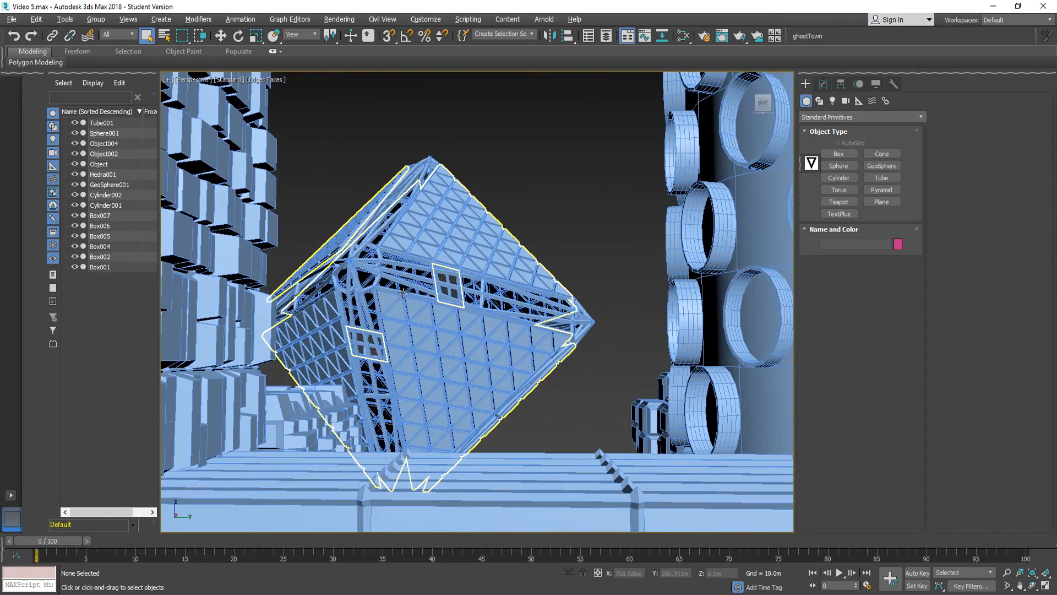
{"action": "scroll", "coordinate": [405, 293], "scroll_direction": "down", "scroll_amount": 3}
{"action": "scroll", "coordinate": [404, 292], "scroll_direction": "up", "scroll_amount": 4}
{"action": "scroll", "coordinate": [404, 292], "scroll_direction": "down", "scroll_amount": 4}
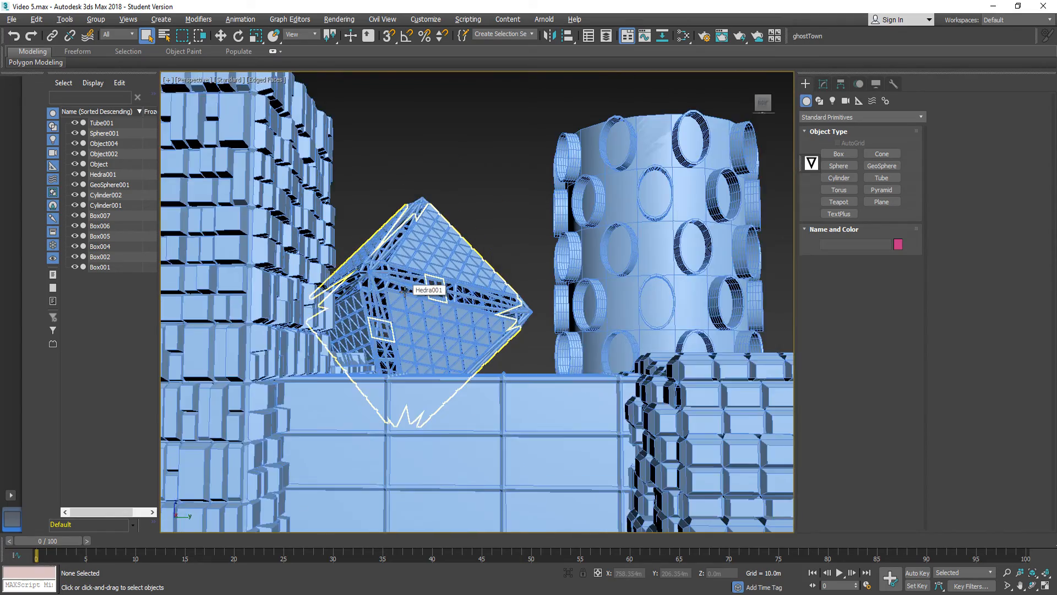
{"action": "scroll", "coordinate": [405, 292], "scroll_direction": "up", "scroll_amount": 2}
{"action": "mouse_move", "coordinate": [549, 261]}
{"action": "middle_mouse_down"}
{"action": "mouse_move", "coordinate": [552, 243]}
{"action": "mouse_move", "coordinate": [556, 275]}
{"action": "mouse_move", "coordinate": [548, 270]}
{"action": "middle_mouse_up"}
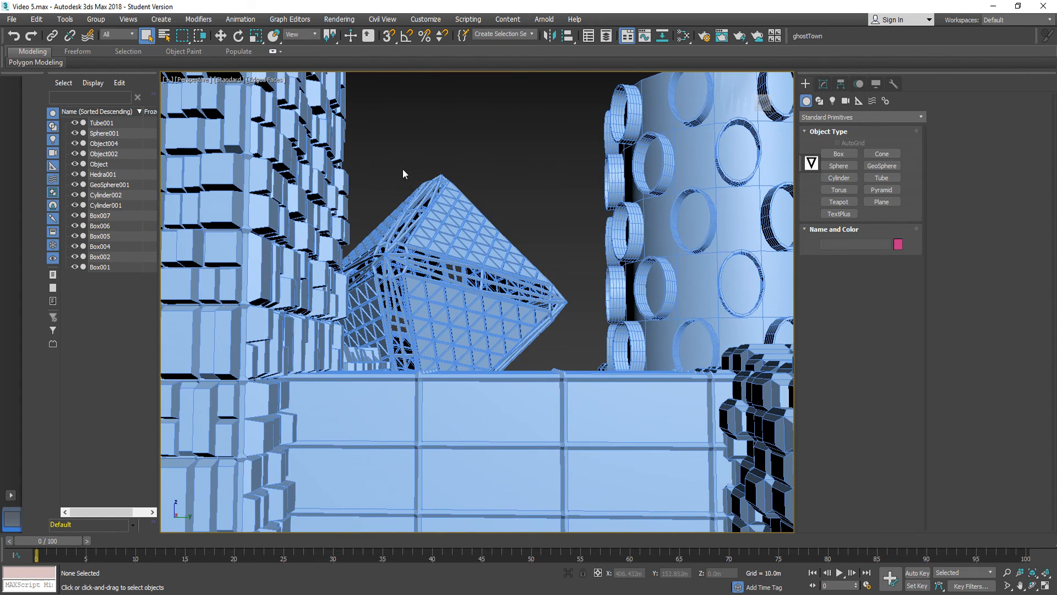
Reset the scene to an empty, untitled one.
{"action": "left_click", "coordinate": [12, 20]}
{"action": "mouse_move", "coordinate": [40, 84]}
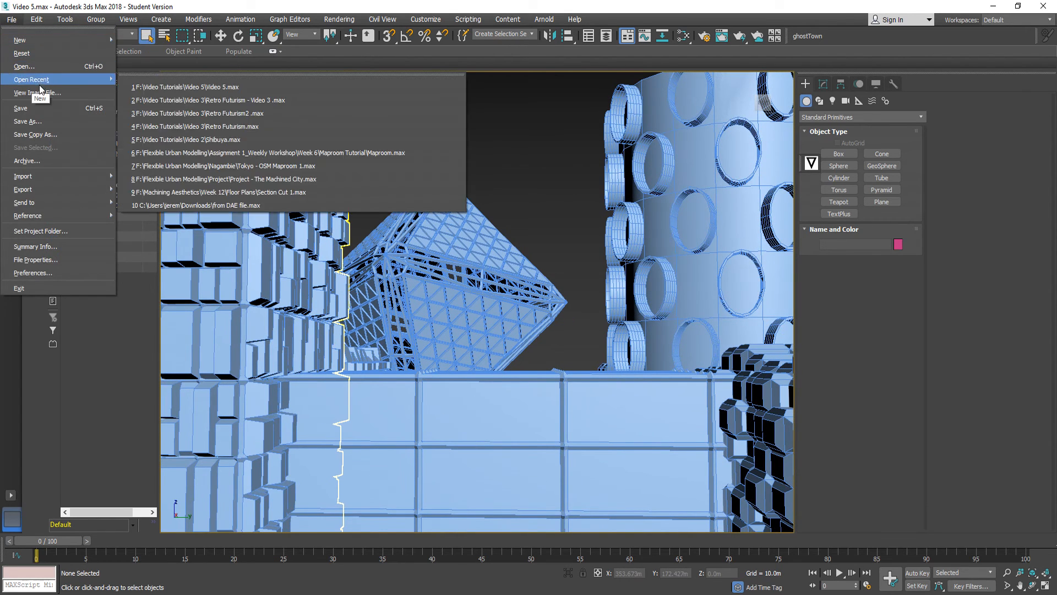
{"action": "left_click", "coordinate": [33, 54]}
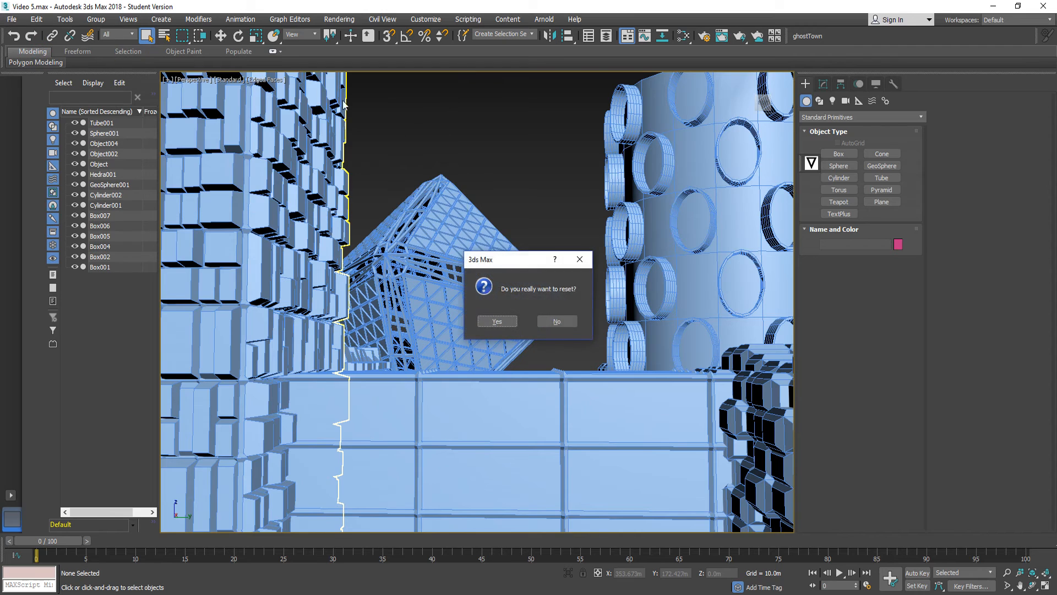
{"action": "left_click", "coordinate": [507, 322]}
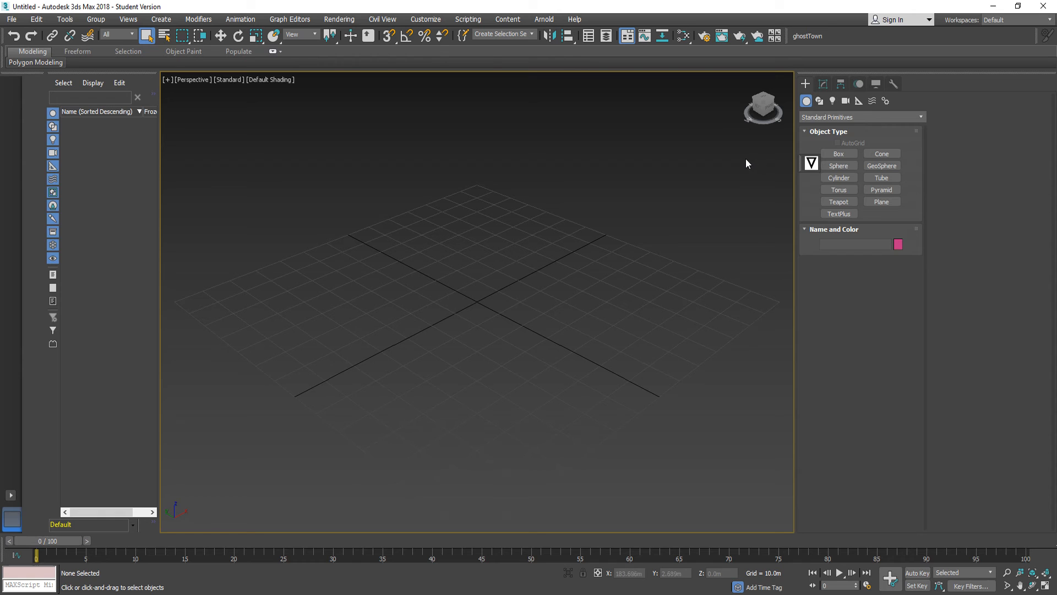
Check the reference image, then create a large Tetra-family Hedra near the centre of the grid.
{"action": "key", "text": "alt+Tab"}
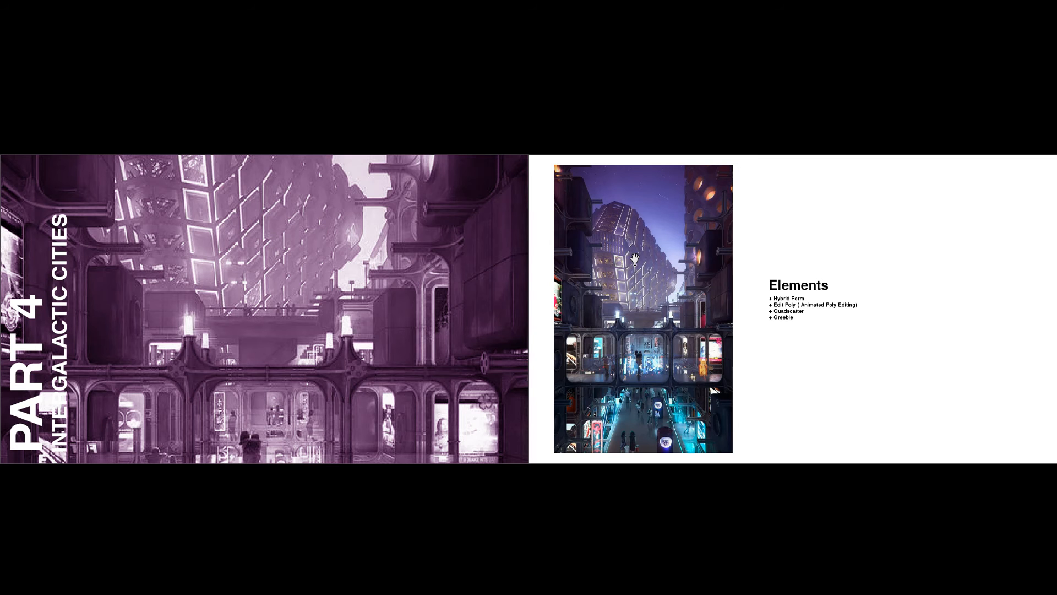
{"action": "key", "text": "alt+Tab"}
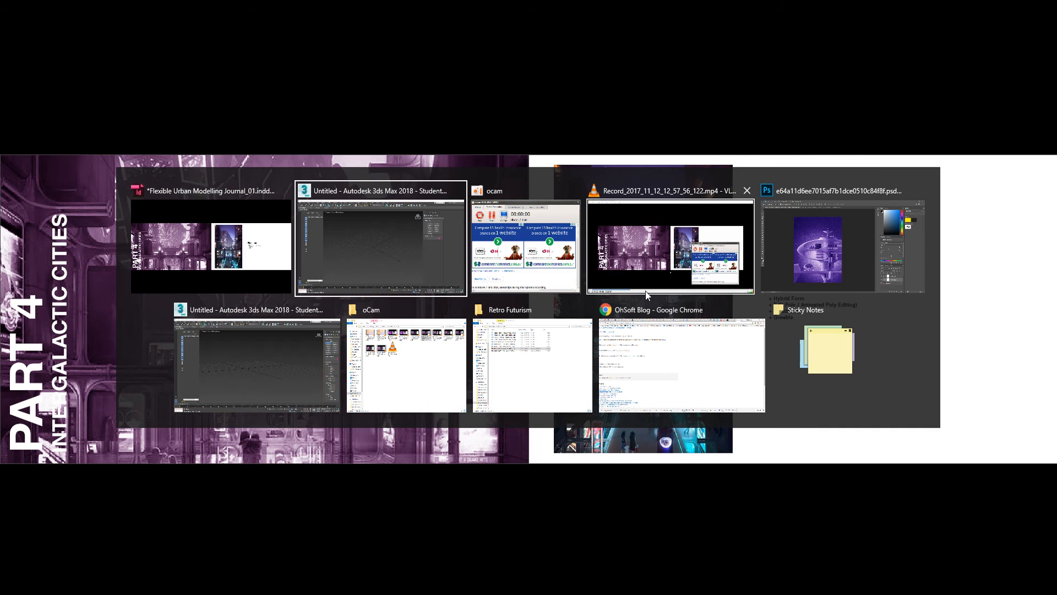
{"action": "left_click", "coordinate": [808, 115]}
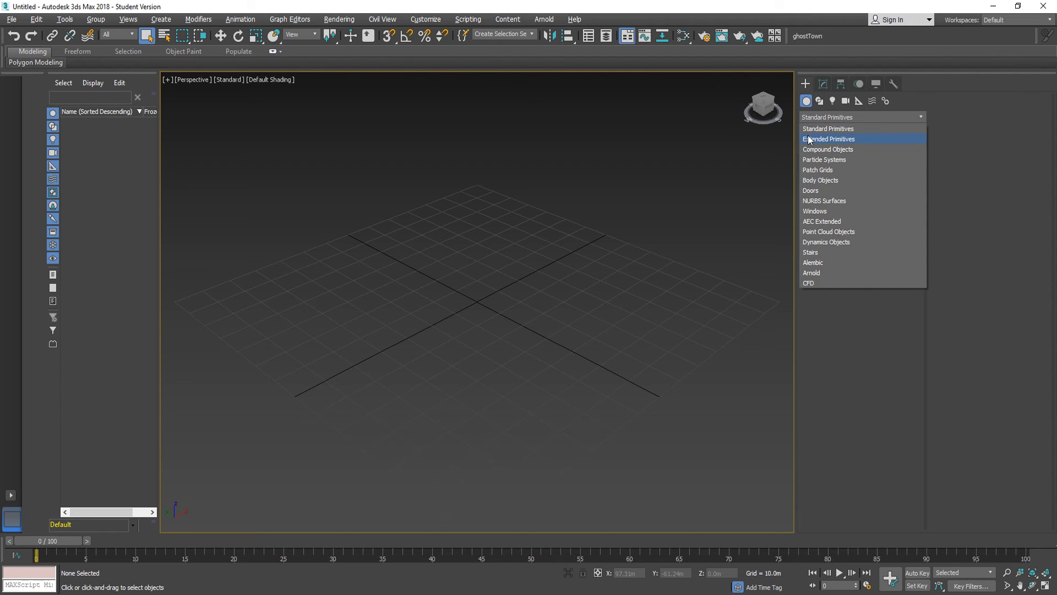
{"action": "left_click", "coordinate": [809, 137]}
{"action": "left_click", "coordinate": [838, 154]}
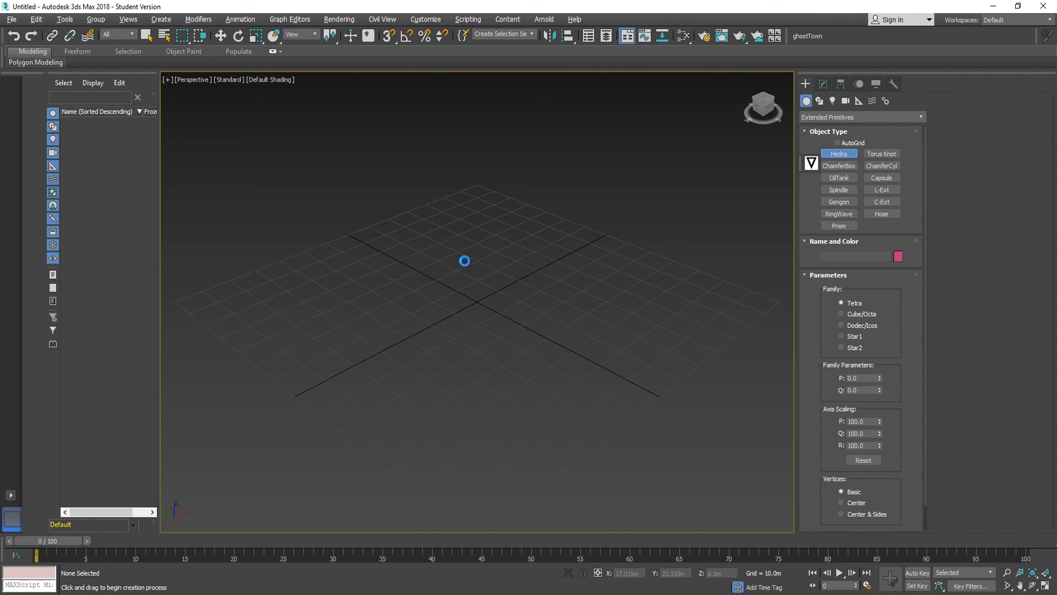
{"action": "left_click_drag", "start_coordinate": [464, 259], "coordinate": [495, 297]}
{"action": "middle_click_drag", "start_coordinate": [495, 297], "coordinate": [520, 275], "text": "alt"}
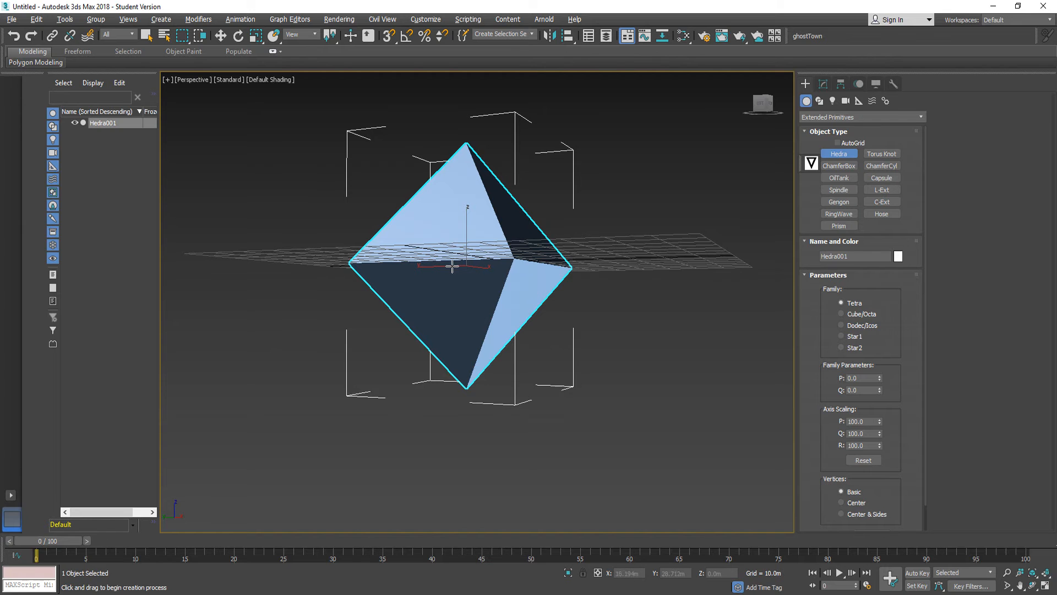
Rotate the hedra to about -17° in X, 12° in Y and -63° in Z, using the reference image as a guide.
{"action": "left_click", "coordinate": [239, 36]}
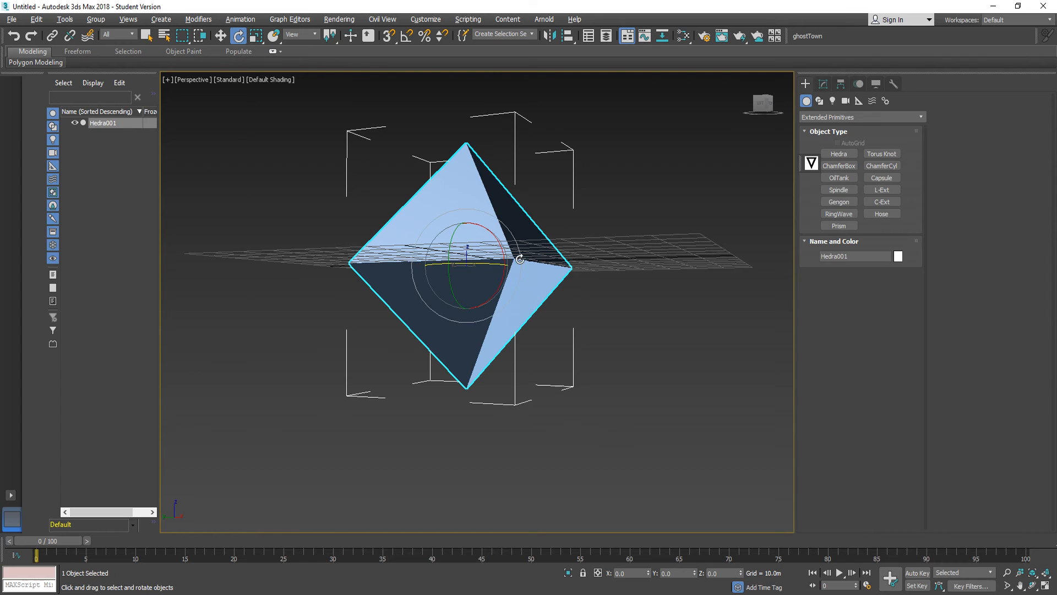
{"action": "left_click_drag", "start_coordinate": [458, 290], "coordinate": [445, 269]}
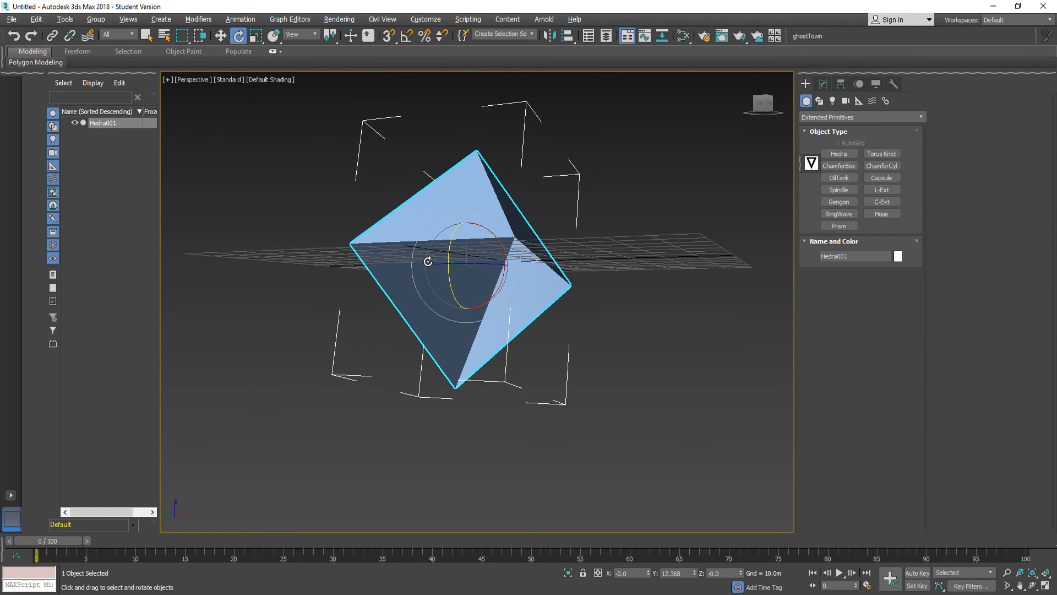
{"action": "left_click_drag", "start_coordinate": [487, 228], "coordinate": [470, 218]}
{"action": "middle_click_drag", "start_coordinate": [460, 258], "coordinate": [481, 278], "text": "alt"}
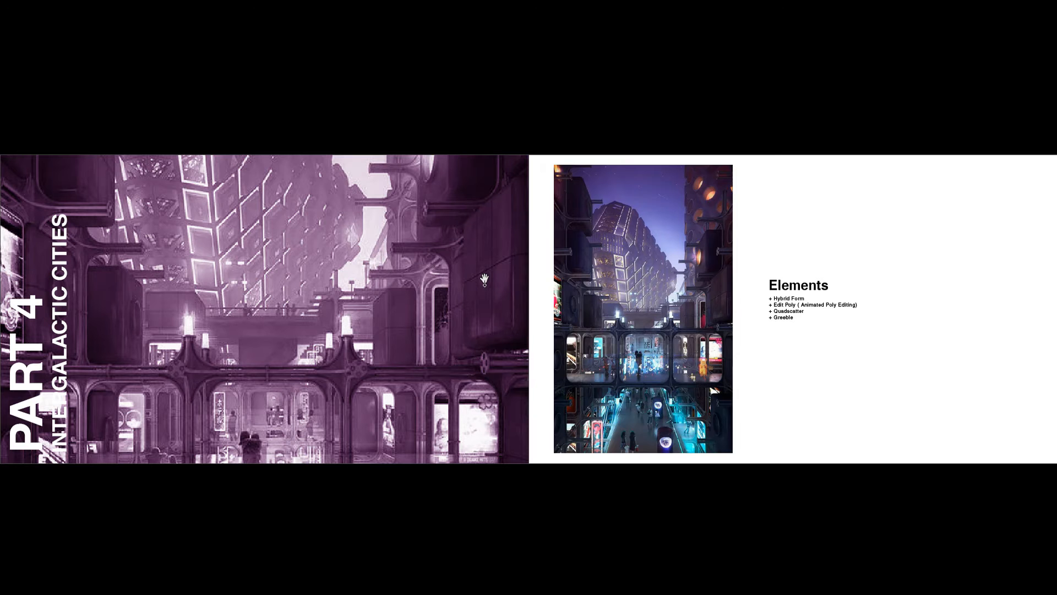
{"action": "key", "text": "alt+Tab"}
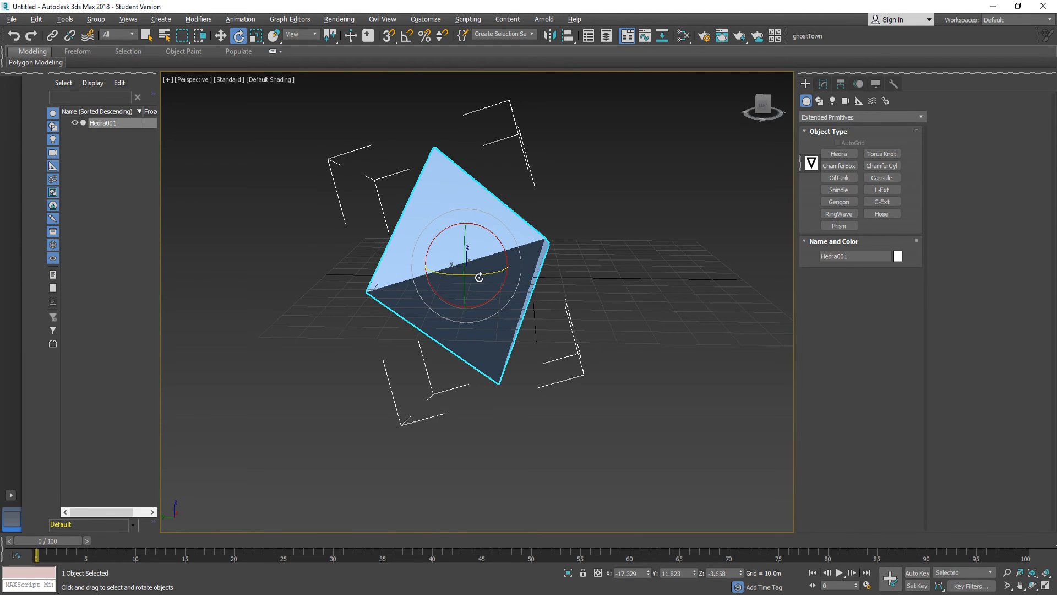
{"action": "left_click_drag", "start_coordinate": [480, 275], "coordinate": [420, 267]}
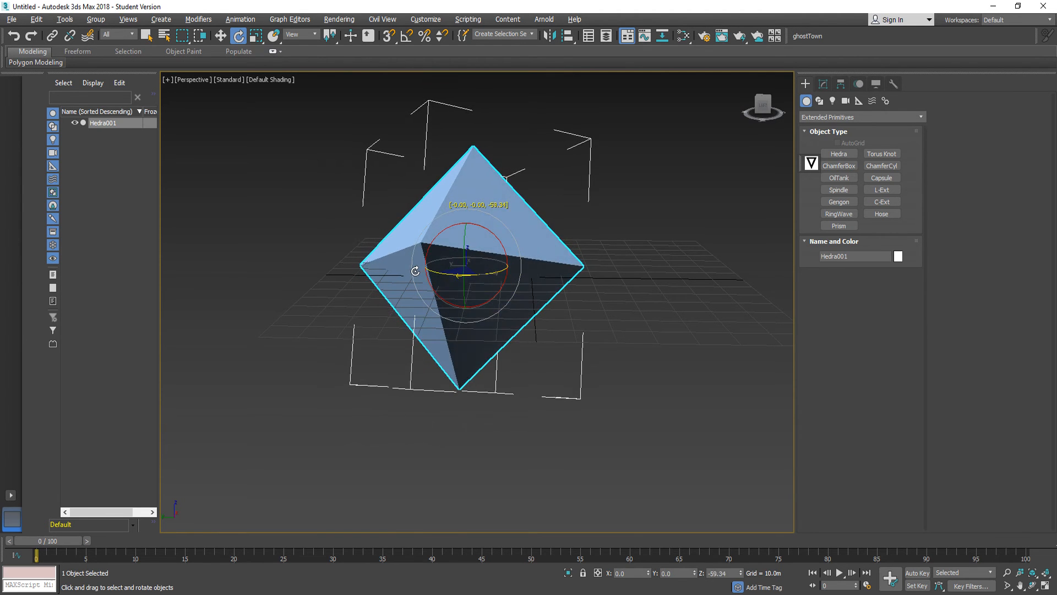
{"action": "middle_click_drag", "start_coordinate": [491, 235], "coordinate": [504, 261], "text": "alt"}
Add an Edit Poly modifier to the hedra.
{"action": "scroll", "coordinate": [517, 236], "scroll_direction": "up", "scroll_amount": 2}
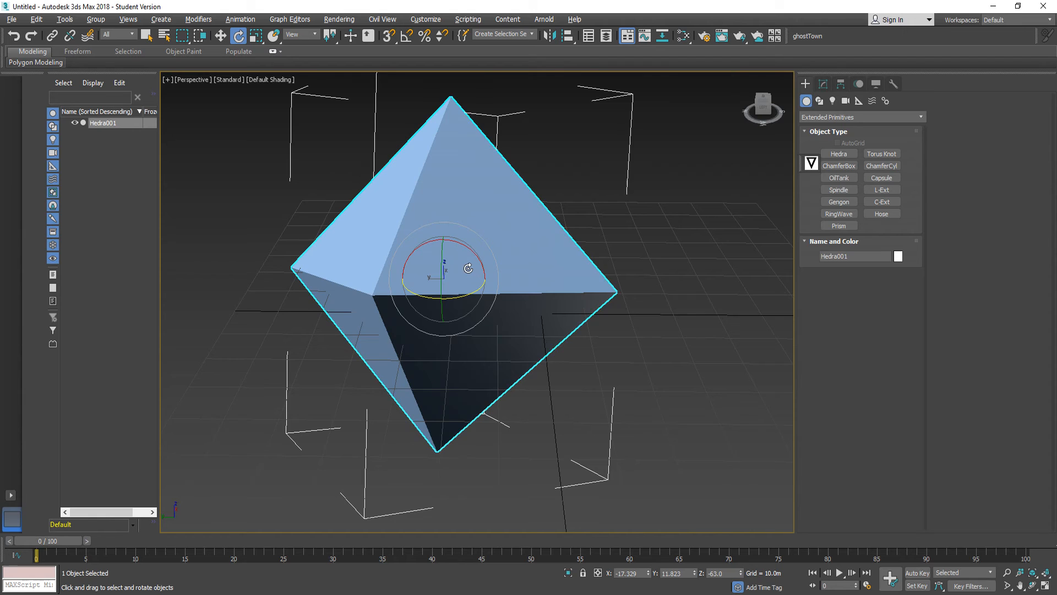
{"action": "scroll", "coordinate": [435, 204], "scroll_direction": "up", "scroll_amount": 3}
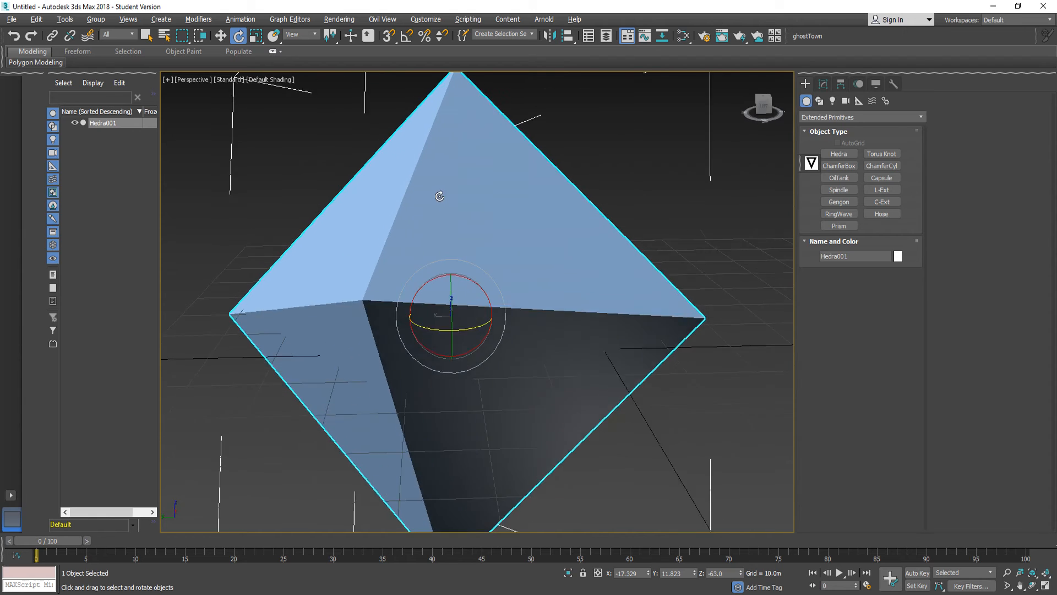
{"action": "left_click", "coordinate": [823, 84]}
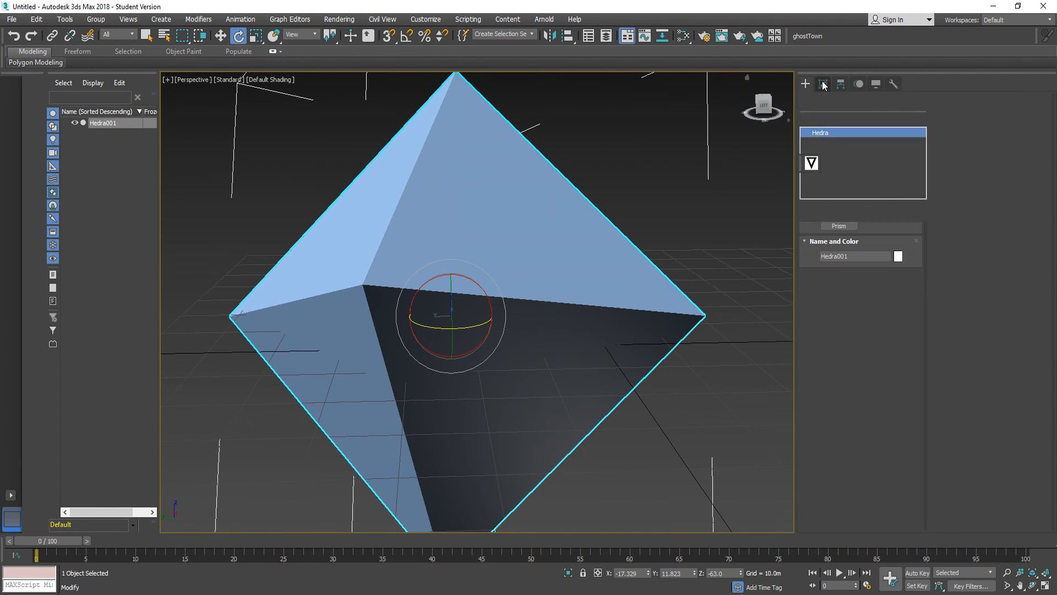
{"action": "left_click", "coordinate": [848, 118]}
{"action": "key", "text": "e"}
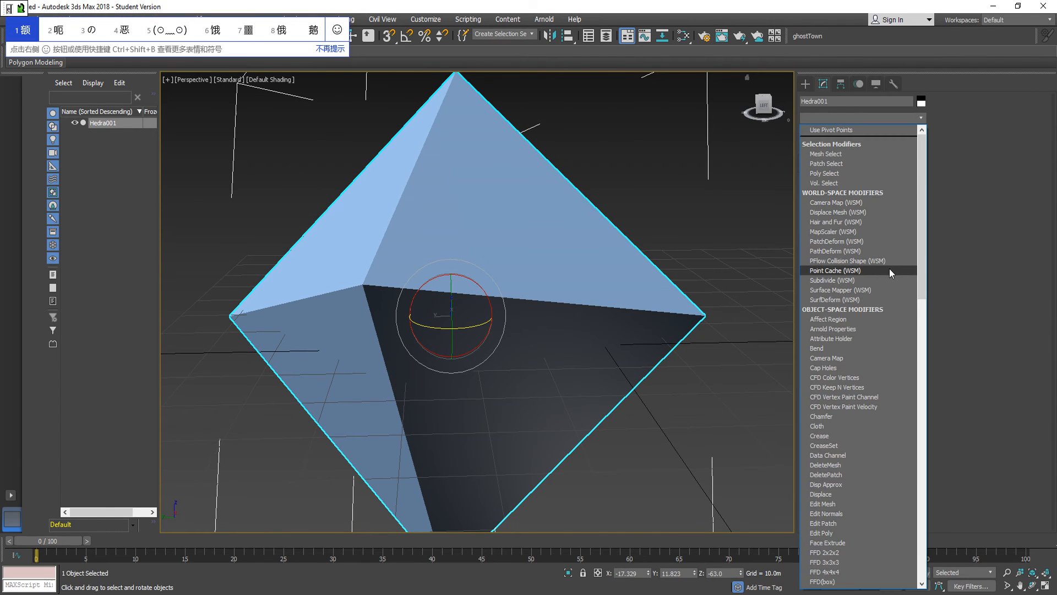
{"action": "key", "text": "BackSpace"}
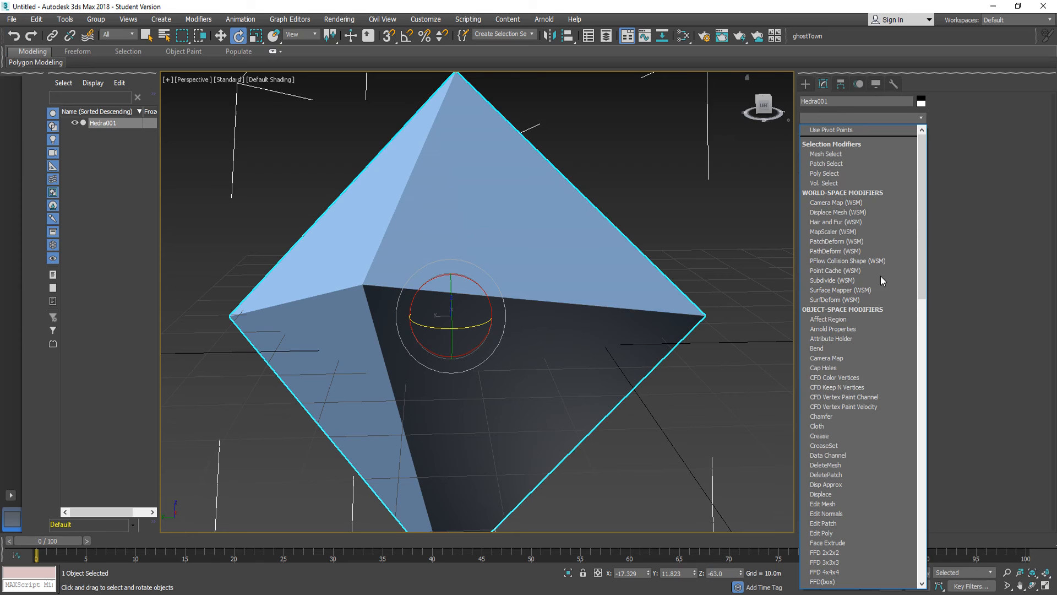
{"action": "left_click", "coordinate": [825, 531]}
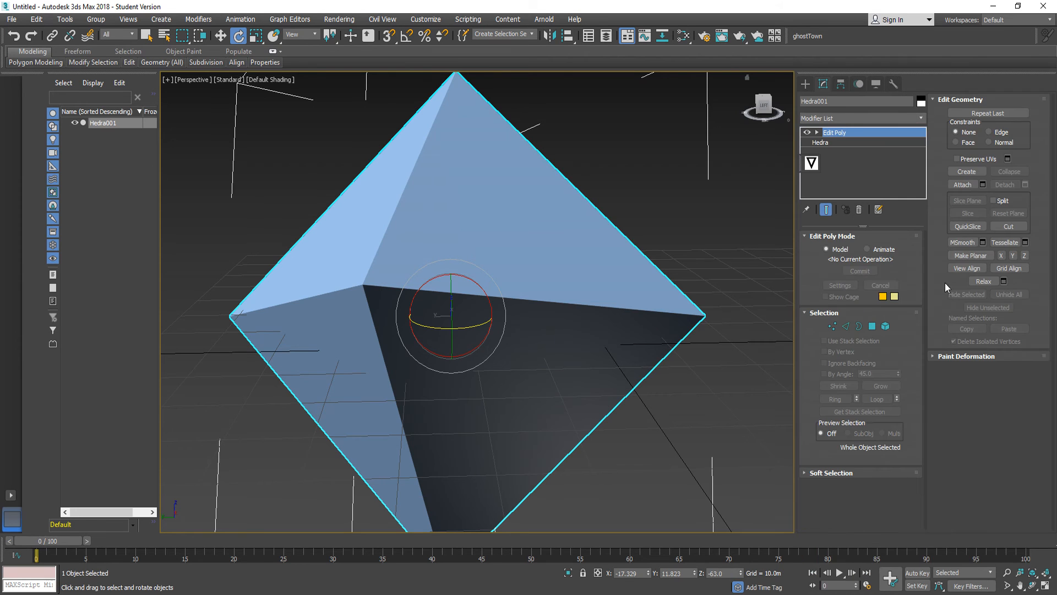
Open the Chamfer settings for all of the hedra's edges with Edit Poly in Animate mode.
{"action": "left_click", "coordinate": [846, 327]}
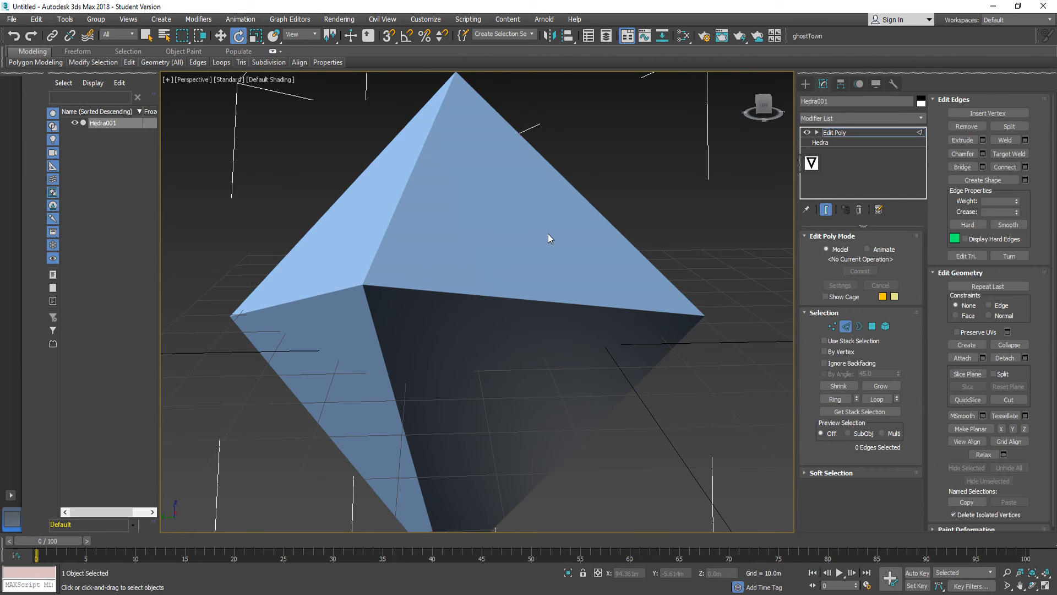
{"action": "key", "text": "ctrl+a"}
{"action": "middle_click_drag", "start_coordinate": [673, 327], "coordinate": [397, 321], "text": "alt"}
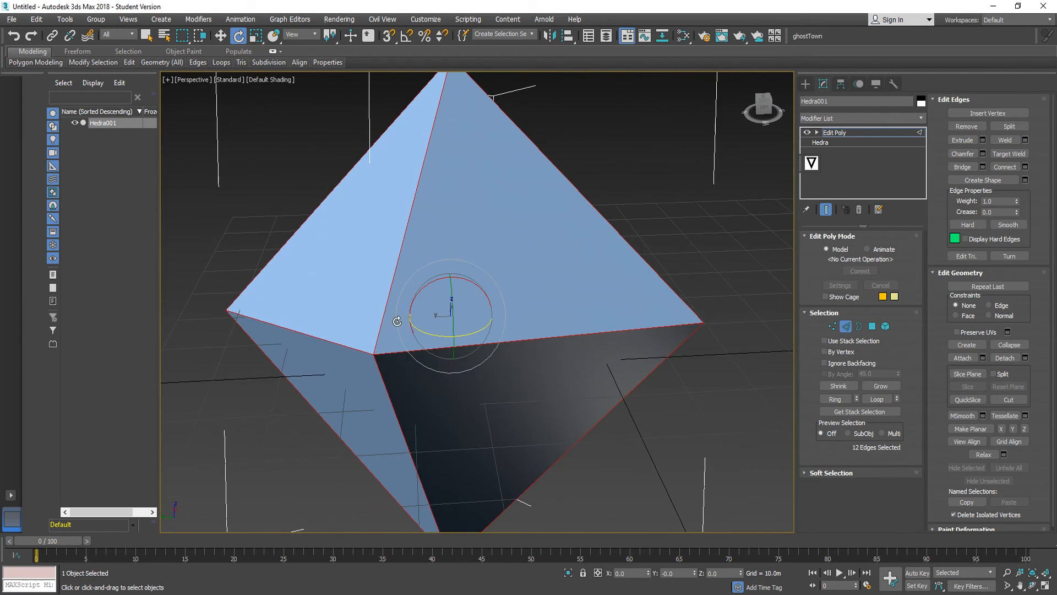
{"action": "left_click", "coordinate": [868, 249]}
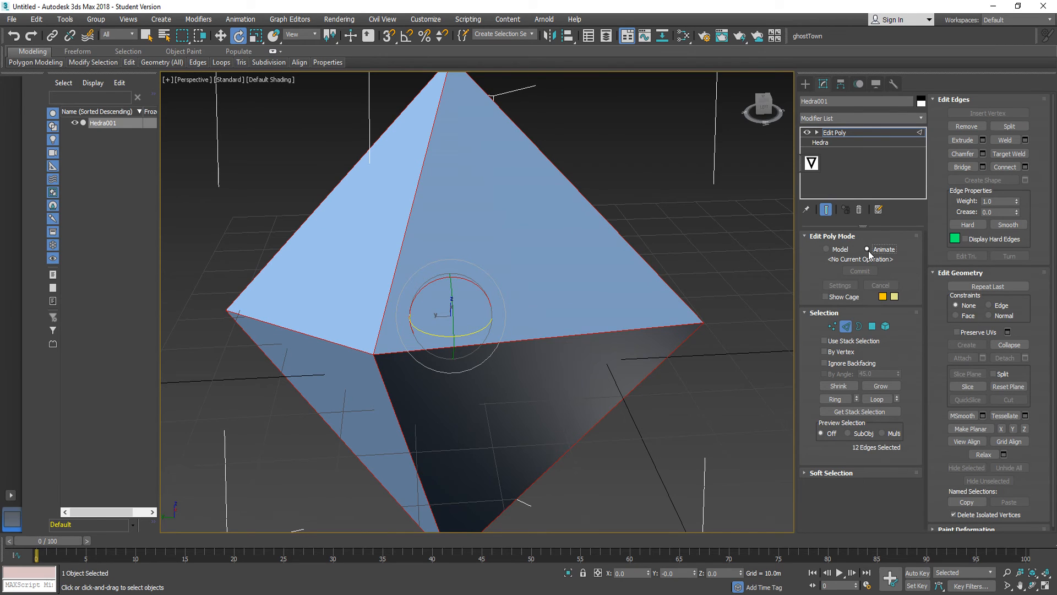
{"action": "left_click", "coordinate": [983, 154]}
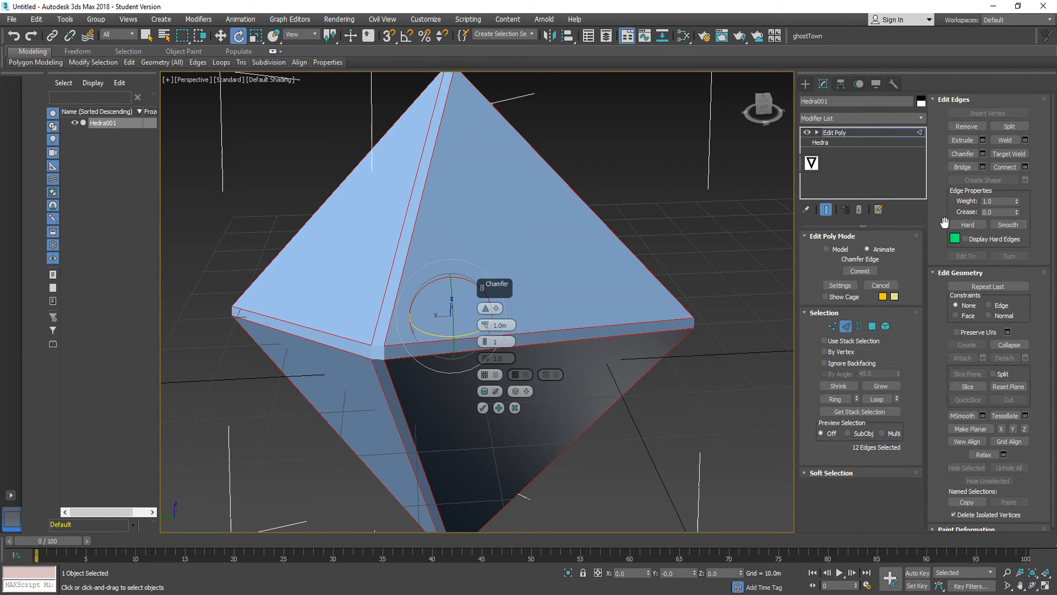
Preview the edge chamfer with up to 4 segments and return it to 1 segment.
{"action": "left_click", "coordinate": [486, 339]}
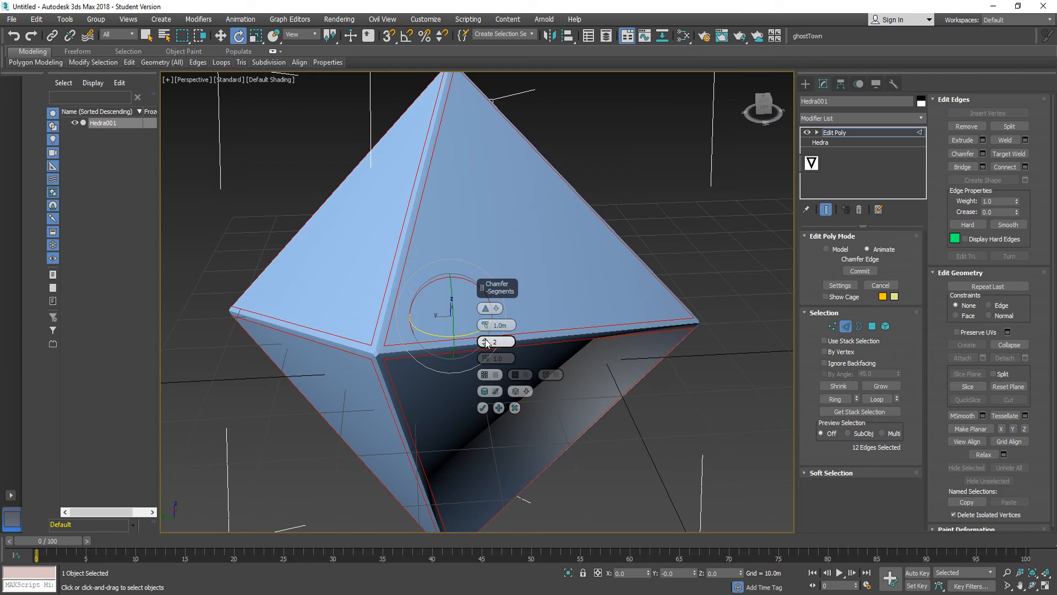
{"action": "left_click", "coordinate": [485, 339]}
{"action": "left_click", "coordinate": [486, 339]}
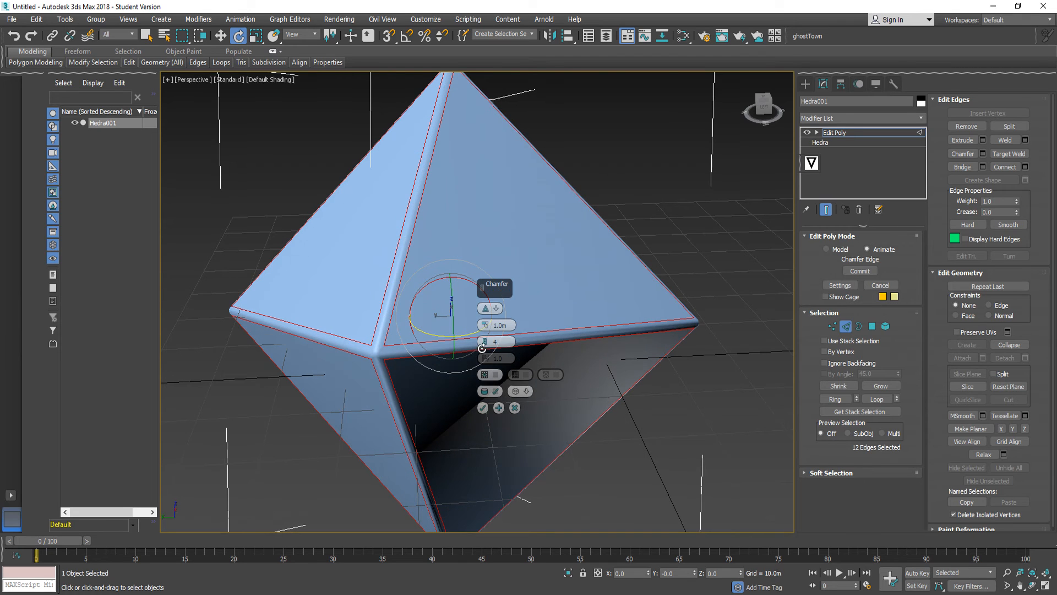
{"action": "left_click", "coordinate": [485, 346]}
{"action": "left_click", "coordinate": [485, 346]}
{"action": "left_click", "coordinate": [485, 346]}
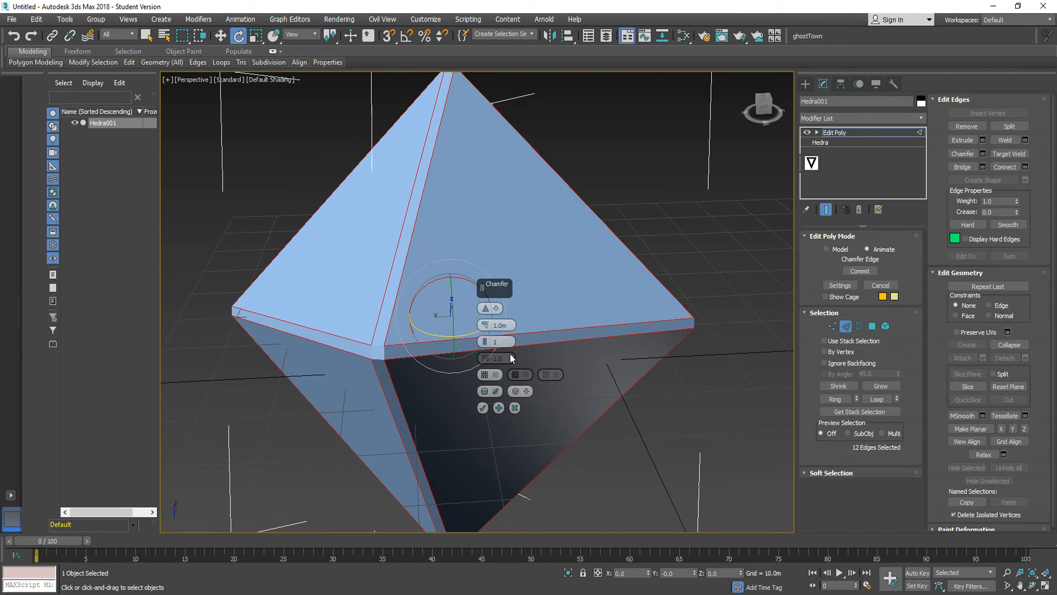
Change the chamfer type to Quad Chamfer and display edged faces in the perspective viewport.
{"action": "left_click", "coordinate": [497, 309]}
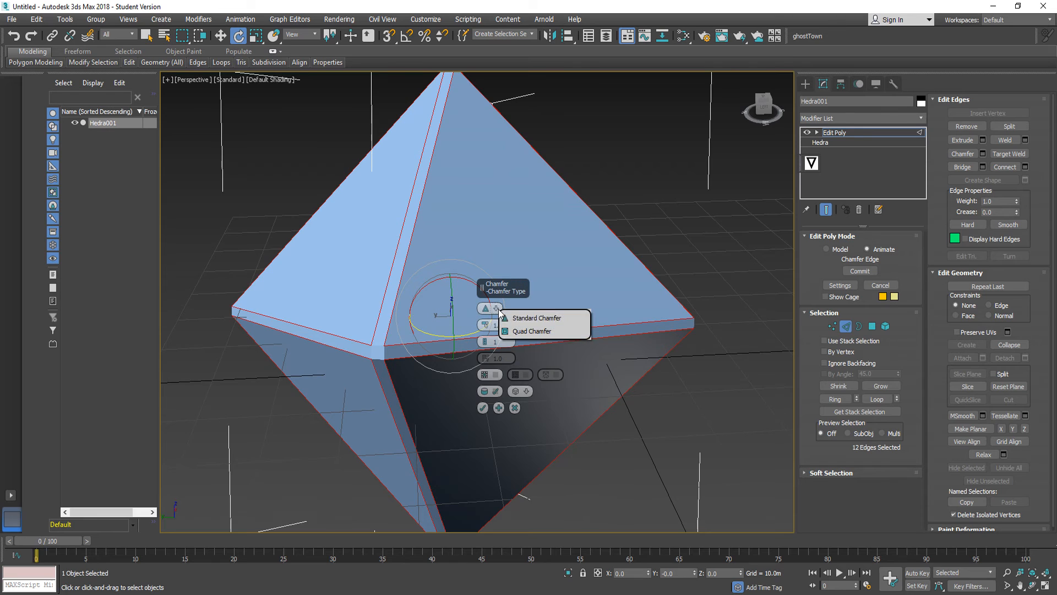
{"action": "left_click", "coordinate": [528, 328]}
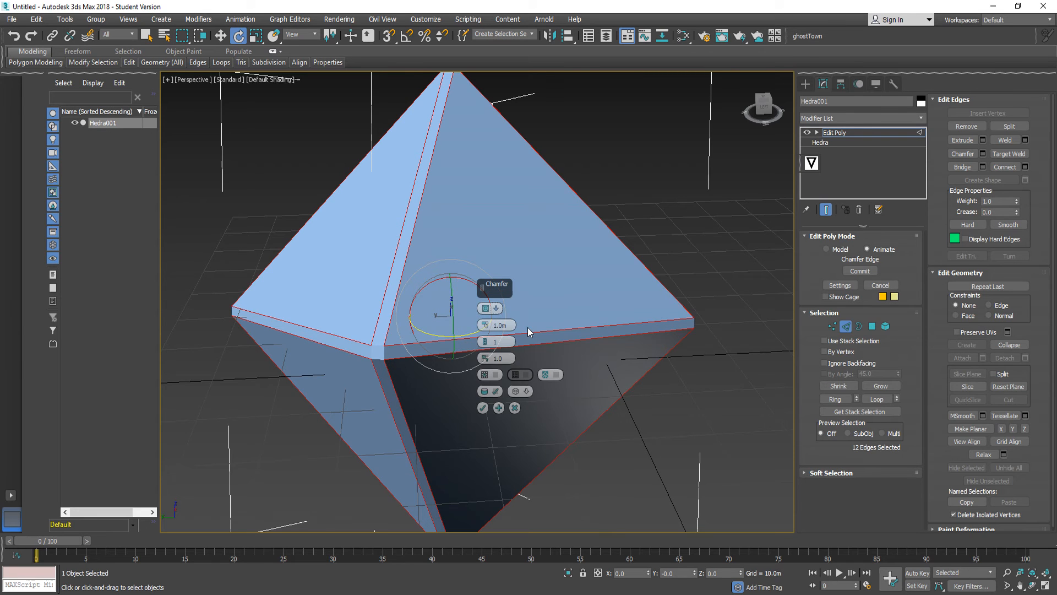
{"action": "left_click", "coordinate": [249, 80]}
{"action": "left_click", "coordinate": [269, 195]}
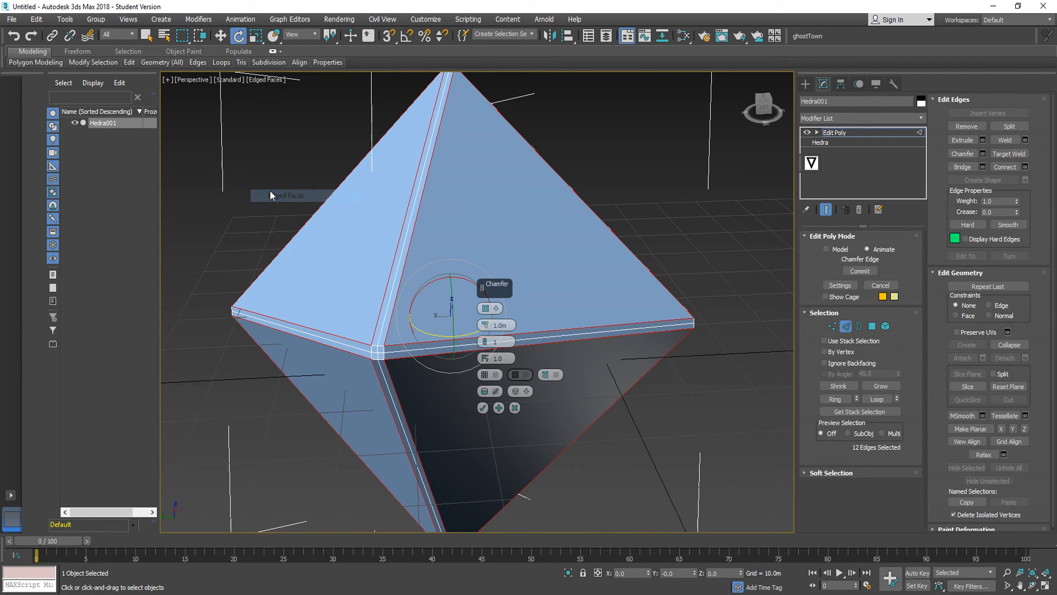
Increase the quad chamfer amount to about 2.6 m, comparing the edge width with the reference image.
{"action": "scroll", "coordinate": [395, 341], "scroll_direction": "up", "scroll_amount": 3}
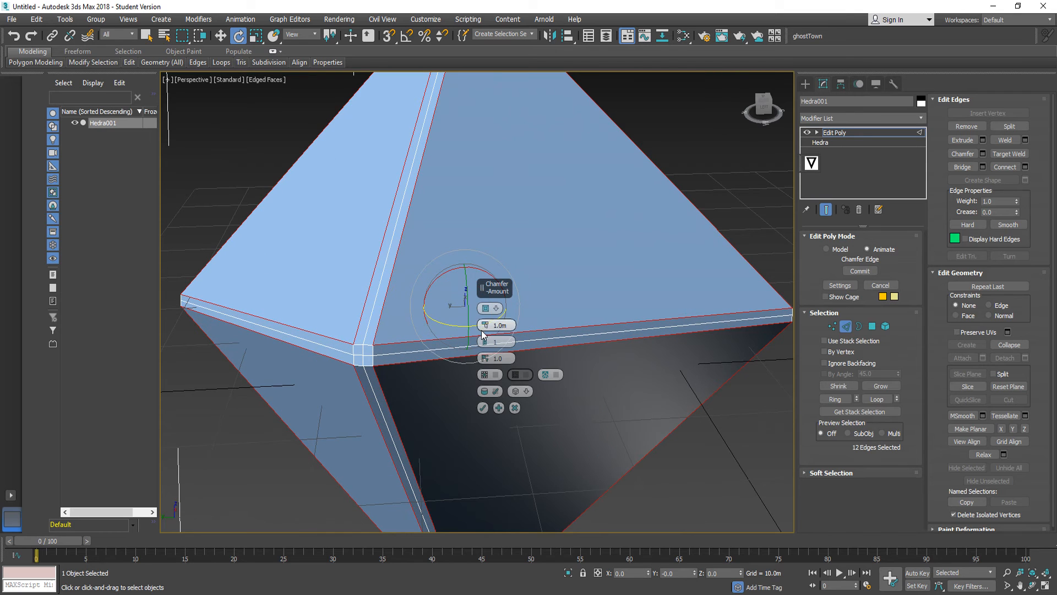
{"action": "left_click_drag", "start_coordinate": [485, 325], "coordinate": [484, 315]}
{"action": "key", "text": "alt+Tab"}
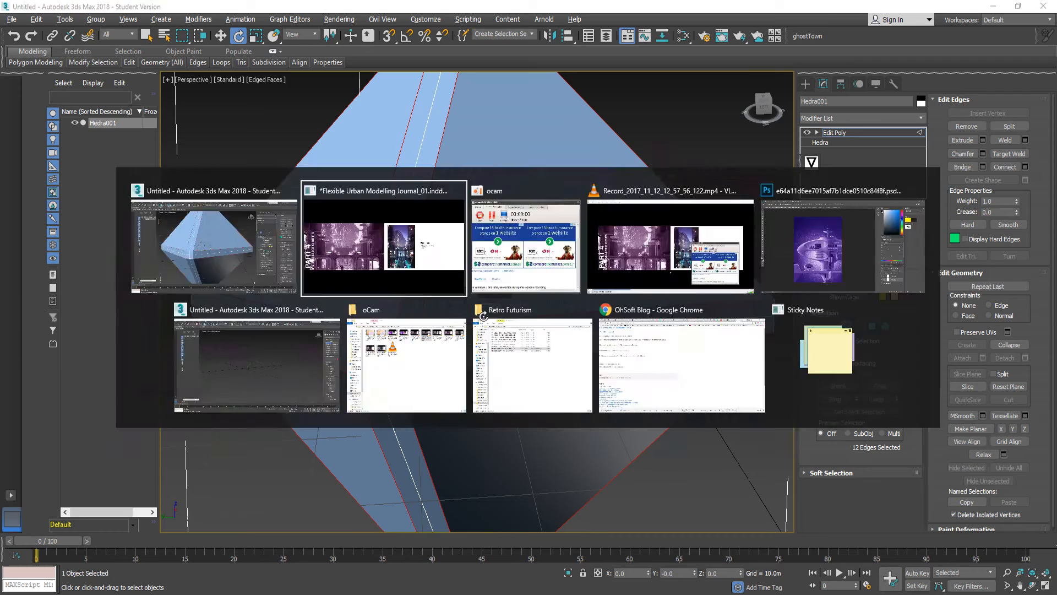
{"action": "key", "text": "alt+Tab"}
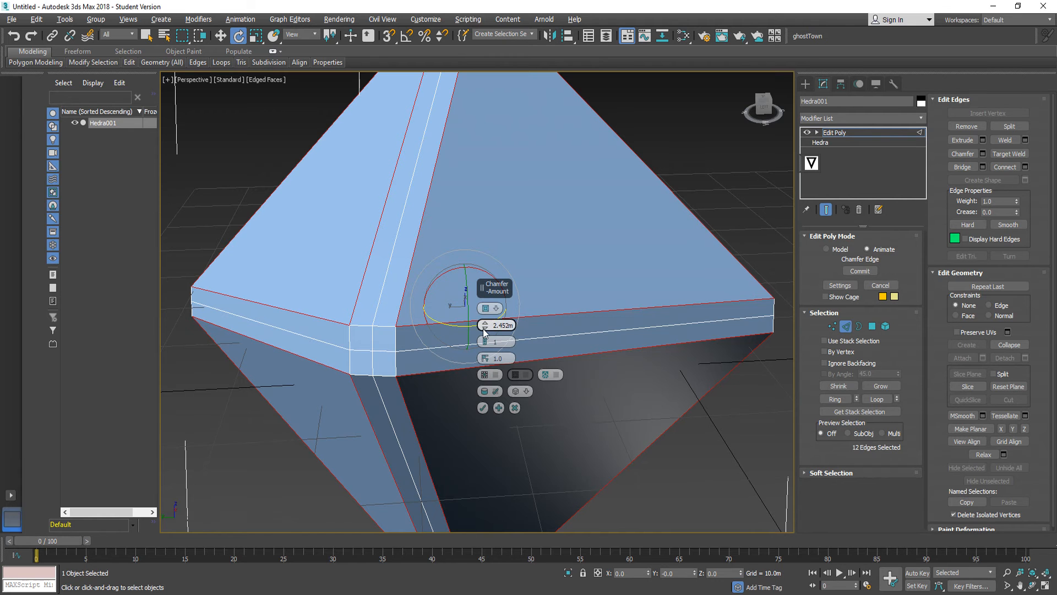
{"action": "left_click_drag", "start_coordinate": [485, 326], "coordinate": [485, 321]}
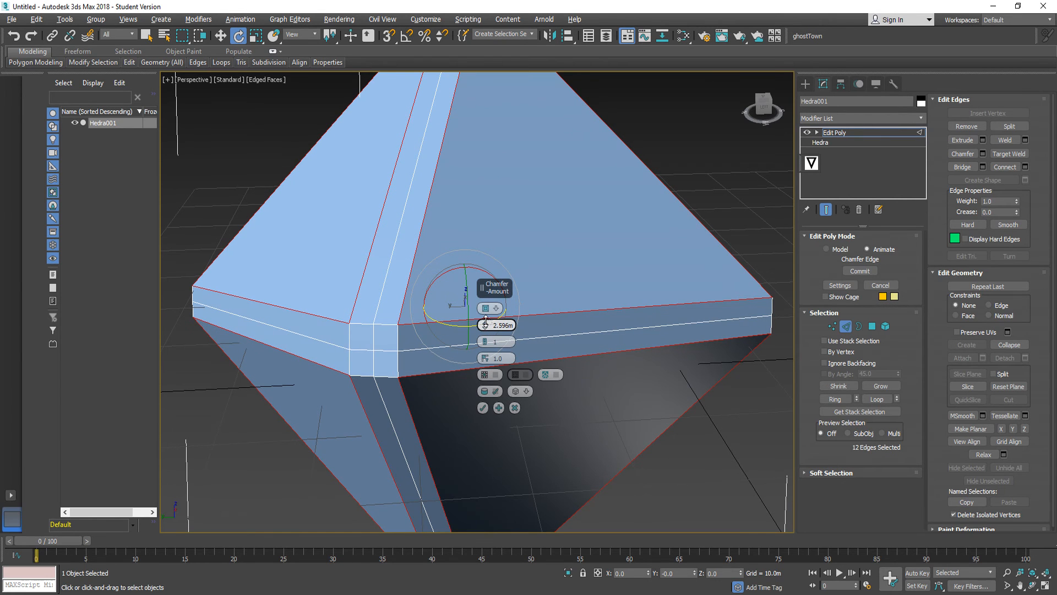
Clear the edge selection and cancel the pending quad chamfer.
{"action": "left_click", "coordinate": [507, 326]}
{"action": "left_click", "coordinate": [692, 158]}
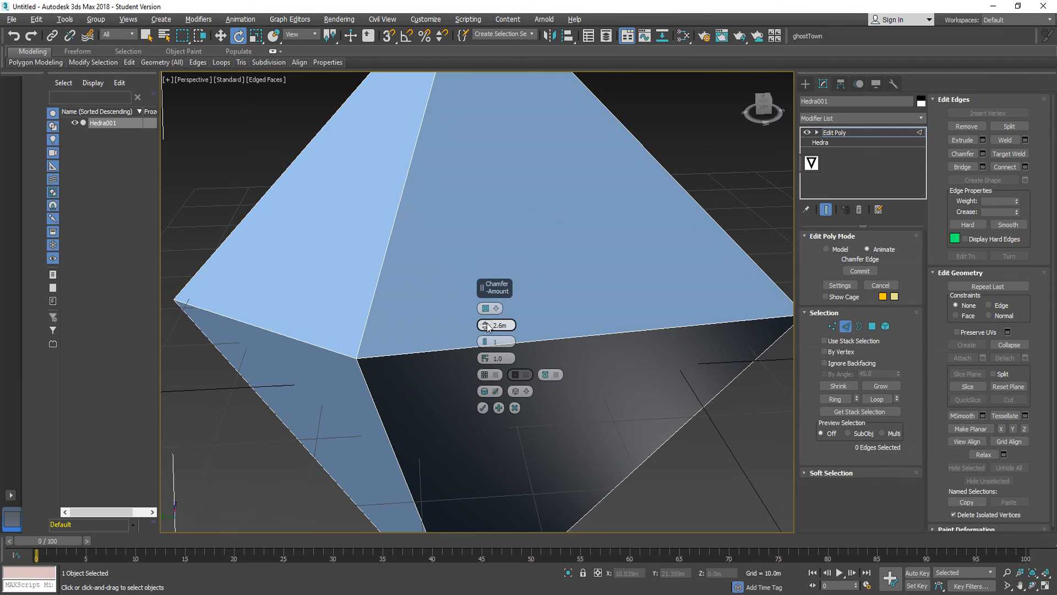
{"action": "scroll", "coordinate": [301, 286], "scroll_direction": "down", "scroll_amount": 4}
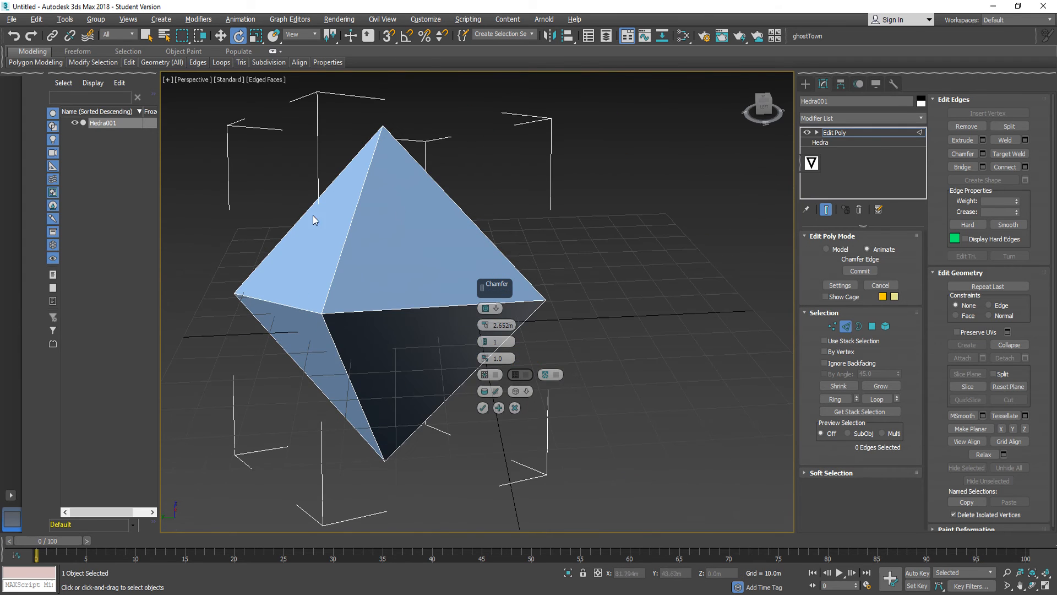
{"action": "left_click", "coordinate": [515, 408]}
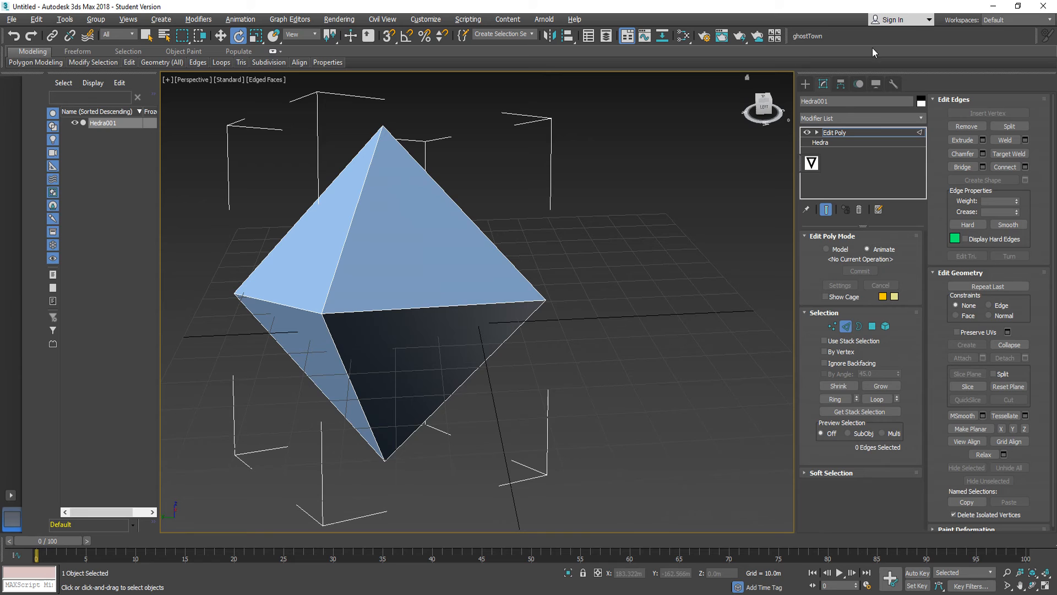
Set the base hedra's radius to 400 m beneath the Edit Poly modifier.
{"action": "left_click", "coordinate": [821, 146]}
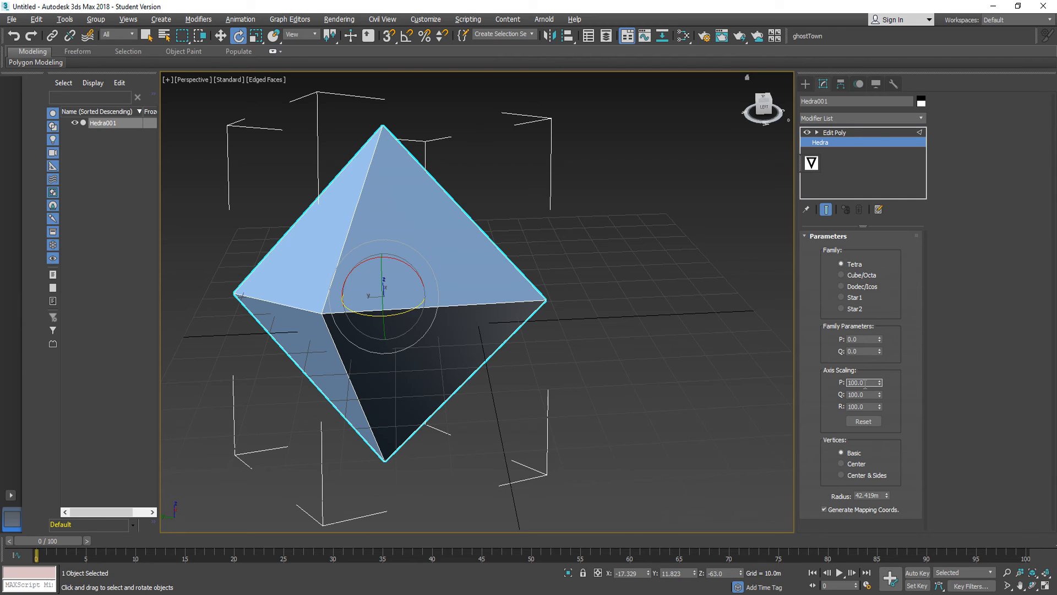
{"action": "left_click_drag", "start_coordinate": [882, 495], "coordinate": [851, 495]}
{"action": "type", "text": "400"}
{"action": "key", "text": "Return"}
{"action": "scroll", "coordinate": [555, 301], "scroll_direction": "down", "scroll_amount": 3}
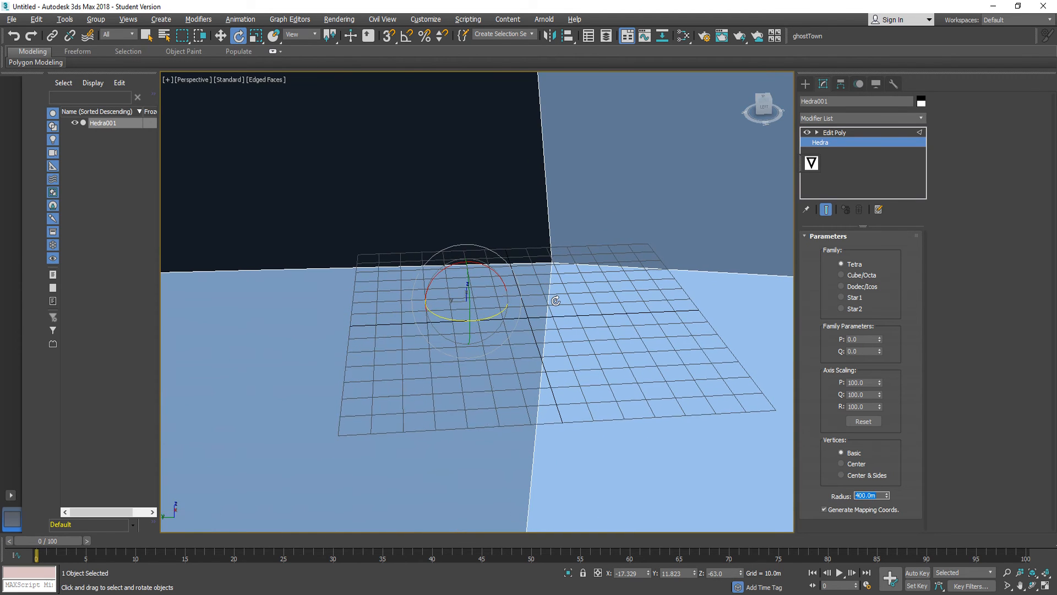
{"action": "left_click", "coordinate": [1031, 573]}
{"action": "scroll", "coordinate": [528, 345], "scroll_direction": "down", "scroll_amount": 3}
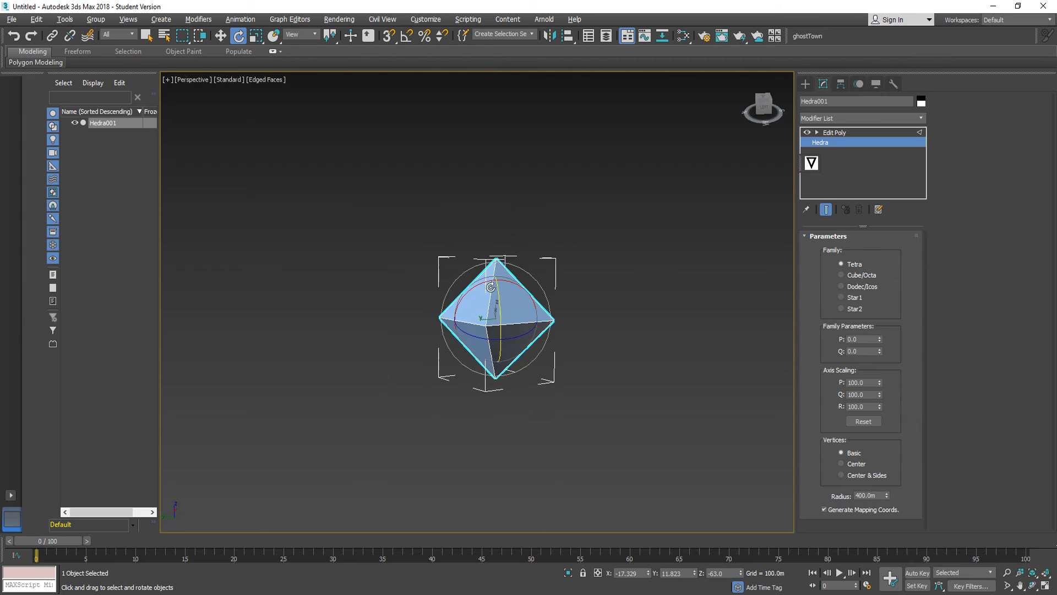
{"action": "scroll", "coordinate": [512, 363], "scroll_direction": "up", "scroll_amount": 5}
{"action": "middle_click_drag", "start_coordinate": [512, 385], "coordinate": [528, 321], "text": "alt"}
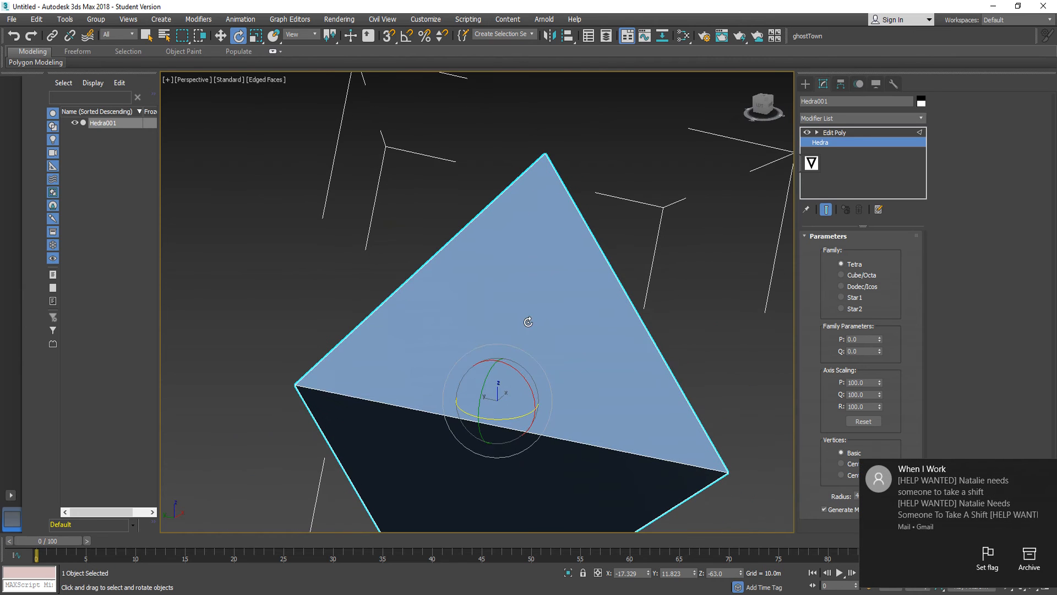
{"action": "left_click", "coordinate": [1047, 471]}
{"action": "scroll", "coordinate": [438, 242], "scroll_direction": "up", "scroll_amount": 3}
{"action": "middle_click_drag", "start_coordinate": [474, 286], "coordinate": [507, 263], "text": "alt"}
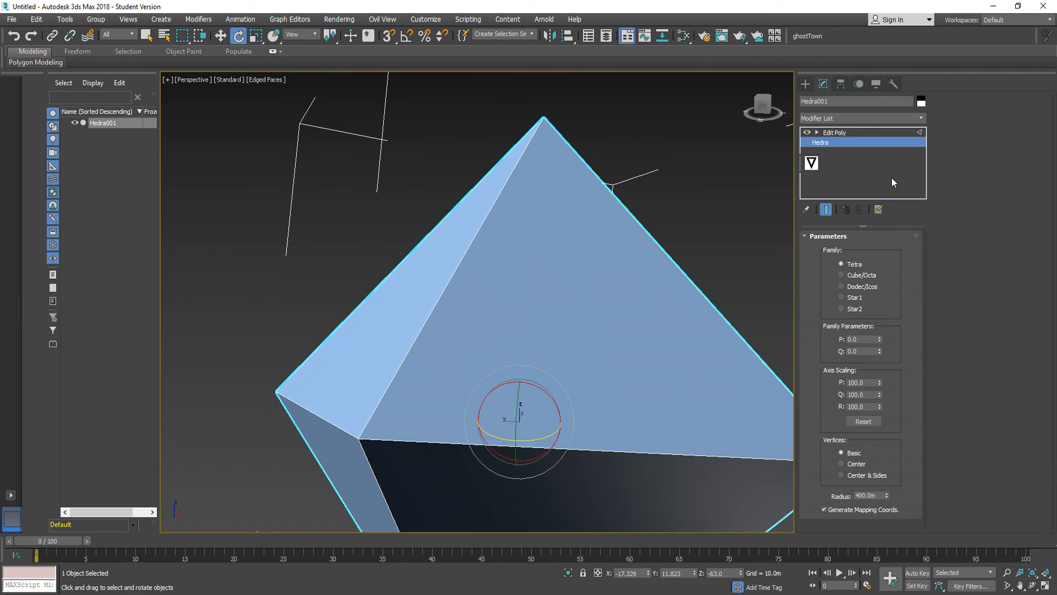
{"action": "left_click", "coordinate": [863, 133]}
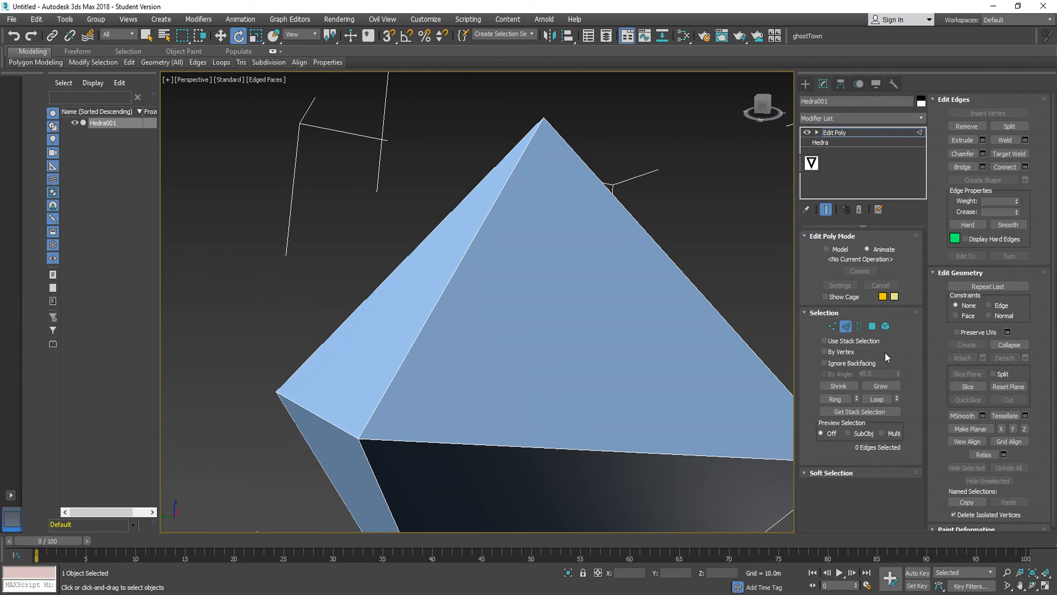
{"action": "left_click", "coordinate": [983, 153]}
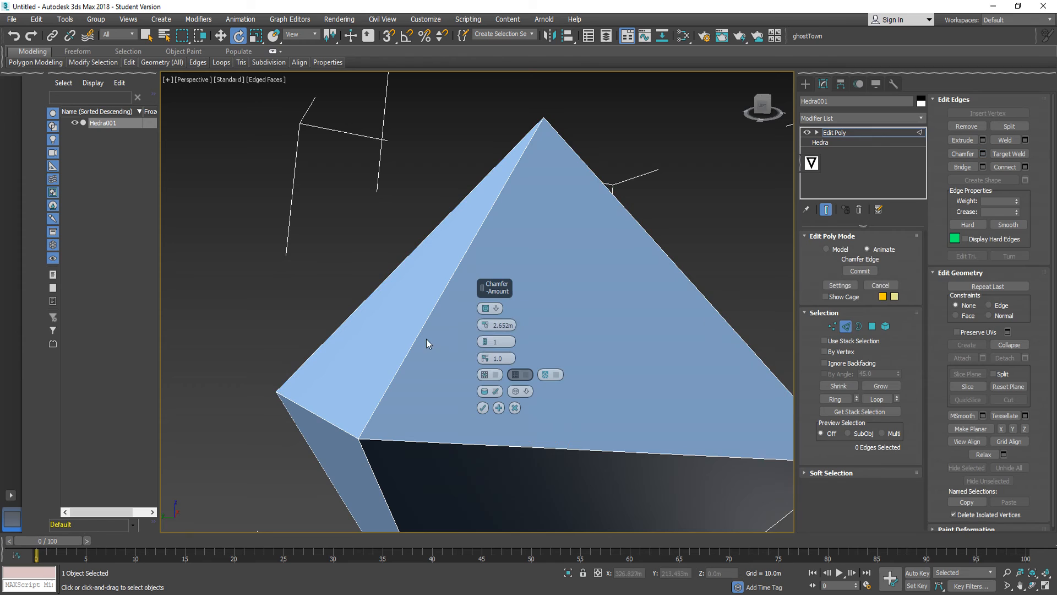
{"action": "left_click_drag", "start_coordinate": [486, 321], "coordinate": [484, 306]}
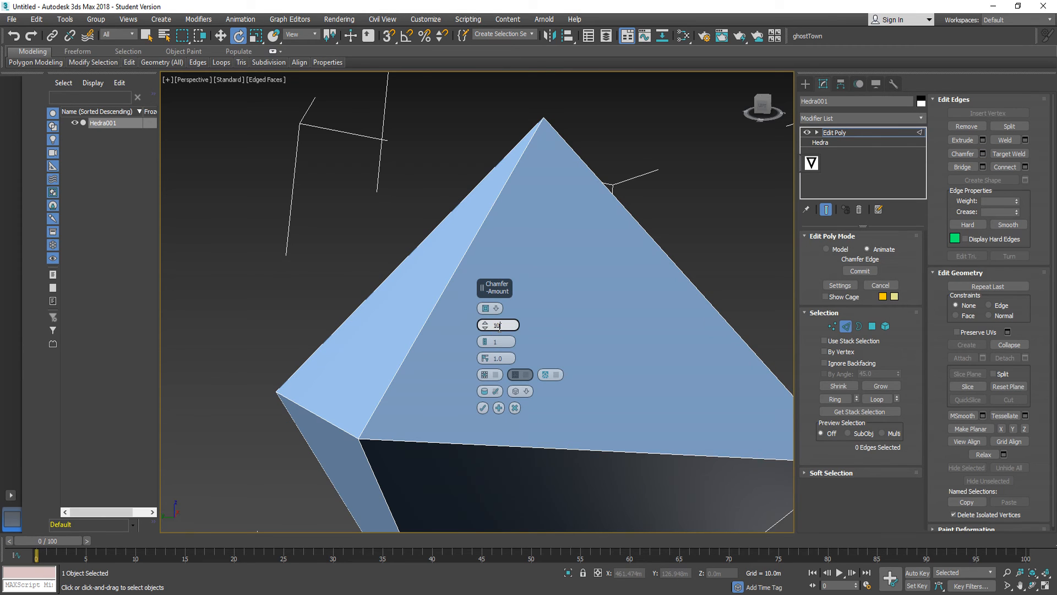
{"action": "left_click", "coordinate": [514, 409]}
Replace the Edit Poly modifier with a new one in Model mode and select all of the hedra's edges.
{"action": "left_click", "coordinate": [848, 132]}
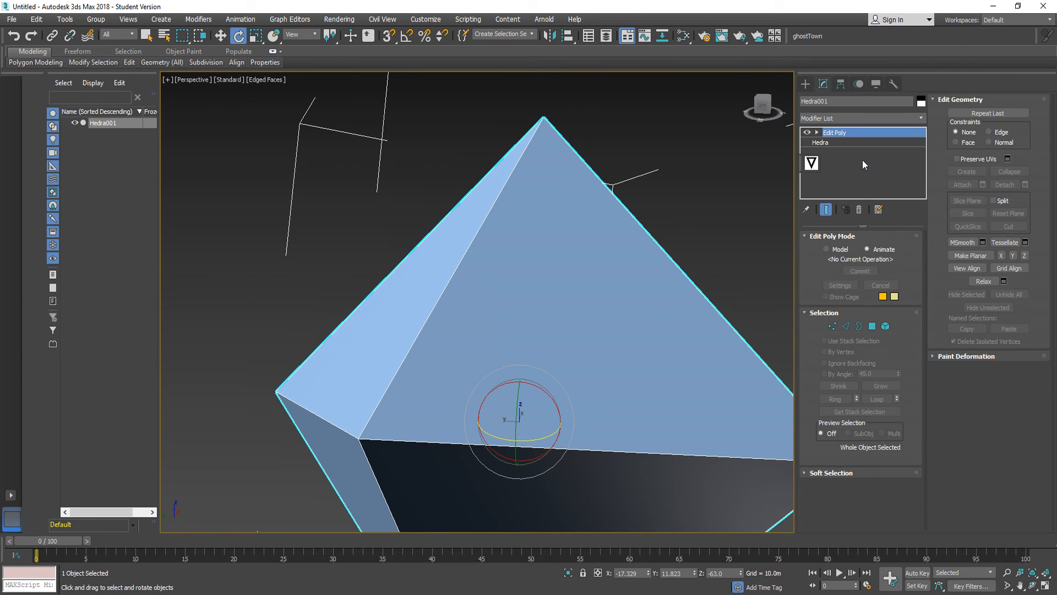
{"action": "left_click", "coordinate": [820, 142]}
{"action": "left_click", "coordinate": [829, 118]}
{"action": "key", "text": "e"}
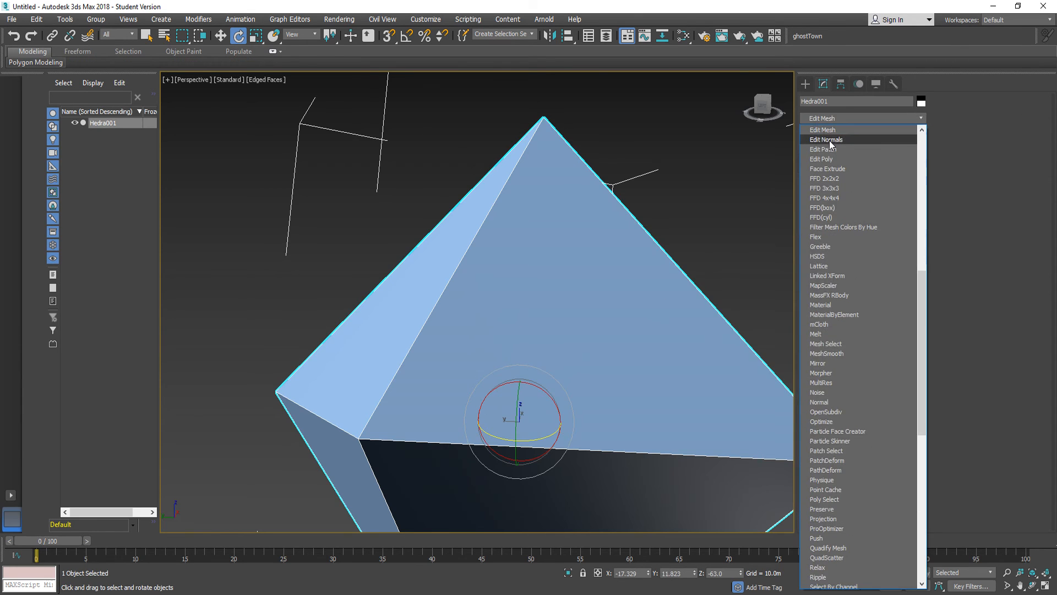
{"action": "left_click", "coordinate": [817, 160]}
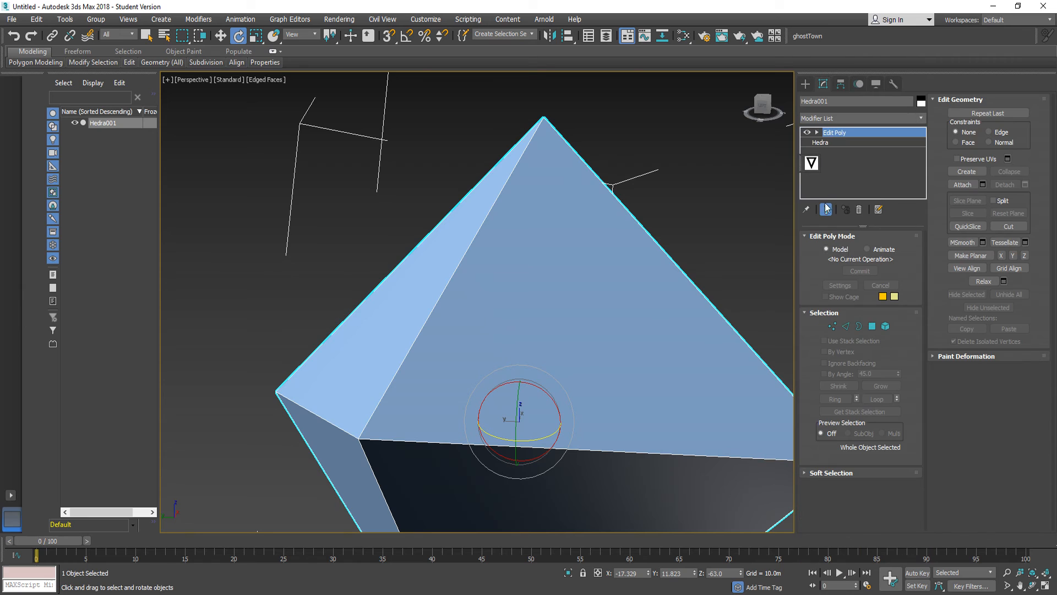
{"action": "left_click", "coordinate": [845, 326]}
{"action": "key", "text": "ctrl+a"}
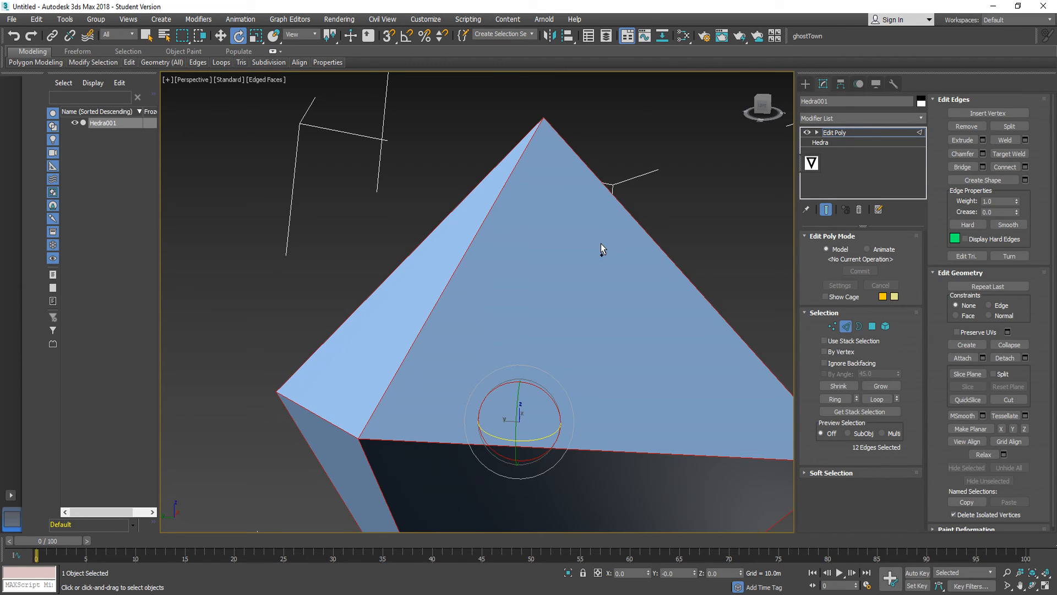
Chamfer all selected edges by 20 m using the Quad Chamfer type.
{"action": "left_click", "coordinate": [982, 155]}
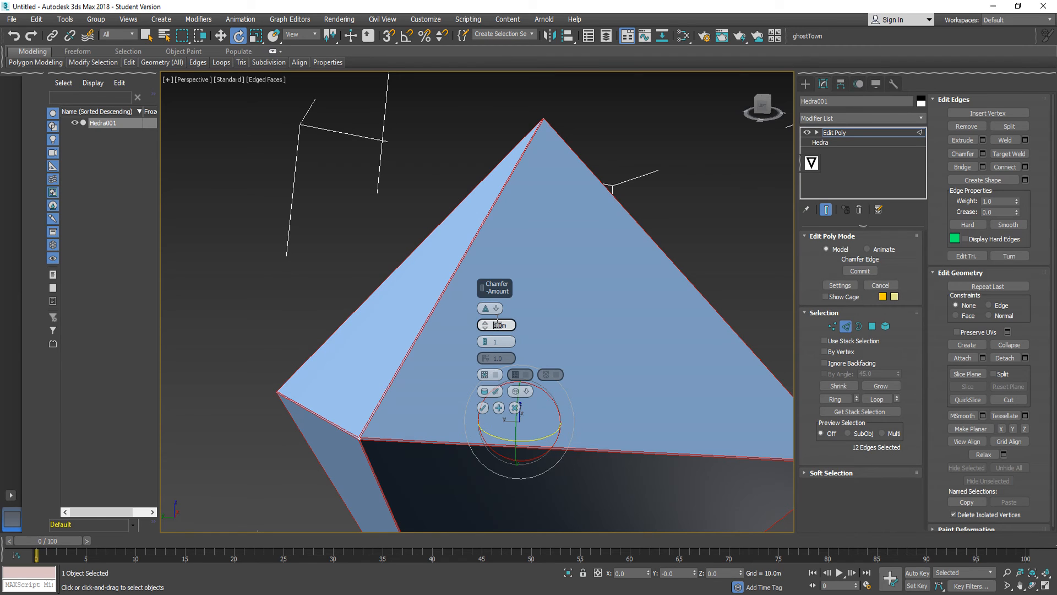
{"action": "type", "text": "20"}
{"action": "key", "text": "Return"}
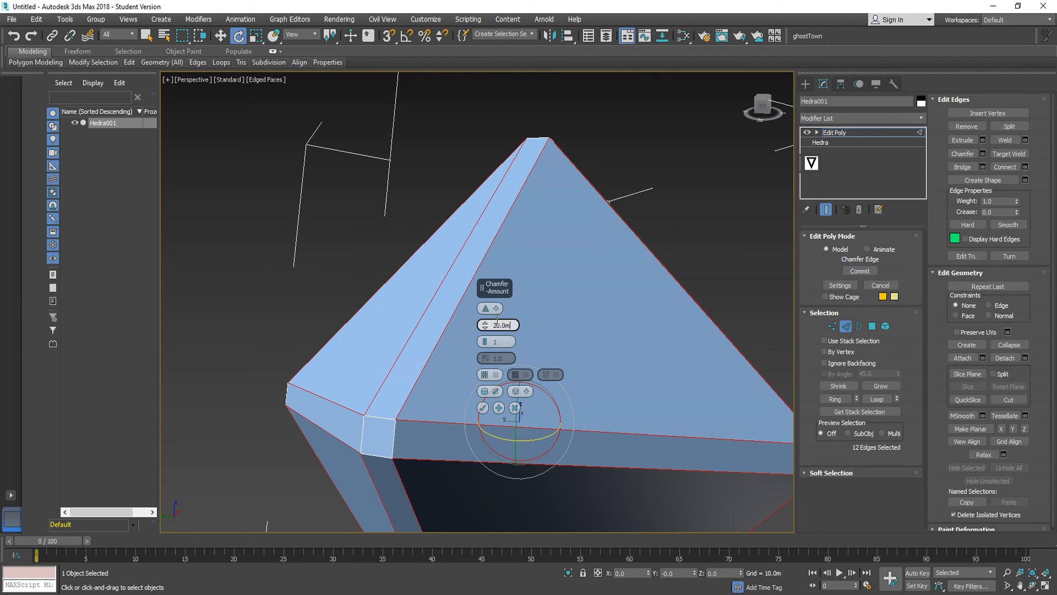
{"action": "left_click", "coordinate": [498, 310]}
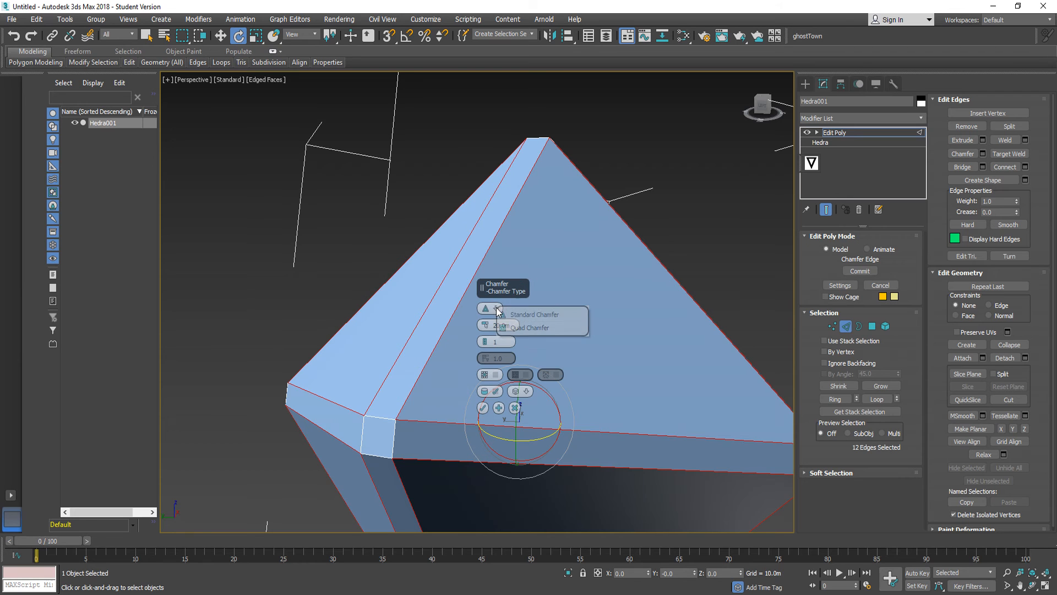
{"action": "left_click", "coordinate": [525, 329]}
{"action": "middle_click_drag", "start_coordinate": [405, 437], "coordinate": [385, 405], "text": "alt"}
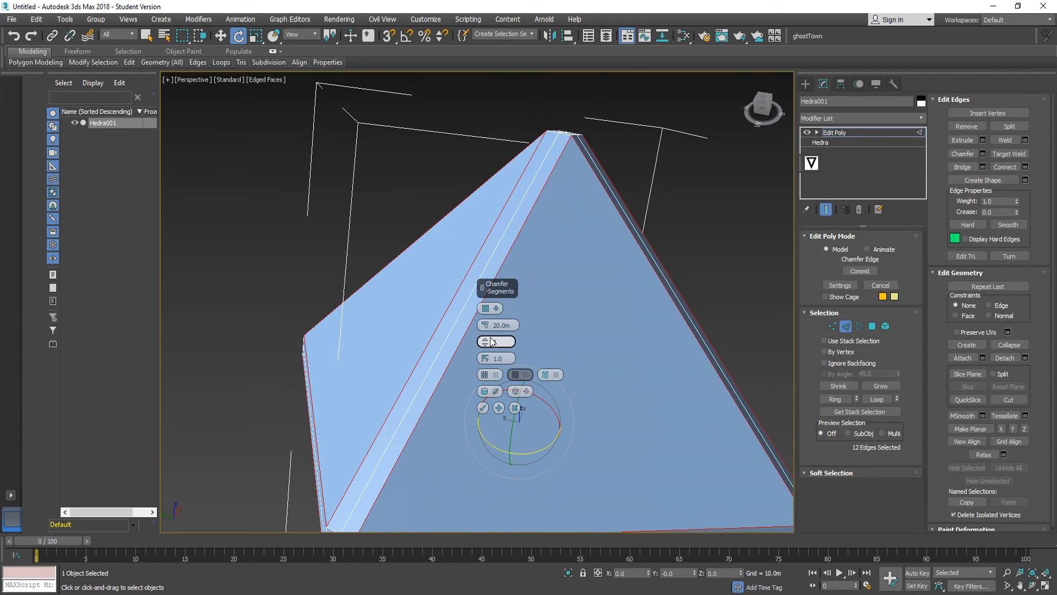
Apply the quad chamfer with its amount raised to 30 m, switch Edit Poly to Animate mode and clear the edge selection.
{"action": "left_click_drag", "start_coordinate": [505, 327], "coordinate": [483, 327]}
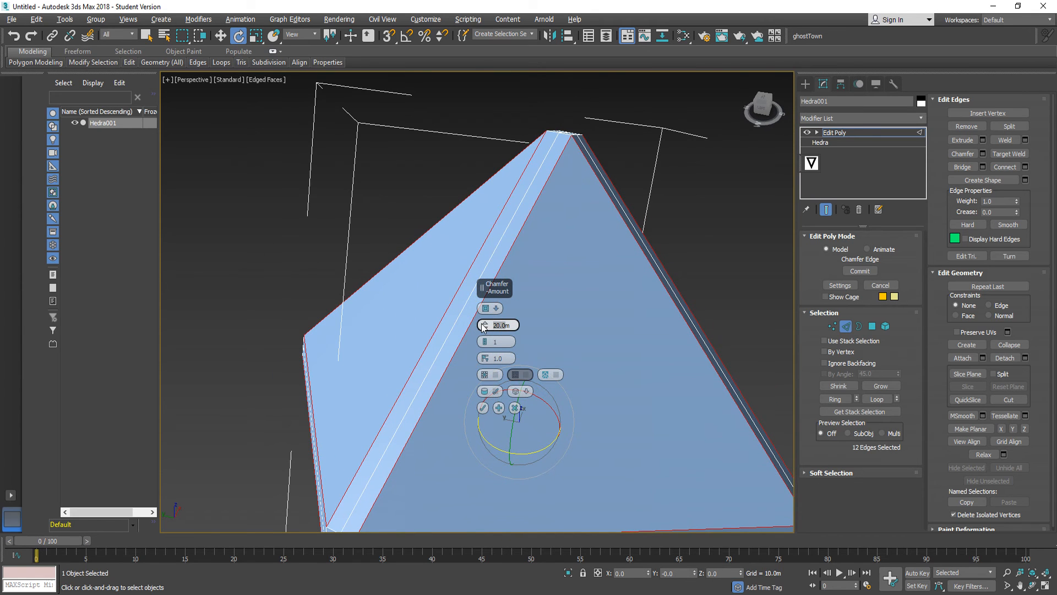
{"action": "type", "text": "30m"}
{"action": "key", "text": "Return"}
{"action": "middle_click_drag", "start_coordinate": [424, 340], "coordinate": [455, 274], "text": "alt"}
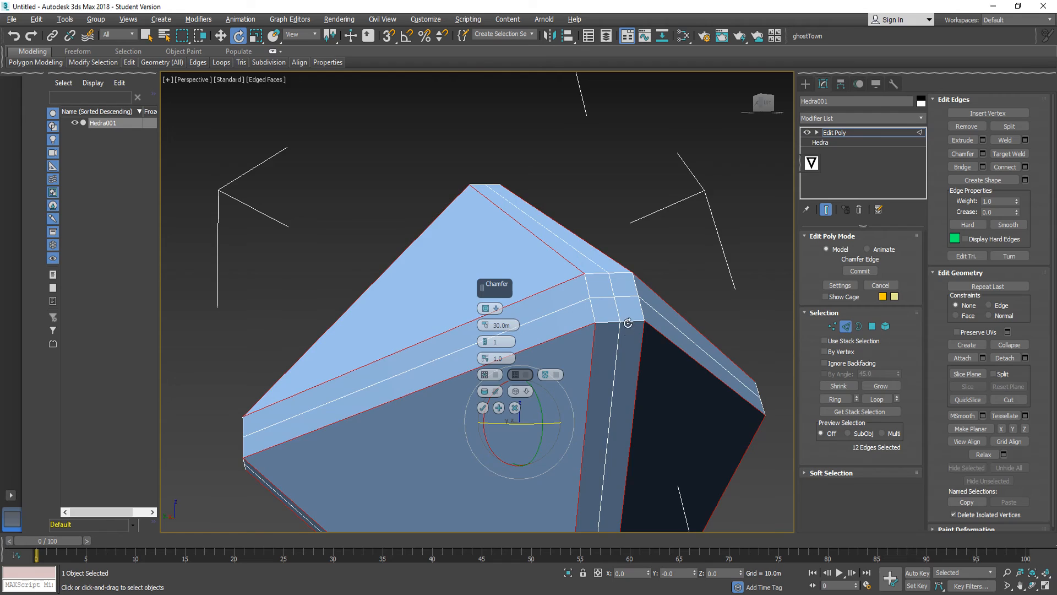
{"action": "middle_click_drag", "start_coordinate": [484, 380], "coordinate": [336, 425], "text": "alt"}
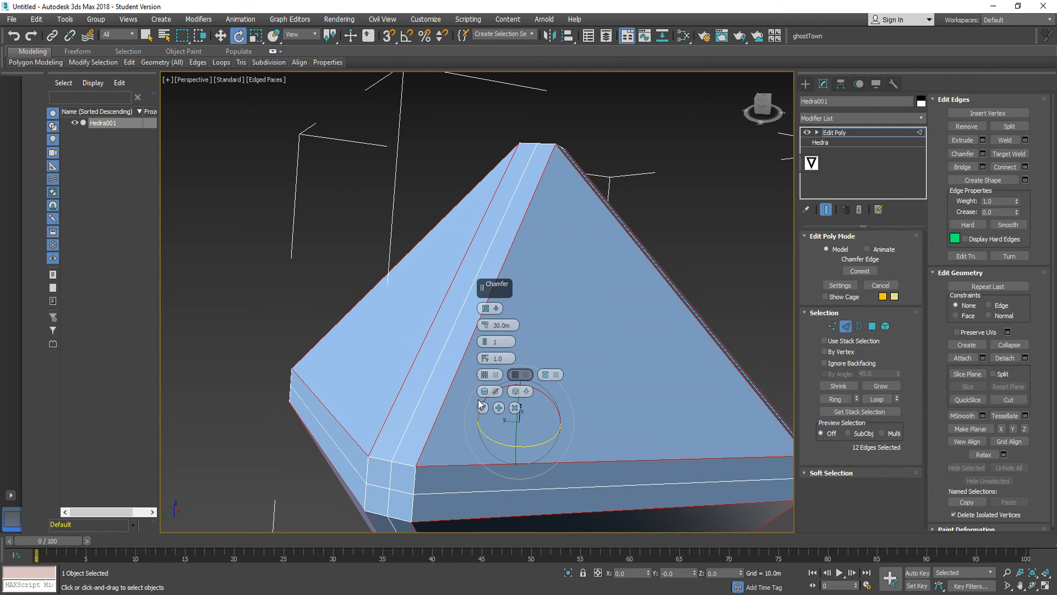
{"action": "left_click", "coordinate": [482, 408]}
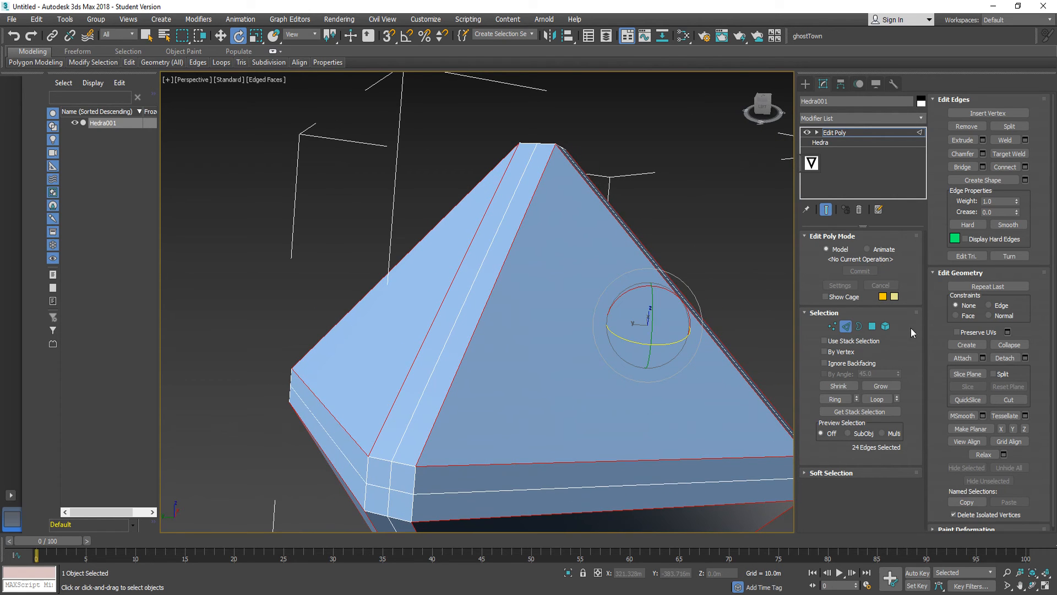
{"action": "left_click", "coordinate": [872, 252]}
{"action": "left_click", "coordinate": [685, 174]}
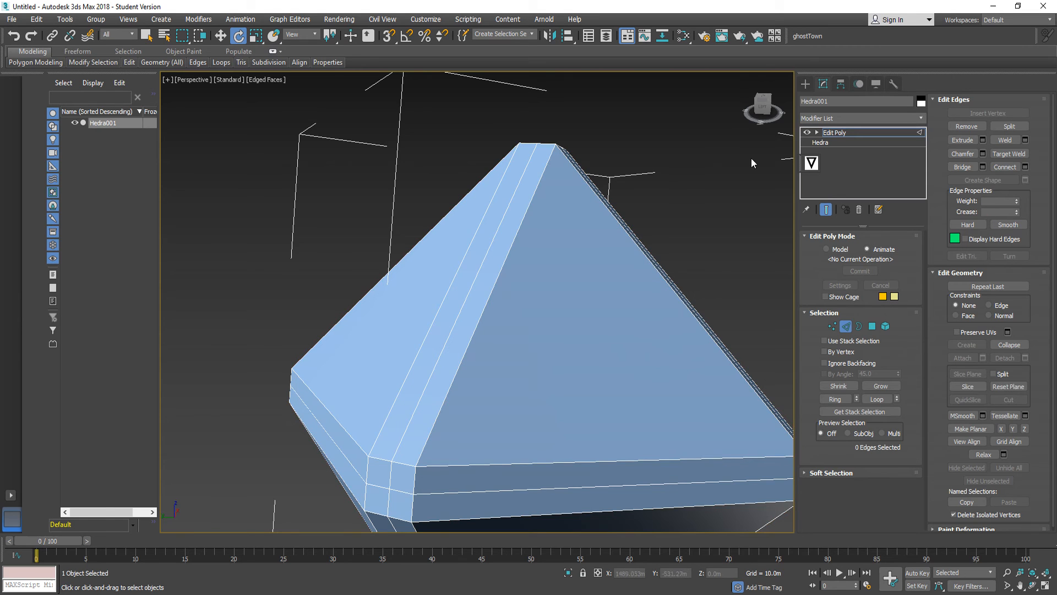
Replace the Edit Poly modifier on the hedra with a new one set to Animate mode.
{"action": "left_click", "coordinate": [833, 133]}
{"action": "left_click", "coordinate": [859, 210]}
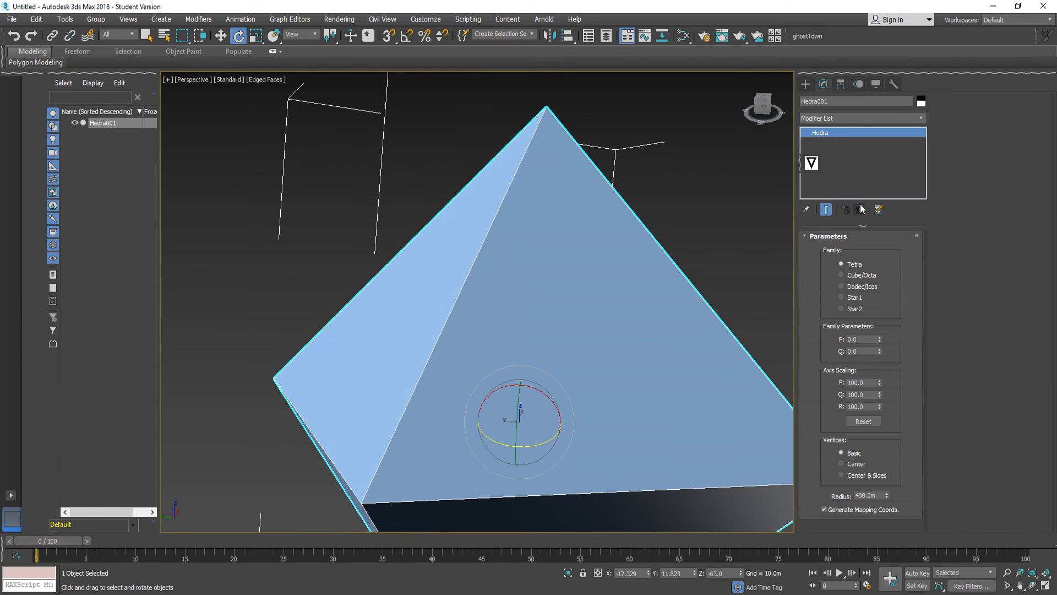
{"action": "left_click", "coordinate": [879, 120]}
{"action": "key", "text": "e"}
{"action": "key", "text": "e"}
{"action": "key", "text": "e"}
{"action": "key", "text": "e"}
{"action": "scroll", "coordinate": [835, 225], "scroll_direction": "up", "scroll_amount": 4}
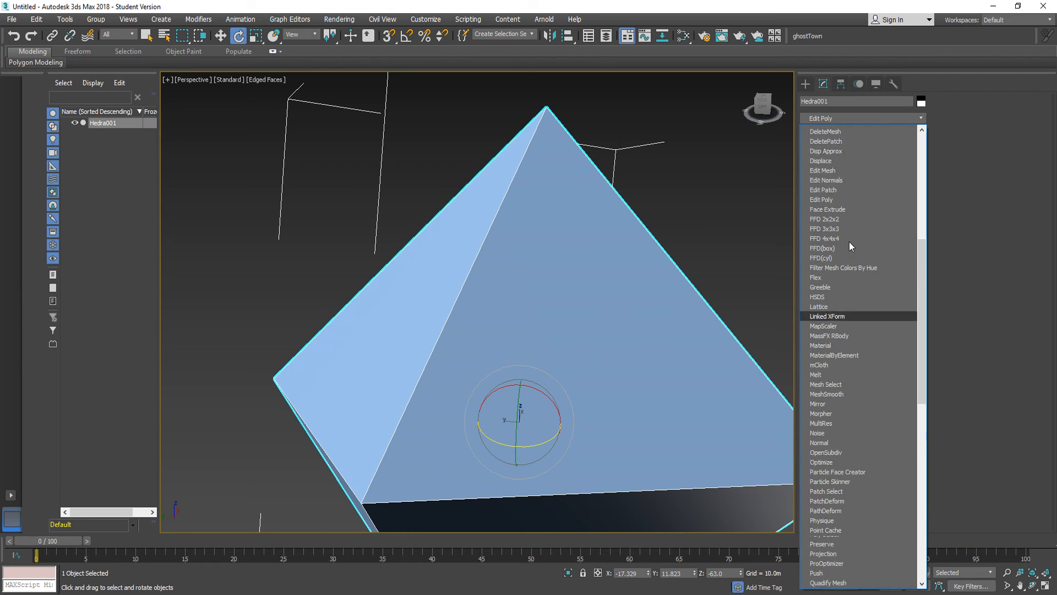
{"action": "left_click", "coordinate": [828, 245]}
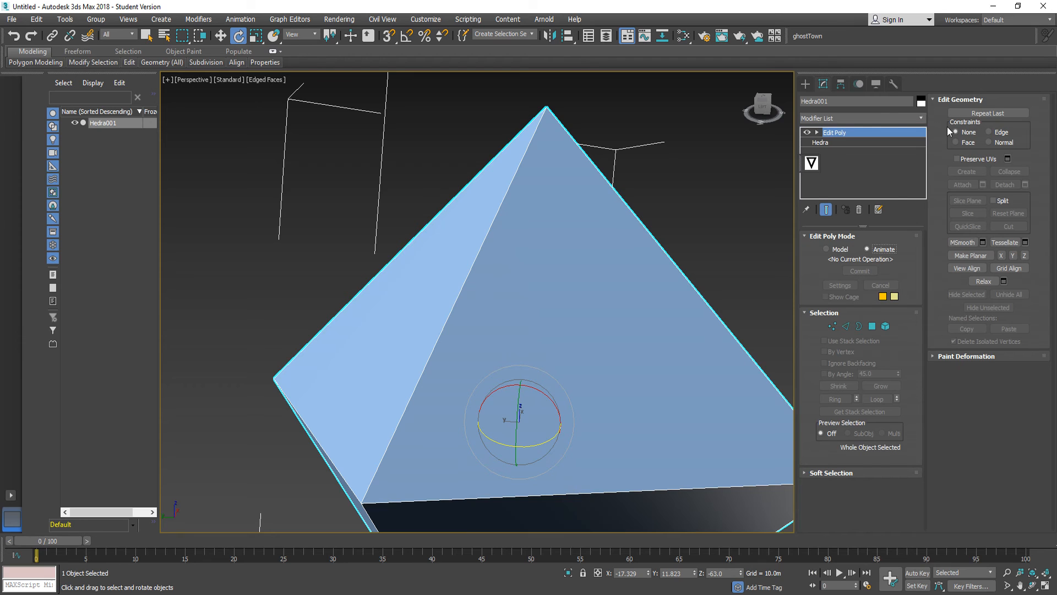
Quad-chamfer all of the hedra's edges by 30 m and commit the operation.
{"action": "left_click", "coordinate": [846, 325]}
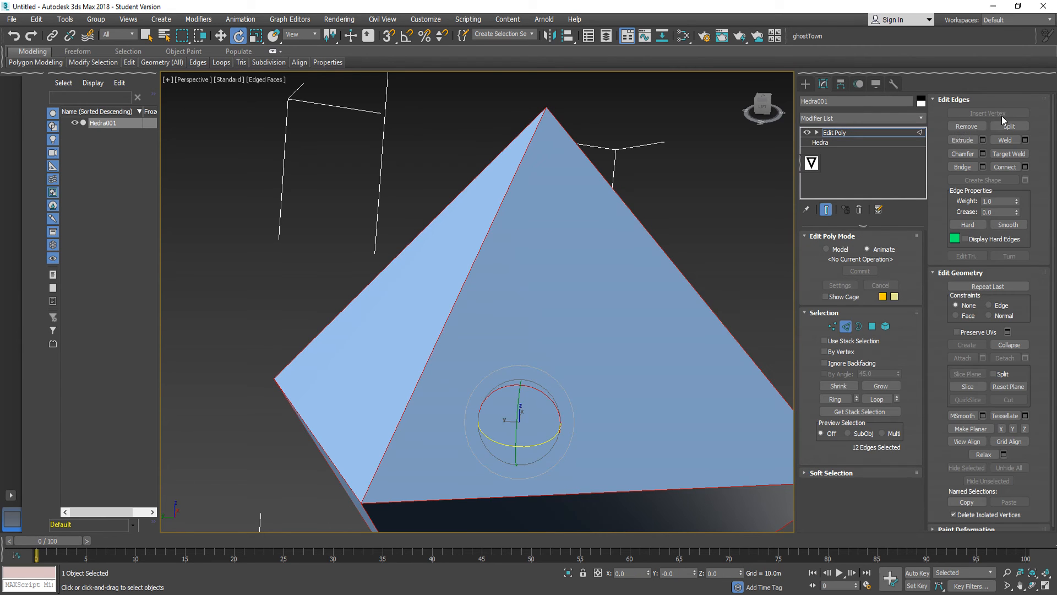
{"action": "left_click", "coordinate": [981, 154]}
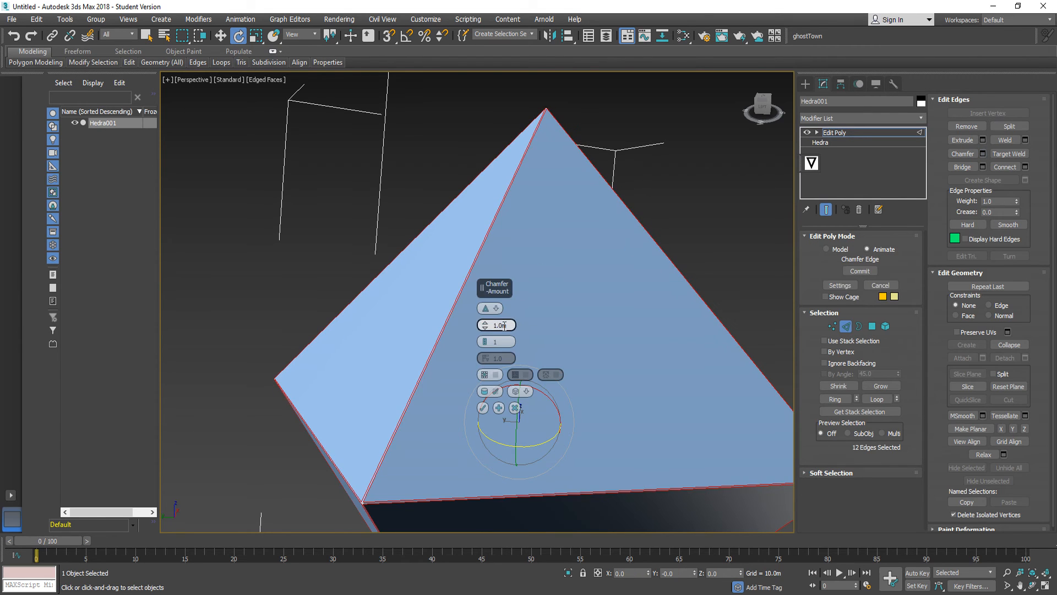
{"action": "type", "text": "30"}
{"action": "key", "text": "Return"}
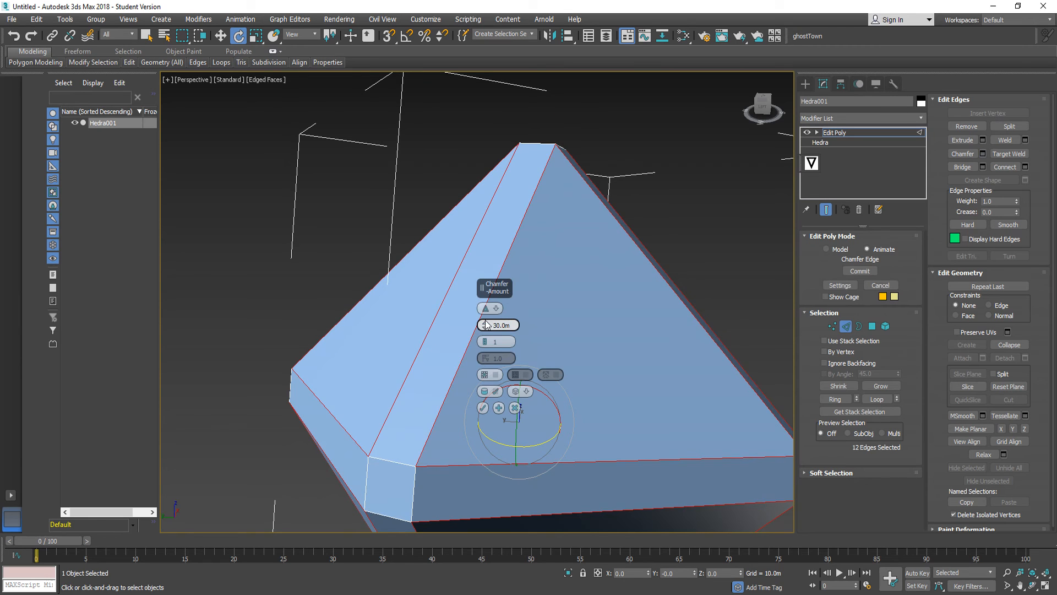
{"action": "left_click", "coordinate": [490, 307]}
{"action": "left_click", "coordinate": [529, 333]}
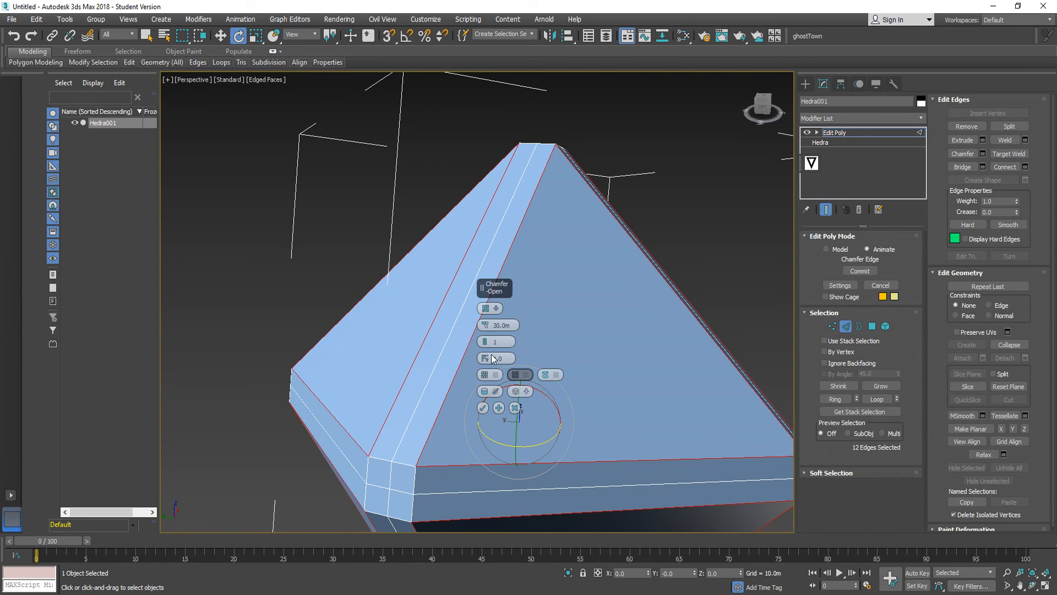
{"action": "left_click", "coordinate": [482, 408]}
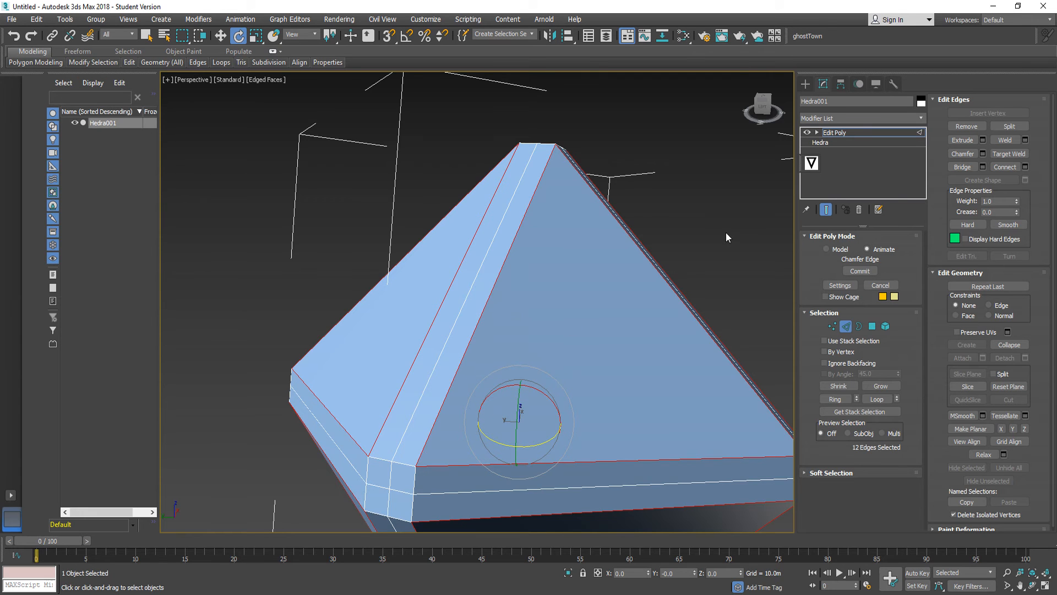
{"action": "left_click", "coordinate": [860, 271]}
{"action": "middle_click_drag", "start_coordinate": [506, 358], "coordinate": [825, 176], "text": "alt"}
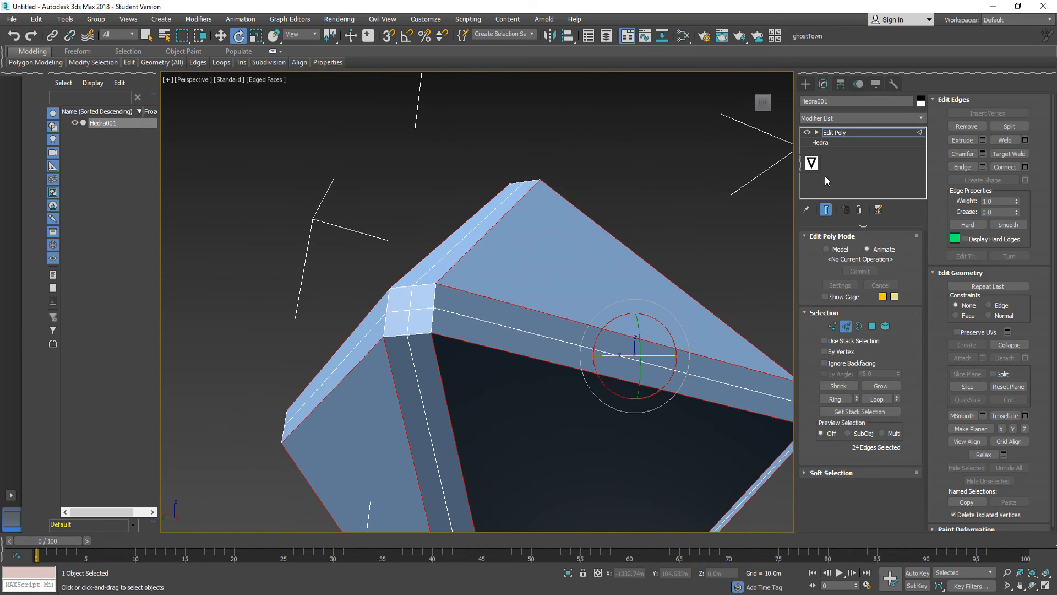
{"action": "left_click", "coordinate": [982, 154]}
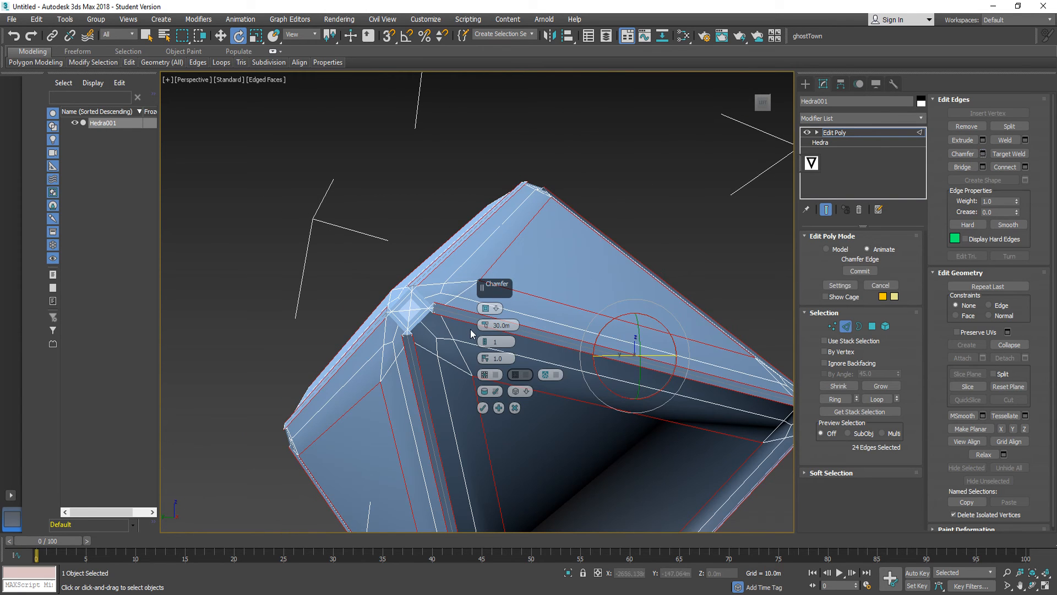
{"action": "left_click_drag", "start_coordinate": [484, 328], "coordinate": [483, 380]}
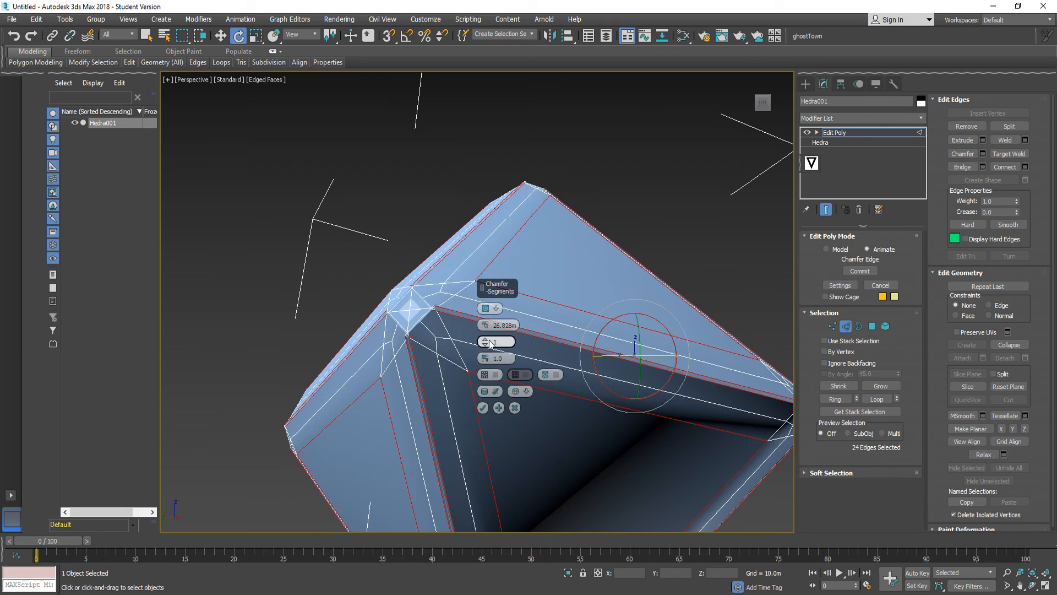
{"action": "left_click", "coordinate": [482, 407]}
{"action": "middle_click_drag", "start_coordinate": [508, 341], "coordinate": [501, 296], "text": "alt"}
{"action": "middle_click_drag", "start_coordinate": [556, 380], "coordinate": [474, 328], "text": "alt"}
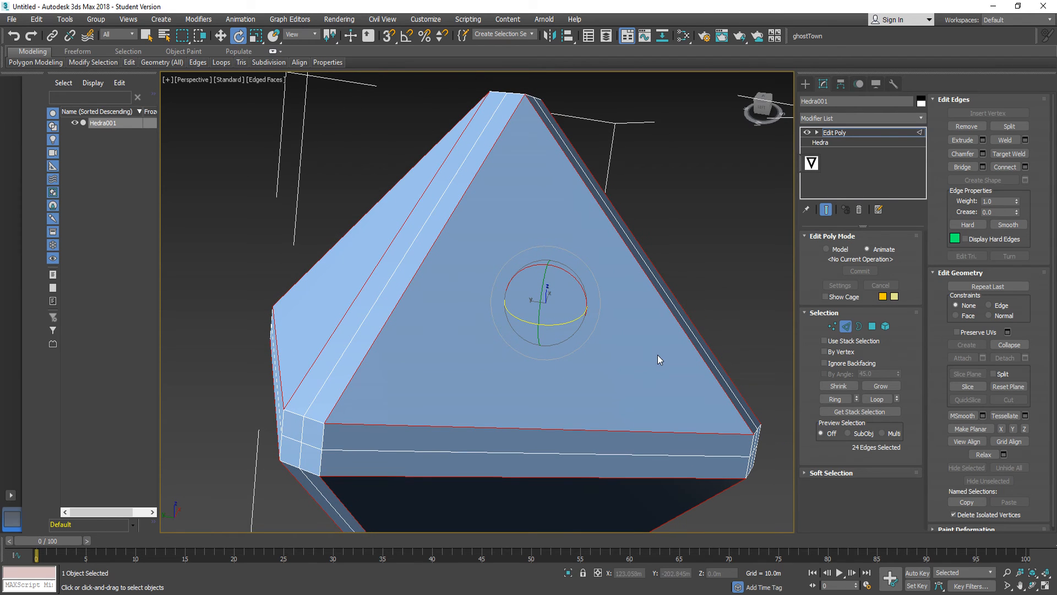
Check the reference image slide, and select four of the hedra's large triangular faces at polygon level.
{"action": "key", "text": "alt+Tab"}
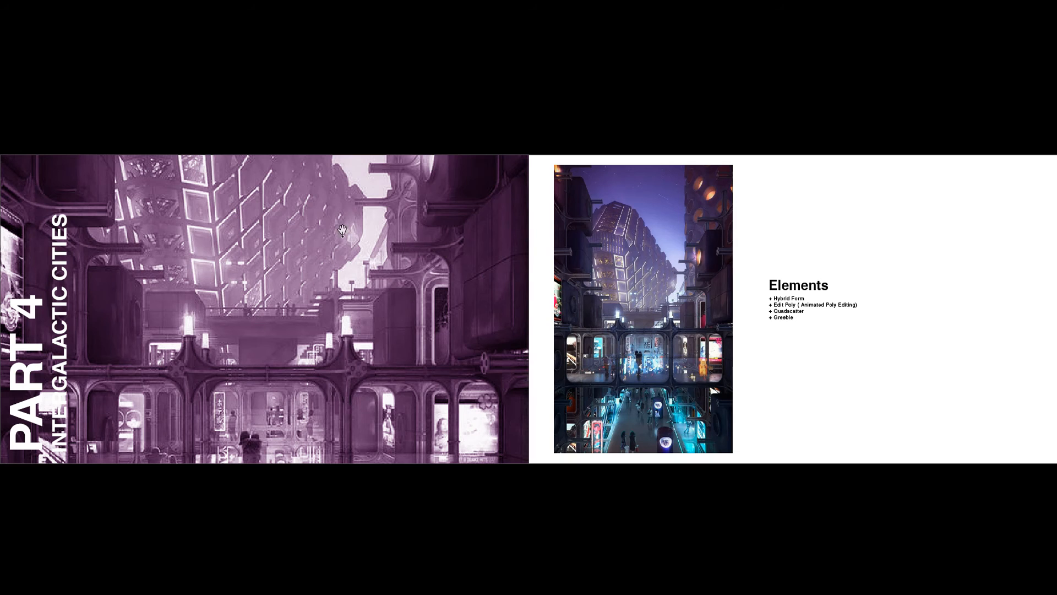
{"action": "key", "text": "alt+Tab"}
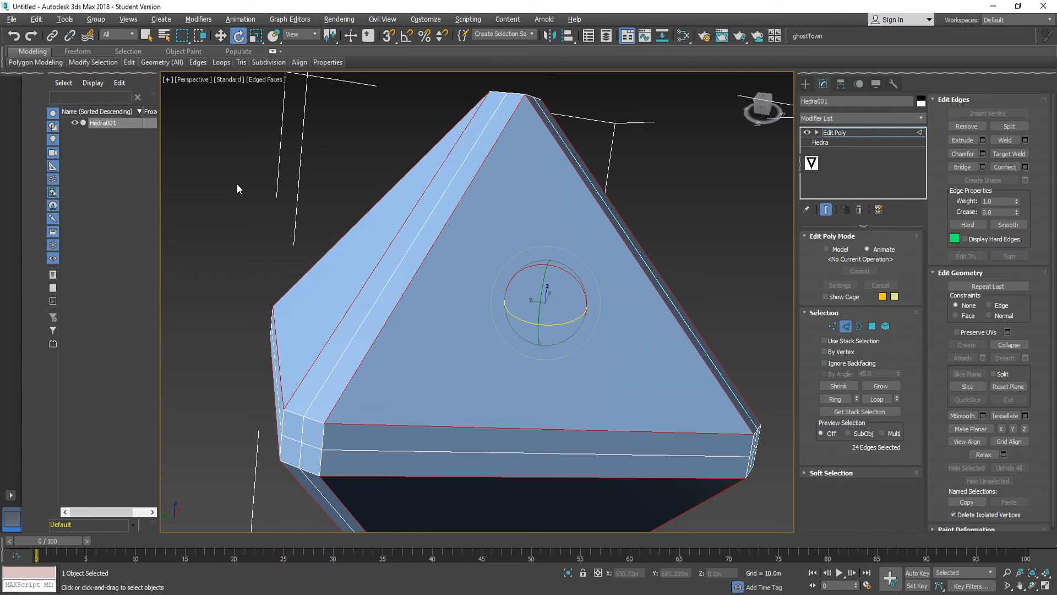
{"action": "left_click", "coordinate": [872, 327]}
{"action": "left_click", "coordinate": [413, 302]}
{"action": "mouse_move", "coordinate": [412, 302]}
{"action": "middle_mouse_down", "text": "alt"}
{"action": "mouse_move", "coordinate": [383, 360]}
{"action": "mouse_move", "coordinate": [430, 340]}
{"action": "mouse_move", "coordinate": [410, 270]}
{"action": "mouse_move", "coordinate": [405, 289]}
{"action": "middle_mouse_up", "text": "alt"}
{"action": "left_click", "coordinate": [384, 360], "text": "ctrl"}
{"action": "scroll", "coordinate": [410, 365], "scroll_direction": "down", "scroll_amount": 2}
{"action": "left_click", "coordinate": [382, 361], "text": "ctrl"}
{"action": "left_click", "coordinate": [547, 353], "text": "ctrl"}
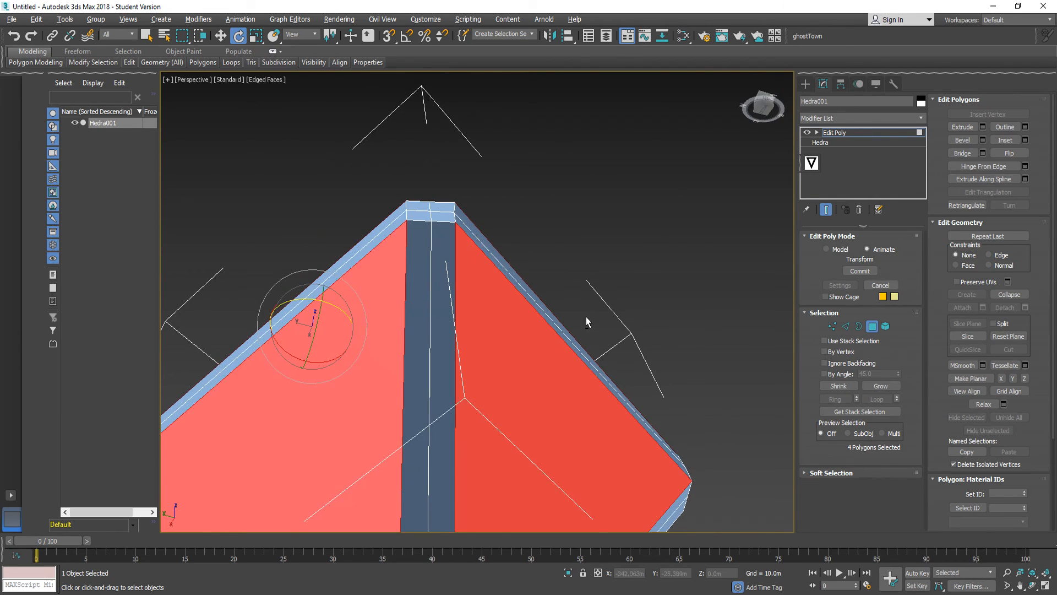
Add the remaining four large triangular faces of the hedra to the polygon selection.
{"action": "middle_click_drag", "start_coordinate": [586, 316], "coordinate": [439, 359], "text": "alt"}
{"action": "scroll", "coordinate": [439, 358], "scroll_direction": "down", "scroll_amount": 3}
{"action": "left_click", "coordinate": [561, 423], "text": "ctrl"}
{"action": "left_click", "coordinate": [477, 503], "text": "ctrl"}
{"action": "middle_click_drag", "start_coordinate": [556, 430], "coordinate": [485, 417], "text": "alt"}
{"action": "left_click", "coordinate": [577, 470], "text": "ctrl"}
{"action": "middle_click_drag", "start_coordinate": [577, 470], "coordinate": [361, 293], "text": "alt"}
{"action": "left_click", "coordinate": [398, 392], "text": "ctrl"}
{"action": "scroll", "coordinate": [386, 351], "scroll_direction": "up", "scroll_amount": 3}
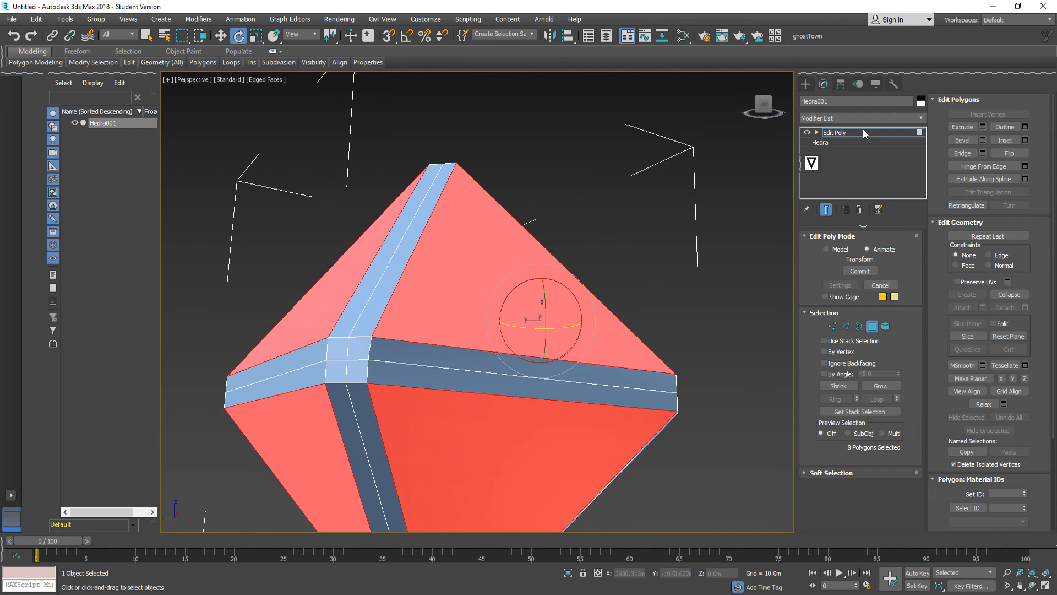
Commit the pending transform in the animated Edit Poly modifier.
{"action": "scroll", "coordinate": [308, 388], "scroll_direction": "up", "scroll_amount": 2}
{"action": "middle_click_drag", "start_coordinate": [449, 363], "coordinate": [435, 335]}
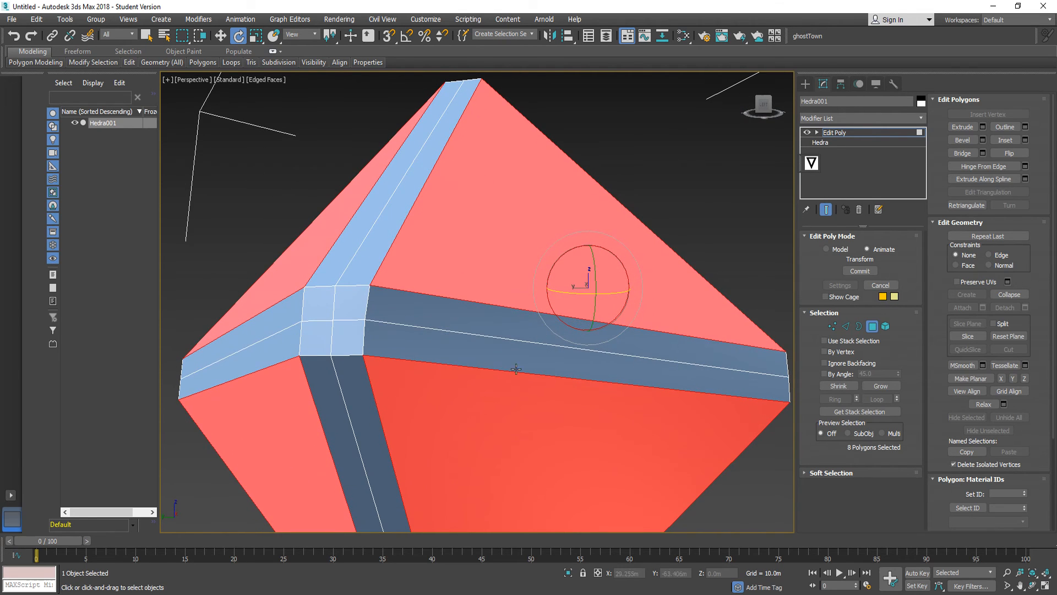
{"action": "middle_click_drag", "start_coordinate": [516, 368], "coordinate": [486, 296], "text": "alt"}
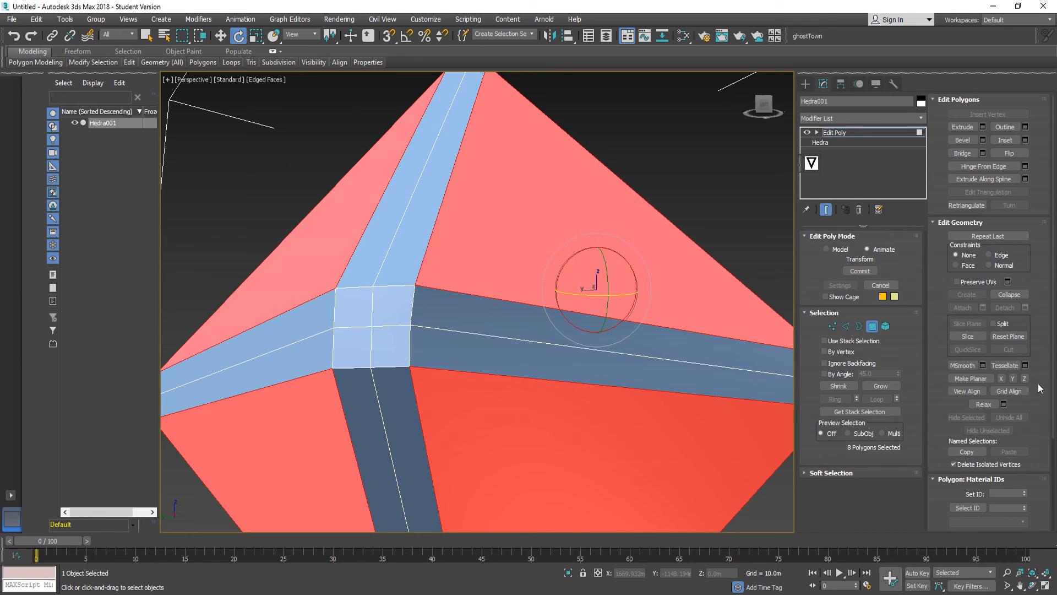
{"action": "mouse_move", "coordinate": [556, 264]}
{"action": "middle_mouse_down", "text": "alt"}
{"action": "mouse_move", "coordinate": [531, 220]}
{"action": "mouse_move", "coordinate": [547, 252]}
{"action": "mouse_move", "coordinate": [545, 281]}
{"action": "middle_mouse_up", "text": "alt"}
{"action": "left_click", "coordinate": [868, 274]}
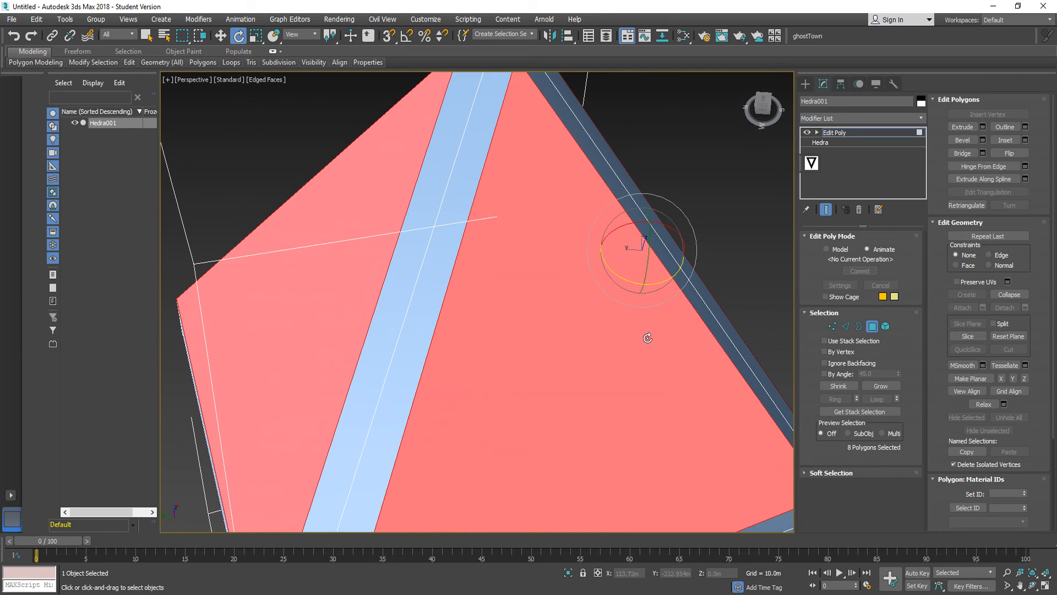
Start a new polygon selection containing six of the hedra's large triangular faces.
{"action": "middle_click_drag", "start_coordinate": [589, 329], "coordinate": [620, 262], "text": "alt"}
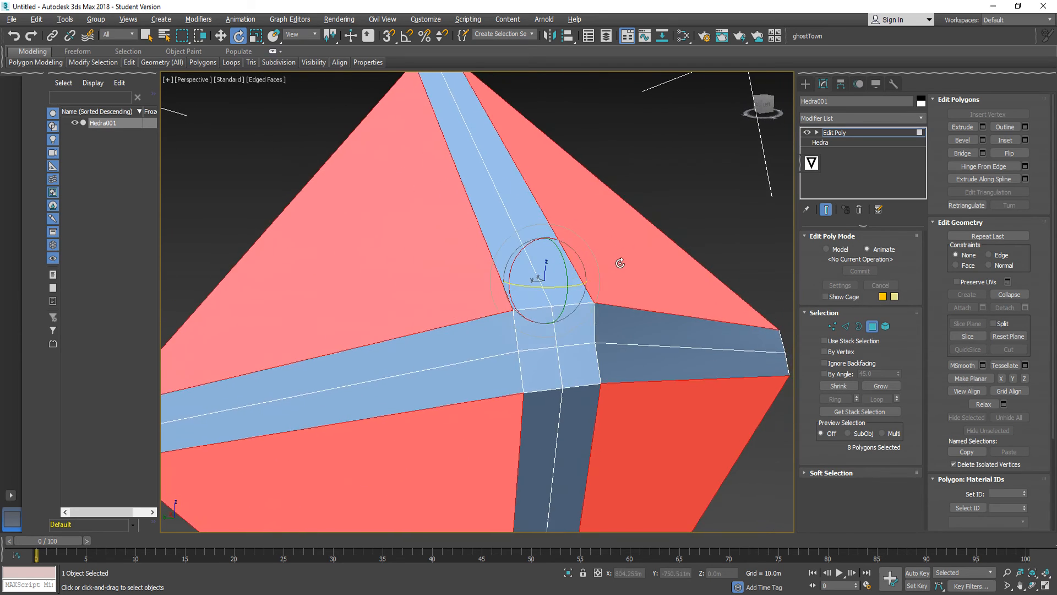
{"action": "left_click", "coordinate": [665, 204]}
{"action": "left_click", "coordinate": [635, 248]}
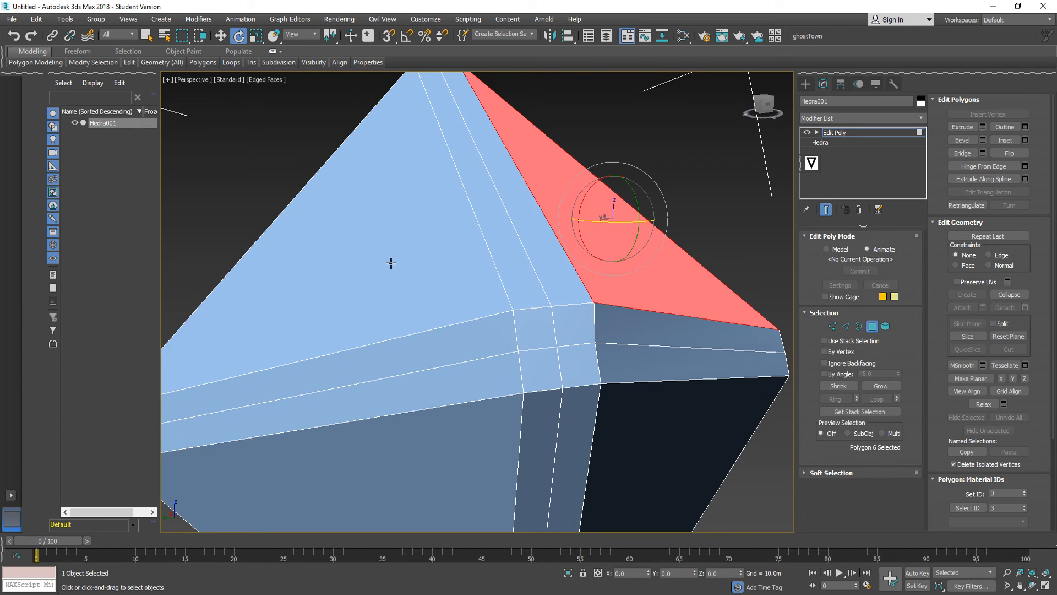
{"action": "left_click", "coordinate": [391, 263], "text": "ctrl"}
{"action": "left_click", "coordinate": [397, 451], "text": "ctrl"}
{"action": "left_click", "coordinate": [649, 423], "text": "ctrl"}
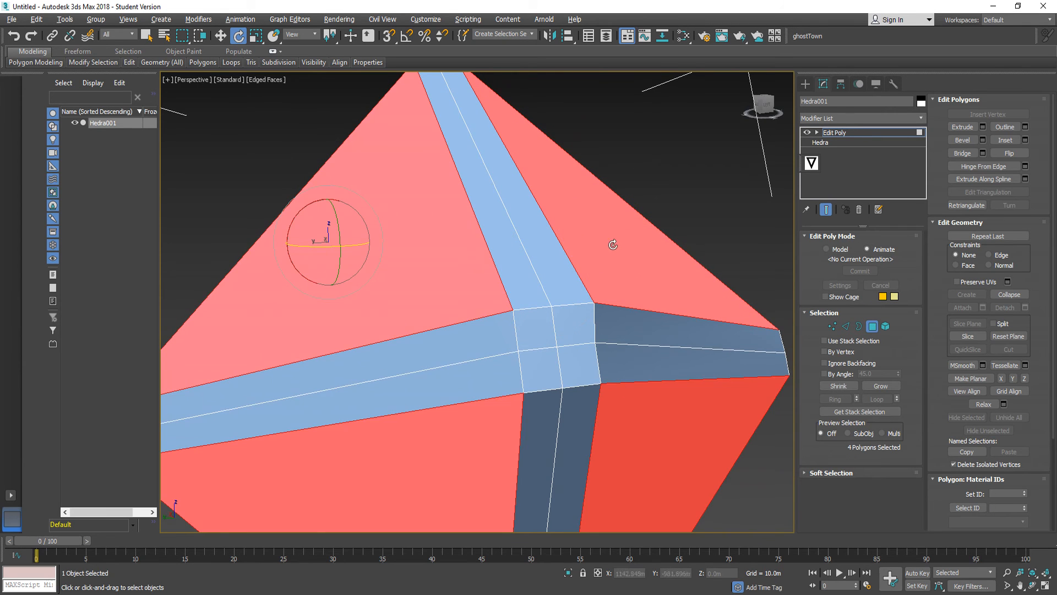
{"action": "middle_click_drag", "start_coordinate": [613, 244], "coordinate": [439, 231], "text": "alt"}
{"action": "scroll", "coordinate": [495, 257], "scroll_direction": "down", "scroll_amount": 5}
{"action": "left_click", "coordinate": [567, 281], "text": "ctrl"}
{"action": "left_click", "coordinate": [534, 379], "text": "ctrl"}
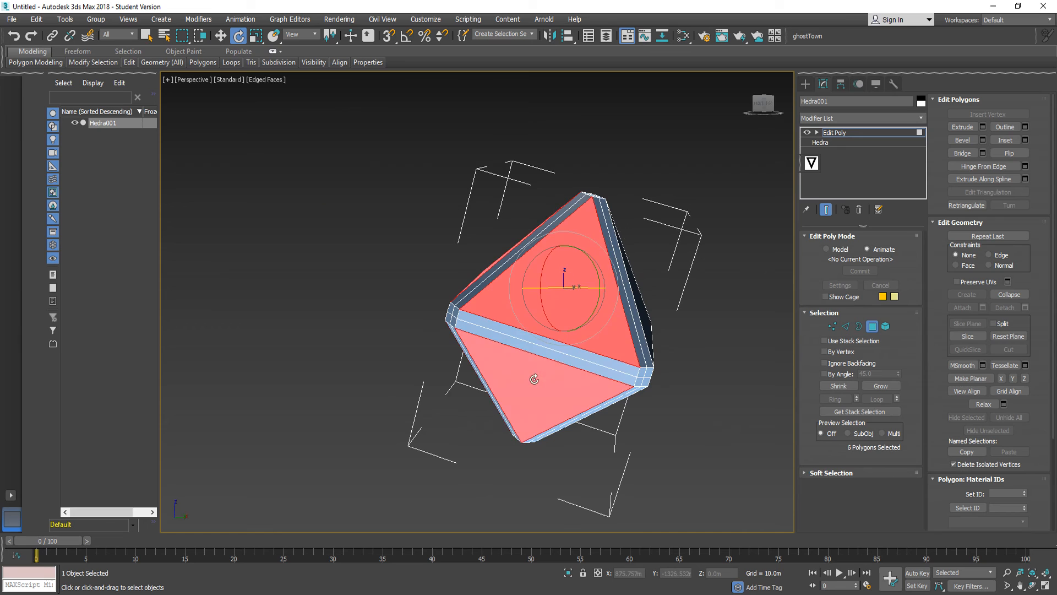
{"action": "middle_click_drag", "start_coordinate": [651, 335], "coordinate": [538, 338], "text": "alt"}
{"action": "scroll", "coordinate": [627, 284], "scroll_direction": "up", "scroll_amount": 2}
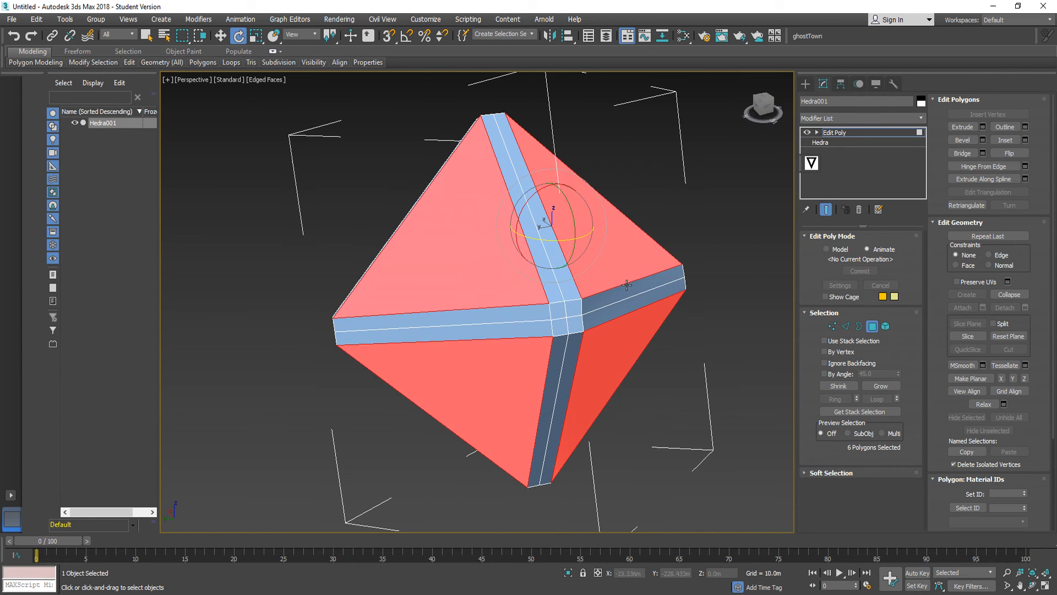
Select the chamfer strips and small corner polygons that meet at one corner of the hedra instead.
{"action": "left_click", "coordinate": [566, 288]}
{"action": "left_click_drag", "start_coordinate": [553, 287], "coordinate": [558, 324]}
{"action": "left_click", "coordinate": [542, 326], "text": "ctrl"}
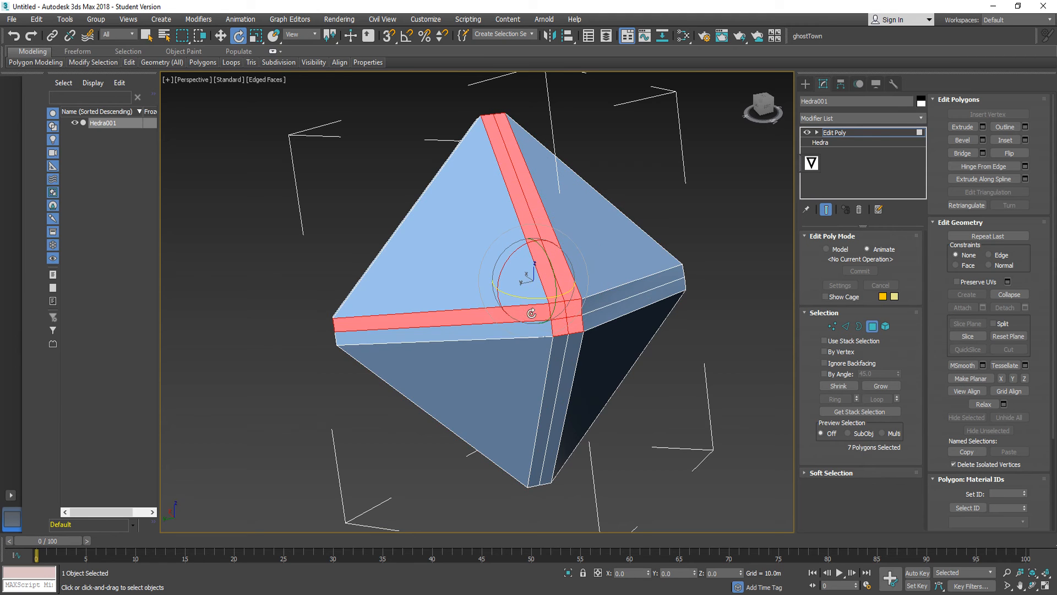
{"action": "left_click", "coordinate": [600, 305], "text": "ctrl"}
{"action": "scroll", "coordinate": [599, 308], "scroll_direction": "up", "scroll_amount": 4}
{"action": "left_click", "coordinate": [609, 306], "text": "ctrl"}
{"action": "scroll", "coordinate": [580, 328], "scroll_direction": "up", "scroll_amount": 2}
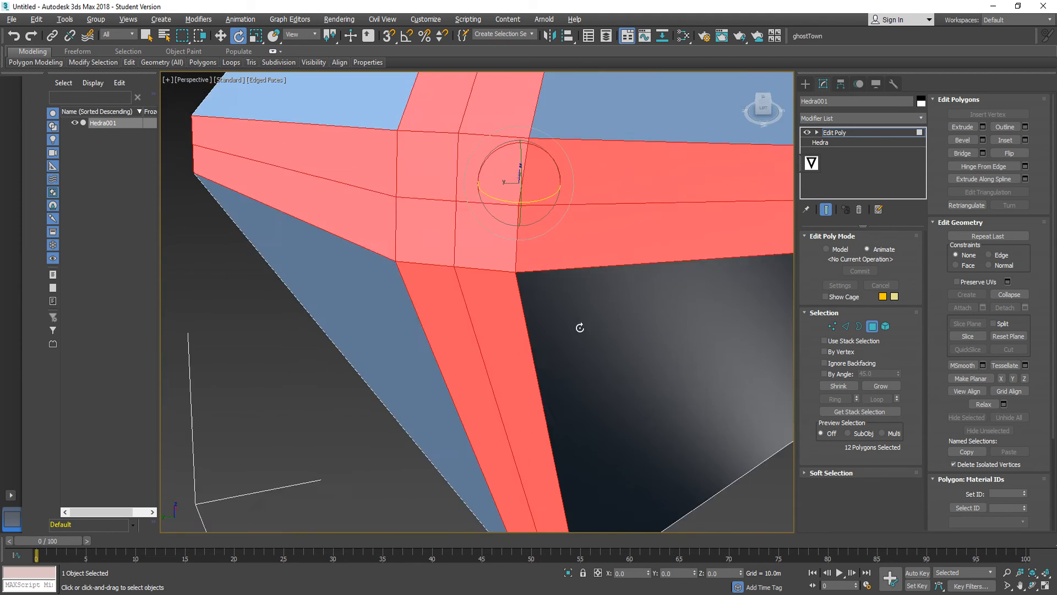
Extend the selection with the four small polygons of the neighbouring corner and the chamfer strip running up from it.
{"action": "middle_click_drag", "start_coordinate": [580, 328], "coordinate": [316, 287], "text": "alt"}
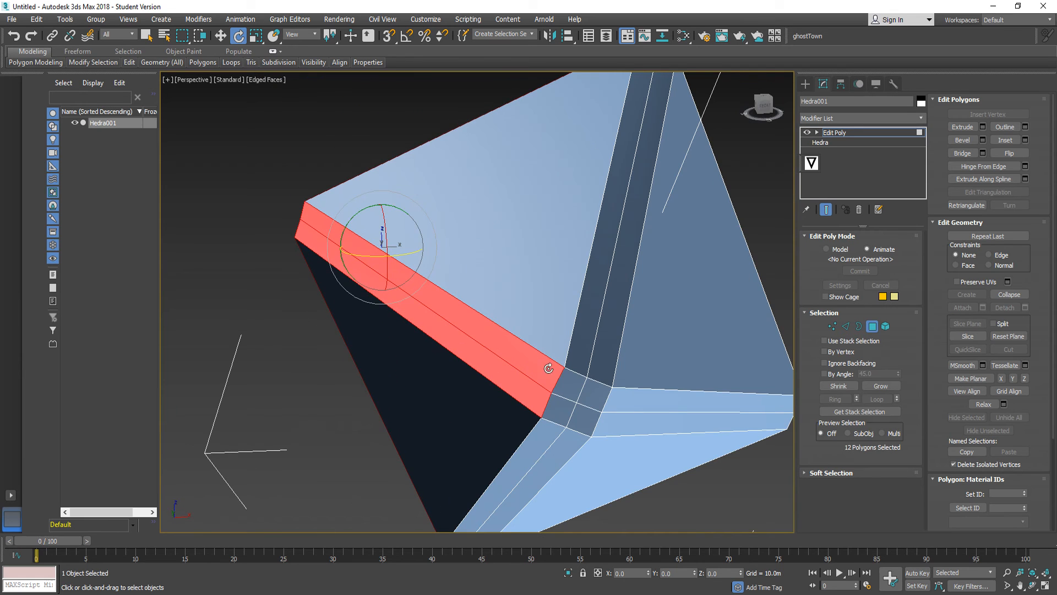
{"action": "left_click", "coordinate": [570, 384], "text": "ctrl"}
{"action": "left_click", "coordinate": [561, 410], "text": "ctrl"}
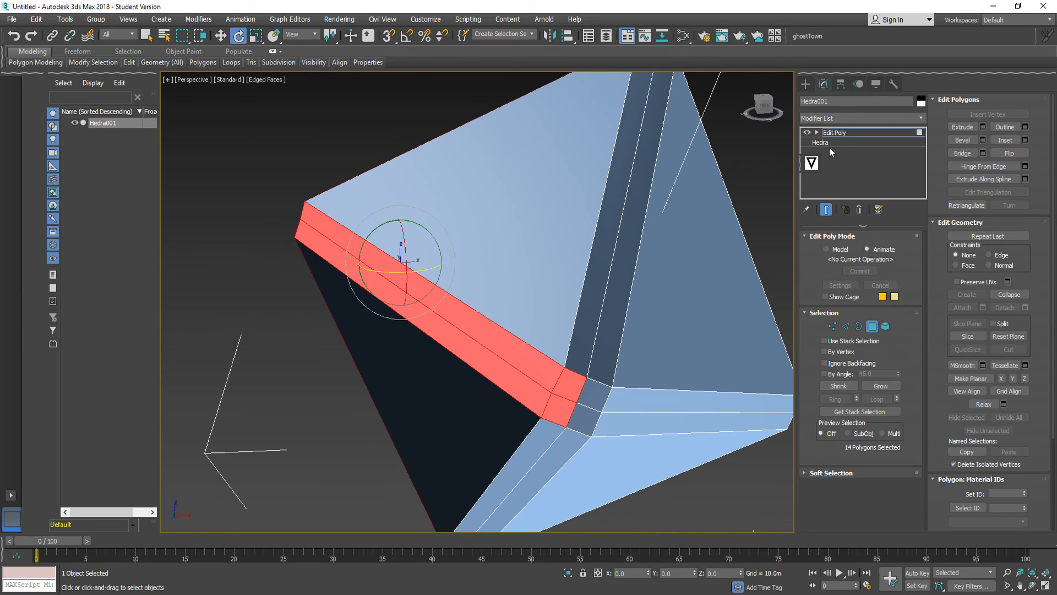
{"action": "left_click", "coordinate": [615, 302], "text": "ctrl"}
{"action": "left_click", "coordinate": [597, 312], "text": "ctrl"}
{"action": "left_click", "coordinate": [589, 398], "text": "ctrl"}
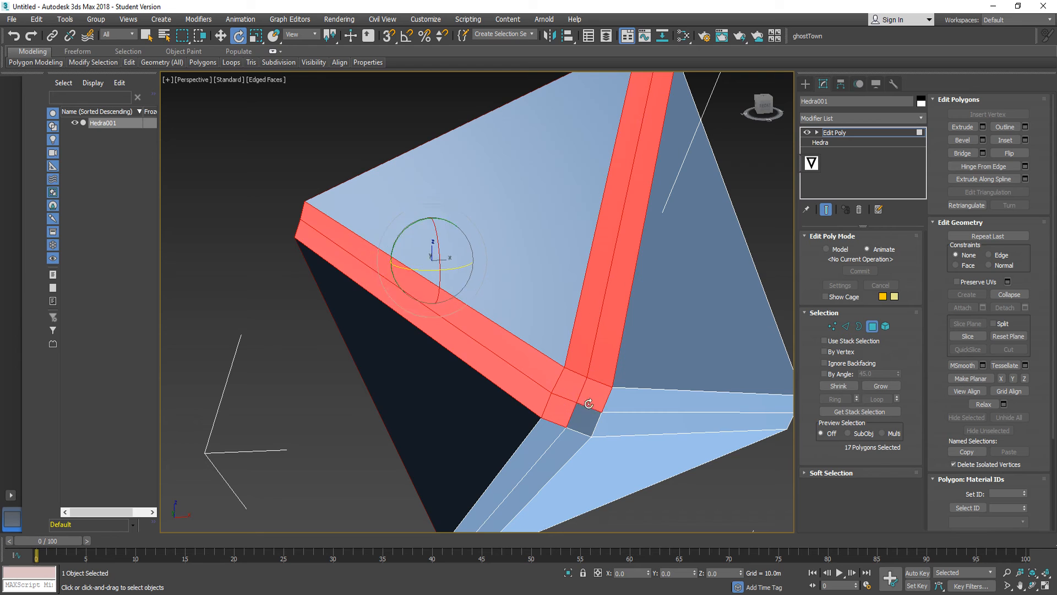
{"action": "left_click", "coordinate": [586, 417], "text": "ctrl"}
Add a second Edit Poly modifier above the existing one and work at polygon level.
{"action": "left_click", "coordinate": [845, 116]}
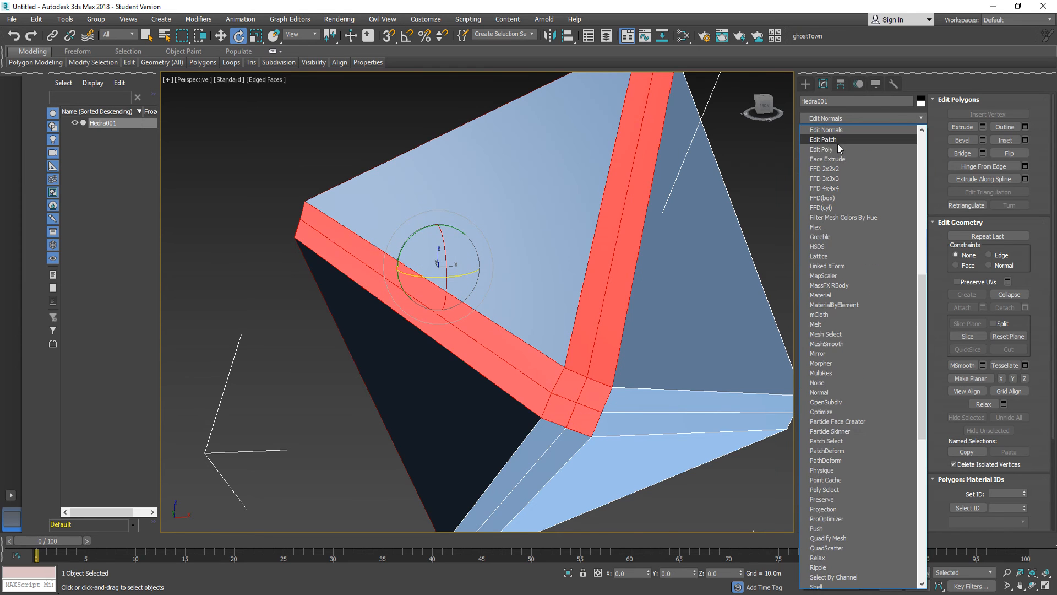
{"action": "left_click", "coordinate": [831, 157]}
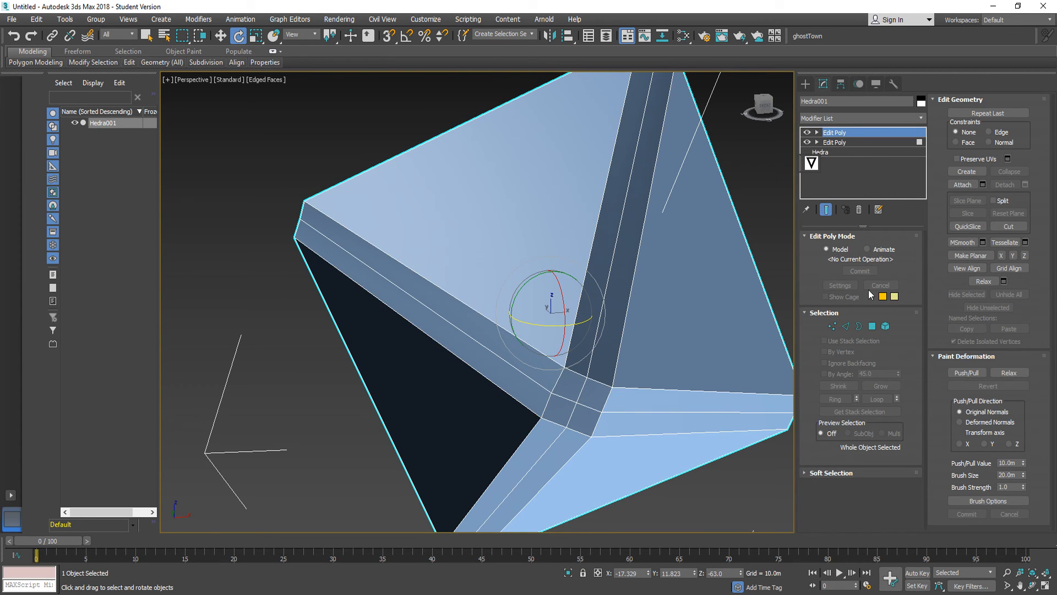
{"action": "left_click", "coordinate": [872, 326]}
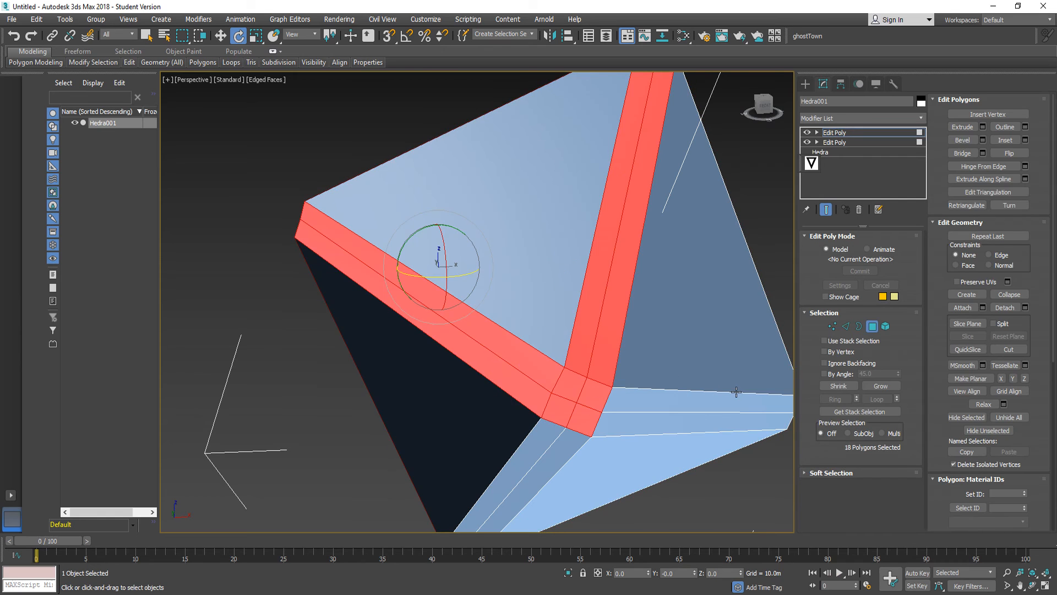
Select the four small corner polygons and the three adjoining chamfer strips around one corner of the hedra.
{"action": "left_click", "coordinate": [653, 398]}
{"action": "left_click", "coordinate": [629, 423], "text": "ctrl"}
{"action": "left_click", "coordinate": [590, 420], "text": "ctrl"}
{"action": "left_click", "coordinate": [588, 403], "text": "ctrl"}
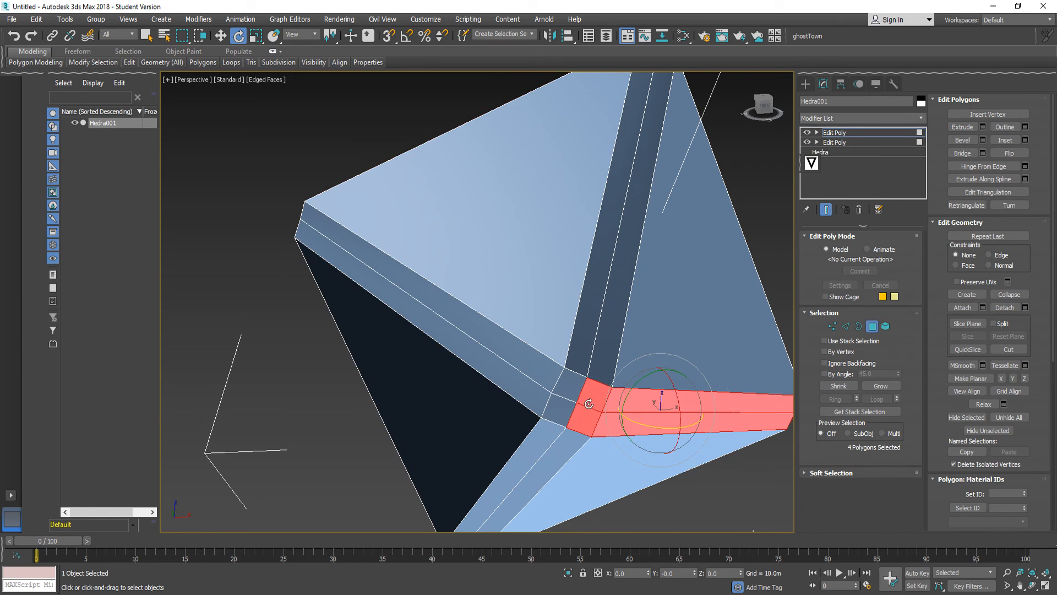
{"action": "left_click", "coordinate": [566, 413], "text": "ctrl"}
{"action": "left_click", "coordinate": [578, 392], "text": "ctrl"}
{"action": "left_click", "coordinate": [584, 360], "text": "ctrl"}
{"action": "left_click", "coordinate": [607, 349], "text": "ctrl"}
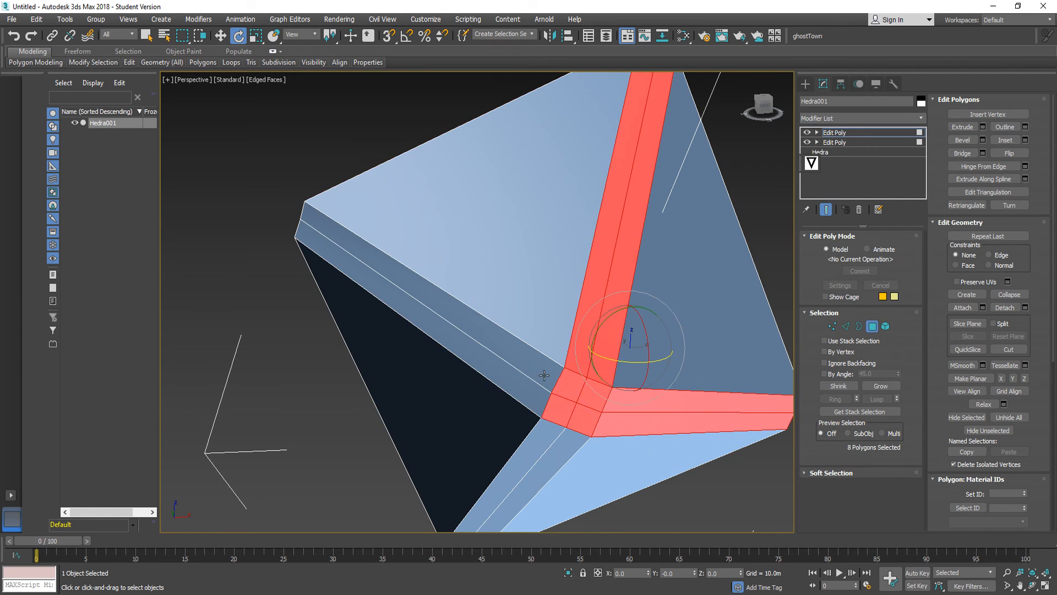
{"action": "left_click", "coordinate": [544, 376], "text": "ctrl"}
{"action": "left_click", "coordinate": [543, 393], "text": "ctrl"}
{"action": "middle_click_drag", "start_coordinate": [544, 392], "coordinate": [438, 405], "text": "alt"}
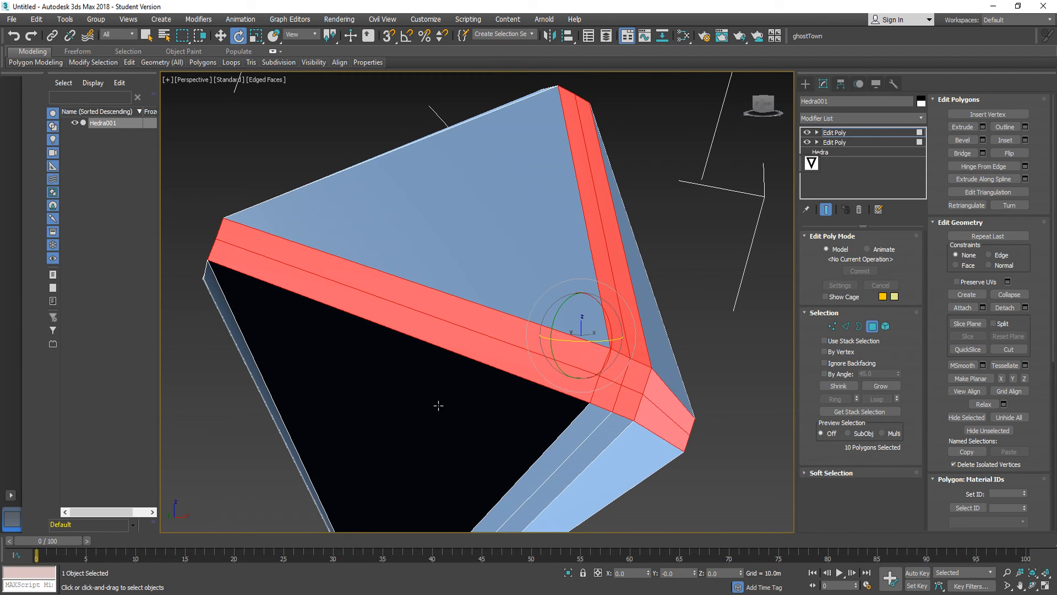
Replace the strip selection with the four large triangular faces surrounding that corner.
{"action": "left_click", "coordinate": [468, 290]}
{"action": "left_click", "coordinate": [374, 429], "text": "ctrl"}
{"action": "middle_click_drag", "start_coordinate": [374, 429], "coordinate": [656, 307], "text": "alt"}
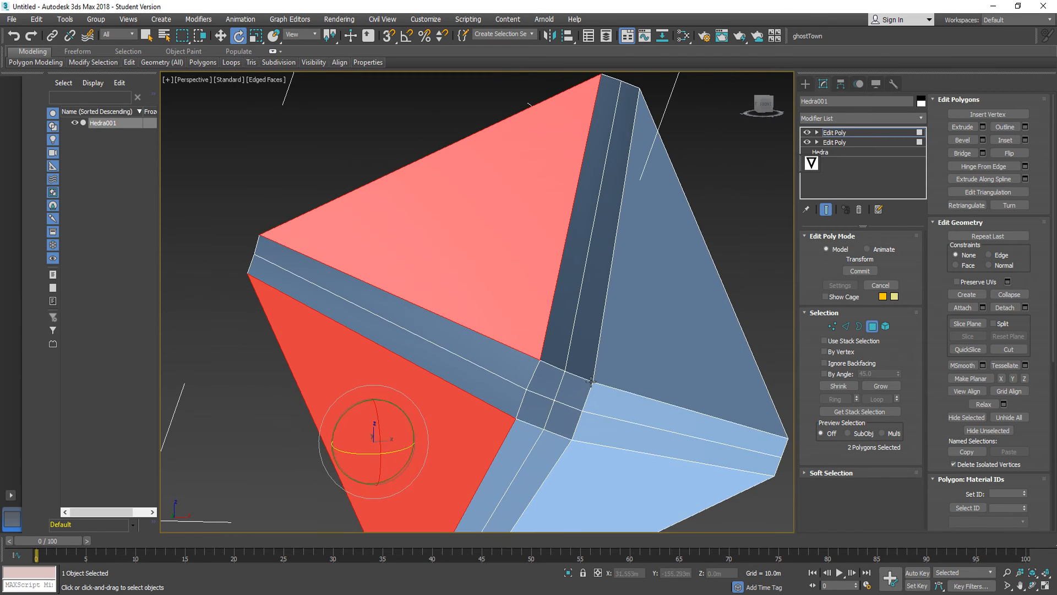
{"action": "left_click", "coordinate": [655, 307], "text": "ctrl"}
{"action": "left_click", "coordinate": [597, 502], "text": "ctrl"}
Select all eight large triangular faces of the hedra, leaving the chamfer strips and corner polygons unselected.
{"action": "middle_click_drag", "start_coordinate": [597, 502], "coordinate": [392, 289], "text": "alt"}
{"action": "left_click", "coordinate": [424, 309]}
{"action": "scroll", "coordinate": [435, 314], "scroll_direction": "down", "scroll_amount": 8}
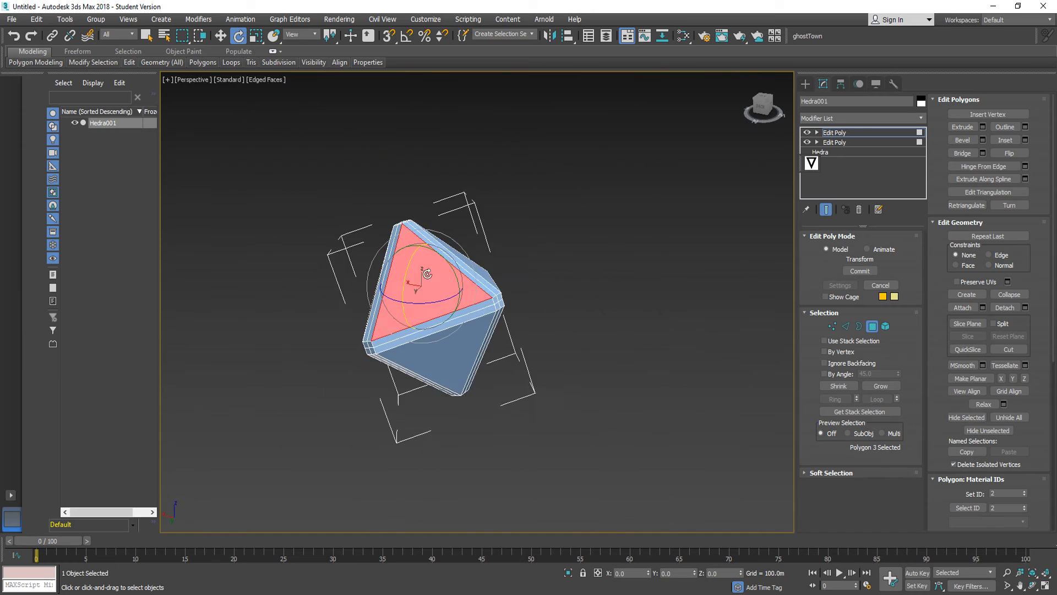
{"action": "middle_click_drag", "start_coordinate": [468, 317], "coordinate": [442, 320], "text": "alt"}
{"action": "left_click", "coordinate": [422, 358], "text": "ctrl"}
{"action": "left_click", "coordinate": [487, 288], "text": "ctrl"}
{"action": "left_click", "coordinate": [507, 329], "text": "ctrl"}
{"action": "middle_click_drag", "start_coordinate": [315, 341], "coordinate": [432, 322], "text": "alt"}
{"action": "left_click", "coordinate": [430, 321], "text": "ctrl"}
{"action": "left_click", "coordinate": [426, 391], "text": "ctrl"}
{"action": "middle_click_drag", "start_coordinate": [426, 390], "coordinate": [465, 379], "text": "alt"}
{"action": "left_click", "coordinate": [392, 336], "text": "ctrl"}
{"action": "middle_click_drag", "start_coordinate": [392, 336], "coordinate": [451, 342], "text": "alt"}
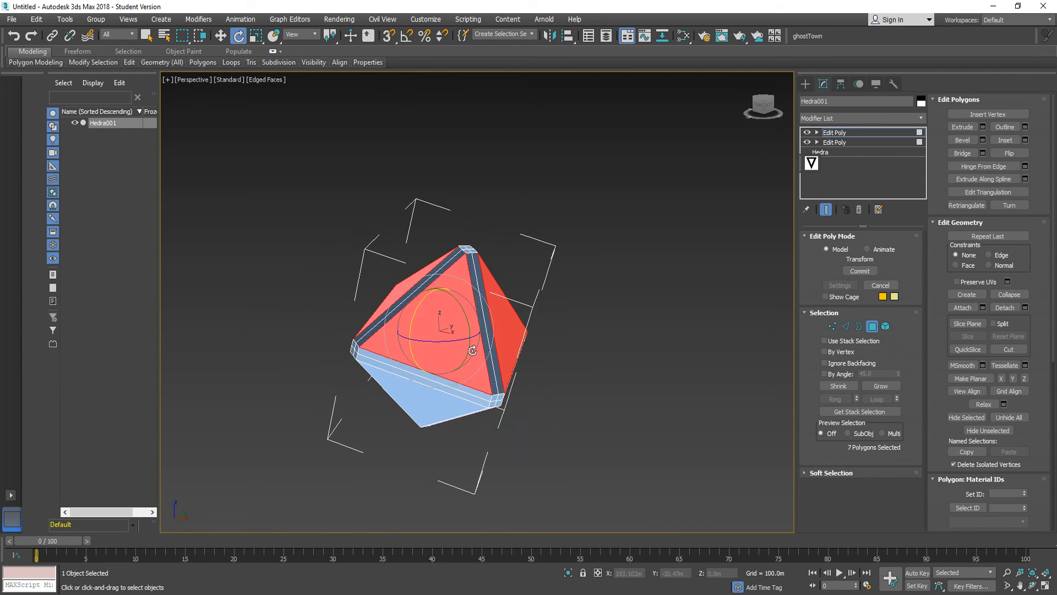
{"action": "left_click", "coordinate": [420, 396], "text": "ctrl"}
{"action": "middle_click_drag", "start_coordinate": [441, 385], "coordinate": [498, 355], "text": "alt"}
{"action": "scroll", "coordinate": [479, 343], "scroll_direction": "up", "scroll_amount": 5}
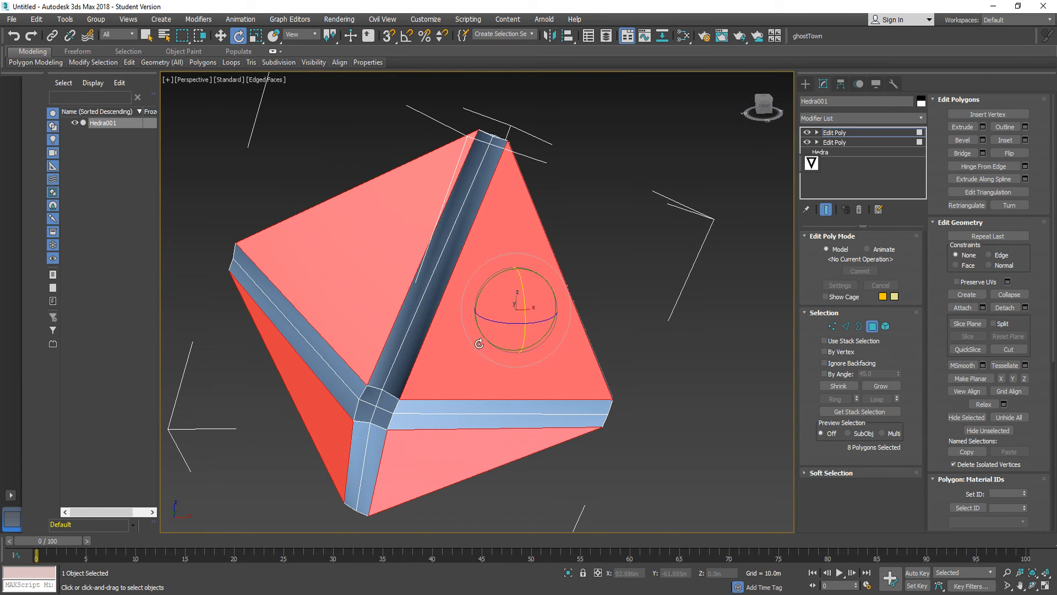
Detach the selected triangular faces as a separate object and select that object in the scene.
{"action": "left_click", "coordinate": [1002, 304]}
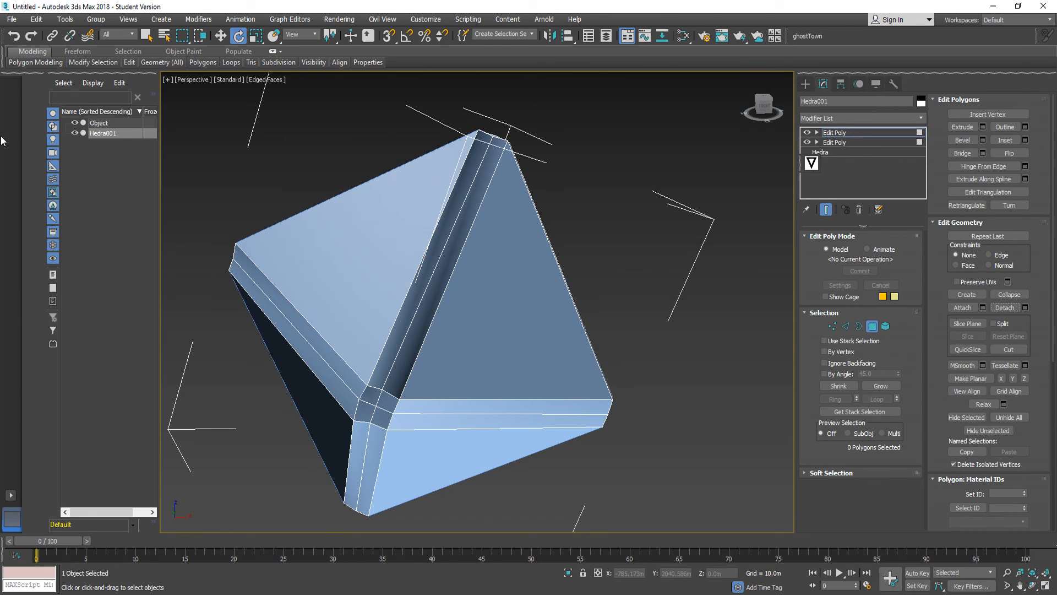
{"action": "left_click", "coordinate": [101, 123]}
{"action": "left_click_drag", "start_coordinate": [524, 319], "coordinate": [481, 333]}
{"action": "middle_click_drag", "start_coordinate": [481, 333], "coordinate": [538, 313], "text": "alt"}
Set the detached faces' object color to light purple from the 3ds Max palette.
{"action": "left_click", "coordinate": [921, 103]}
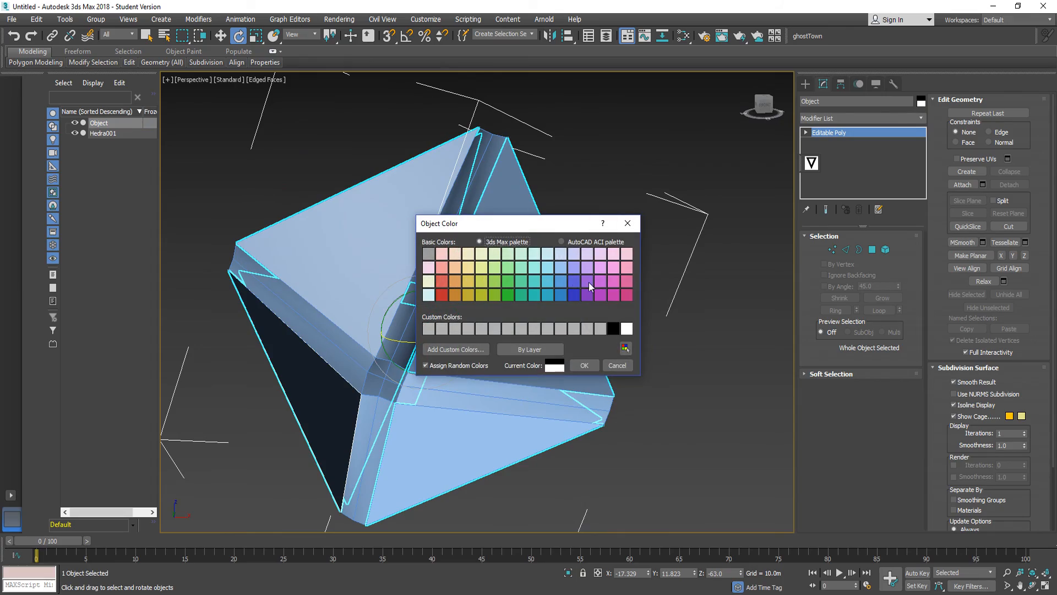
{"action": "left_click", "coordinate": [587, 269]}
{"action": "left_click", "coordinate": [585, 363]}
Add an Edit Poly modifier to the detached faces and enter polygon level with the eight faces selected.
{"action": "middle_click_drag", "start_coordinate": [583, 365], "coordinate": [612, 310], "text": "alt"}
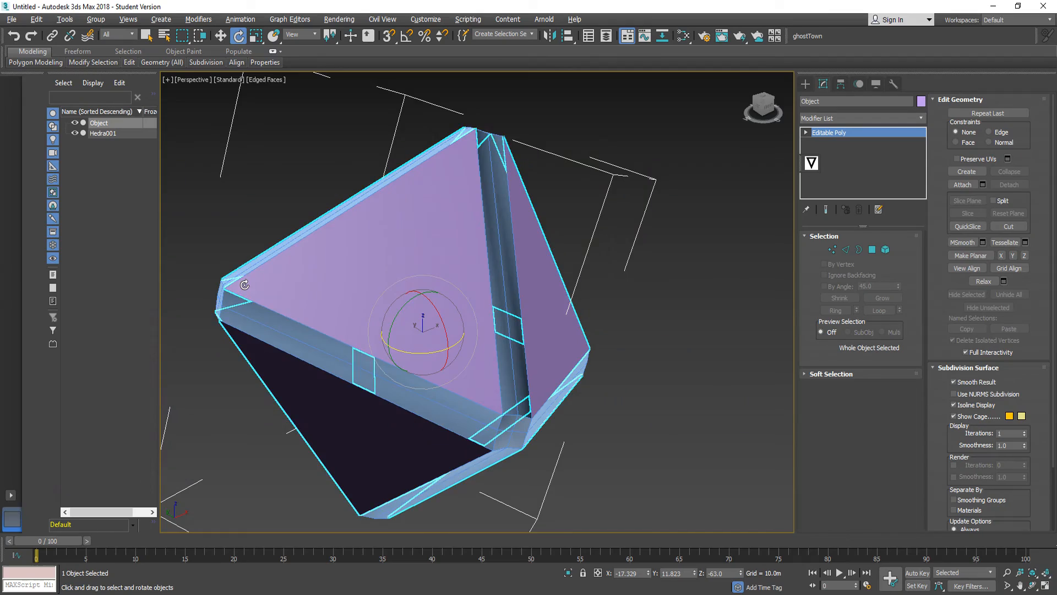
{"action": "middle_click_drag", "start_coordinate": [468, 341], "coordinate": [489, 332], "text": "alt"}
{"action": "left_click", "coordinate": [874, 118]}
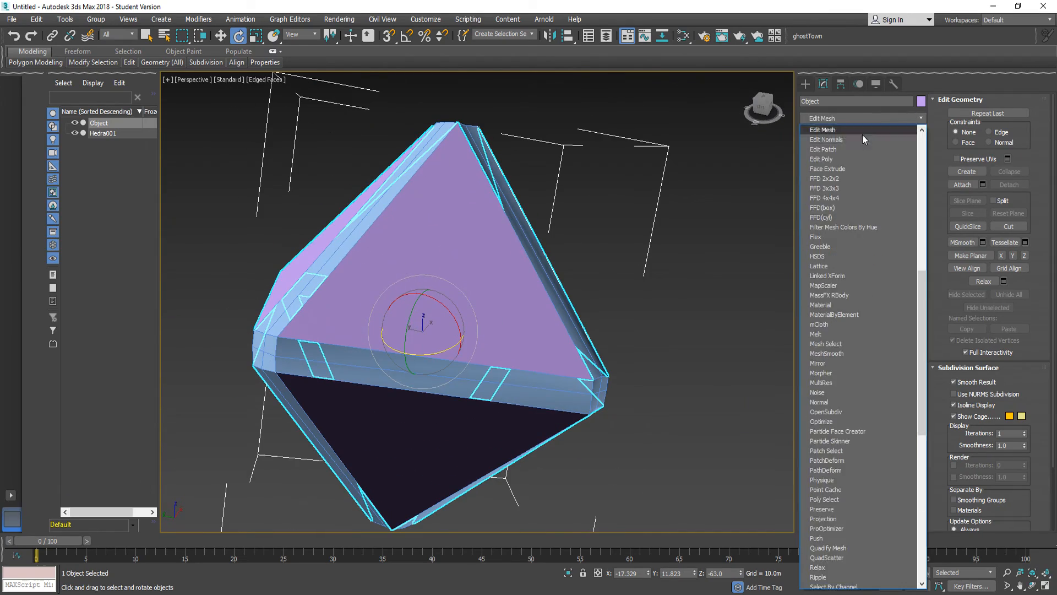
{"action": "left_click", "coordinate": [833, 159]}
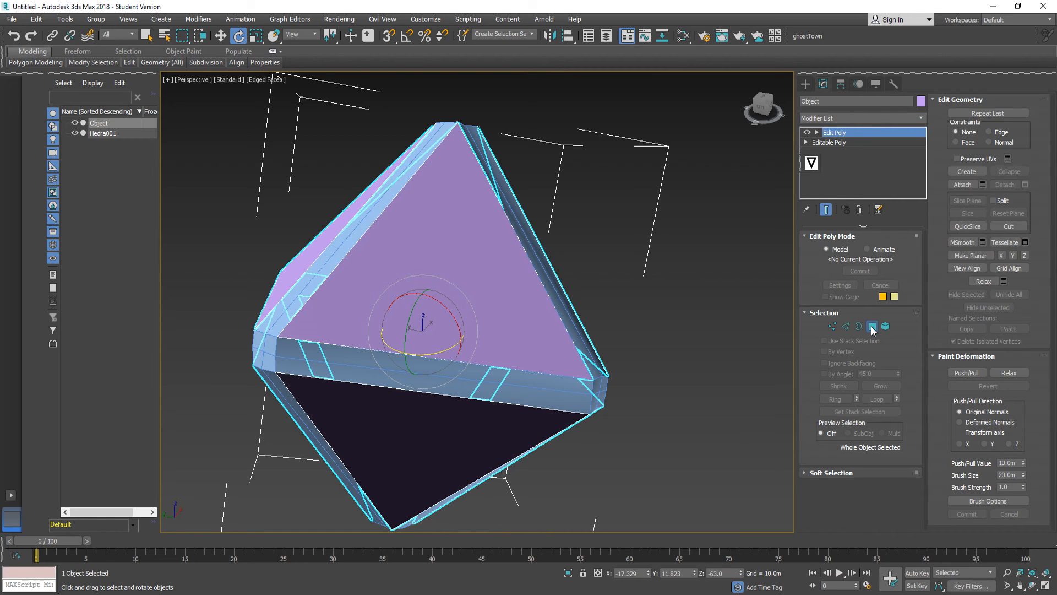
{"action": "left_click", "coordinate": [872, 327]}
Tessellate the selected faces by edge with a tension of 0 and three iterations.
{"action": "left_click", "coordinate": [849, 121]}
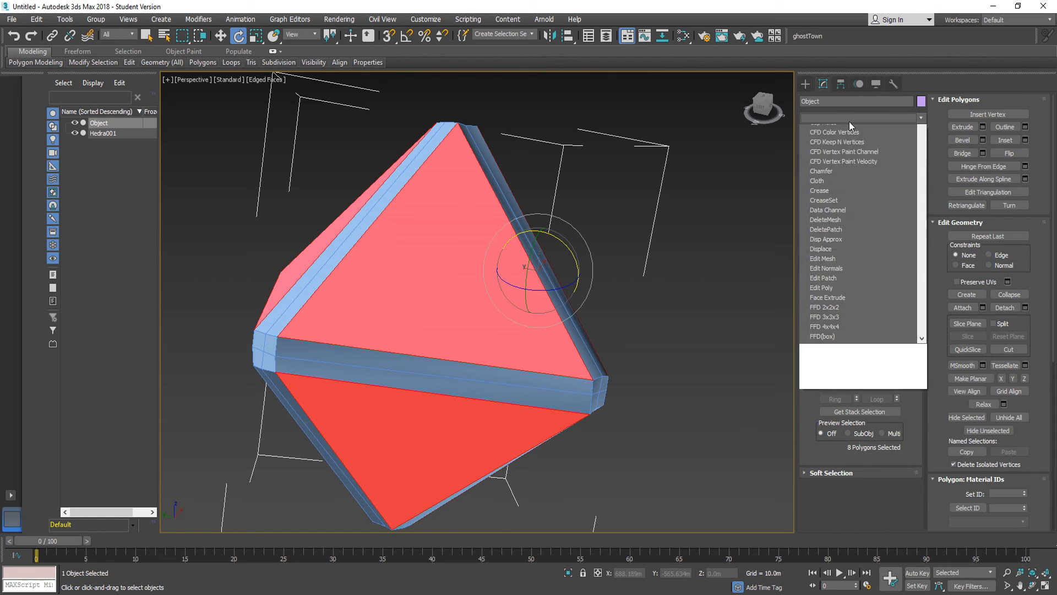
{"action": "type", "text": "tes"}
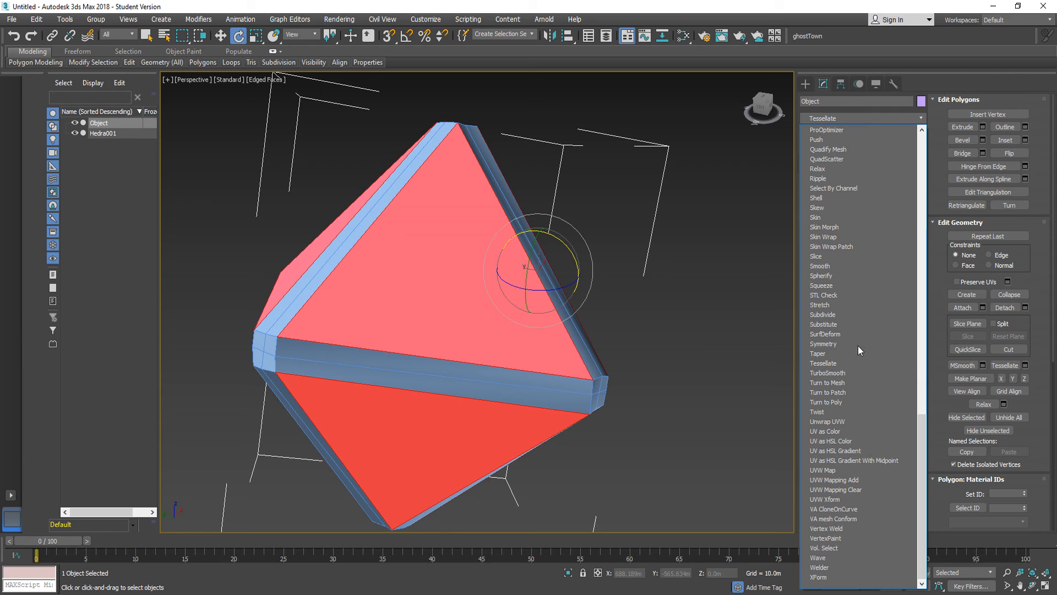
{"action": "left_click", "coordinate": [831, 363]}
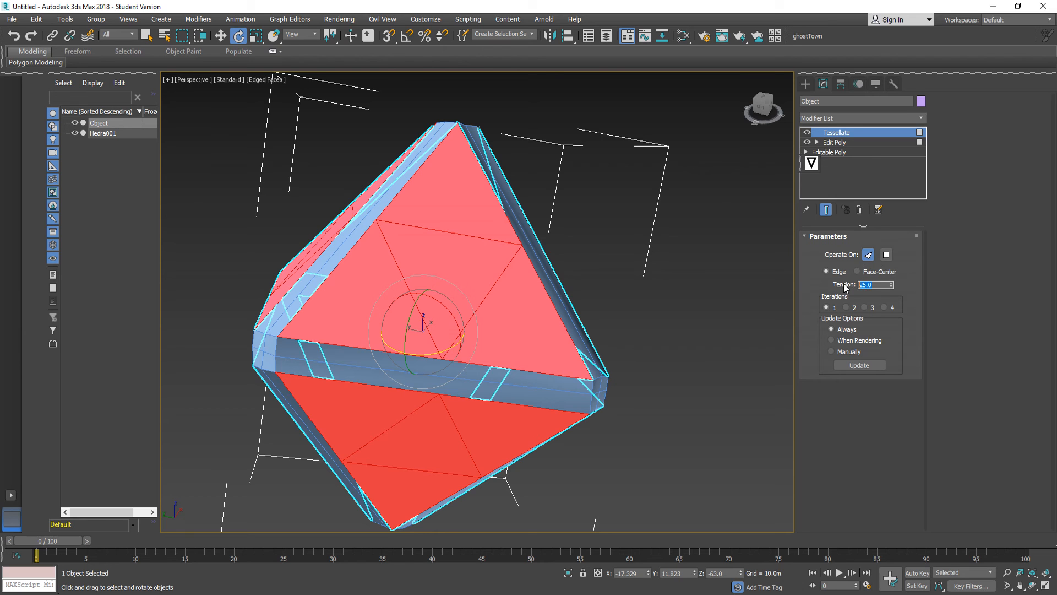
{"action": "left_click", "coordinate": [873, 308]}
Examine the tessellated triangular faces from several angles to check their subdivision density.
{"action": "middle_click_drag", "start_coordinate": [567, 302], "coordinate": [456, 283], "text": "alt"}
{"action": "scroll", "coordinate": [360, 180], "scroll_direction": "up", "scroll_amount": 5}
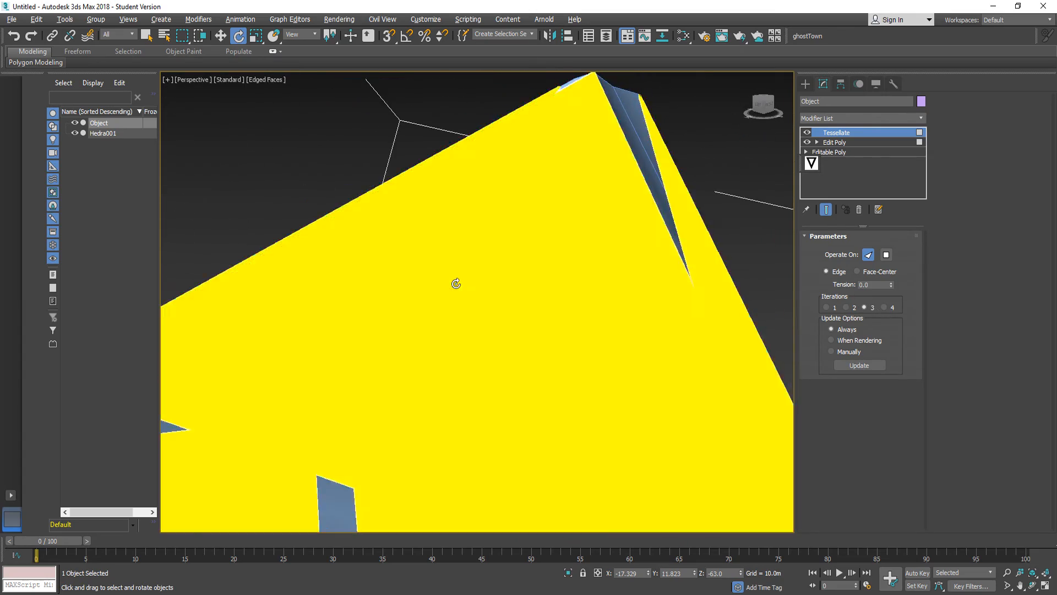
{"action": "scroll", "coordinate": [456, 283], "scroll_direction": "down", "scroll_amount": 5}
{"action": "middle_click_drag", "start_coordinate": [524, 265], "coordinate": [536, 379], "text": "alt"}
{"action": "scroll", "coordinate": [536, 380], "scroll_direction": "up", "scroll_amount": 5}
{"action": "scroll", "coordinate": [486, 354], "scroll_direction": "down", "scroll_amount": 3}
{"action": "middle_click_drag", "start_coordinate": [486, 354], "coordinate": [498, 309], "text": "alt"}
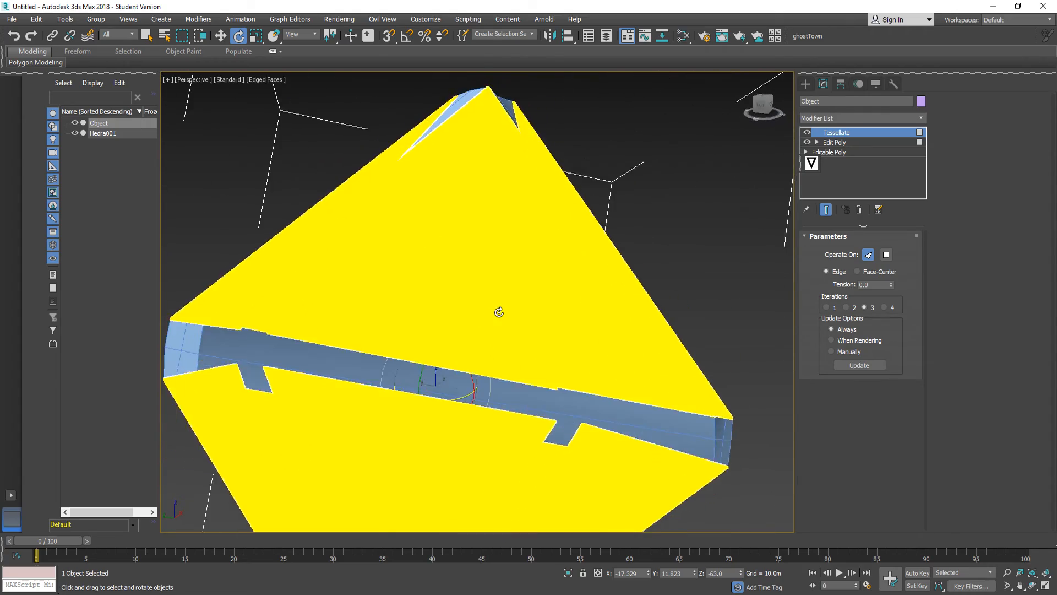
{"action": "scroll", "coordinate": [498, 308], "scroll_direction": "down", "scroll_amount": 5}
{"action": "middle_click_drag", "start_coordinate": [645, 303], "coordinate": [693, 302], "text": "alt"}
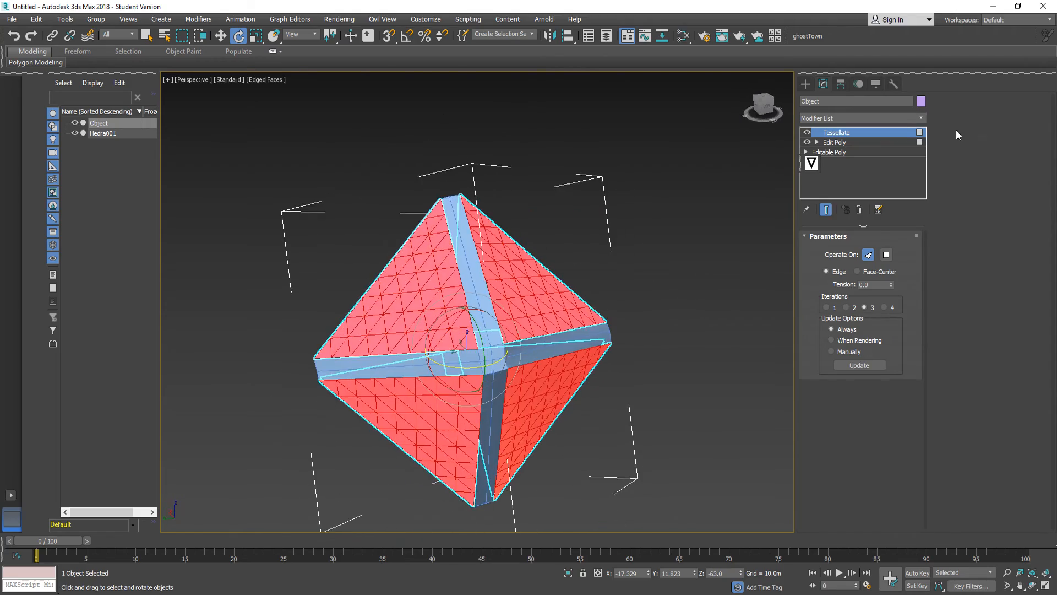
Add an Edit Poly modifier above Tessellate, enter polygon level with all triangles selected, and set its mode to Animate.
{"action": "left_click", "coordinate": [881, 118]}
{"action": "key", "text": "e"}
{"action": "left_click", "coordinate": [845, 158]}
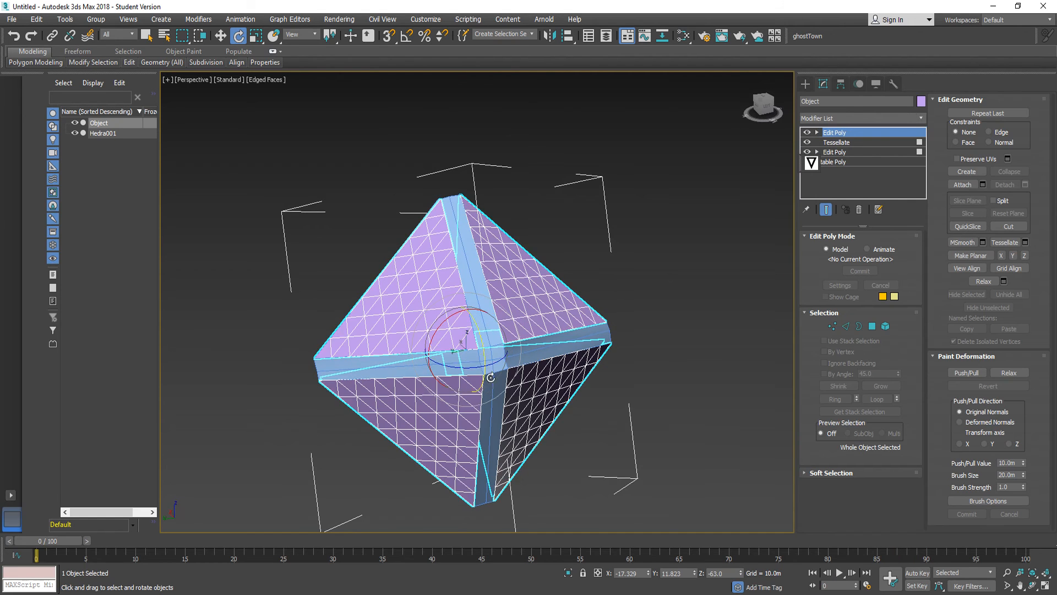
{"action": "scroll", "coordinate": [524, 379], "scroll_direction": "up", "scroll_amount": 3}
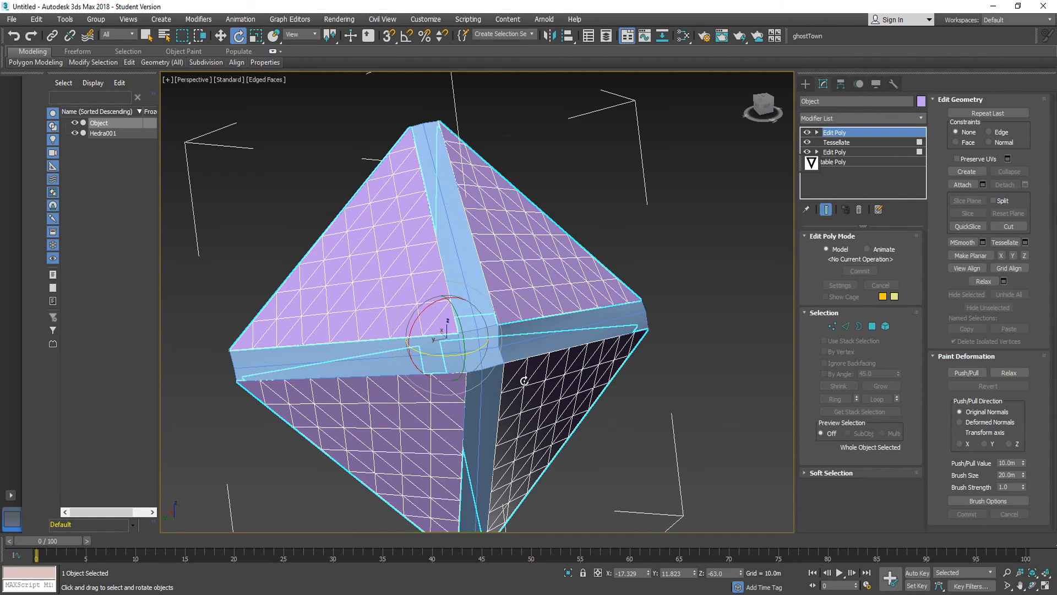
{"action": "left_click", "coordinate": [873, 327]}
{"action": "scroll", "coordinate": [475, 238], "scroll_direction": "up", "scroll_amount": 3}
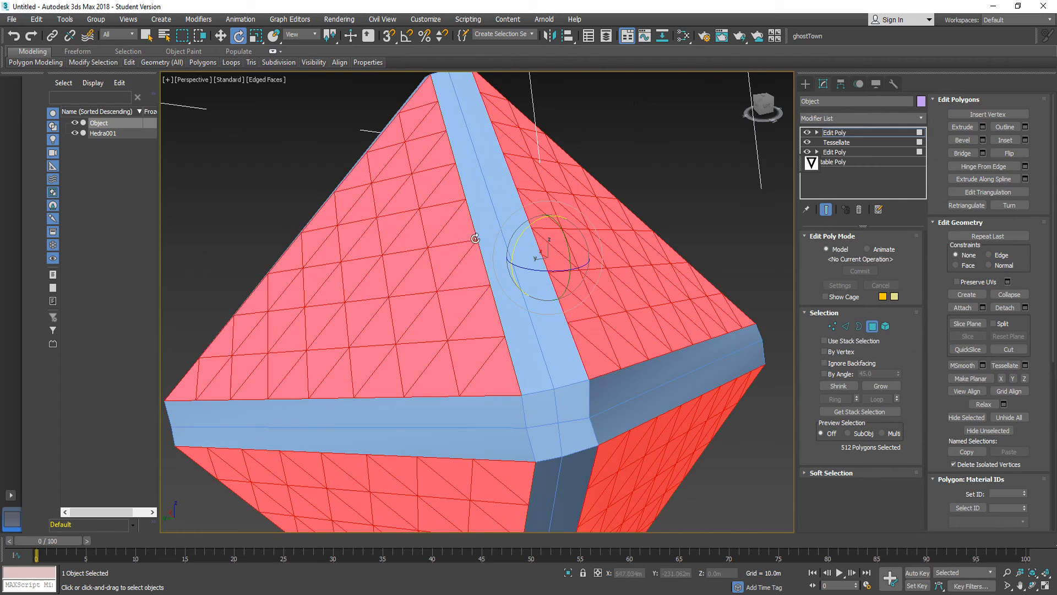
{"action": "left_click", "coordinate": [868, 249]}
Inset each of the selected small triangles individually by 1.0 m.
{"action": "middle_click_drag", "start_coordinate": [401, 238], "coordinate": [455, 259], "text": "alt"}
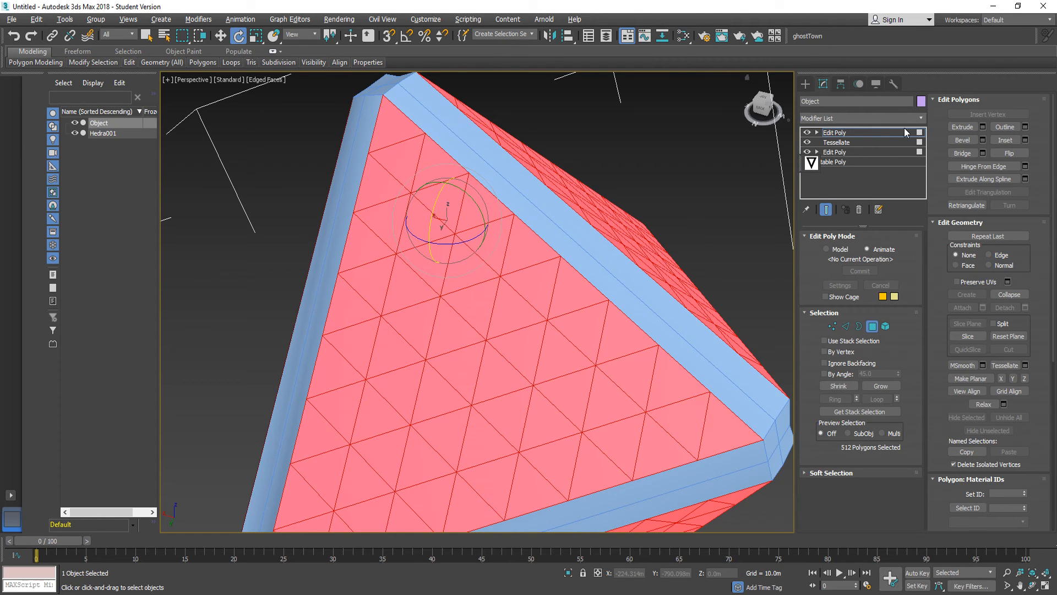
{"action": "left_click", "coordinate": [1025, 140]}
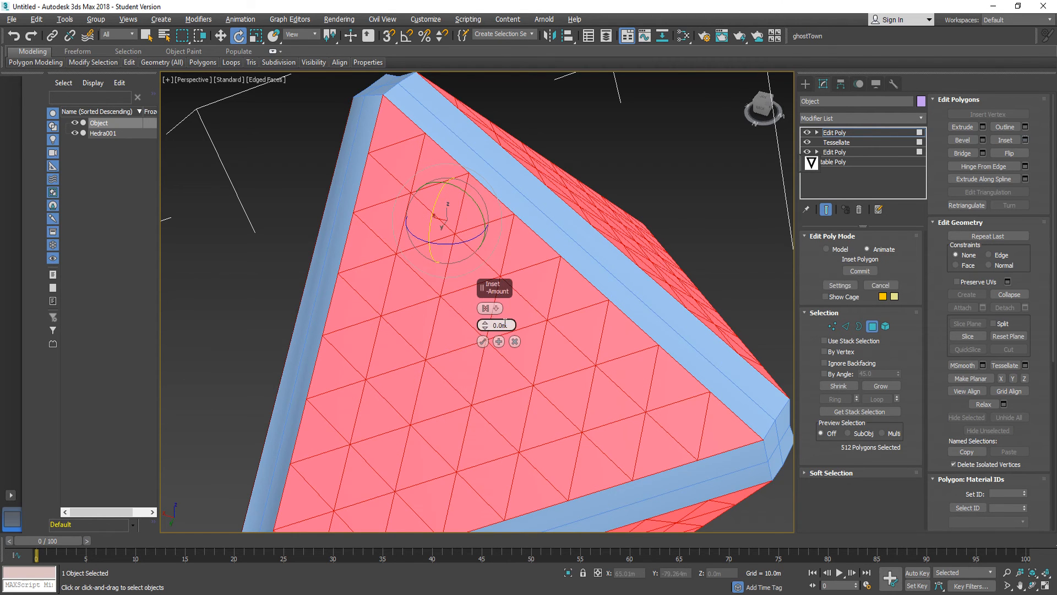
{"action": "left_click", "coordinate": [490, 308]}
{"action": "left_click", "coordinate": [517, 332]}
{"action": "left_click_drag", "start_coordinate": [484, 327], "coordinate": [484, 320]}
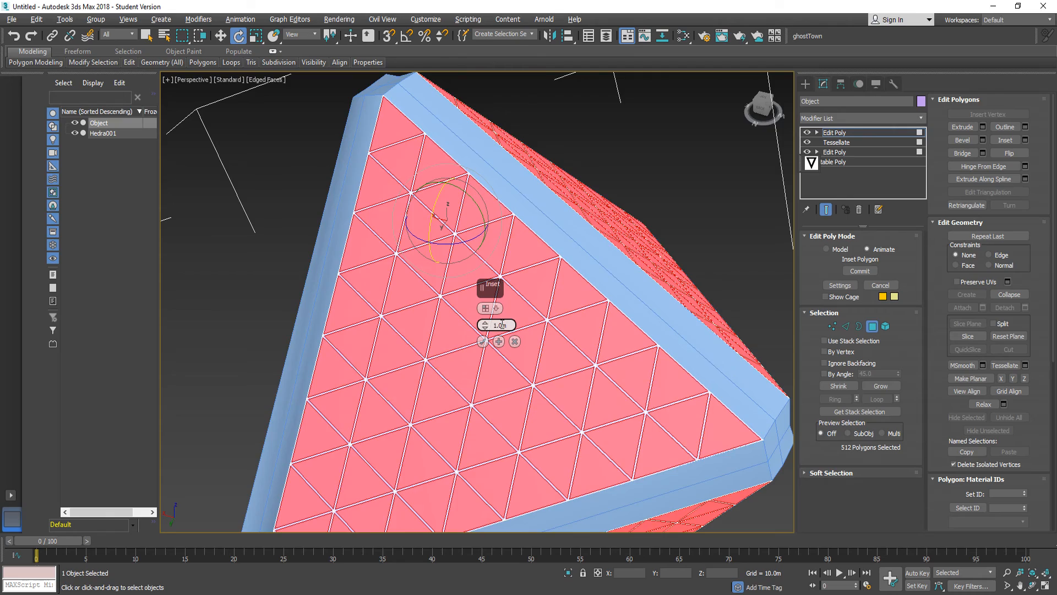
{"action": "scroll", "coordinate": [411, 355], "scroll_direction": "up", "scroll_amount": 4}
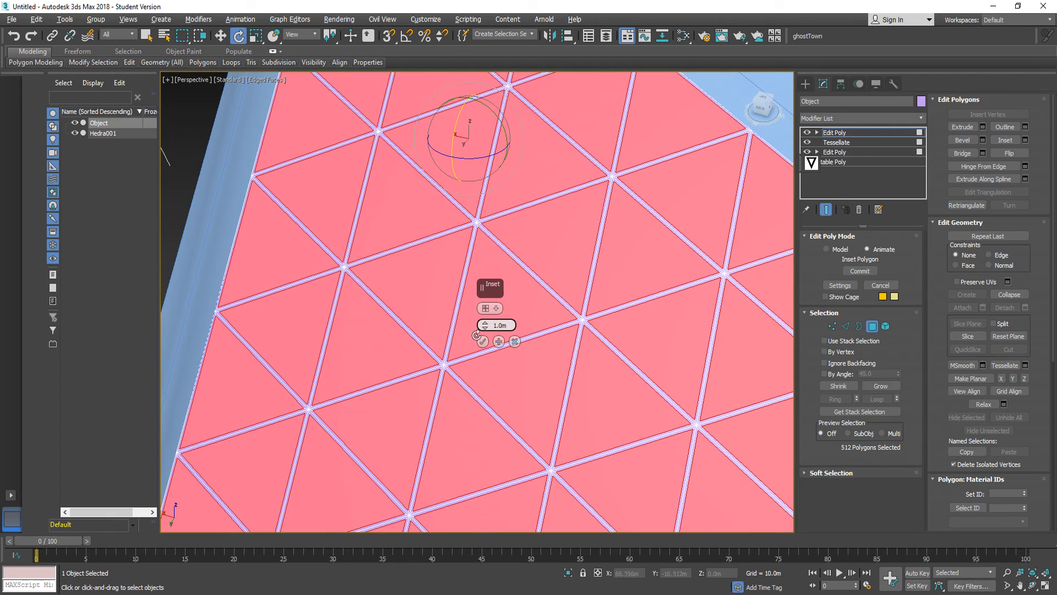
{"action": "left_click", "coordinate": [481, 341]}
Examine the inset borders and the points where the small triangles meet across the faces.
{"action": "middle_click_drag", "start_coordinate": [433, 300], "coordinate": [648, 306], "text": "alt"}
{"action": "scroll", "coordinate": [502, 183], "scroll_direction": "up", "scroll_amount": 3}
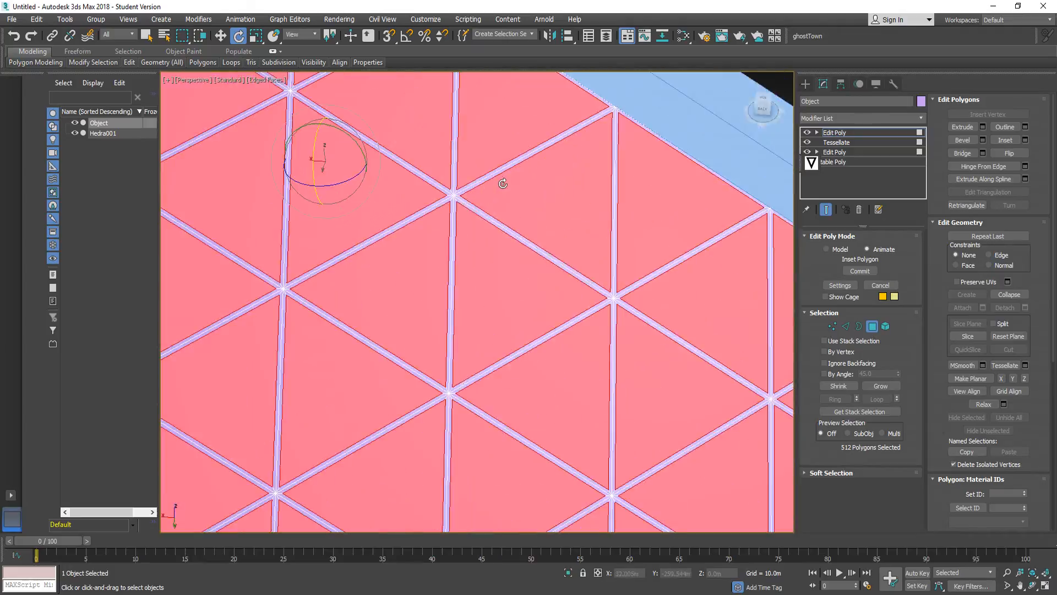
{"action": "scroll", "coordinate": [458, 190], "scroll_direction": "up", "scroll_amount": 4}
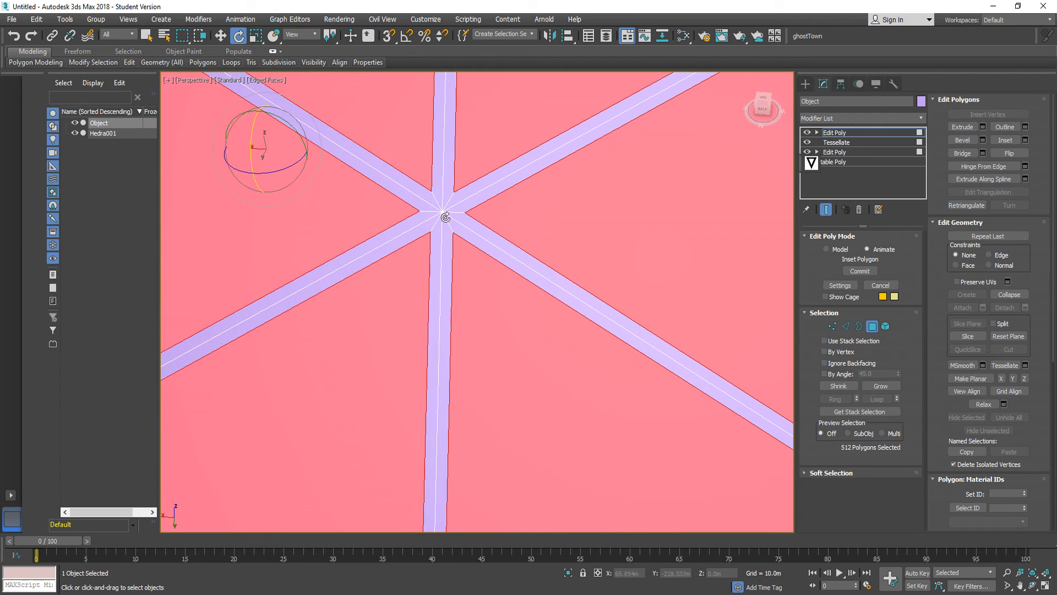
{"action": "scroll", "coordinate": [470, 204], "scroll_direction": "up", "scroll_amount": 3}
{"action": "scroll", "coordinate": [348, 274], "scroll_direction": "down", "scroll_amount": 8}
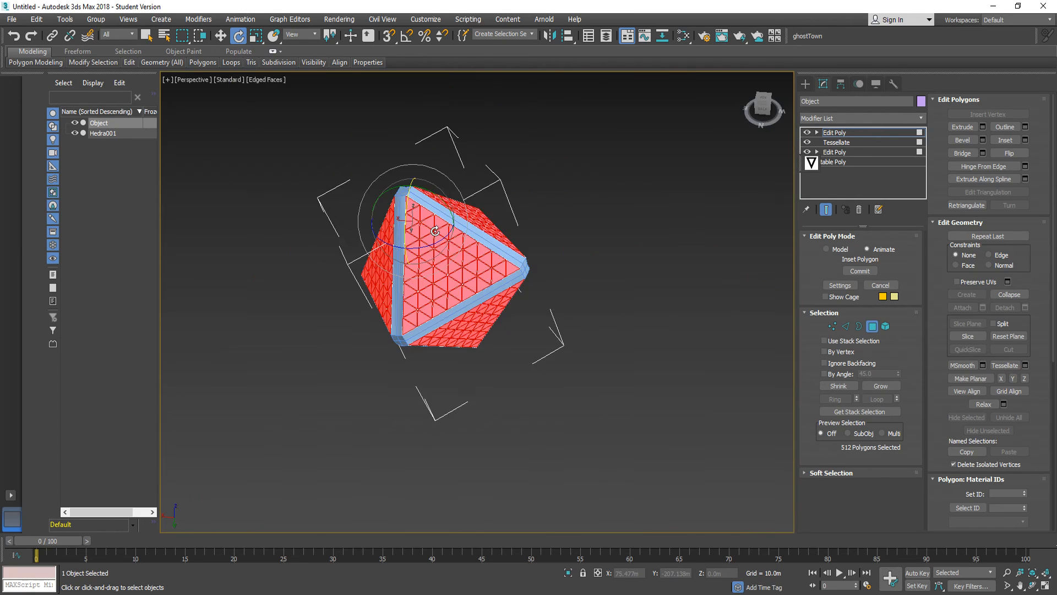
{"action": "scroll", "coordinate": [429, 229], "scroll_direction": "up", "scroll_amount": 8}
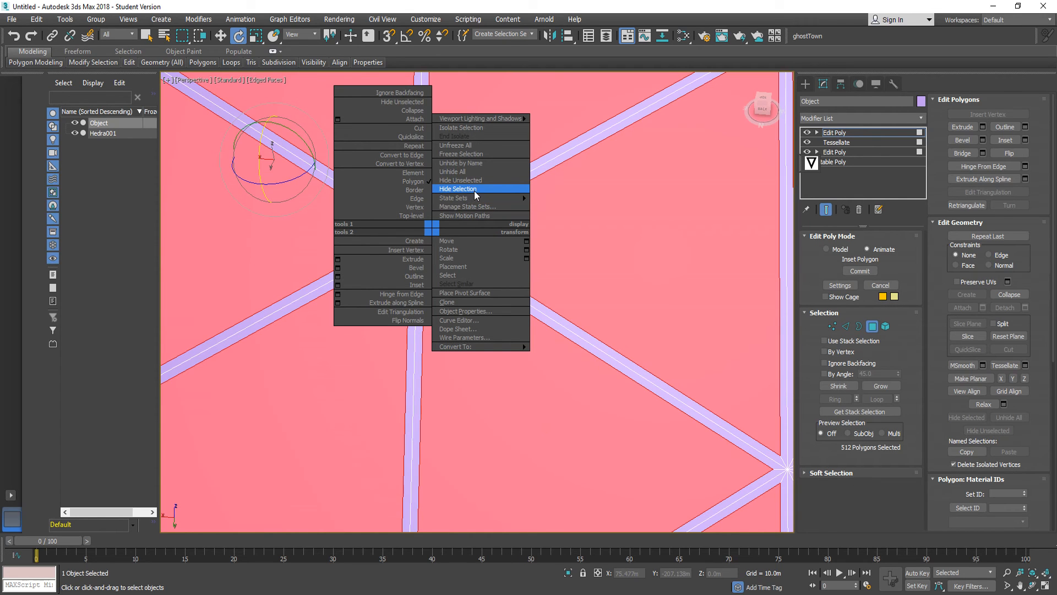
{"action": "right_click", "coordinate": [474, 190]}
{"action": "scroll", "coordinate": [422, 212], "scroll_direction": "down", "scroll_amount": 6}
{"action": "middle_click_drag", "start_coordinate": [608, 308], "coordinate": [524, 255], "text": "alt"}
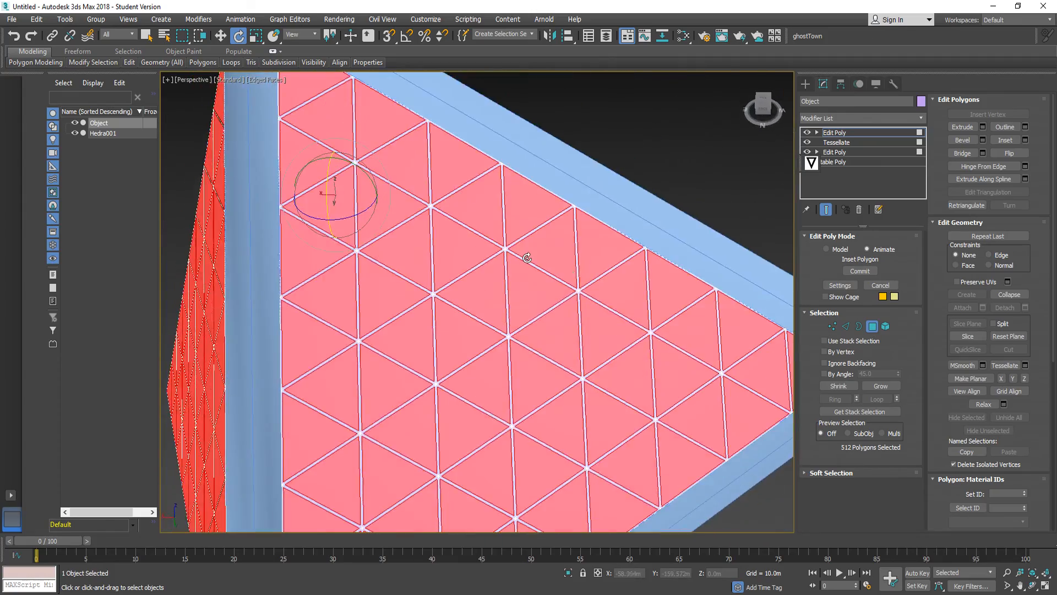
{"action": "scroll", "coordinate": [526, 258], "scroll_direction": "up", "scroll_amount": 6}
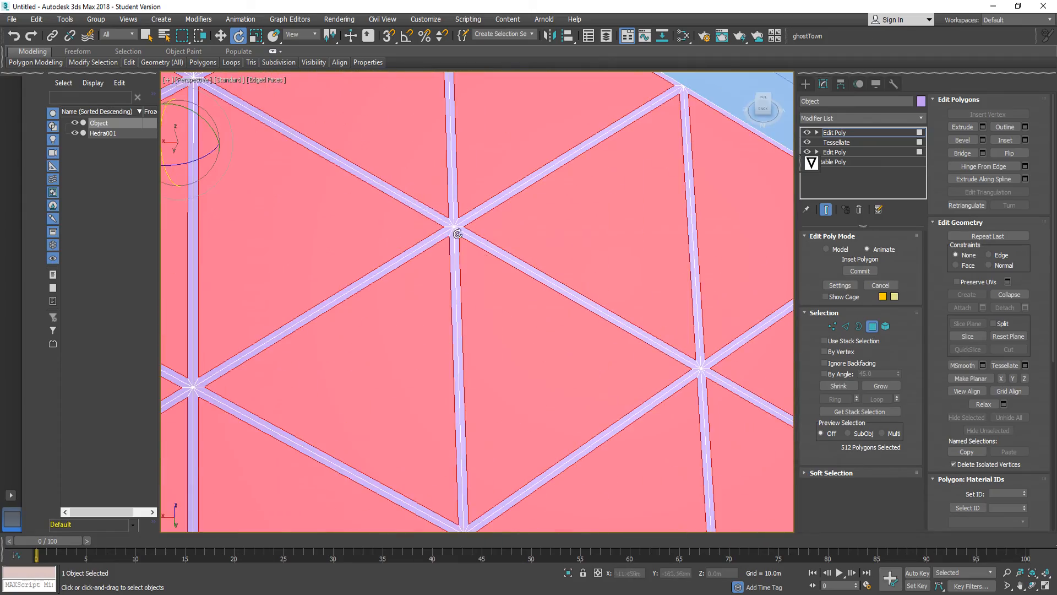
{"action": "scroll", "coordinate": [458, 233], "scroll_direction": "up", "scroll_amount": 5}
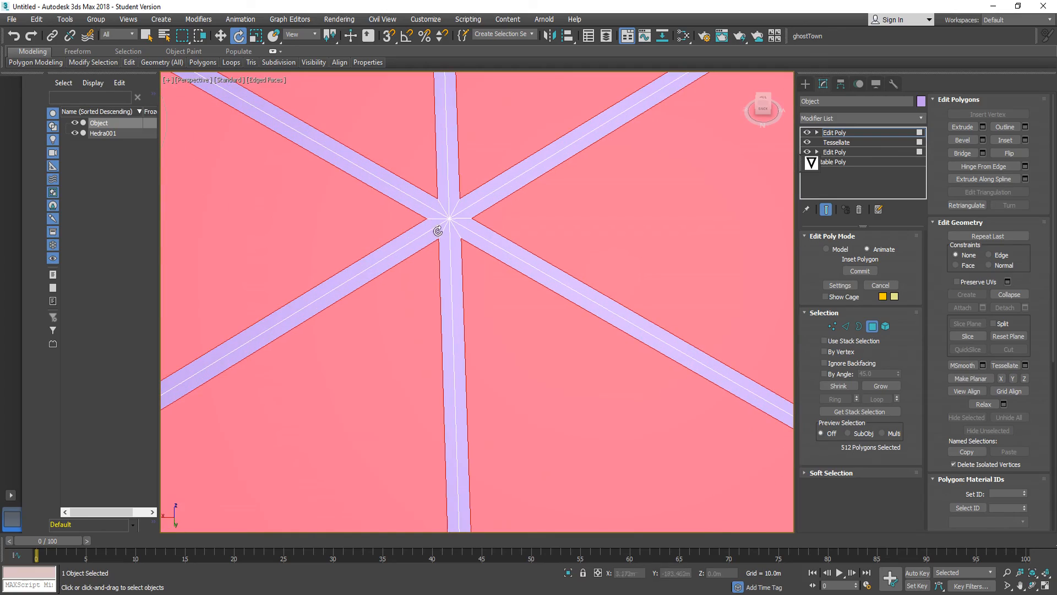
{"action": "scroll", "coordinate": [455, 215], "scroll_direction": "down", "scroll_amount": 8}
{"action": "middle_click_drag", "start_coordinate": [497, 238], "coordinate": [470, 245], "text": "alt"}
{"action": "scroll", "coordinate": [422, 162], "scroll_direction": "up", "scroll_amount": 8}
{"action": "scroll", "coordinate": [422, 162], "scroll_direction": "down", "scroll_amount": 8}
{"action": "scroll", "coordinate": [415, 230], "scroll_direction": "up", "scroll_amount": 8}
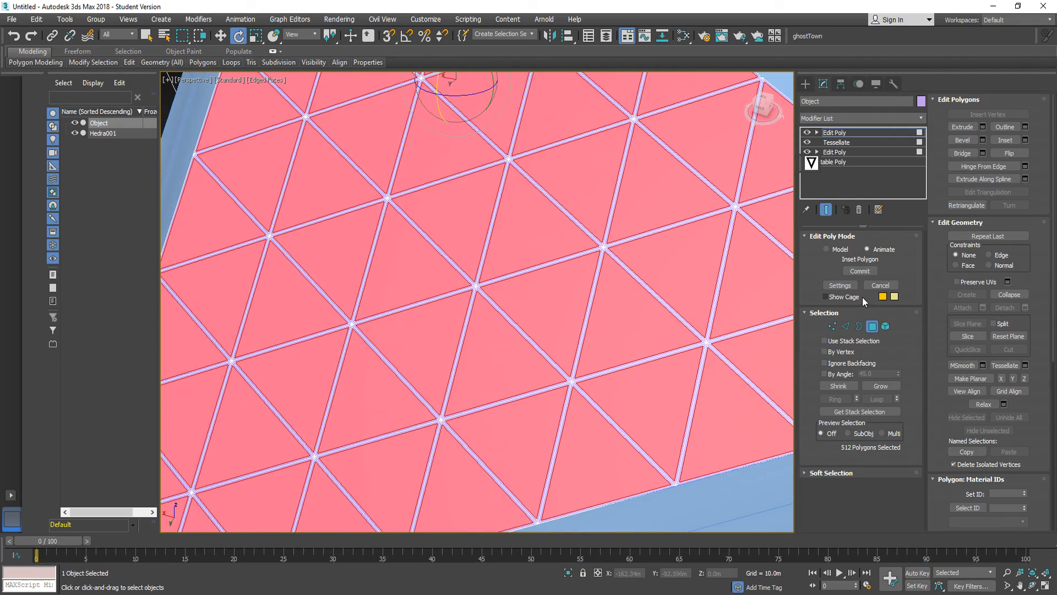
Add another Edit Poly modifier and inset each selected triangle individually again by 1.5 m.
{"action": "left_click", "coordinate": [842, 118]}
{"action": "scroll", "coordinate": [843, 119], "scroll_direction": "down", "scroll_amount": 10}
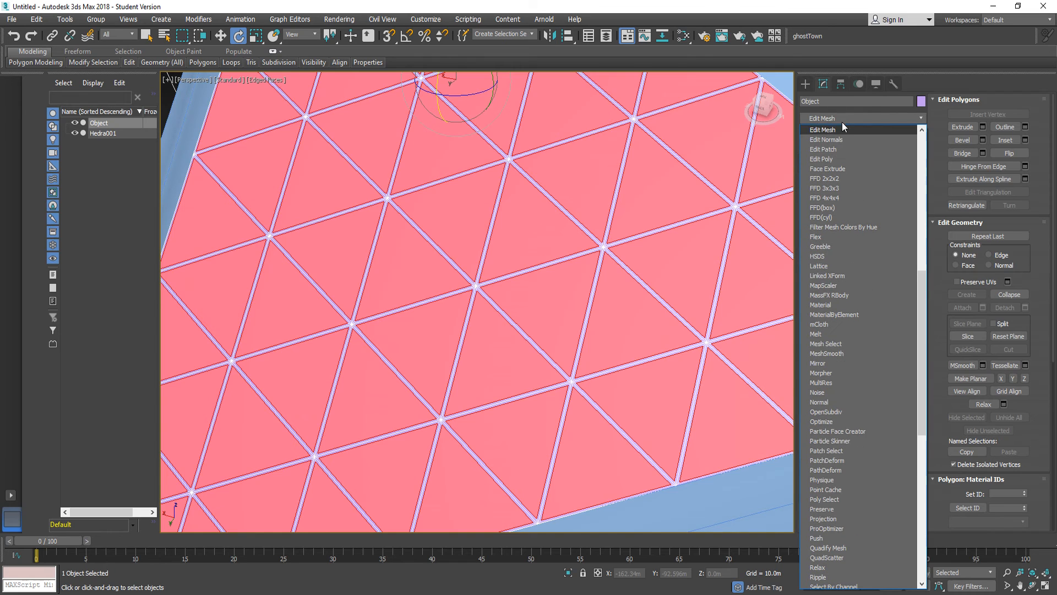
{"action": "left_click", "coordinate": [832, 154]}
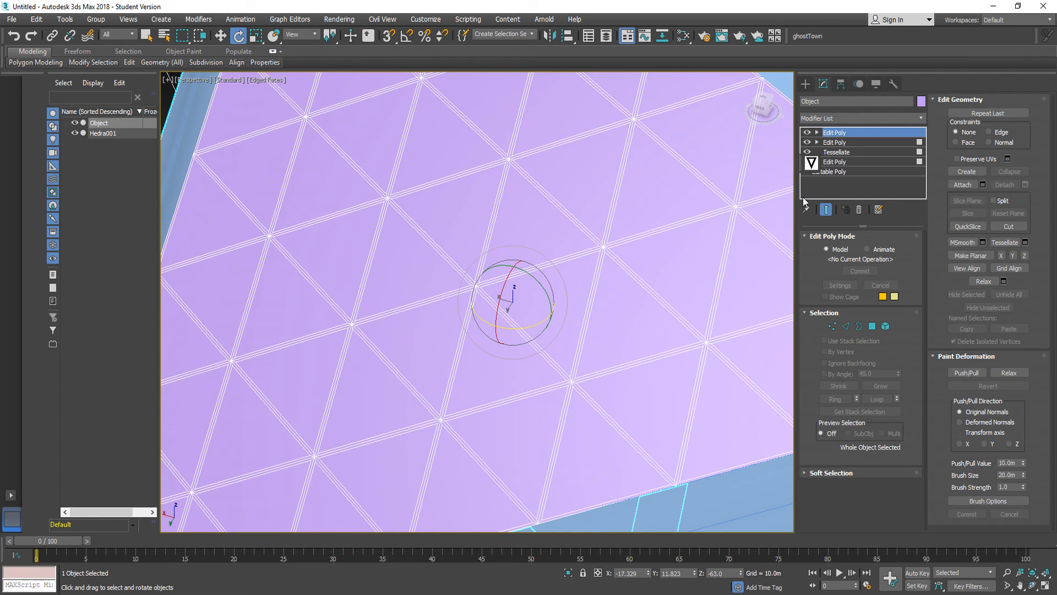
{"action": "left_click", "coordinate": [872, 326]}
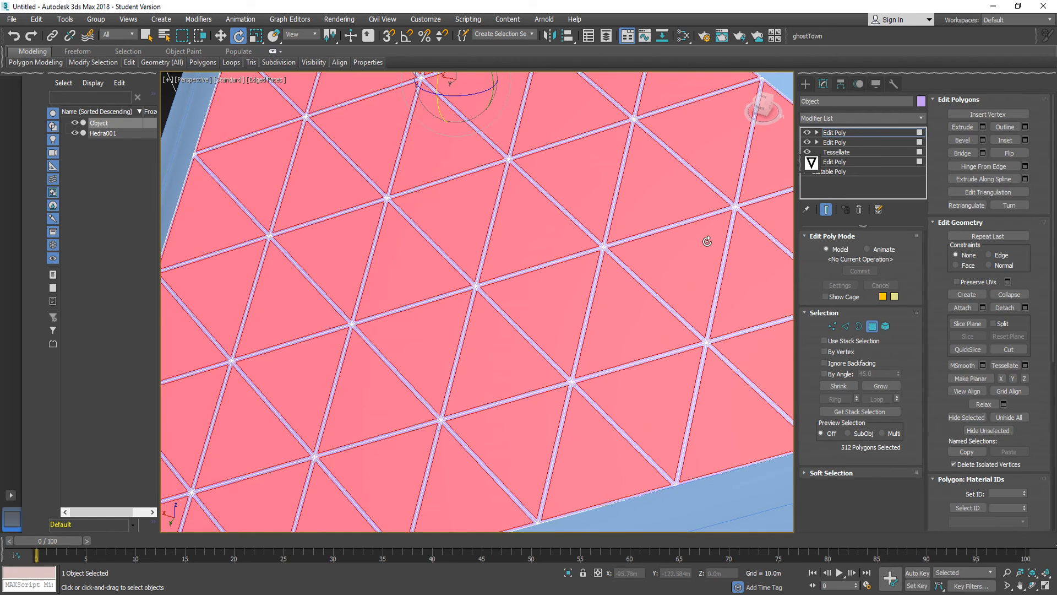
{"action": "left_click", "coordinate": [1026, 140]}
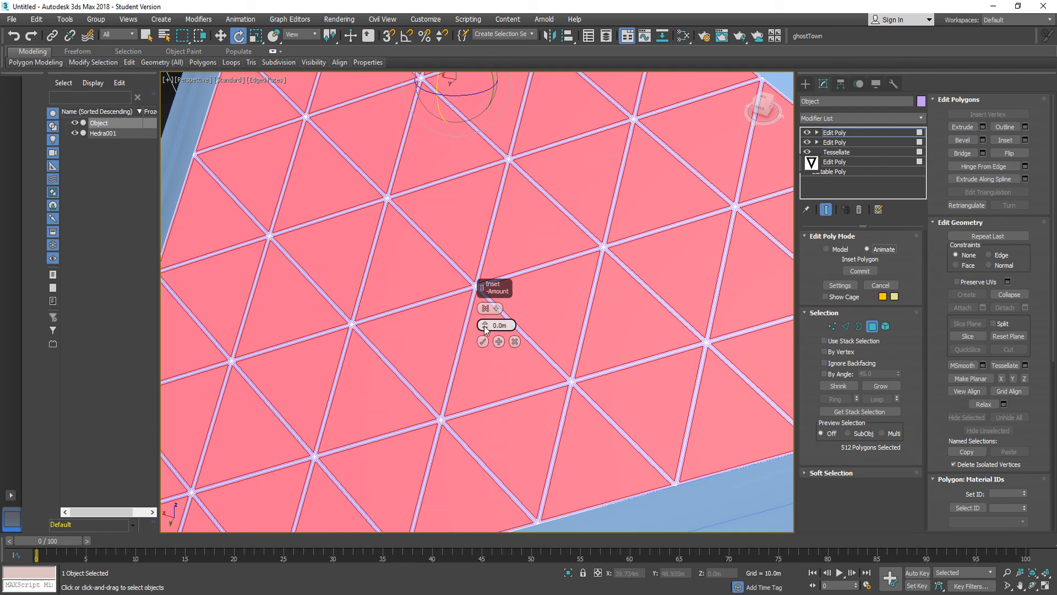
{"action": "left_click_drag", "start_coordinate": [485, 325], "coordinate": [485, 308]}
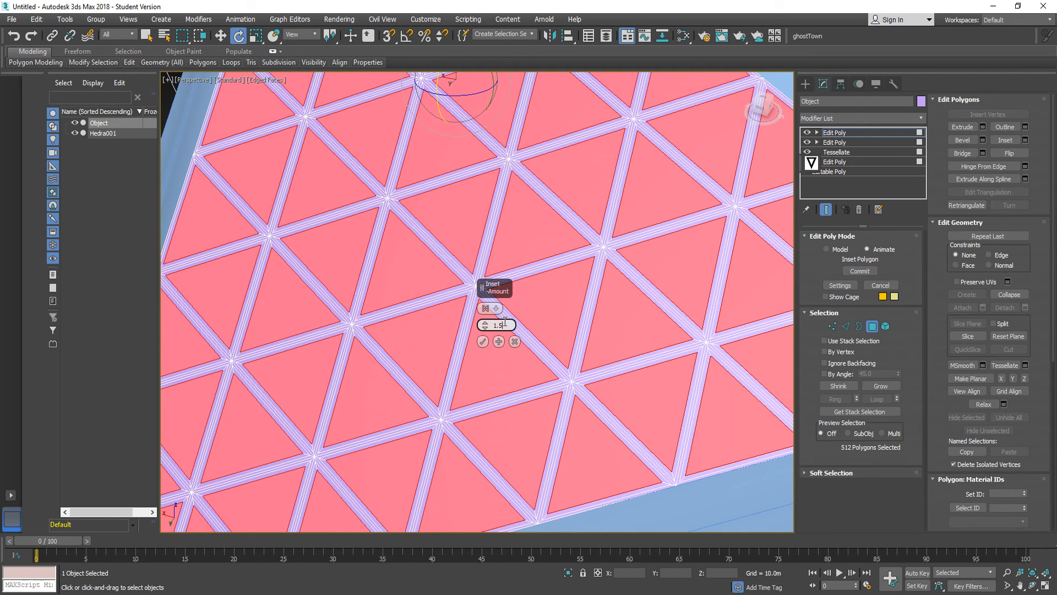
{"action": "type", "text": "m"}
{"action": "left_click", "coordinate": [487, 341]}
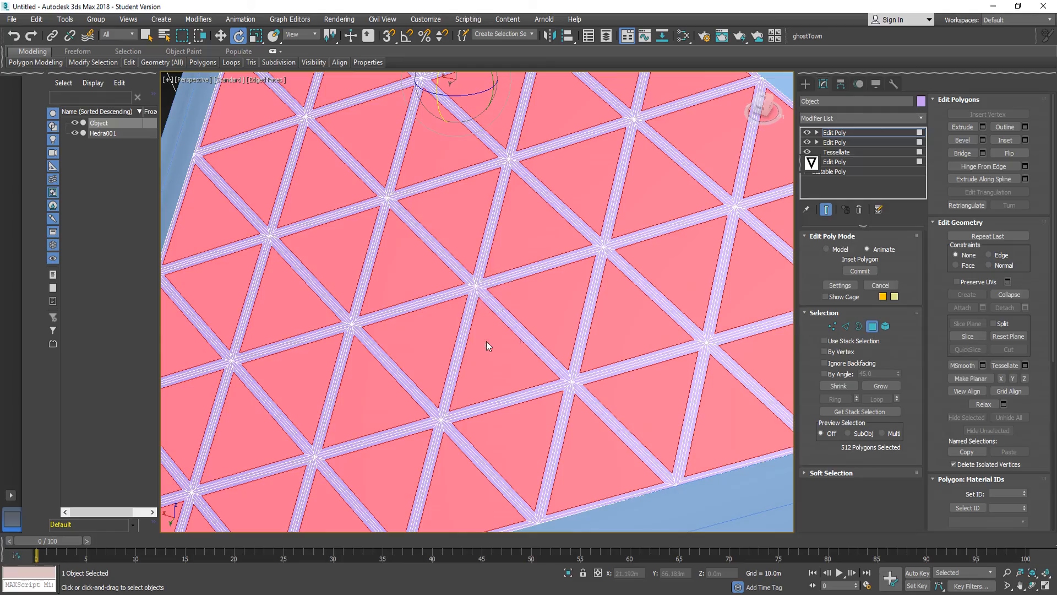
Apply a Face Extrude modifier to the selected triangles with an amount of 5.
{"action": "middle_click_drag", "start_coordinate": [480, 368], "coordinate": [492, 317], "text": "alt"}
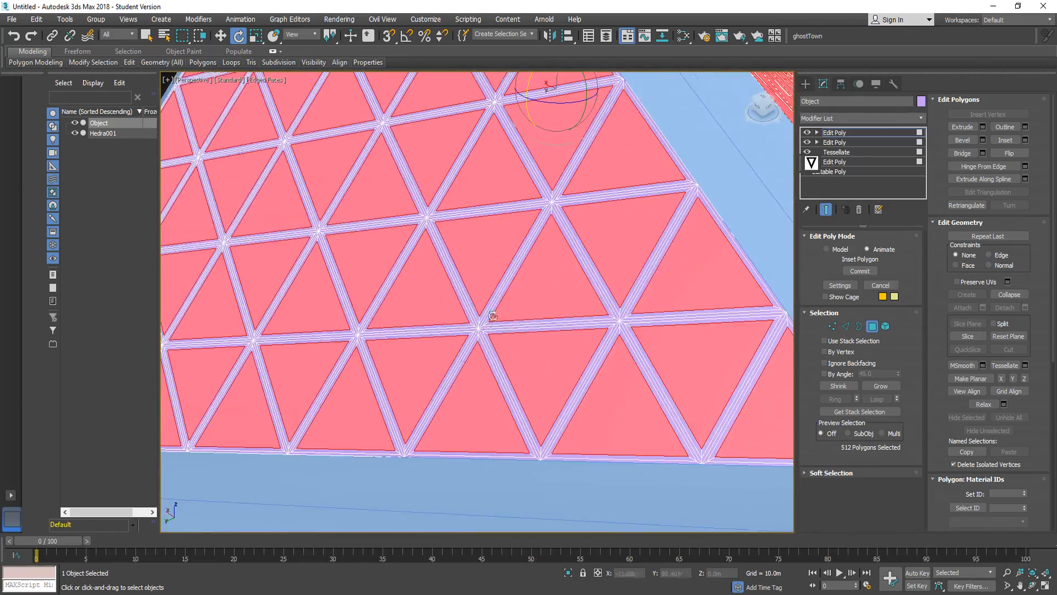
{"action": "scroll", "coordinate": [441, 231], "scroll_direction": "up", "scroll_amount": 6}
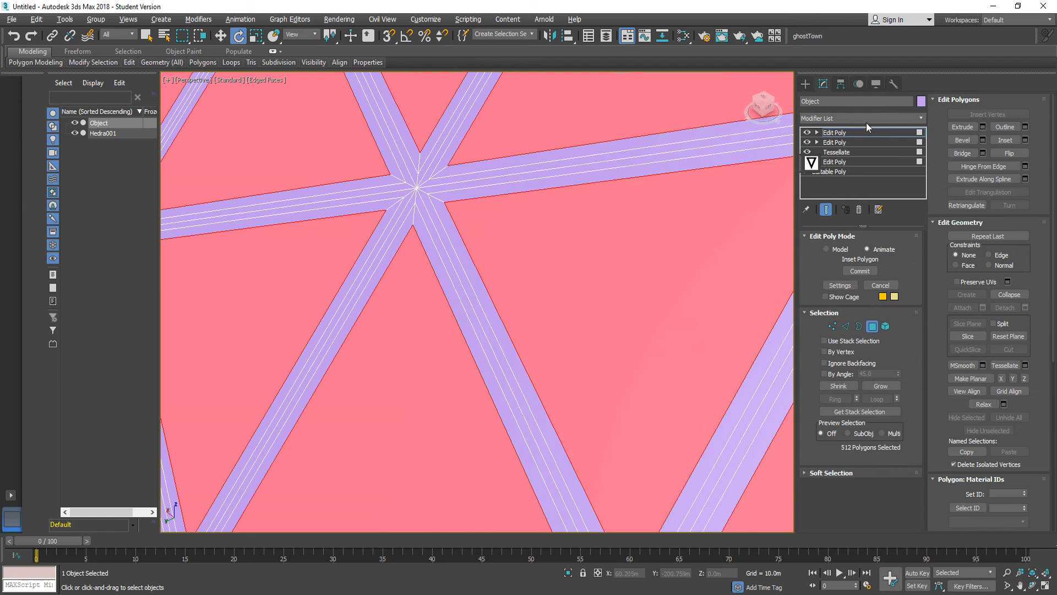
{"action": "left_click", "coordinate": [864, 118]}
{"action": "key", "text": "e"}
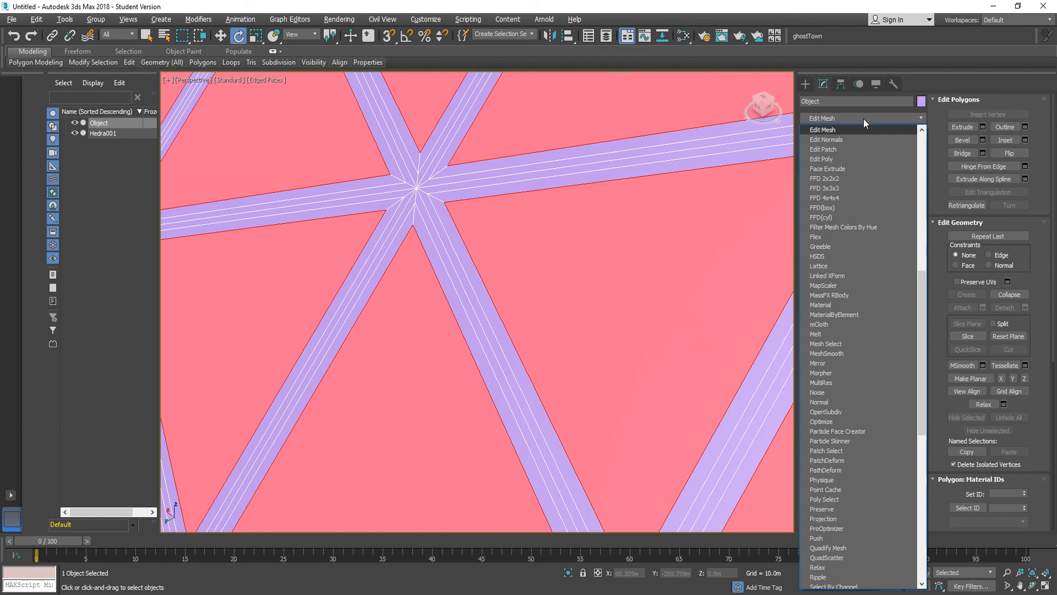
{"action": "left_click", "coordinate": [839, 169]}
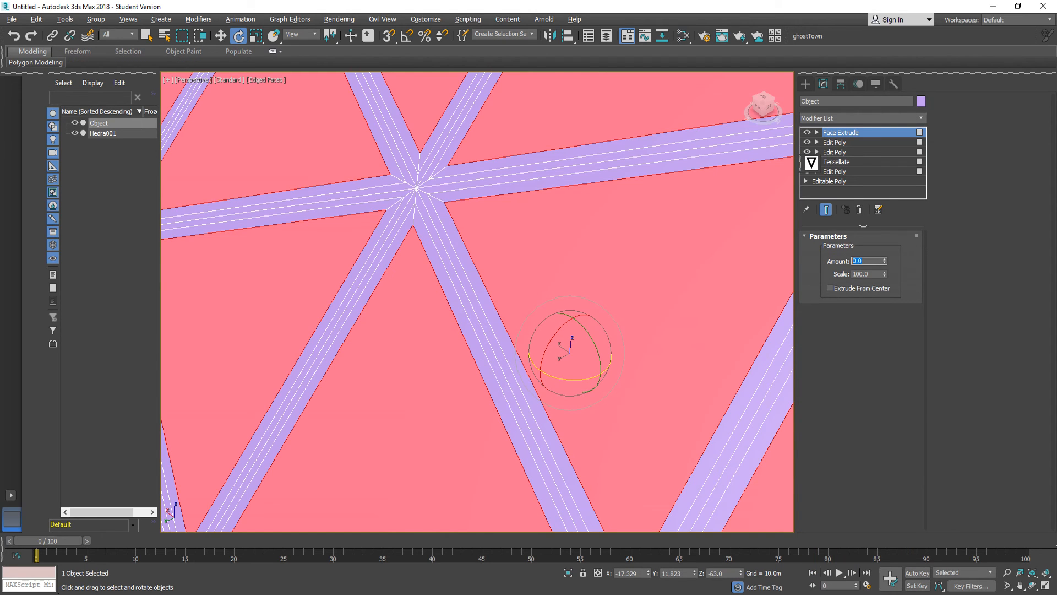
{"action": "type", "text": "5"}
{"action": "key", "text": "Return"}
{"action": "scroll", "coordinate": [545, 263], "scroll_direction": "down", "scroll_amount": 10}
{"action": "middle_click_drag", "start_coordinate": [468, 160], "coordinate": [458, 107], "text": "alt"}
{"action": "middle_click_drag", "start_coordinate": [420, 182], "coordinate": [430, 207]}
{"action": "scroll", "coordinate": [430, 207], "scroll_direction": "up", "scroll_amount": 10}
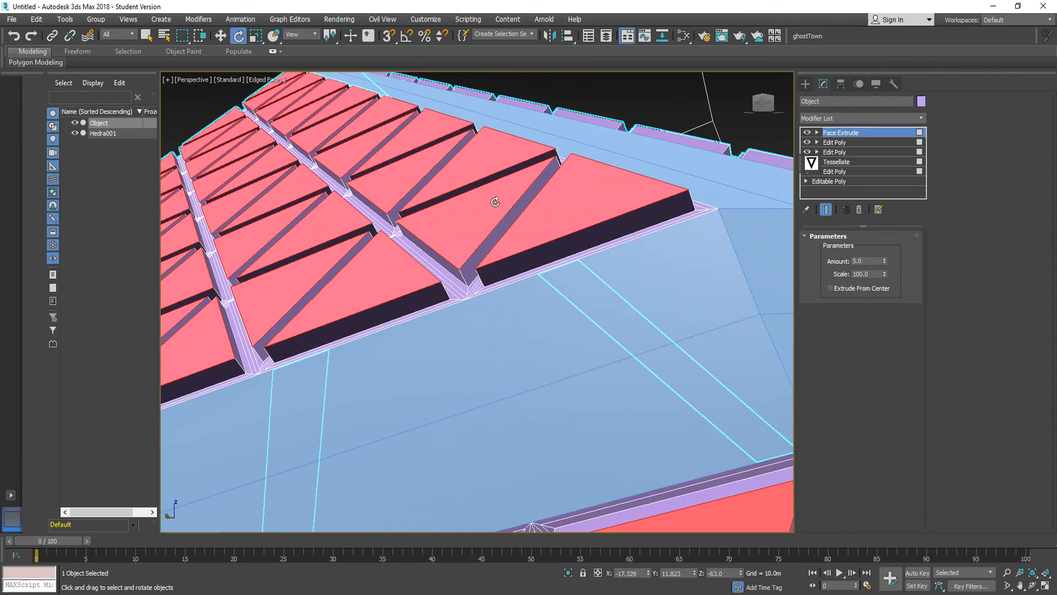
Set the Face Extrude amount of the triangular panels to 10.
{"action": "middle_click_drag", "start_coordinate": [512, 274], "coordinate": [501, 300], "text": "alt"}
{"action": "key", "text": "alt+Tab"}
{"action": "key", "text": "alt+Tab"}
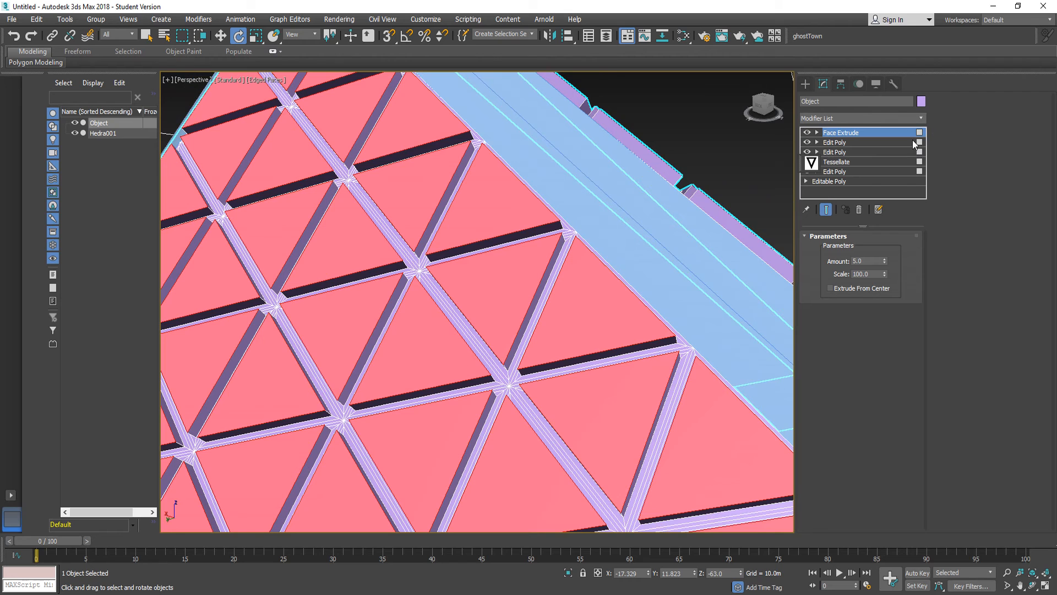
{"action": "double_click", "coordinate": [866, 261]}
{"action": "type", "text": "10"}
{"action": "key", "text": "Return"}
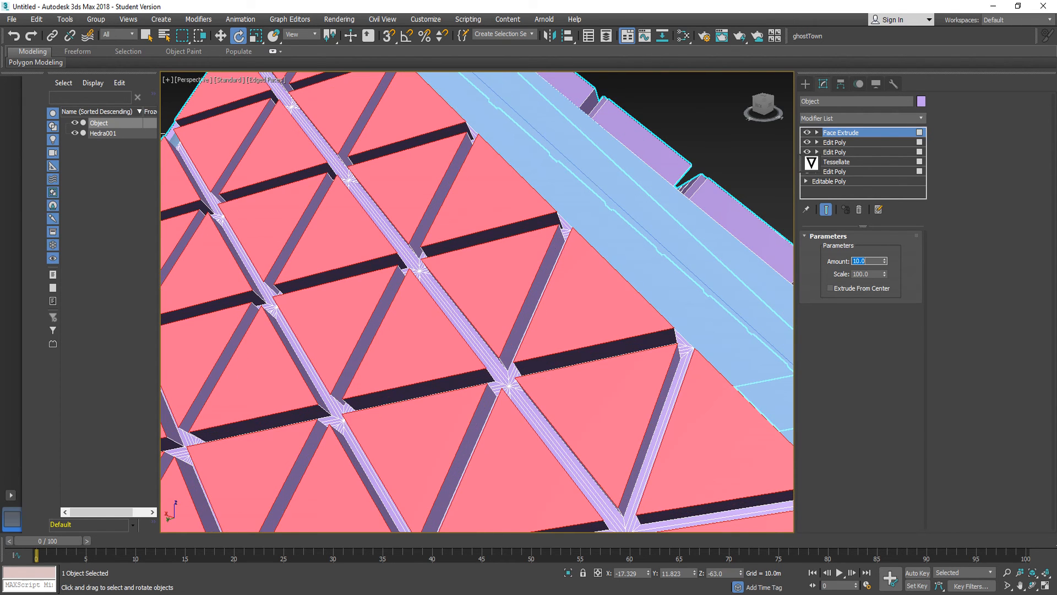
Examine the complete faceted shape with its extruded triangular panels from farther away.
{"action": "scroll", "coordinate": [512, 325], "scroll_direction": "down", "scroll_amount": 5}
{"action": "middle_click_drag", "start_coordinate": [512, 325], "coordinate": [708, 203], "text": "alt"}
{"action": "left_click", "coordinate": [708, 203]}
{"action": "scroll", "coordinate": [688, 248], "scroll_direction": "up", "scroll_amount": 6}
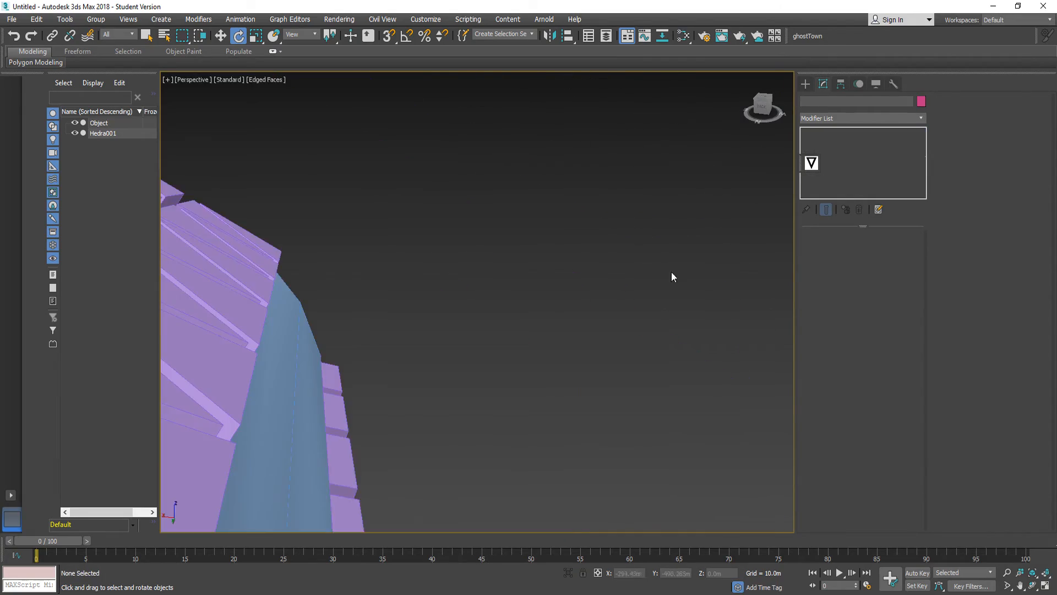
{"action": "scroll", "coordinate": [671, 272], "scroll_direction": "down", "scroll_amount": 7}
{"action": "scroll", "coordinate": [417, 273], "scroll_direction": "up", "scroll_amount": 3}
{"action": "middle_click_drag", "start_coordinate": [568, 266], "coordinate": [607, 254], "text": "alt"}
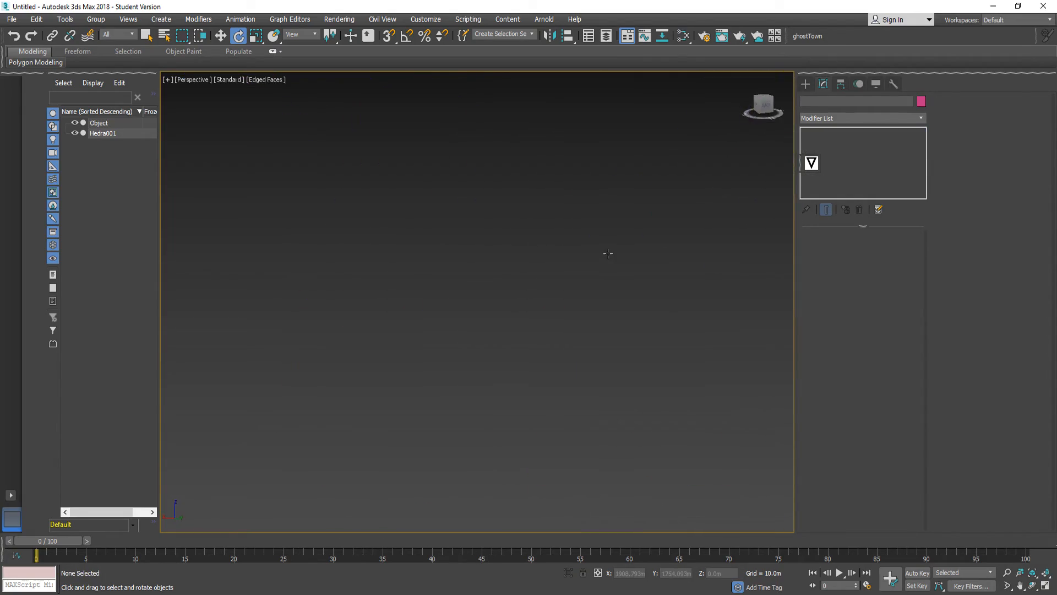
{"action": "left_click", "coordinate": [756, 104]}
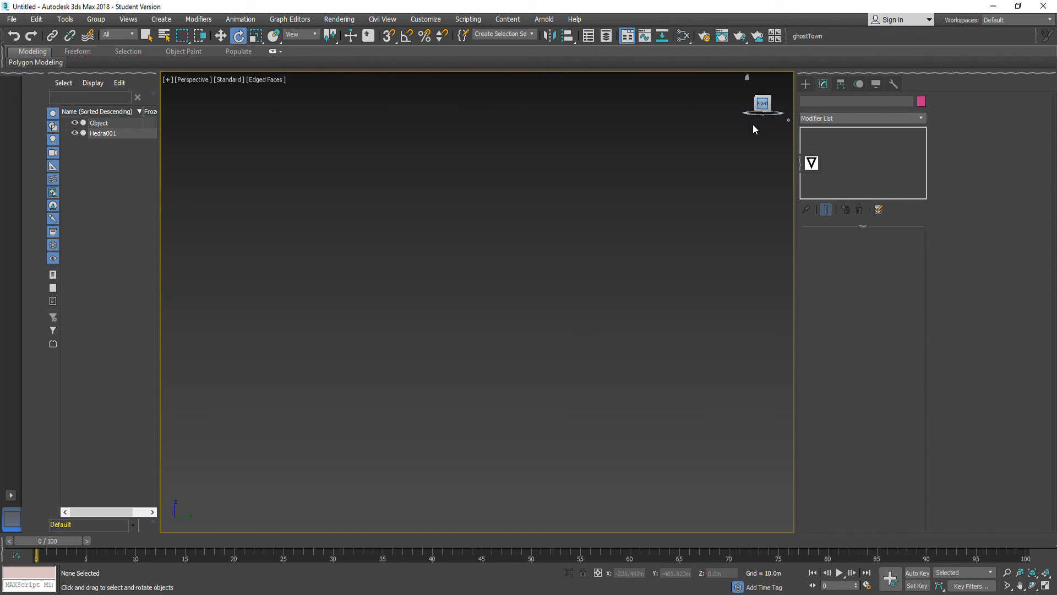
{"action": "left_click", "coordinate": [755, 109]}
{"action": "left_click", "coordinate": [1031, 574]}
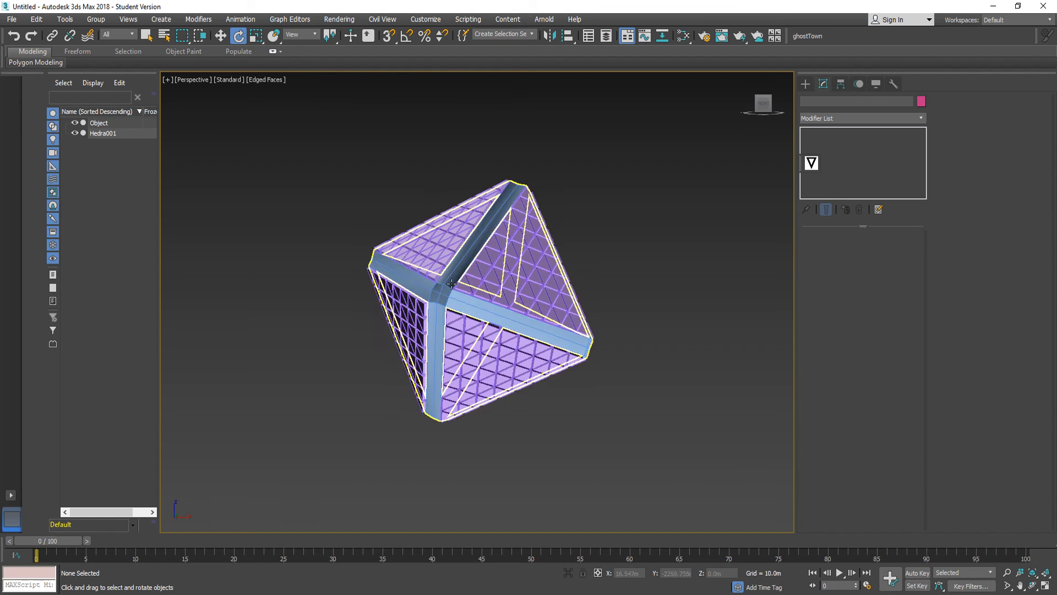
Select both the panel object and the hedra frame and rotate them together freehand to a new tilt.
{"action": "left_click_drag", "start_coordinate": [277, 468], "coordinate": [227, 493]}
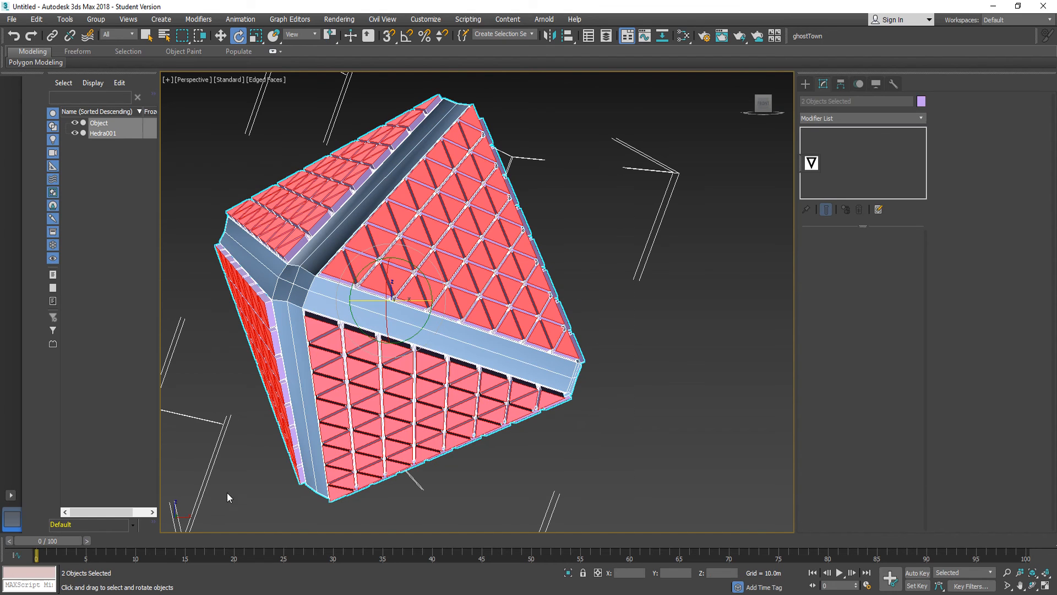
{"action": "left_click", "coordinate": [709, 298]}
{"action": "scroll", "coordinate": [709, 297], "scroll_direction": "down", "scroll_amount": 3}
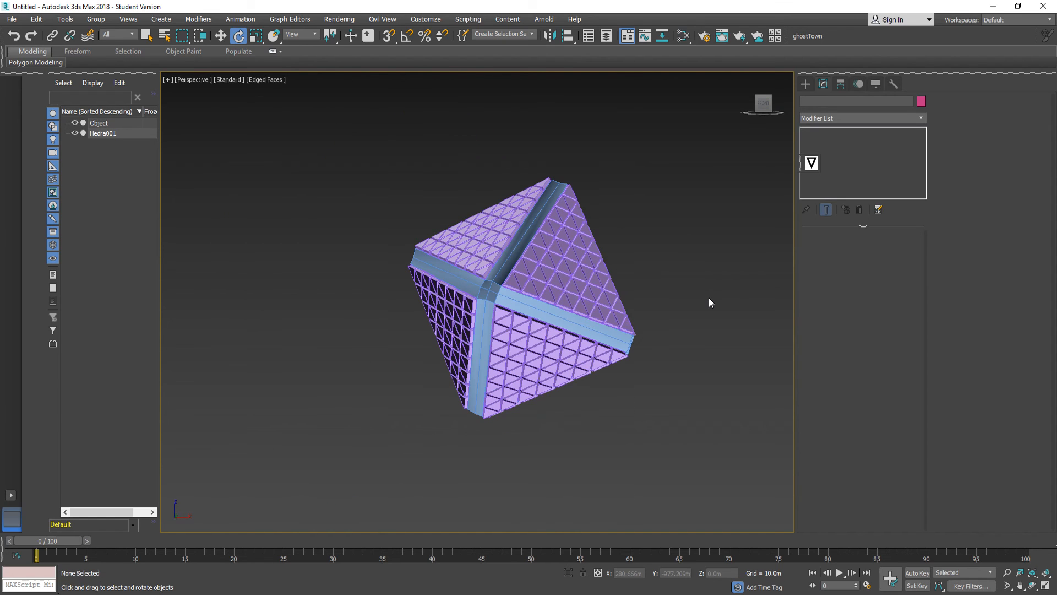
{"action": "left_click_drag", "start_coordinate": [682, 171], "coordinate": [382, 461]}
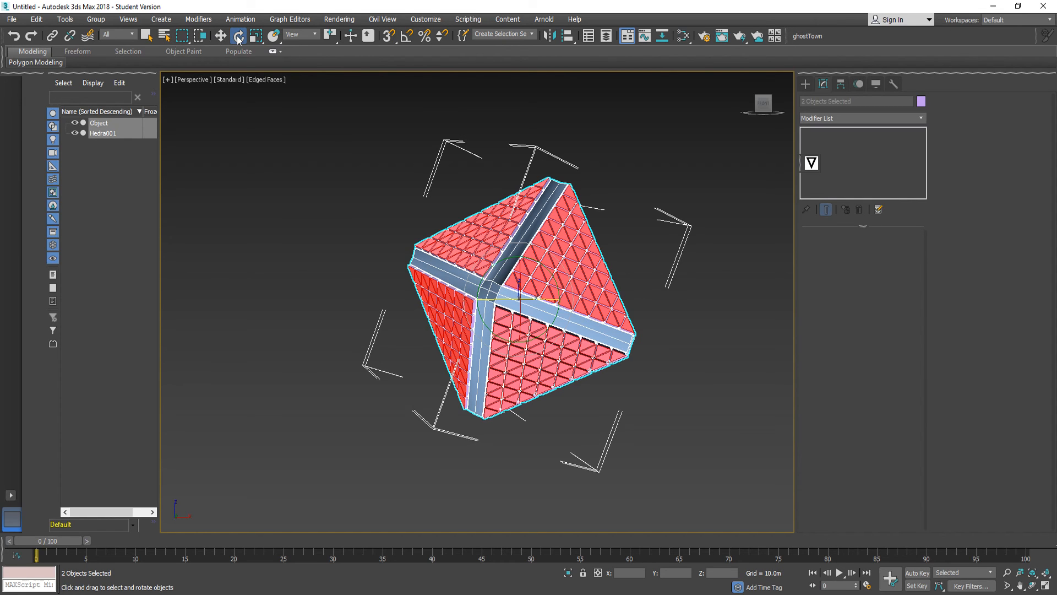
{"action": "left_click_drag", "start_coordinate": [487, 328], "coordinate": [516, 289]}
{"action": "scroll", "coordinate": [619, 264], "scroll_direction": "up", "scroll_amount": 3}
{"action": "left_click", "coordinate": [646, 231]}
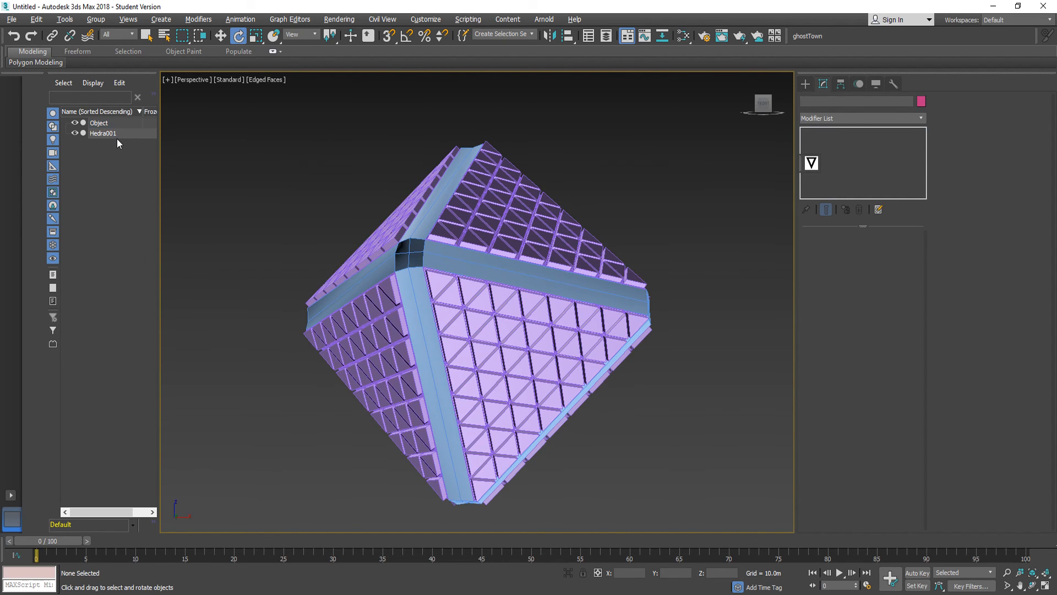
{"action": "left_click", "coordinate": [117, 135]}
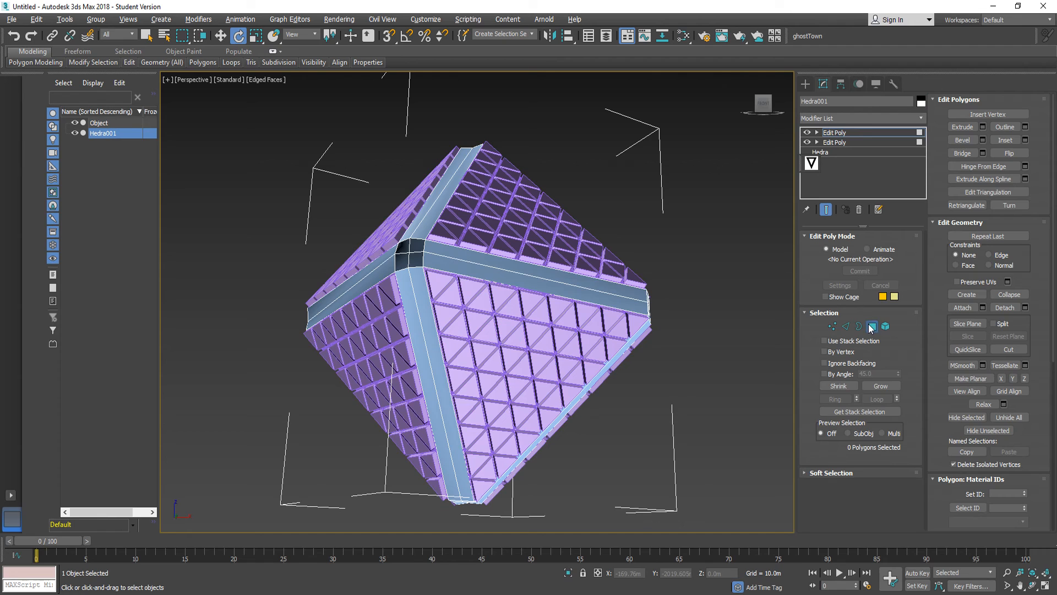
{"action": "left_click", "coordinate": [869, 325]}
{"action": "key", "text": "ctrl+a"}
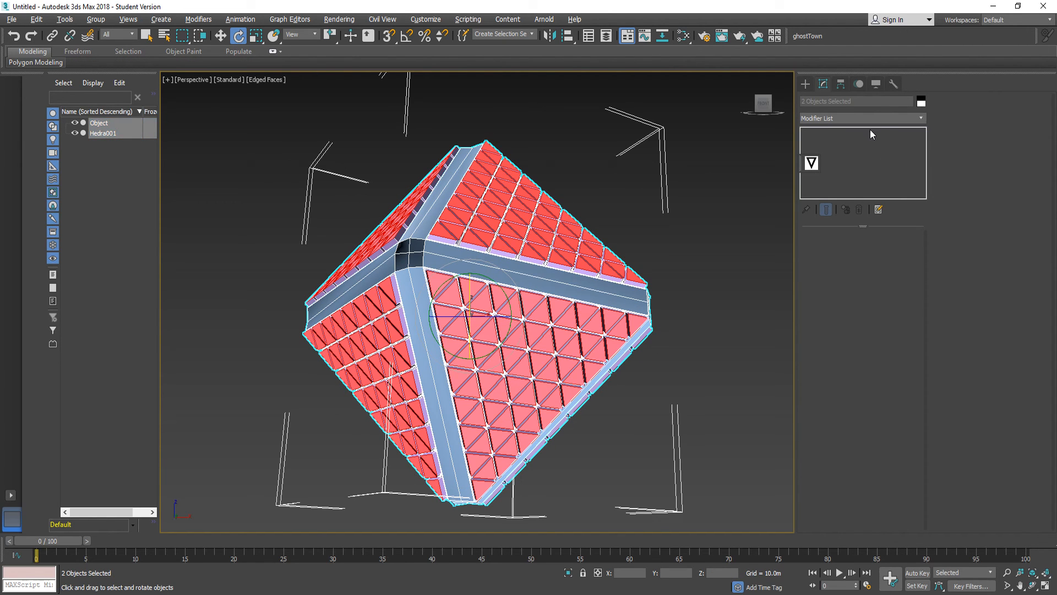
{"action": "left_click", "coordinate": [527, 217]}
{"action": "left_click", "coordinate": [605, 178]}
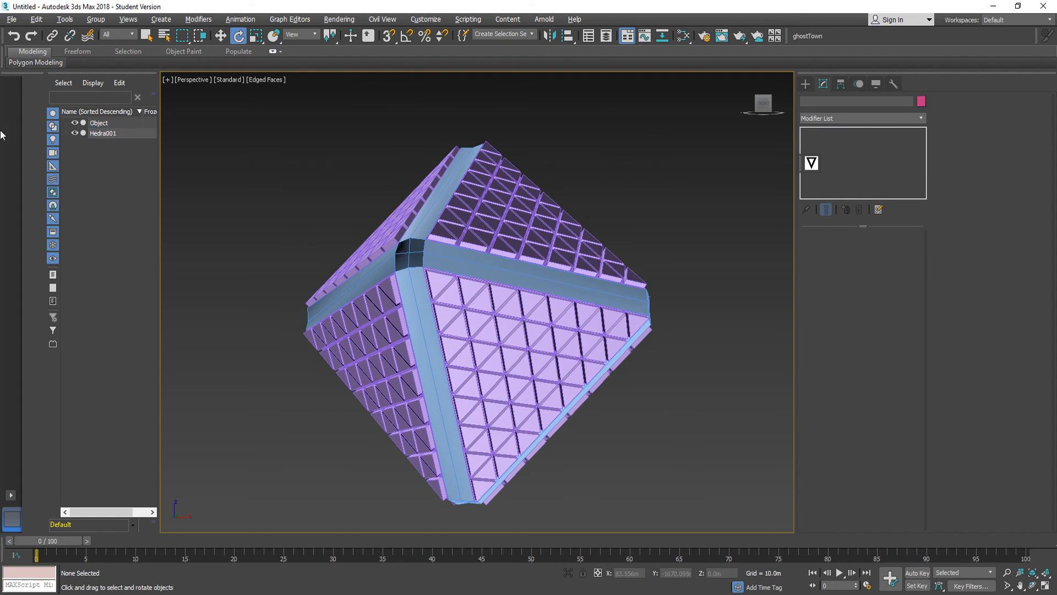
Hide the panel object and select all polygons of the remaining hedra frame.
{"action": "left_click", "coordinate": [113, 126]}
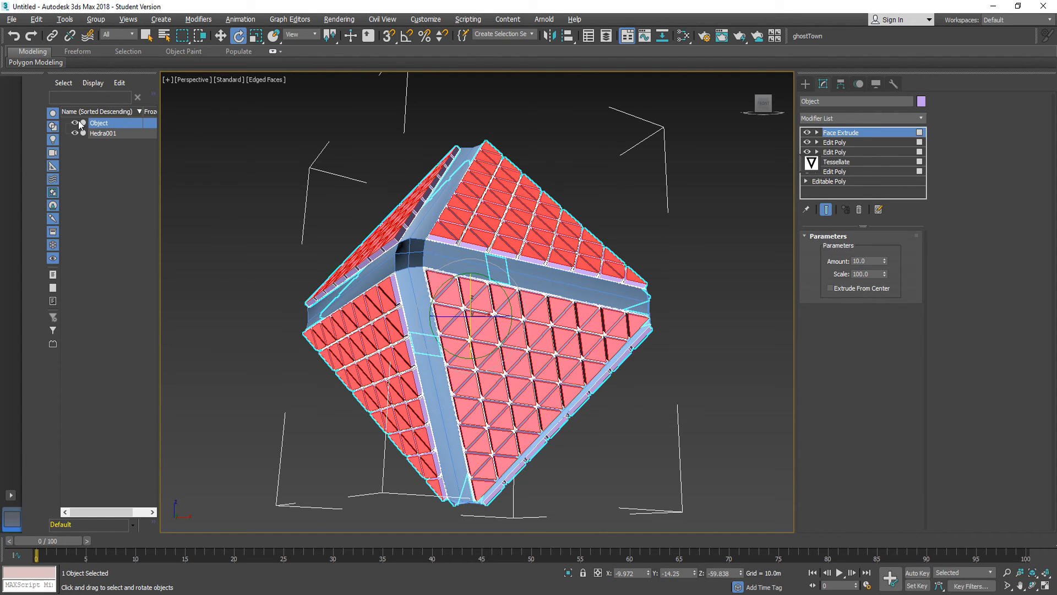
{"action": "left_click", "coordinate": [76, 122]}
{"action": "left_click", "coordinate": [446, 255]}
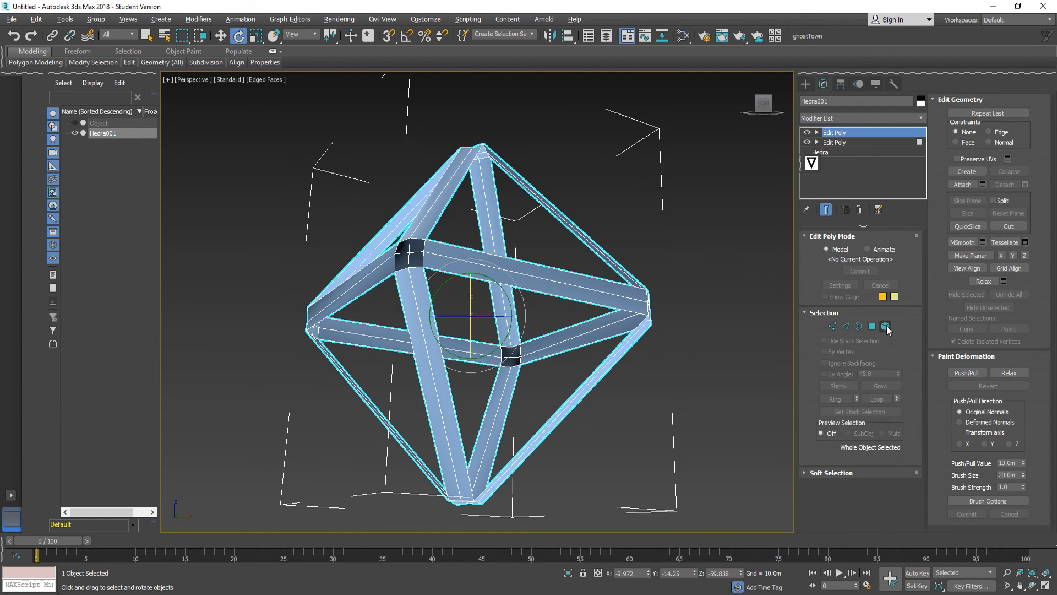
{"action": "key", "text": "4"}
{"action": "key", "text": "ctrl+a"}
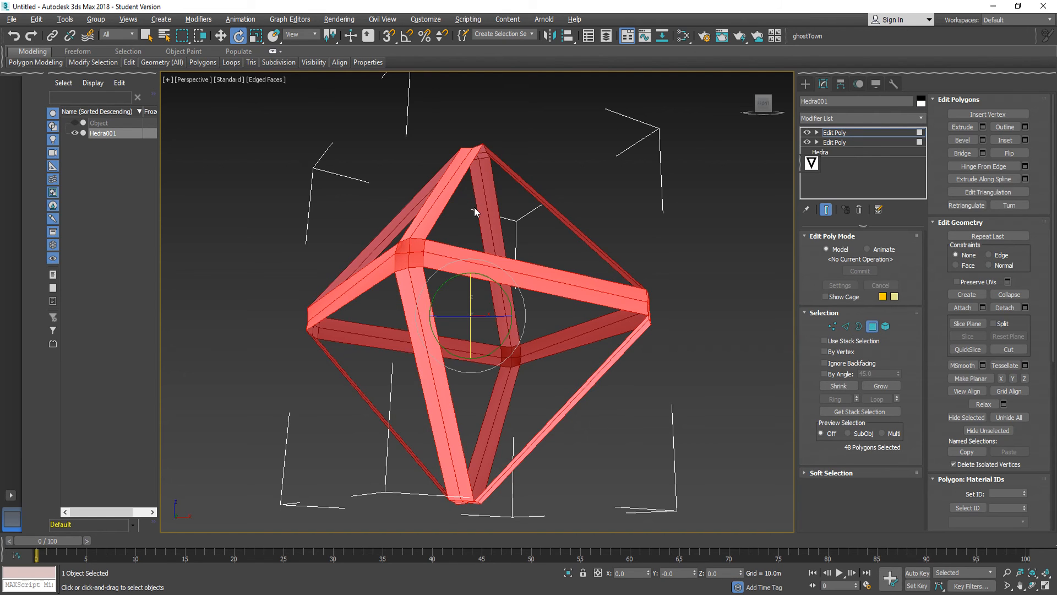
Try a Quadify Mesh modifier on the frame's selected polygons and delete it from the stack.
{"action": "left_click", "coordinate": [872, 120]}
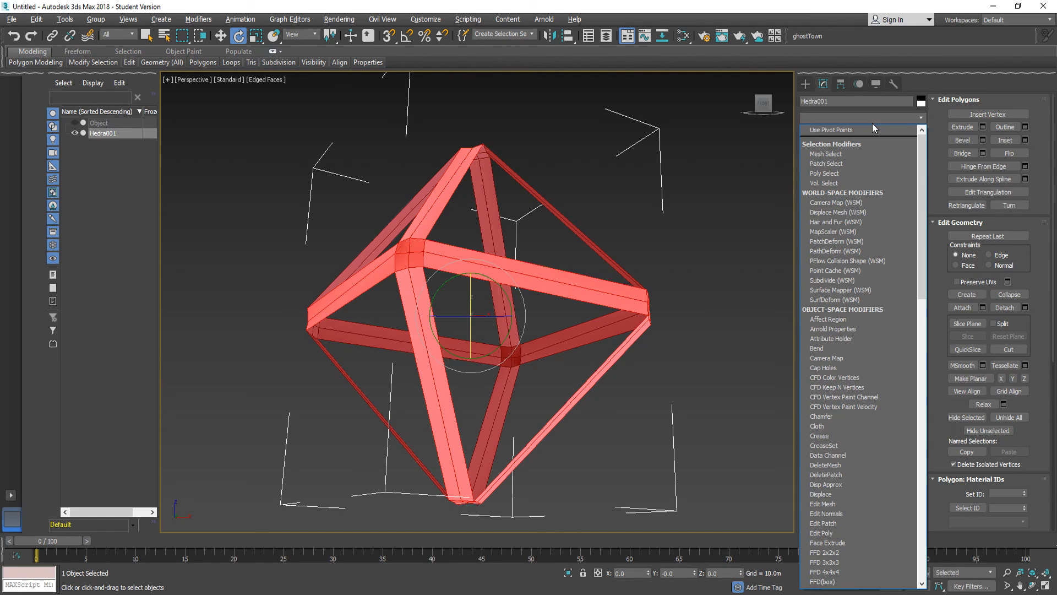
{"action": "key", "text": "q"}
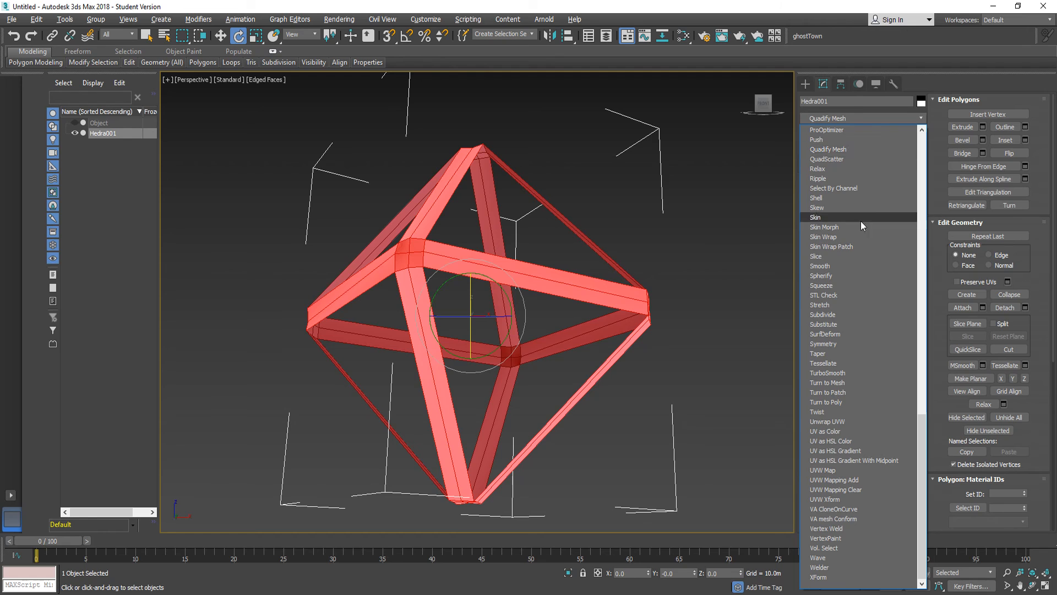
{"action": "left_click", "coordinate": [856, 149]}
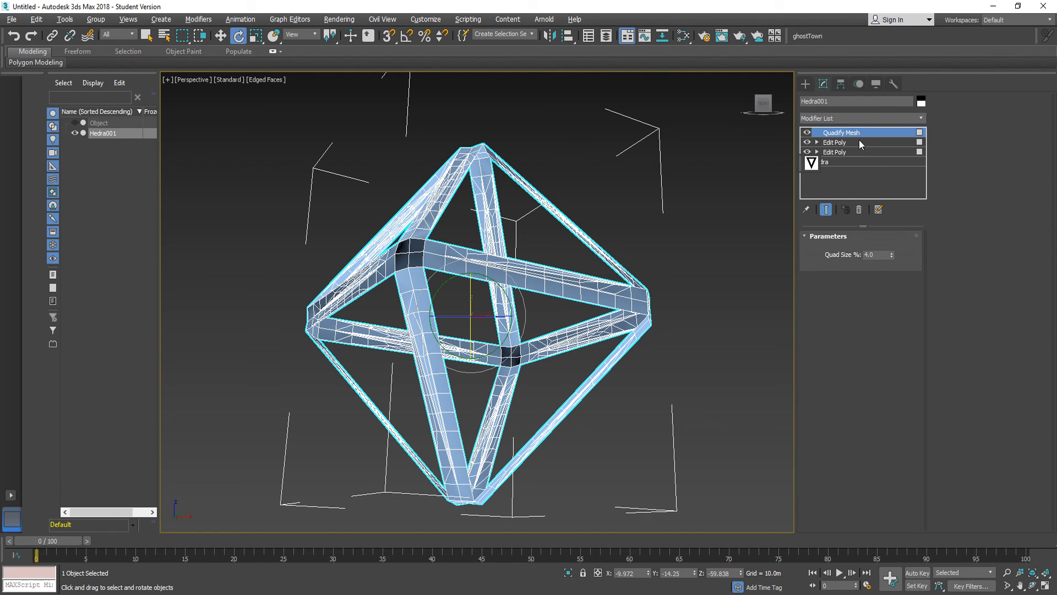
{"action": "left_click", "coordinate": [860, 210]}
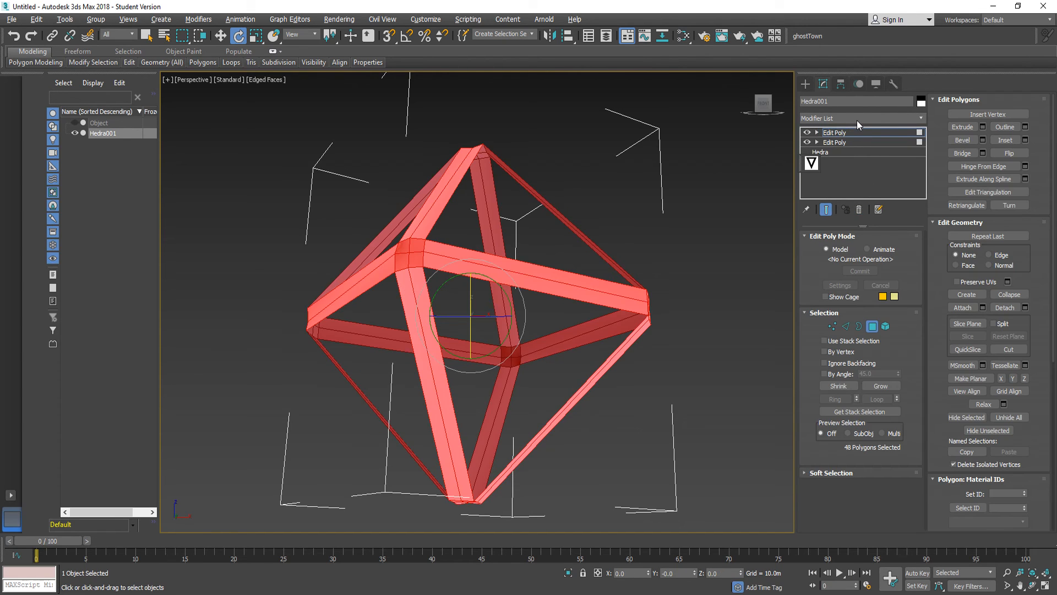
Apply a Subdivide modifier to the selected polygons of the frame.
{"action": "left_click", "coordinate": [856, 118]}
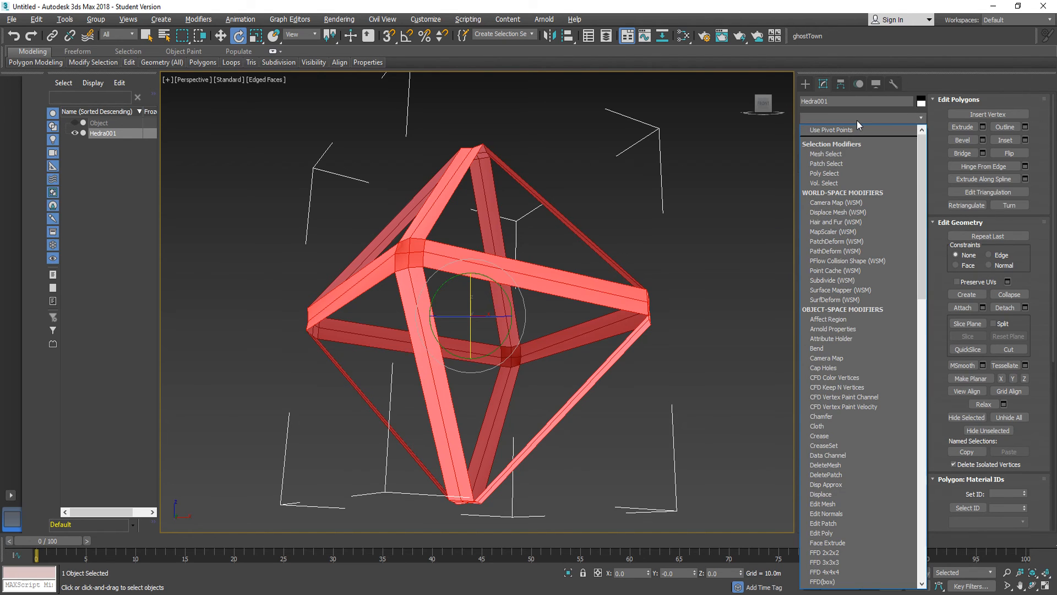
{"action": "left_click", "coordinate": [857, 120]}
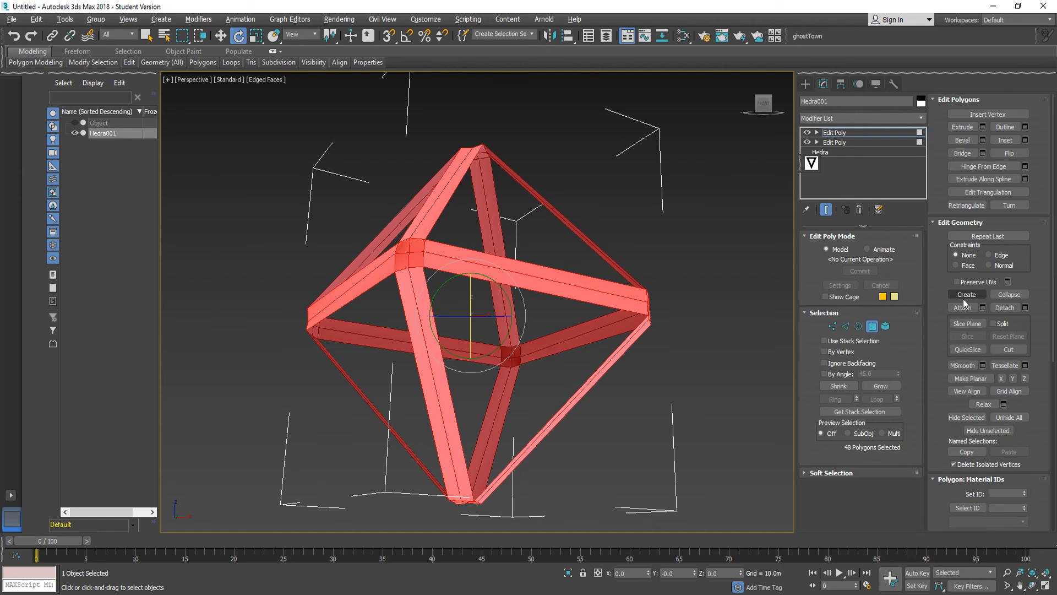
{"action": "left_click", "coordinate": [827, 120]}
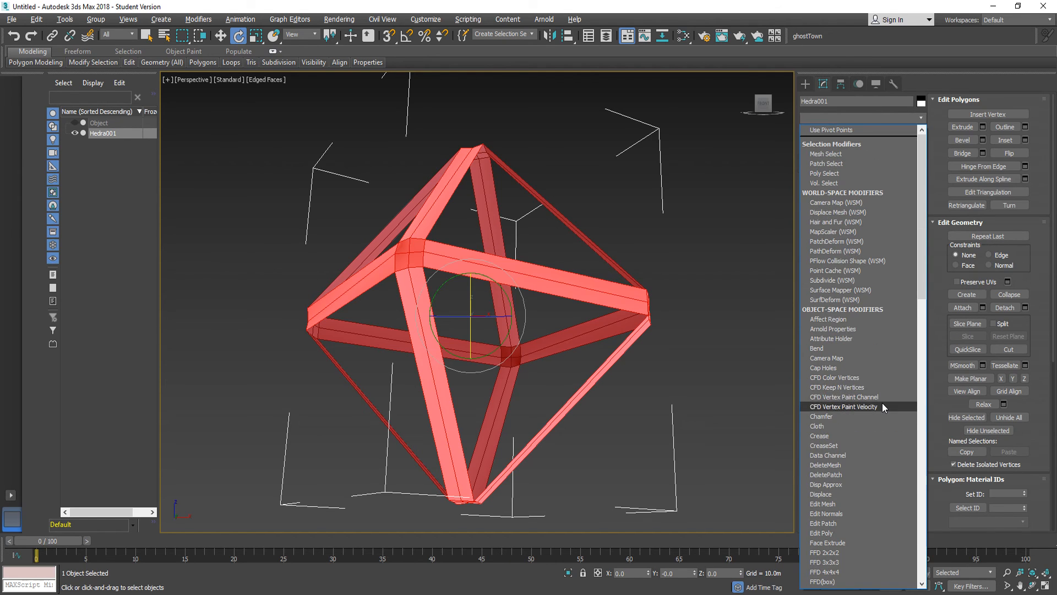
{"action": "scroll", "coordinate": [882, 402], "scroll_direction": "down", "scroll_amount": 3}
{"action": "scroll", "coordinate": [882, 401], "scroll_direction": "down", "scroll_amount": 10}
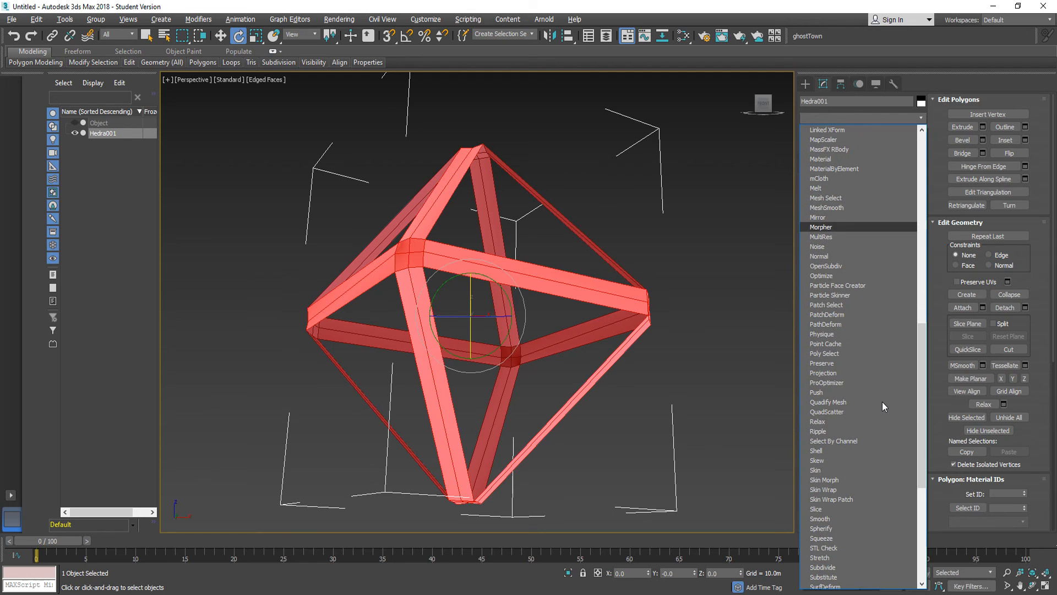
{"action": "scroll", "coordinate": [893, 382], "scroll_direction": "down", "scroll_amount": 4}
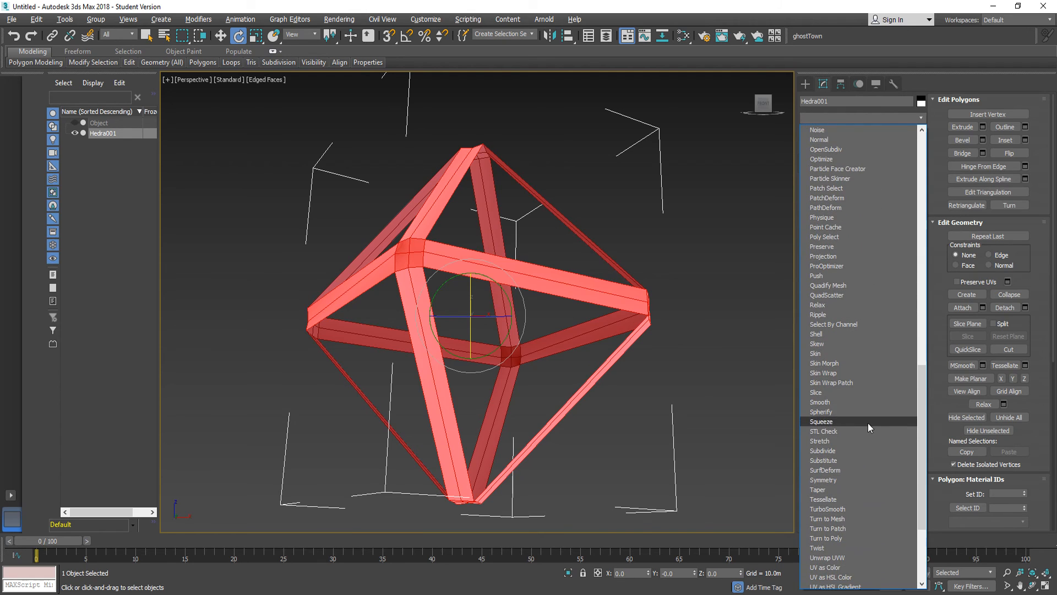
{"action": "left_click", "coordinate": [864, 449]}
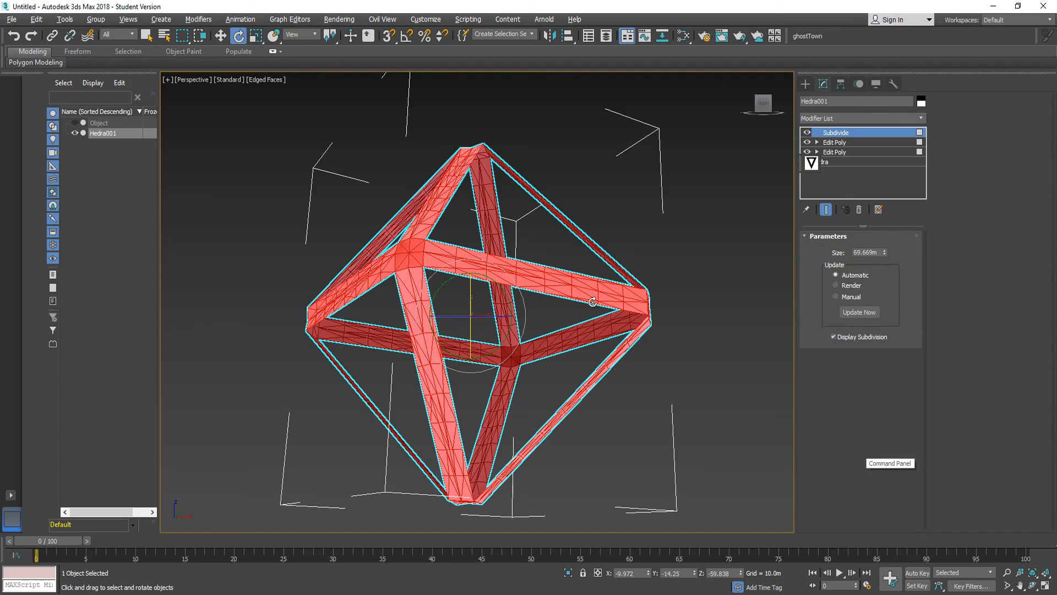
Try a Subdivide size of 25 m on the frame's beams.
{"action": "scroll", "coordinate": [458, 235], "scroll_direction": "up", "scroll_amount": 5}
{"action": "scroll", "coordinate": [483, 263], "scroll_direction": "down", "scroll_amount": 5}
{"action": "middle_click_drag", "start_coordinate": [483, 263], "coordinate": [459, 360], "text": "alt"}
{"action": "scroll", "coordinate": [452, 437], "scroll_direction": "up", "scroll_amount": 5}
{"action": "middle_click_drag", "start_coordinate": [542, 343], "coordinate": [583, 325], "text": "alt"}
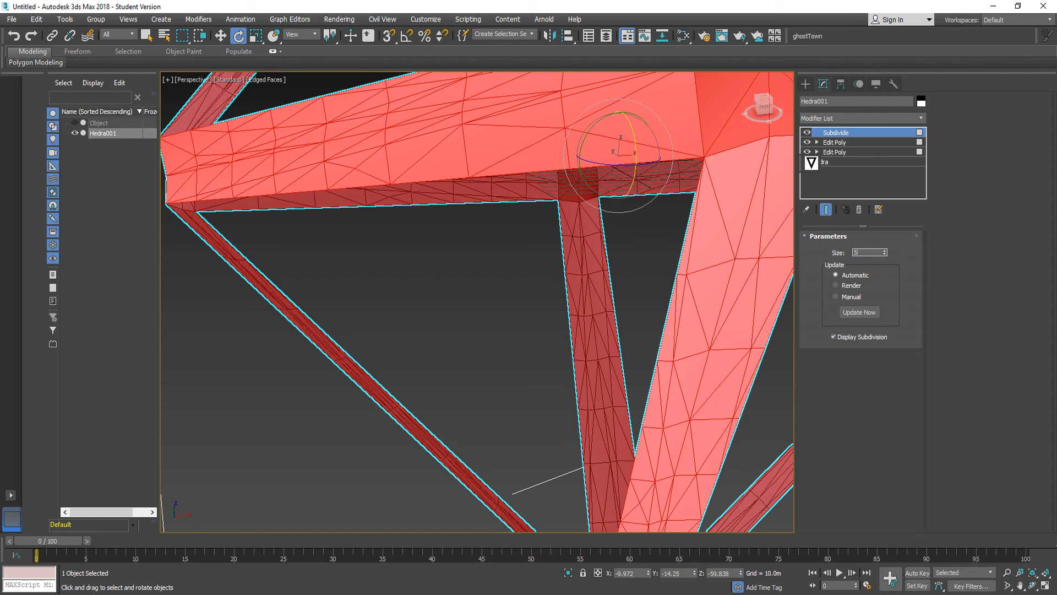
{"action": "scroll", "coordinate": [469, 272], "scroll_direction": "down", "scroll_amount": 5}
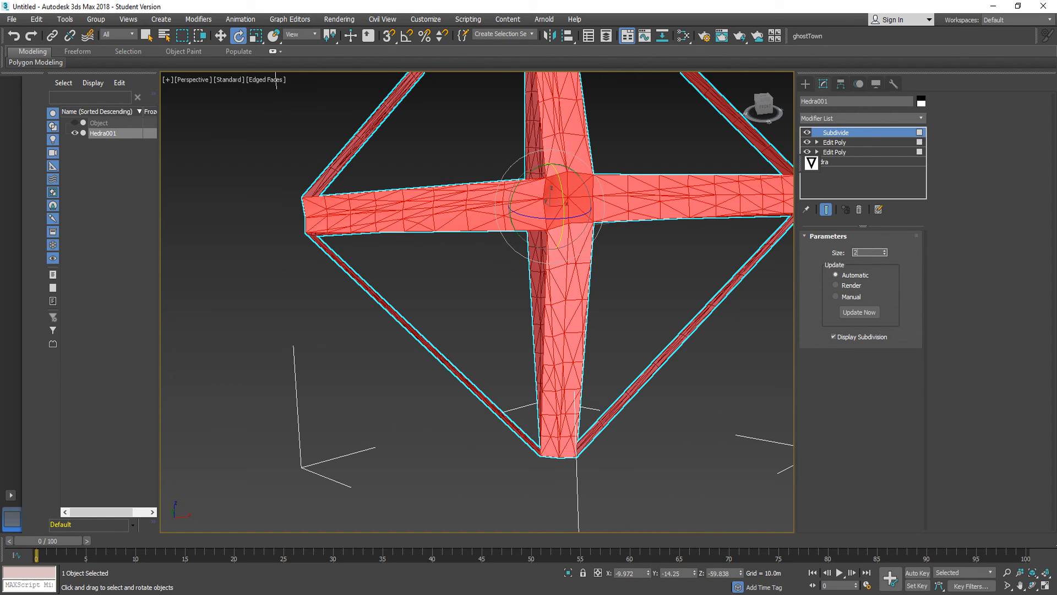
{"action": "type", "text": "5"}
{"action": "key", "text": "Return"}
Try coarser Subdivide sizes of 100 m and 200 m on the frame.
{"action": "middle_click_drag", "start_coordinate": [773, 247], "coordinate": [725, 259], "text": "alt"}
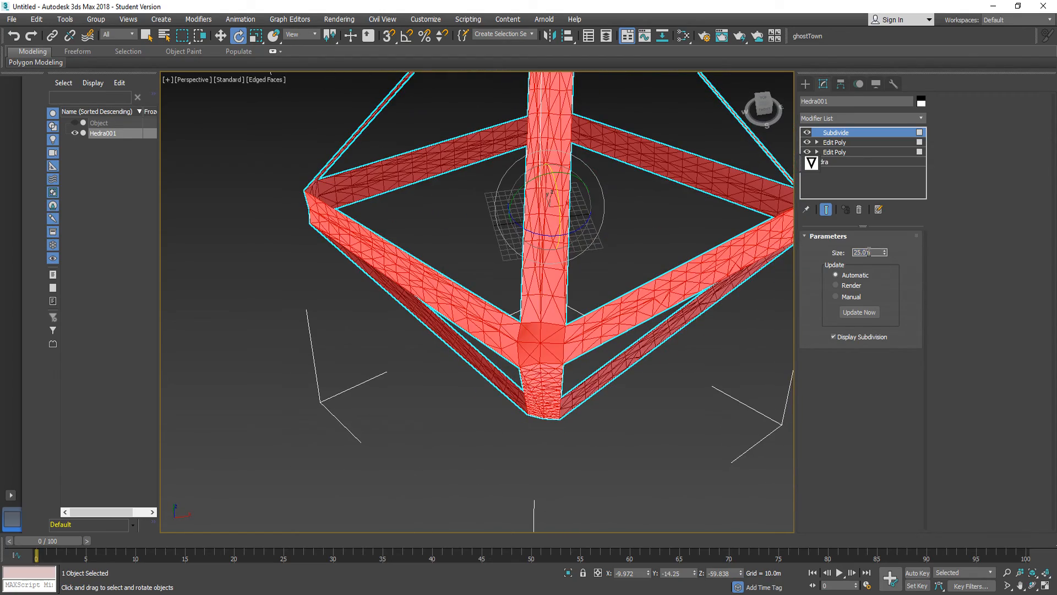
{"action": "type", "text": "100"}
{"action": "key", "text": "Return"}
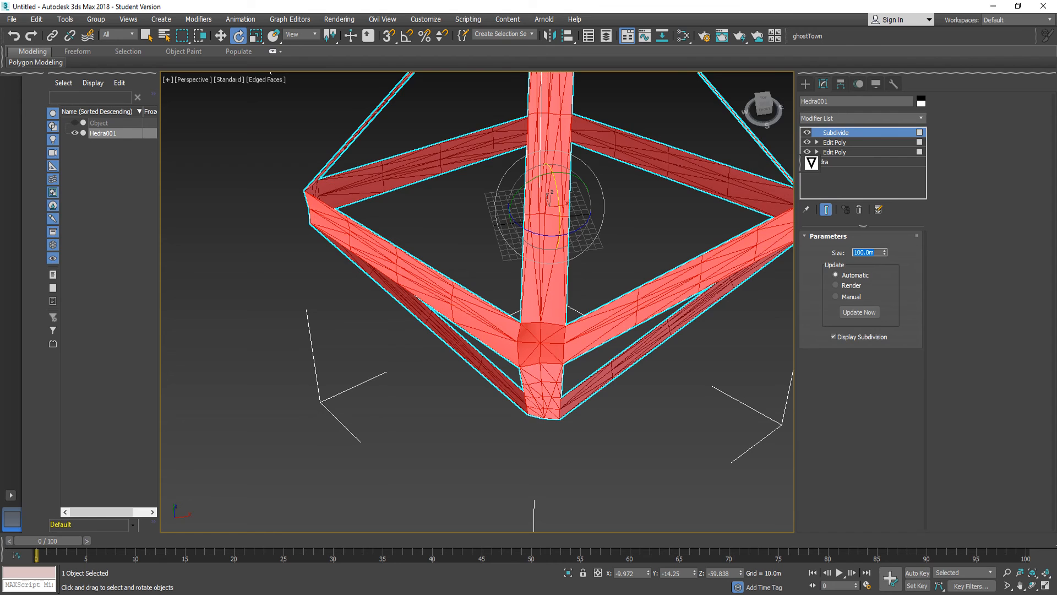
{"action": "middle_click_drag", "start_coordinate": [509, 251], "coordinate": [515, 224], "text": "alt"}
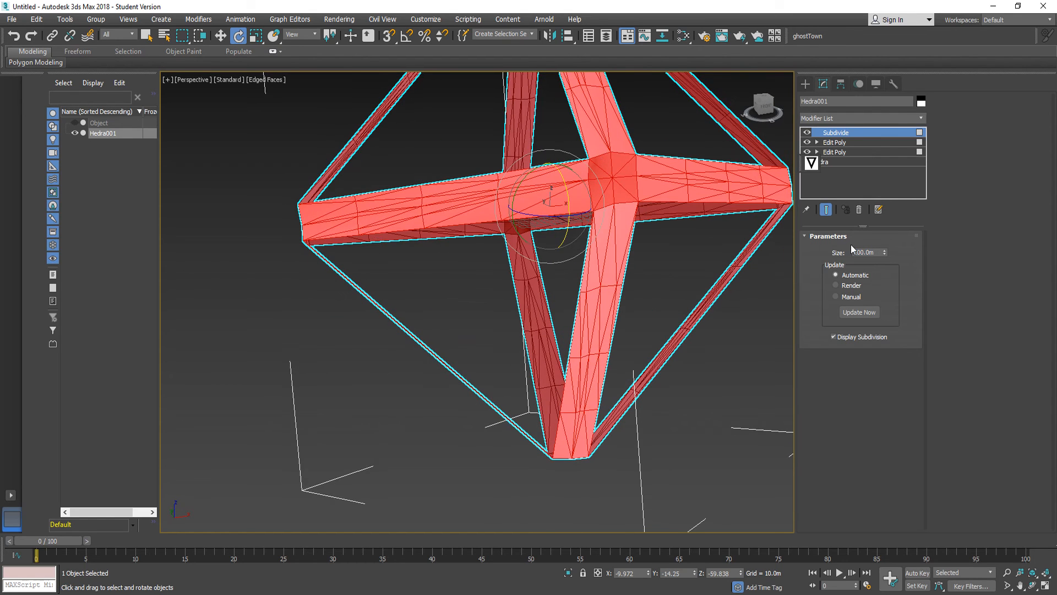
{"action": "type", "text": "200"}
{"action": "key", "text": "Return"}
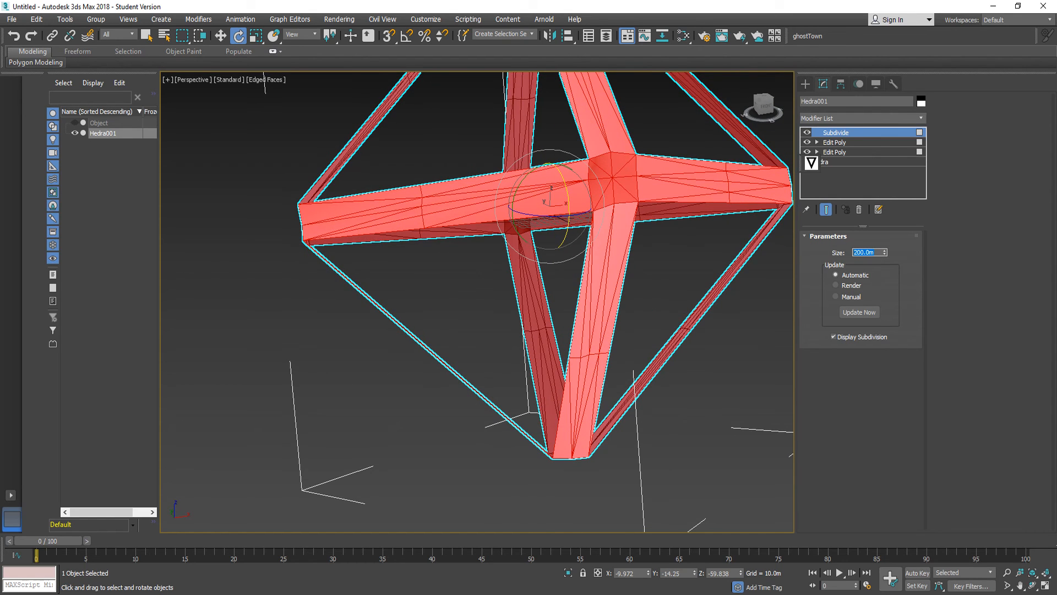
Set the frame's Subdivide size to 300 m.
{"action": "middle_click_drag", "start_coordinate": [647, 281], "coordinate": [601, 276], "text": "alt"}
{"action": "left_click_drag", "start_coordinate": [877, 252], "coordinate": [837, 244]}
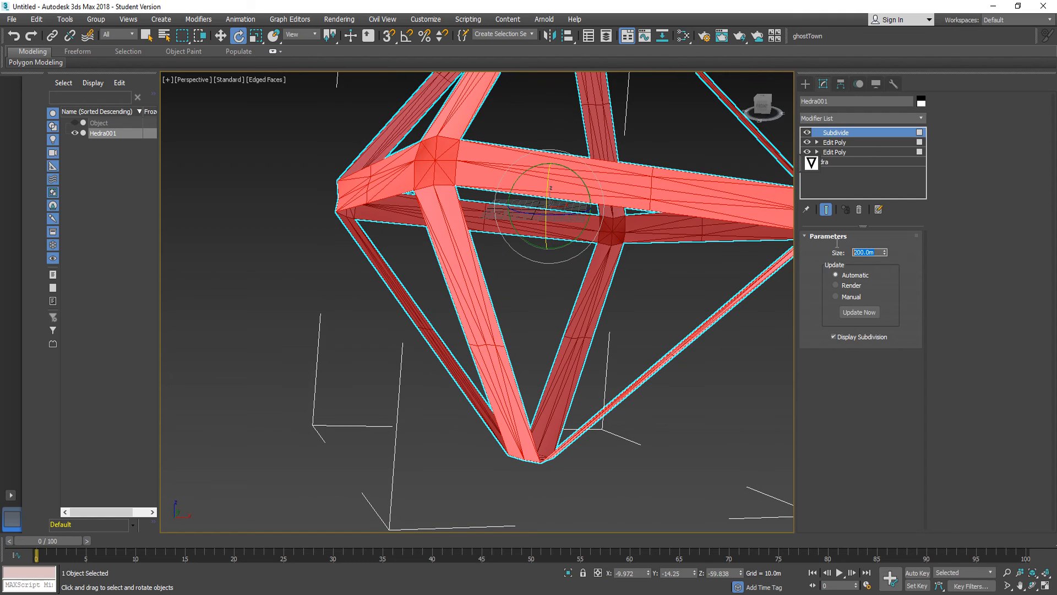
{"action": "type", "text": "300"}
{"action": "key", "text": "Return"}
{"action": "middle_click_drag", "start_coordinate": [519, 257], "coordinate": [544, 314], "text": "alt"}
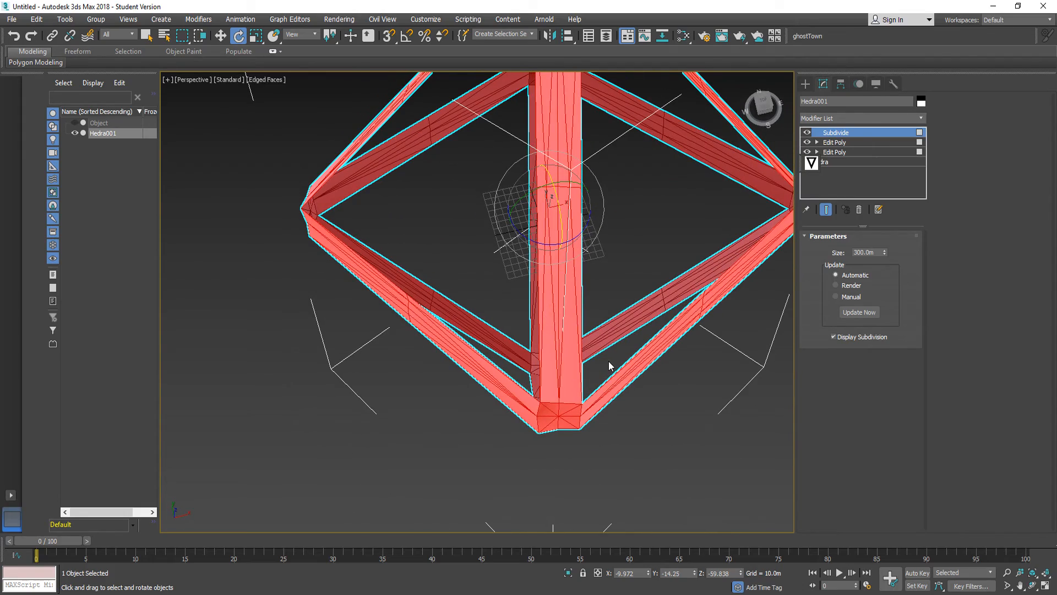
Apply a Lattice modifier on top of the Subdivide modifier on the edge frame.
{"action": "middle_click_drag", "start_coordinate": [589, 326], "coordinate": [506, 347], "text": "alt"}
{"action": "left_click", "coordinate": [834, 117]}
{"action": "key", "text": "e"}
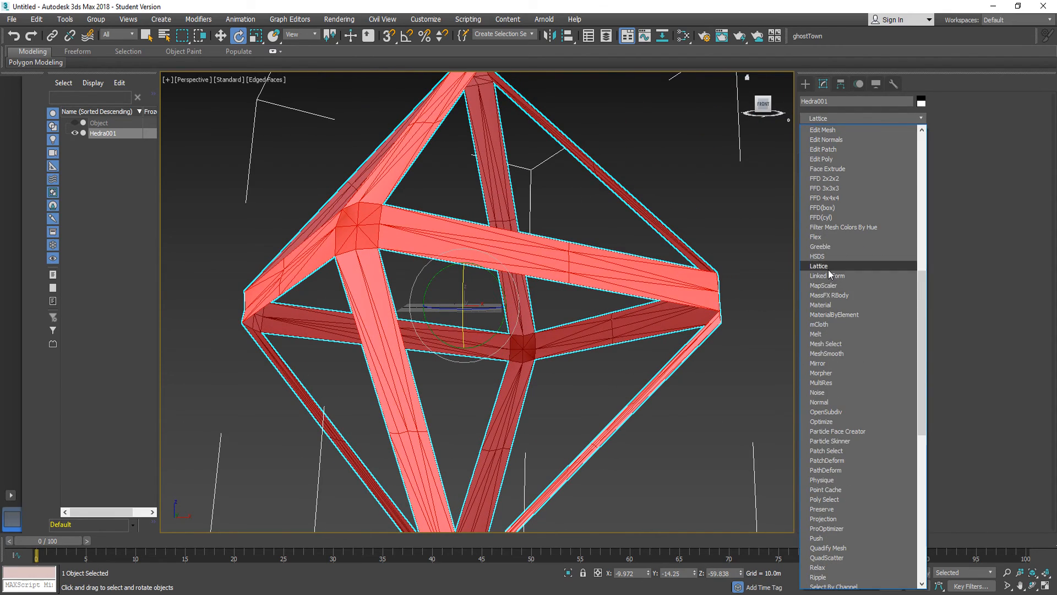
{"action": "left_click", "coordinate": [827, 267]}
{"action": "middle_click_drag", "start_coordinate": [462, 298], "coordinate": [462, 253], "text": "alt"}
{"action": "middle_click_drag", "start_coordinate": [482, 239], "coordinate": [500, 279], "text": "alt"}
{"action": "scroll", "coordinate": [572, 103], "scroll_direction": "up", "scroll_amount": 5}
{"action": "scroll", "coordinate": [572, 104], "scroll_direction": "down", "scroll_amount": 5}
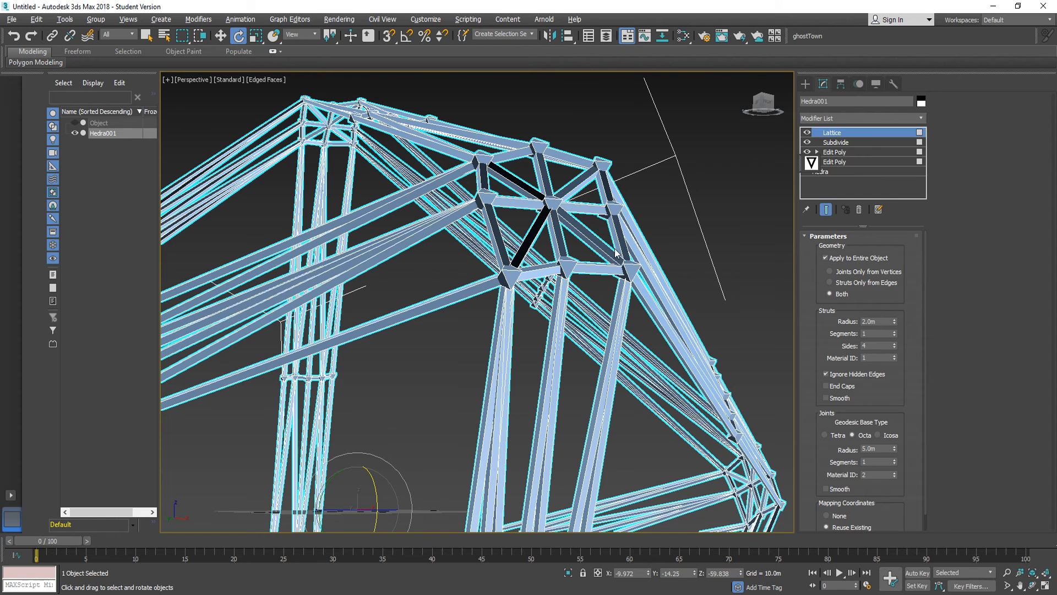
Restrict the frame's Lattice geometry to Struts Only from Edges.
{"action": "left_click", "coordinate": [837, 284]}
{"action": "middle_click_drag", "start_coordinate": [432, 263], "coordinate": [478, 295], "text": "alt"}
{"action": "scroll", "coordinate": [468, 339], "scroll_direction": "down", "scroll_amount": 10}
{"action": "scroll", "coordinate": [481, 338], "scroll_direction": "up", "scroll_amount": 5}
{"action": "scroll", "coordinate": [461, 345], "scroll_direction": "down", "scroll_amount": 3}
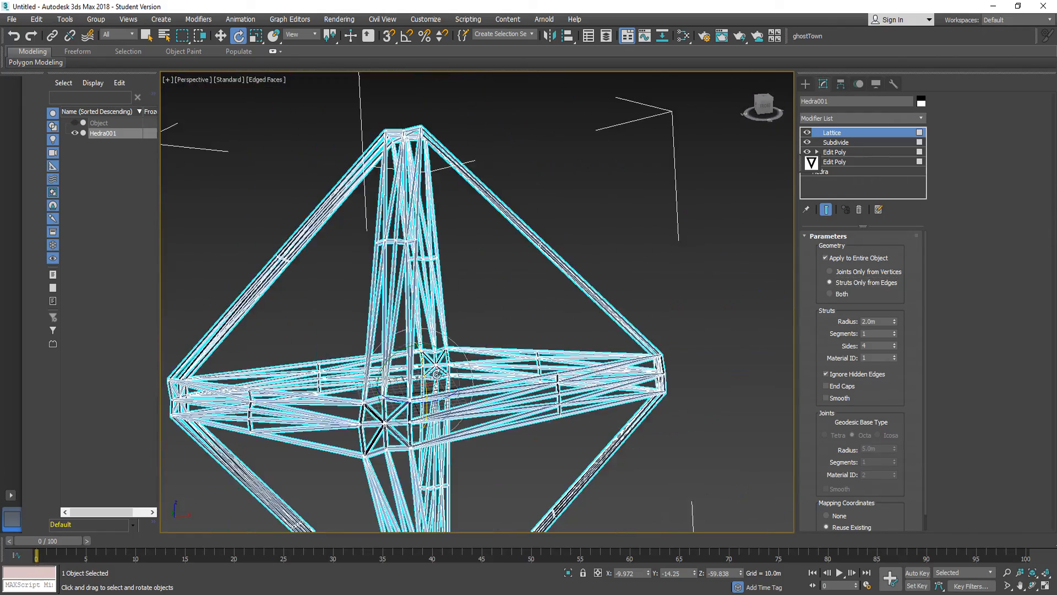
{"action": "middle_click_drag", "start_coordinate": [437, 373], "coordinate": [537, 289], "text": "alt"}
{"action": "scroll", "coordinate": [888, 380], "scroll_direction": "down", "scroll_amount": 1}
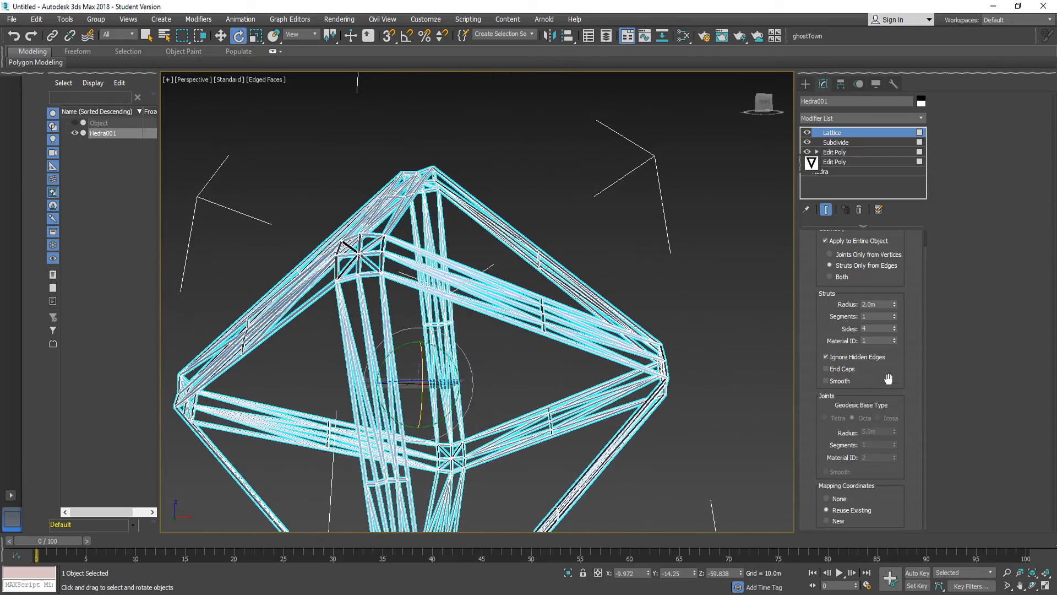
Give the Lattice struts 3 sides and enable End Caps and Smooth for them.
{"action": "scroll", "coordinate": [417, 262], "scroll_direction": "up", "scroll_amount": 5}
{"action": "scroll", "coordinate": [417, 262], "scroll_direction": "down", "scroll_amount": 2}
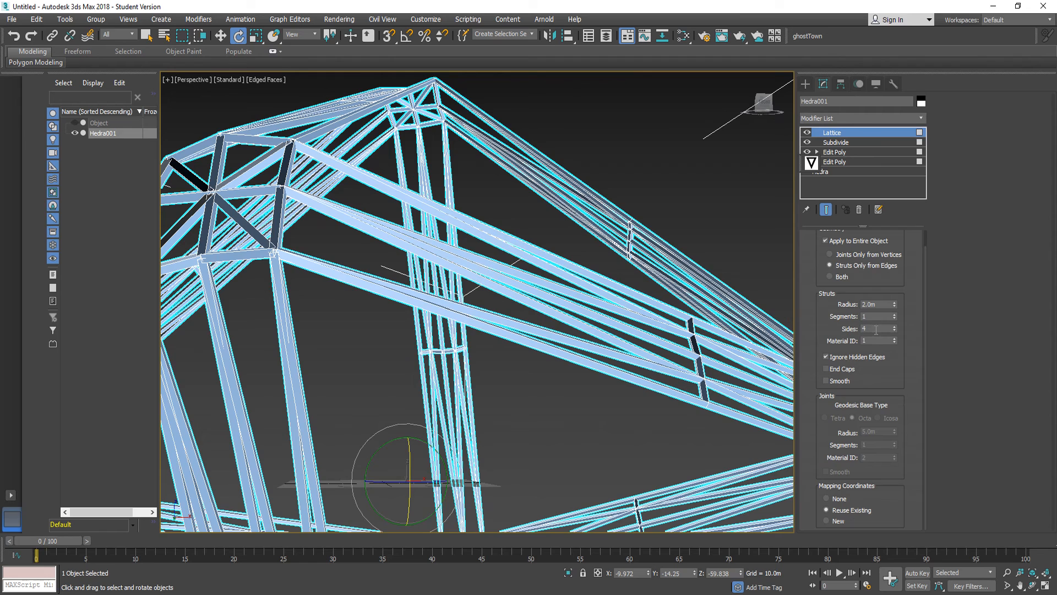
{"action": "left_click", "coordinate": [894, 330]}
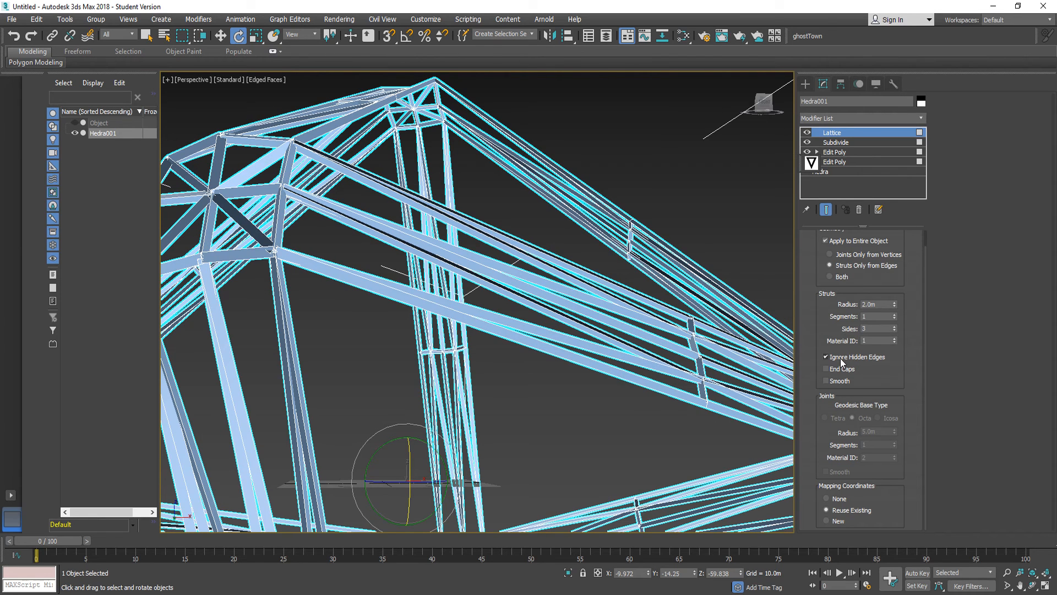
{"action": "left_click", "coordinate": [827, 369]}
{"action": "left_click", "coordinate": [827, 381]}
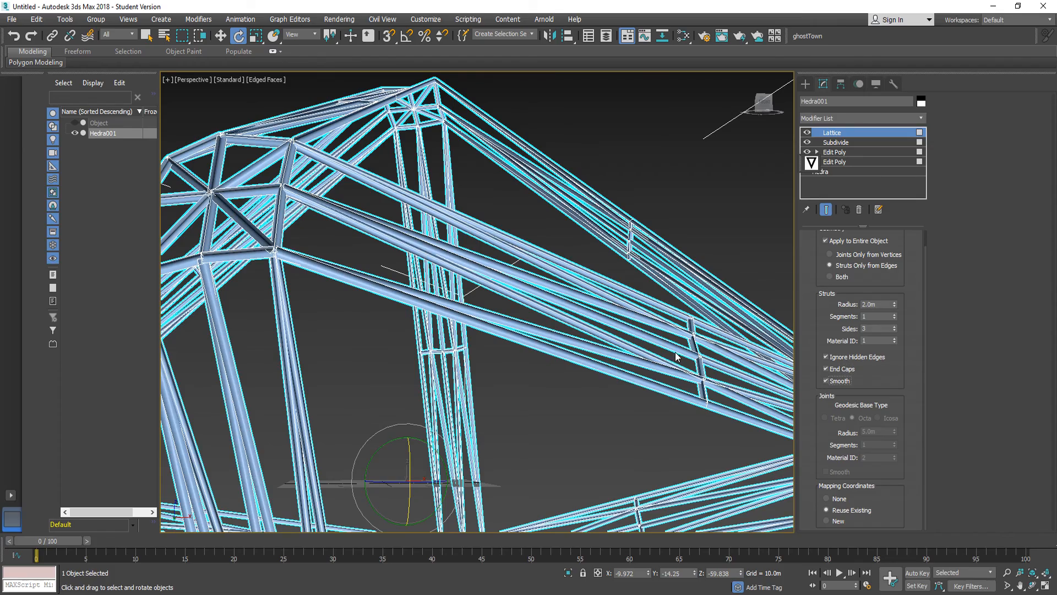
{"action": "left_click_drag", "start_coordinate": [444, 261], "coordinate": [451, 270], "text": "alt"}
{"action": "middle_click_drag", "start_coordinate": [452, 270], "coordinate": [459, 261], "text": "alt"}
{"action": "scroll", "coordinate": [459, 261], "scroll_direction": "down", "scroll_amount": 6}
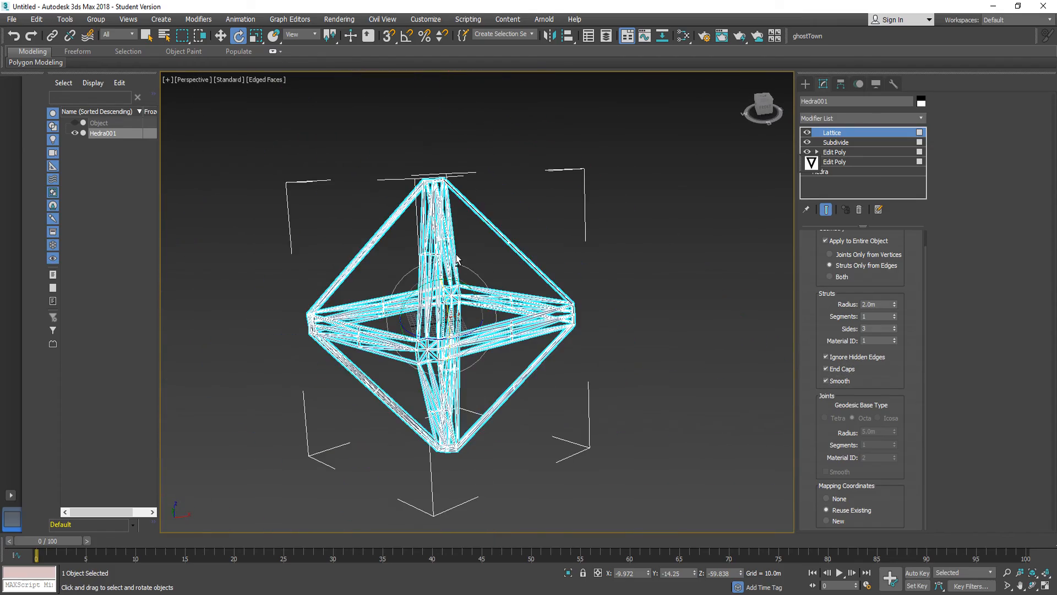
Deselect the lattice frame and unhide all objects to bring back the triangular face panels.
{"action": "left_click", "coordinate": [592, 217]}
{"action": "right_click", "coordinate": [511, 193]}
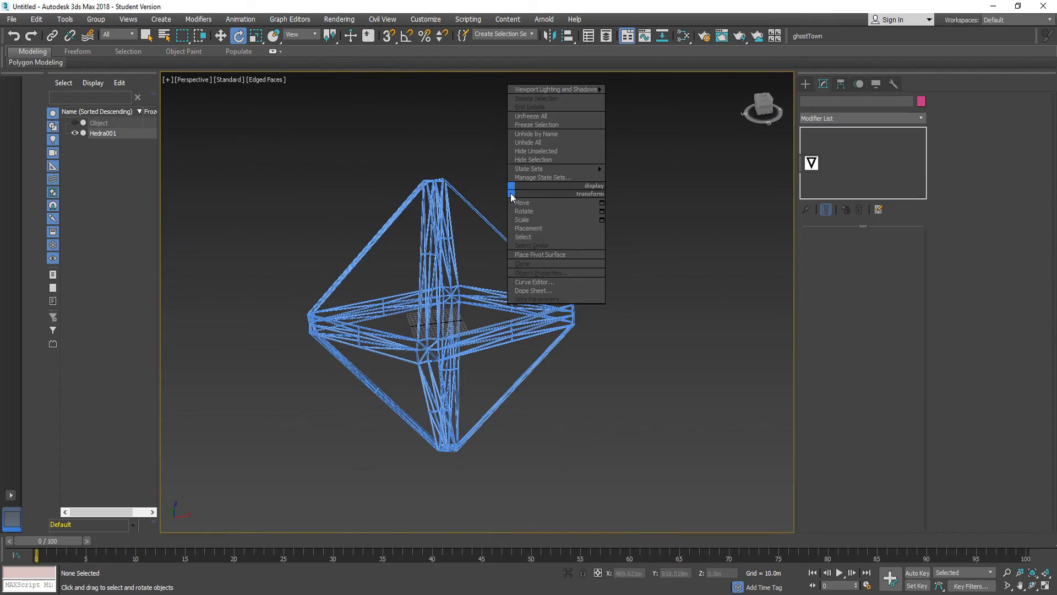
{"action": "left_click", "coordinate": [530, 144]}
{"action": "scroll", "coordinate": [417, 309], "scroll_direction": "up", "scroll_amount": 3}
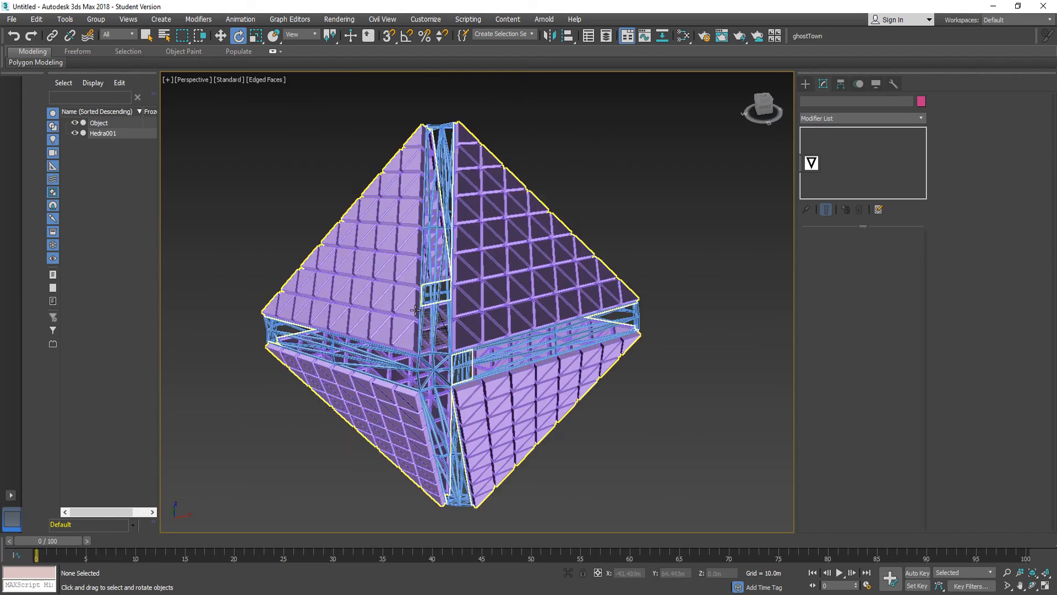
{"action": "middle_click_drag", "start_coordinate": [416, 308], "coordinate": [440, 270], "text": "alt"}
{"action": "scroll", "coordinate": [382, 216], "scroll_direction": "up", "scroll_amount": 2}
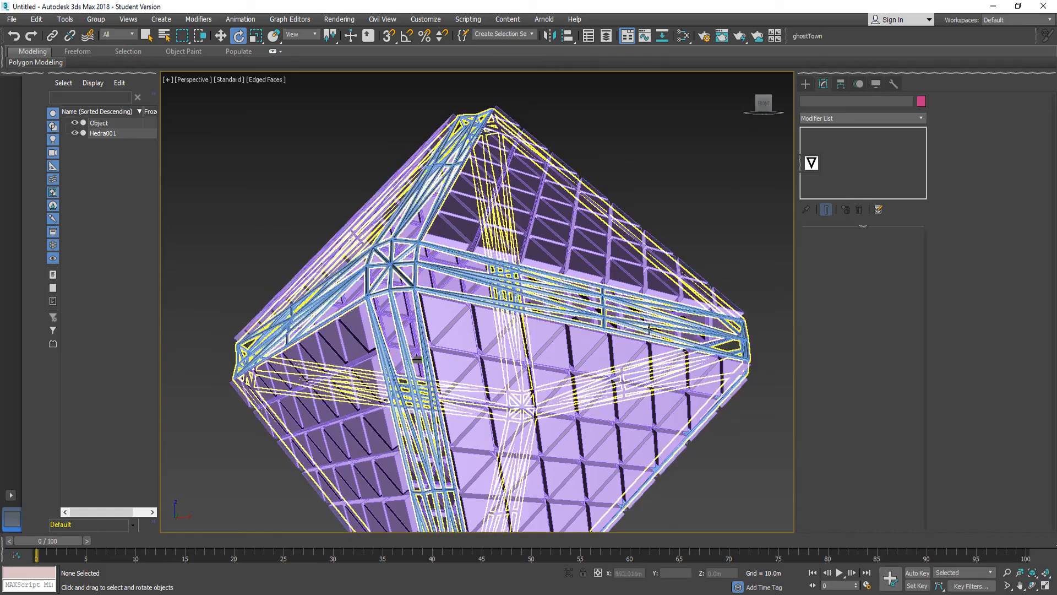
{"action": "key", "text": "alt+Tab"}
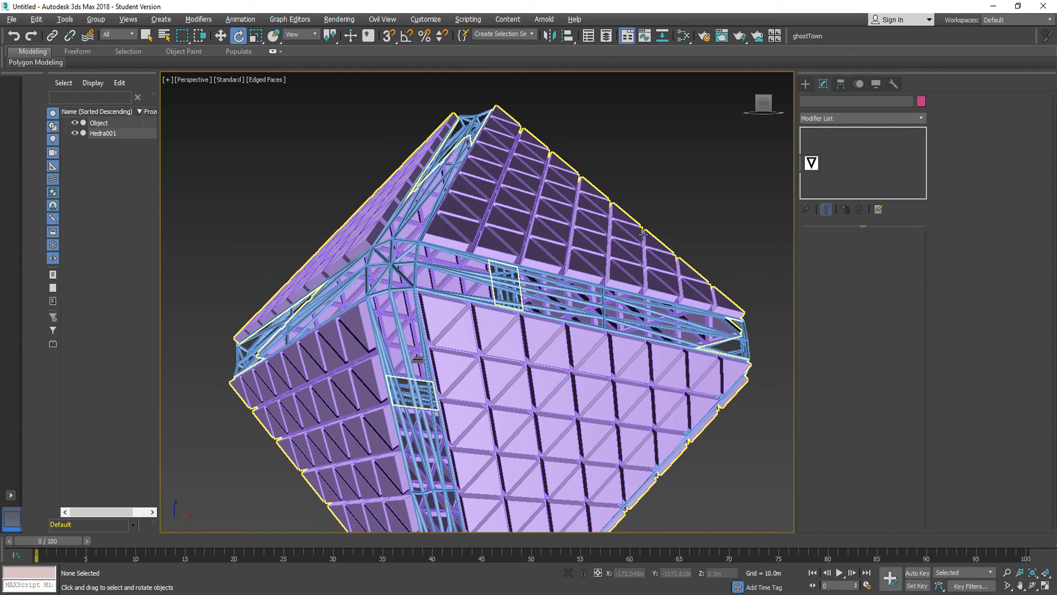
{"action": "key", "text": "alt+Tab"}
{"action": "left_click", "coordinate": [765, 104]}
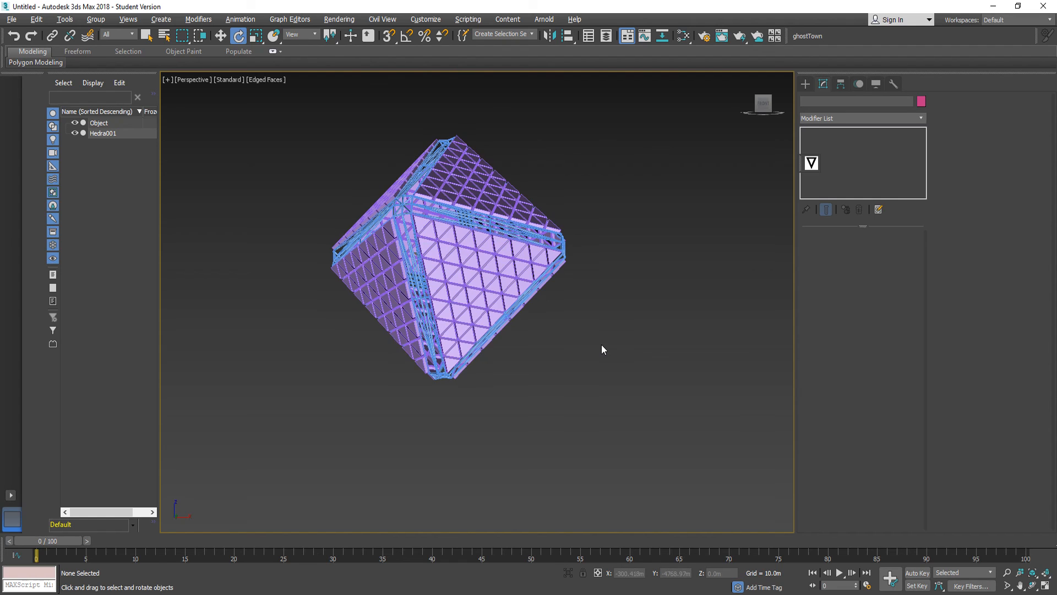
Create a standard cylinder beside the hedra building, about 138 m in radius and 657 m high.
{"action": "middle_click_drag", "start_coordinate": [601, 345], "coordinate": [452, 368], "text": "alt"}
{"action": "scroll", "coordinate": [367, 279], "scroll_direction": "down", "scroll_amount": 5}
{"action": "scroll", "coordinate": [368, 280], "scroll_direction": "up", "scroll_amount": 4}
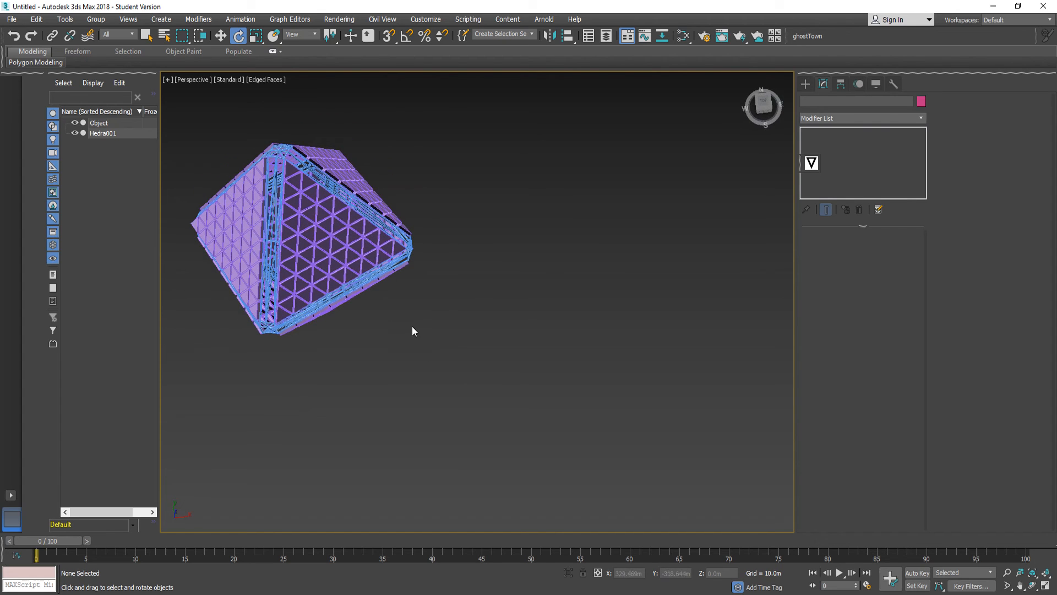
{"action": "left_click", "coordinate": [806, 83]}
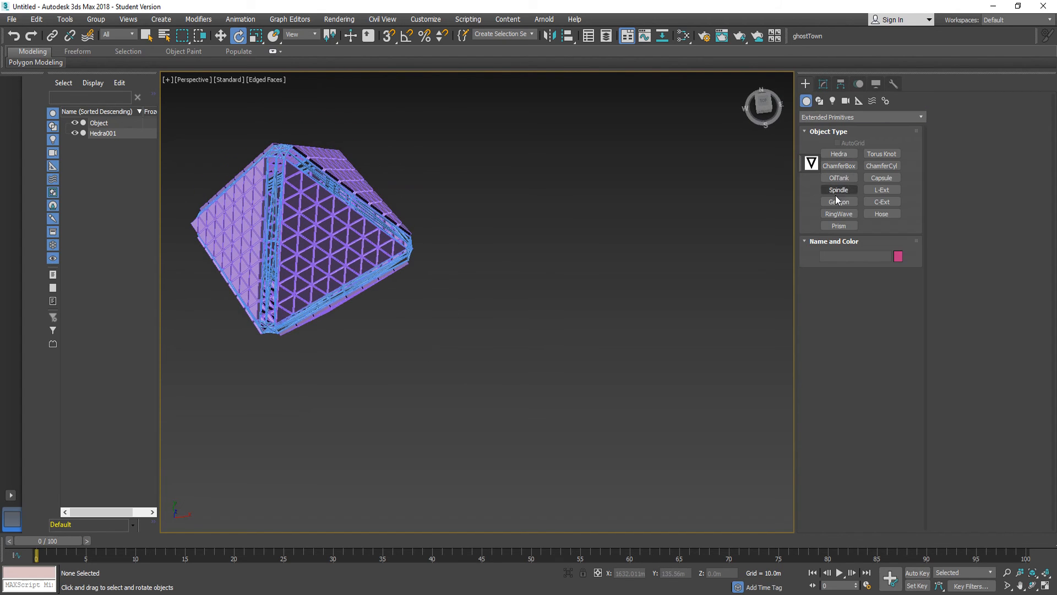
{"action": "left_click", "coordinate": [811, 118]}
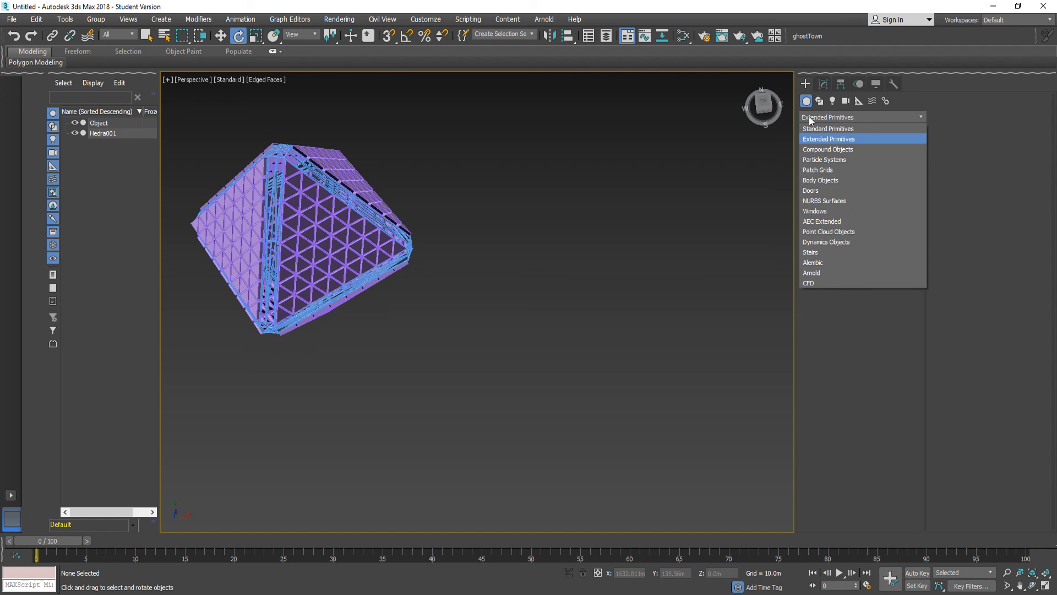
{"action": "left_click", "coordinate": [828, 129]}
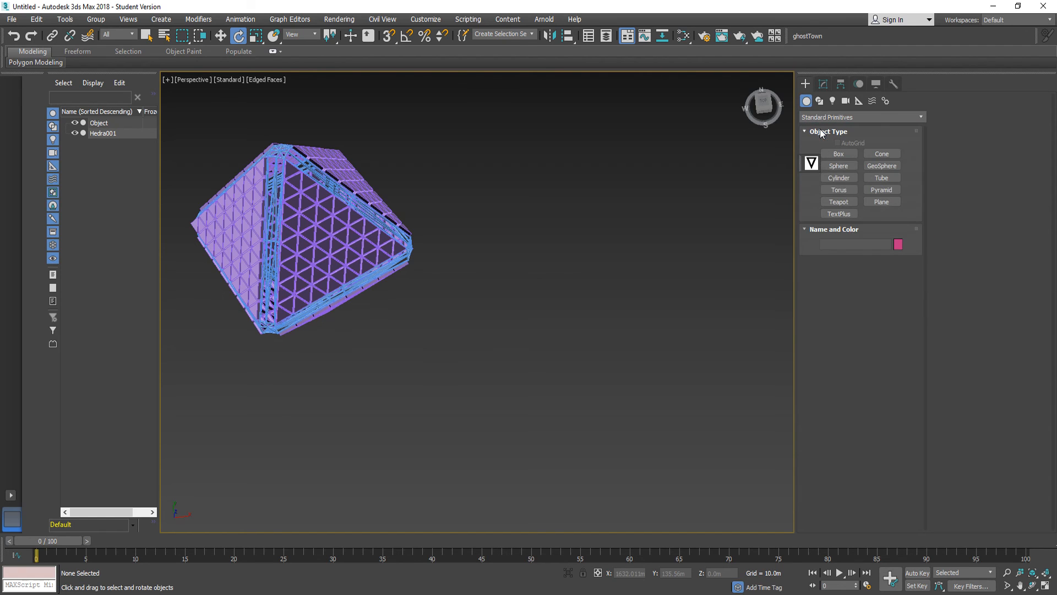
{"action": "left_click", "coordinate": [838, 177]}
{"action": "left_click_drag", "start_coordinate": [485, 366], "coordinate": [545, 364]}
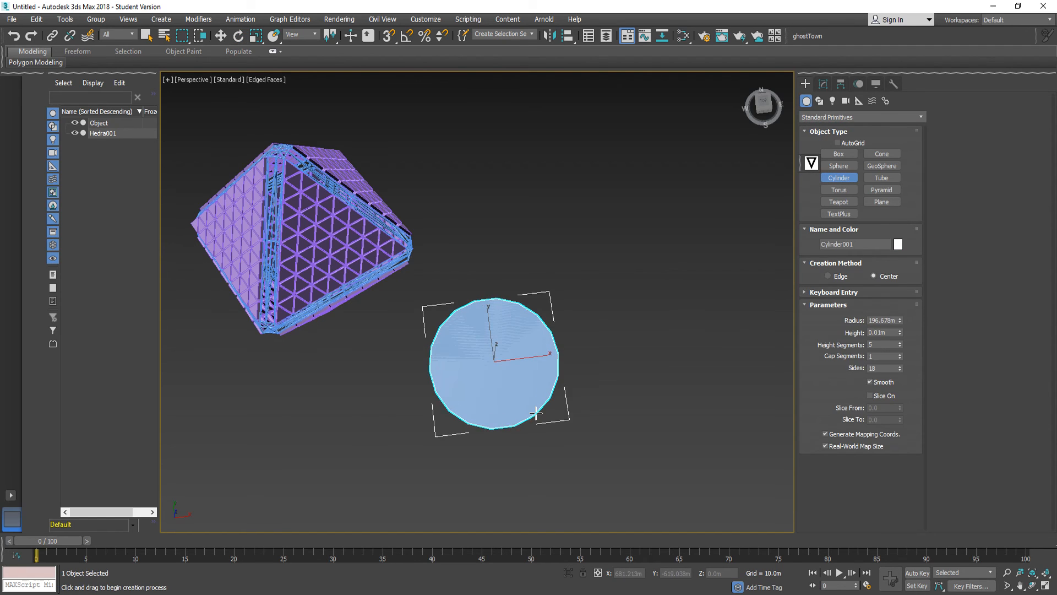
{"action": "left_click", "coordinate": [596, 386]}
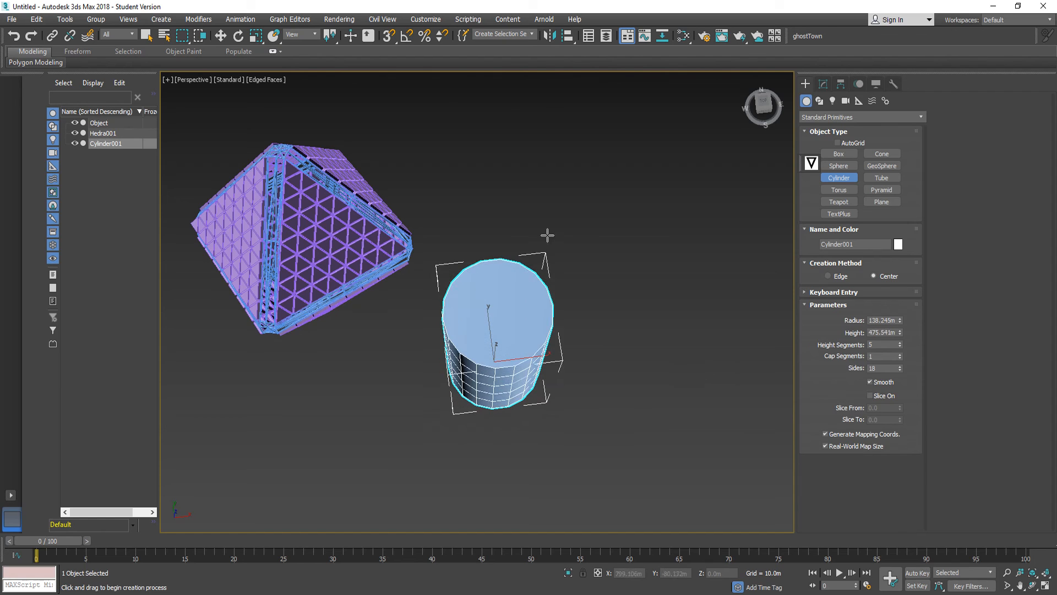
{"action": "middle_click_drag", "start_coordinate": [510, 344], "coordinate": [520, 285], "text": "alt"}
{"action": "middle_click_drag", "start_coordinate": [558, 403], "coordinate": [554, 298]}
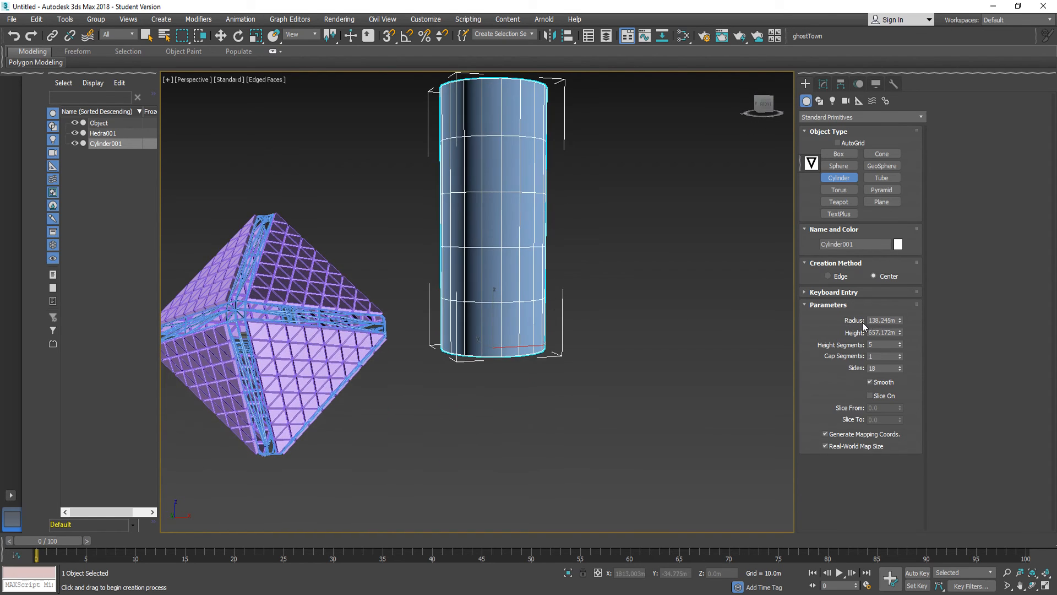
Set the cylinder's height to 600 m and its radius to 100 m.
{"action": "left_click", "coordinate": [872, 331]}
{"action": "type", "text": "600"}
{"action": "key", "text": "Return"}
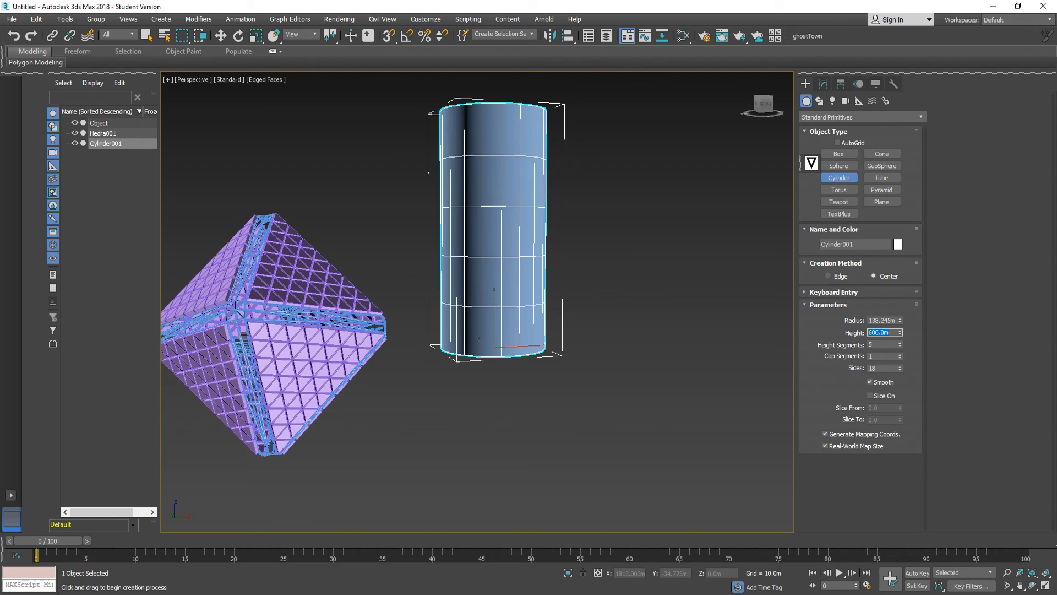
{"action": "left_click", "coordinate": [882, 319]}
{"action": "type", "text": "100"}
{"action": "key", "text": "Return"}
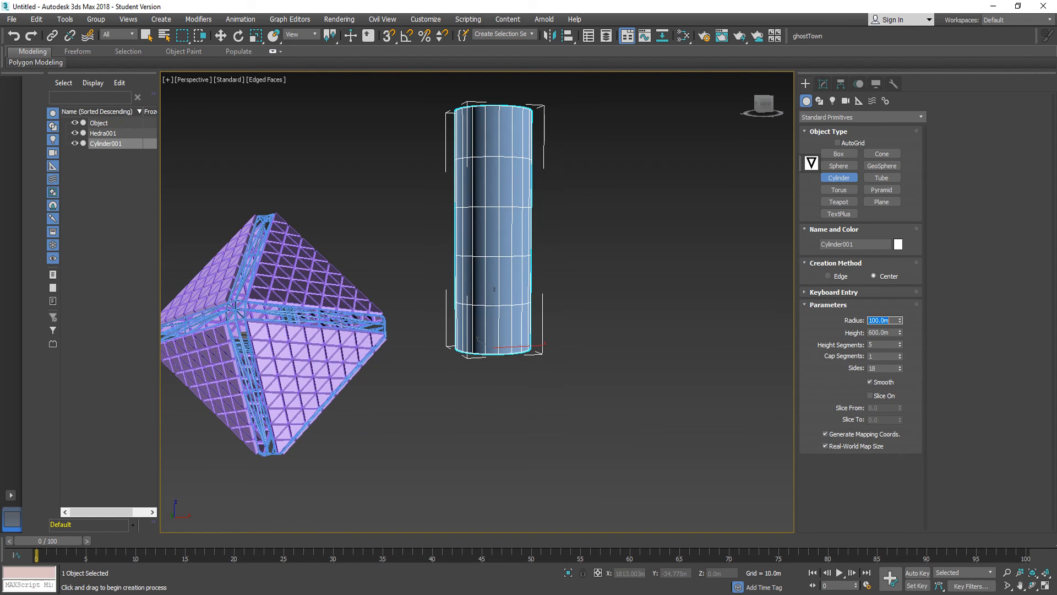
Try 20 height segments on the cylinder.
{"action": "left_click", "coordinate": [874, 345]}
{"action": "key", "text": "Return"}
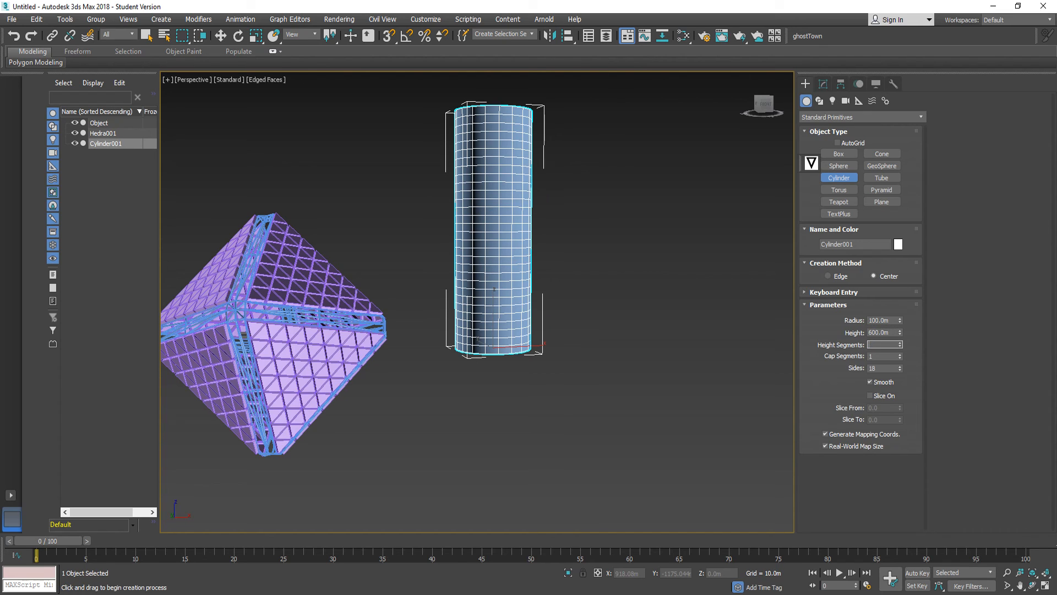
{"action": "type", "text": "20"}
{"action": "key", "text": "Return"}
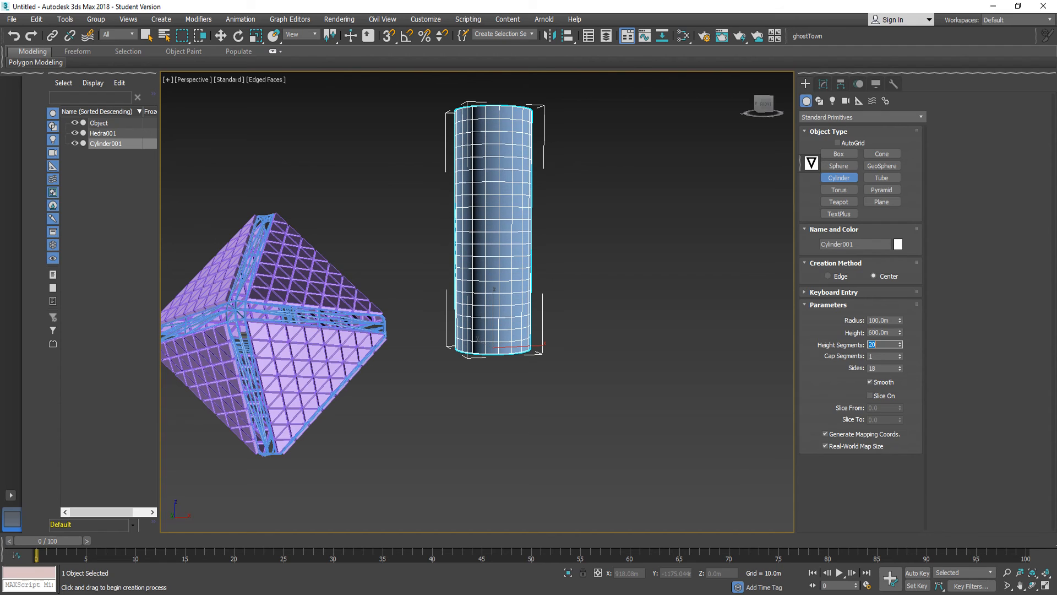
Set both the height segments and the sides of the cylinder to 15.
{"action": "type", "text": "15"}
{"action": "key", "text": "Return"}
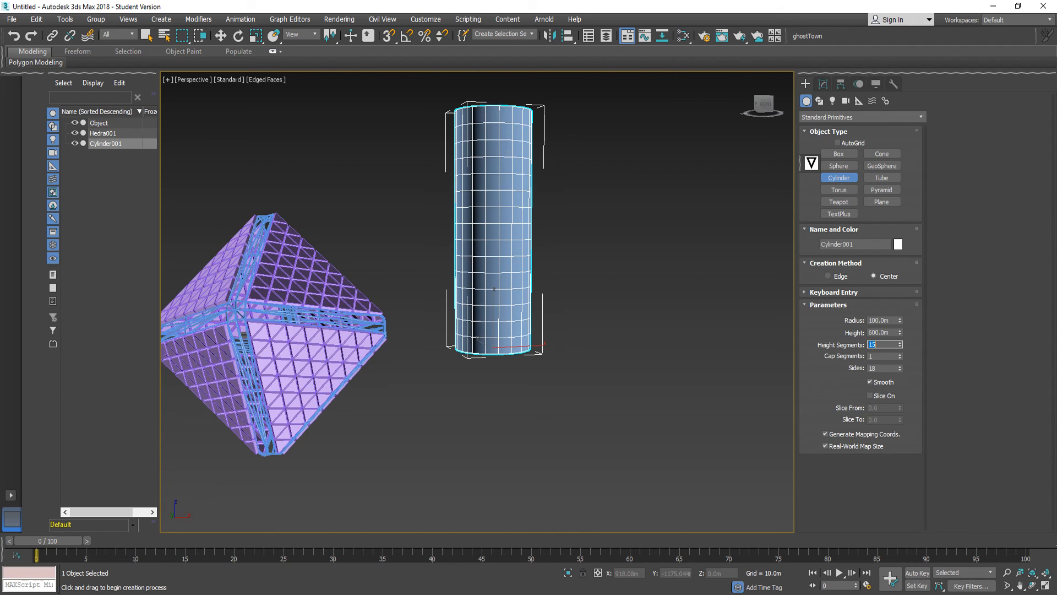
{"action": "double_click", "coordinate": [881, 367]}
{"action": "key", "text": "Return"}
{"action": "middle_click_drag", "start_coordinate": [550, 301], "coordinate": [521, 300], "text": "alt"}
{"action": "key", "text": "alt+Tab"}
{"action": "key", "text": "alt+Tab"}
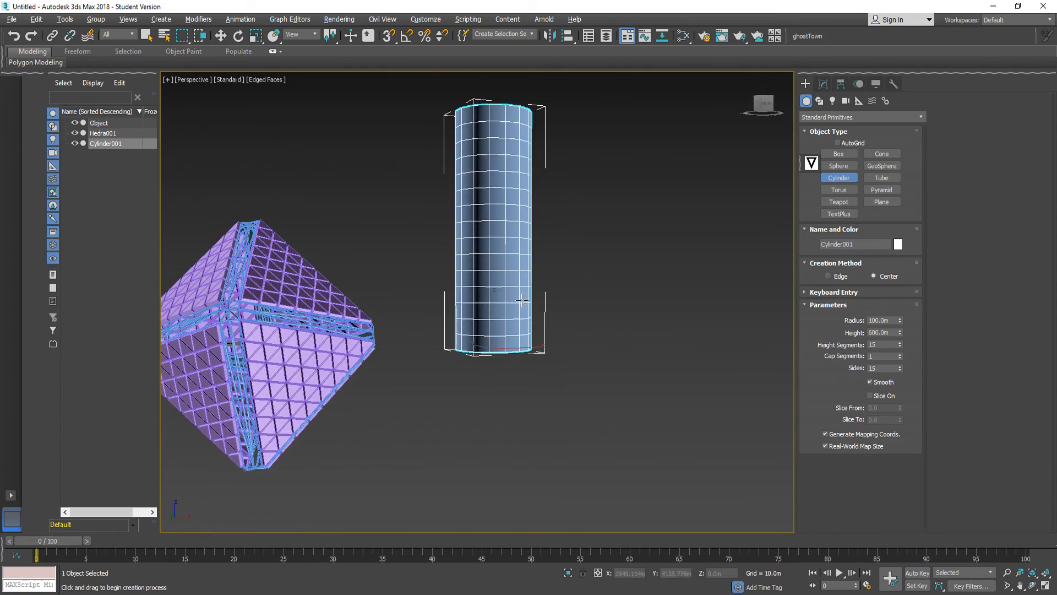
{"action": "scroll", "coordinate": [461, 133], "scroll_direction": "up", "scroll_amount": 4}
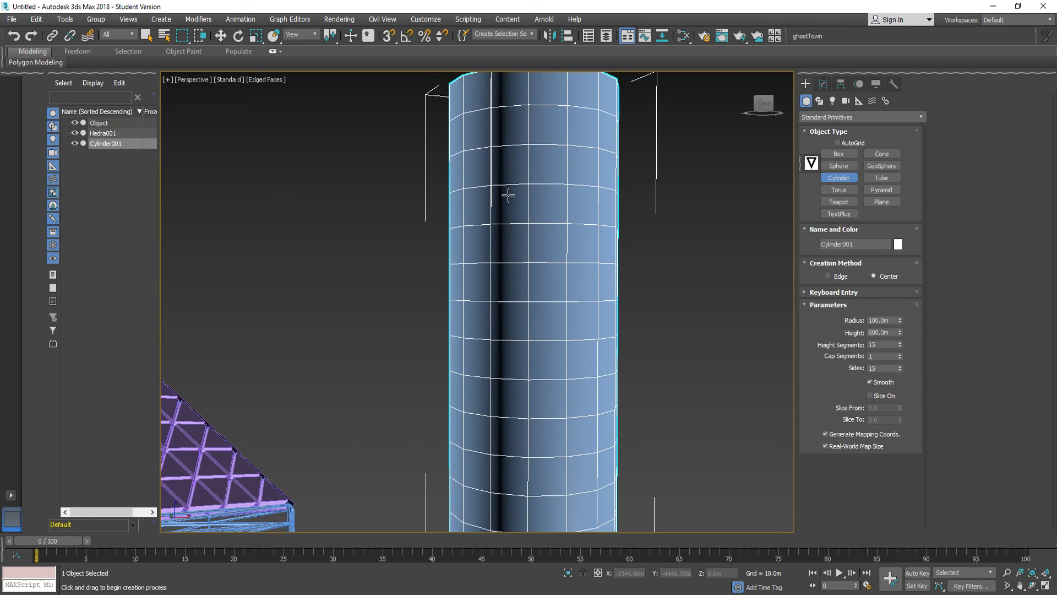
{"action": "left_click", "coordinate": [815, 117]}
{"action": "left_click", "coordinate": [814, 118]}
{"action": "left_click", "coordinate": [823, 83]}
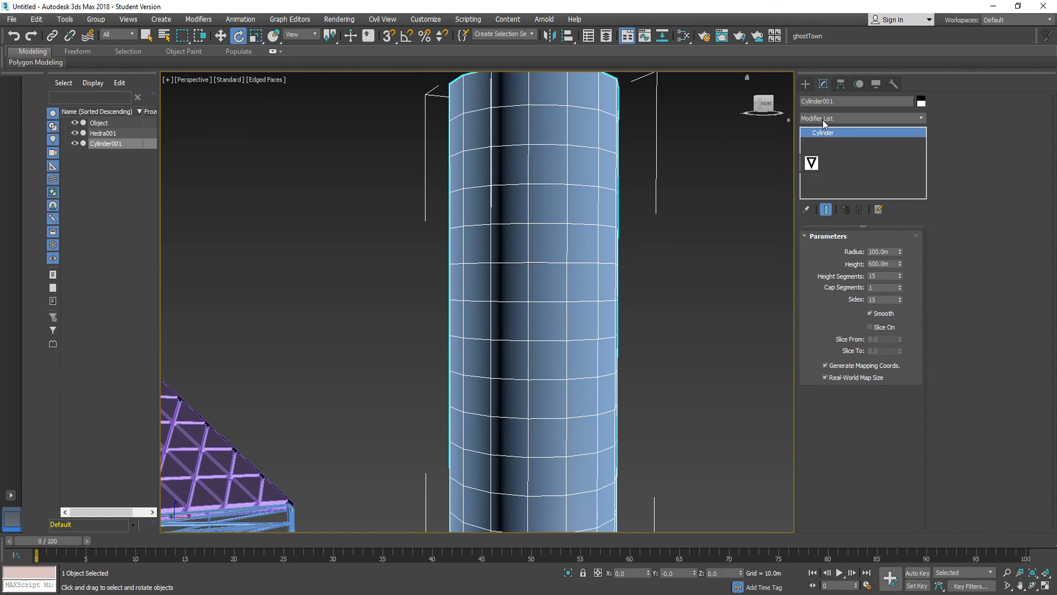
{"action": "left_click", "coordinate": [822, 119]}
{"action": "left_click", "coordinate": [823, 119]}
{"action": "left_click", "coordinate": [823, 119]}
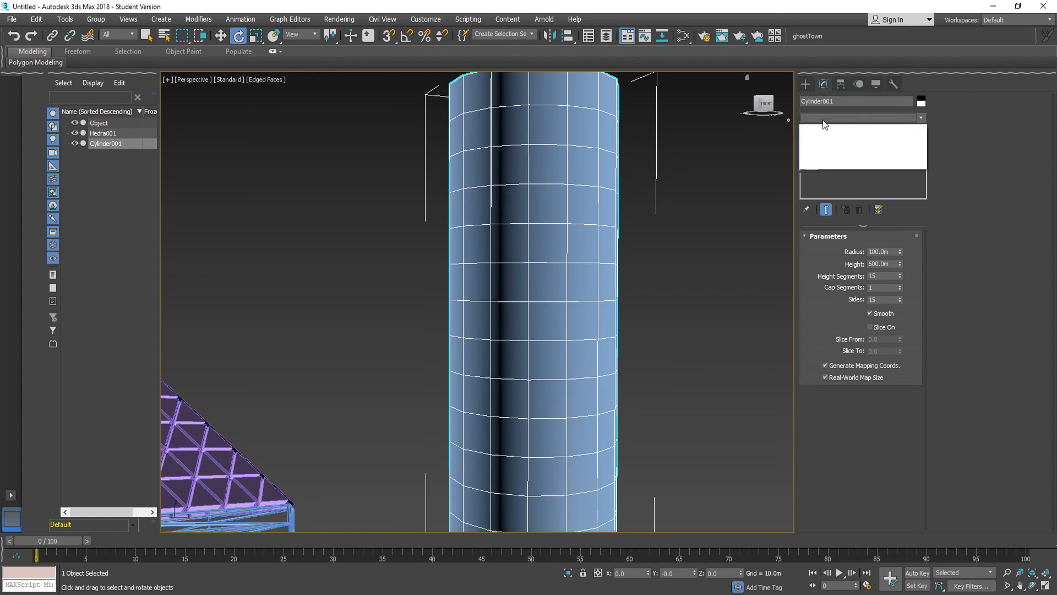
{"action": "left_click", "coordinate": [600, 341]}
{"action": "scroll", "coordinate": [541, 317], "scroll_direction": "down", "scroll_amount": 6}
{"action": "middle_click_drag", "start_coordinate": [555, 343], "coordinate": [605, 354], "text": "alt"}
{"action": "scroll", "coordinate": [608, 357], "scroll_direction": "up", "scroll_amount": 5}
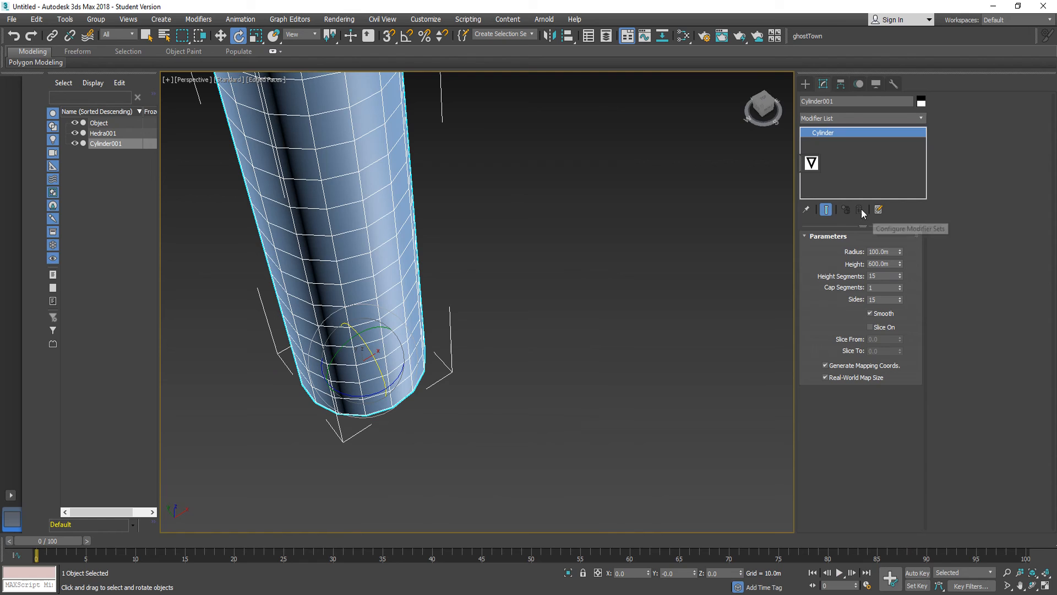
{"action": "left_click", "coordinate": [806, 84]}
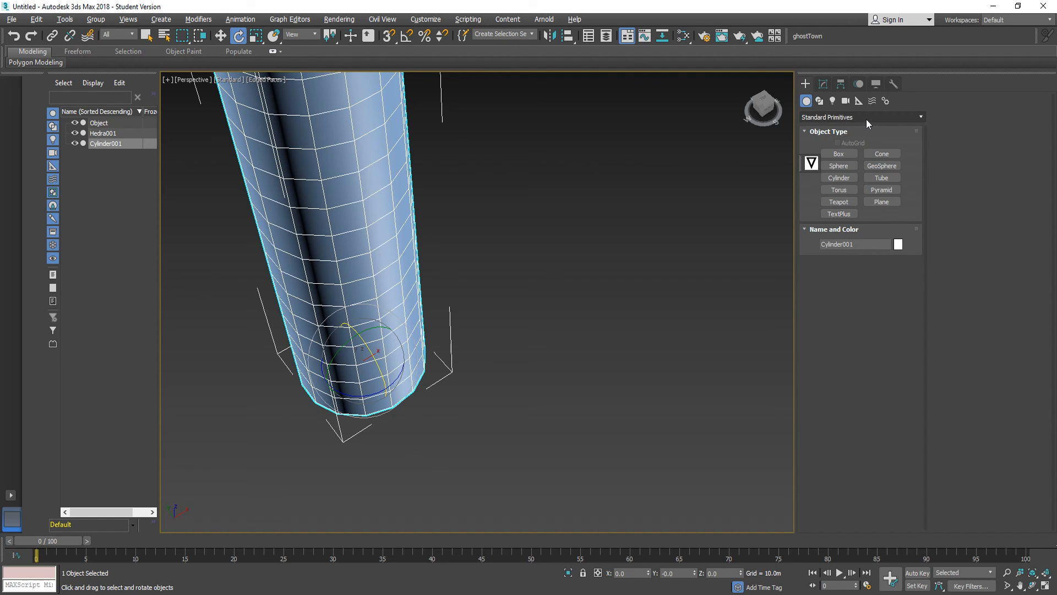
{"action": "left_click", "coordinate": [812, 118]}
{"action": "left_click", "coordinate": [814, 145]}
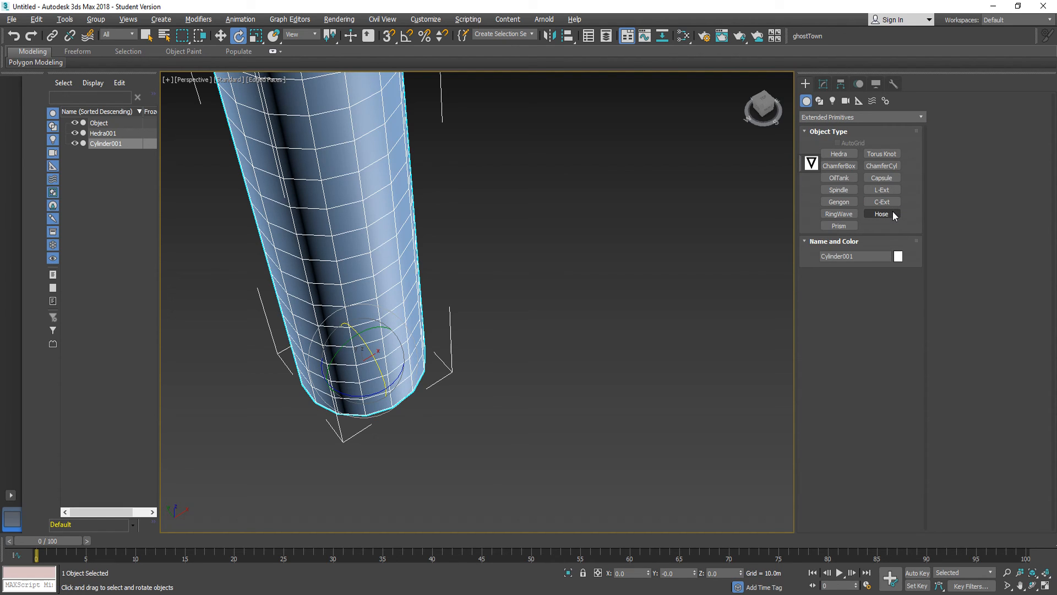
{"action": "left_click", "coordinate": [865, 115]}
{"action": "left_click", "coordinate": [848, 133]}
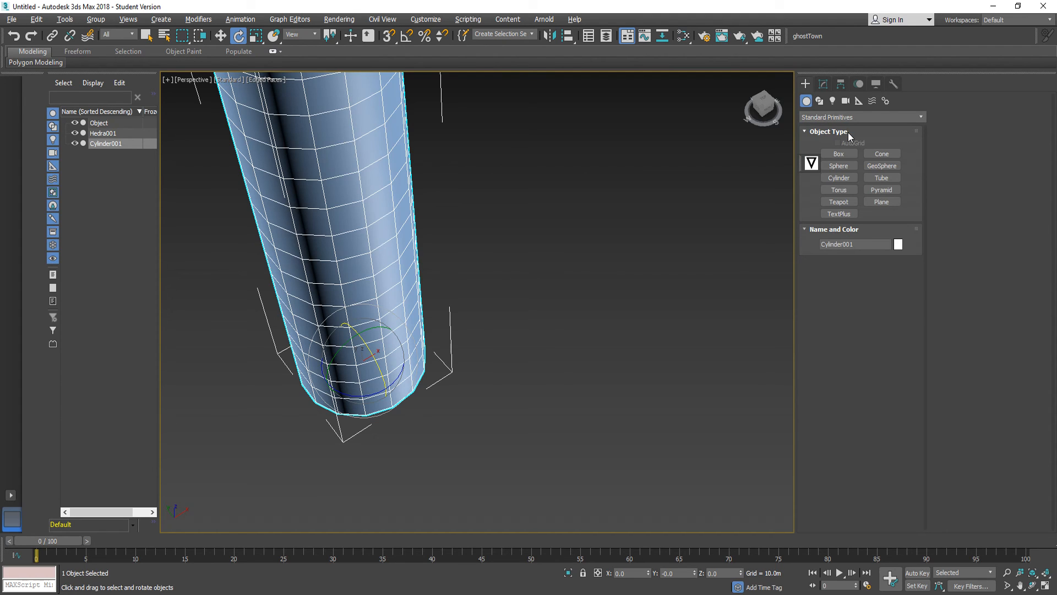
{"action": "left_click", "coordinate": [838, 177]}
{"action": "left_click_drag", "start_coordinate": [651, 391], "coordinate": [685, 414]}
{"action": "right_click", "coordinate": [683, 361]}
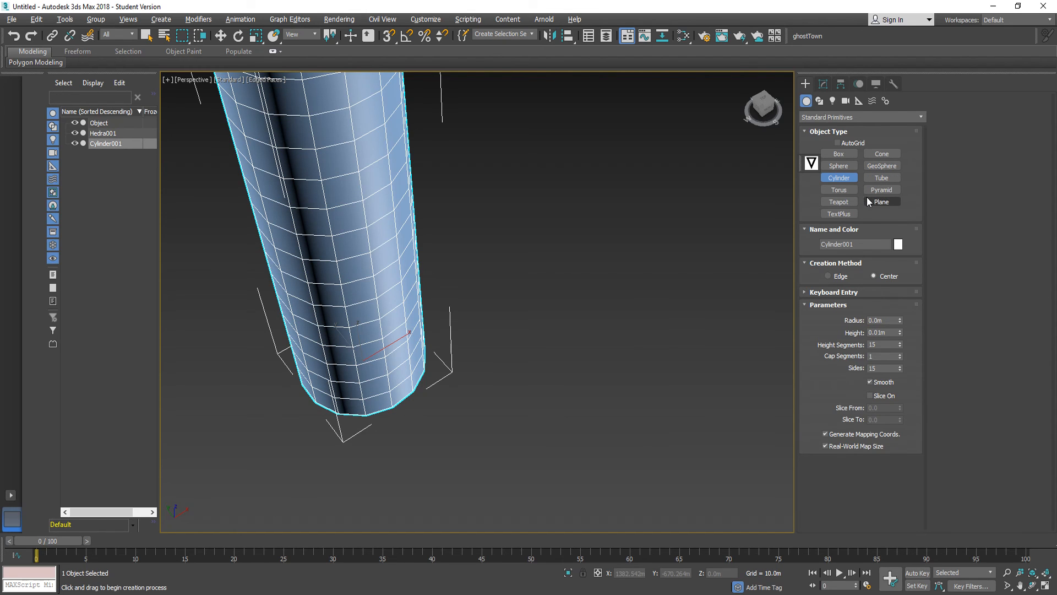
{"action": "left_click", "coordinate": [839, 189]}
{"action": "left_click_drag", "start_coordinate": [647, 383], "coordinate": [684, 404]}
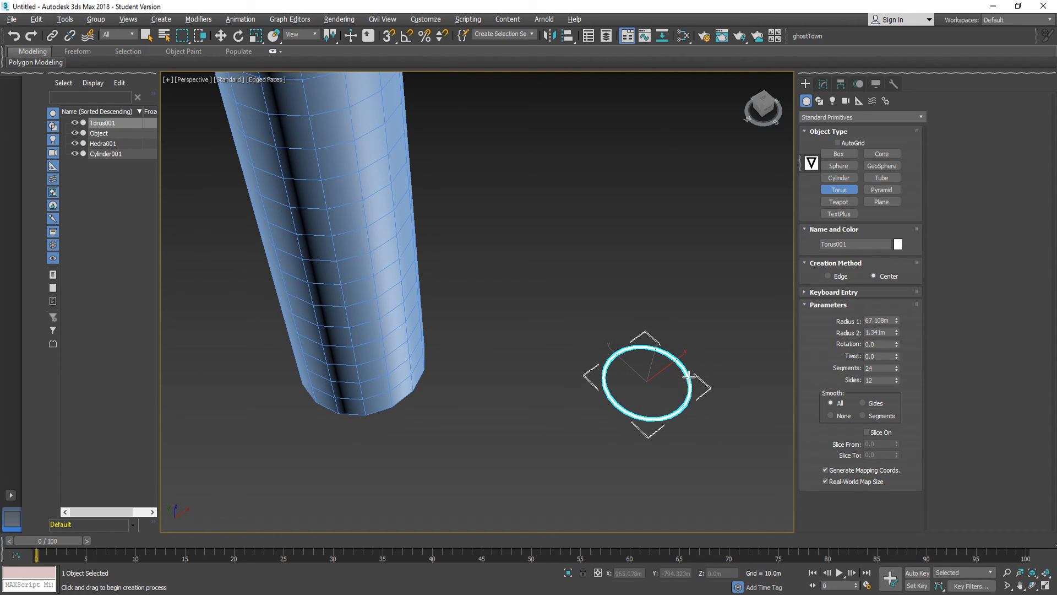
{"action": "scroll", "coordinate": [691, 388], "scroll_direction": "up", "scroll_amount": 8}
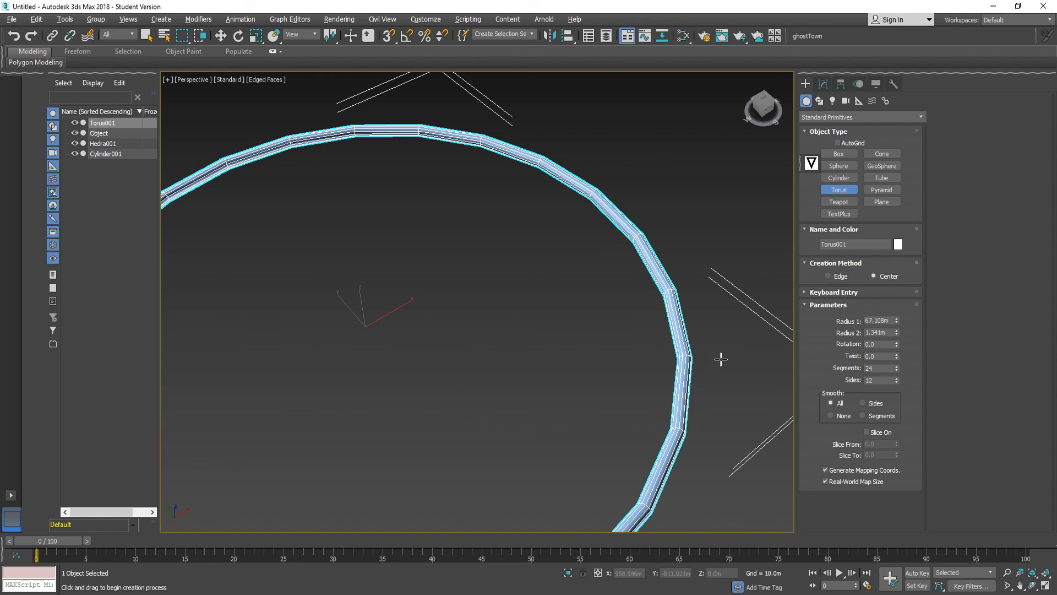
{"action": "key", "text": "e"}
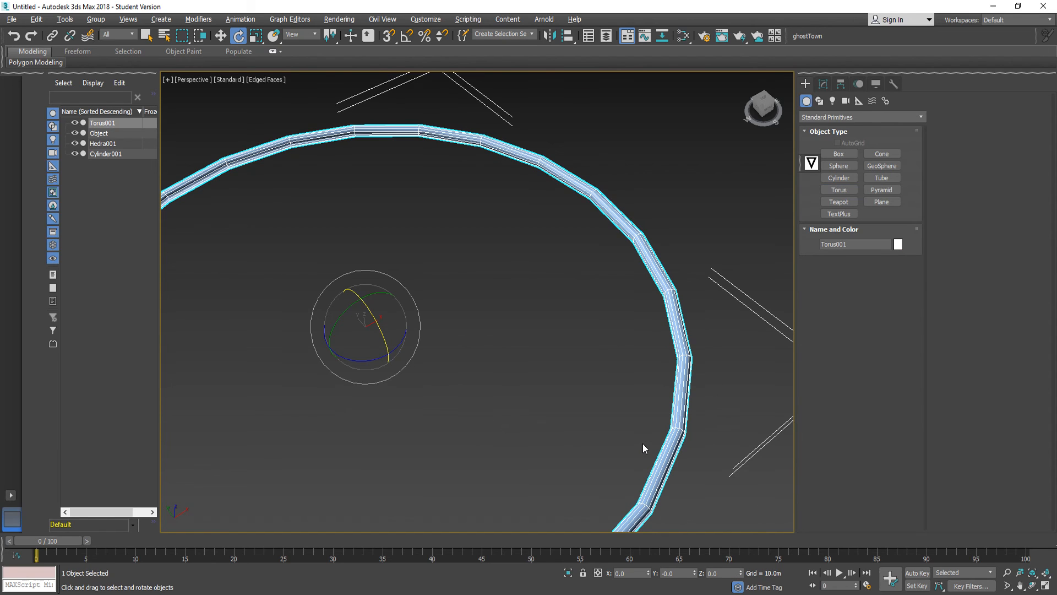
{"action": "key", "text": "Delete"}
{"action": "left_click", "coordinate": [854, 119]}
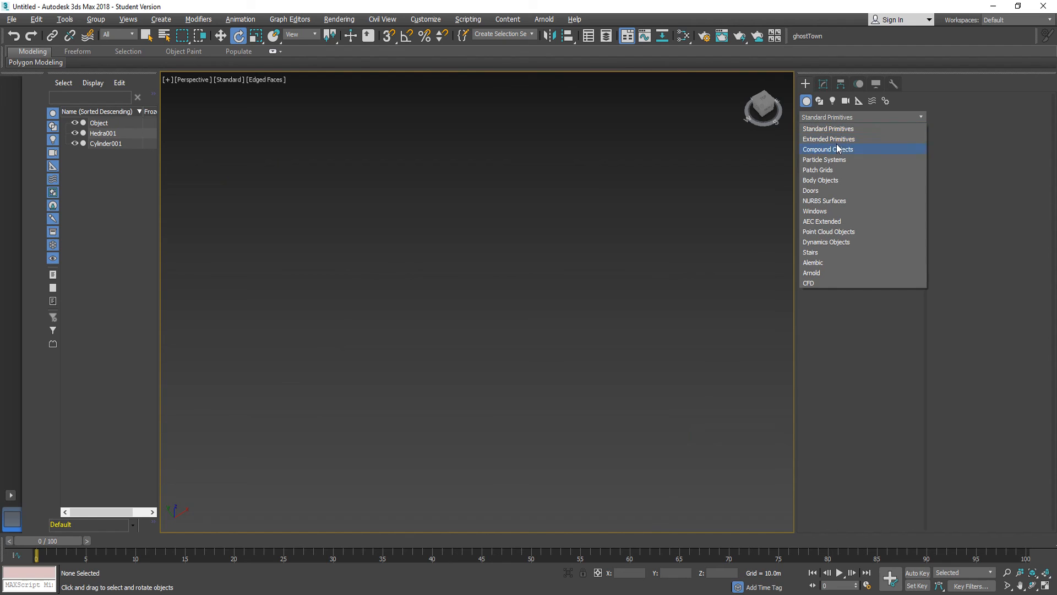
{"action": "left_click", "coordinate": [837, 143]}
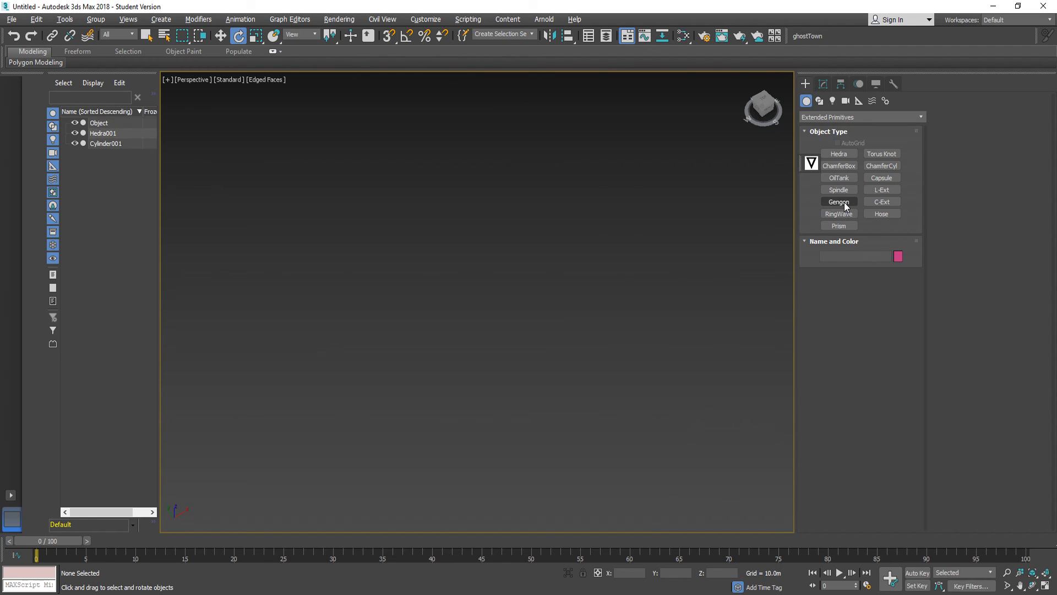
{"action": "left_click", "coordinate": [881, 213]}
{"action": "left_click_drag", "start_coordinate": [427, 377], "coordinate": [567, 420]}
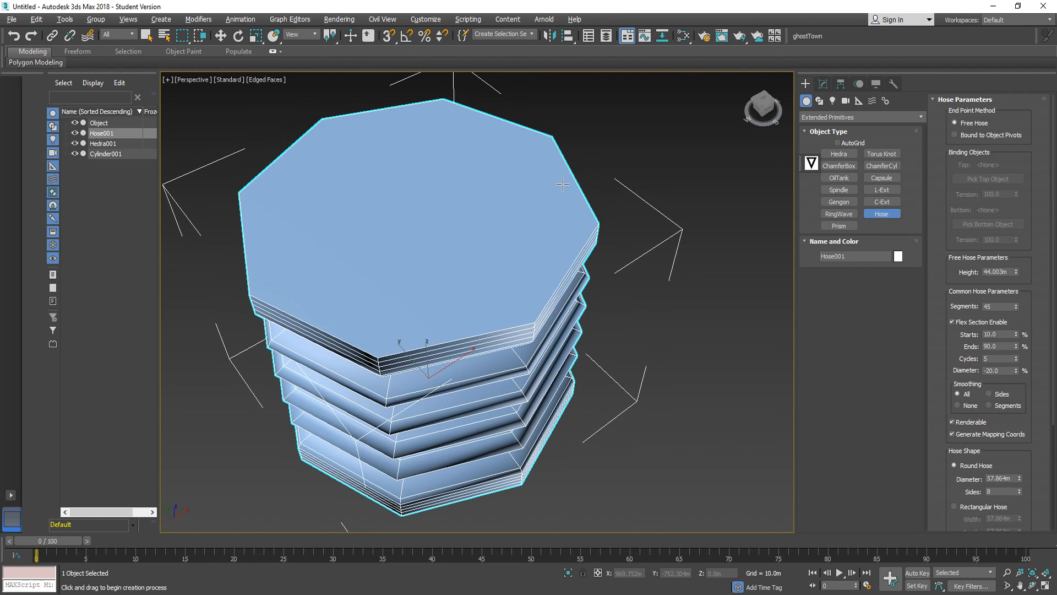
{"action": "right_click", "coordinate": [563, 184]}
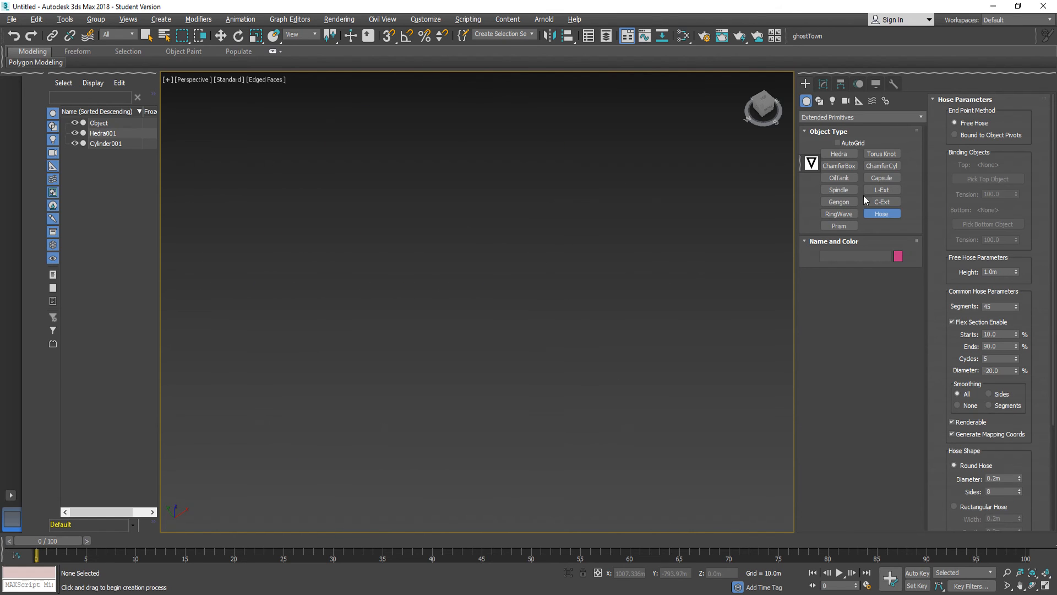
{"action": "left_click", "coordinate": [881, 178]}
Switch to the second 3ds Max window and open the recent file Video 5.max without saving the current scene.
{"action": "key", "text": "alt+Tab"}
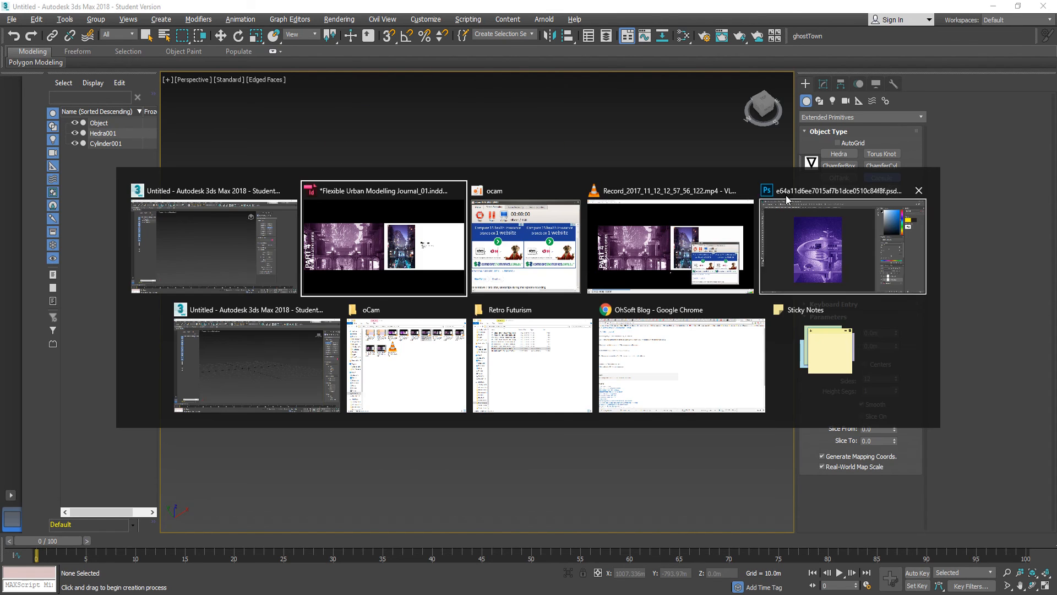
{"action": "left_click", "coordinate": [234, 399]}
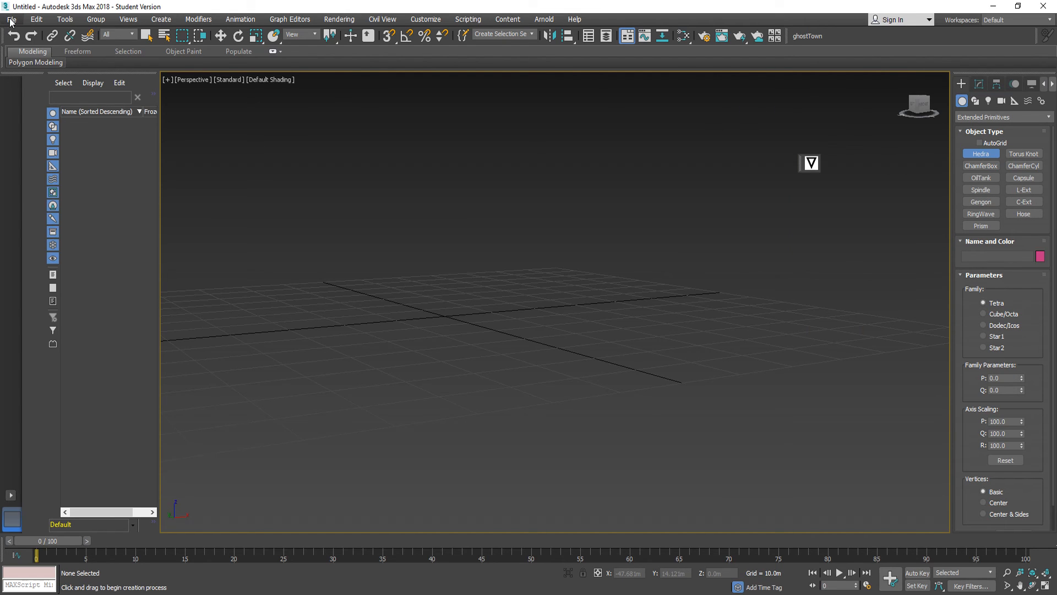
{"action": "left_click", "coordinate": [11, 19]}
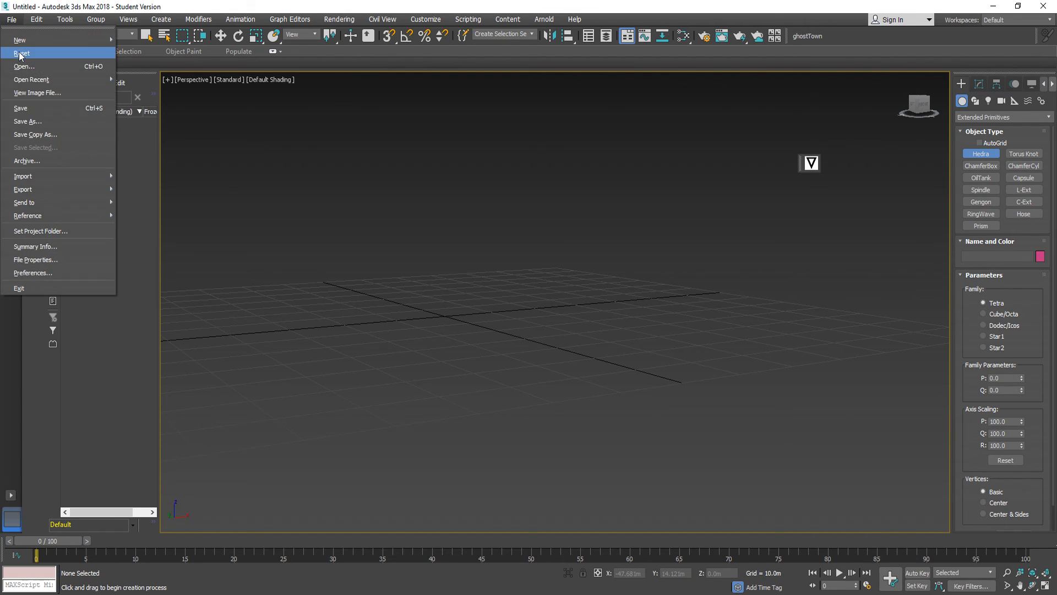
{"action": "mouse_move", "coordinate": [20, 82]}
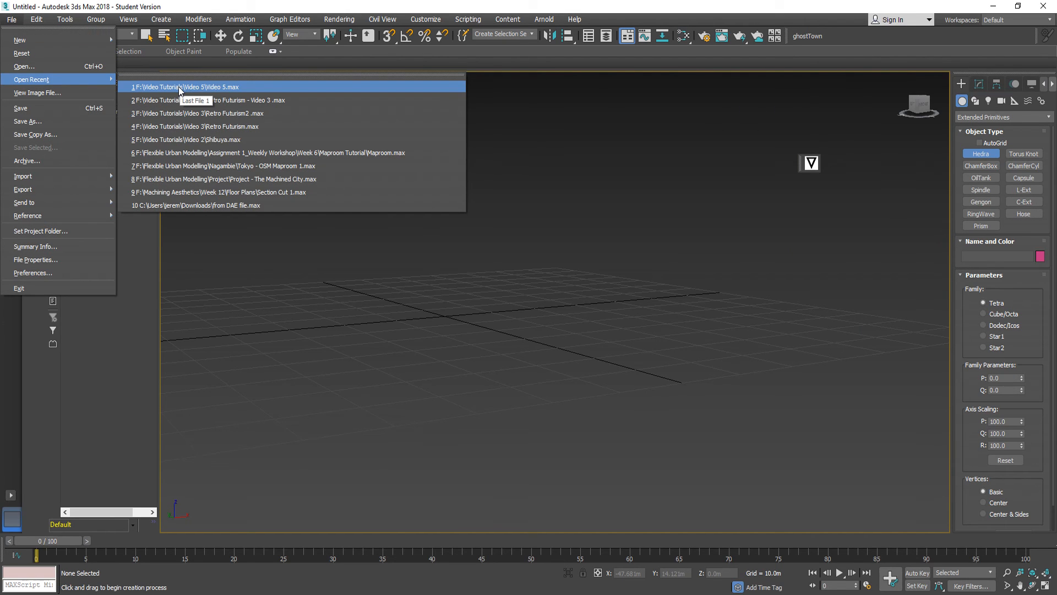
{"action": "left_click", "coordinate": [178, 87]}
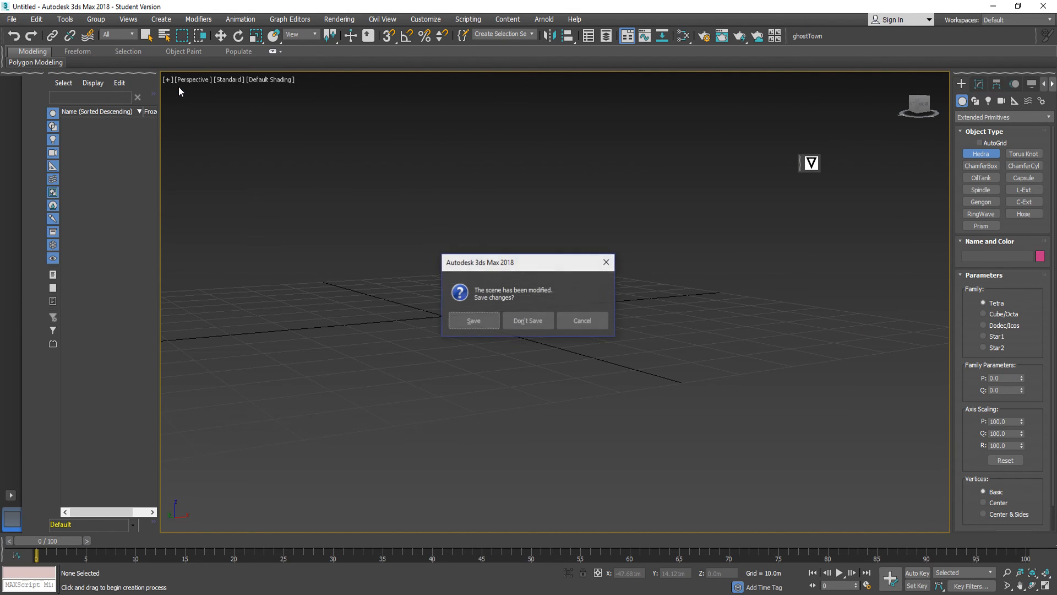
{"action": "left_click", "coordinate": [516, 323]}
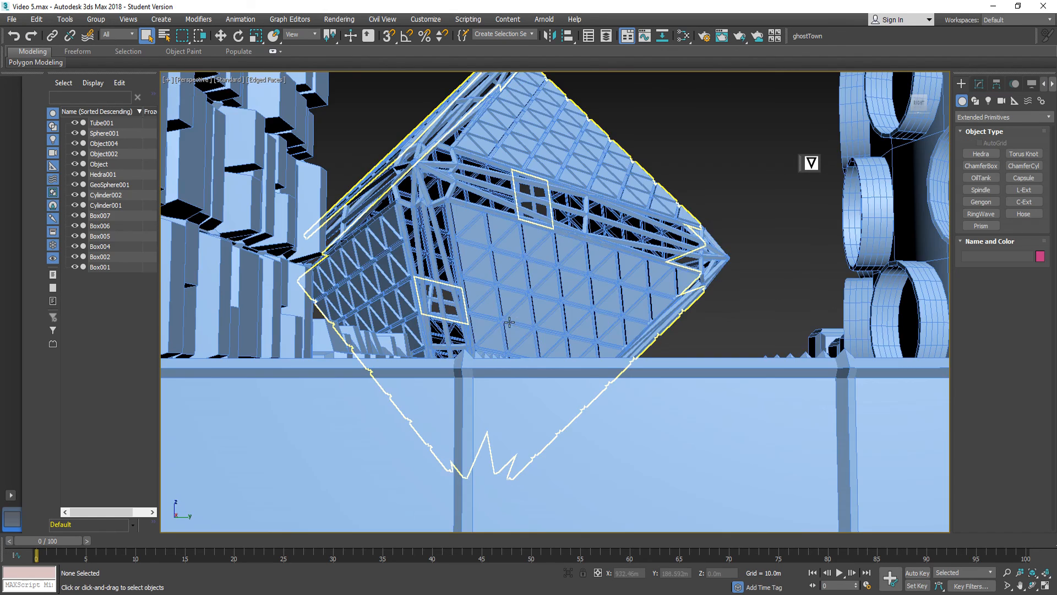
Examine the parameters of the small tube beside the sphere in the reference scene, and return to the untitled scene with the hedra.
{"action": "scroll", "coordinate": [517, 323], "scroll_direction": "down", "scroll_amount": 8}
{"action": "middle_click_drag", "start_coordinate": [517, 314], "coordinate": [581, 352], "text": "alt"}
{"action": "left_click", "coordinate": [583, 322]}
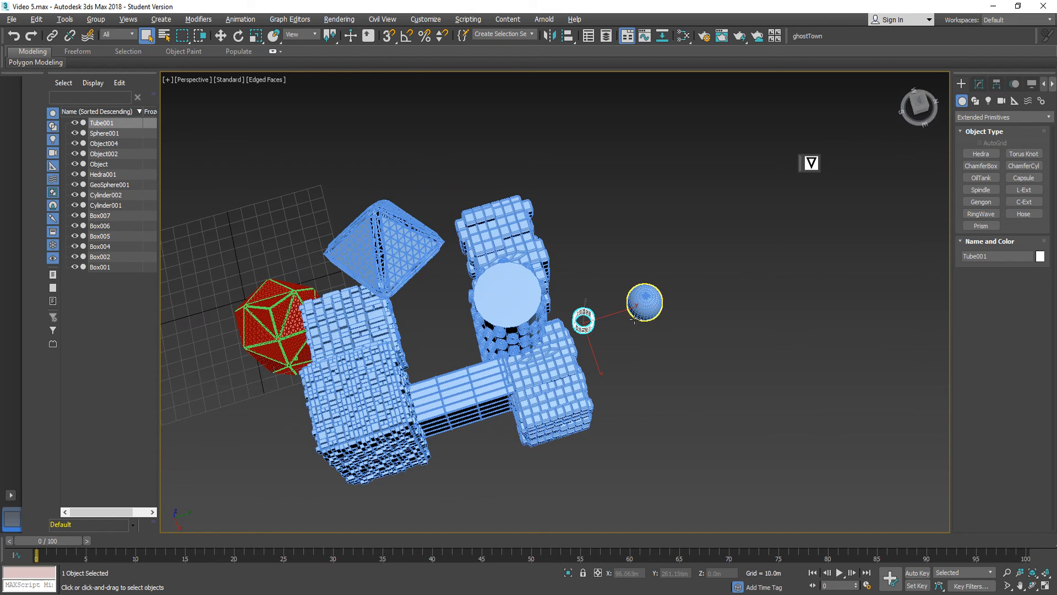
{"action": "scroll", "coordinate": [628, 325], "scroll_direction": "up", "scroll_amount": 4}
{"action": "left_click", "coordinate": [979, 84]}
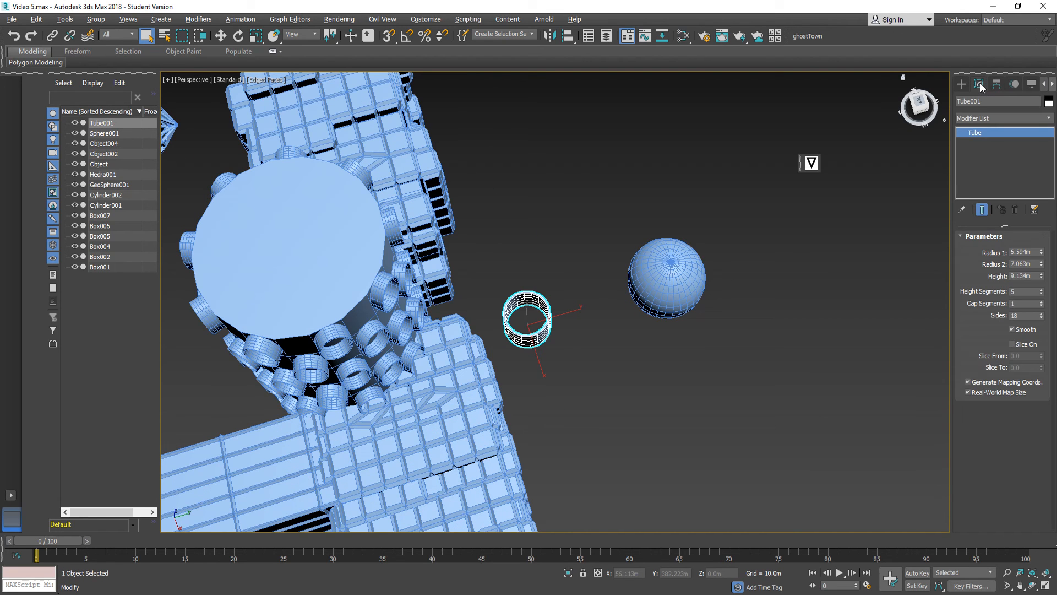
{"action": "key", "text": "alt+Tab"}
{"action": "key", "text": "alt+Tab"}
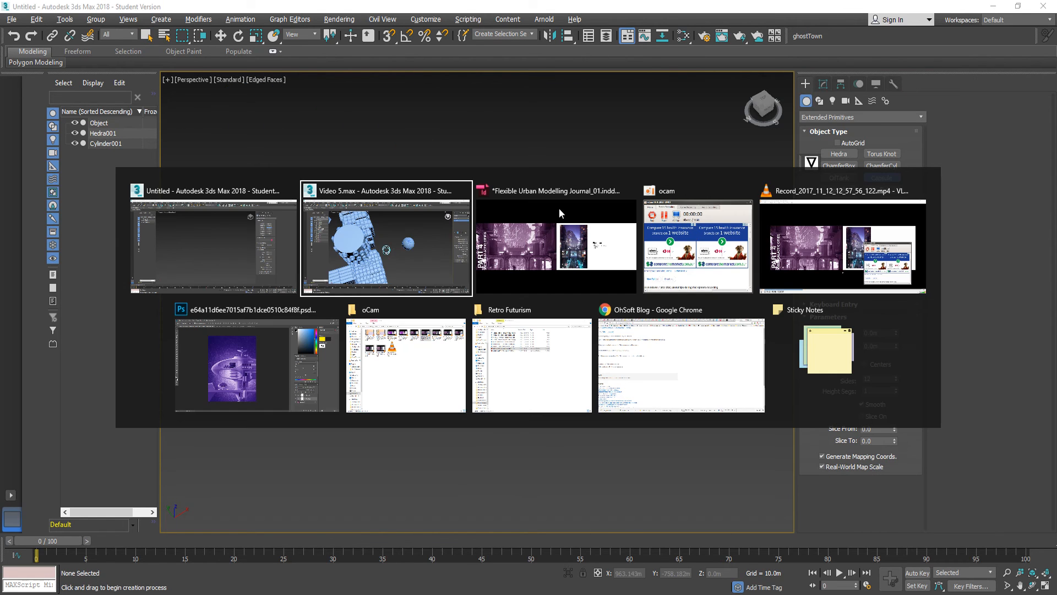
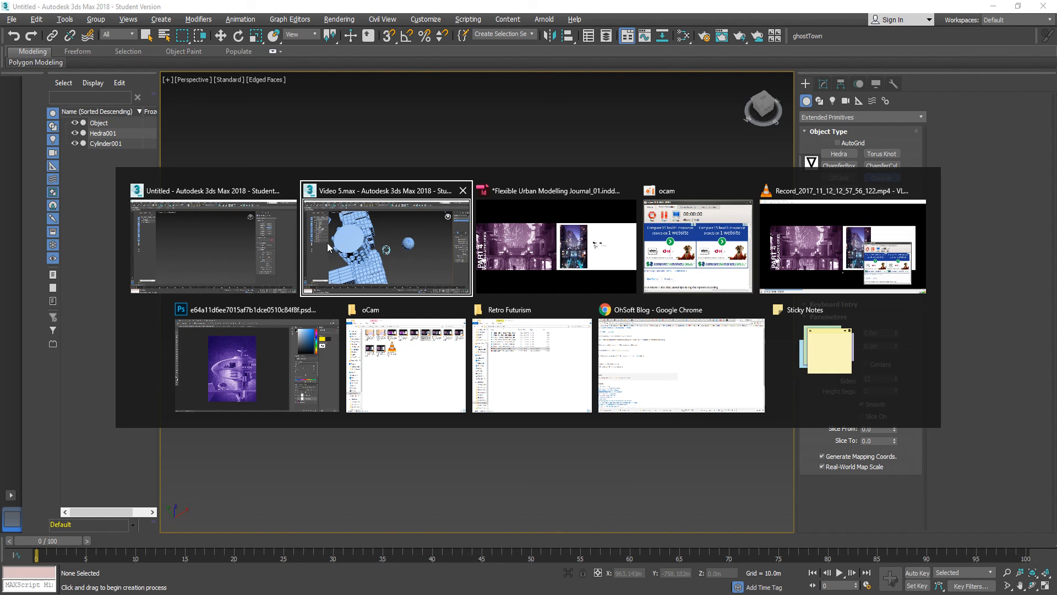
{"action": "left_click", "coordinate": [271, 257]}
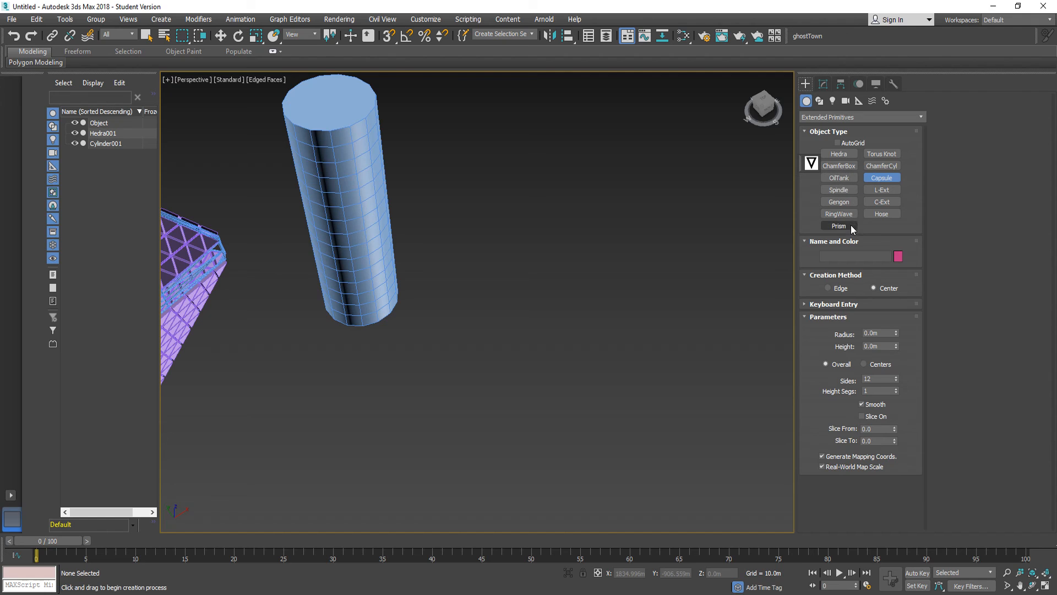
Create a standard tube near the cylinder's base, about 29 m outer radius, 28 m inner radius and 23 m high.
{"action": "left_click", "coordinate": [860, 117]}
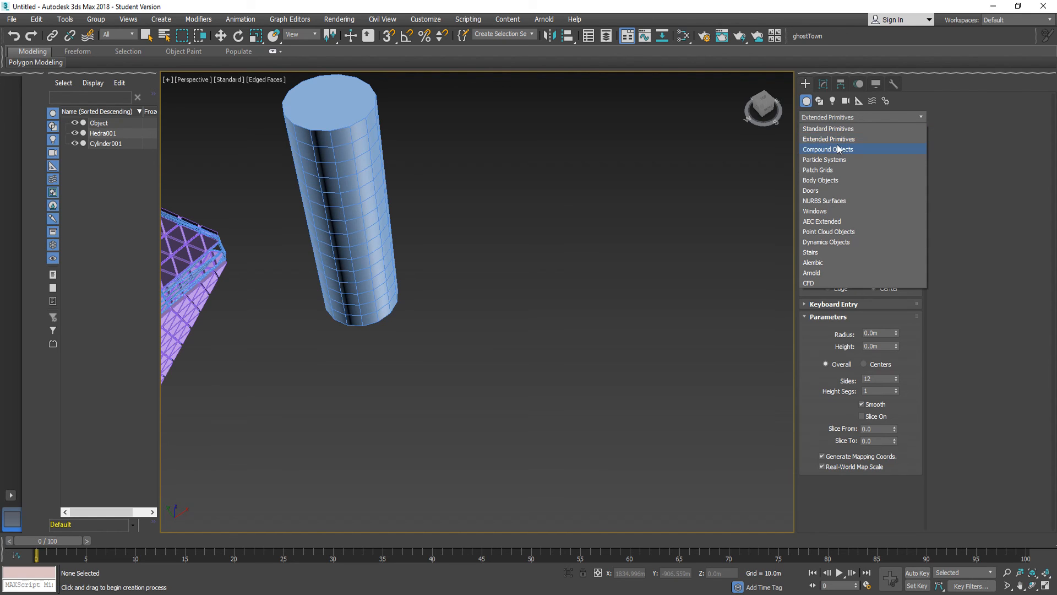
{"action": "left_click", "coordinate": [836, 145]}
{"action": "left_click", "coordinate": [839, 117]}
{"action": "left_click", "coordinate": [835, 125]}
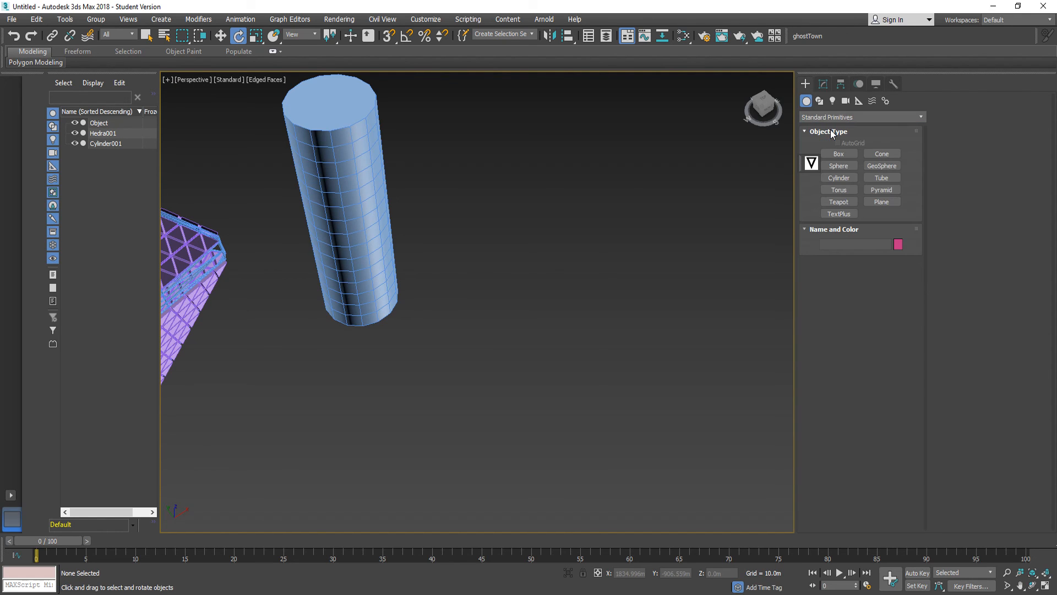
{"action": "left_click", "coordinate": [881, 177]}
{"action": "mouse_move", "coordinate": [376, 374]}
{"action": "left_mouse_down"}
{"action": "mouse_move", "coordinate": [396, 383]}
{"action": "mouse_move", "coordinate": [384, 382]}
{"action": "left_mouse_up"}
{"action": "scroll", "coordinate": [375, 375], "scroll_direction": "up", "scroll_amount": 5}
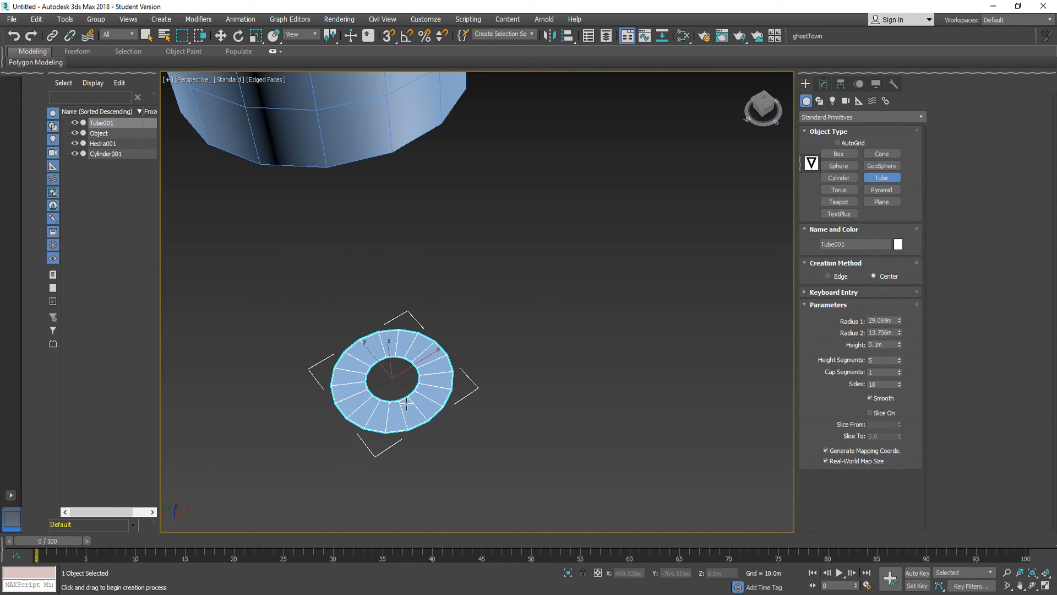
{"action": "scroll", "coordinate": [429, 415], "scroll_direction": "up", "scroll_amount": 2}
{"action": "left_click", "coordinate": [429, 415]}
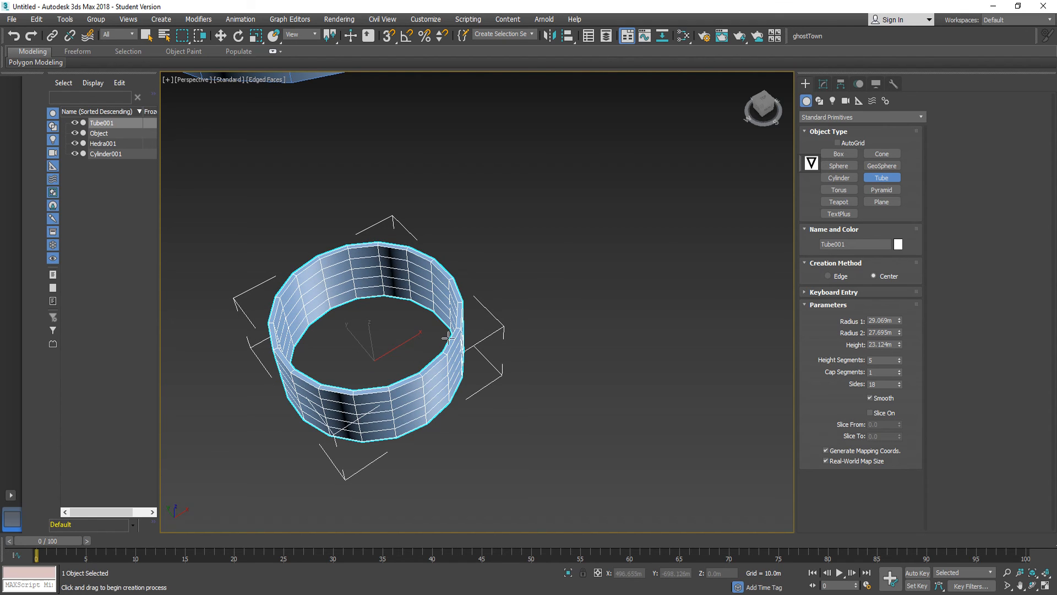
Set the tube's height segments to 1, try 8 sides, and settle on 20 sides.
{"action": "middle_click_drag", "start_coordinate": [447, 336], "coordinate": [464, 376], "text": "alt"}
{"action": "double_click", "coordinate": [869, 361]}
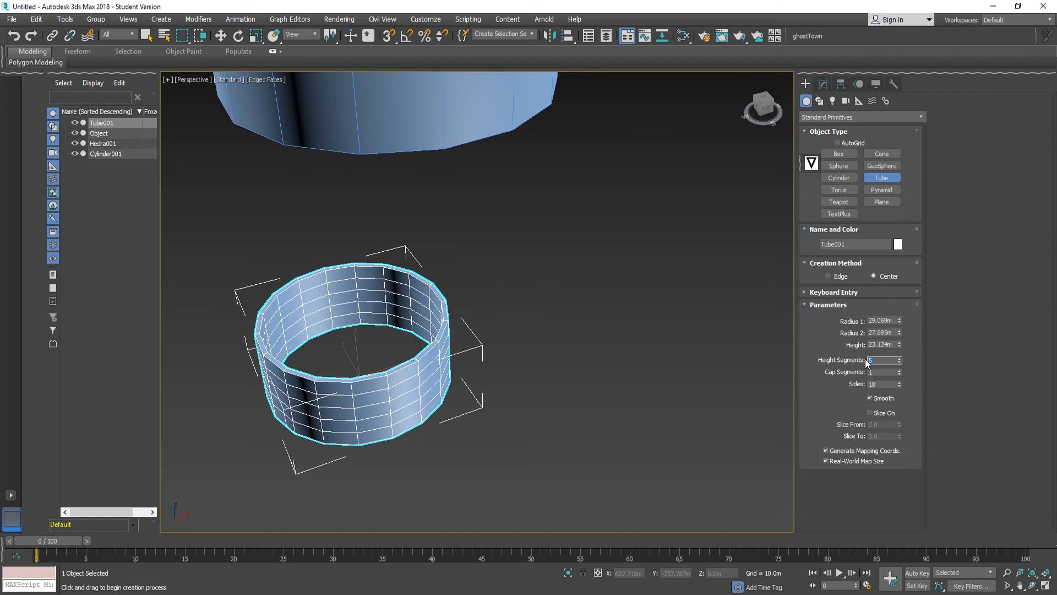
{"action": "type", "text": "1"}
{"action": "double_click", "coordinate": [868, 384]}
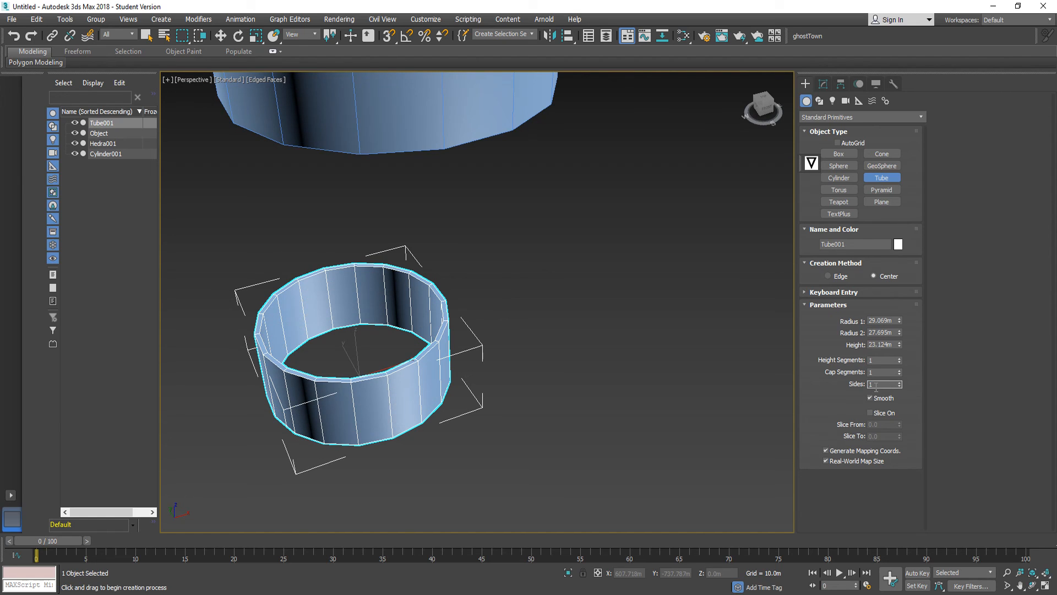
{"action": "type", "text": "8"}
{"action": "key", "text": "Return"}
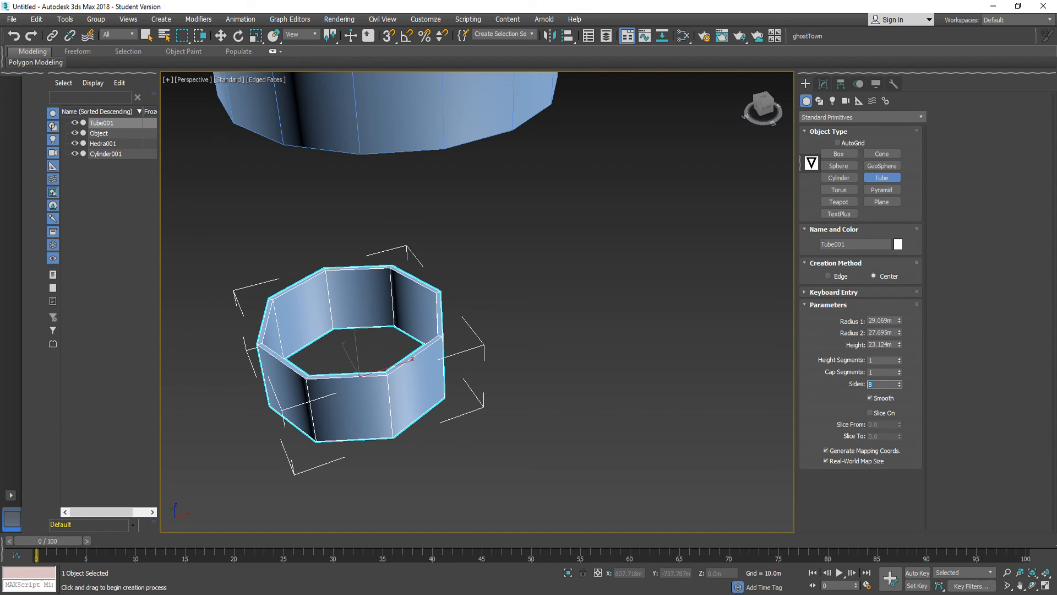
{"action": "type", "text": "20"}
{"action": "key", "text": "Return"}
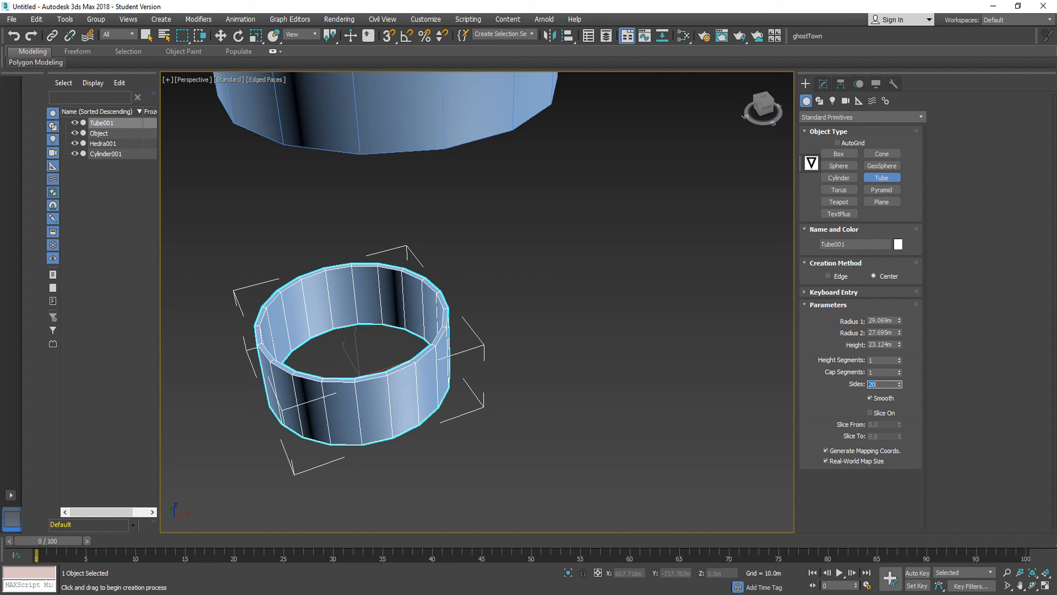
Apply a QuadScatter modifier to the tall cylinder.
{"action": "middle_click_drag", "start_coordinate": [415, 200], "coordinate": [492, 375], "text": "alt"}
{"action": "middle_click_drag", "start_coordinate": [503, 288], "coordinate": [569, 452]}
{"action": "left_click", "coordinate": [654, 398]}
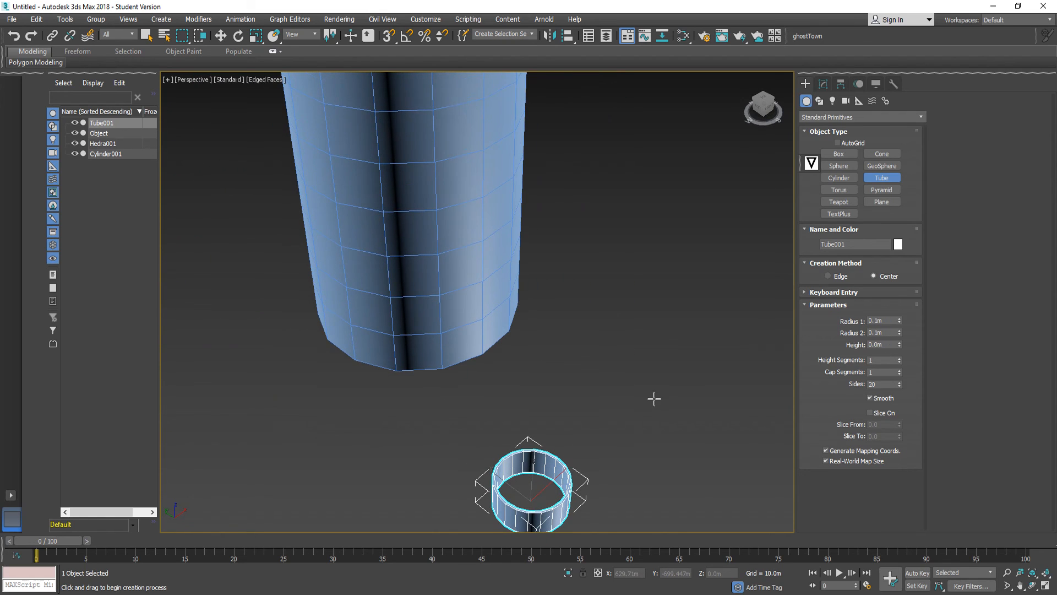
{"action": "left_click", "coordinate": [147, 36]}
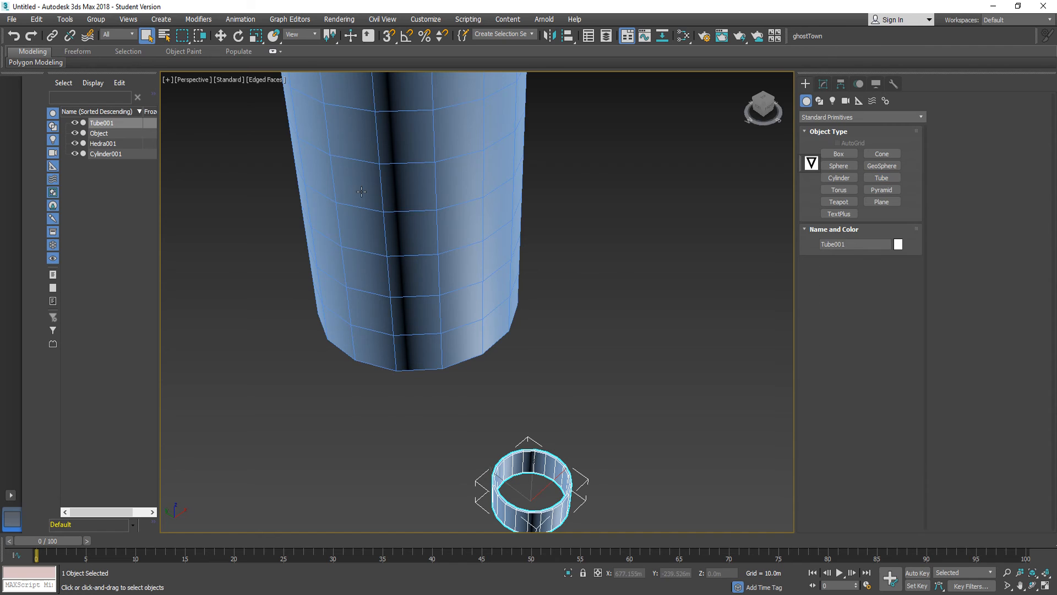
{"action": "left_click", "coordinate": [360, 192]}
{"action": "middle_click_drag", "start_coordinate": [580, 392], "coordinate": [719, 199], "text": "alt"}
{"action": "left_click", "coordinate": [825, 84]}
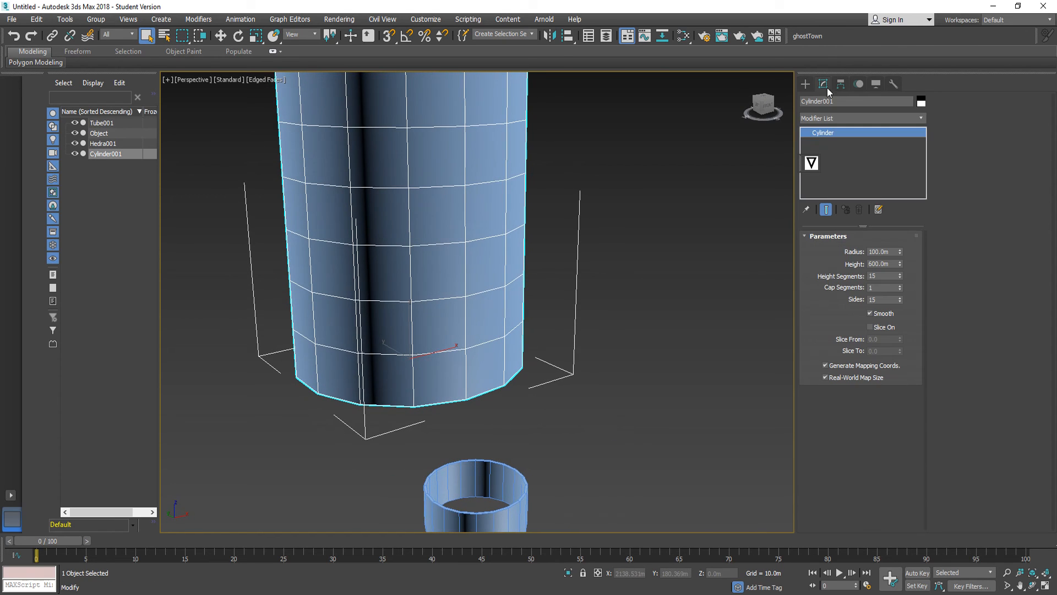
{"action": "left_click", "coordinate": [829, 117]}
{"action": "scroll", "coordinate": [829, 118], "scroll_direction": "down", "scroll_amount": 5}
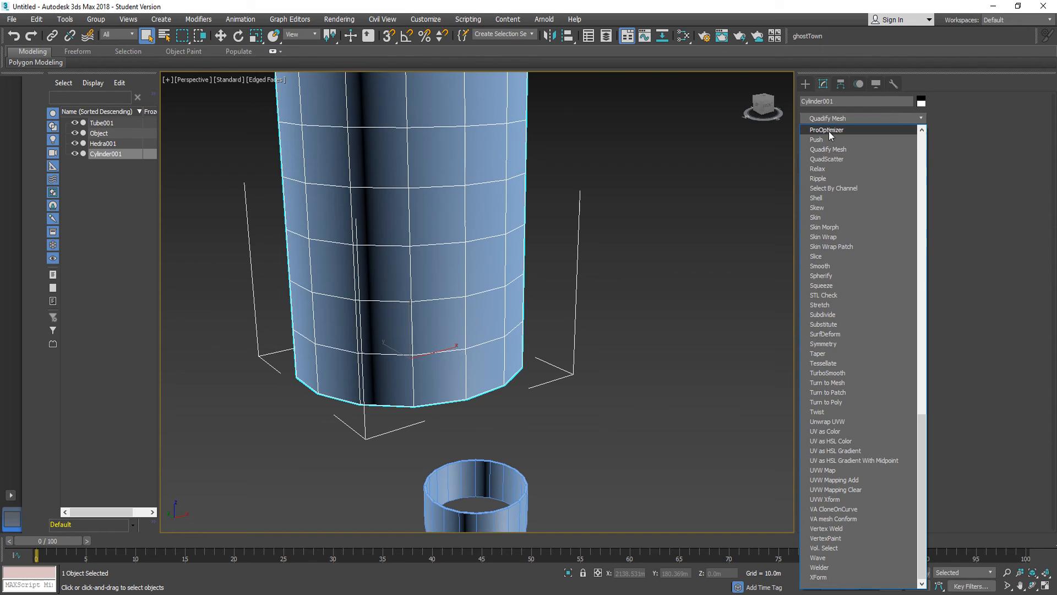
{"action": "left_click", "coordinate": [828, 157]}
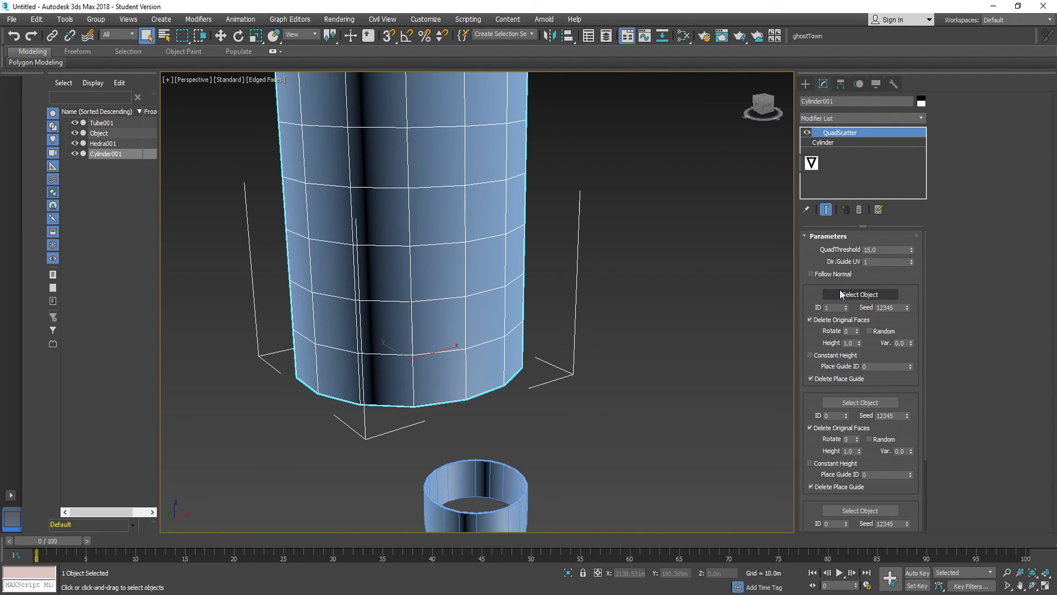
Scatter the small tube over the cylinder's side faces by picking it as the first QuadScatter object with ID 3.
{"action": "left_click", "coordinate": [860, 294]}
{"action": "left_click", "coordinate": [435, 510]}
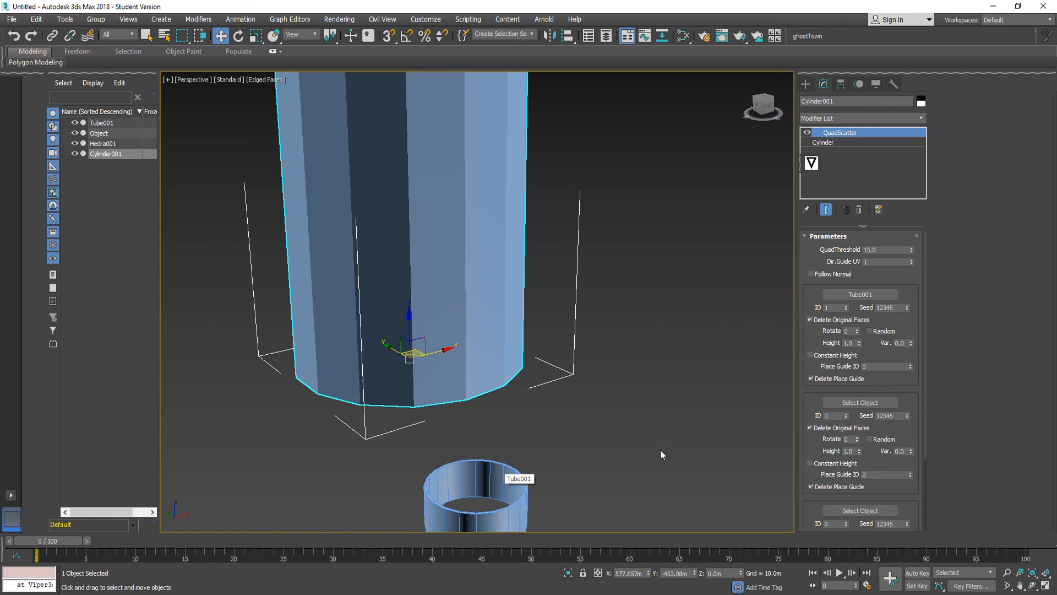
{"action": "middle_click_drag", "start_coordinate": [660, 449], "coordinate": [530, 377], "text": "alt"}
{"action": "scroll", "coordinate": [533, 388], "scroll_direction": "down", "scroll_amount": 6}
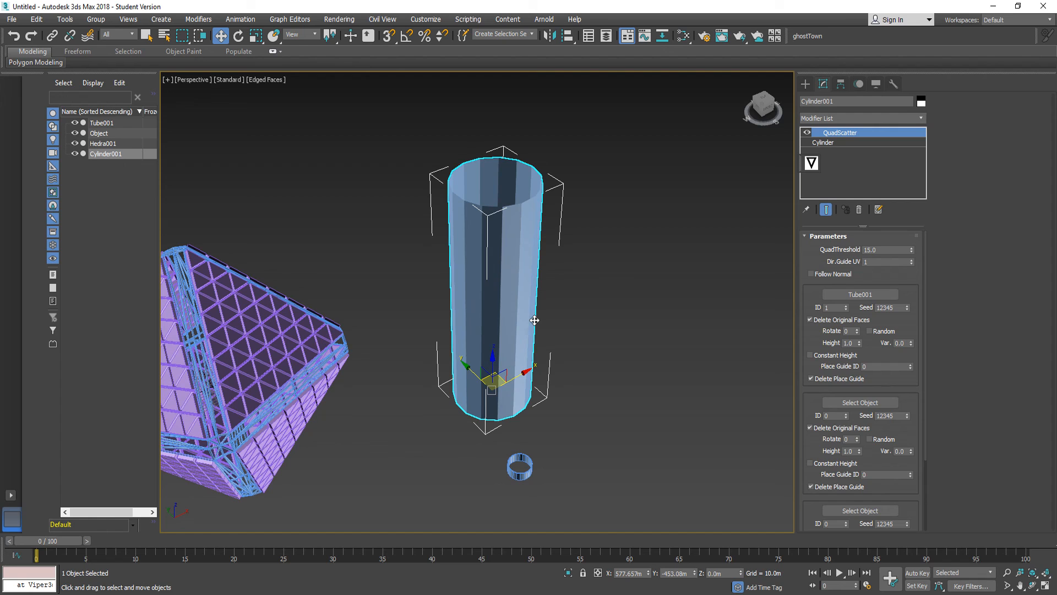
{"action": "left_click", "coordinate": [847, 307]}
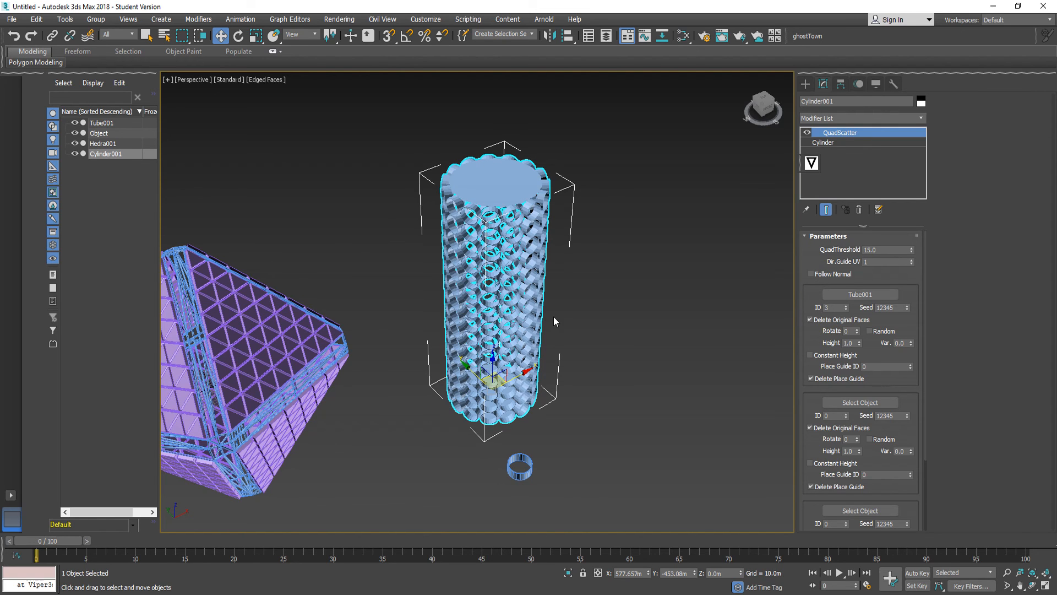
{"action": "scroll", "coordinate": [553, 318], "scroll_direction": "up", "scroll_amount": 10}
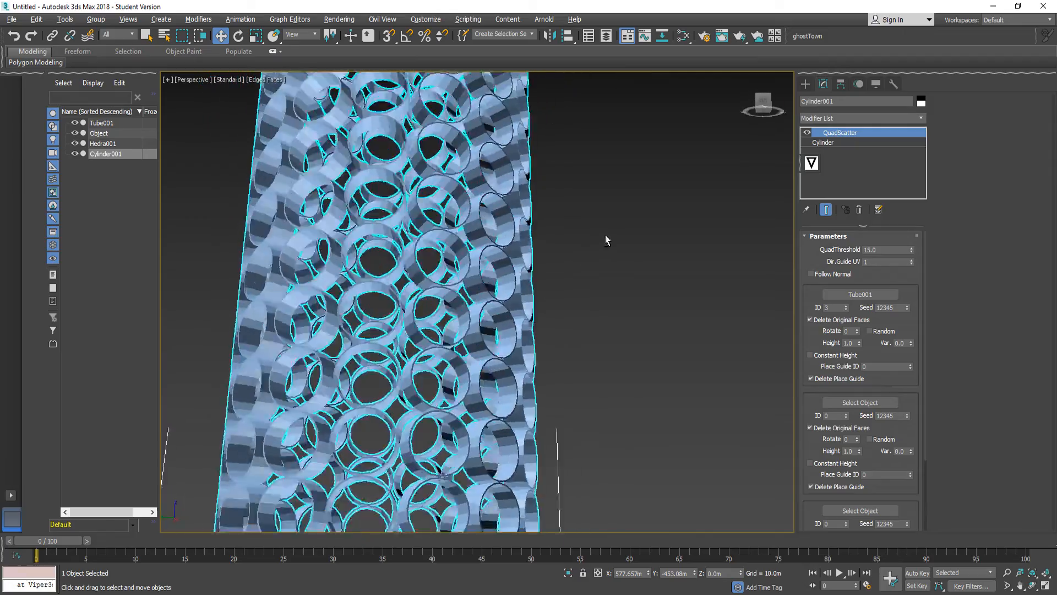
Turn off Delete Original Faces for the scattered tube so the cylinder's wall is kept behind the rings.
{"action": "middle_click_drag", "start_coordinate": [605, 240], "coordinate": [454, 245], "text": "alt"}
{"action": "scroll", "coordinate": [626, 263], "scroll_direction": "down", "scroll_amount": 6}
{"action": "scroll", "coordinate": [575, 201], "scroll_direction": "up", "scroll_amount": 3}
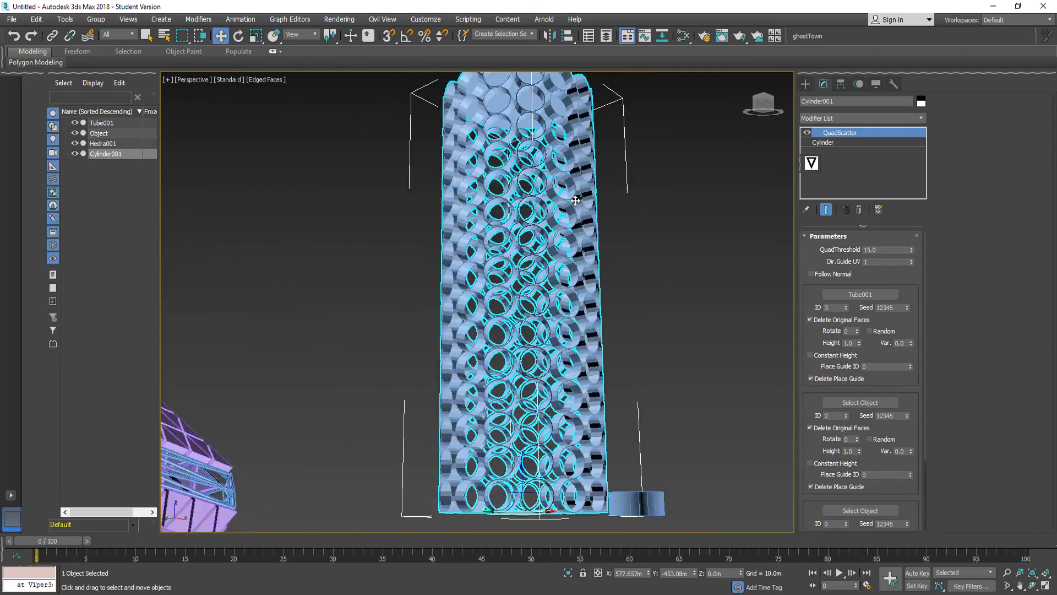
{"action": "scroll", "coordinate": [574, 201], "scroll_direction": "up", "scroll_amount": 3}
{"action": "middle_click_drag", "start_coordinate": [562, 210], "coordinate": [575, 235], "text": "alt"}
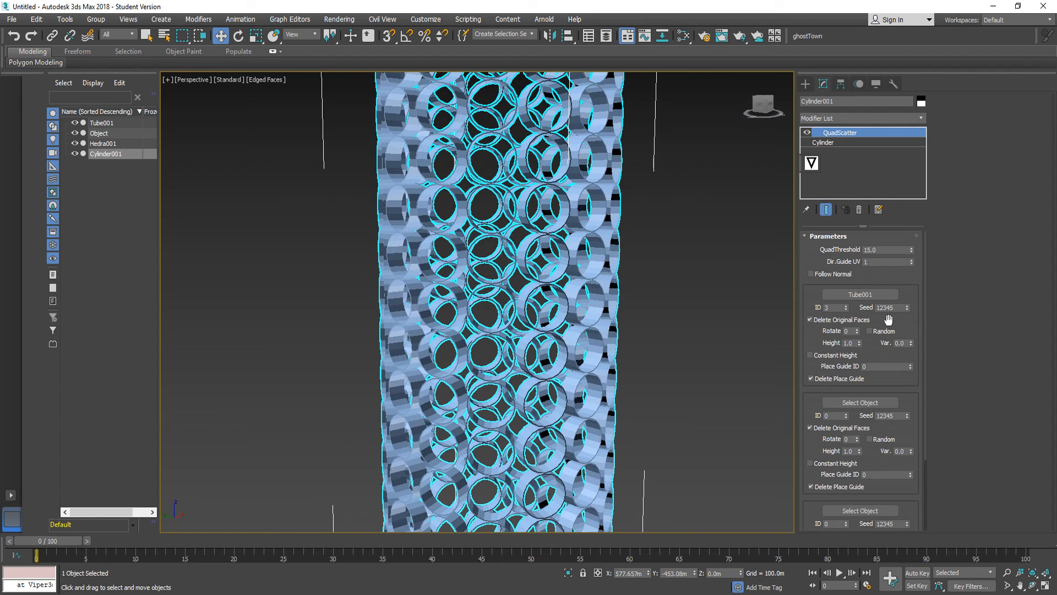
{"action": "left_click", "coordinate": [810, 319]}
{"action": "middle_click_drag", "start_coordinate": [624, 309], "coordinate": [613, 302]}
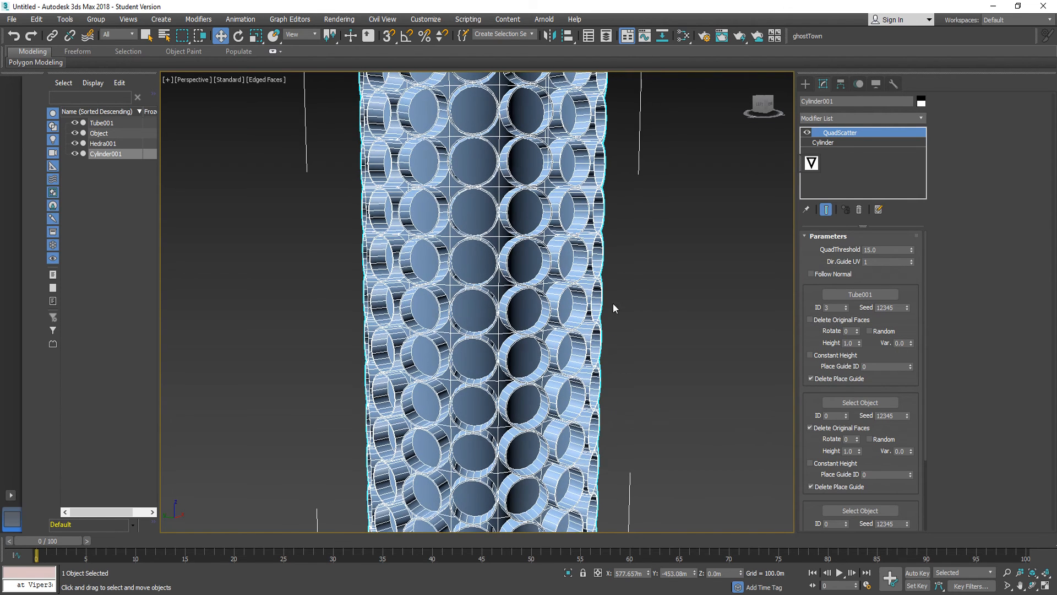
{"action": "mouse_move", "coordinate": [600, 265]}
{"action": "middle_mouse_down", "text": "alt"}
{"action": "mouse_move", "coordinate": [548, 248]}
{"action": "mouse_move", "coordinate": [498, 194]}
{"action": "mouse_move", "coordinate": [608, 279]}
{"action": "middle_mouse_up", "text": "alt"}
Switch to the Part 4 Intergalactic Cities presentation to check the reference image, and return to the 3ds Max scene.
{"action": "key", "text": "alt+Tab"}
{"action": "key", "text": "alt+Tab"}
{"action": "key", "text": "alt+Tab"}
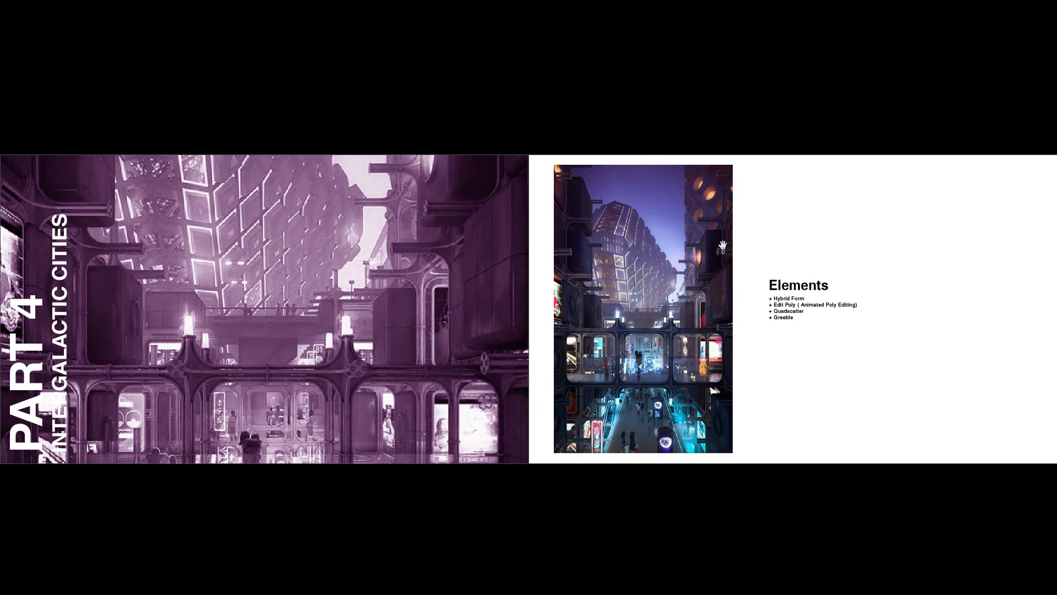
{"action": "key", "text": "alt+Tab"}
{"action": "key", "text": "alt+Tab"}
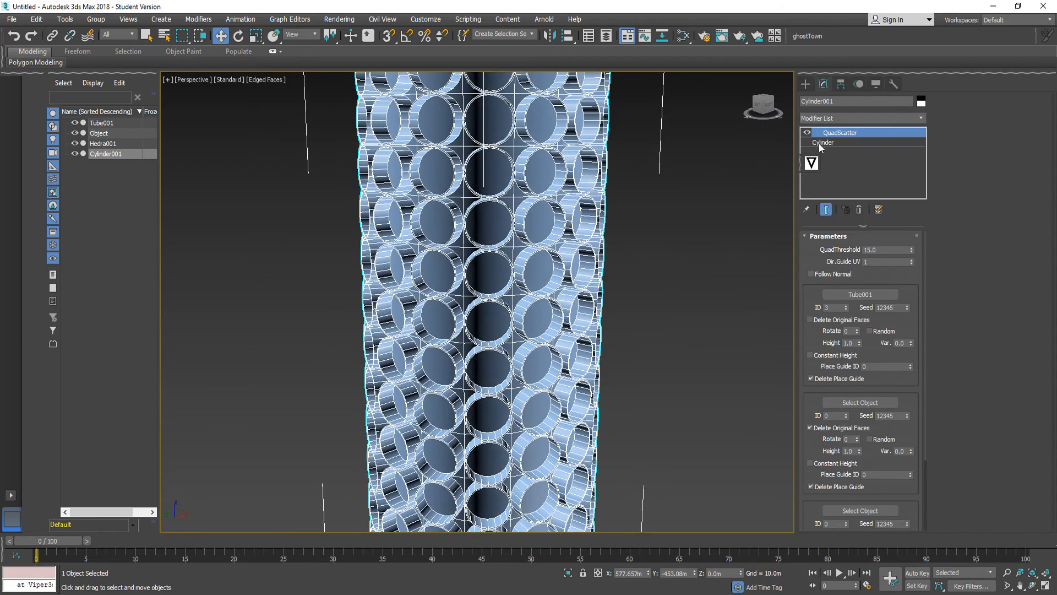
Disable the cylinder's QuadScatter and add an Edit Poly modifier between it and the base Cylinder.
{"action": "left_click", "coordinate": [805, 132]}
{"action": "scroll", "coordinate": [524, 316], "scroll_direction": "down", "scroll_amount": 5}
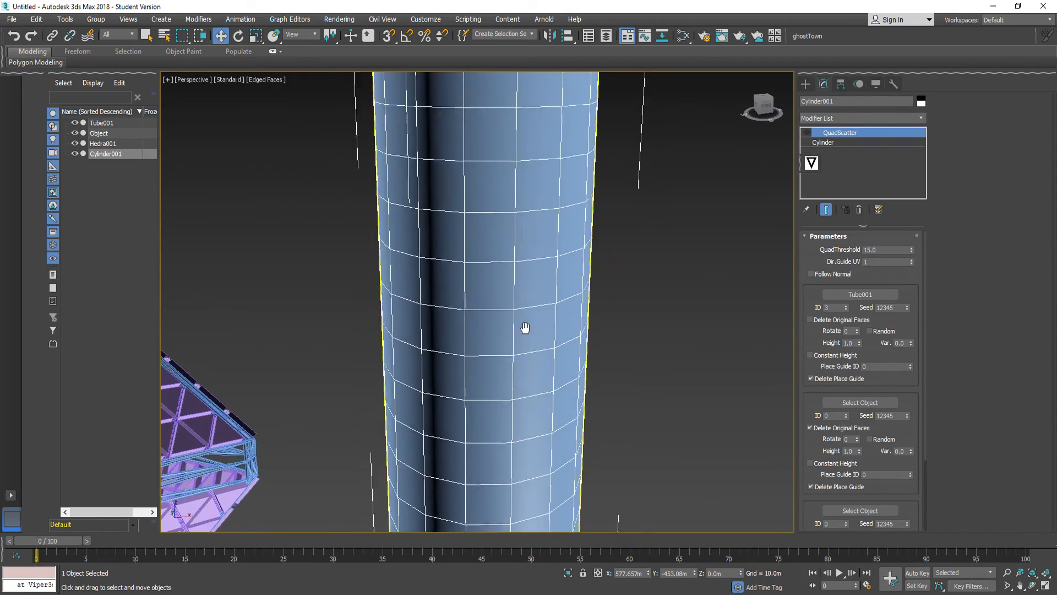
{"action": "scroll", "coordinate": [538, 287], "scroll_direction": "down", "scroll_amount": 3}
{"action": "middle_click_drag", "start_coordinate": [553, 466], "coordinate": [535, 393]}
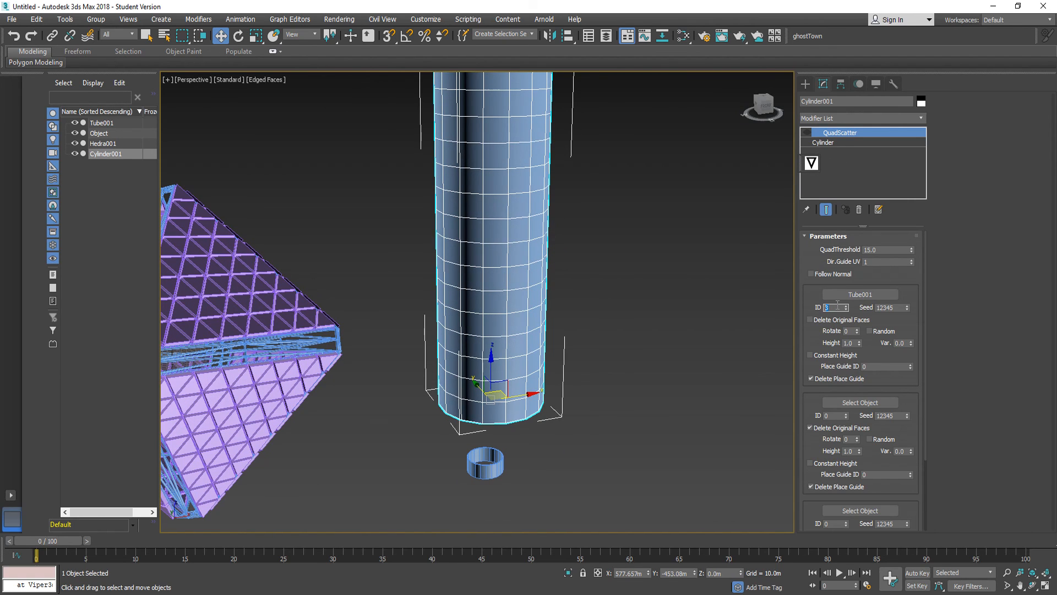
{"action": "left_click", "coordinate": [844, 144]}
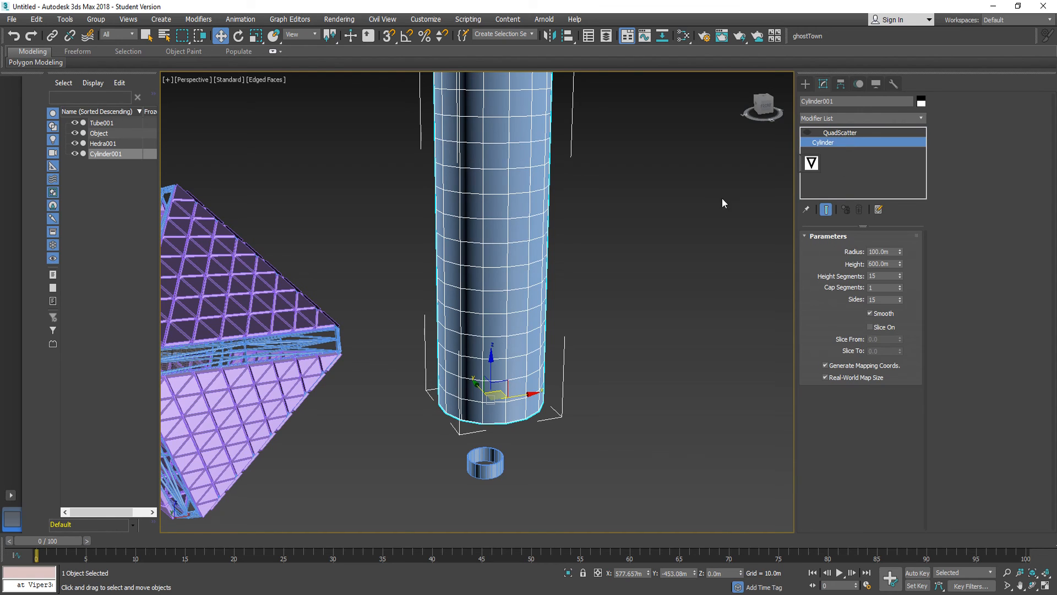
{"action": "left_click", "coordinate": [498, 223]}
{"action": "left_click", "coordinate": [823, 142]}
{"action": "left_click", "coordinate": [836, 118]}
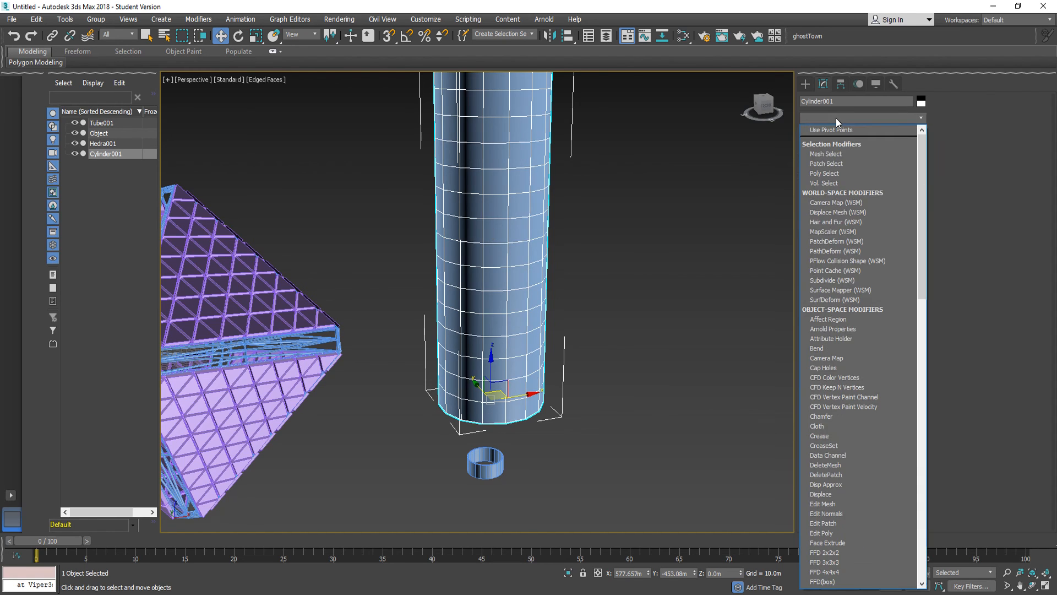
{"action": "key", "text": "e"}
{"action": "left_click", "coordinate": [829, 157]}
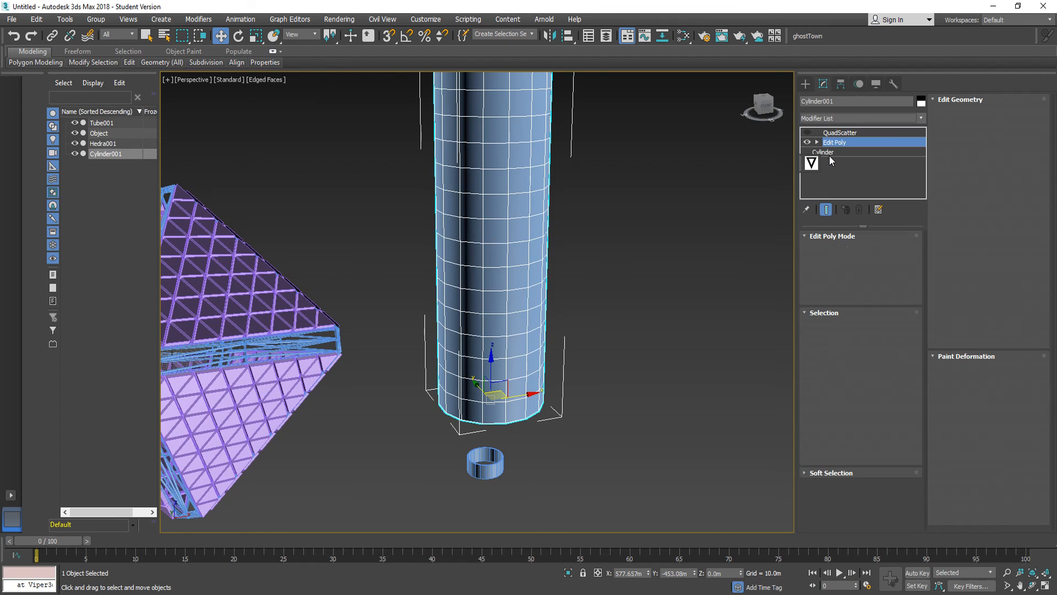
Activate polygon-level editing in Edit Poly and pick single side faces to check their material ID.
{"action": "left_click", "coordinate": [871, 327]}
{"action": "left_click", "coordinate": [524, 279]}
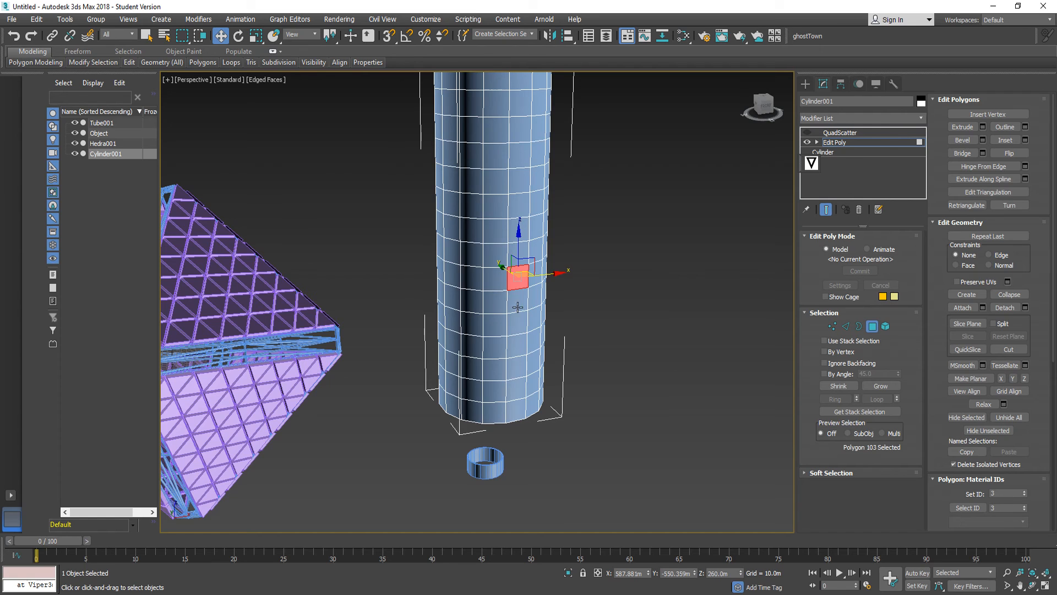
{"action": "left_click", "coordinate": [493, 253]}
{"action": "left_click", "coordinate": [499, 213]}
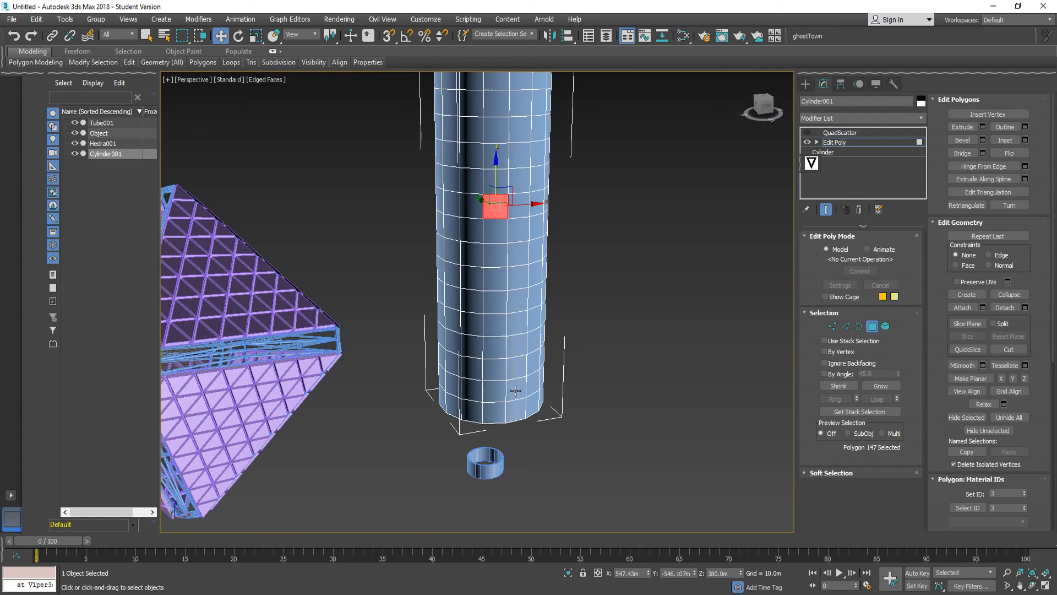
{"action": "scroll", "coordinate": [477, 398], "scroll_direction": "up", "scroll_amount": 3}
{"action": "middle_click_drag", "start_coordinate": [478, 398], "coordinate": [505, 400], "text": "alt"}
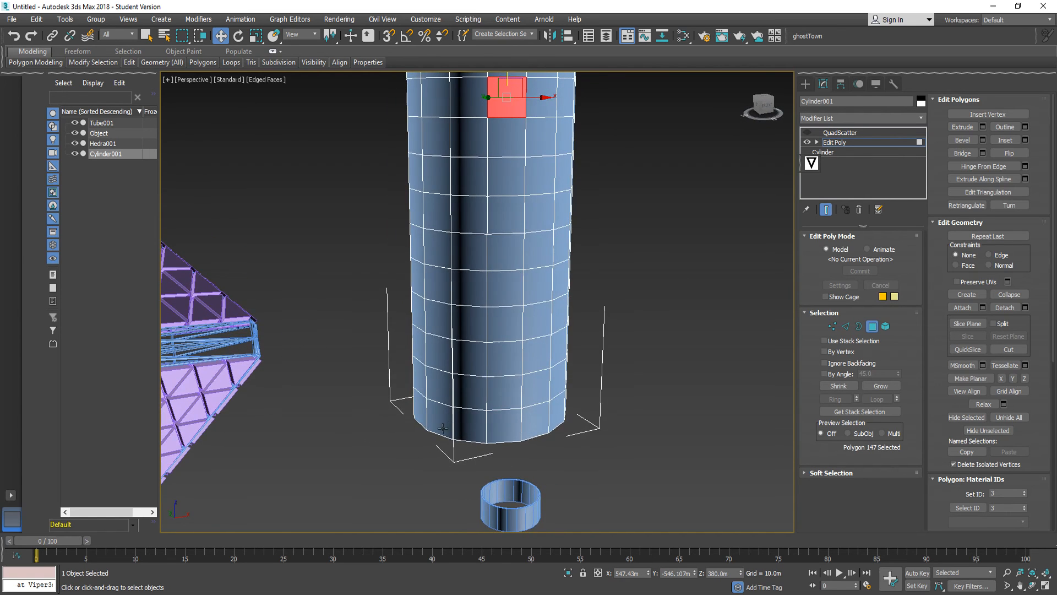
Select alternate side polygons in a checkerboard pattern over the cylinder's lowest three rows.
{"action": "left_click", "coordinate": [443, 428]}
{"action": "left_click", "coordinate": [472, 394], "text": "ctrl"}
{"action": "left_click", "coordinate": [507, 424], "text": "ctrl"}
{"action": "left_click", "coordinate": [542, 395], "text": "ctrl"}
{"action": "mouse_move", "coordinate": [553, 425]}
{"action": "middle_mouse_down", "text": "alt"}
{"action": "mouse_move", "coordinate": [542, 426]}
{"action": "mouse_move", "coordinate": [564, 436]}
{"action": "middle_mouse_up", "text": "alt"}
{"action": "left_click", "coordinate": [565, 436], "text": "ctrl"}
{"action": "left_click", "coordinate": [572, 356], "text": "ctrl"}
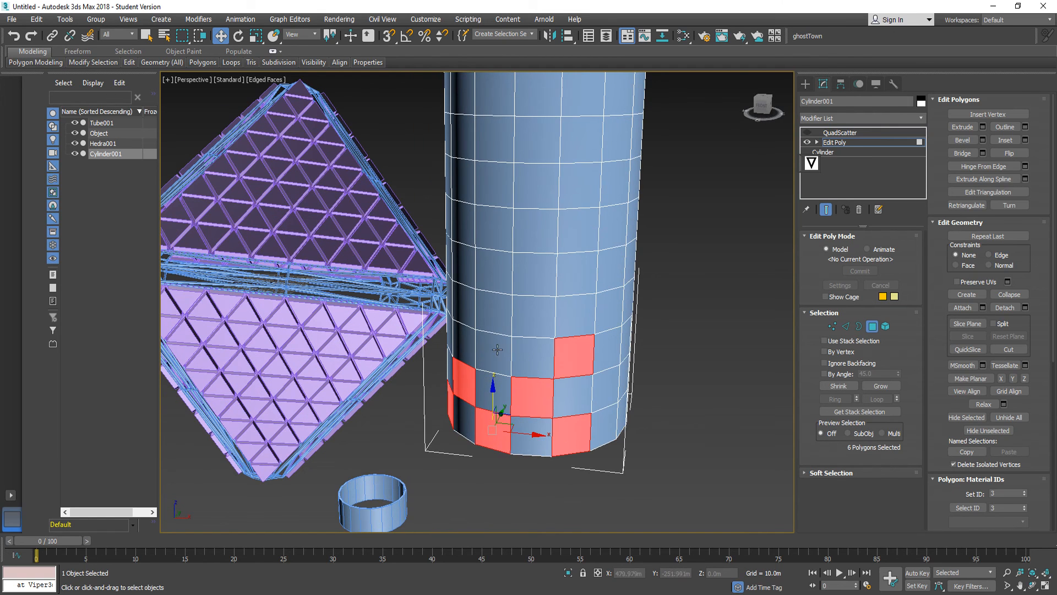
{"action": "left_click", "coordinate": [492, 352], "text": "ctrl"}
Extend the checkerboard selection to the fourth row and assign the selected polygons material ID 2.
{"action": "middle_click_drag", "start_coordinate": [493, 352], "coordinate": [599, 404], "text": "alt"}
{"action": "left_click", "coordinate": [456, 304], "text": "ctrl"}
{"action": "left_click", "coordinate": [423, 346], "text": "ctrl"}
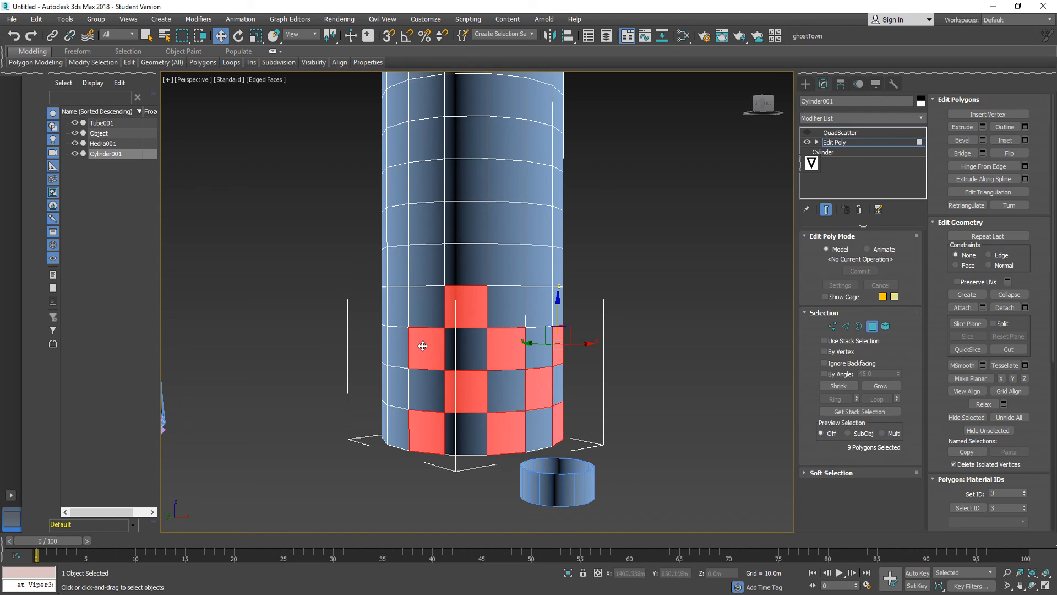
{"action": "left_click", "coordinate": [391, 318], "text": "ctrl"}
{"action": "left_click", "coordinate": [395, 388], "text": "ctrl"}
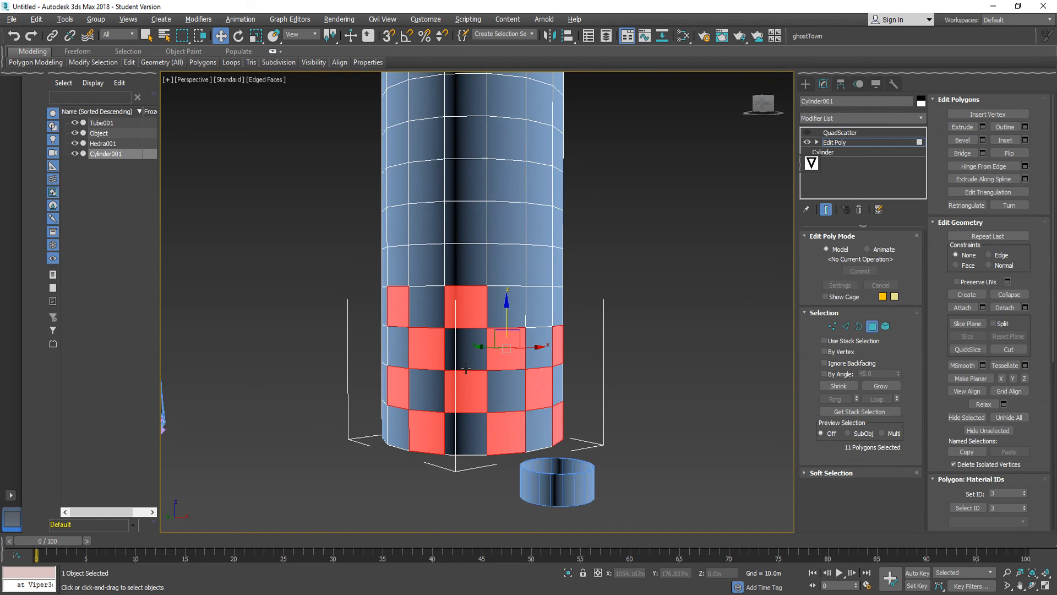
{"action": "middle_click_drag", "start_coordinate": [396, 396], "coordinate": [454, 376], "text": "alt"}
{"action": "left_click", "coordinate": [534, 318], "text": "ctrl"}
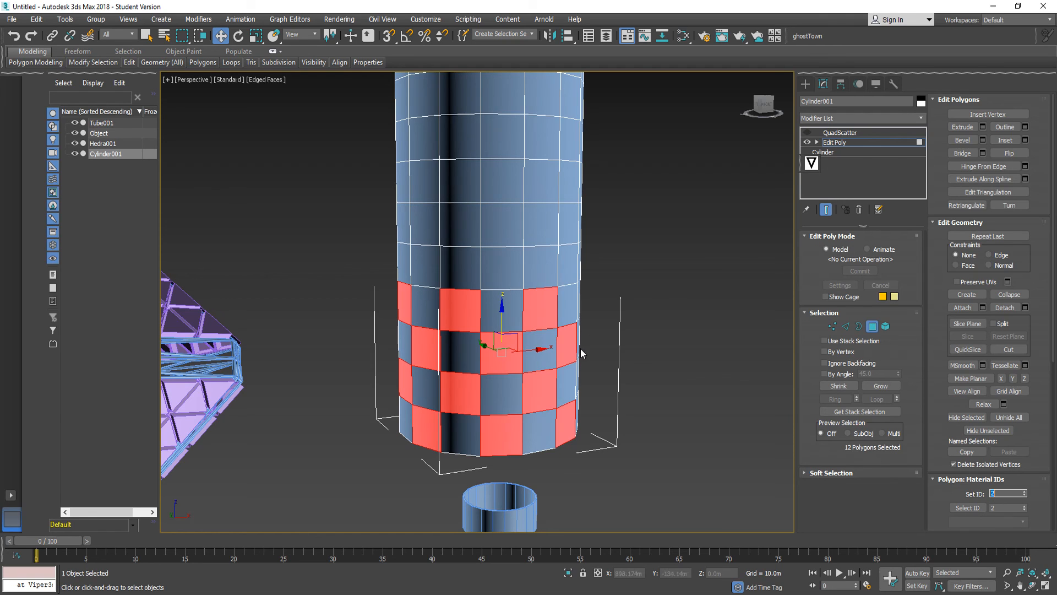
Show QuadScatter temporarily to examine the tube pattern over the checkerboard faces, and disable it again.
{"action": "left_click", "coordinate": [808, 133]}
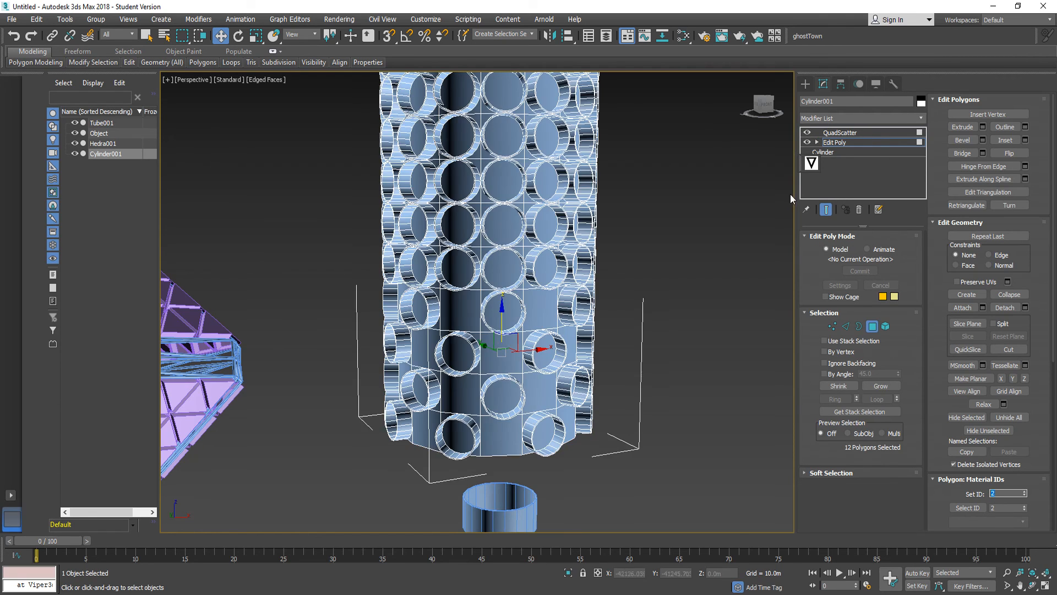
{"action": "scroll", "coordinate": [555, 374], "scroll_direction": "up", "scroll_amount": 2}
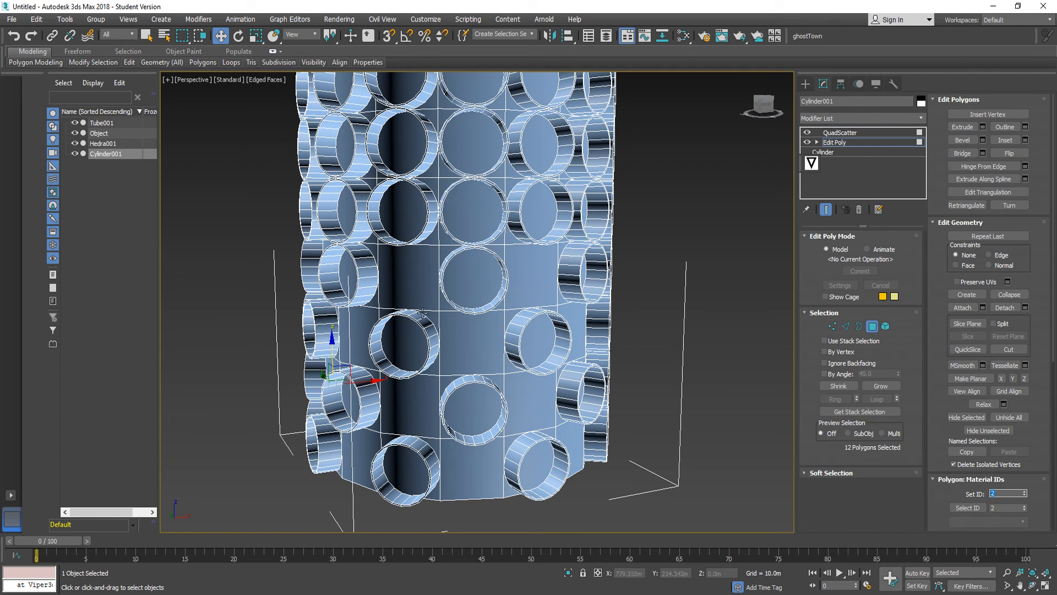
{"action": "left_click", "coordinate": [808, 132]}
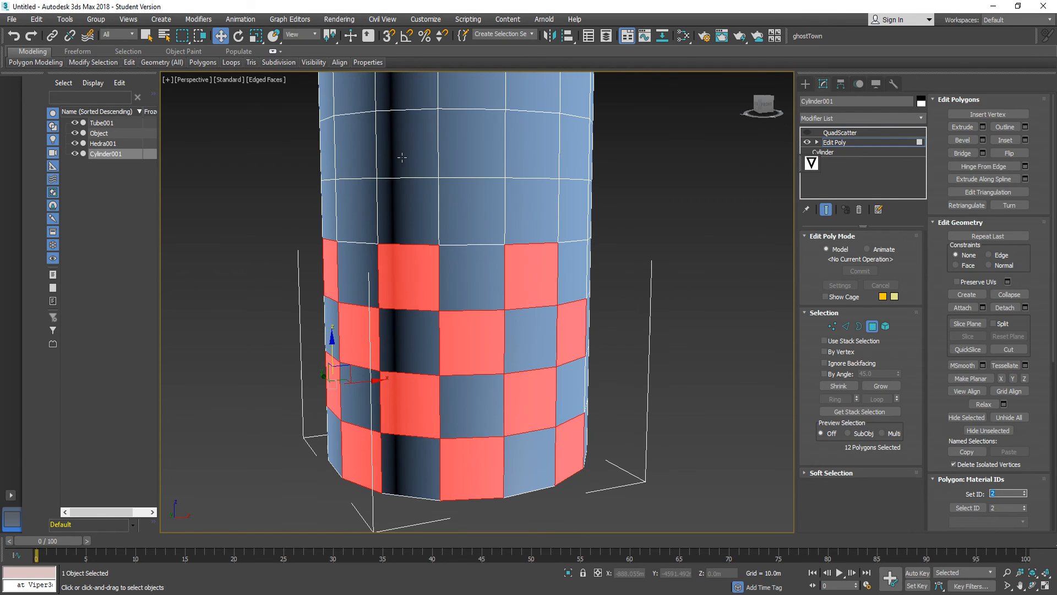
Add alternate polygons in the fifth and sixth rows to the cylinder's checkerboard selection.
{"action": "left_click", "coordinate": [401, 158], "text": "ctrl"}
{"action": "left_click", "coordinate": [404, 204], "text": "ctrl"}
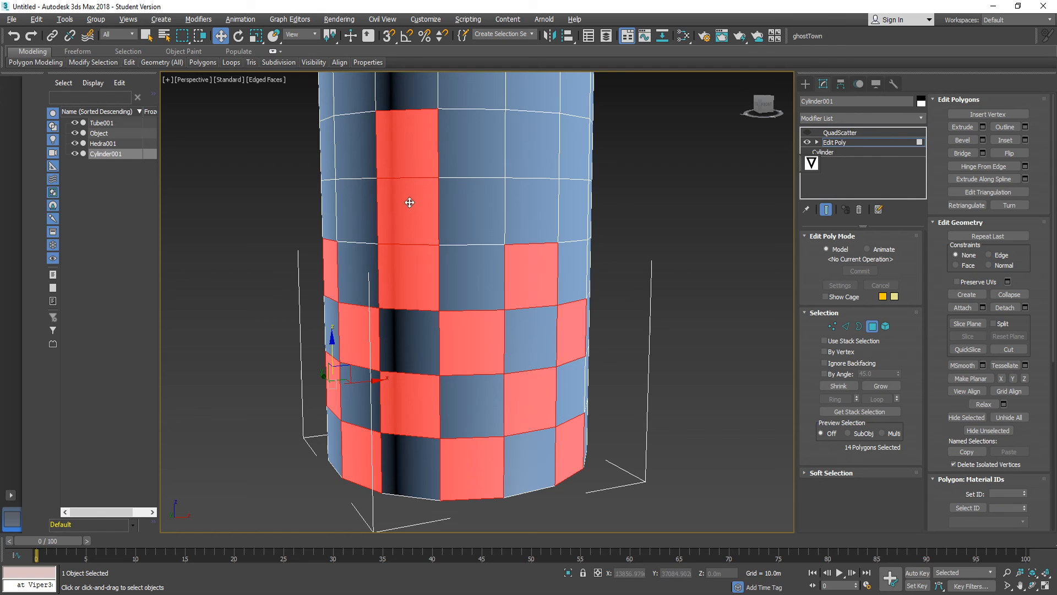
{"action": "left_click", "coordinate": [410, 203], "text": "alt"}
{"action": "left_click", "coordinate": [470, 207], "text": "ctrl"}
{"action": "left_click", "coordinate": [534, 156], "text": "ctrl"}
{"action": "left_click", "coordinate": [572, 212], "text": "ctrl"}
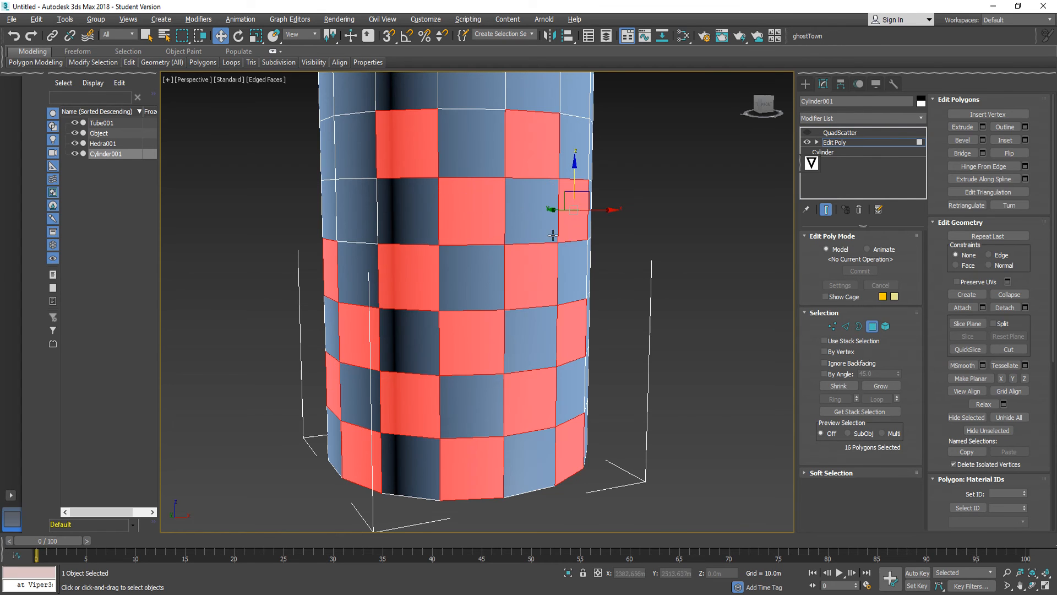
Continue the checkerboard selection around the cylinder by adding alternate faces of the next two columns in the lowest six rows.
{"action": "middle_click_drag", "start_coordinate": [552, 233], "coordinate": [473, 237], "text": "alt"}
{"action": "left_click", "coordinate": [562, 214], "text": "ctrl"}
{"action": "left_click", "coordinate": [580, 200], "text": "alt"}
{"action": "left_click", "coordinate": [582, 164], "text": "ctrl"}
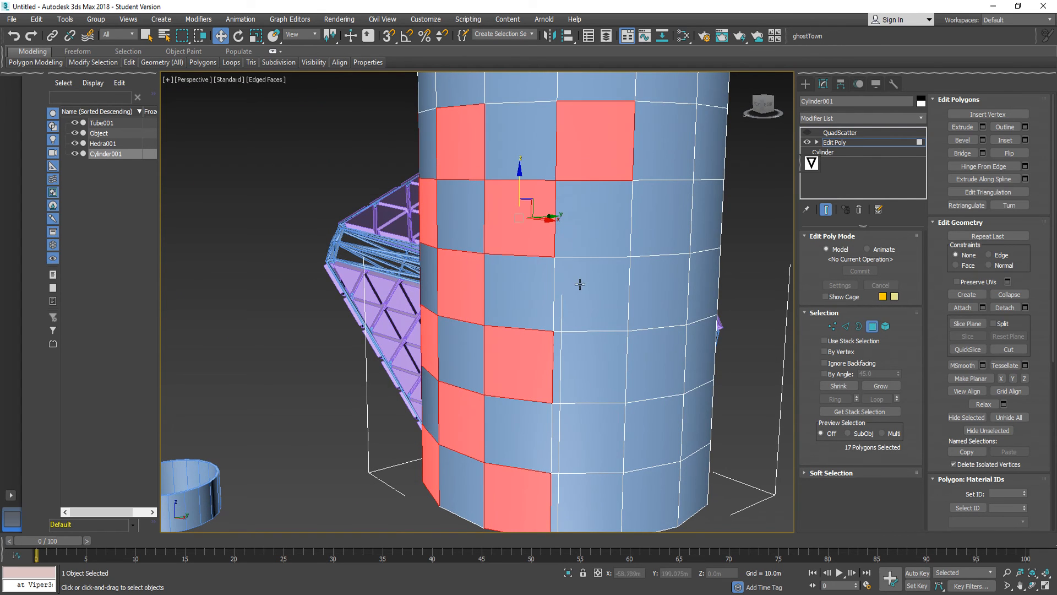
{"action": "left_click", "coordinate": [581, 287], "text": "ctrl"}
{"action": "left_click", "coordinate": [576, 430], "text": "ctrl"}
{"action": "middle_click_drag", "start_coordinate": [634, 435], "coordinate": [582, 435], "text": "alt"}
{"action": "left_click", "coordinate": [565, 511], "text": "ctrl"}
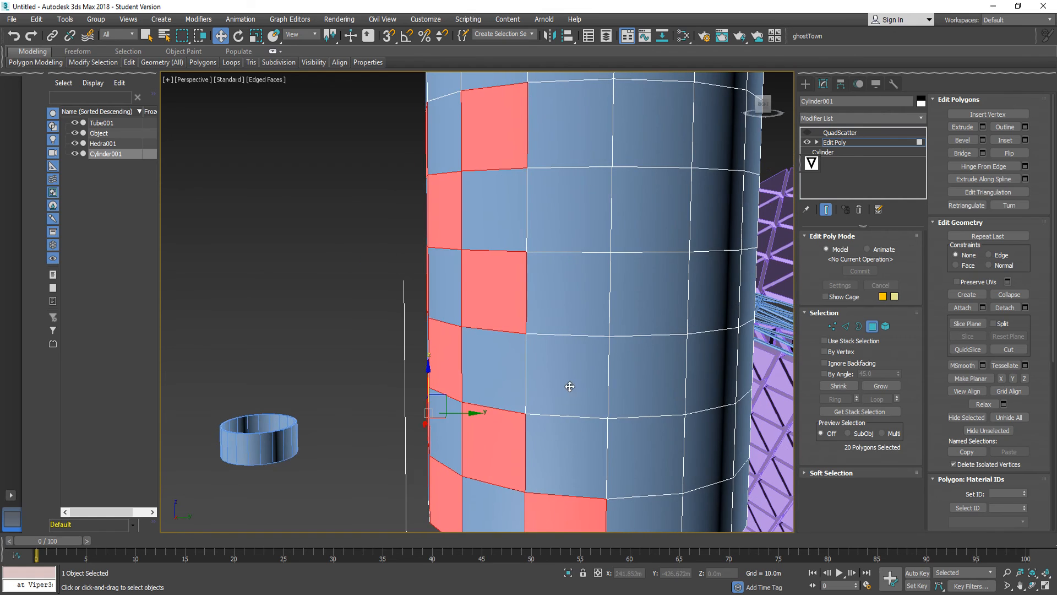
{"action": "left_click", "coordinate": [569, 386], "text": "ctrl"}
{"action": "left_click", "coordinate": [574, 221], "text": "ctrl"}
Add alternate faces of two further columns beside the selected polygons, keeping the six-row checkerboard.
{"action": "mouse_move", "coordinate": [541, 251]}
{"action": "middle_mouse_down", "text": "alt"}
{"action": "mouse_move", "coordinate": [595, 292]}
{"action": "mouse_move", "coordinate": [538, 236]}
{"action": "middle_mouse_up", "text": "alt"}
{"action": "left_click", "coordinate": [509, 189], "text": "ctrl"}
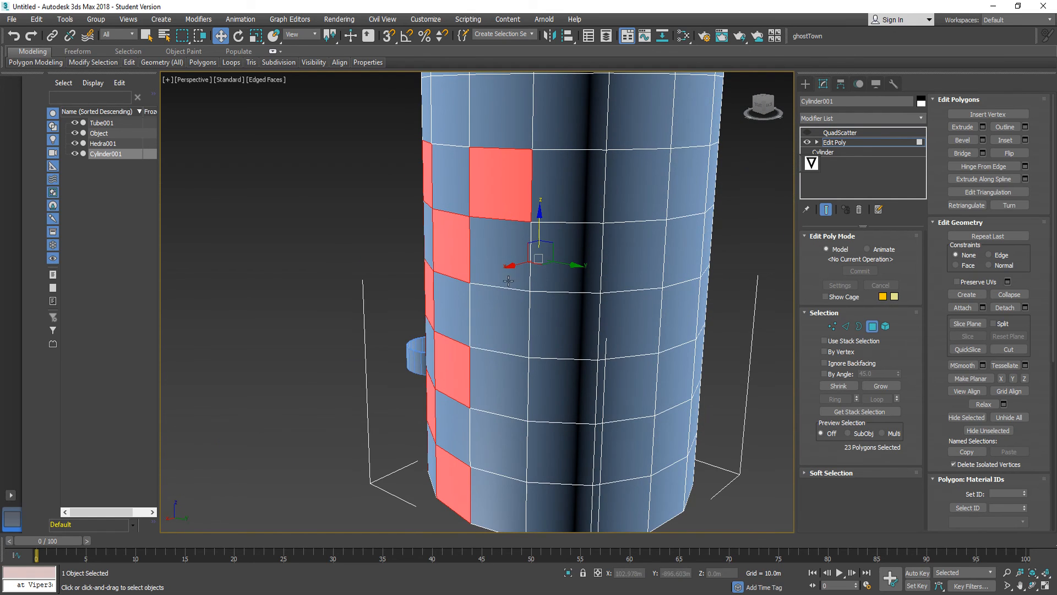
{"action": "left_click", "coordinate": [499, 319], "text": "ctrl"}
{"action": "left_click", "coordinate": [498, 446], "text": "ctrl"}
{"action": "left_click", "coordinate": [556, 486], "text": "ctrl"}
{"action": "left_click", "coordinate": [554, 391], "text": "ctrl"}
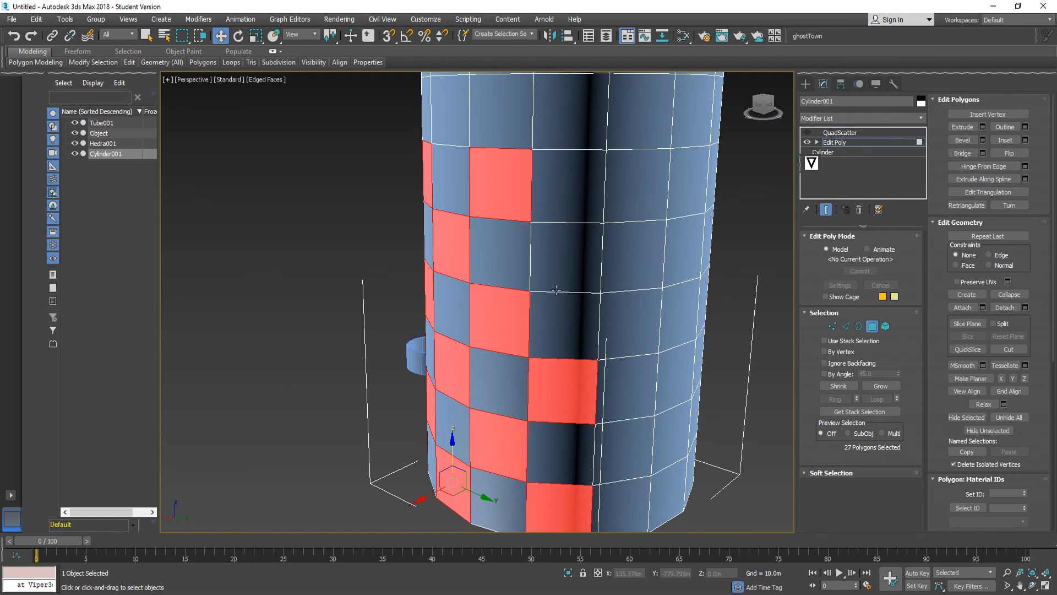
{"action": "left_click", "coordinate": [555, 265], "text": "ctrl"}
Carry the six-row checkerboard selection two more columns around the back of the cylinder.
{"action": "middle_click_drag", "start_coordinate": [555, 265], "coordinate": [561, 320], "text": "alt"}
{"action": "scroll", "coordinate": [560, 319], "scroll_direction": "down", "scroll_amount": 3}
{"action": "left_click", "coordinate": [520, 267], "text": "ctrl"}
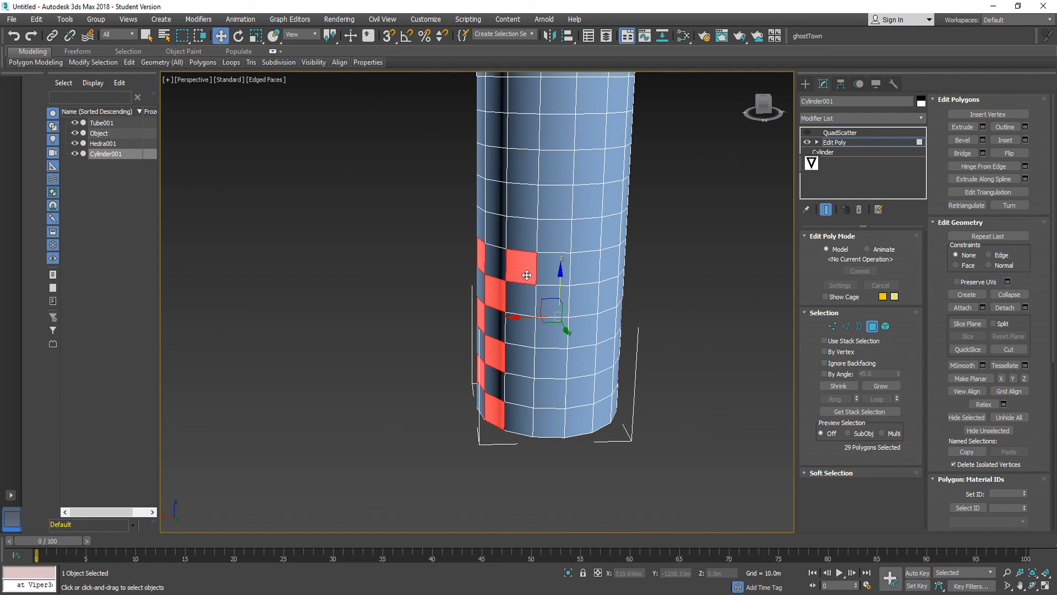
{"action": "left_click", "coordinate": [520, 329], "text": "ctrl"}
{"action": "left_click", "coordinate": [520, 388], "text": "ctrl"}
{"action": "left_click", "coordinate": [550, 420], "text": "ctrl"}
{"action": "left_click", "coordinate": [551, 362], "text": "ctrl"}
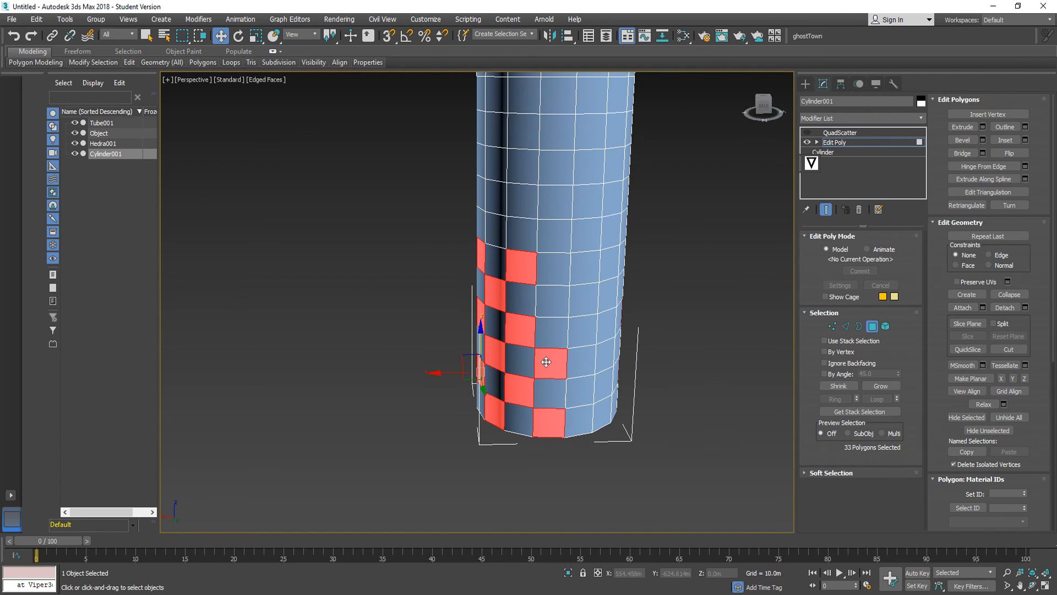
{"action": "left_click", "coordinate": [552, 297], "text": "ctrl"}
Fill the remaining unselected columns of the cylinder's lower rows with alternating polygons up to the sixth row.
{"action": "middle_click_drag", "start_coordinate": [553, 297], "coordinate": [522, 308], "text": "alt"}
{"action": "left_click", "coordinate": [514, 259], "text": "ctrl"}
{"action": "left_click", "coordinate": [514, 324], "text": "ctrl"}
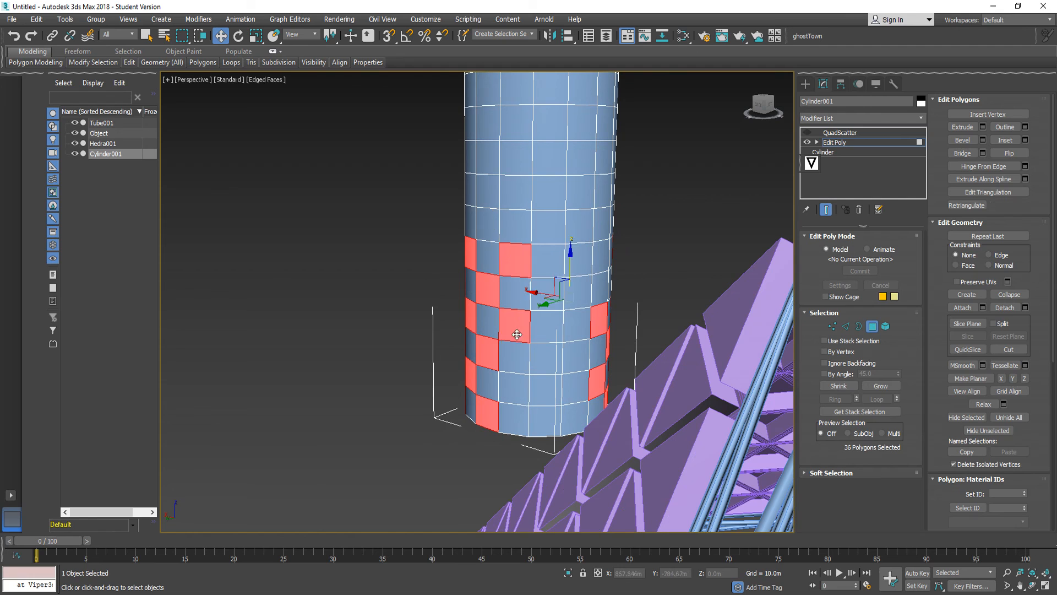
{"action": "left_click", "coordinate": [516, 385], "text": "ctrl"}
{"action": "left_click", "coordinate": [542, 420], "text": "ctrl"}
{"action": "left_click", "coordinate": [544, 360], "text": "ctrl"}
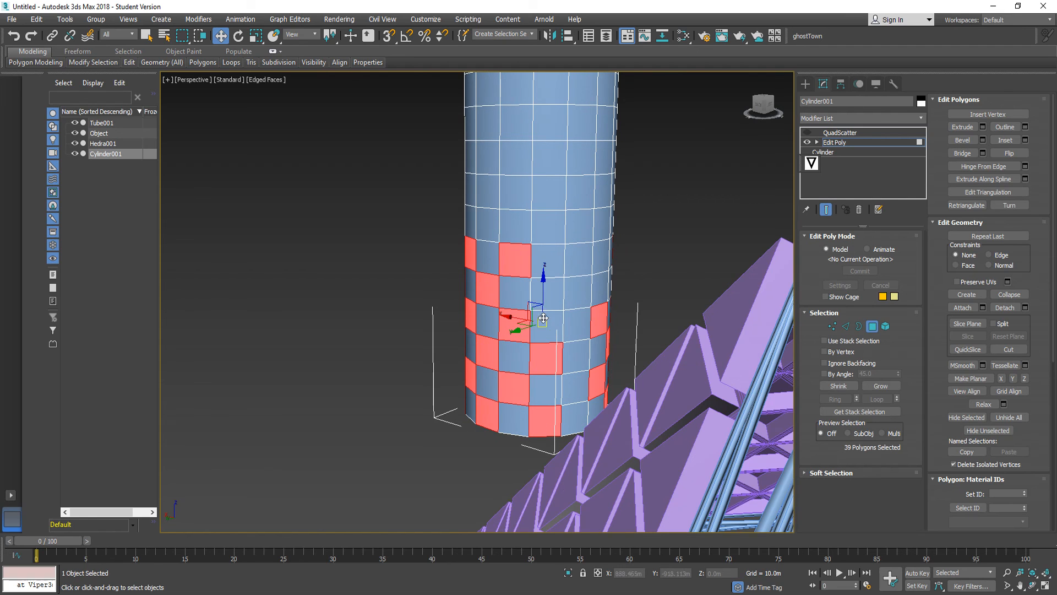
{"action": "left_click", "coordinate": [546, 297], "text": "ctrl"}
{"action": "left_click", "coordinate": [577, 268], "text": "ctrl"}
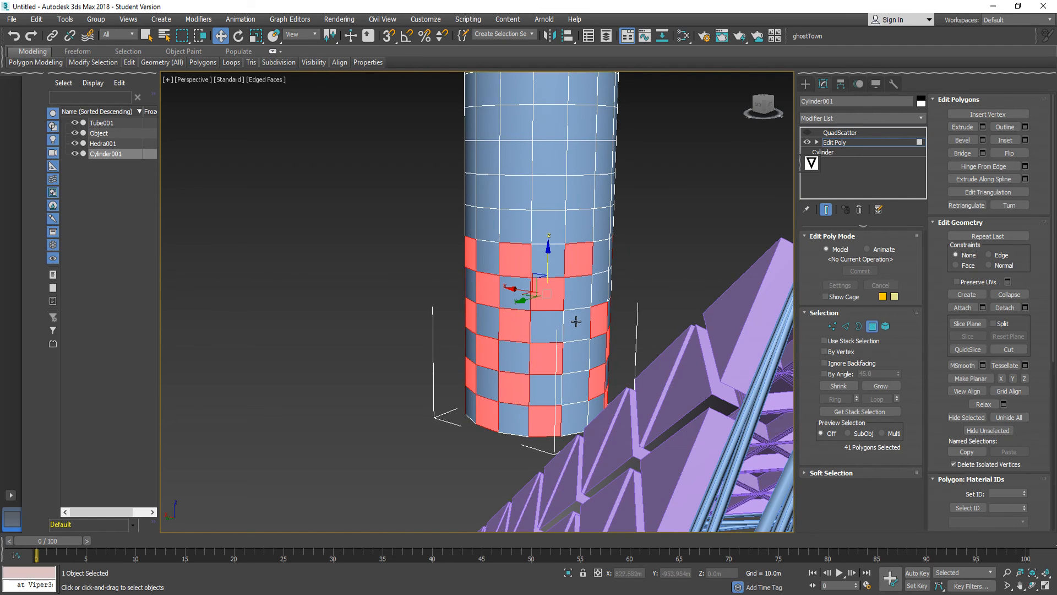
Inspect the checkerboard seam and set the base cylinder's sides to 16.
{"action": "middle_click_drag", "start_coordinate": [576, 322], "coordinate": [524, 316], "text": "alt"}
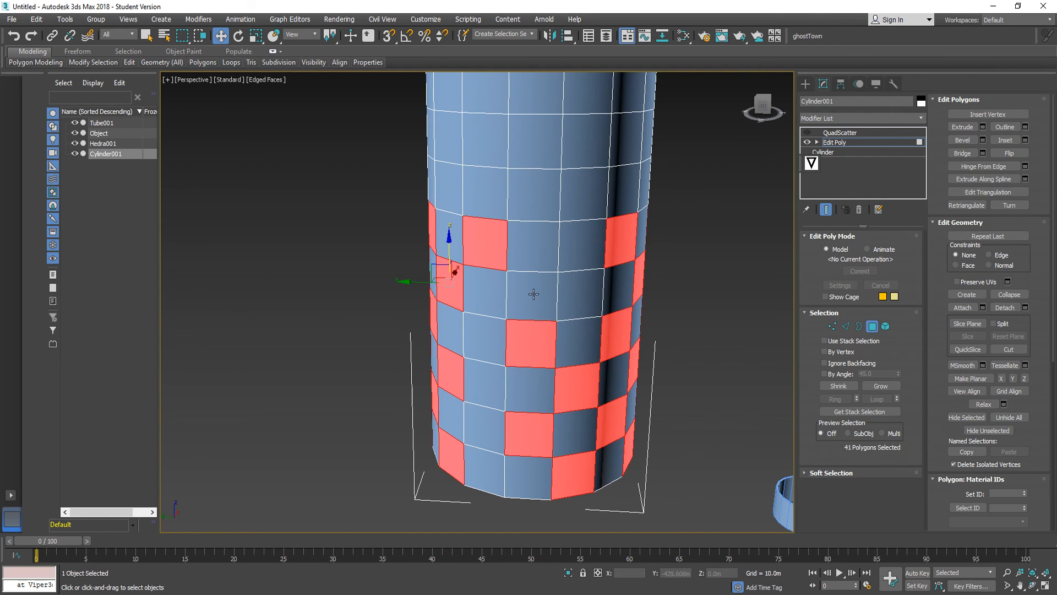
{"action": "middle_click_drag", "start_coordinate": [533, 293], "coordinate": [688, 305], "text": "alt"}
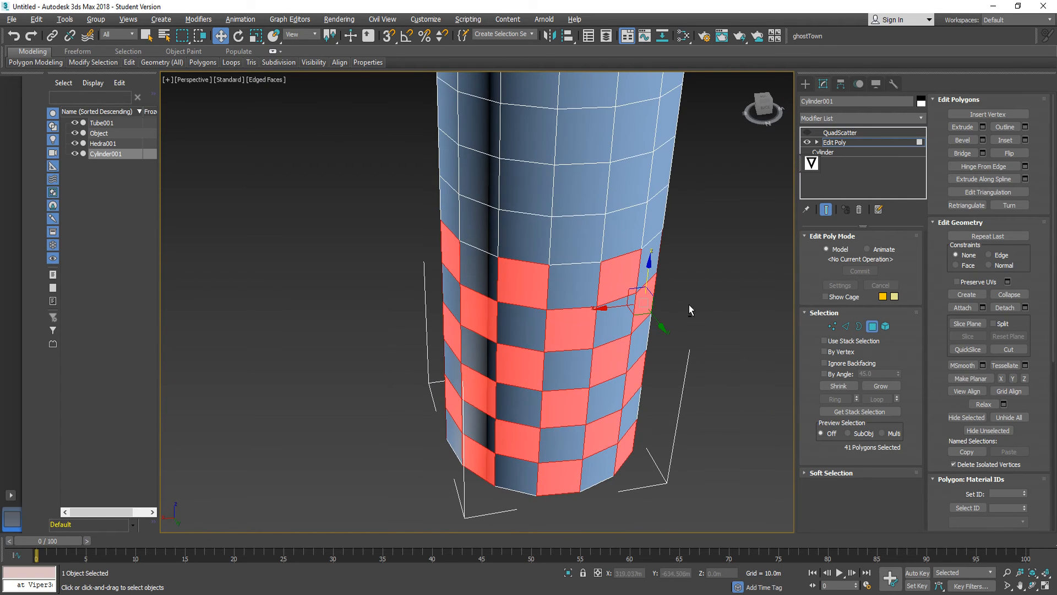
{"action": "left_click", "coordinate": [868, 152]}
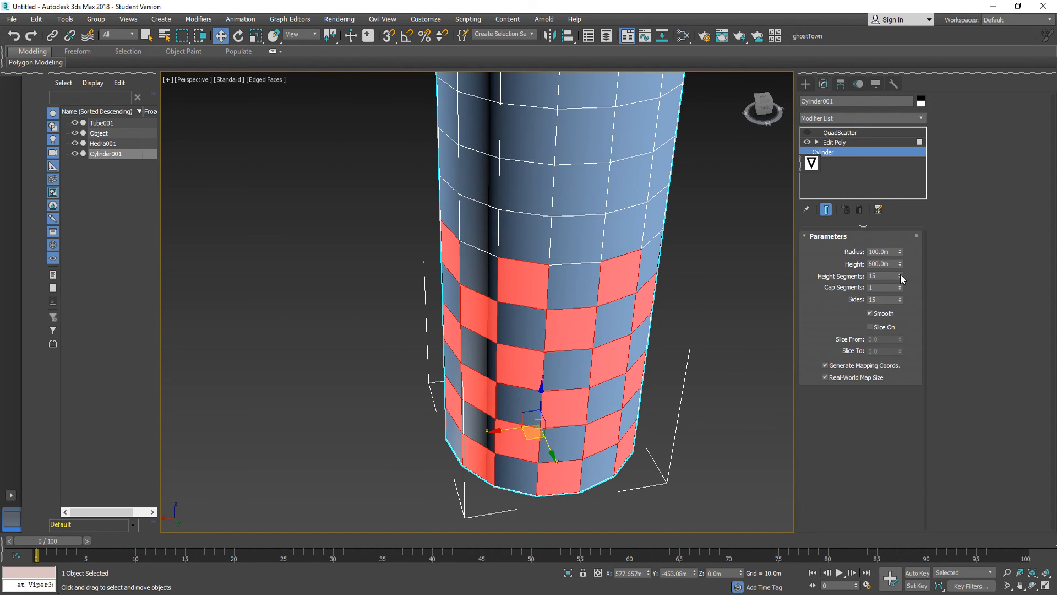
{"action": "left_click", "coordinate": [900, 298]}
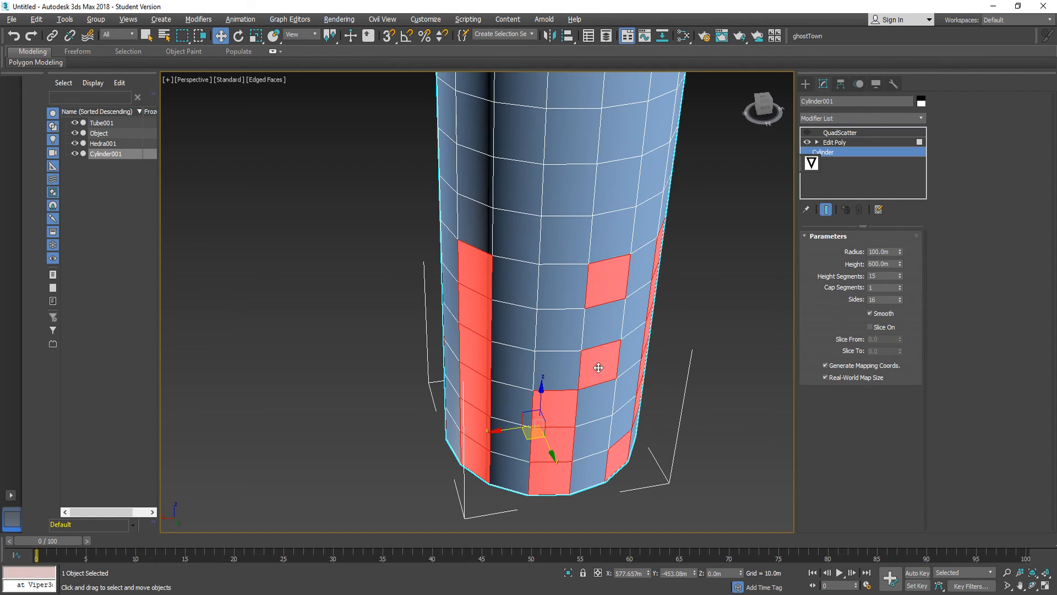
Inspect the polygon selection pattern around the 16-sided cylinder, deselecting and reselecting the cylinder along the way.
{"action": "middle_click_drag", "start_coordinate": [598, 367], "coordinate": [643, 342], "text": "alt"}
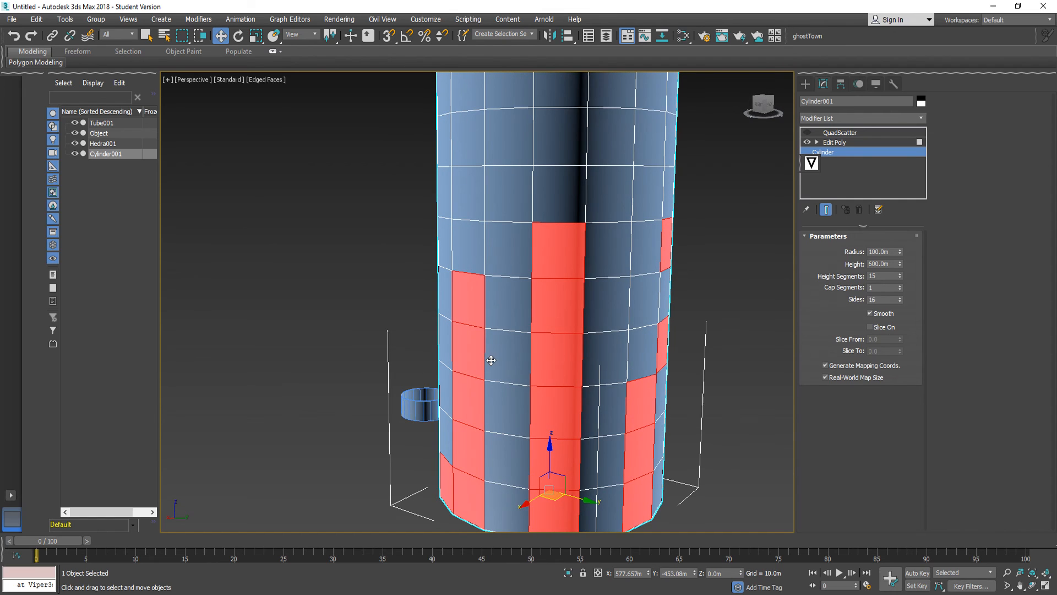
{"action": "middle_click_drag", "start_coordinate": [491, 360], "coordinate": [637, 394], "text": "alt"}
{"action": "key", "text": "ctrl+d"}
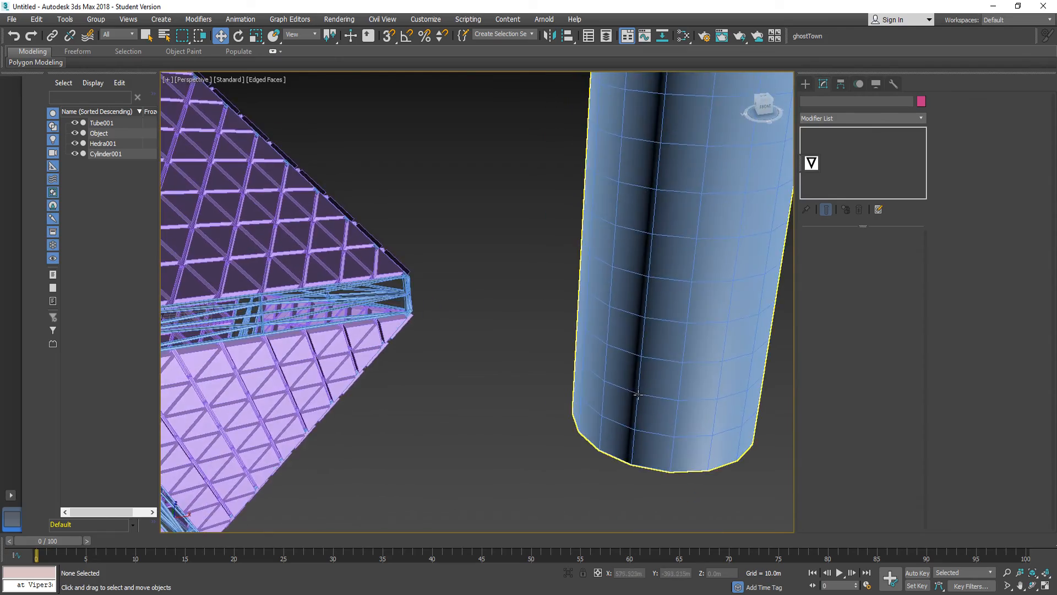
{"action": "scroll", "coordinate": [593, 348], "scroll_direction": "down", "scroll_amount": 5}
{"action": "scroll", "coordinate": [632, 351], "scroll_direction": "up", "scroll_amount": 3}
{"action": "mouse_move", "coordinate": [644, 357]}
{"action": "middle_mouse_down", "text": "alt"}
{"action": "mouse_move", "coordinate": [609, 363]}
{"action": "mouse_move", "coordinate": [633, 364]}
{"action": "middle_mouse_up", "text": "alt"}
{"action": "left_click", "coordinate": [633, 365]}
{"action": "middle_click_drag", "start_coordinate": [586, 306], "coordinate": [625, 210], "text": "alt"}
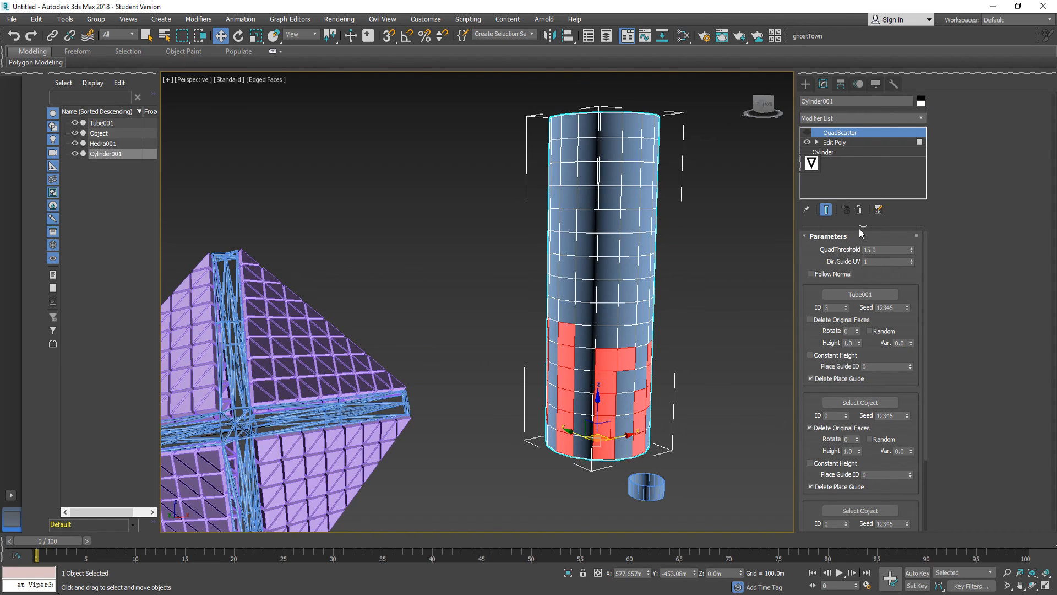
Return to the cylinder's Edit Poly polygons, try Grow, and start a fresh checkerboard with five alternate faces across three columns near the top.
{"action": "left_click", "coordinate": [834, 143]}
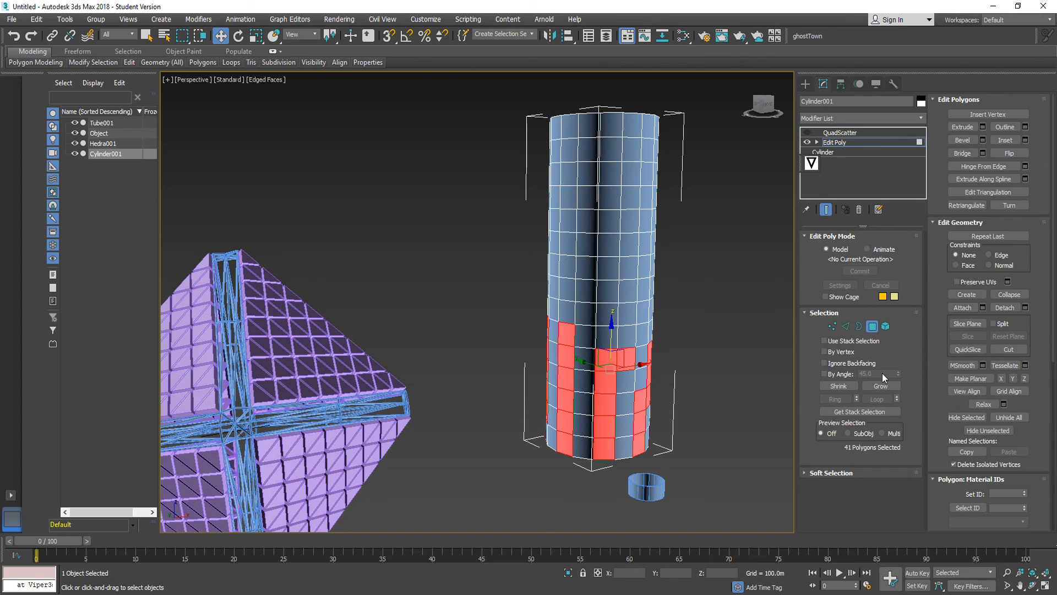
{"action": "left_click", "coordinate": [864, 387]}
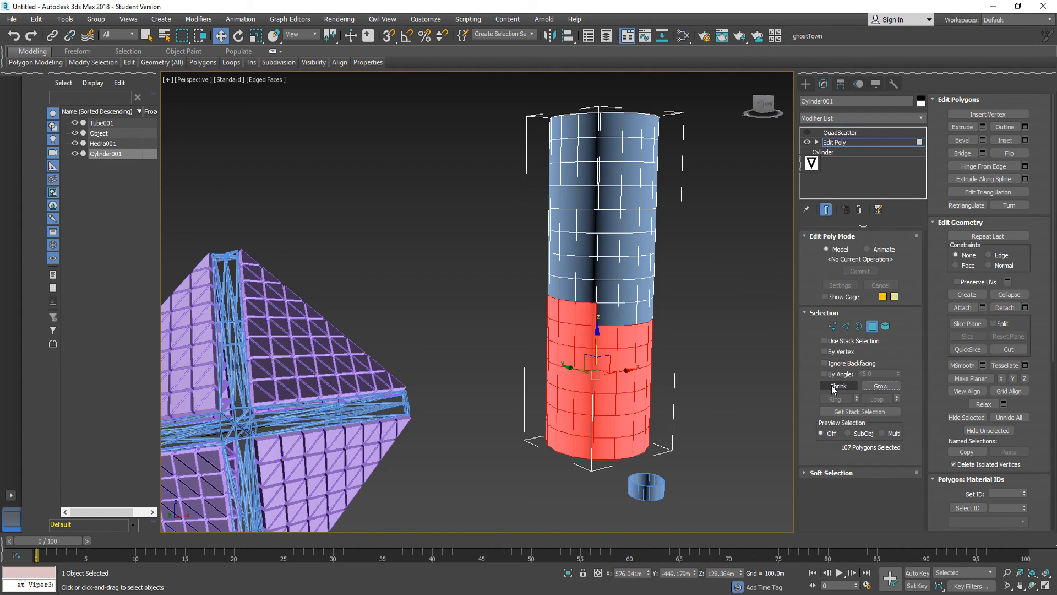
{"action": "left_click", "coordinate": [607, 181]}
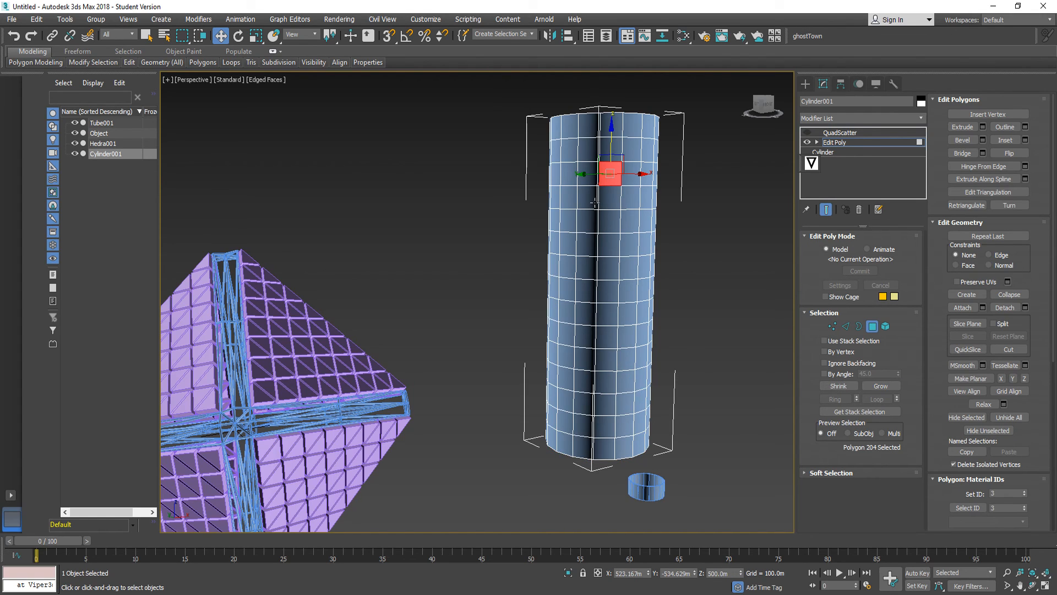
{"action": "left_click", "coordinate": [595, 204], "text": "ctrl"}
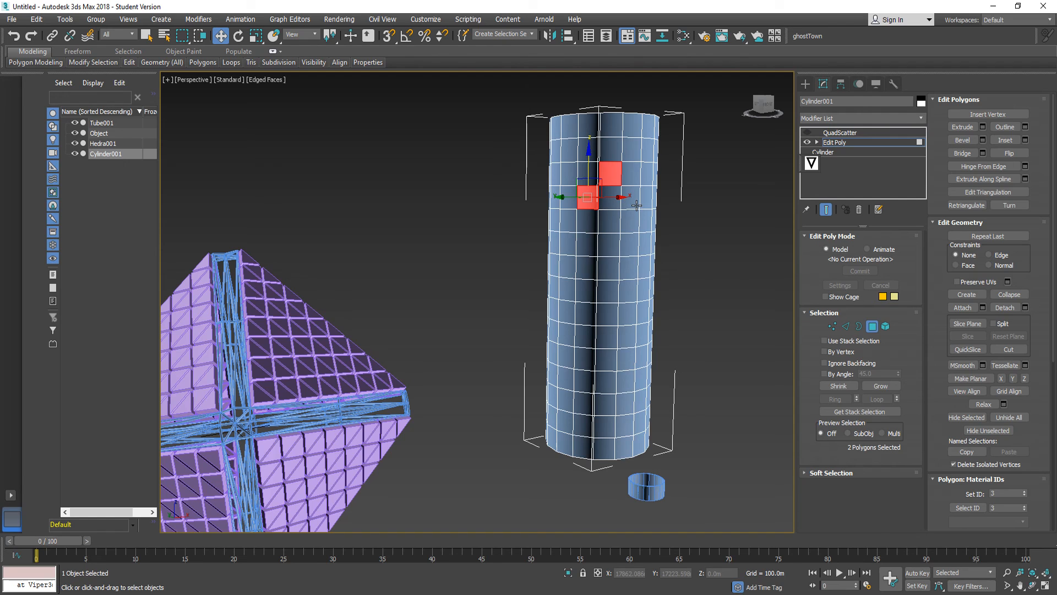
{"action": "left_click", "coordinate": [631, 197], "text": "ctrl"}
{"action": "left_click", "coordinate": [631, 148], "text": "ctrl"}
{"action": "left_click", "coordinate": [588, 149], "text": "ctrl"}
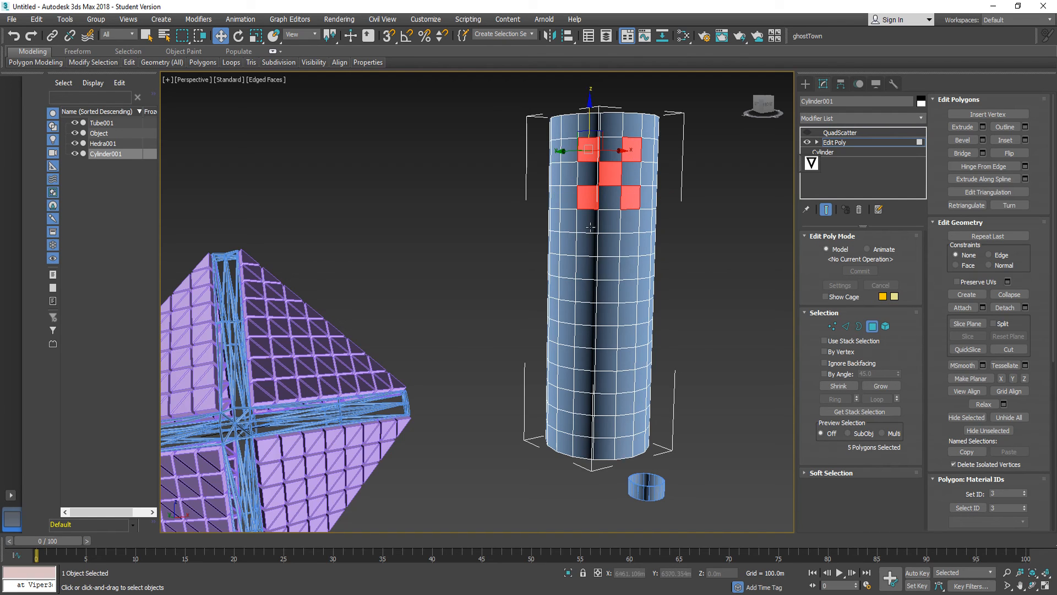
Extend the three-column checkerboard selection down to the cylinder's middle rows.
{"action": "left_click", "coordinate": [605, 224], "text": "ctrl"}
{"action": "left_click", "coordinate": [587, 245], "text": "ctrl"}
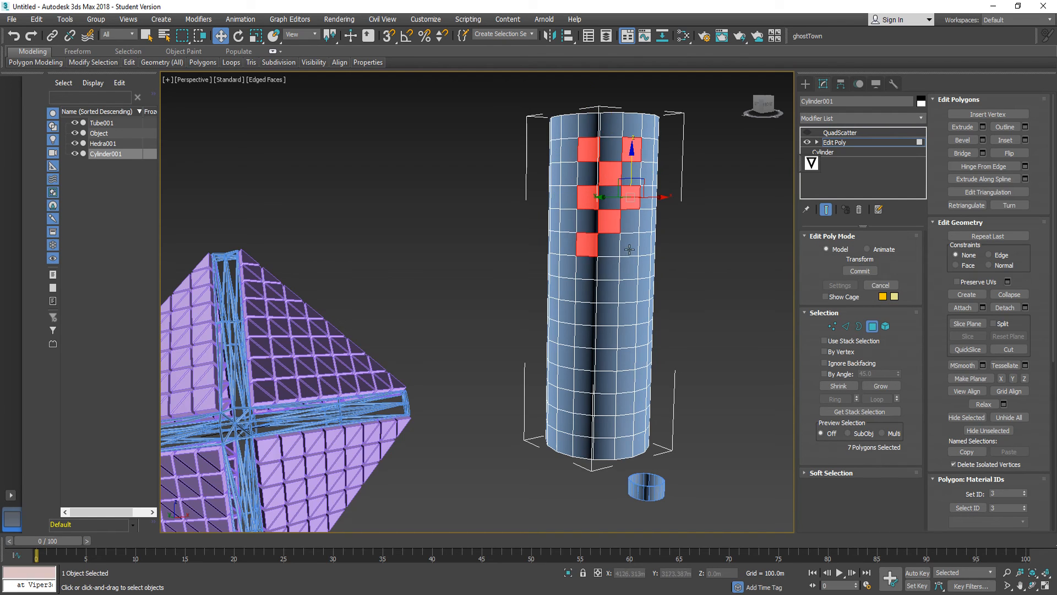
{"action": "left_click", "coordinate": [630, 245], "text": "ctrl"}
{"action": "left_click", "coordinate": [612, 271], "text": "ctrl"}
{"action": "left_click", "coordinate": [586, 290], "text": "ctrl"}
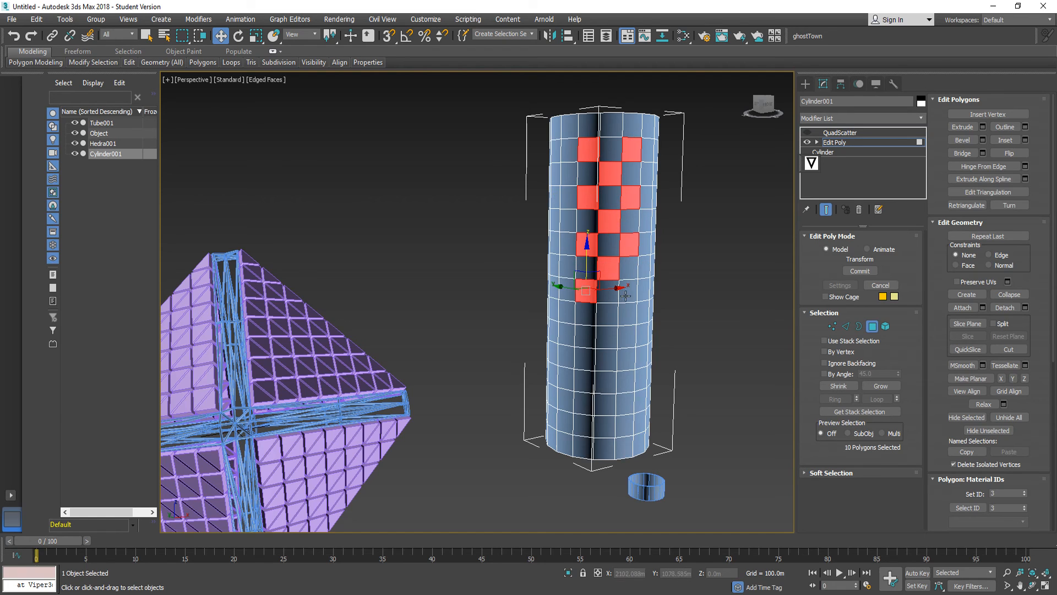
{"action": "left_click", "coordinate": [628, 290], "text": "ctrl"}
{"action": "left_click", "coordinate": [606, 313], "text": "ctrl"}
{"action": "left_click", "coordinate": [584, 336], "text": "ctrl"}
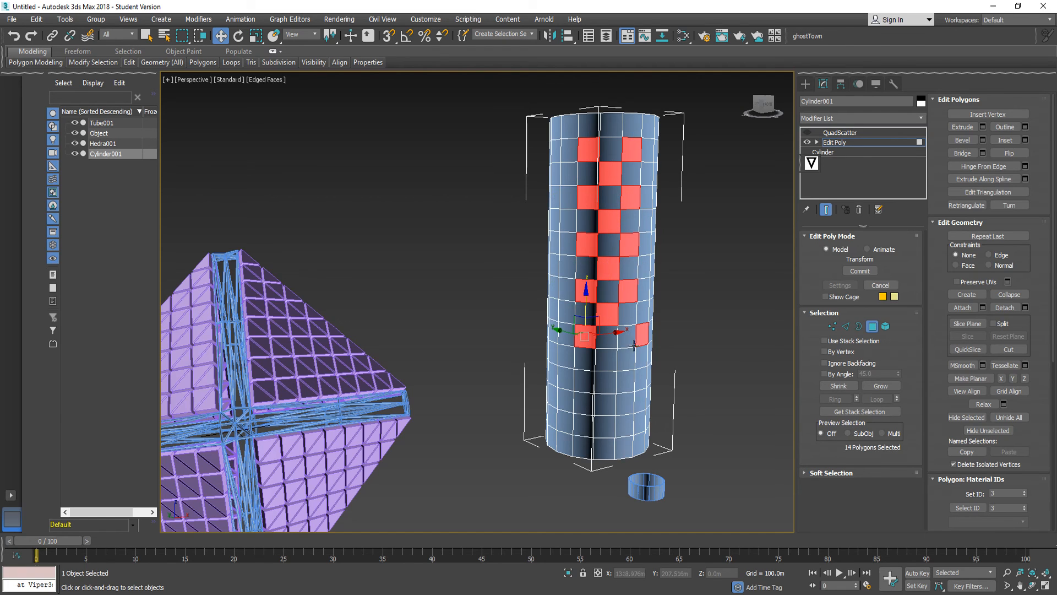
Complete the three-column checkerboard down to the bottom row and add the middle column's top polygon.
{"action": "left_click", "coordinate": [627, 337], "text": "ctrl"}
{"action": "left_click", "coordinate": [606, 359], "text": "ctrl"}
{"action": "left_click", "coordinate": [584, 381], "text": "ctrl"}
{"action": "left_click", "coordinate": [626, 380], "text": "ctrl"}
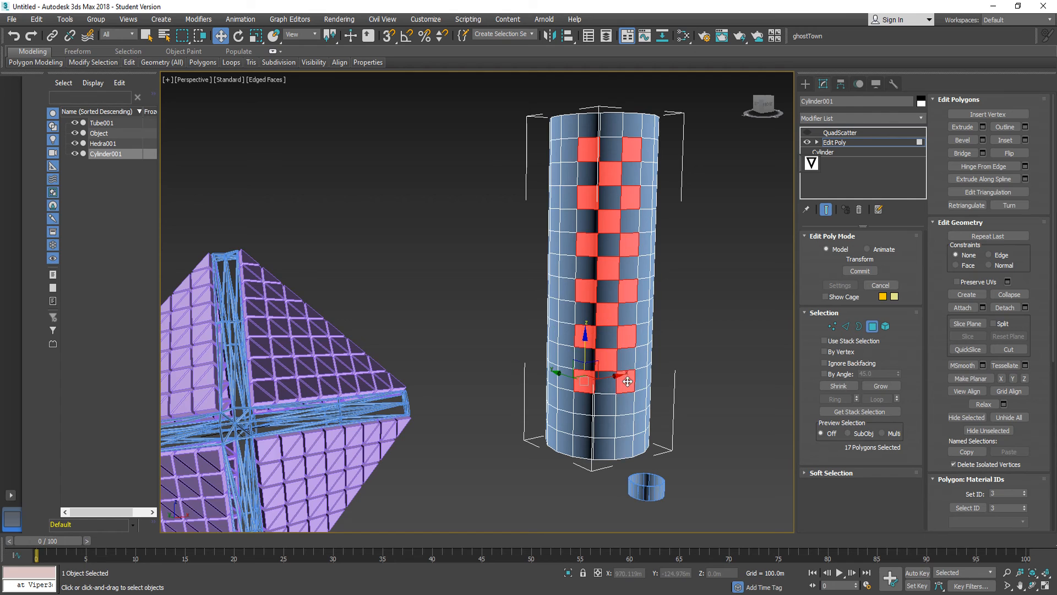
{"action": "left_click", "coordinate": [605, 403], "text": "ctrl"}
{"action": "left_click", "coordinate": [583, 425], "text": "ctrl"}
{"action": "left_click", "coordinate": [624, 427], "text": "ctrl"}
{"action": "left_click", "coordinate": [605, 448], "text": "ctrl"}
{"action": "middle_click_drag", "start_coordinate": [638, 438], "coordinate": [605, 427], "text": "alt"}
{"action": "left_click", "coordinate": [613, 126], "text": "ctrl"}
Add alternating polygons in the next two columns from the top row to just past mid-height.
{"action": "middle_click_drag", "start_coordinate": [652, 157], "coordinate": [624, 164], "text": "alt"}
{"action": "left_click", "coordinate": [655, 128], "text": "ctrl"}
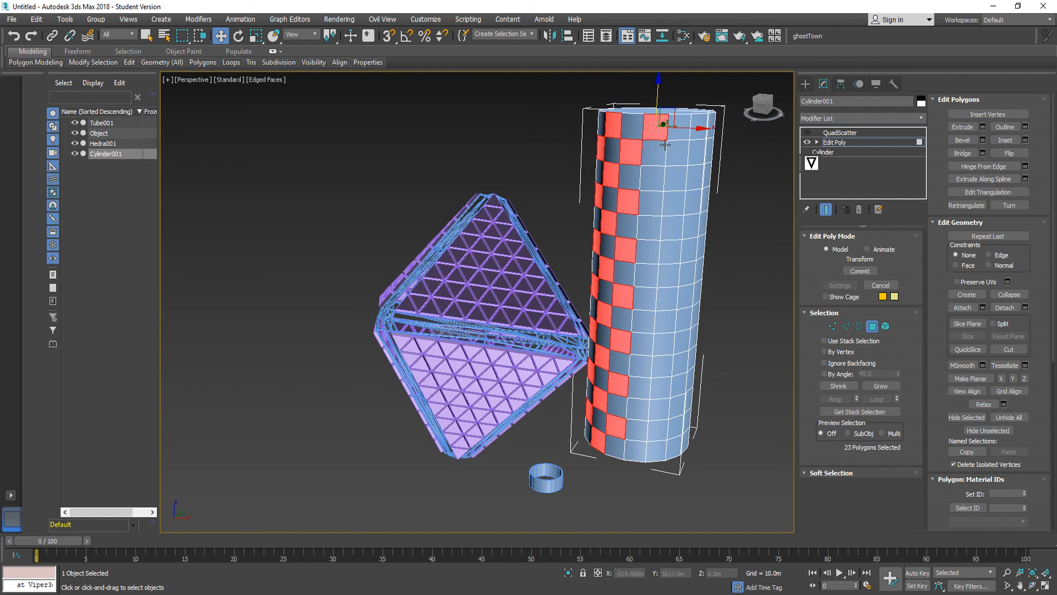
{"action": "left_click", "coordinate": [676, 153], "text": "ctrl"}
{"action": "left_click", "coordinate": [654, 178], "text": "ctrl"}
{"action": "left_click", "coordinate": [674, 204], "text": "ctrl"}
{"action": "left_click", "coordinate": [650, 228], "text": "ctrl"}
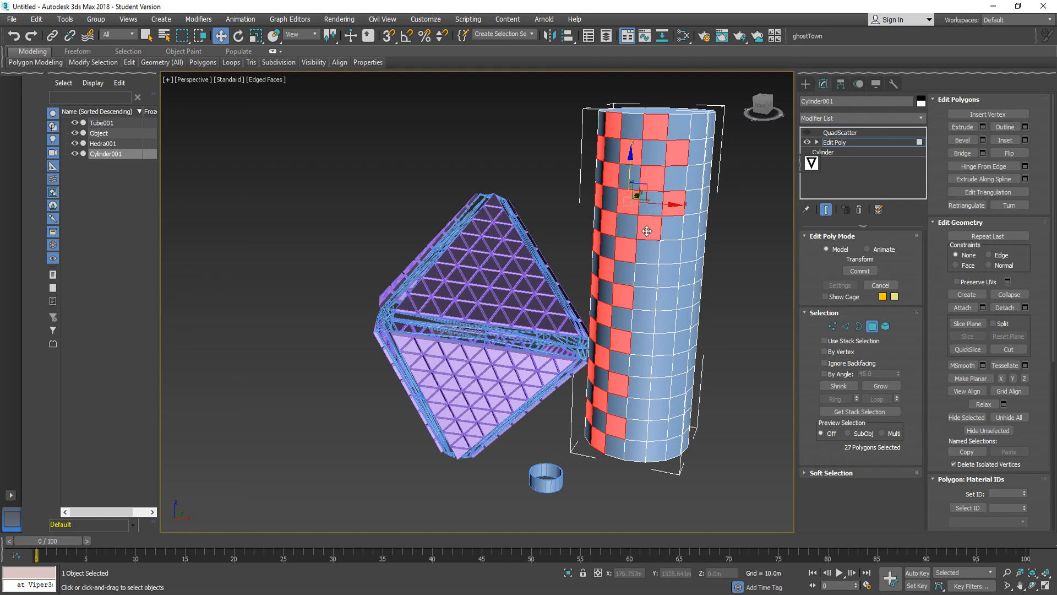
{"action": "left_click", "coordinate": [670, 251], "text": "ctrl"}
{"action": "left_click", "coordinate": [645, 277], "text": "ctrl"}
{"action": "left_click", "coordinate": [665, 302], "text": "ctrl"}
{"action": "left_click", "coordinate": [643, 325], "text": "ctrl"}
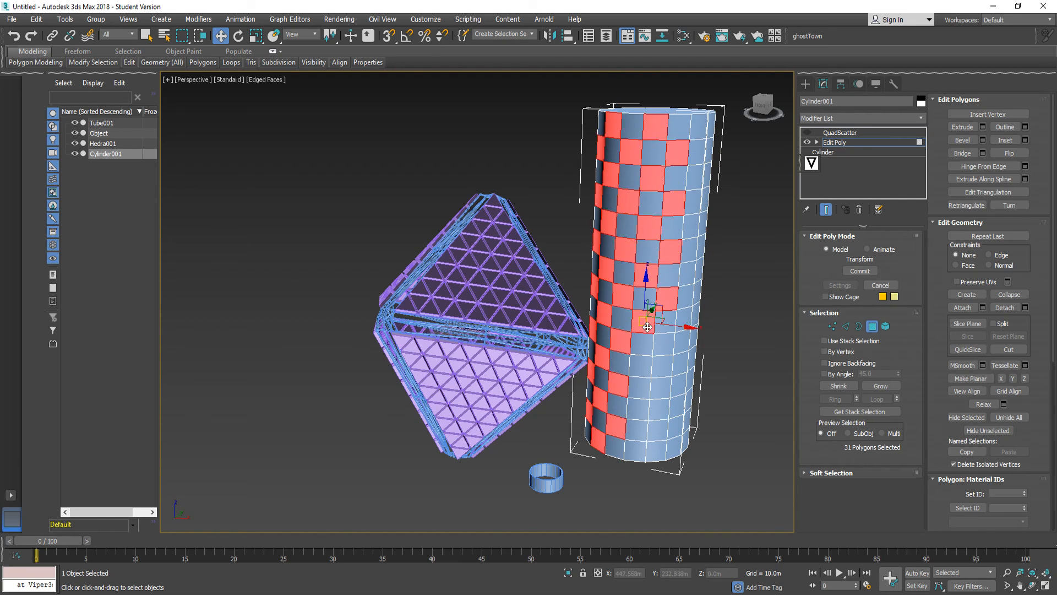
Continue the alternating polygons in these two columns down to the cylinder's bottom row.
{"action": "left_click", "coordinate": [664, 345], "text": "ctrl"}
{"action": "left_click", "coordinate": [640, 366], "text": "ctrl"}
{"action": "left_click", "coordinate": [659, 392], "text": "ctrl"}
{"action": "left_click", "coordinate": [643, 411], "text": "ctrl"}
{"action": "left_click", "coordinate": [655, 433], "text": "ctrl"}
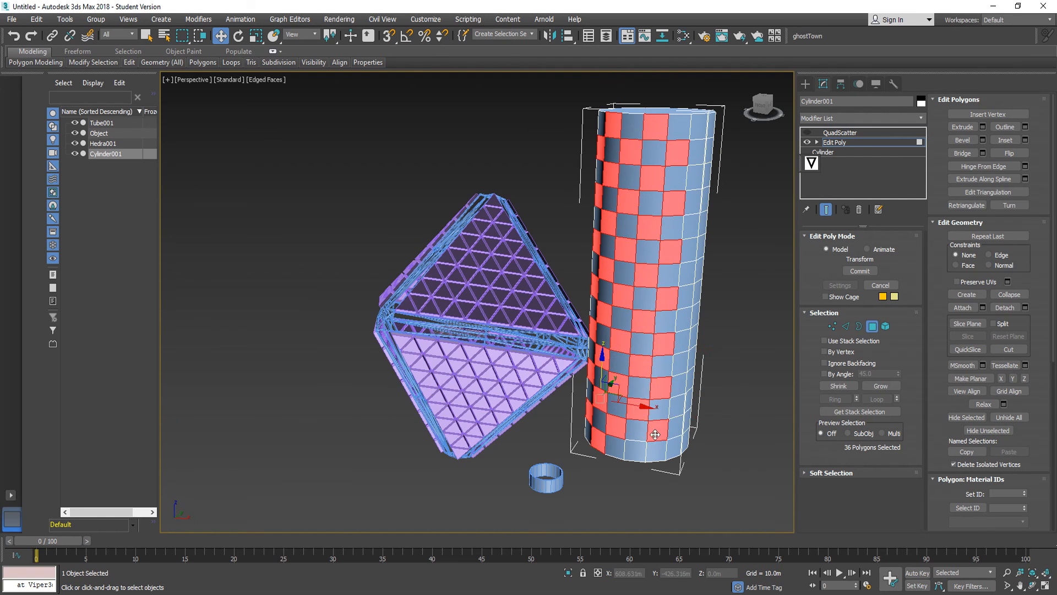
{"action": "left_click", "coordinate": [640, 451], "text": "ctrl"}
Add every other polygon of the next column to the selection, from the top row to the bottom row.
{"action": "middle_click_drag", "start_coordinate": [640, 450], "coordinate": [416, 127], "text": "alt"}
{"action": "left_click", "coordinate": [402, 88], "text": "ctrl"}
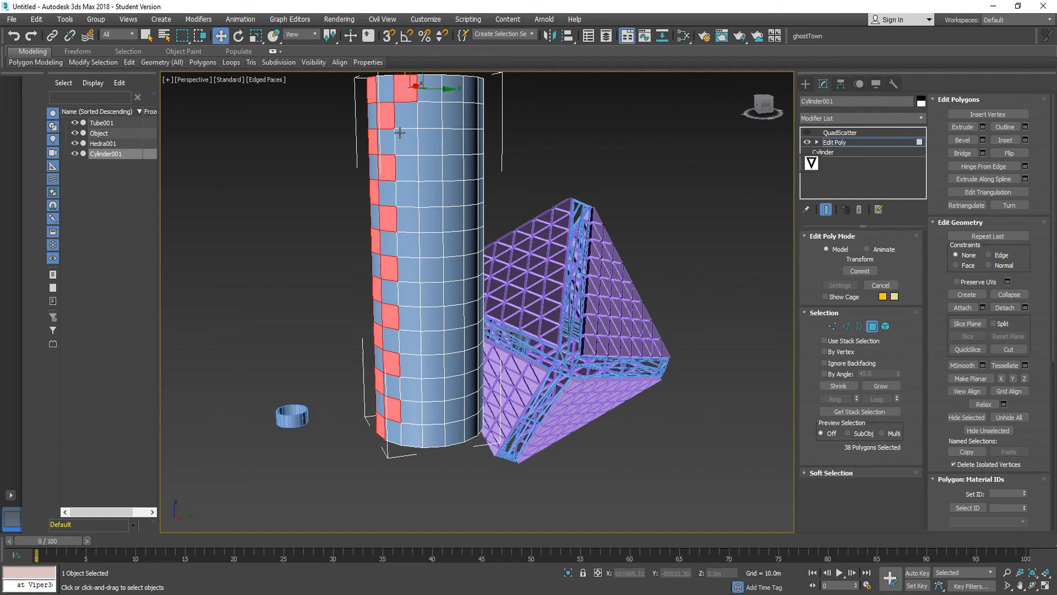
{"action": "left_click", "coordinate": [407, 141], "text": "ctrl"}
{"action": "left_click", "coordinate": [408, 194], "text": "ctrl"}
{"action": "left_click", "coordinate": [408, 244], "text": "ctrl"}
{"action": "left_click", "coordinate": [409, 295], "text": "ctrl"}
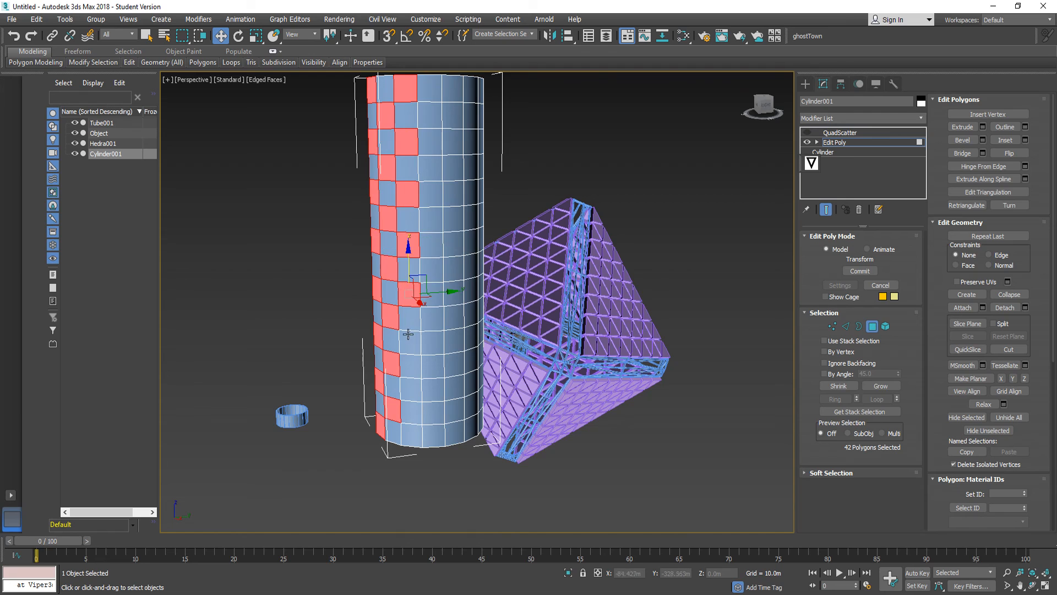
{"action": "left_click", "coordinate": [410, 345], "text": "ctrl"}
{"action": "left_click", "coordinate": [410, 391], "text": "ctrl"}
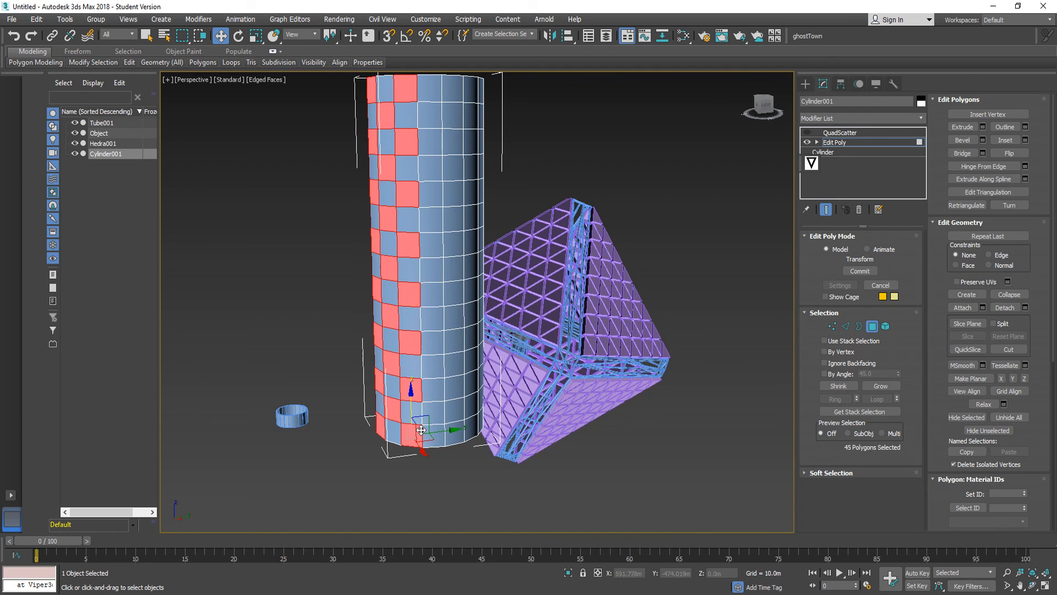
{"action": "left_click", "coordinate": [413, 435], "text": "ctrl"}
Add the offset alternate polygons of the following column, from the second-lowest row up to the second row from the top.
{"action": "left_click", "coordinate": [433, 412], "text": "ctrl"}
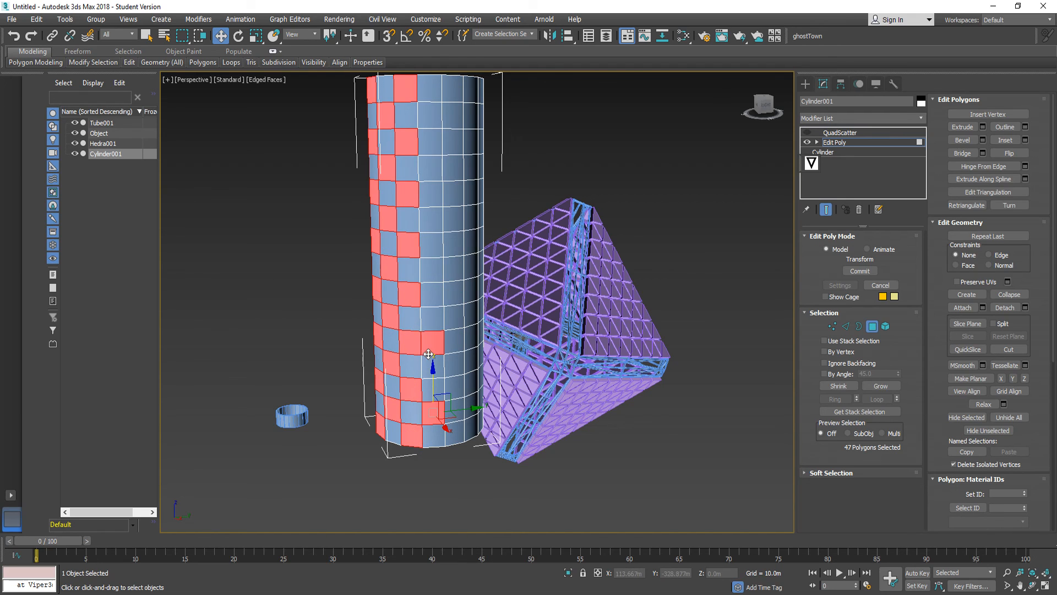
{"action": "left_click", "coordinate": [430, 365], "text": "ctrl"}
{"action": "left_click", "coordinate": [432, 318], "text": "ctrl"}
{"action": "left_click", "coordinate": [432, 267], "text": "ctrl"}
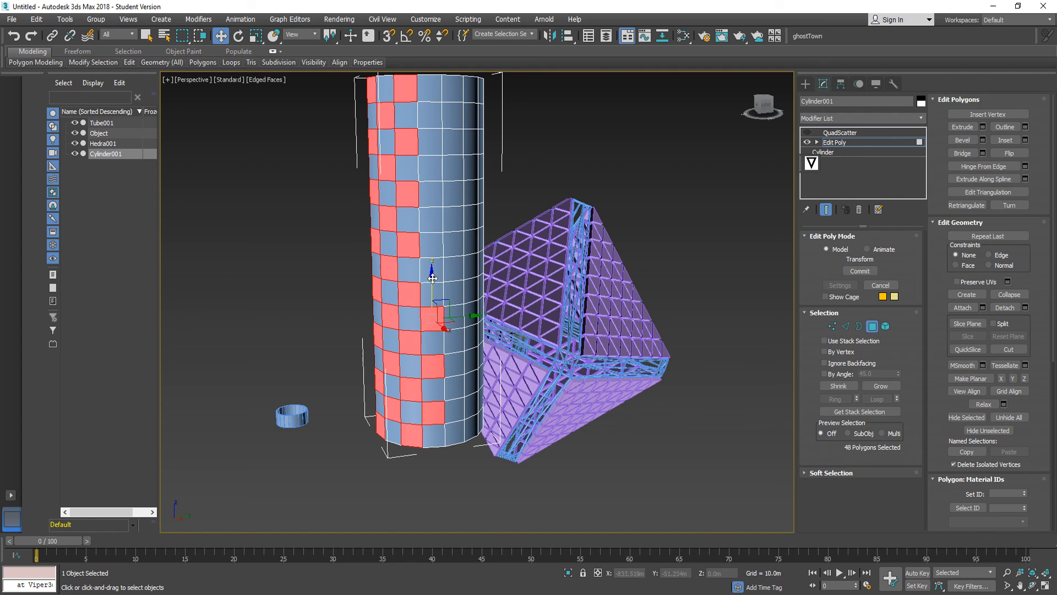
{"action": "left_click", "coordinate": [432, 216], "text": "ctrl"}
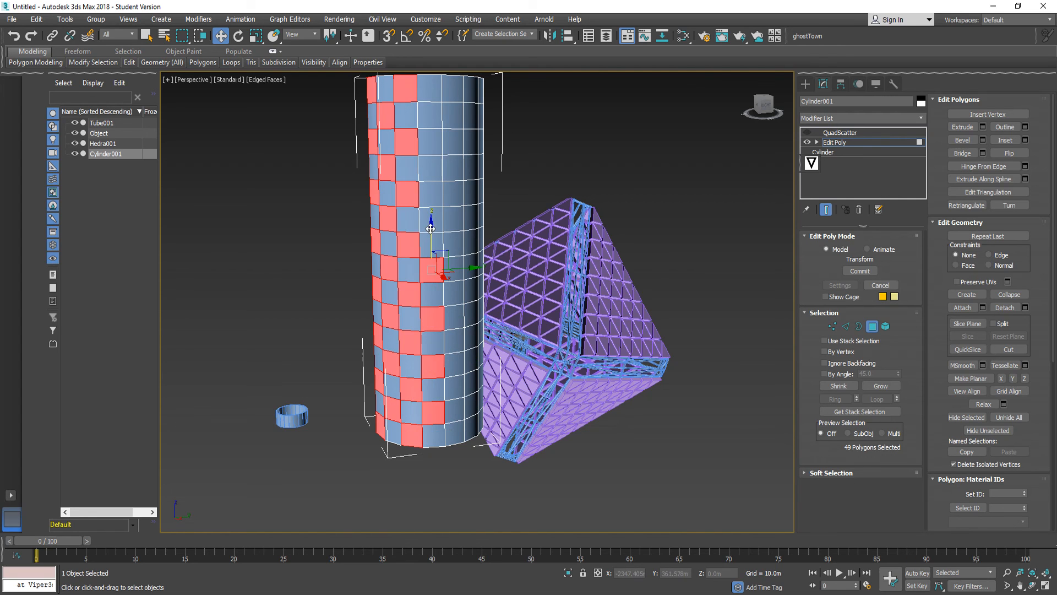
{"action": "left_click", "coordinate": [429, 120], "text": "ctrl"}
Carry the checkerboard into one more column, adding every other polygon from the top row down to the base.
{"action": "middle_click_drag", "start_coordinate": [514, 167], "coordinate": [440, 175], "text": "alt"}
{"action": "left_click", "coordinate": [427, 100], "text": "ctrl"}
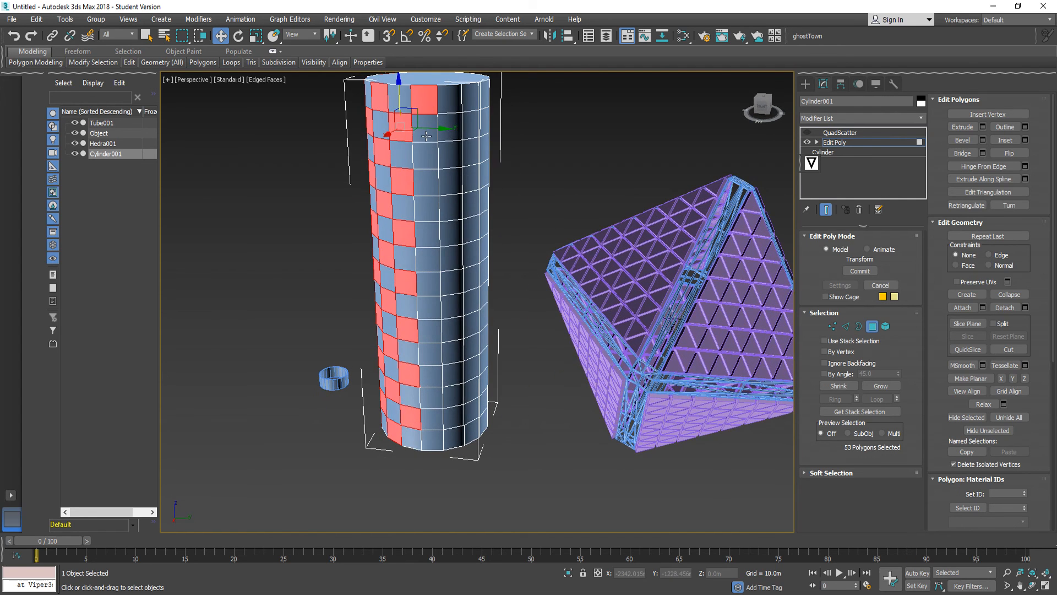
{"action": "left_click", "coordinate": [425, 154], "text": "ctrl"}
{"action": "left_click", "coordinate": [425, 209], "text": "ctrl"}
{"action": "left_click", "coordinate": [422, 265], "text": "ctrl"}
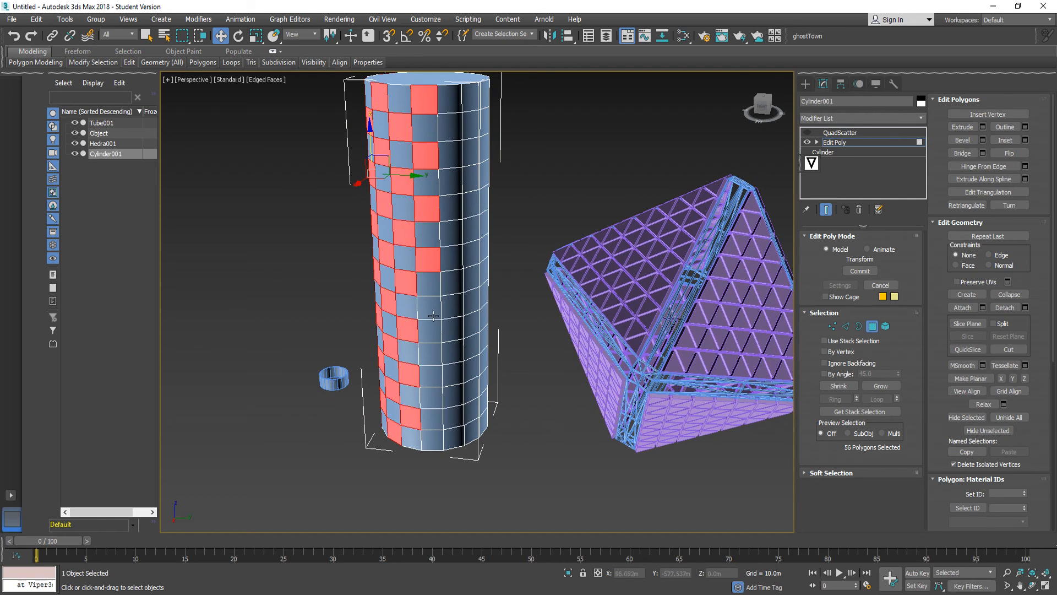
{"action": "left_click", "coordinate": [429, 306], "text": "ctrl"}
{"action": "left_click", "coordinate": [430, 353], "text": "ctrl"}
{"action": "left_click", "coordinate": [432, 398], "text": "ctrl"}
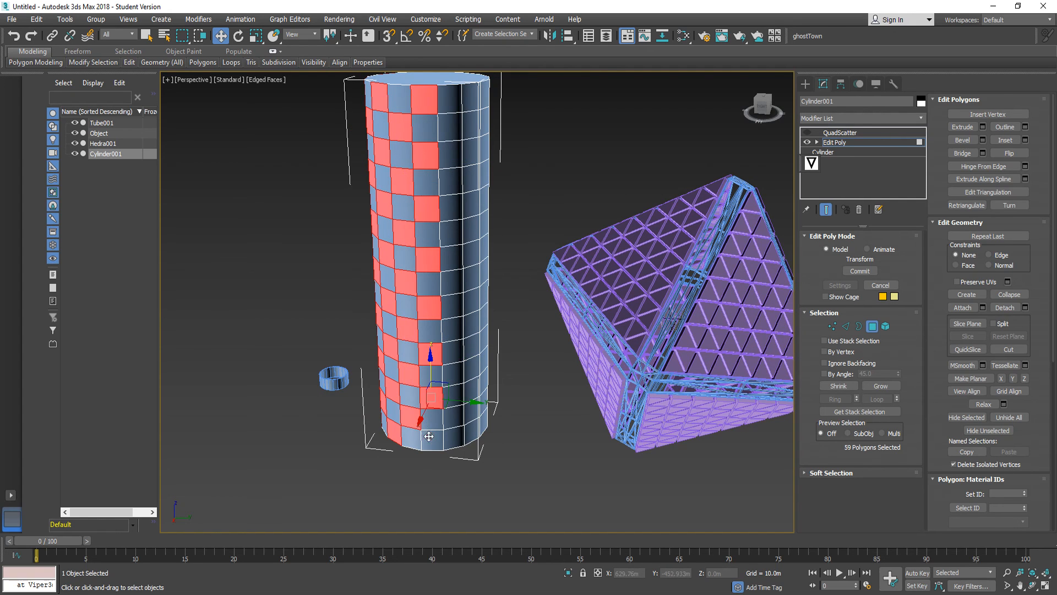
{"action": "left_click", "coordinate": [429, 437], "text": "ctrl"}
Begin the next checkerboard column upward from its second-lowest polygon.
{"action": "middle_click_drag", "start_coordinate": [498, 437], "coordinate": [421, 440], "text": "alt"}
{"action": "left_click", "coordinate": [431, 425], "text": "ctrl"}
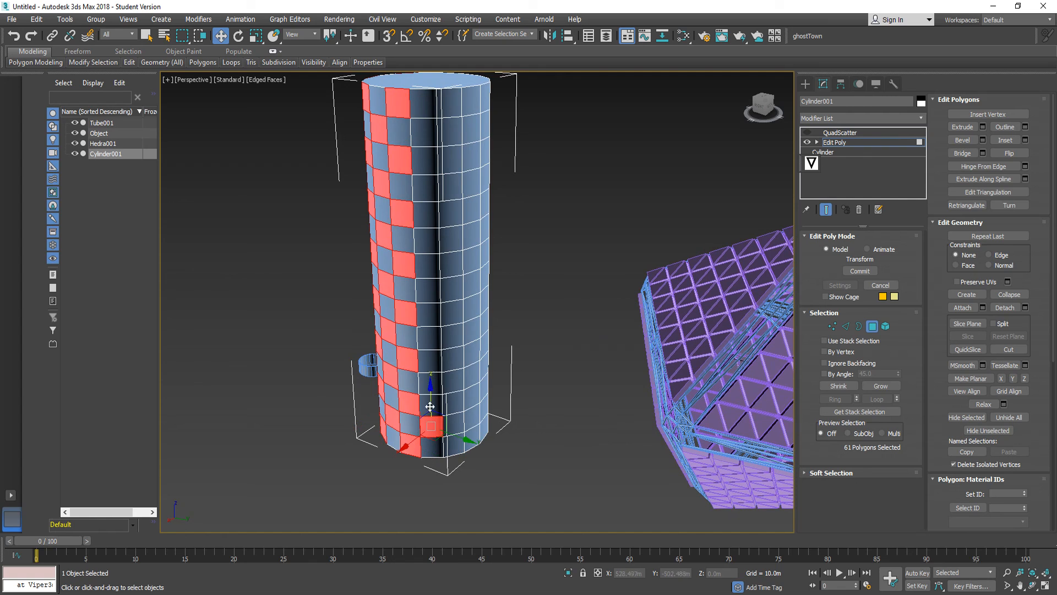
Add every other remaining polygon, from the bottom up, in the cylinder's partly started column to the checkerboard selection.
{"action": "left_click", "coordinate": [431, 384], "text": "ctrl"}
{"action": "left_click", "coordinate": [429, 338], "text": "ctrl"}
{"action": "left_click", "coordinate": [427, 290], "text": "ctrl"}
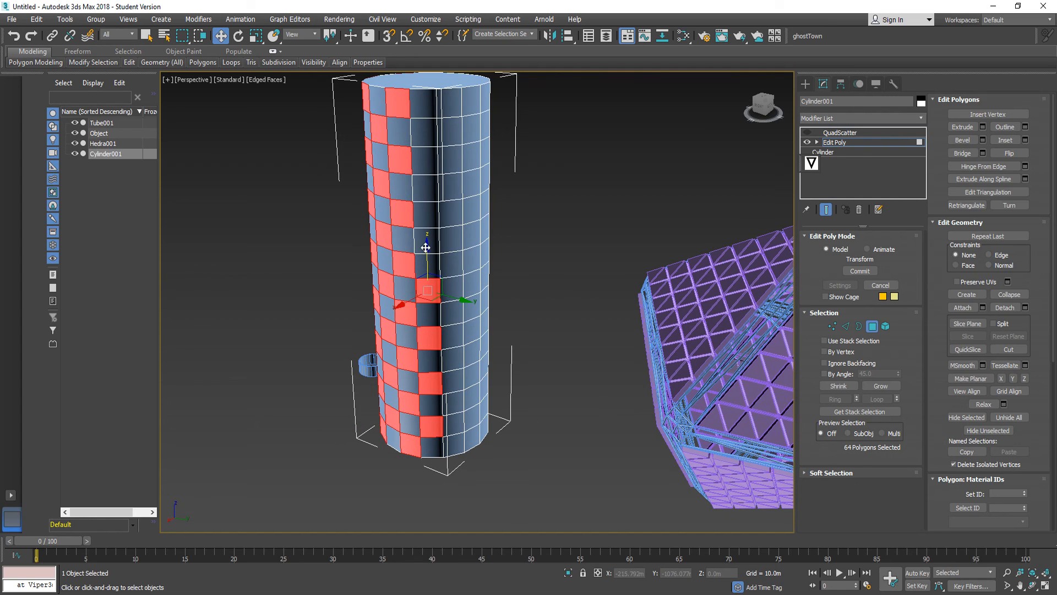
{"action": "left_click", "coordinate": [426, 242], "text": "ctrl"}
{"action": "left_click", "coordinate": [425, 190], "text": "ctrl"}
{"action": "left_click", "coordinate": [427, 138], "text": "ctrl"}
Extend the checkerboard selection down the next column, adding every other polygon from the top edge to the base.
{"action": "middle_click_drag", "start_coordinate": [427, 155], "coordinate": [432, 209], "text": "alt"}
{"action": "left_click", "coordinate": [418, 110], "text": "ctrl"}
{"action": "left_click", "coordinate": [419, 168], "text": "ctrl"}
{"action": "left_click", "coordinate": [421, 222], "text": "ctrl"}
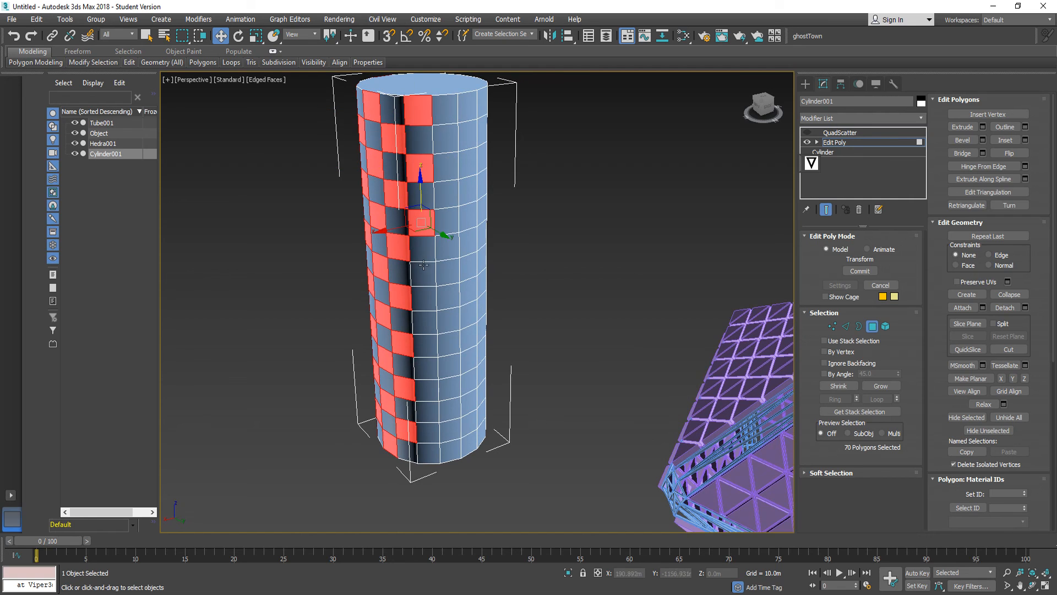
{"action": "left_click", "coordinate": [424, 274], "text": "ctrl"}
{"action": "left_click", "coordinate": [425, 323], "text": "ctrl"}
{"action": "left_click", "coordinate": [426, 372], "text": "ctrl"}
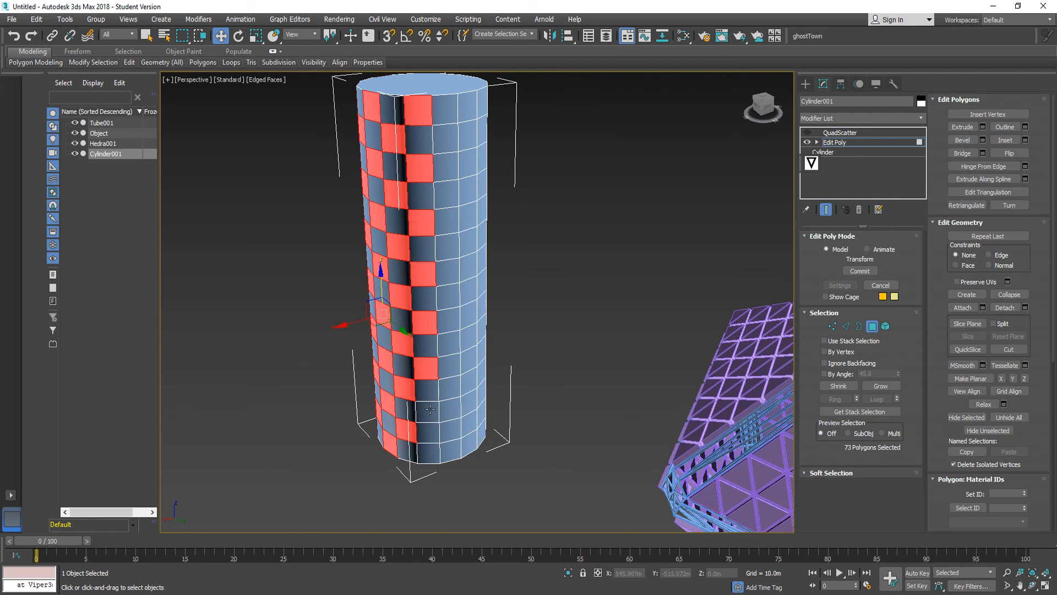
{"action": "left_click", "coordinate": [429, 418], "text": "ctrl"}
{"action": "left_click", "coordinate": [429, 452], "text": "ctrl"}
Extend the checkerboard selection up the adjacent unselected column, staggering its alternate polygons against the previous column.
{"action": "middle_click_drag", "start_coordinate": [429, 452], "coordinate": [452, 440], "text": "alt"}
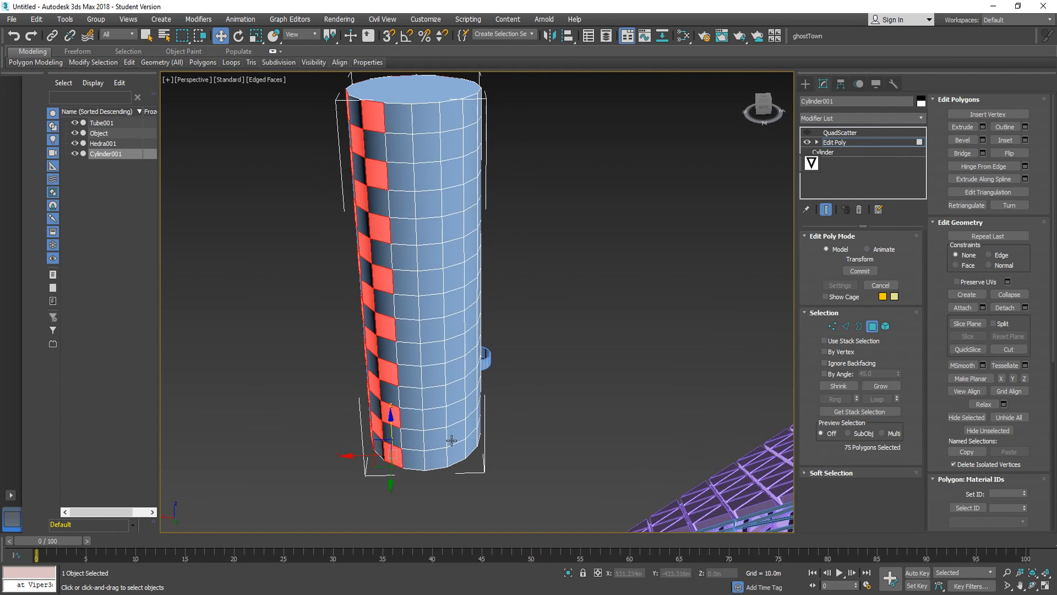
{"action": "left_click", "coordinate": [414, 440], "text": "ctrl"}
{"action": "left_click", "coordinate": [410, 398], "text": "ctrl"}
{"action": "left_click", "coordinate": [408, 353], "text": "ctrl"}
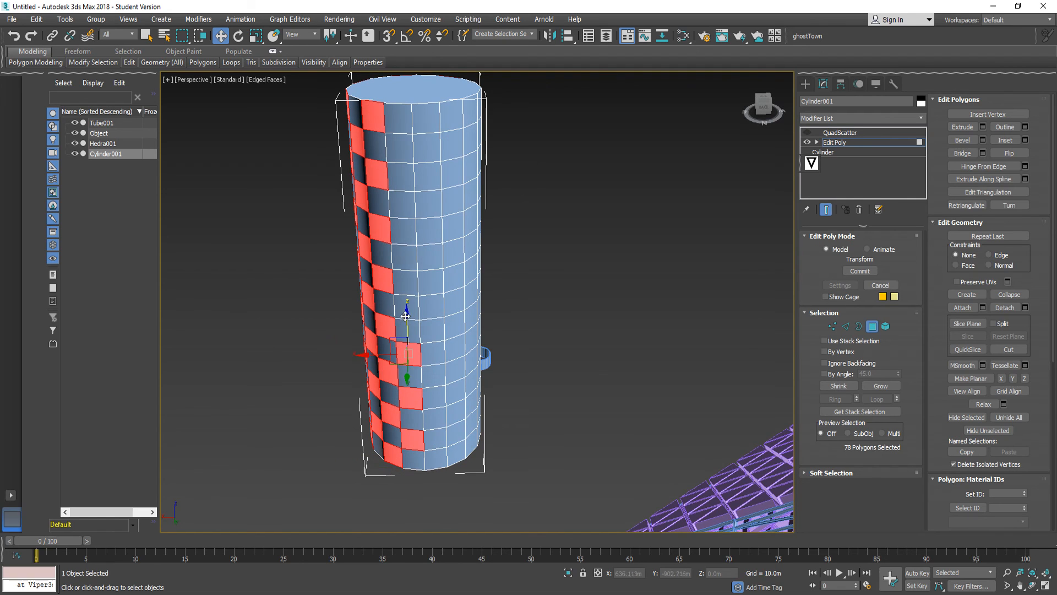
{"action": "left_click", "coordinate": [406, 306], "text": "ctrl"}
{"action": "left_click", "coordinate": [405, 261], "text": "ctrl"}
{"action": "left_click", "coordinate": [402, 212], "text": "ctrl"}
{"action": "left_click", "coordinate": [401, 165], "text": "ctrl"}
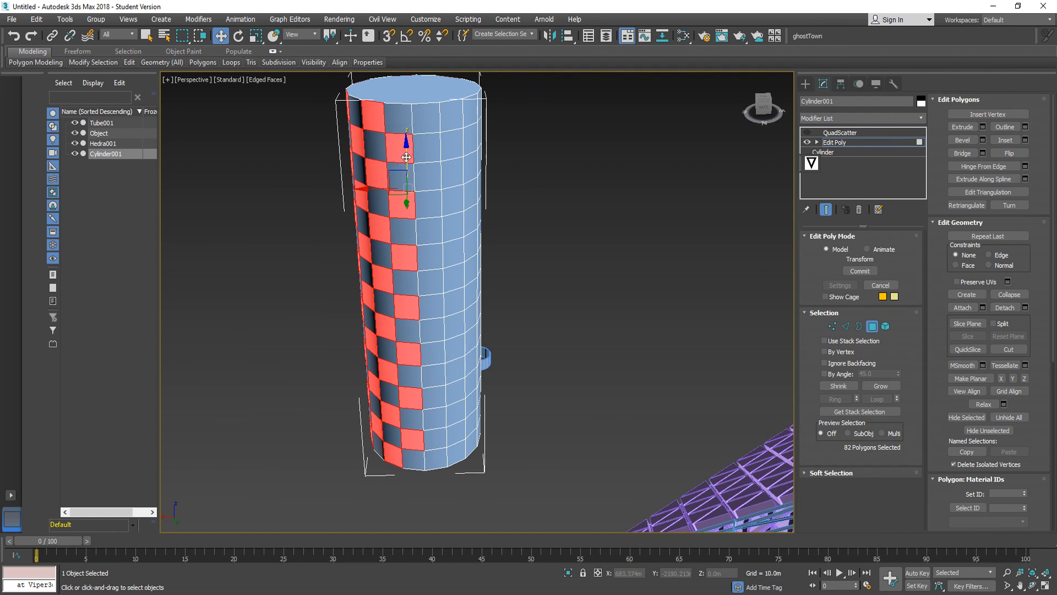
Continue the checkerboard selection around the cylinder with alternate polygons of the following column, from top to base.
{"action": "middle_click_drag", "start_coordinate": [401, 165], "coordinate": [411, 239], "text": "alt"}
{"action": "left_click", "coordinate": [371, 137], "text": "ctrl"}
{"action": "left_click", "coordinate": [377, 192], "text": "ctrl"}
{"action": "left_click", "coordinate": [379, 247], "text": "ctrl"}
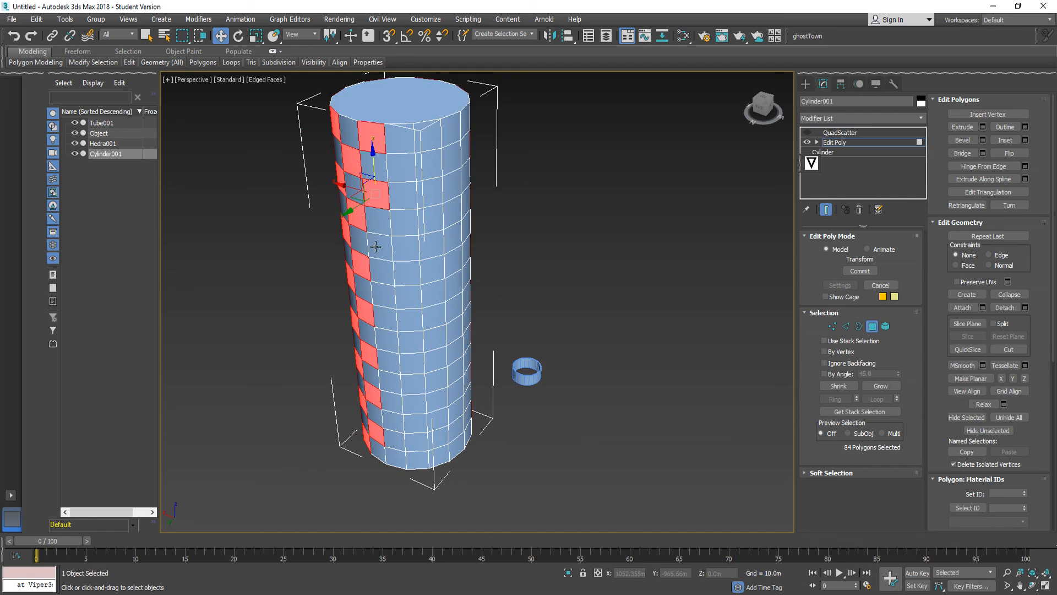
{"action": "left_click", "coordinate": [379, 301], "text": "ctrl"}
{"action": "left_click", "coordinate": [388, 343], "text": "ctrl"}
{"action": "left_click", "coordinate": [391, 386], "text": "ctrl"}
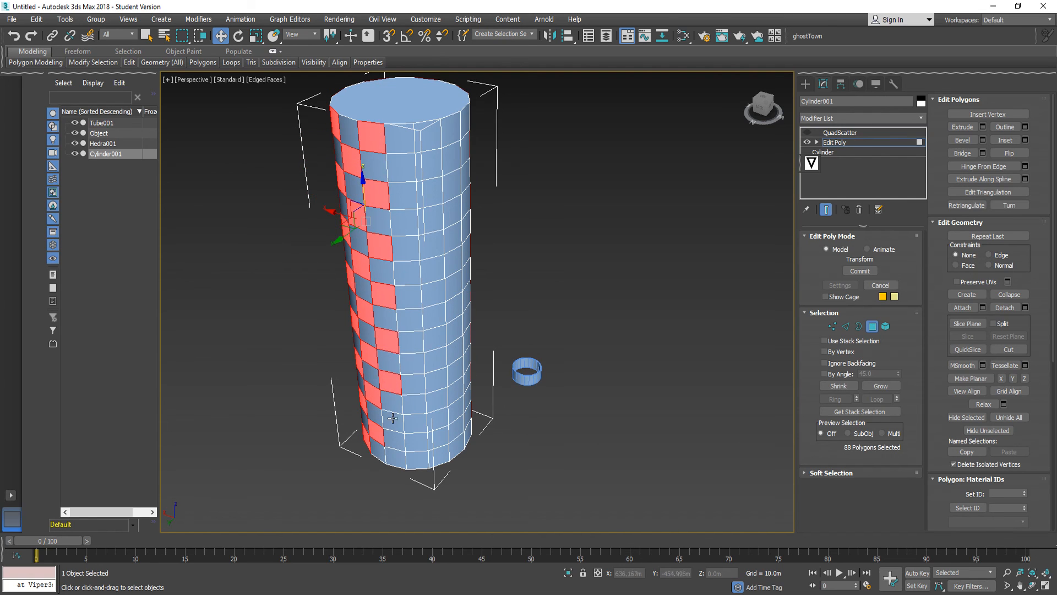
{"action": "left_click", "coordinate": [393, 426], "text": "ctrl"}
{"action": "left_click", "coordinate": [395, 454], "text": "ctrl"}
Add alternate polygons from bottom to top in the next column, offset by one row to keep the checkerboard.
{"action": "left_click", "coordinate": [417, 443], "text": "ctrl"}
{"action": "left_click", "coordinate": [413, 405], "text": "ctrl"}
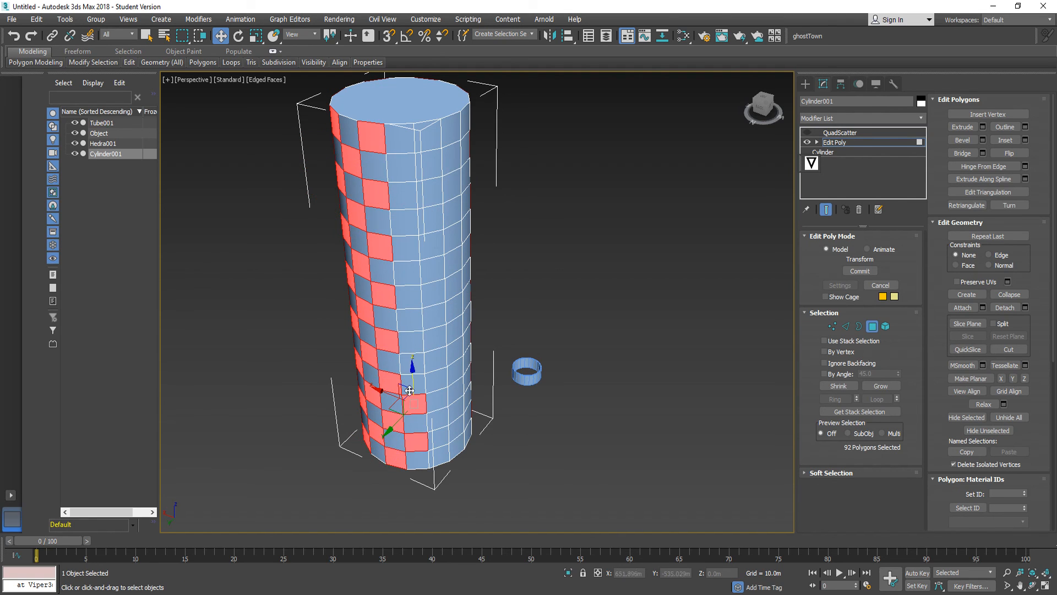
{"action": "left_click", "coordinate": [410, 362], "text": "ctrl"}
{"action": "left_click", "coordinate": [408, 318], "text": "ctrl"}
{"action": "left_click", "coordinate": [407, 271], "text": "ctrl"}
{"action": "left_click", "coordinate": [406, 221], "text": "ctrl"}
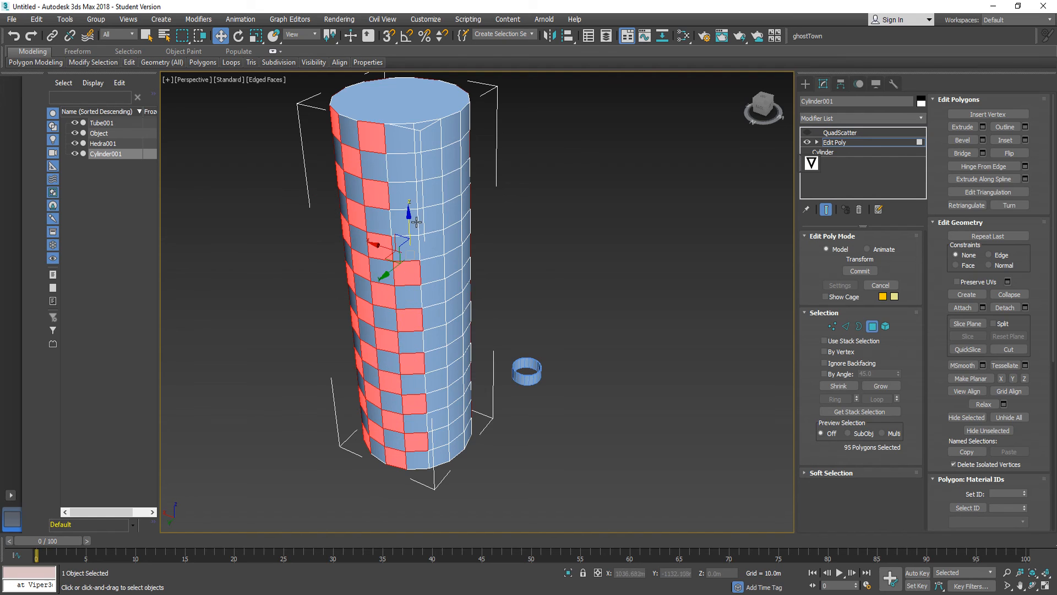
{"action": "left_click", "coordinate": [401, 171], "text": "ctrl"}
Fill the upper half of the last three unselected columns with staggered alternate polygons to continue the checkerboard.
{"action": "middle_click_drag", "start_coordinate": [402, 171], "coordinate": [367, 135], "text": "alt"}
{"action": "left_click", "coordinate": [365, 132], "text": "ctrl"}
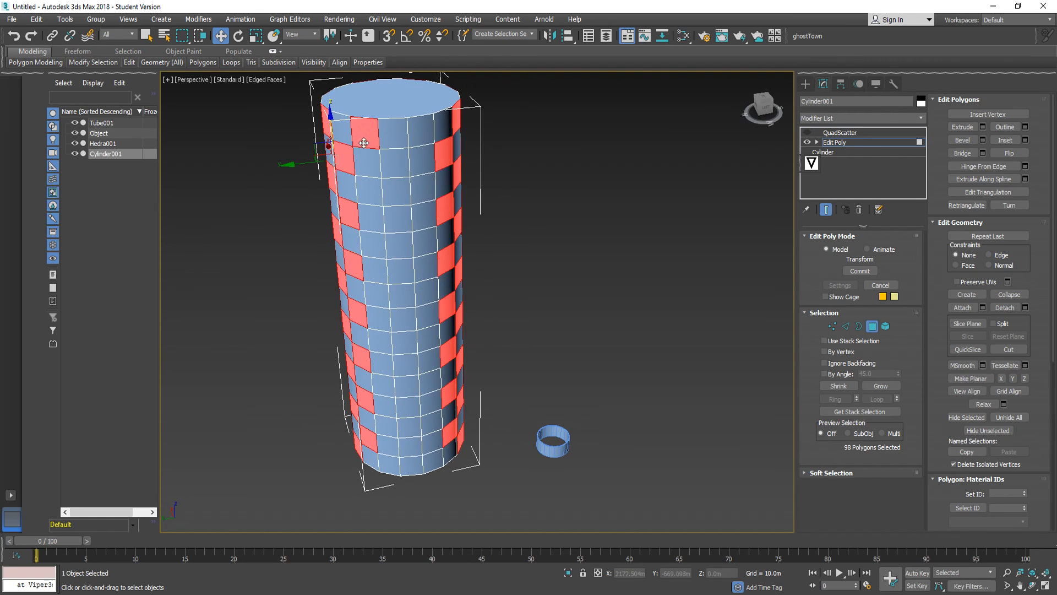
{"action": "left_click", "coordinate": [366, 189], "text": "ctrl"}
{"action": "left_click", "coordinate": [395, 163], "text": "ctrl"}
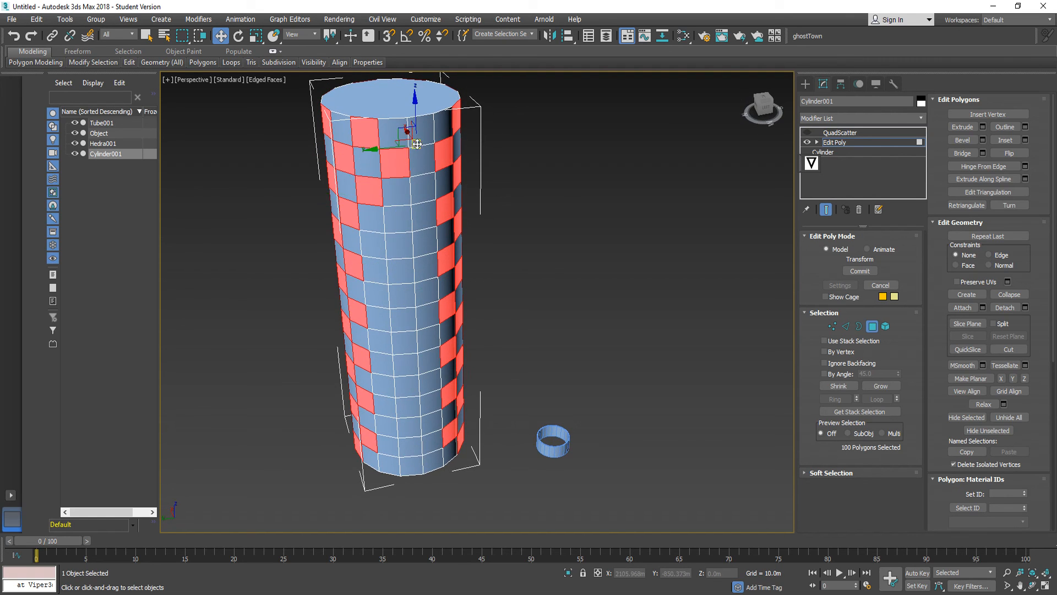
{"action": "left_click", "coordinate": [421, 132], "text": "ctrl"}
{"action": "left_click", "coordinate": [416, 189], "text": "ctrl"}
{"action": "left_click", "coordinate": [396, 216], "text": "ctrl"}
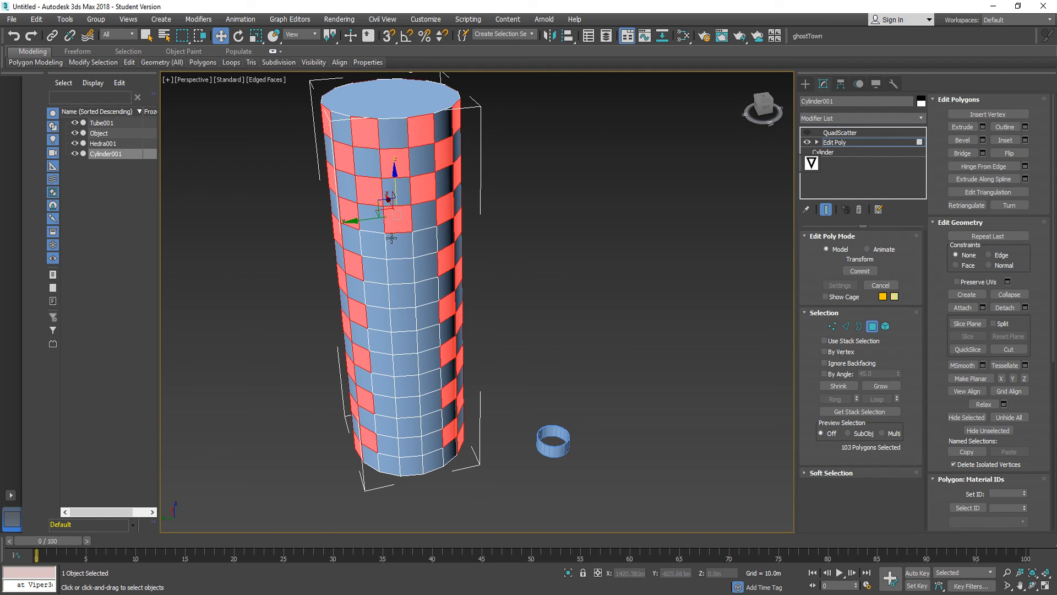
{"action": "left_click", "coordinate": [374, 242], "text": "ctrl"}
{"action": "left_click", "coordinate": [423, 245], "text": "ctrl"}
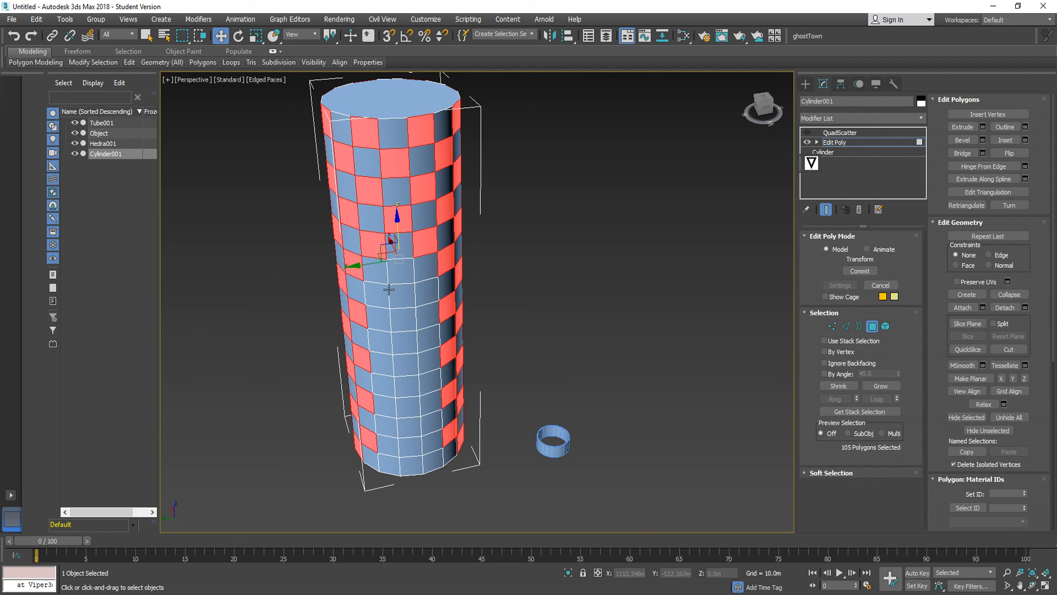
{"action": "left_click", "coordinate": [402, 283], "text": "ctrl"}
{"action": "left_click", "coordinate": [380, 296], "text": "ctrl"}
{"action": "left_click", "coordinate": [422, 299], "text": "ctrl"}
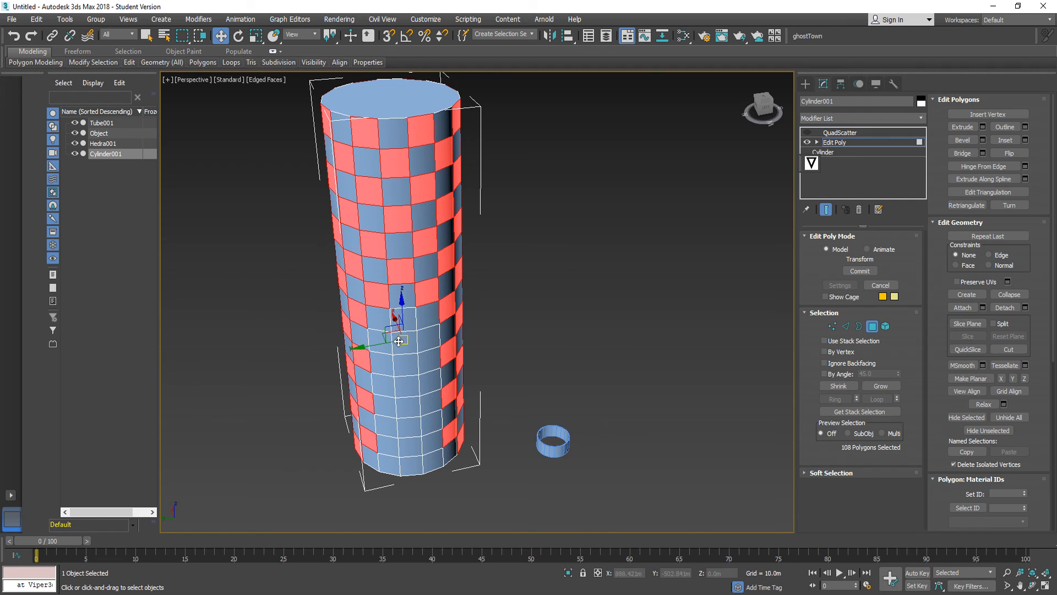
Fill the lower half of the last three columns with staggered alternate polygons, down to the cylinder's base.
{"action": "left_click", "coordinate": [402, 348], "text": "ctrl"}
{"action": "left_click", "coordinate": [378, 343], "text": "ctrl"}
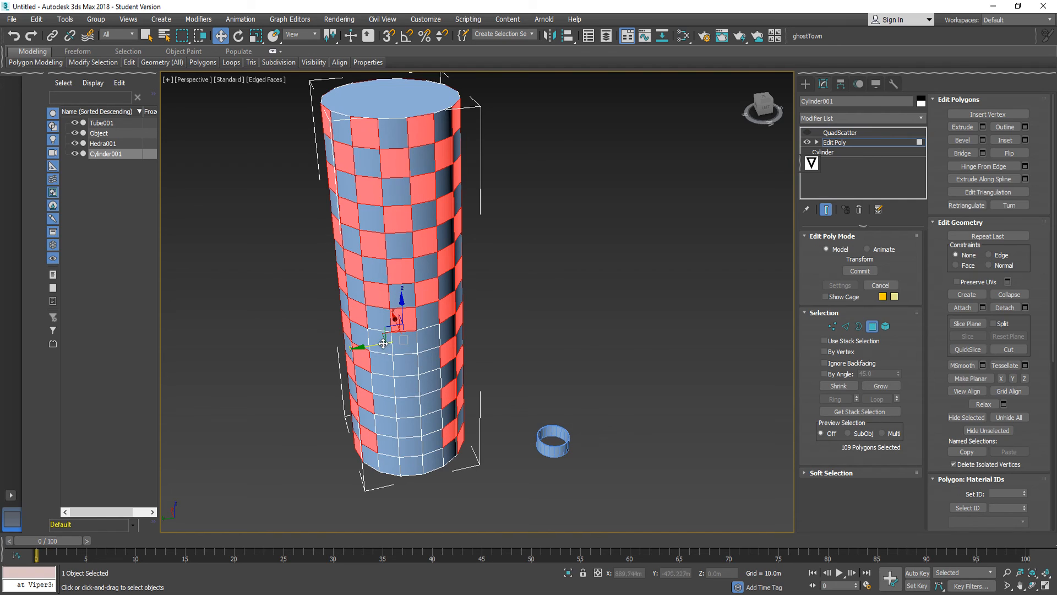
{"action": "left_click", "coordinate": [428, 337], "text": "ctrl"}
{"action": "left_click", "coordinate": [403, 392], "text": "ctrl"}
{"action": "left_click", "coordinate": [382, 387], "text": "ctrl"}
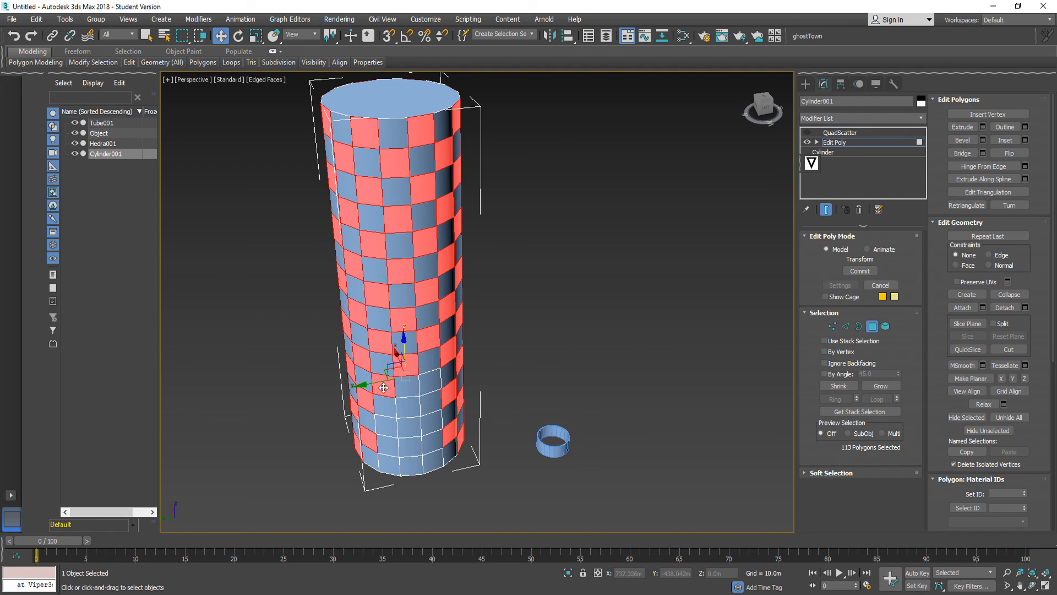
{"action": "left_click", "coordinate": [427, 387], "text": "ctrl"}
{"action": "left_click", "coordinate": [403, 419], "text": "ctrl"}
{"action": "left_click", "coordinate": [383, 423], "text": "ctrl"}
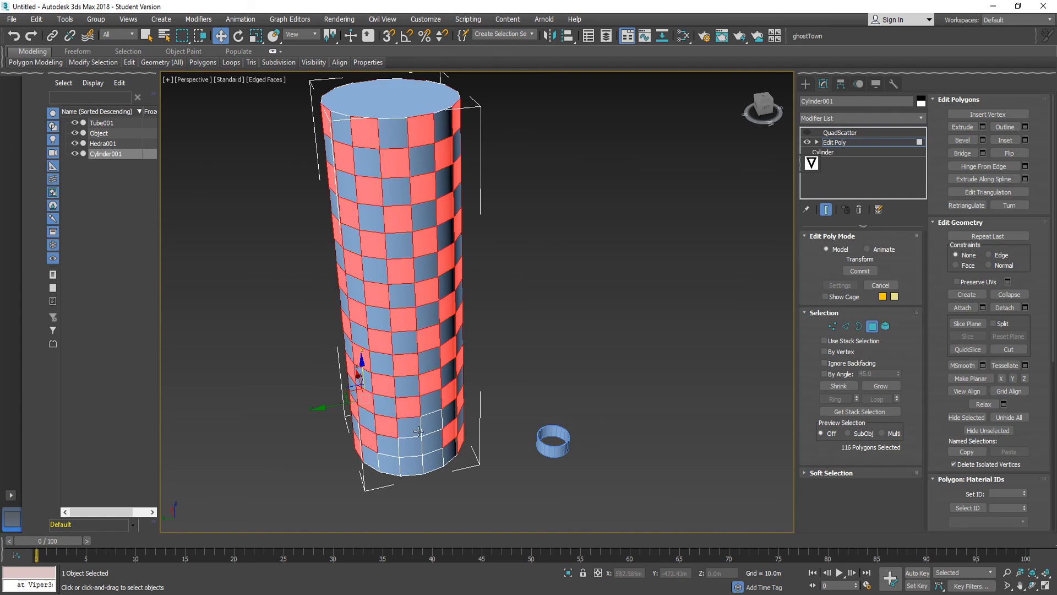
{"action": "left_click", "coordinate": [427, 426], "text": "ctrl"}
{"action": "left_click", "coordinate": [414, 446], "text": "ctrl"}
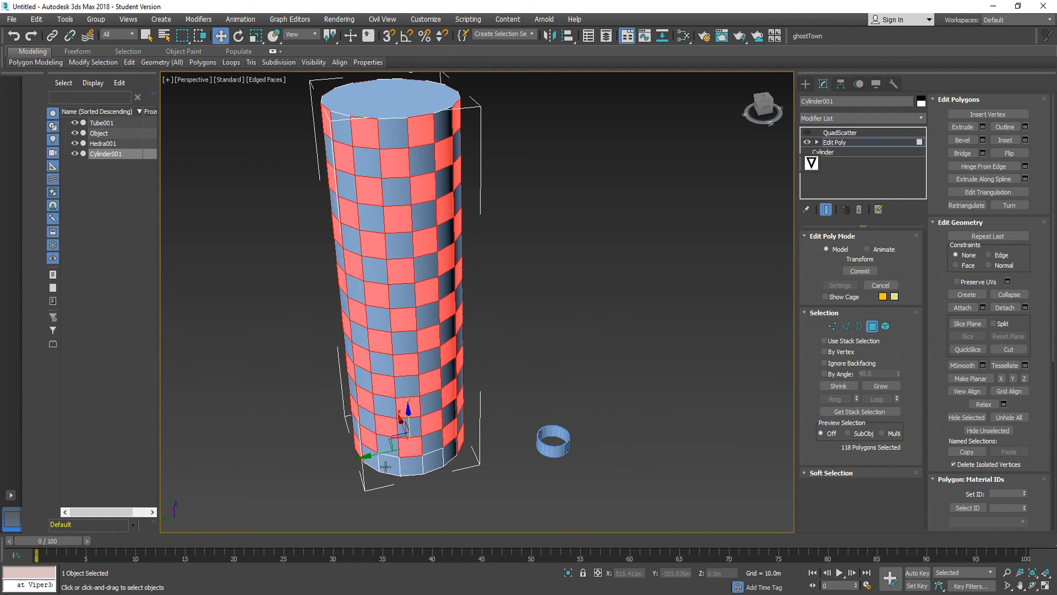
{"action": "left_click", "coordinate": [389, 462], "text": "ctrl"}
{"action": "left_click", "coordinate": [431, 463], "text": "ctrl"}
Assign material ID 2 to the checkerboard polygons and enable the QuadScatter modifier to show the scattered rings.
{"action": "middle_click_drag", "start_coordinate": [445, 435], "coordinate": [395, 424], "text": "alt"}
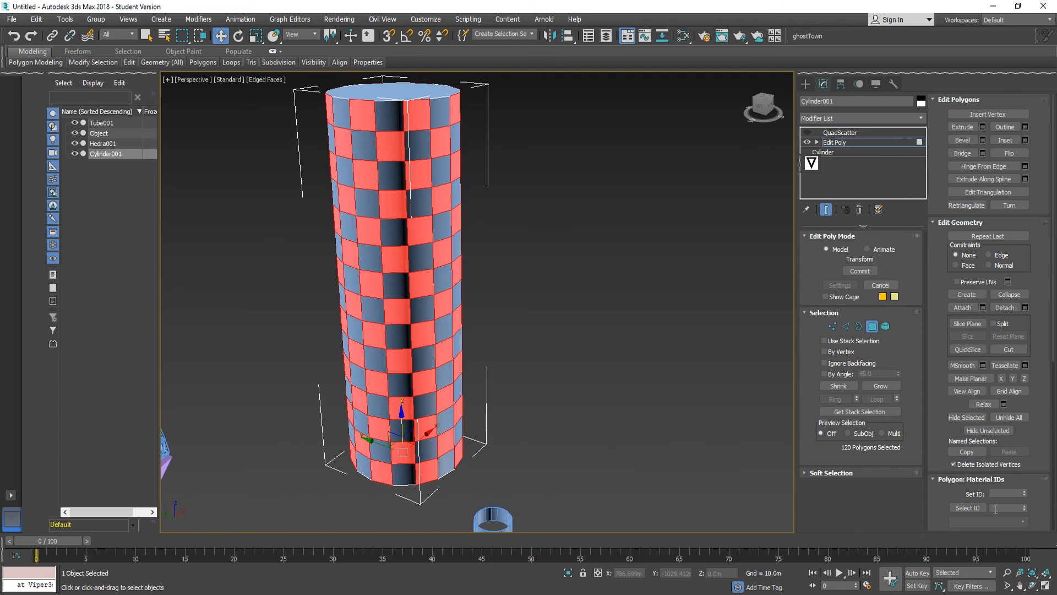
{"action": "key", "text": "Return"}
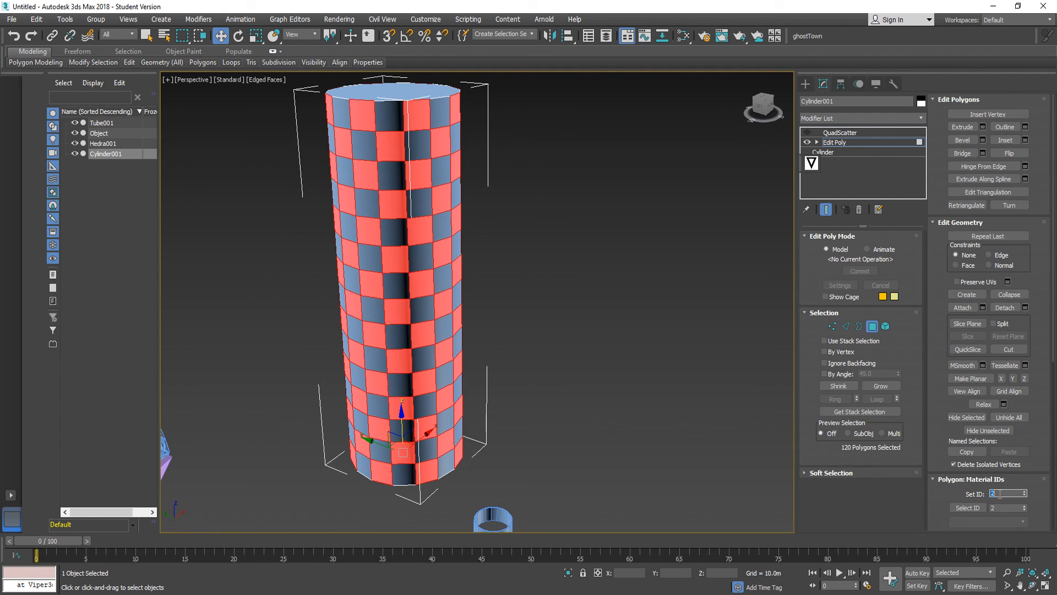
{"action": "left_click", "coordinate": [807, 133]}
{"action": "middle_click_drag", "start_coordinate": [477, 293], "coordinate": [552, 301], "text": "alt"}
{"action": "scroll", "coordinate": [407, 487], "scroll_direction": "up", "scroll_amount": 6}
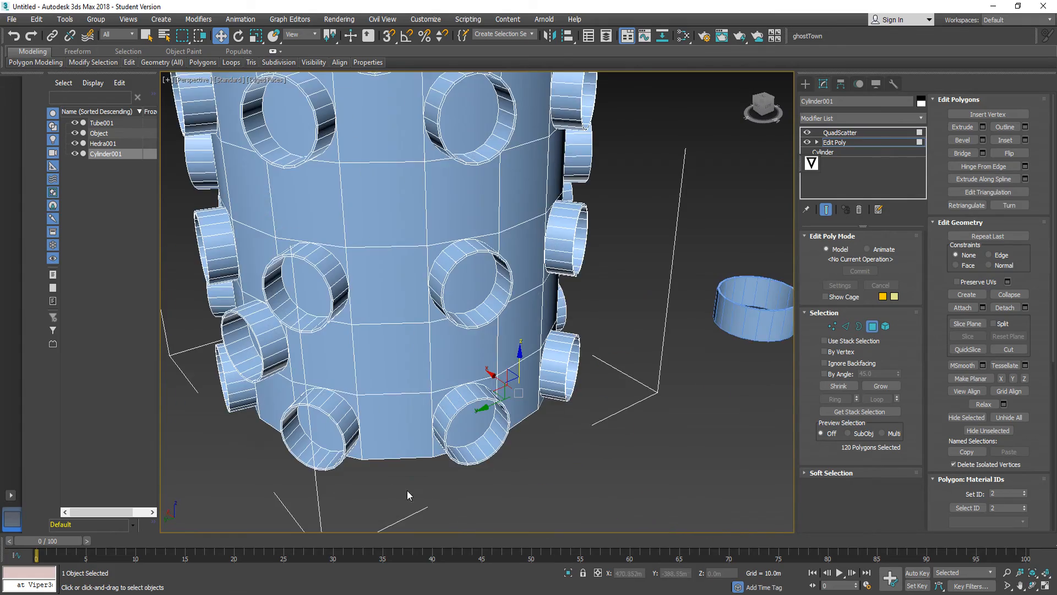
{"action": "middle_click_drag", "start_coordinate": [420, 369], "coordinate": [429, 349], "text": "alt"}
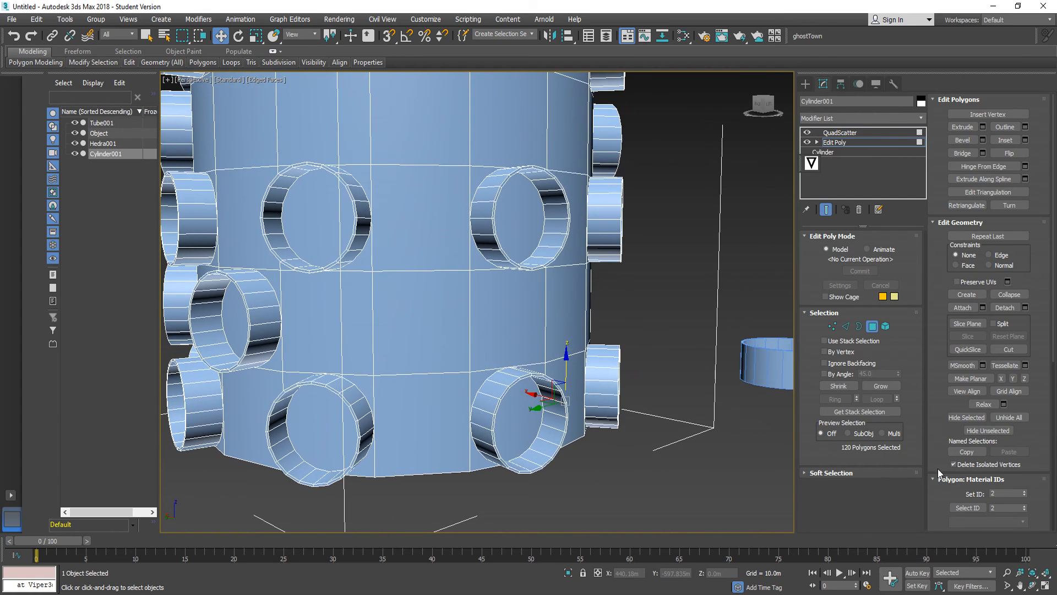
Select the polygons with material ID 2 and examine the ring pattern around the cylinder's lower end.
{"action": "left_click", "coordinate": [964, 508]}
{"action": "scroll", "coordinate": [560, 364], "scroll_direction": "down", "scroll_amount": 2}
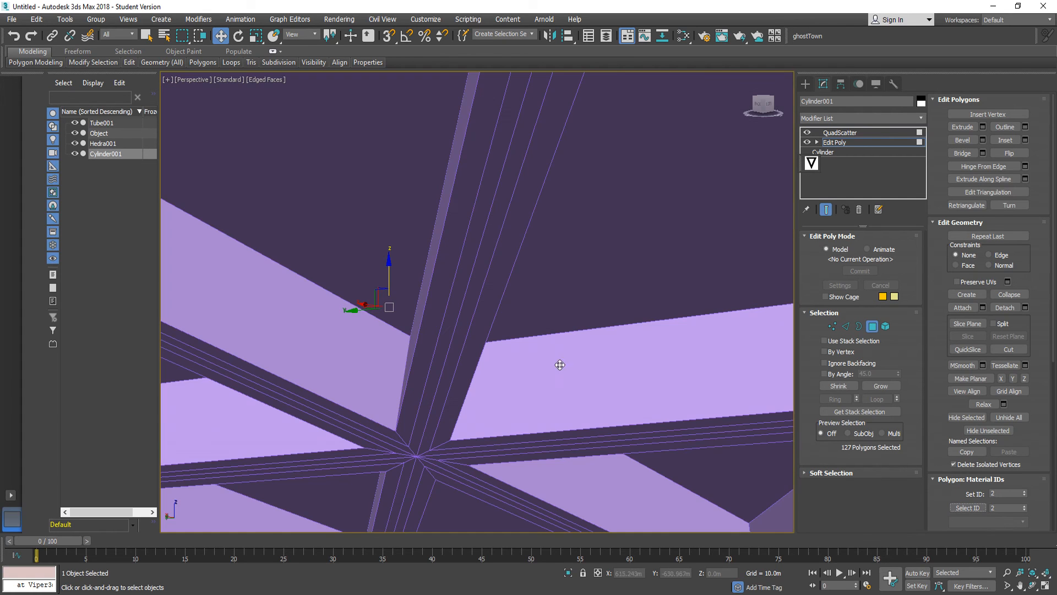
{"action": "left_click", "coordinate": [815, 138]}
{"action": "key", "text": "z"}
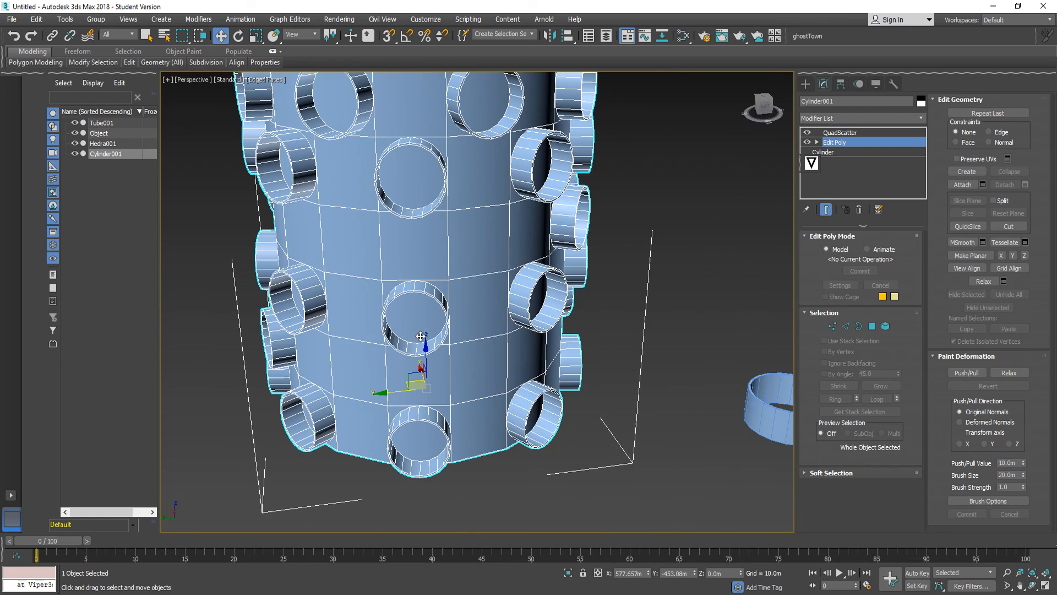
{"action": "left_click", "coordinate": [872, 327]}
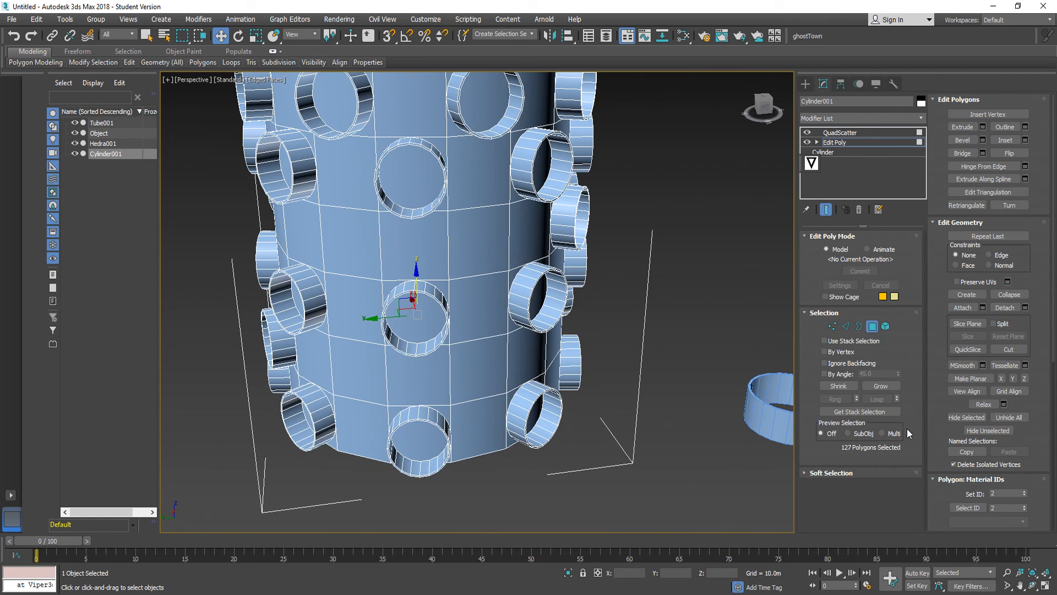
{"action": "scroll", "coordinate": [463, 321], "scroll_direction": "down", "scroll_amount": 5}
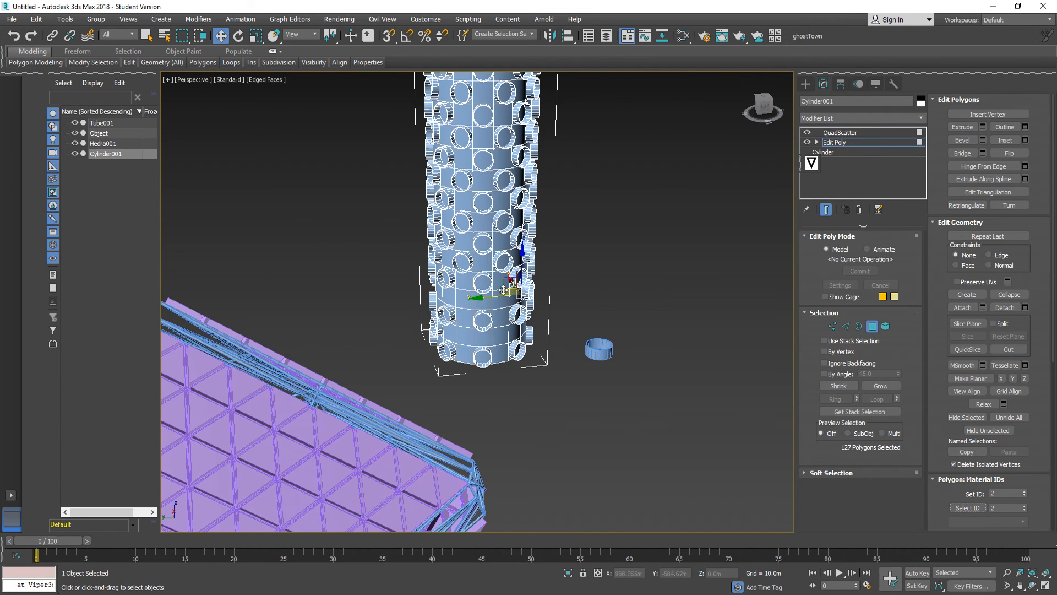
{"action": "scroll", "coordinate": [483, 294], "scroll_direction": "up", "scroll_amount": 1}
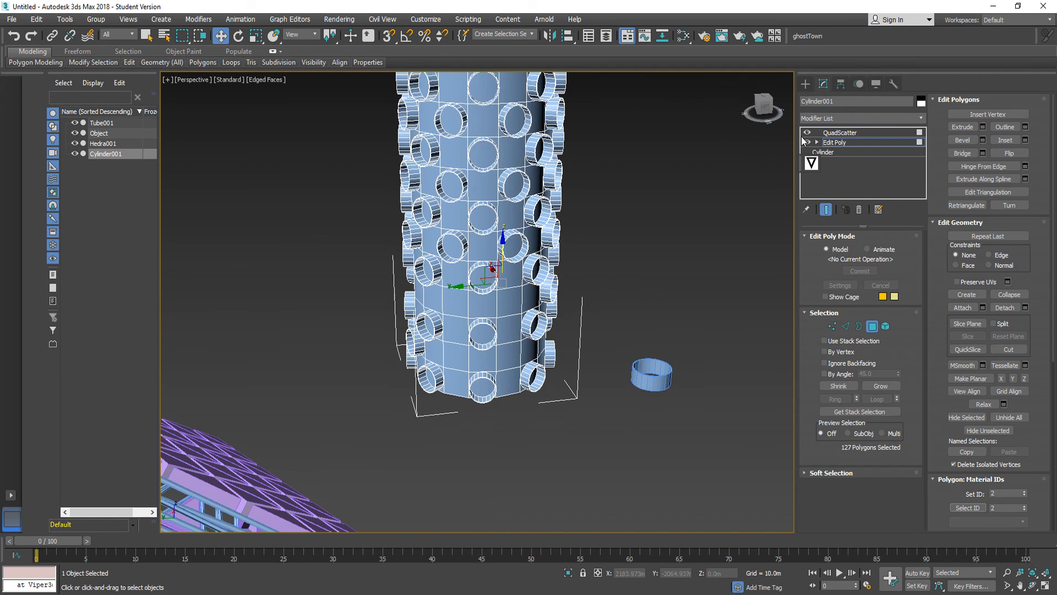
Disable QuadScatter, clear the polygon selection, and select the cylinder's polygons by material ID 2.
{"action": "left_click", "coordinate": [807, 132]}
{"action": "scroll", "coordinate": [465, 303], "scroll_direction": "up", "scroll_amount": 3}
{"action": "middle_click_drag", "start_coordinate": [481, 321], "coordinate": [512, 341], "text": "alt"}
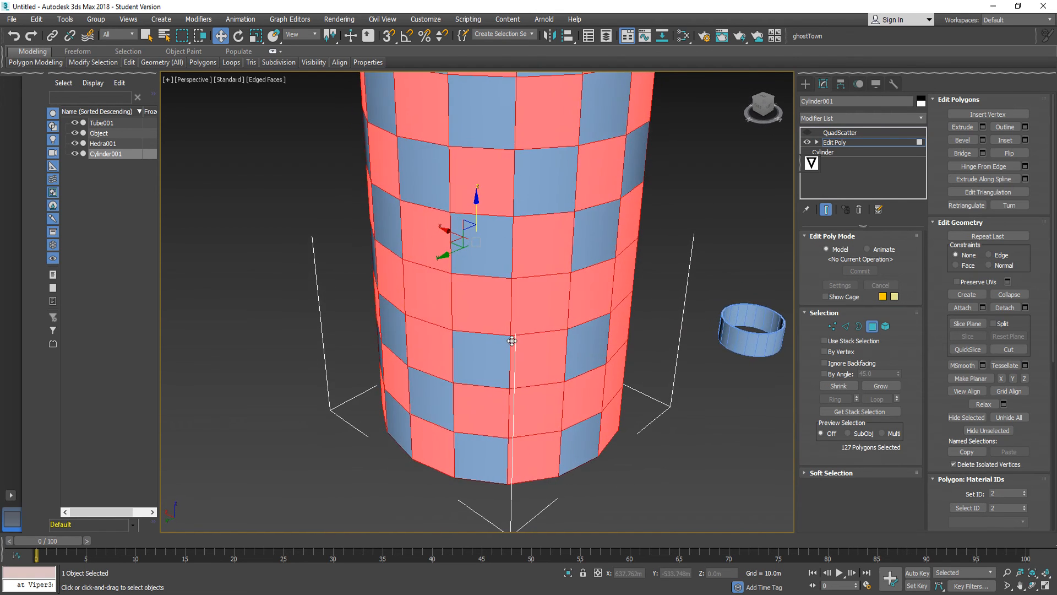
{"action": "left_click", "coordinate": [657, 406]}
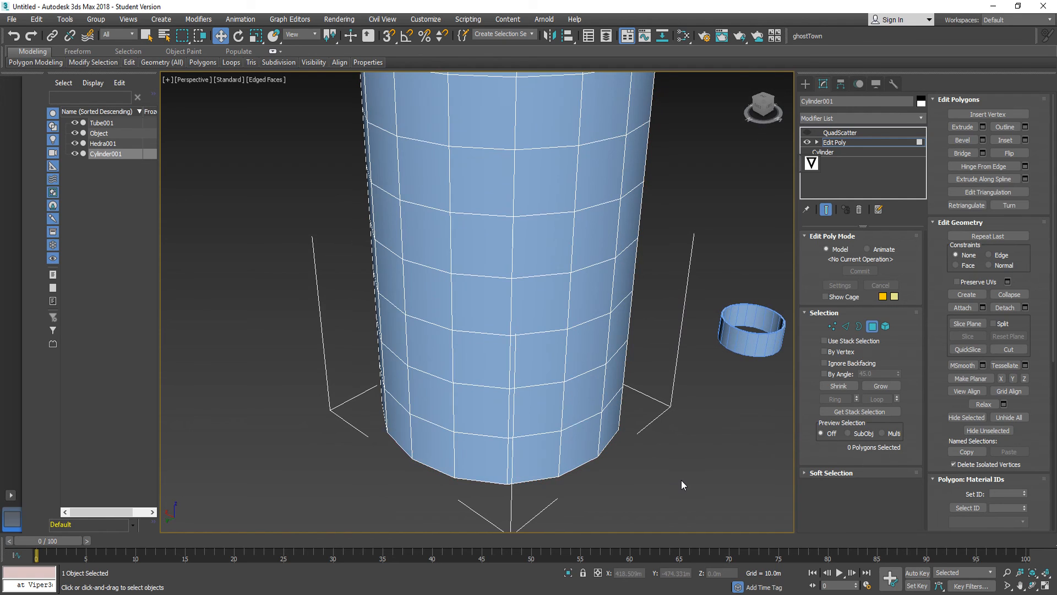
{"action": "left_click", "coordinate": [977, 507]}
Deselect the stray polygons that break the checkerboard pattern near the cylinder's lower end.
{"action": "middle_click_drag", "start_coordinate": [629, 395], "coordinate": [605, 379]}
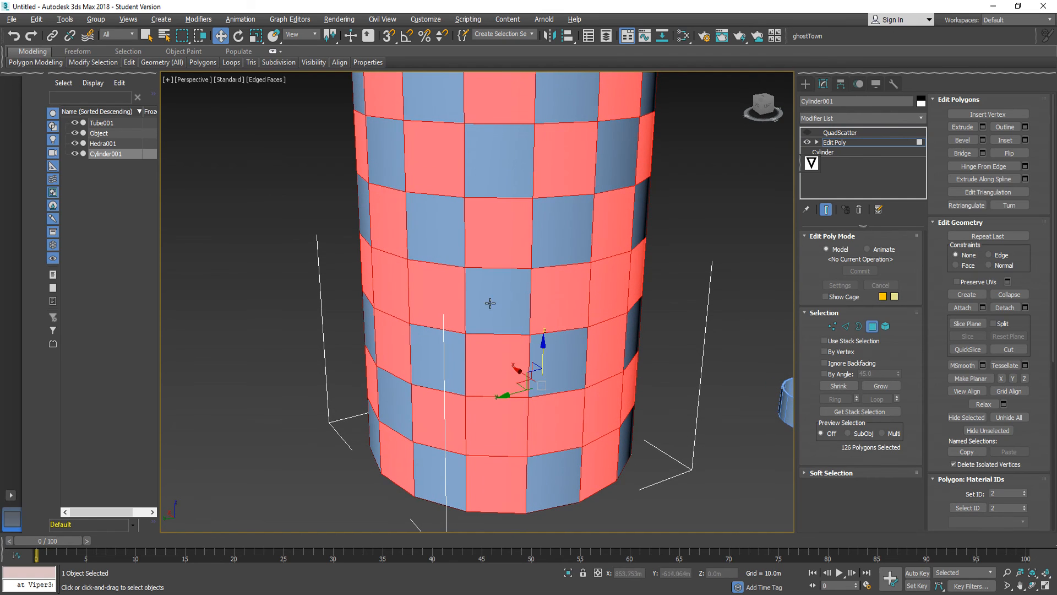
{"action": "left_click", "coordinate": [390, 286], "text": "alt"}
{"action": "left_click", "coordinate": [597, 427], "text": "alt"}
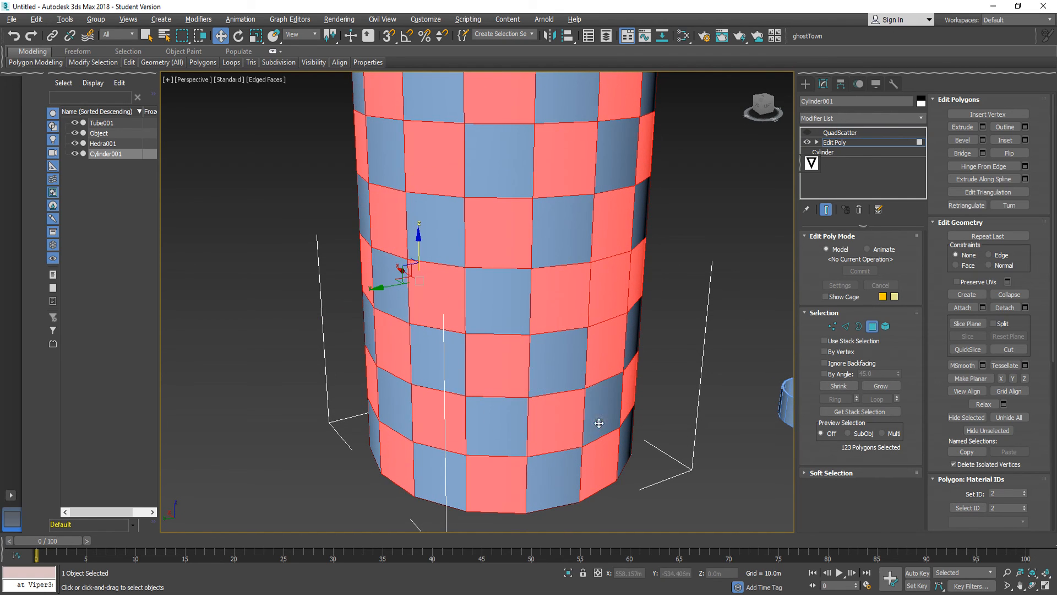
{"action": "left_click", "coordinate": [597, 298], "text": "alt"}
{"action": "mouse_move", "coordinate": [549, 399]}
{"action": "middle_mouse_down", "text": "alt"}
{"action": "mouse_move", "coordinate": [541, 406]}
{"action": "mouse_move", "coordinate": [544, 388]}
{"action": "middle_mouse_up", "text": "alt"}
{"action": "left_click", "coordinate": [562, 417], "text": "alt"}
{"action": "middle_click_drag", "start_coordinate": [474, 378], "coordinate": [573, 350], "text": "alt"}
Assign material ID 2 to the corrected polygon selection and re-enable the QuadScatter modifier.
{"action": "left_click_drag", "start_coordinate": [978, 497], "coordinate": [991, 496]}
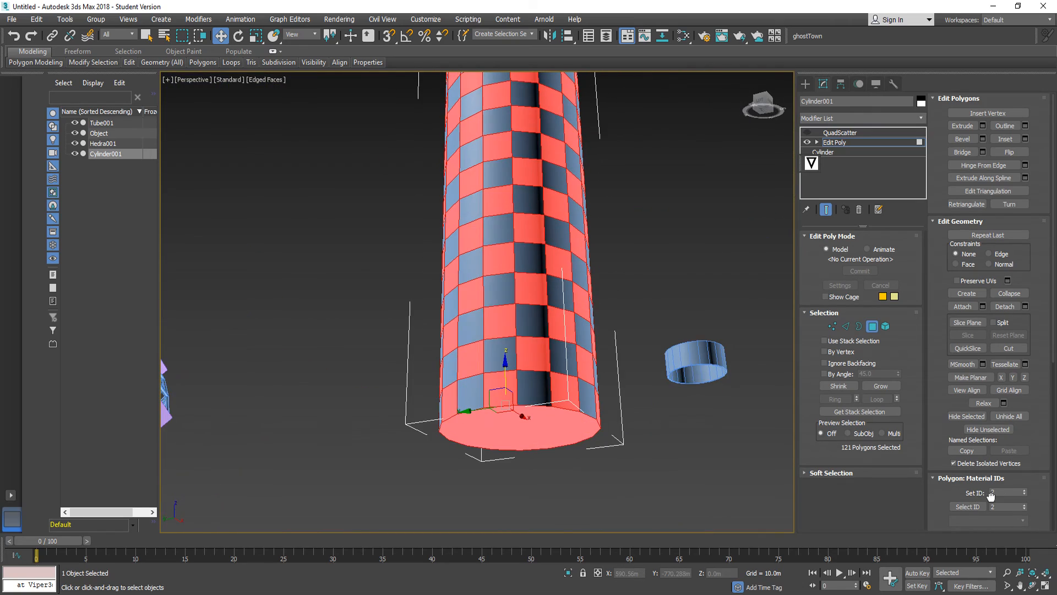
{"action": "left_click", "coordinate": [807, 133]}
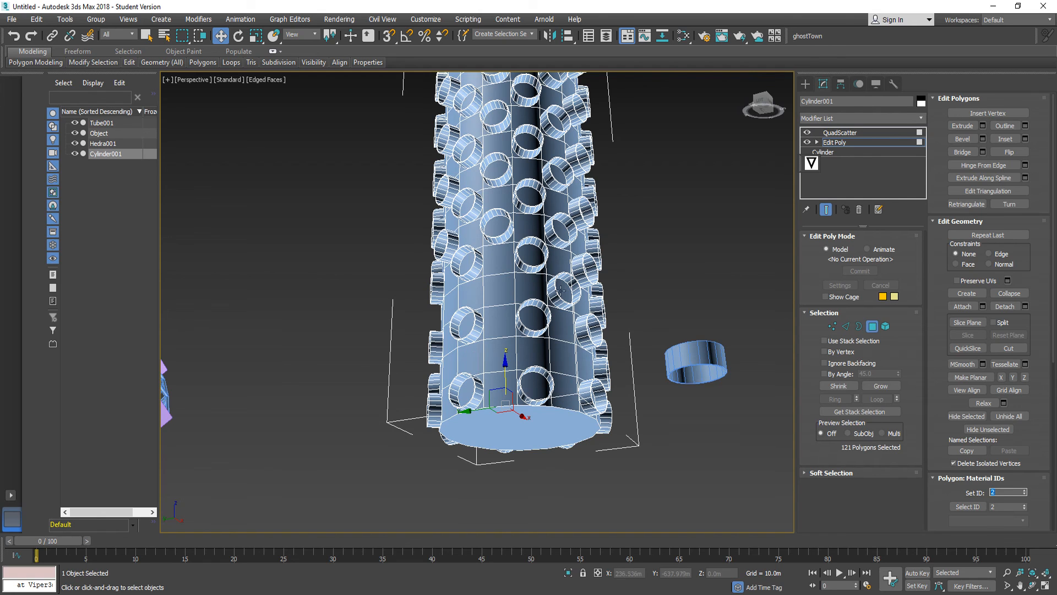
{"action": "middle_click_drag", "start_coordinate": [614, 395], "coordinate": [608, 420], "text": "alt"}
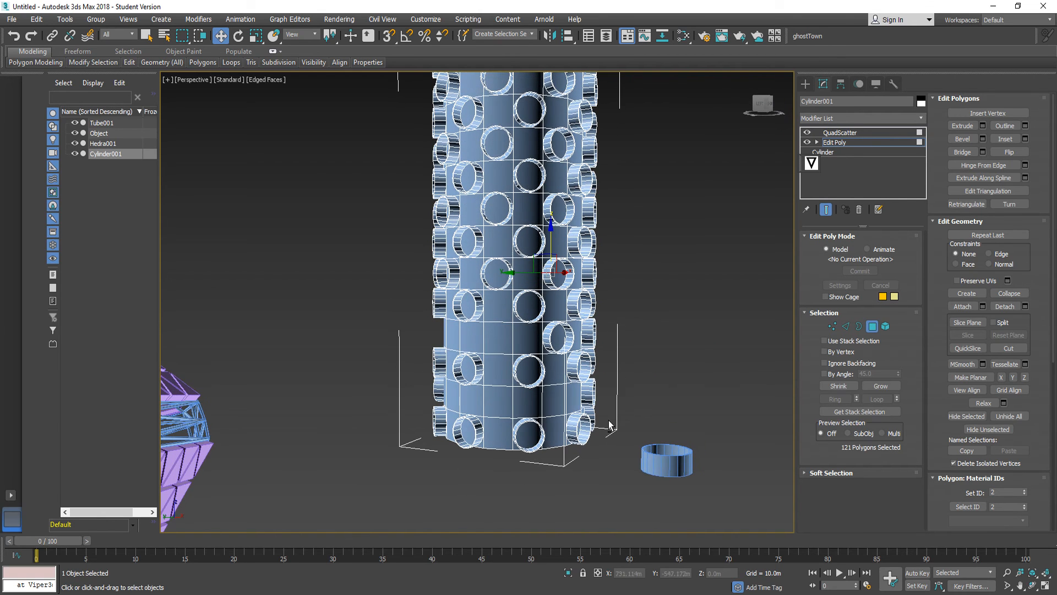
In Edit Poly, select four diagonally adjoining polygons around one face near the cylinder's lower end and assign them material ID 3.
{"action": "left_click", "coordinate": [848, 132]}
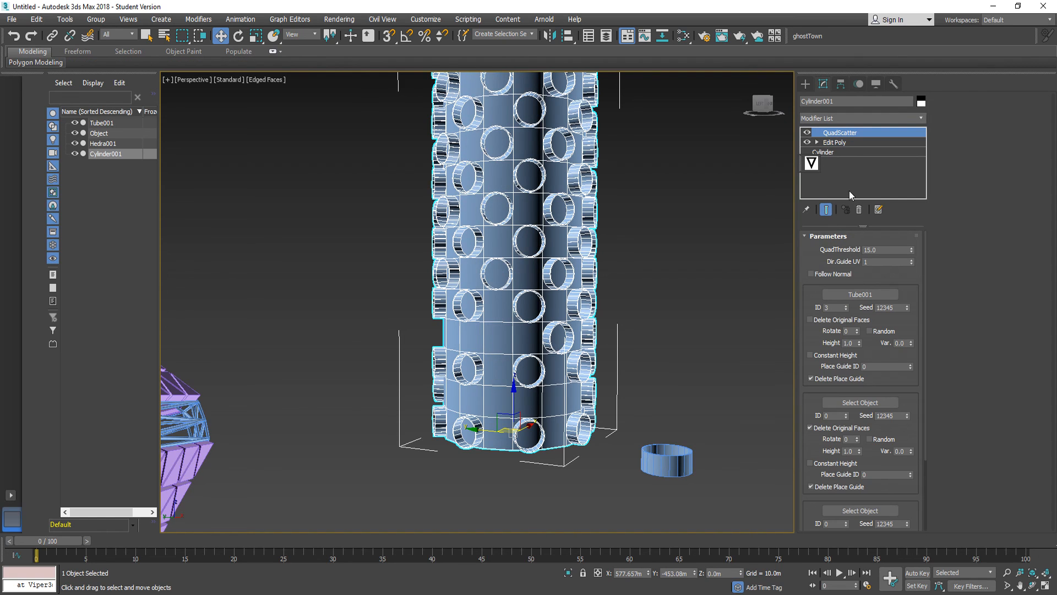
{"action": "left_click", "coordinate": [858, 142]}
{"action": "left_click", "coordinate": [872, 327]}
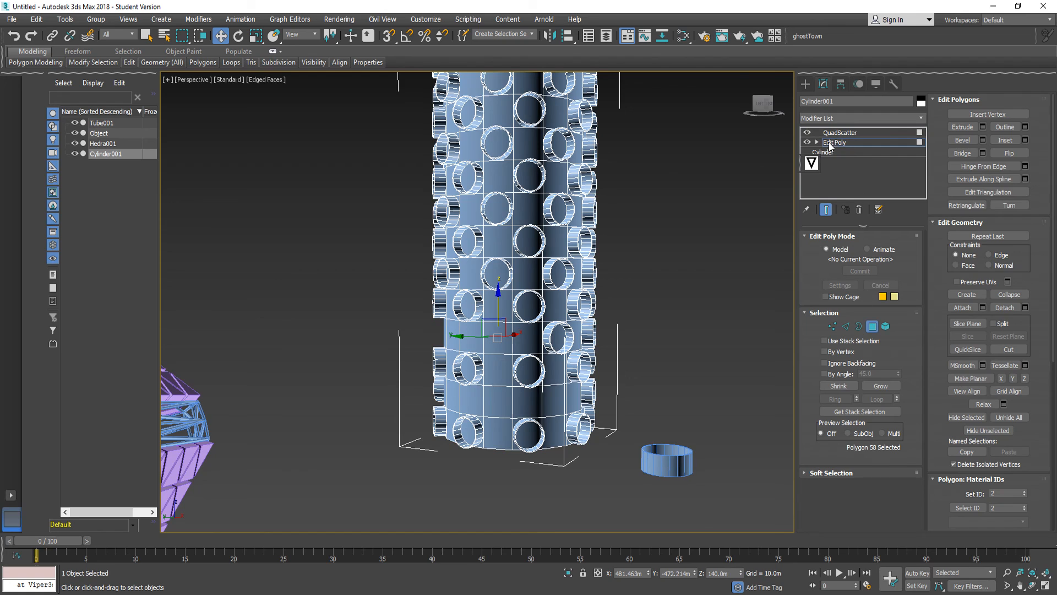
{"action": "left_click", "coordinate": [830, 210]}
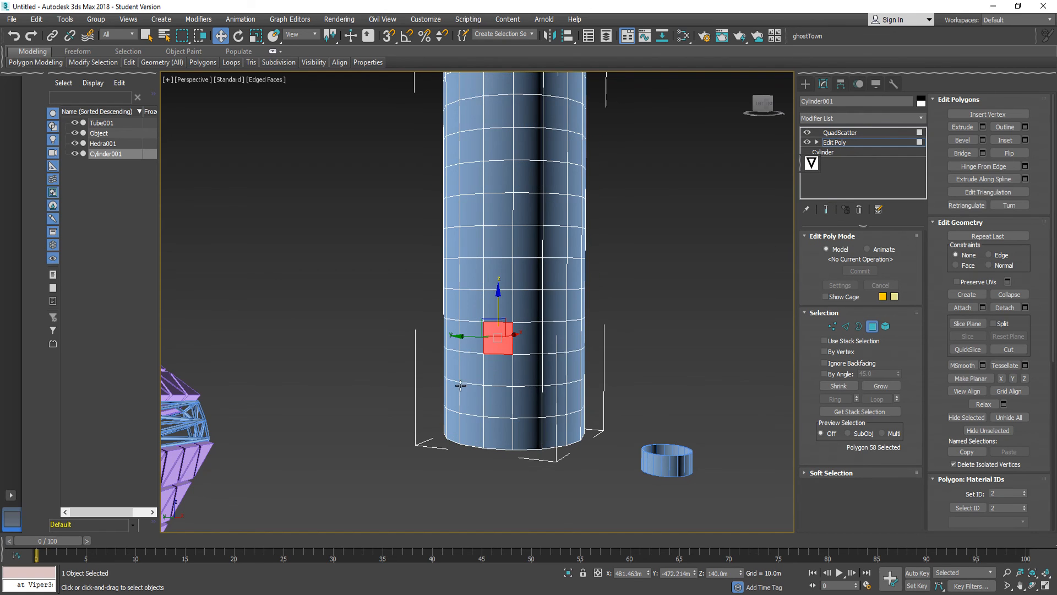
{"action": "left_click", "coordinate": [473, 370], "text": "ctrl"}
{"action": "left_click", "coordinate": [526, 370], "text": "ctrl"}
{"action": "left_click", "coordinate": [498, 408], "text": "ctrl"}
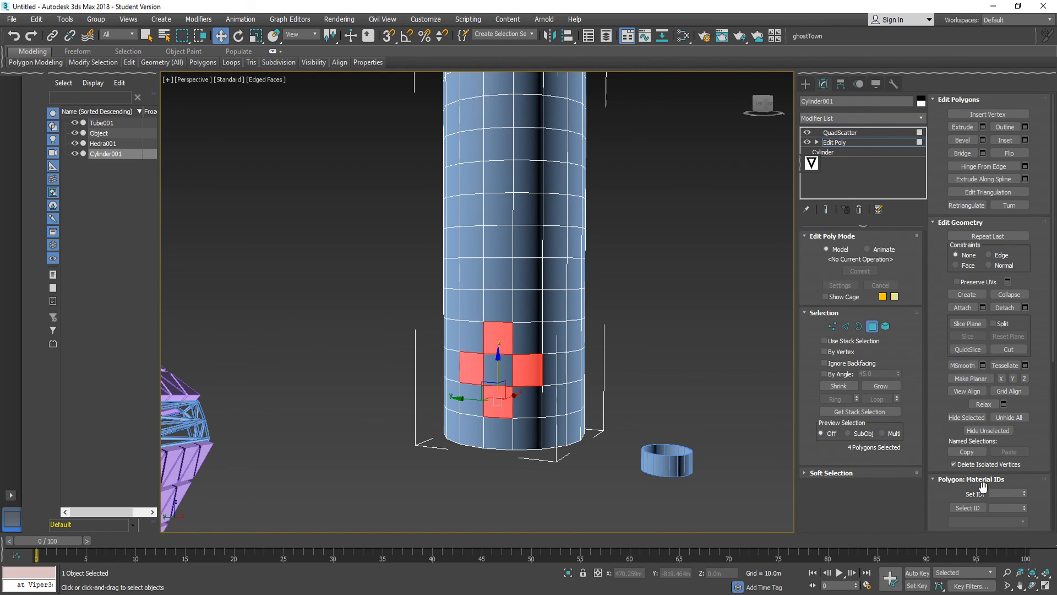
{"action": "key", "text": "Return"}
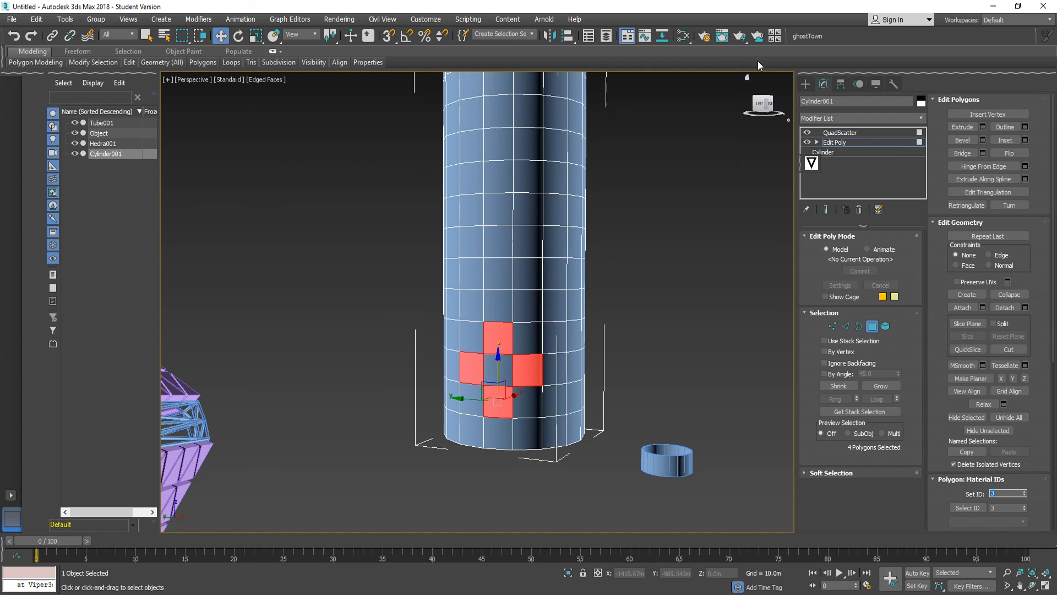
{"action": "left_click", "coordinate": [846, 133]}
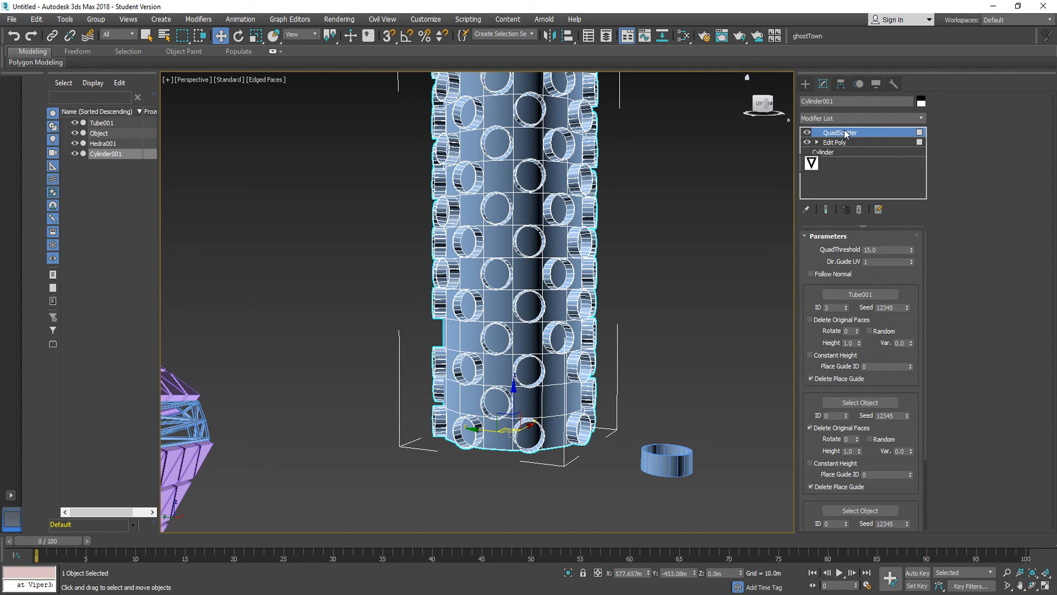
Assign material ID 3 to another polygon missing from the checkerboard in the second row above the cylinder's base.
{"action": "middle_click_drag", "start_coordinate": [628, 396], "coordinate": [552, 400], "text": "alt"}
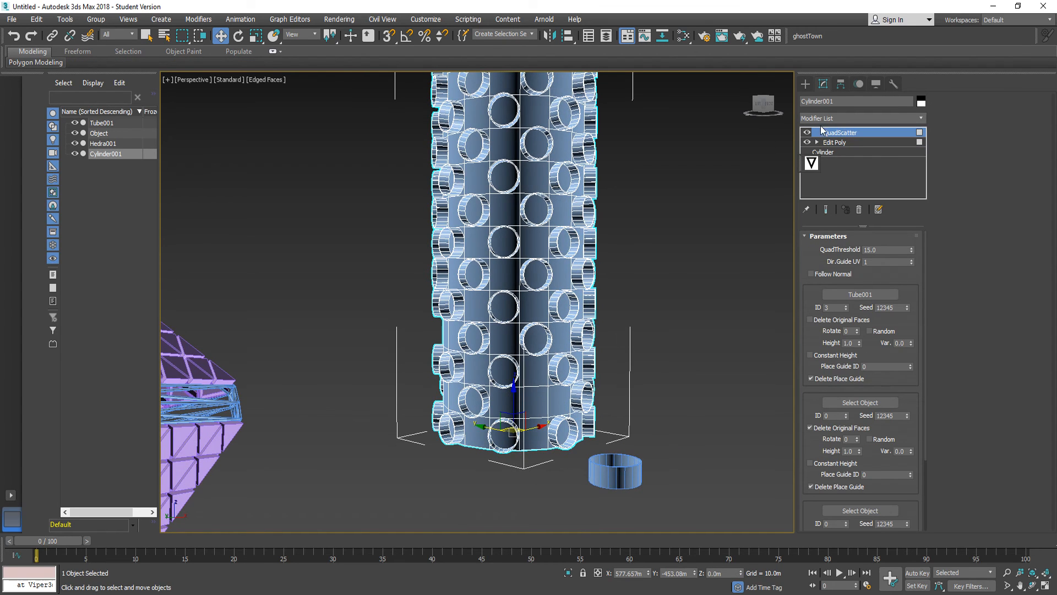
{"action": "left_click", "coordinate": [807, 132]}
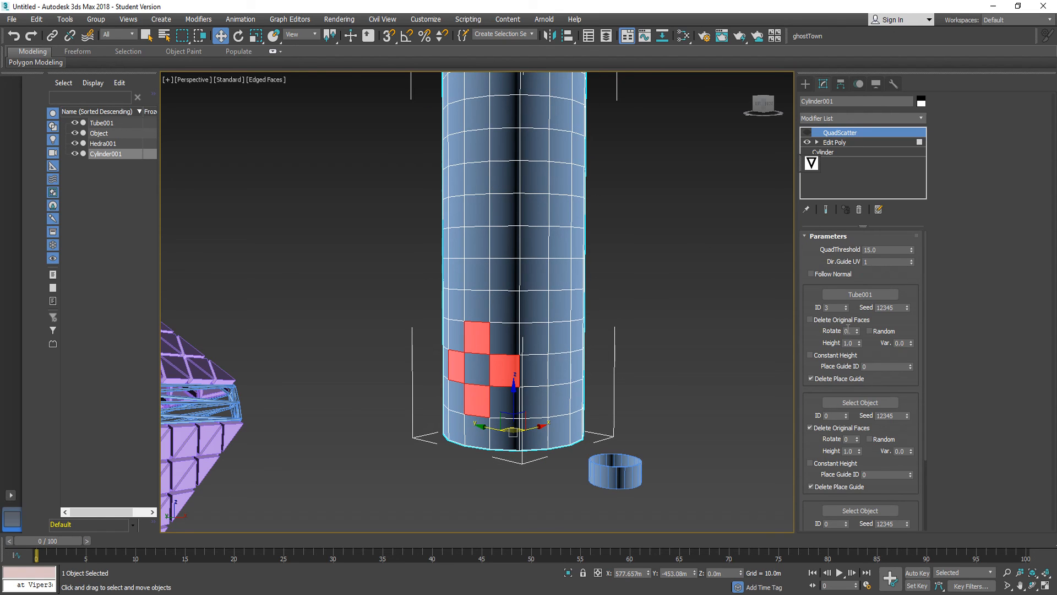
{"action": "left_click", "coordinate": [848, 142]}
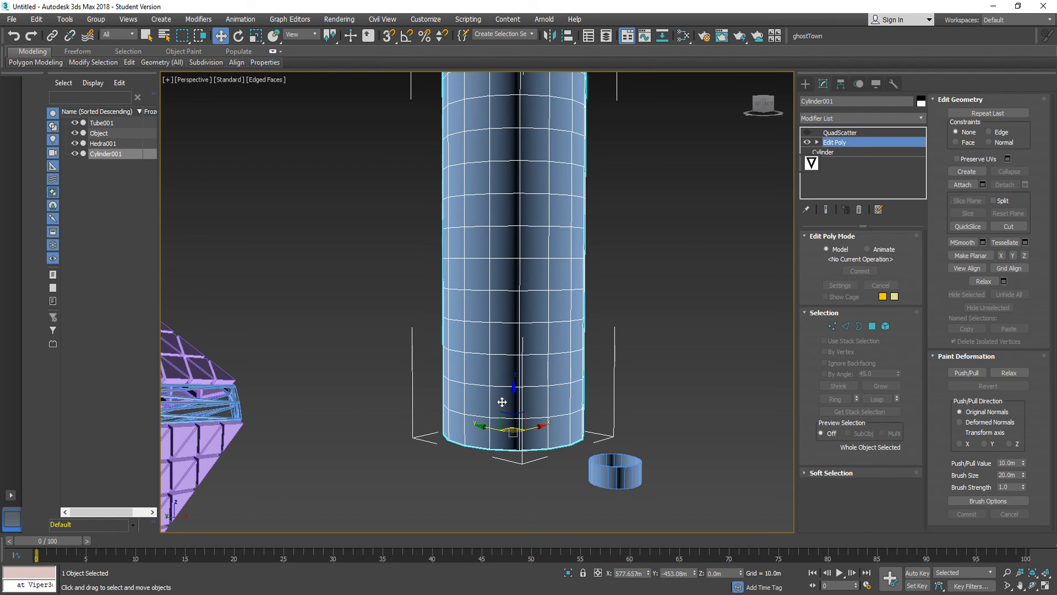
{"action": "key", "text": "Up"}
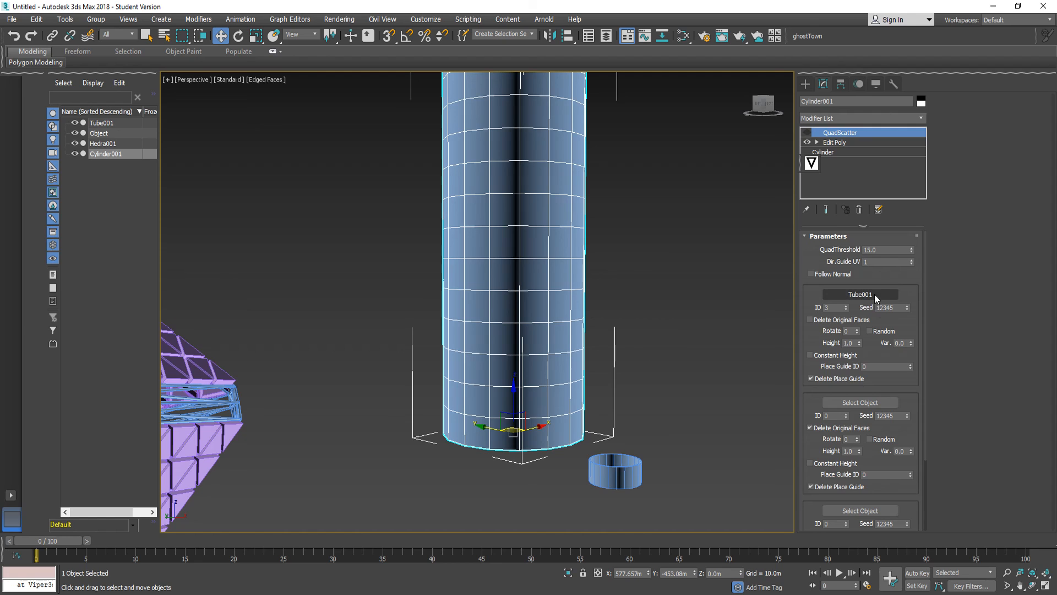
{"action": "key", "text": "Down"}
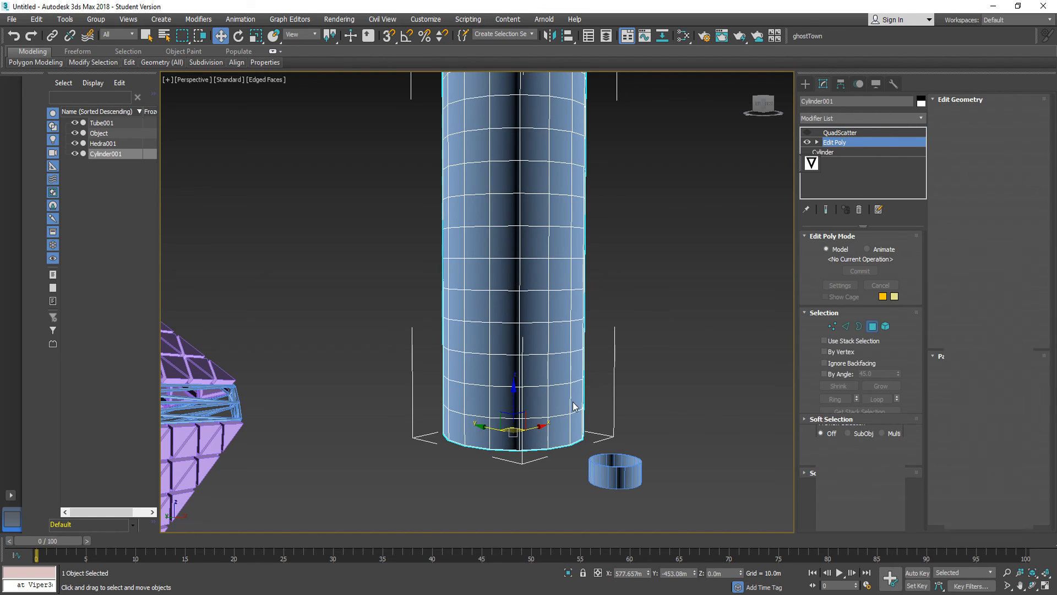
{"action": "key", "text": "4"}
{"action": "left_click", "coordinate": [537, 403]}
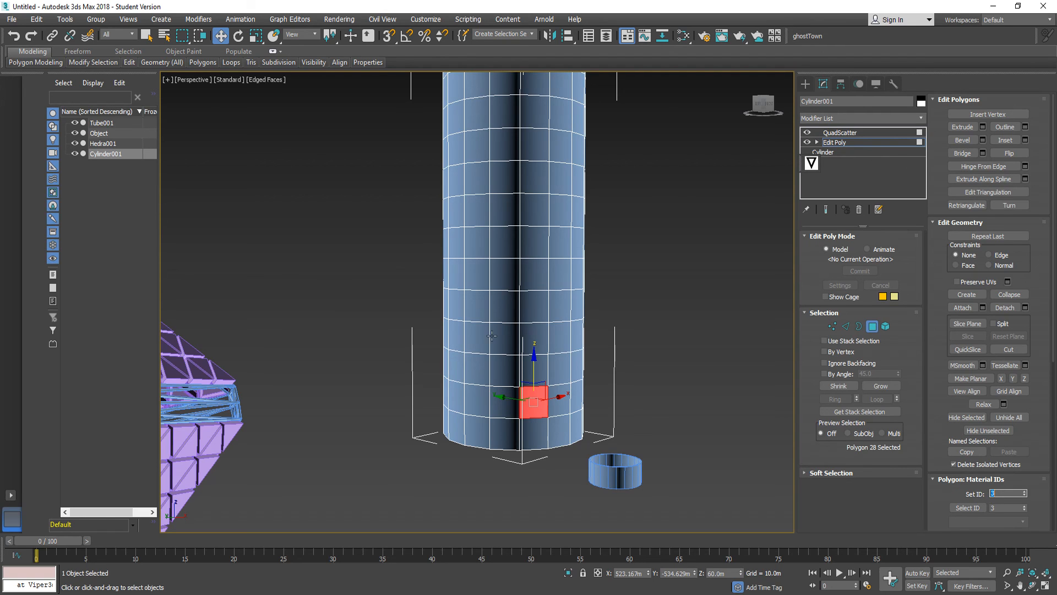
{"action": "middle_click_drag", "start_coordinate": [498, 372], "coordinate": [527, 371], "text": "alt"}
{"action": "left_click", "coordinate": [826, 209]}
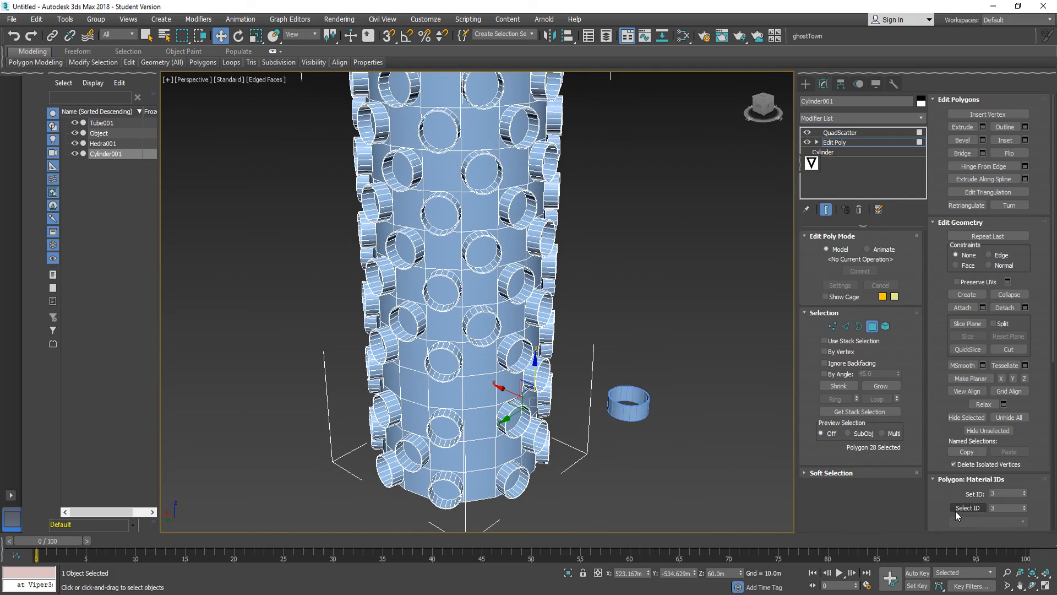
Select the polygons with material ID 3, add the three missing checkerboard polygons with QuadScatter disabled, and assign the selection ID 3.
{"action": "left_click", "coordinate": [958, 508]}
{"action": "left_click", "coordinate": [807, 132]}
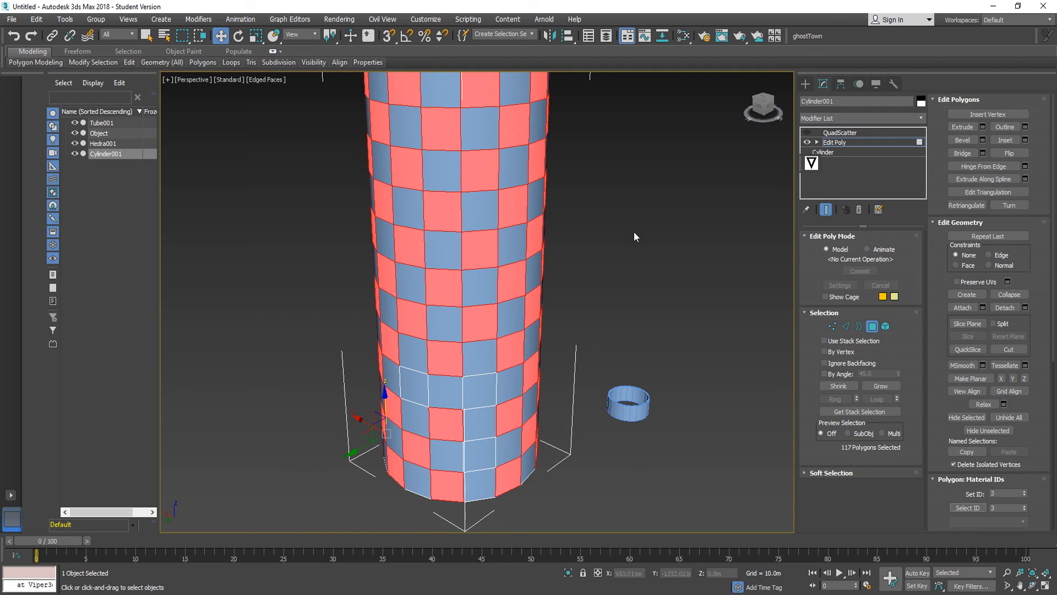
{"action": "left_click", "coordinate": [416, 392], "text": "ctrl"}
{"action": "left_click", "coordinate": [474, 387], "text": "ctrl"}
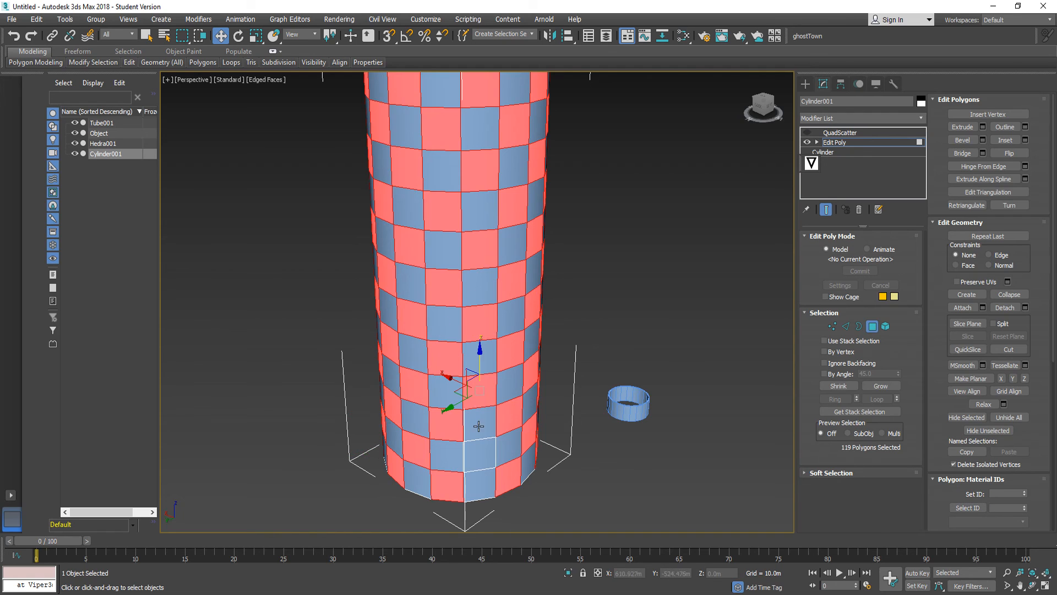
{"action": "left_click", "coordinate": [479, 452], "text": "ctrl"}
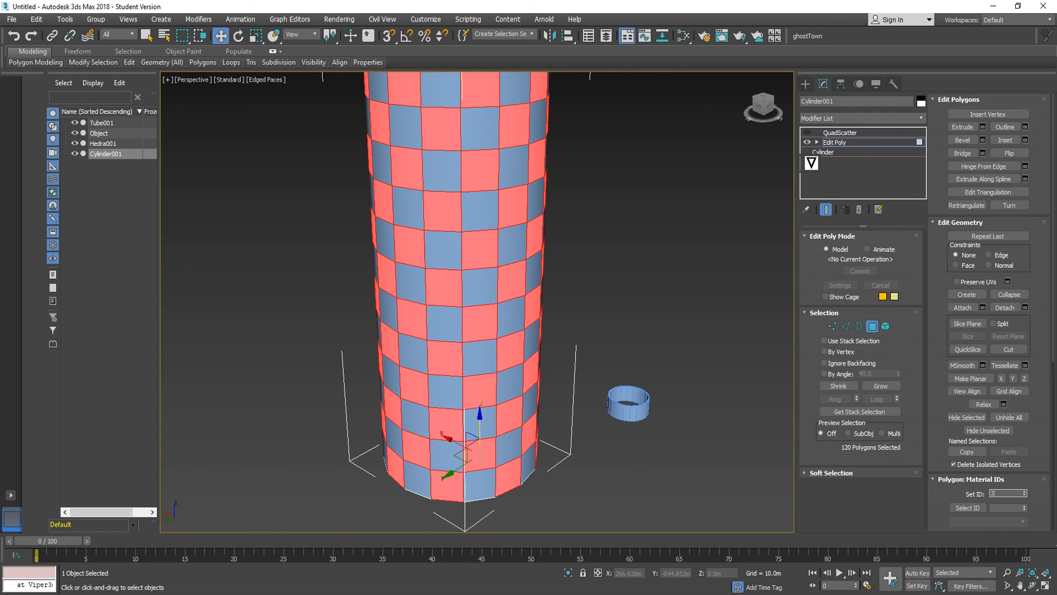
{"action": "middle_click_drag", "start_coordinate": [594, 424], "coordinate": [547, 445], "text": "alt"}
{"action": "scroll", "coordinate": [632, 425], "scroll_direction": "down", "scroll_amount": 8}
{"action": "scroll", "coordinate": [631, 425], "scroll_direction": "up", "scroll_amount": 9}
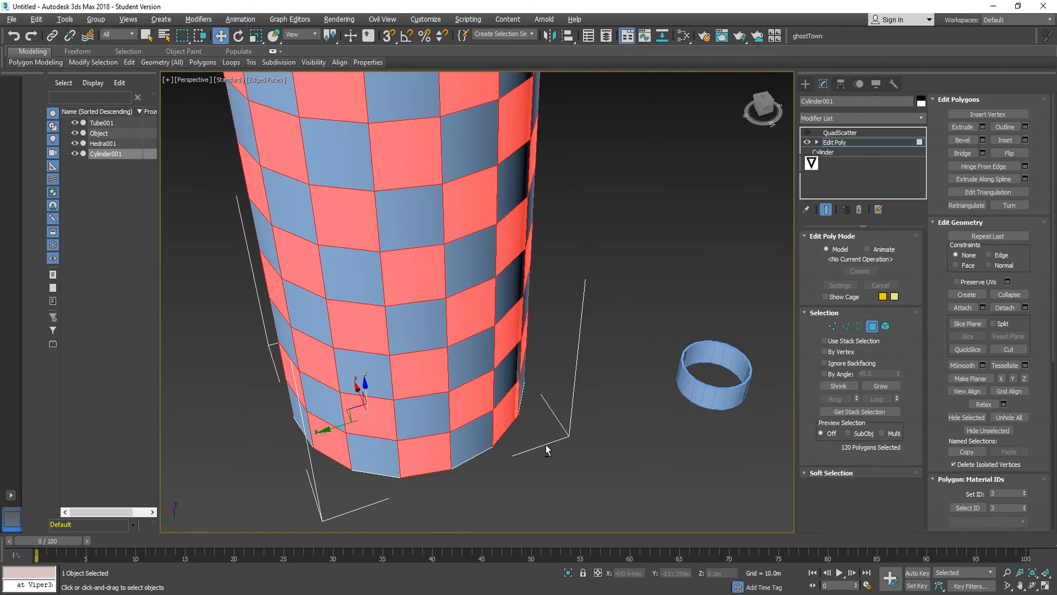
Re-enable QuadScatter on the cylinder and turn on Delete Original Faces for the scattered Tube001.
{"action": "left_click", "coordinate": [806, 132]}
{"action": "scroll", "coordinate": [498, 369], "scroll_direction": "down", "scroll_amount": 5}
{"action": "middle_click_drag", "start_coordinate": [498, 369], "coordinate": [403, 318], "text": "alt"}
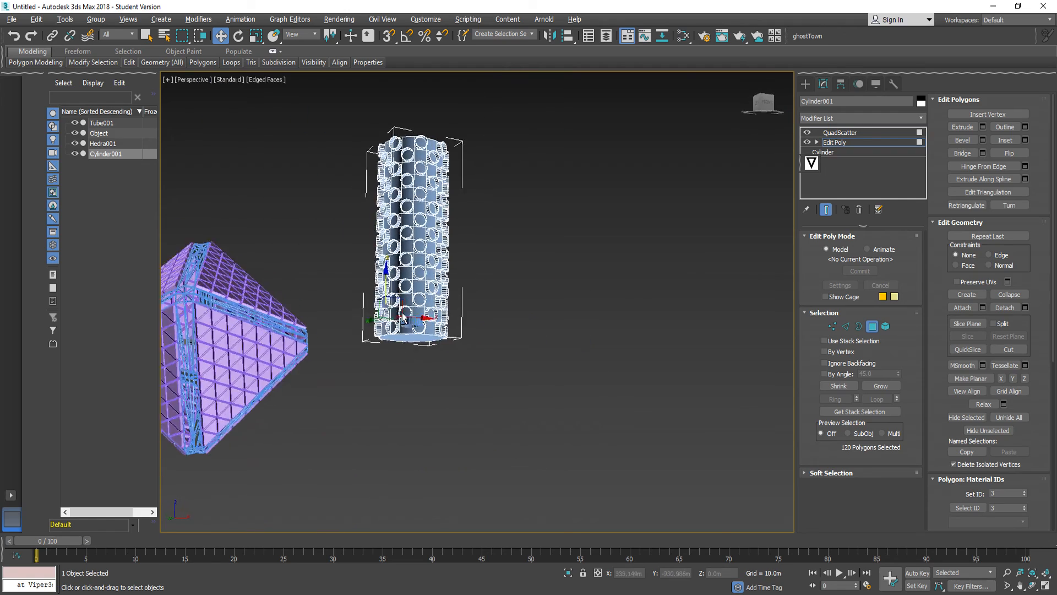
{"action": "scroll", "coordinate": [385, 330], "scroll_direction": "up", "scroll_amount": 6}
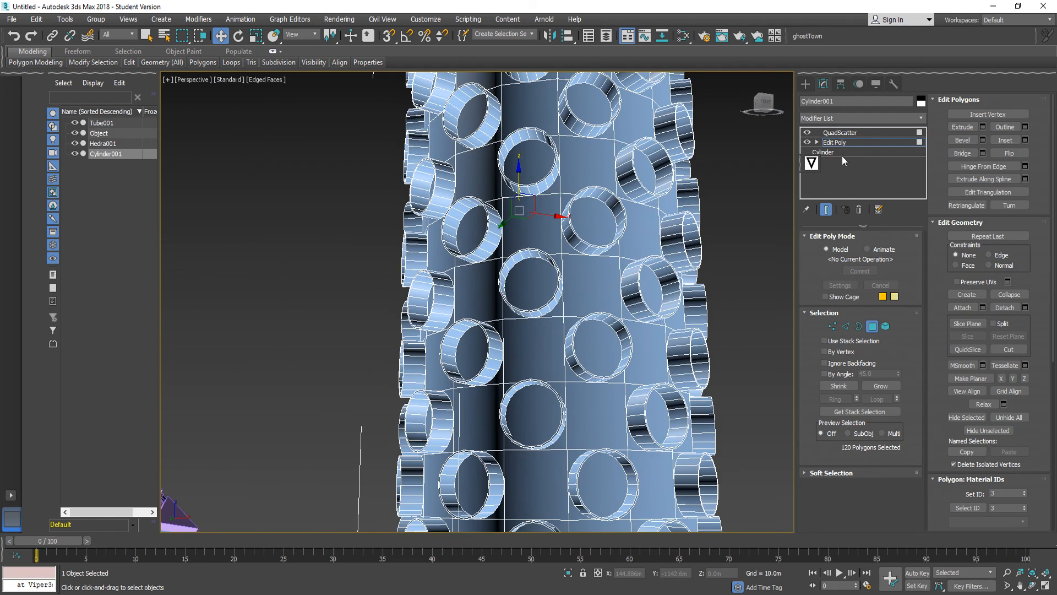
{"action": "left_click", "coordinate": [820, 133]}
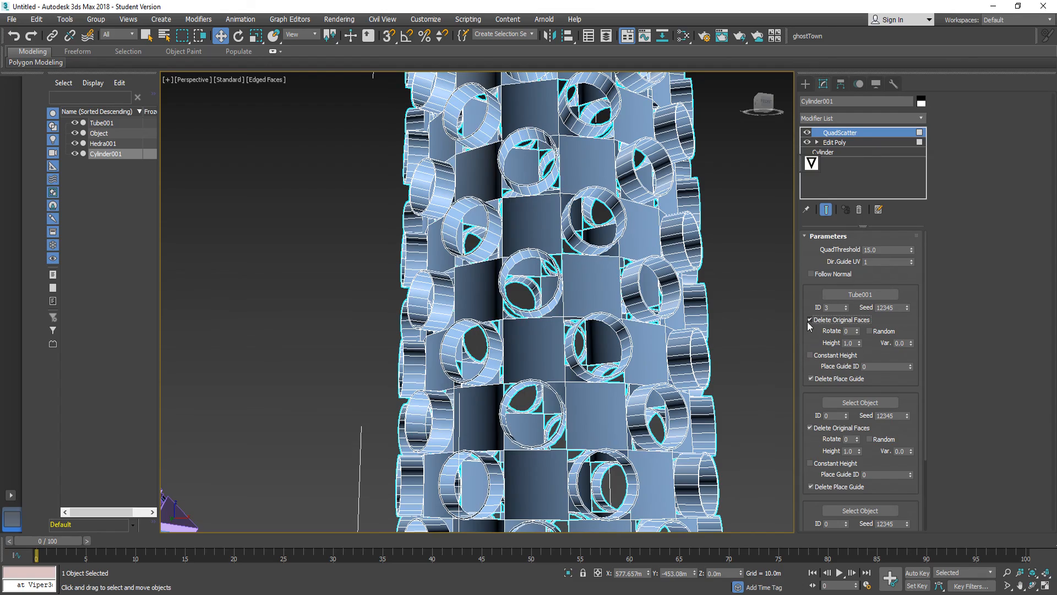
{"action": "middle_click_drag", "start_coordinate": [473, 262], "coordinate": [613, 242], "text": "alt"}
Delete the source tube beside the cylinder, undo the deletion, and hide the tube instead.
{"action": "scroll", "coordinate": [613, 242], "scroll_direction": "down", "scroll_amount": 4}
{"action": "left_click", "coordinate": [633, 383]}
{"action": "left_click_drag", "start_coordinate": [677, 325], "coordinate": [624, 398]}
{"action": "scroll", "coordinate": [668, 356], "scroll_direction": "up", "scroll_amount": 3}
{"action": "key", "text": "Delete"}
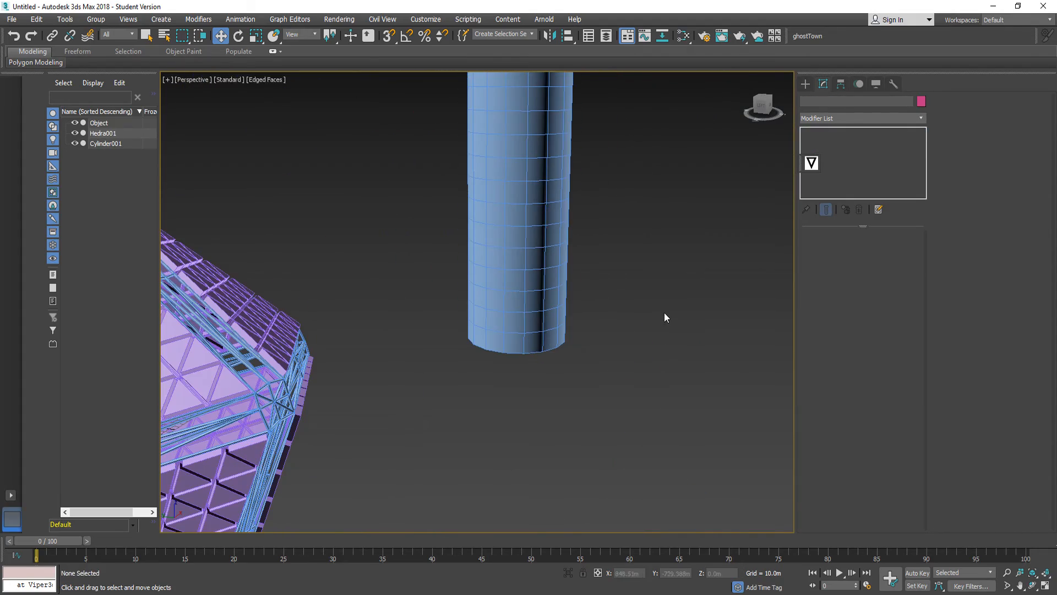
{"action": "key", "text": "ctrl+z"}
{"action": "right_click", "coordinate": [636, 370]}
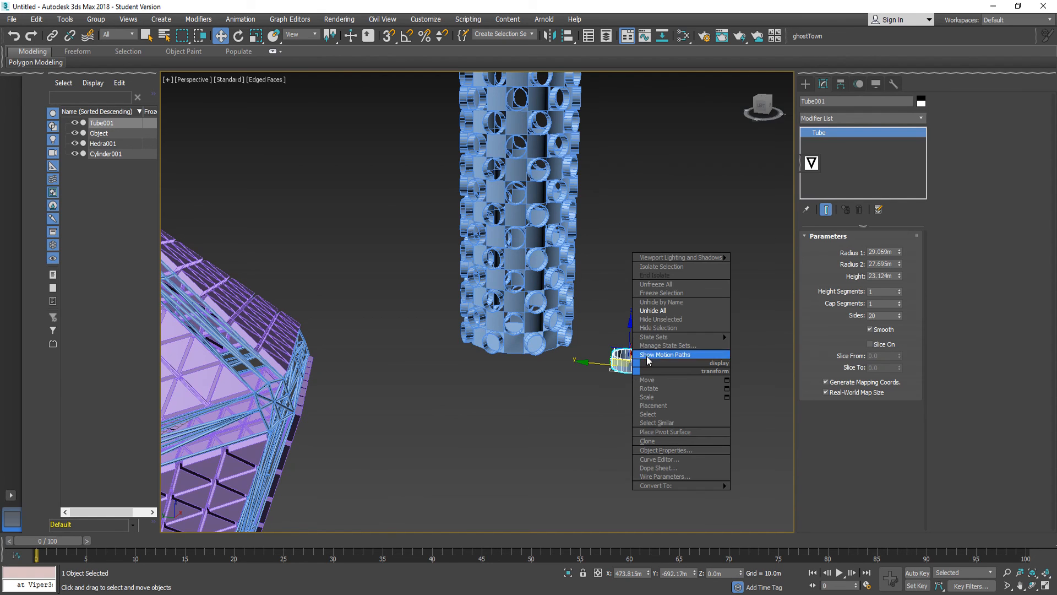
{"action": "left_click", "coordinate": [666, 326]}
Switch to the Video 5.max scene to examine the block-covered reference buildings, and return to the untitled scene.
{"action": "middle_click_drag", "start_coordinate": [517, 380], "coordinate": [333, 330], "text": "alt"}
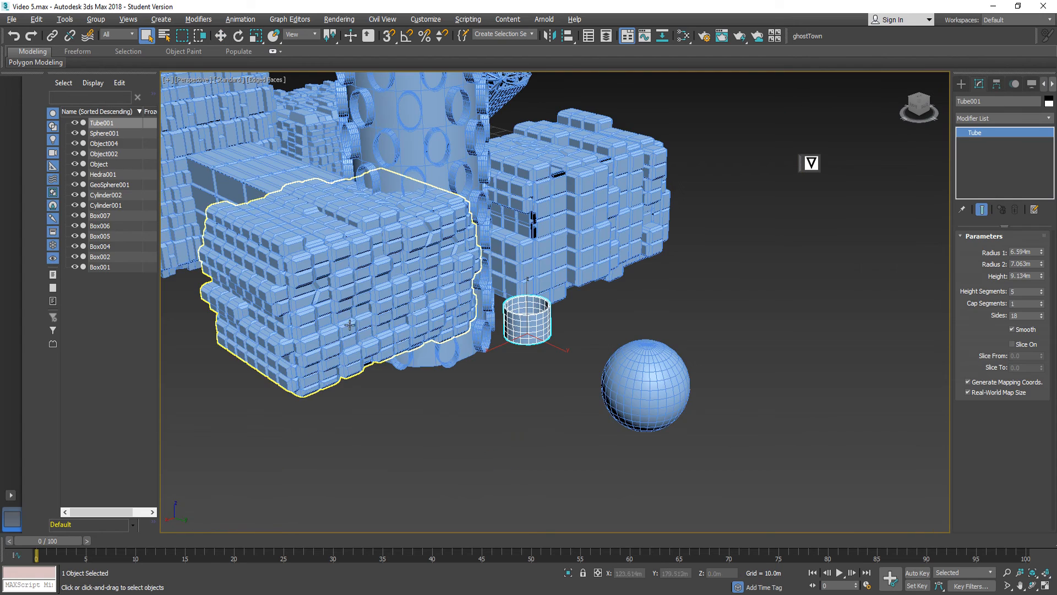
{"action": "key", "text": "alt+Tab"}
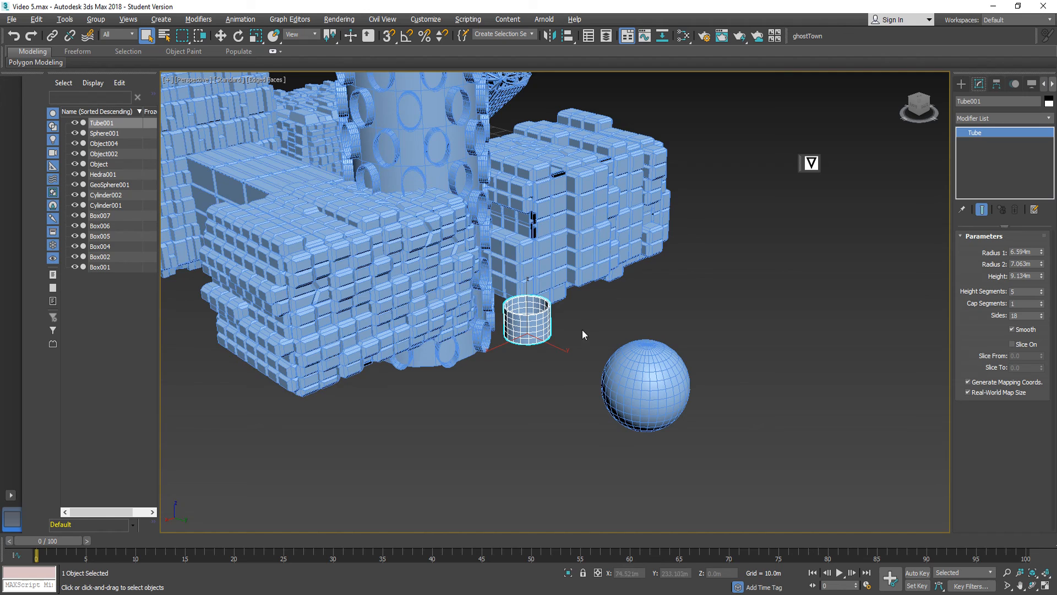
{"action": "key", "text": "alt+Tab"}
Create a box about 989 m long, 298 m wide and 383 m high in front of the hedra.
{"action": "middle_click_drag", "start_coordinate": [512, 368], "coordinate": [478, 391], "text": "alt"}
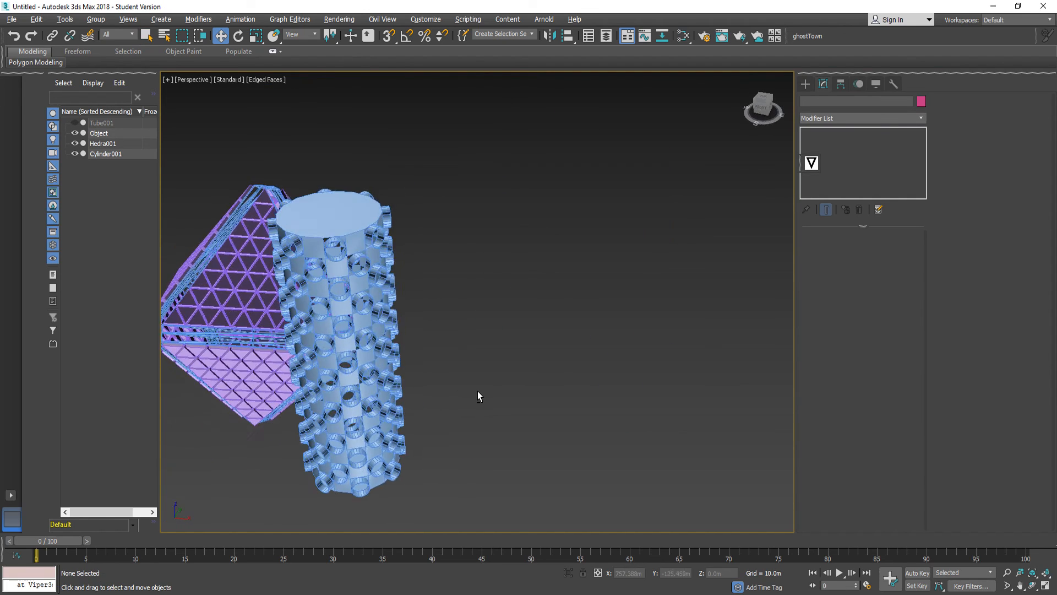
{"action": "scroll", "coordinate": [477, 391], "scroll_direction": "down", "scroll_amount": 8}
{"action": "scroll", "coordinate": [492, 288], "scroll_direction": "up", "scroll_amount": 6}
{"action": "scroll", "coordinate": [492, 288], "scroll_direction": "down", "scroll_amount": 5}
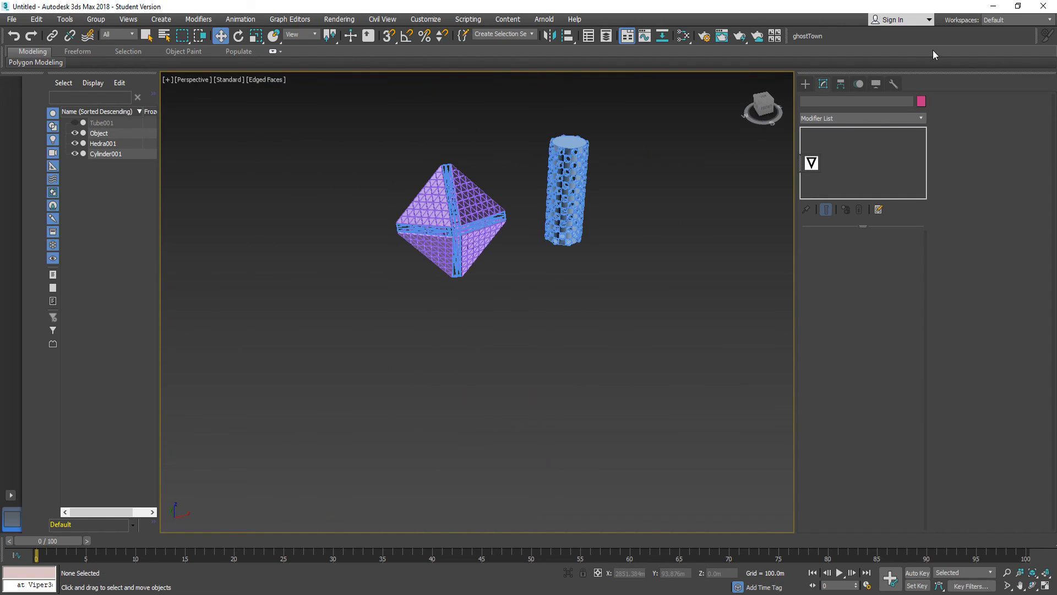
{"action": "left_click", "coordinate": [806, 84]}
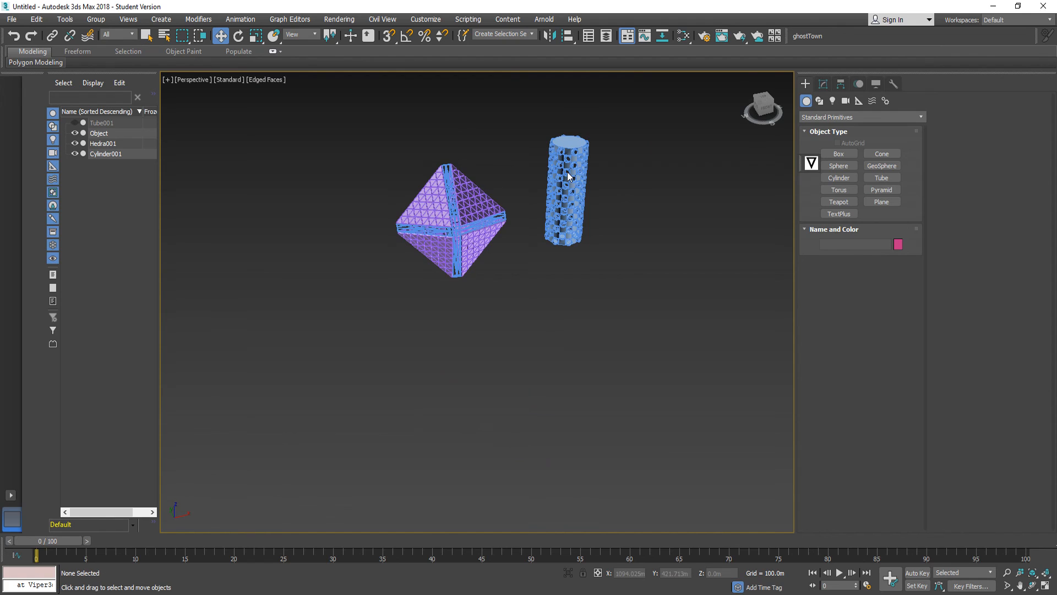
{"action": "left_click", "coordinate": [838, 153]}
{"action": "left_click_drag", "start_coordinate": [391, 324], "coordinate": [503, 420]}
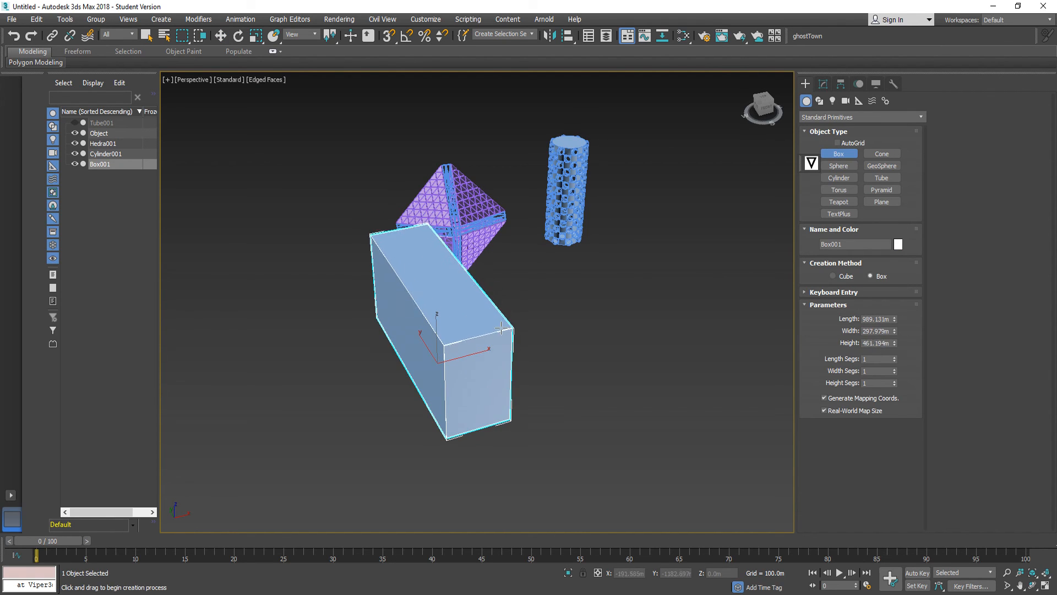
{"action": "left_click", "coordinate": [499, 344]}
{"action": "scroll", "coordinate": [473, 412], "scroll_direction": "up", "scroll_amount": 2}
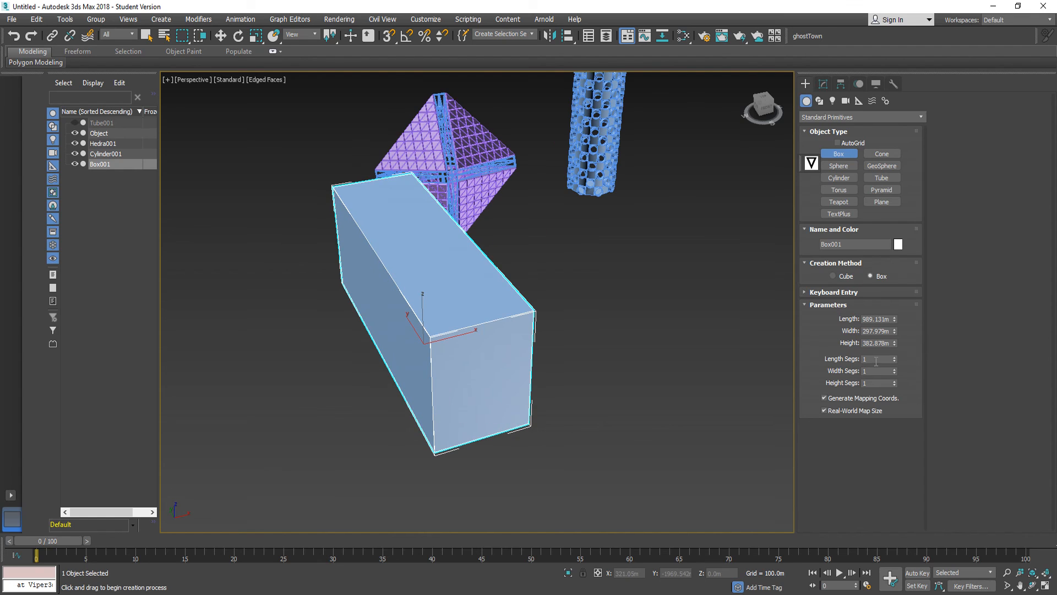
Set the box's length segments to 8 and its width segments to 6.
{"action": "left_click", "coordinate": [896, 358]}
{"action": "left_click", "coordinate": [897, 358]}
{"action": "left_click", "coordinate": [896, 358]}
{"action": "left_click", "coordinate": [897, 359]}
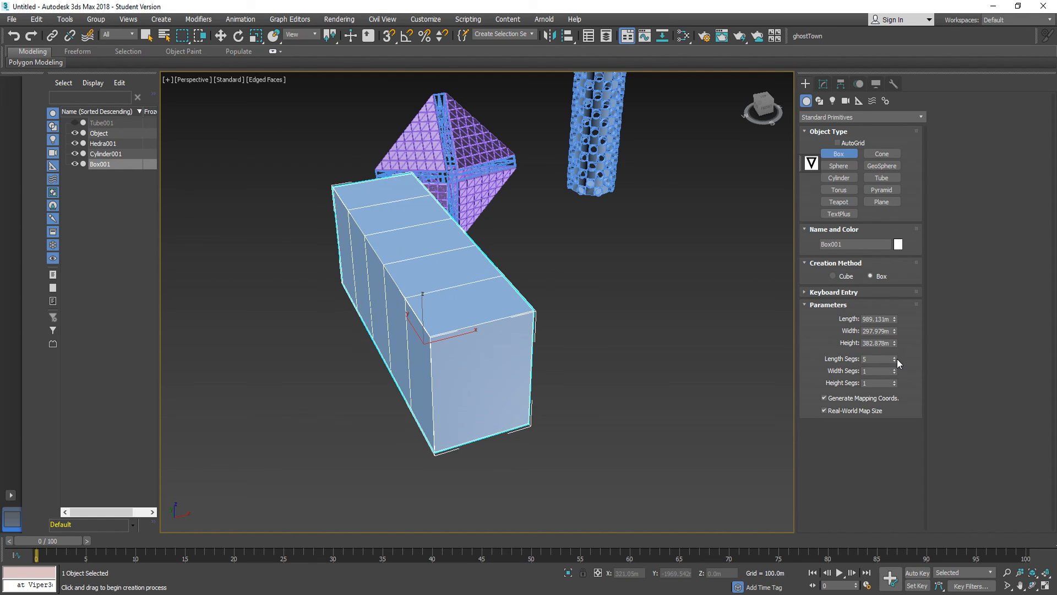
{"action": "left_click", "coordinate": [896, 358]}
{"action": "left_click", "coordinate": [897, 358]}
{"action": "left_click", "coordinate": [897, 358]}
{"action": "left_click", "coordinate": [894, 369]}
{"action": "left_click", "coordinate": [894, 369]}
{"action": "left_click", "coordinate": [894, 369]}
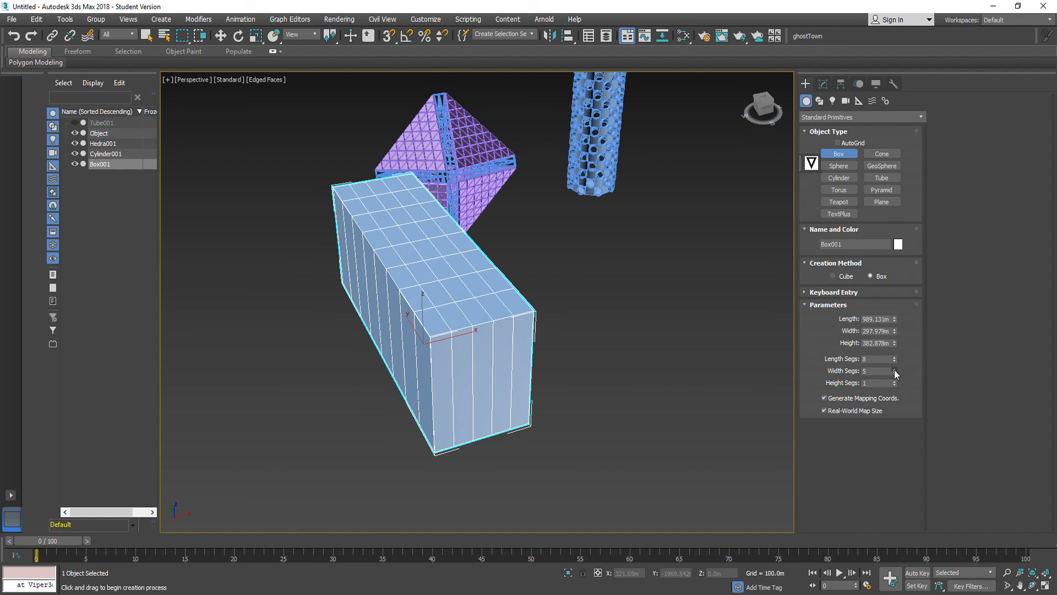
{"action": "left_click", "coordinate": [894, 369]}
{"action": "left_click", "coordinate": [894, 369]}
Set the box's height segments to 8.
{"action": "left_click", "coordinate": [894, 380]}
{"action": "left_click", "coordinate": [894, 380]}
{"action": "left_click", "coordinate": [894, 381]}
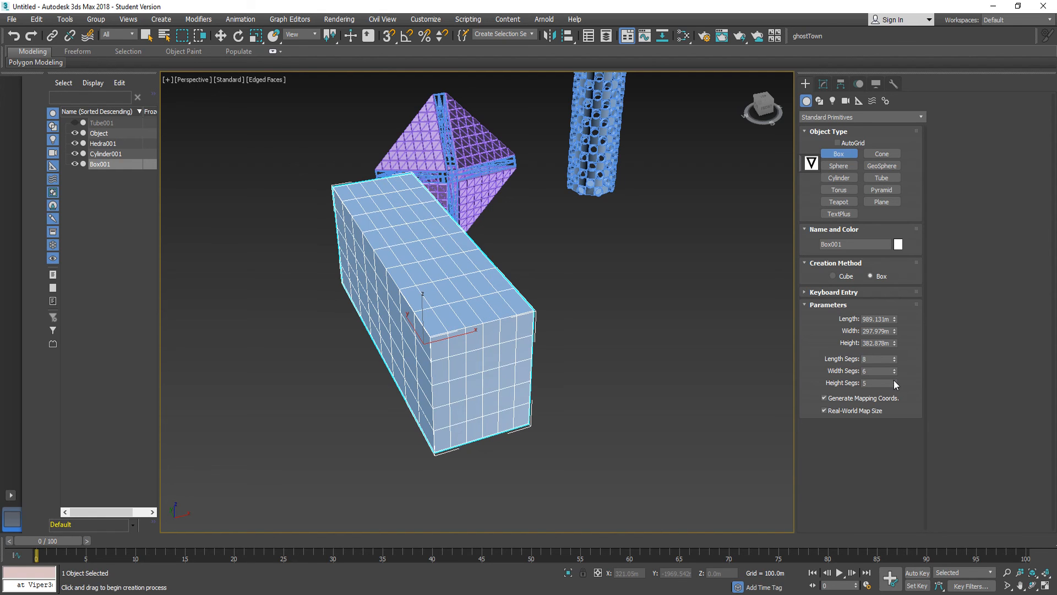
{"action": "left_click", "coordinate": [894, 381]}
{"action": "left_click", "coordinate": [894, 380]}
{"action": "left_click", "coordinate": [894, 381]}
{"action": "left_click", "coordinate": [894, 381]}
{"action": "middle_click_drag", "start_coordinate": [537, 396], "coordinate": [480, 391]}
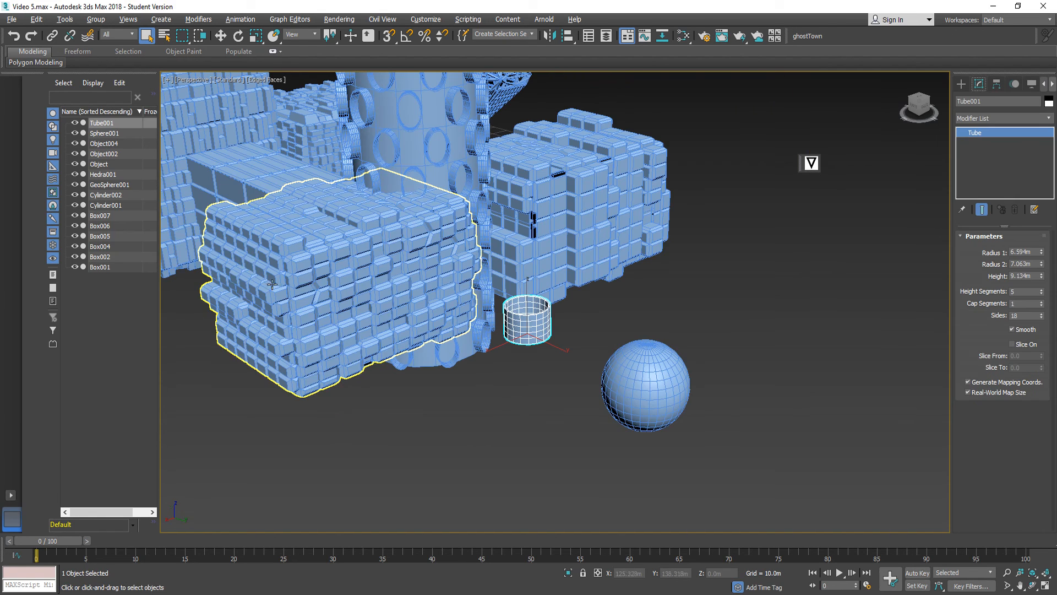
Switch to the Video 5.max scene and the Part 4 presentation to examine the references, and return to the untitled scene.
{"action": "key", "text": "alt+Tab"}
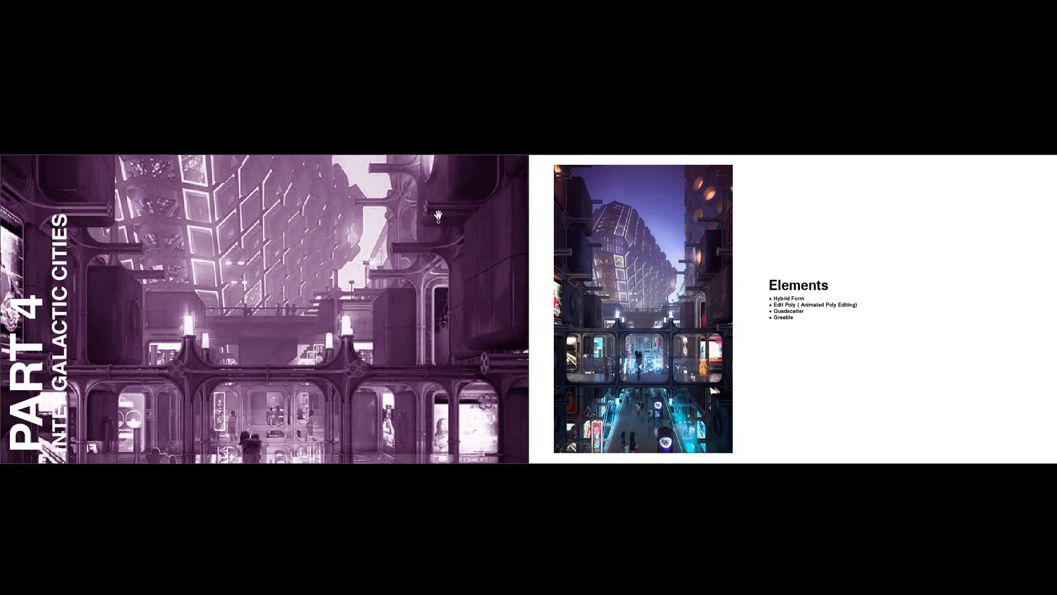
{"action": "key", "text": "alt+Tab"}
{"action": "key", "text": "alt+Tab"}
{"action": "key", "text": "alt+Tab"}
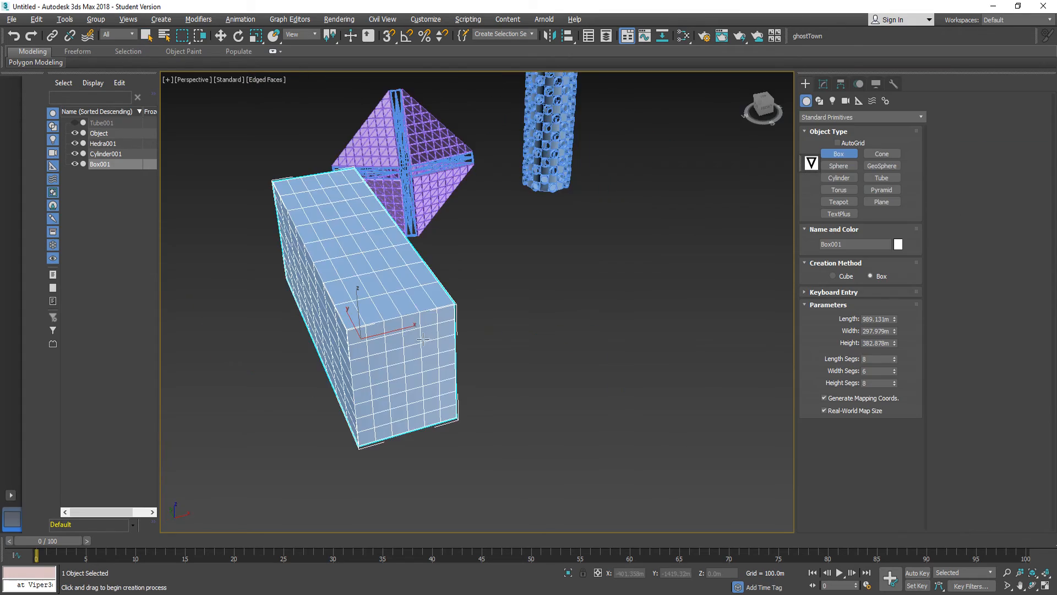
Set the box's segments to 11 along the length, 8 along the width and 6 along the height.
{"action": "middle_click_drag", "start_coordinate": [423, 339], "coordinate": [364, 296], "text": "alt"}
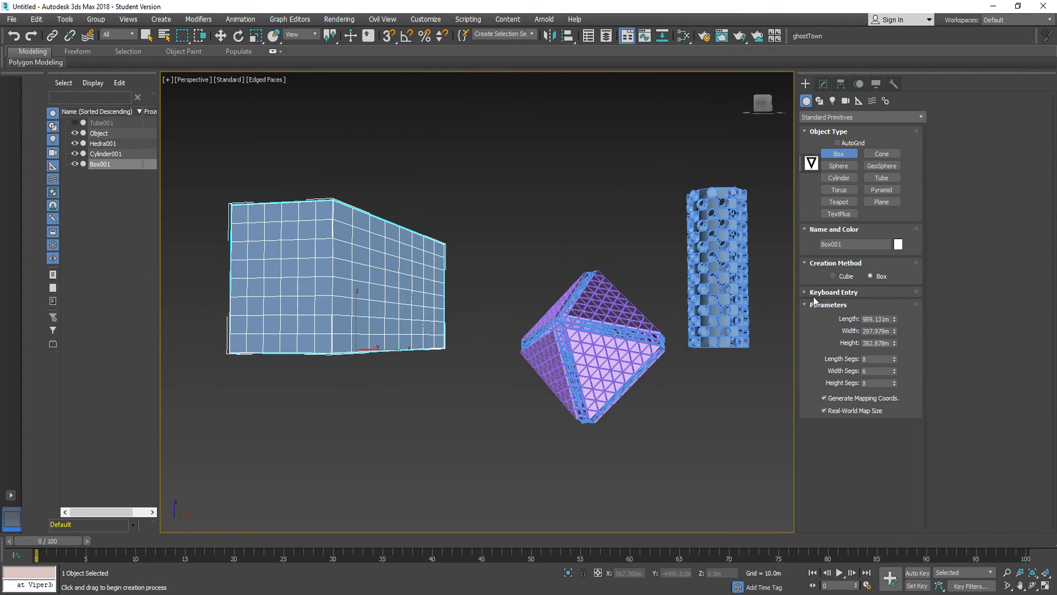
{"action": "left_click", "coordinate": [893, 369]}
{"action": "left_click", "coordinate": [892, 368]}
{"action": "left_click", "coordinate": [895, 357]}
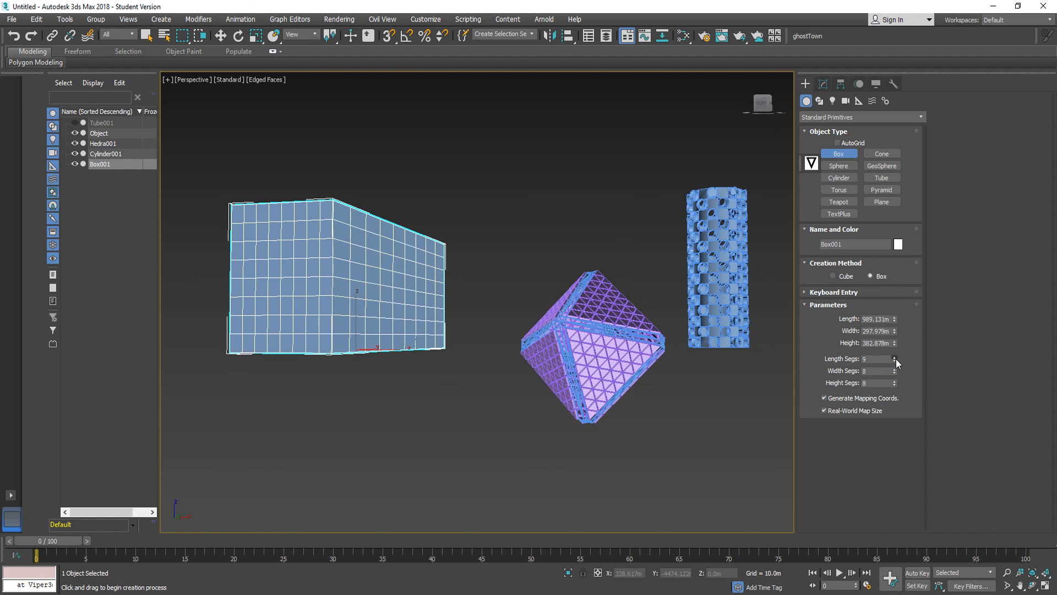
{"action": "left_click", "coordinate": [896, 358]}
{"action": "left_click", "coordinate": [895, 357]}
{"action": "left_click", "coordinate": [894, 384]}
{"action": "left_click", "coordinate": [894, 385]}
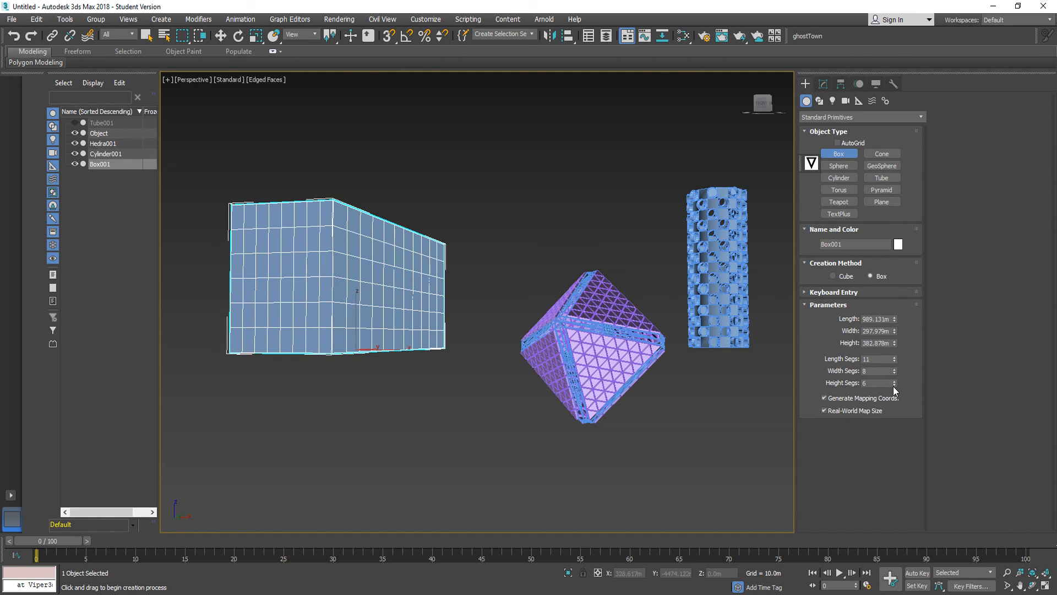
Clone the segmented box along the X axis as a single Reference copy, placed beside the original near the cylinder.
{"action": "scroll", "coordinate": [429, 292], "scroll_direction": "up", "scroll_amount": 2}
{"action": "middle_click_drag", "start_coordinate": [429, 291], "coordinate": [419, 348], "text": "alt"}
{"action": "scroll", "coordinate": [424, 345], "scroll_direction": "down", "scroll_amount": 2}
{"action": "scroll", "coordinate": [456, 333], "scroll_direction": "down", "scroll_amount": 3}
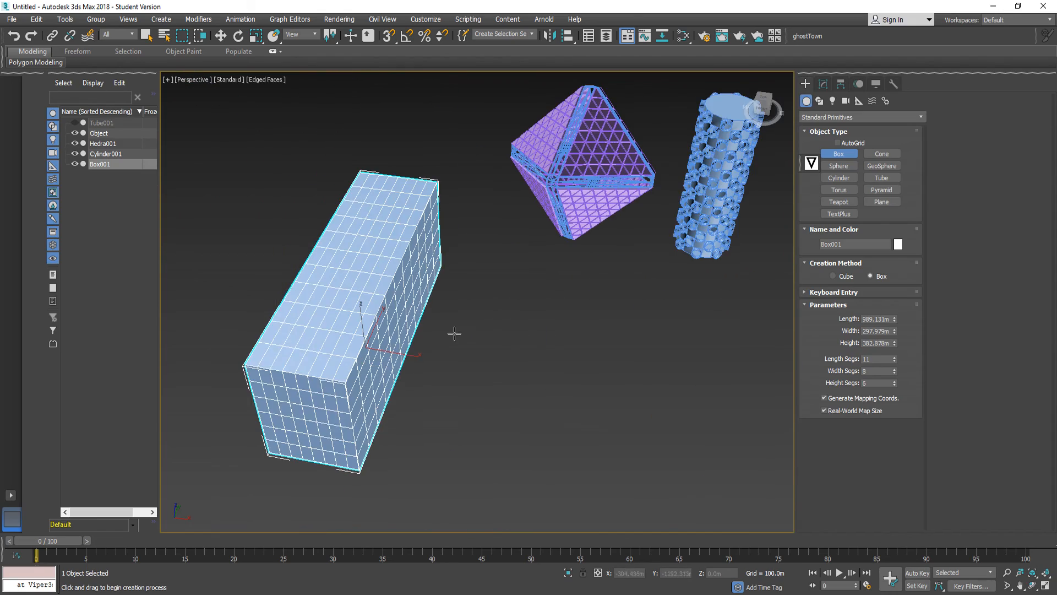
{"action": "middle_click_drag", "start_coordinate": [589, 327], "coordinate": [625, 333], "text": "alt"}
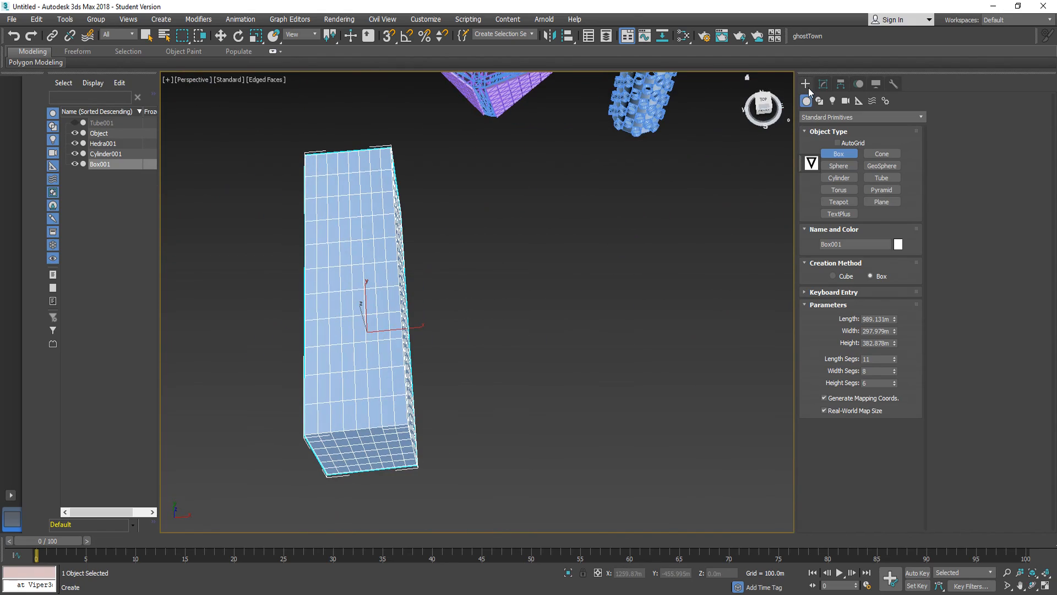
{"action": "left_click", "coordinate": [216, 37]}
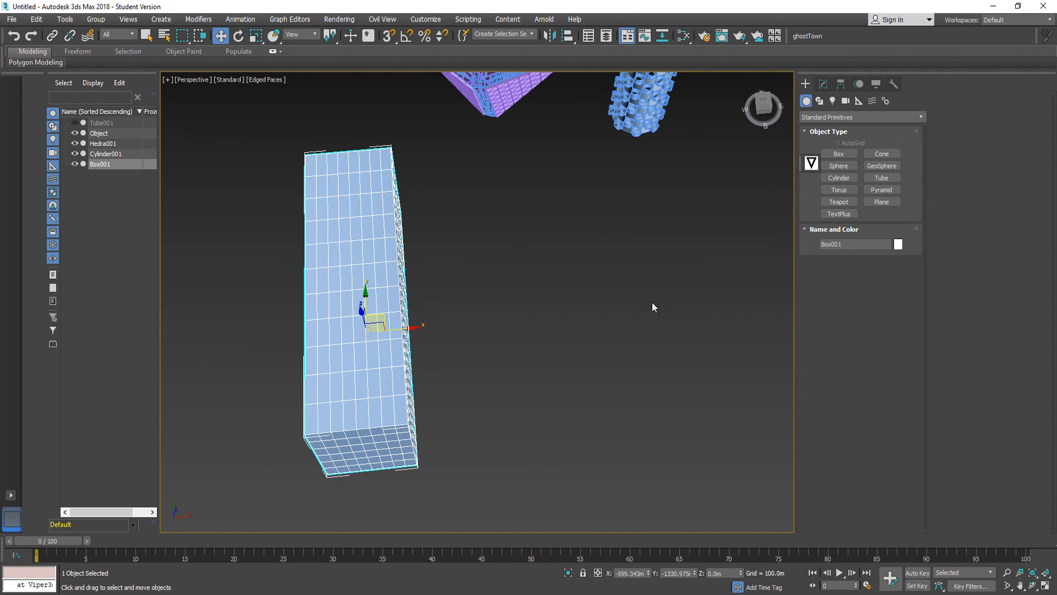
{"action": "left_click_drag", "start_coordinate": [411, 328], "coordinate": [710, 312], "text": "shift"}
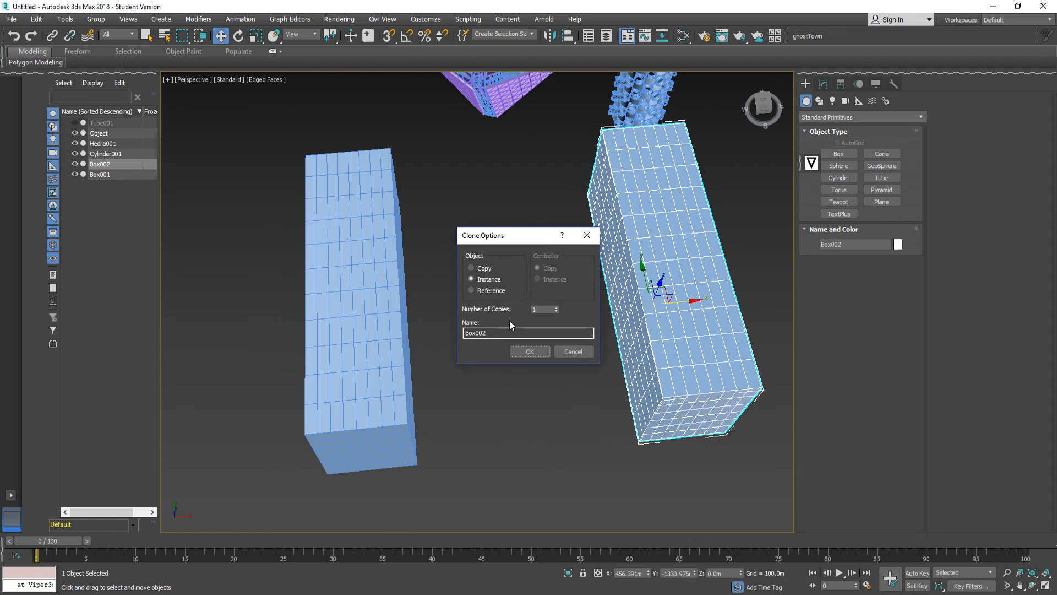
{"action": "left_click", "coordinate": [492, 291]}
{"action": "left_click", "coordinate": [531, 351]}
{"action": "mouse_move", "coordinate": [534, 351]}
{"action": "middle_mouse_down", "text": "alt"}
{"action": "mouse_move", "coordinate": [606, 358]}
{"action": "mouse_move", "coordinate": [634, 330]}
{"action": "mouse_move", "coordinate": [634, 349]}
{"action": "middle_mouse_up", "text": "alt"}
{"action": "left_click", "coordinate": [599, 406]}
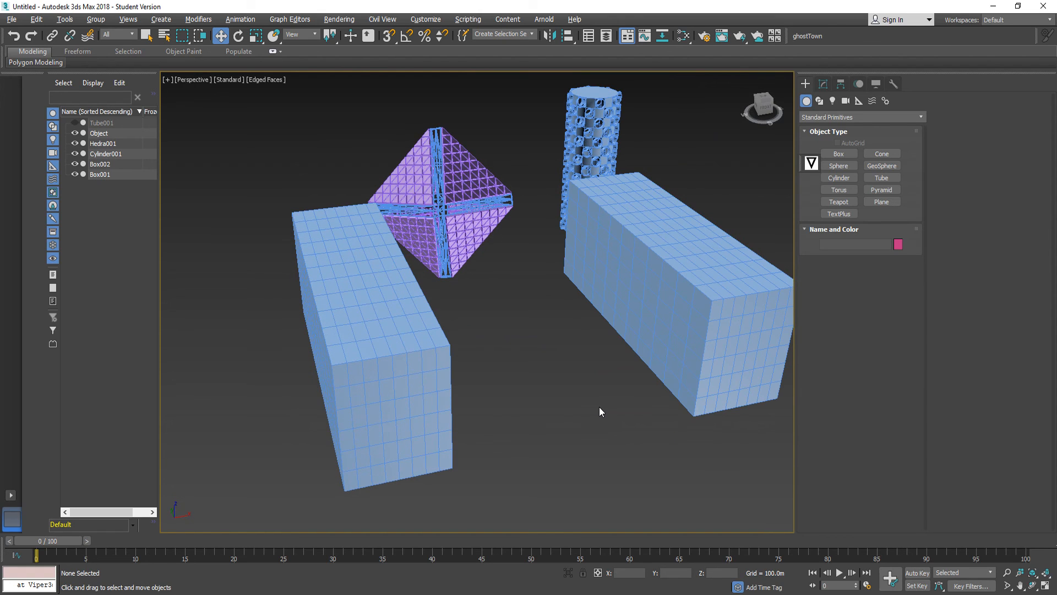
{"action": "left_click", "coordinate": [650, 310]}
{"action": "left_click", "coordinate": [574, 434]}
{"action": "middle_click_drag", "start_coordinate": [574, 434], "coordinate": [474, 417], "text": "alt"}
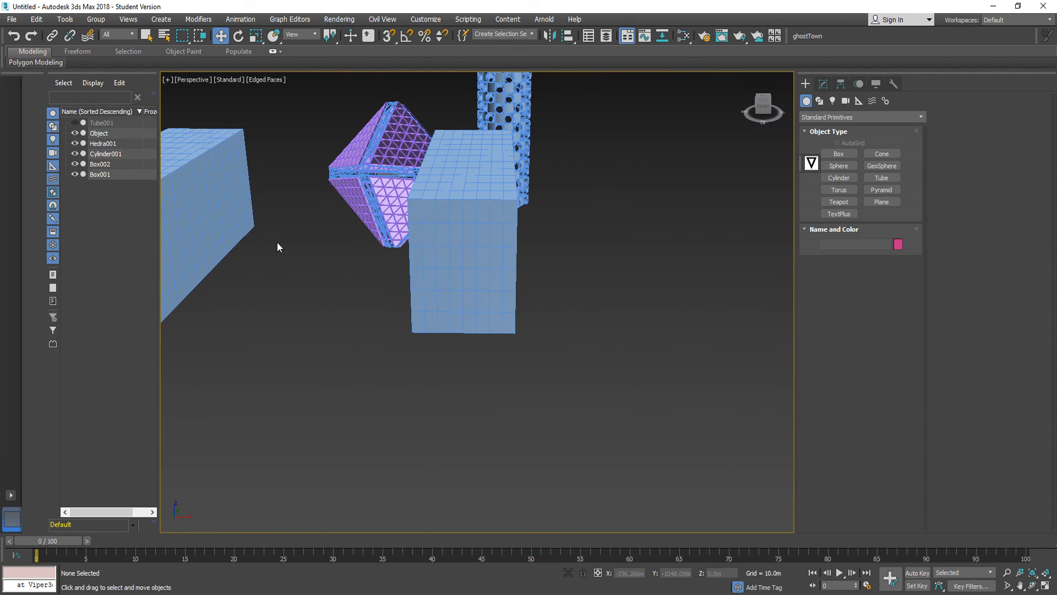
{"action": "key", "text": "z"}
{"action": "left_click", "coordinate": [595, 293]}
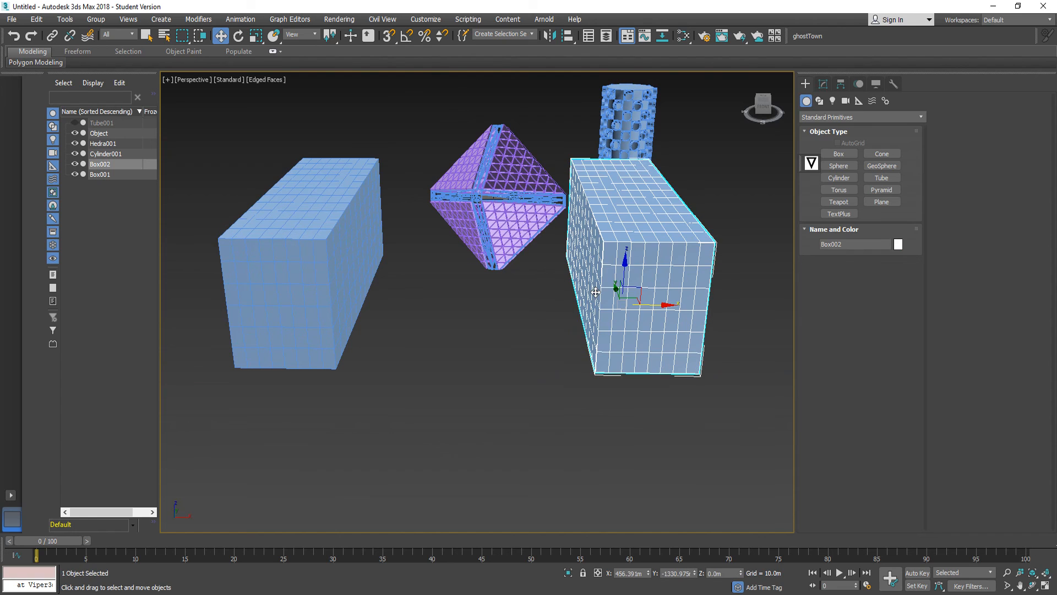
{"action": "left_click", "coordinate": [542, 351]}
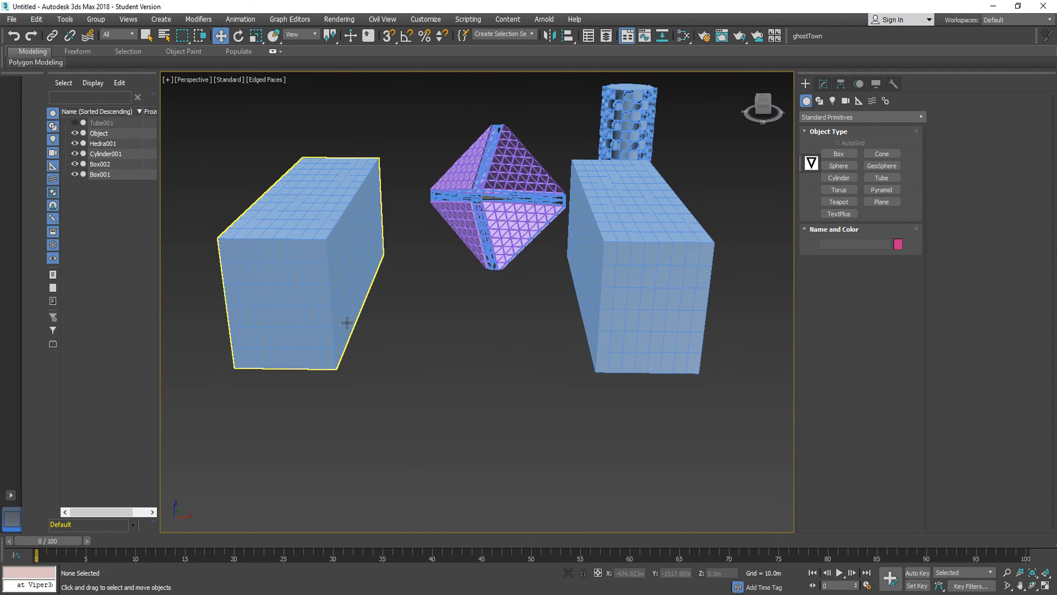
{"action": "left_click", "coordinate": [347, 322]}
{"action": "left_click", "coordinate": [623, 295]}
{"action": "left_click", "coordinate": [336, 315]}
{"action": "left_click", "coordinate": [587, 298]}
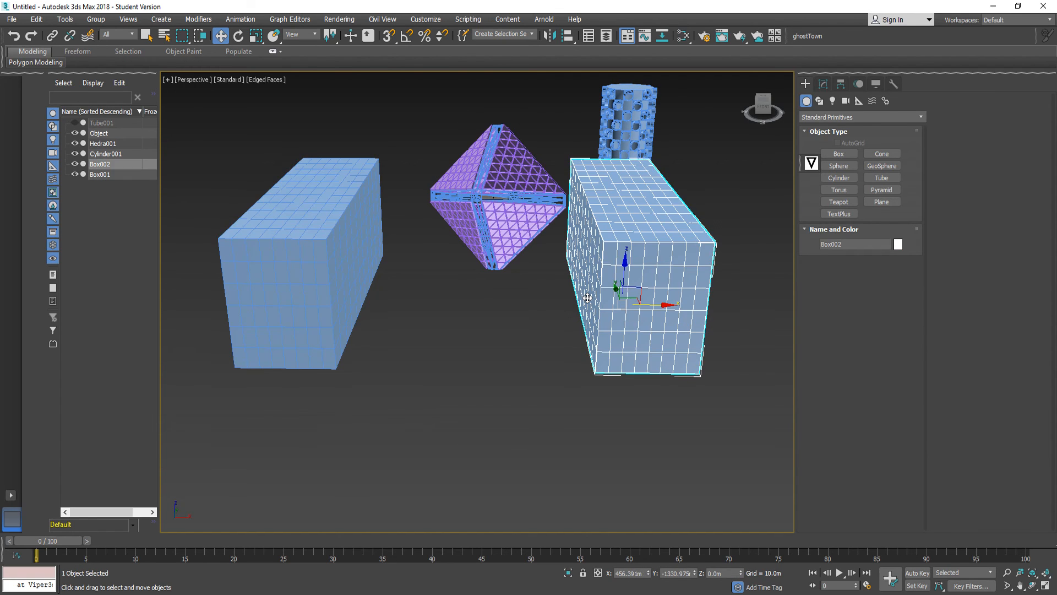
{"action": "left_click", "coordinate": [373, 467]}
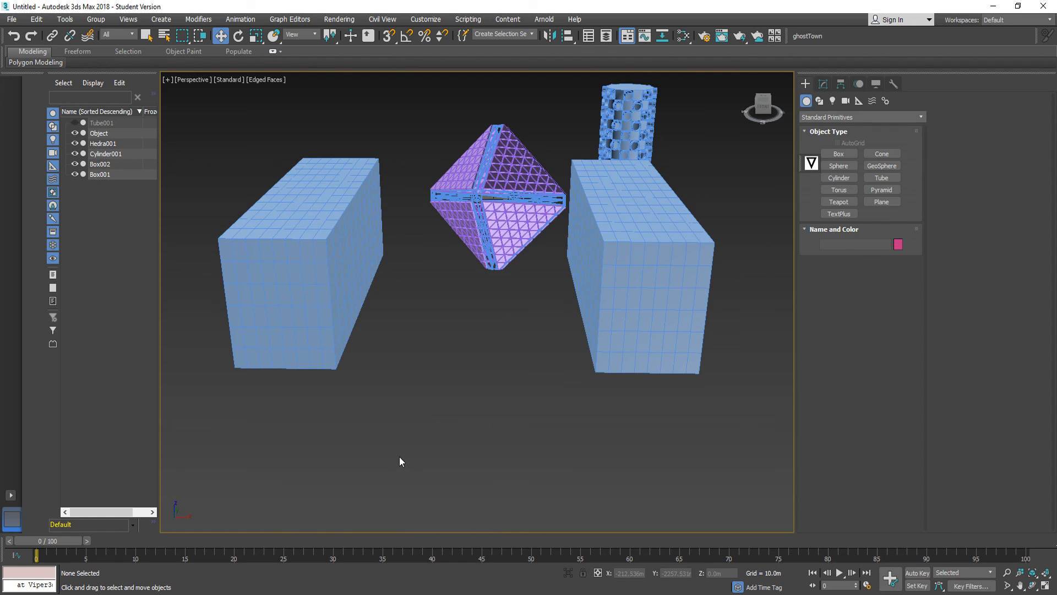
Add an Edit Poly modifier to the original box and select all of its polygons.
{"action": "left_click", "coordinate": [337, 327]}
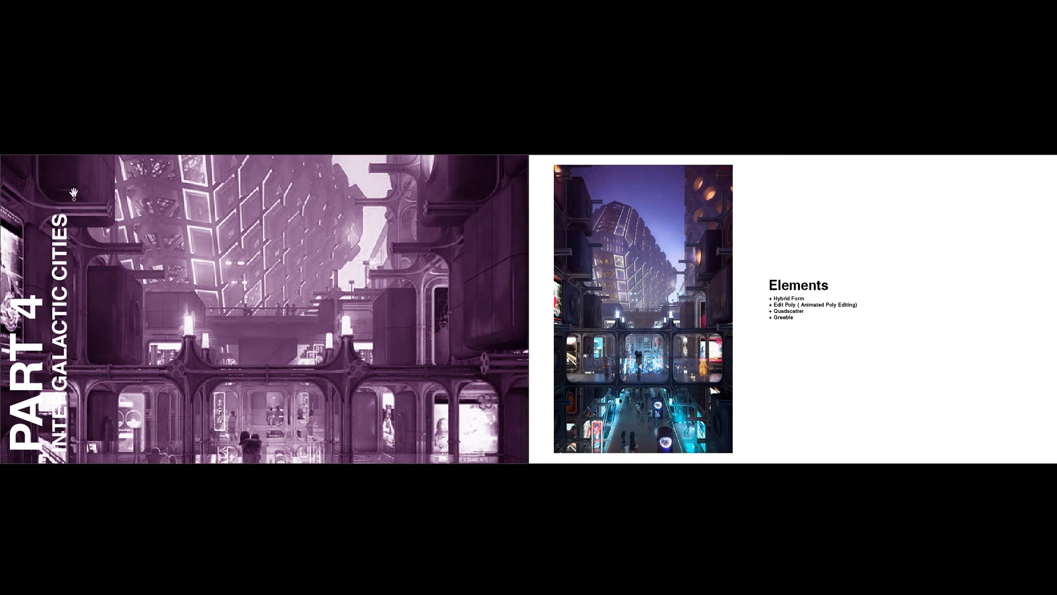
{"action": "key", "text": "alt+Tab"}
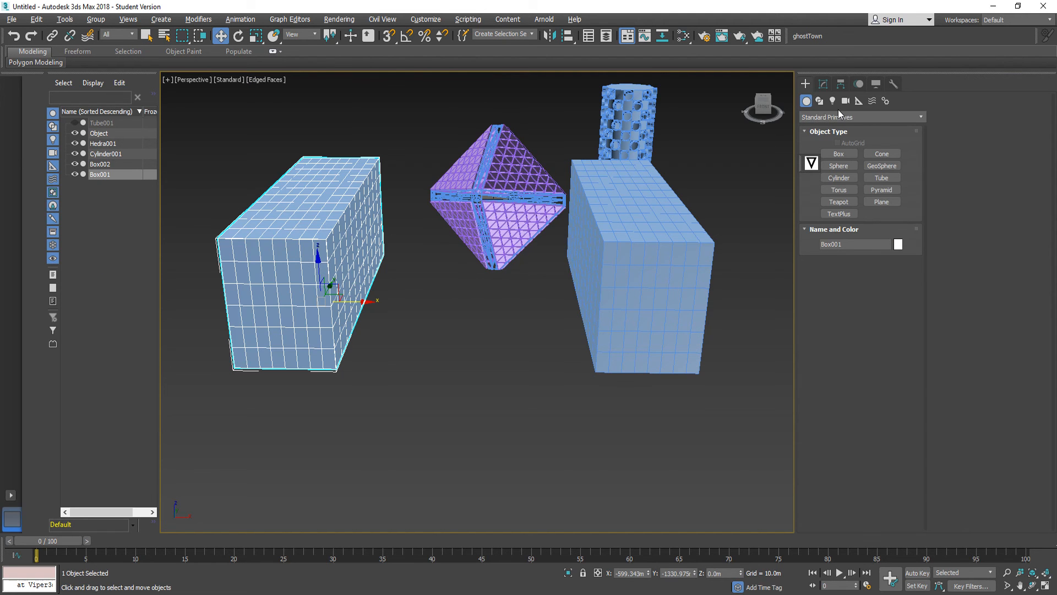
{"action": "left_click", "coordinate": [823, 84]}
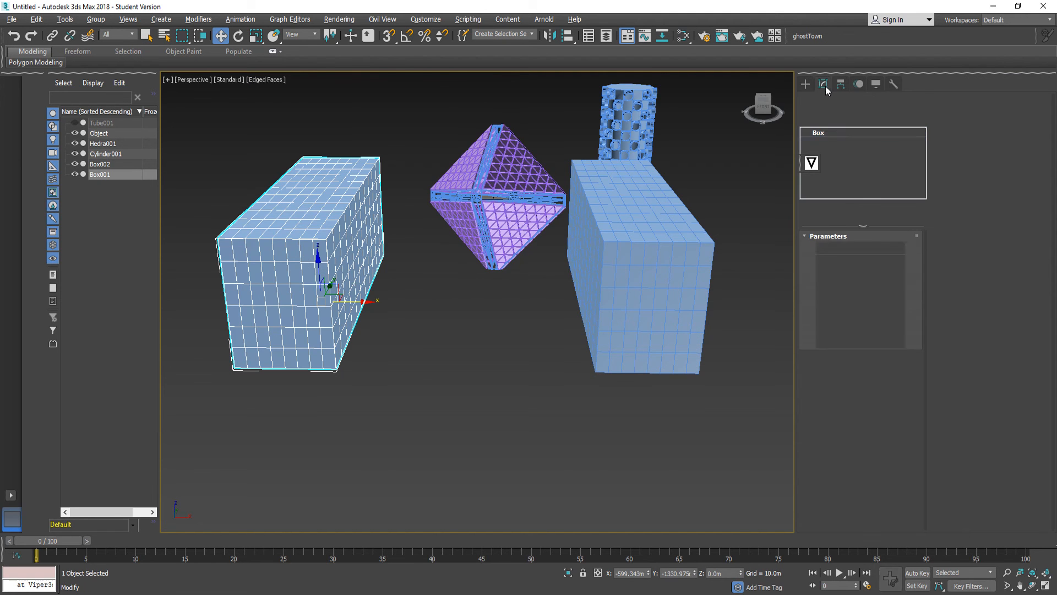
{"action": "left_click", "coordinate": [836, 115]}
{"action": "key", "text": "e"}
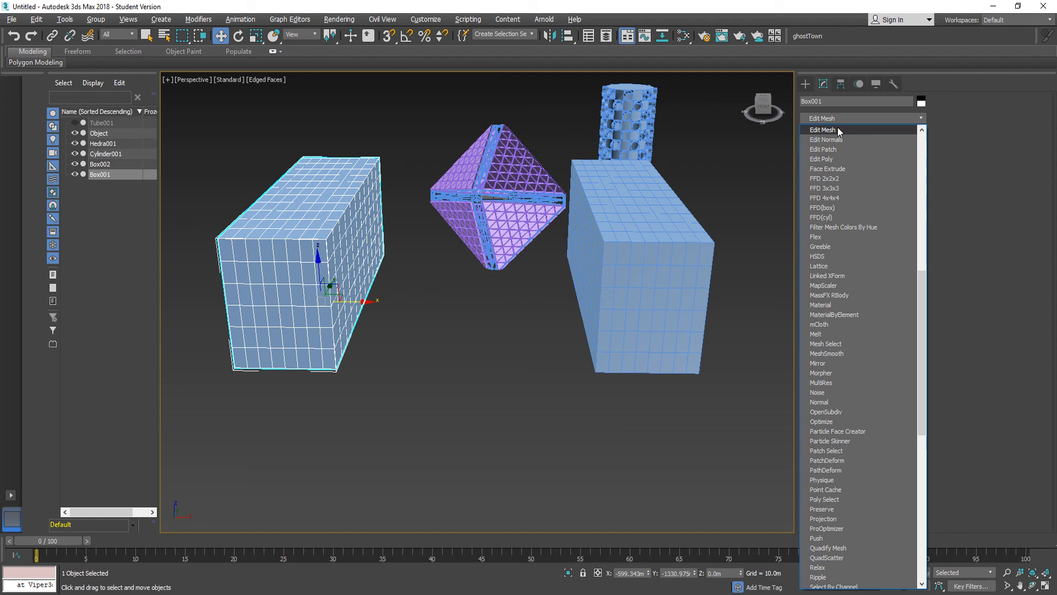
{"action": "left_click", "coordinate": [828, 159]}
{"action": "left_click", "coordinate": [871, 327]}
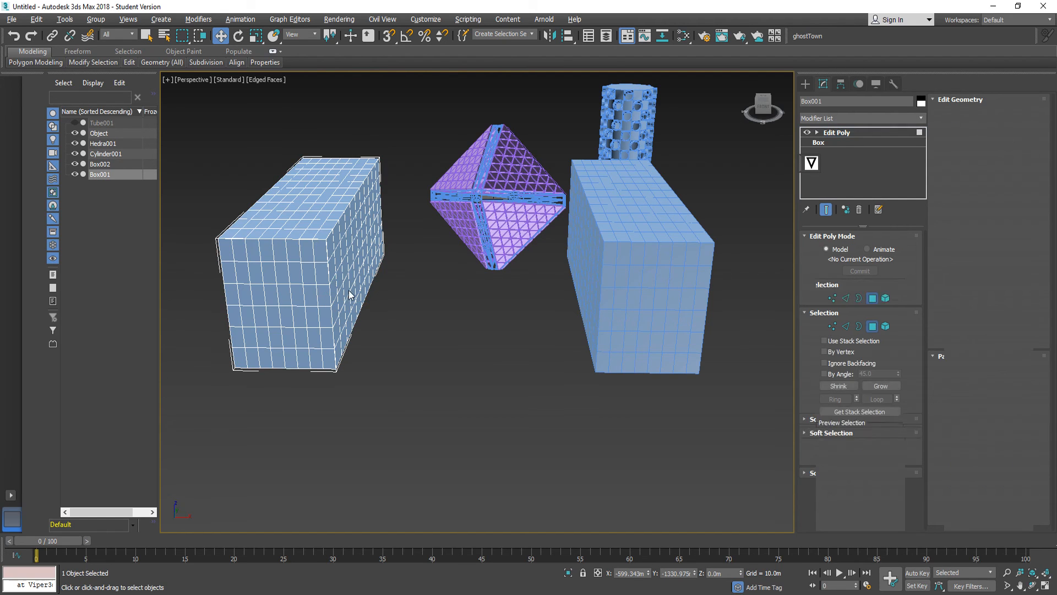
{"action": "key", "text": "ctrl+a"}
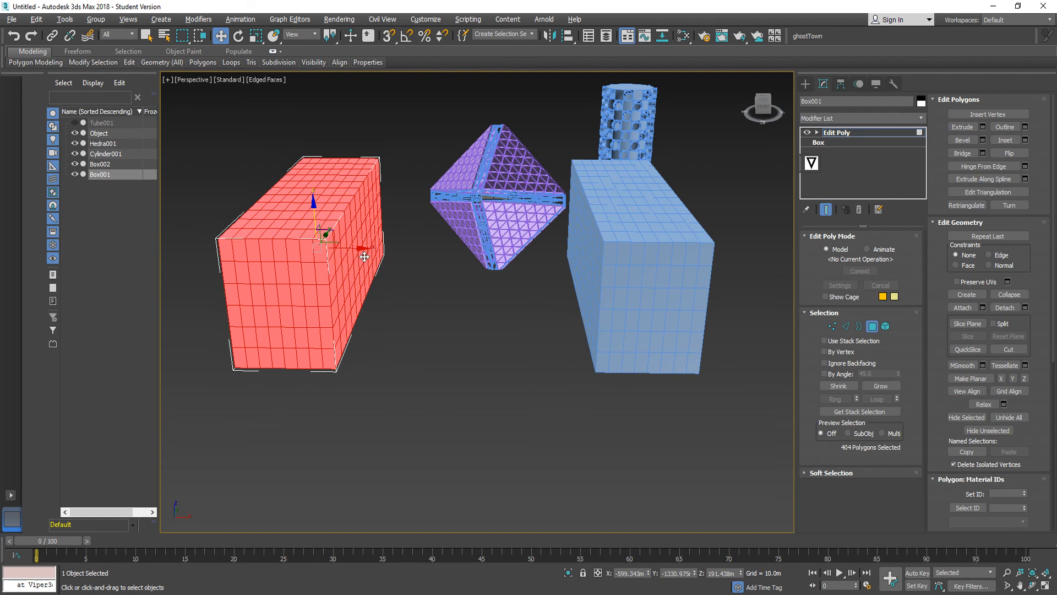
Apply a Greeble modifier to the original box above its Edit Poly polygon selection.
{"action": "left_click", "coordinate": [821, 117]}
{"action": "key", "text": "g"}
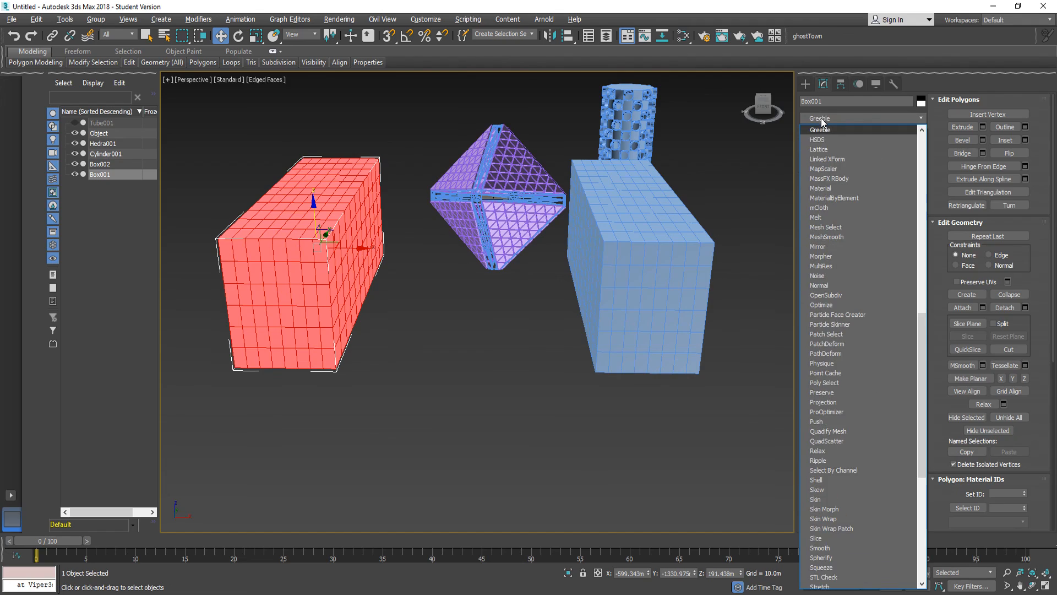
{"action": "left_click", "coordinate": [824, 131]}
{"action": "middle_click_drag", "start_coordinate": [358, 303], "coordinate": [284, 331], "text": "alt"}
Select the reference box and turn off widget generation in its Greeble modifier.
{"action": "left_click", "coordinate": [579, 319]}
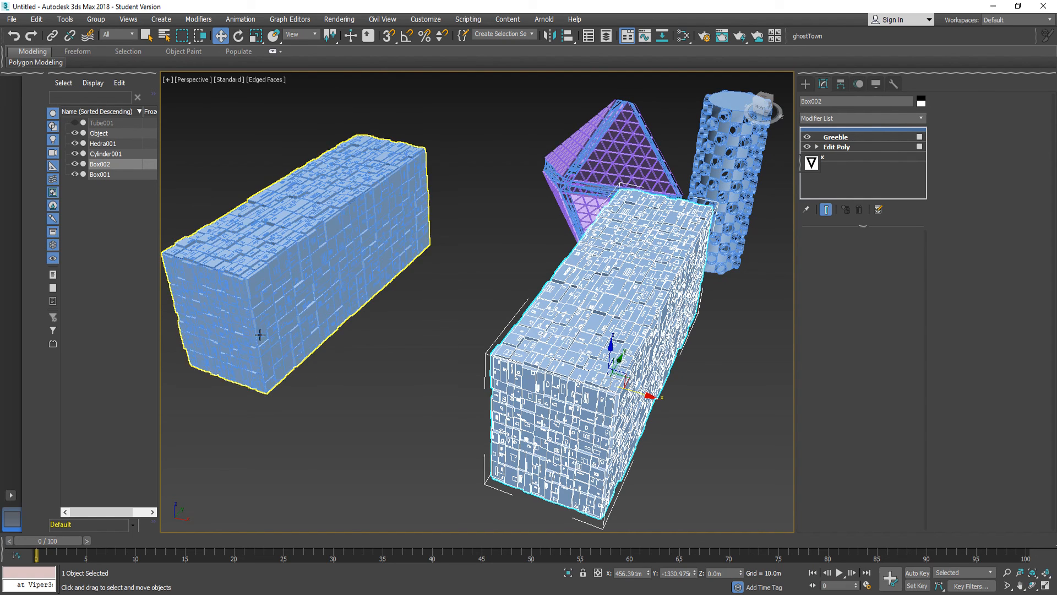
{"action": "scroll", "coordinate": [292, 272], "scroll_direction": "up", "scroll_amount": 5}
{"action": "left_click", "coordinate": [828, 137]}
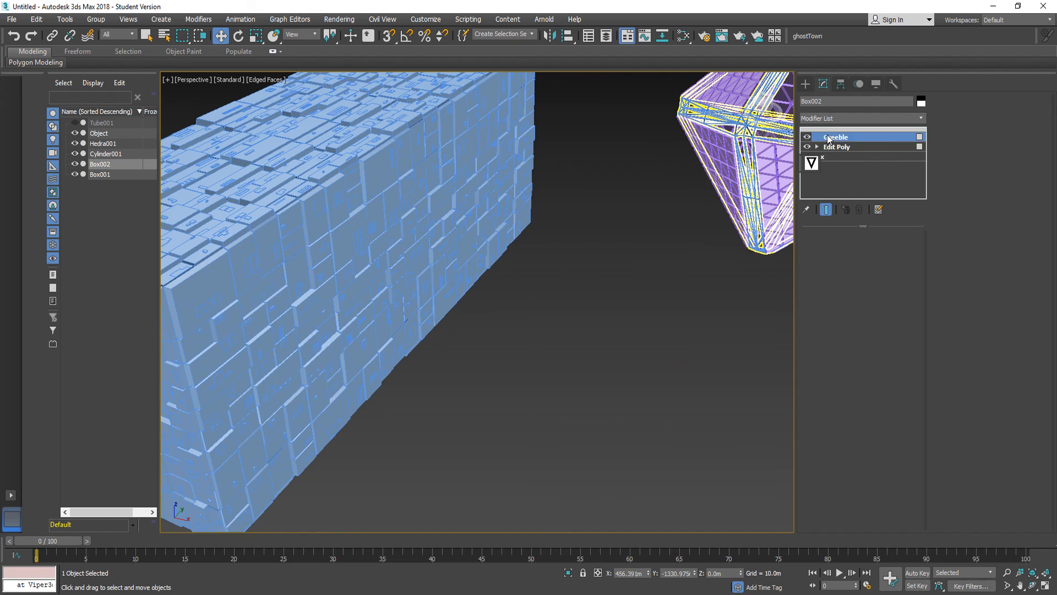
{"action": "scroll", "coordinate": [506, 380], "scroll_direction": "down", "scroll_amount": 6}
{"action": "scroll", "coordinate": [597, 398], "scroll_direction": "up", "scroll_amount": 3}
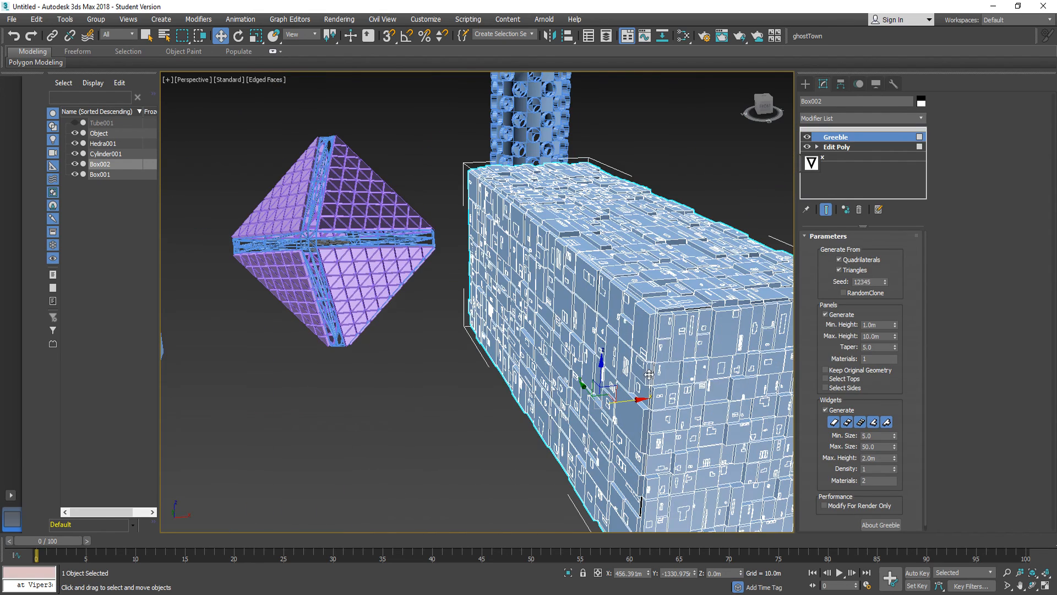
{"action": "left_click", "coordinate": [830, 409]}
Exclude triangles from the Greeble generation and raise the panels' maximum height to 36.9 m.
{"action": "scroll", "coordinate": [468, 264], "scroll_direction": "down", "scroll_amount": 6}
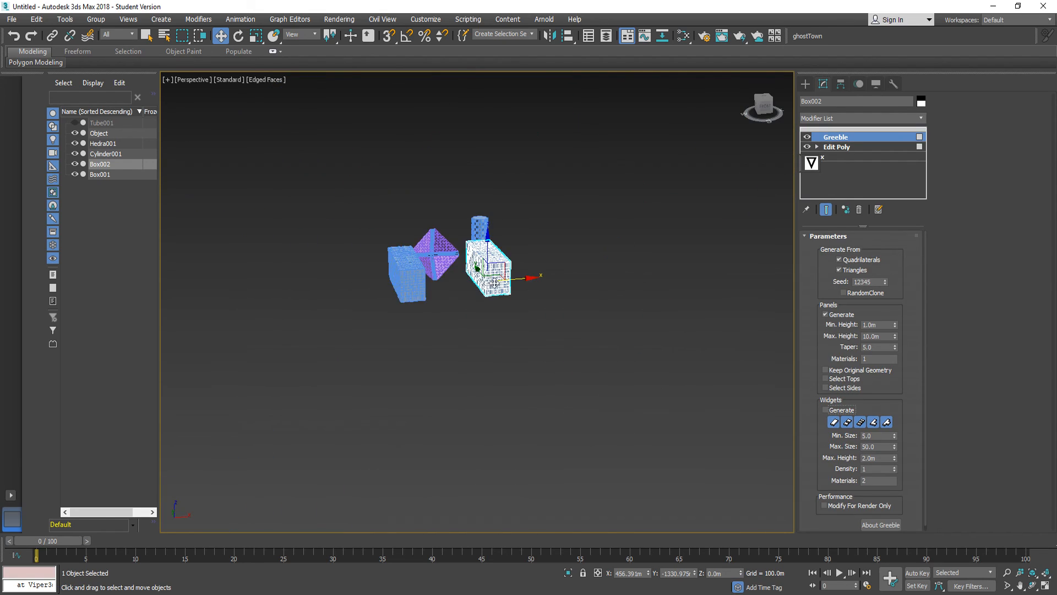
{"action": "middle_click_drag", "start_coordinate": [490, 278], "coordinate": [520, 358], "text": "alt"}
{"action": "scroll", "coordinate": [392, 269], "scroll_direction": "up", "scroll_amount": 4}
{"action": "scroll", "coordinate": [260, 236], "scroll_direction": "up", "scroll_amount": 3}
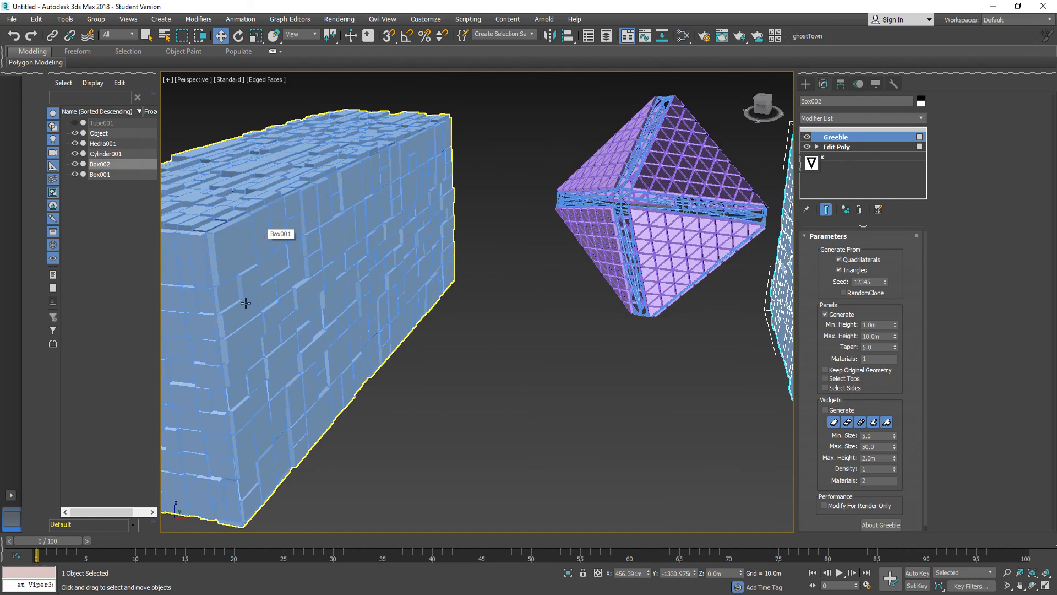
{"action": "mouse_move", "coordinate": [245, 303]}
{"action": "middle_mouse_down", "text": "alt"}
{"action": "mouse_move", "coordinate": [266, 283]}
{"action": "mouse_move", "coordinate": [247, 286]}
{"action": "middle_mouse_up", "text": "alt"}
{"action": "scroll", "coordinate": [307, 275], "scroll_direction": "up", "scroll_amount": 3}
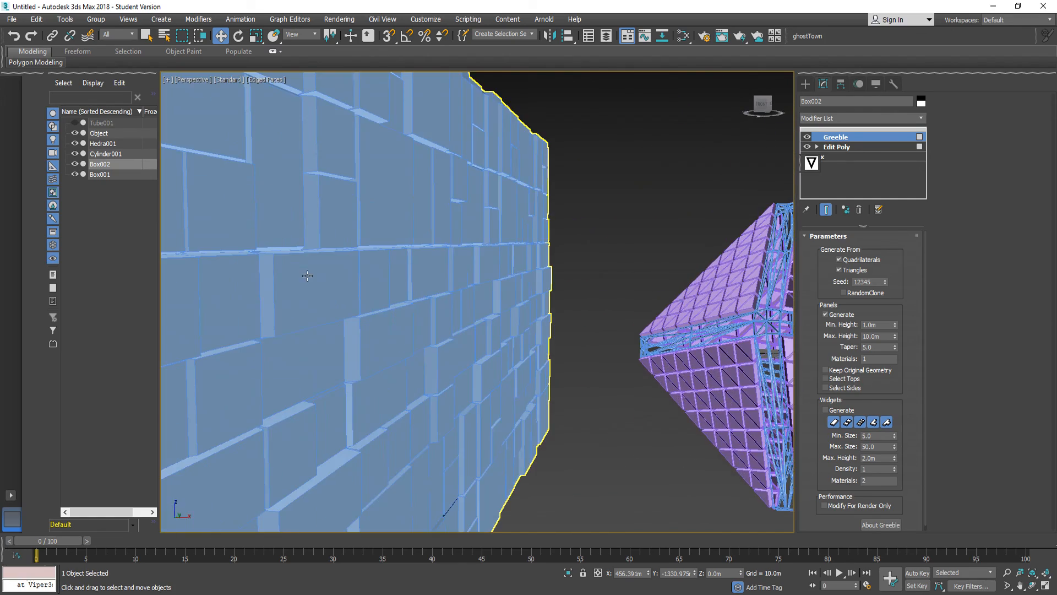
{"action": "middle_click_drag", "start_coordinate": [436, 273], "coordinate": [400, 276], "text": "alt"}
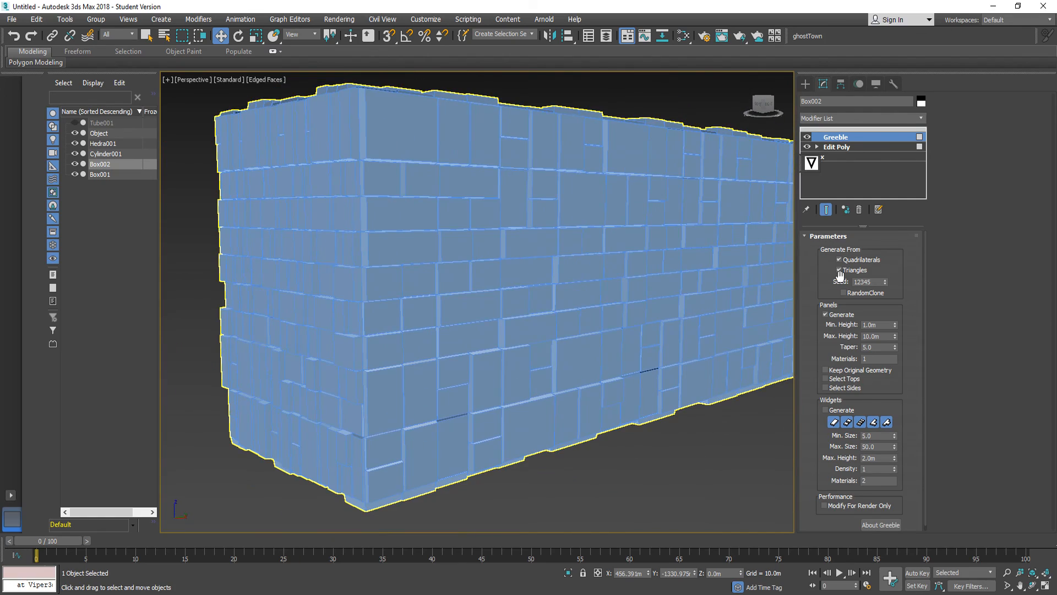
{"action": "scroll", "coordinate": [389, 335], "scroll_direction": "down", "scroll_amount": 5}
{"action": "mouse_move", "coordinate": [479, 334]}
{"action": "middle_mouse_down", "text": "alt"}
{"action": "mouse_move", "coordinate": [561, 337]}
{"action": "mouse_move", "coordinate": [549, 324]}
{"action": "mouse_move", "coordinate": [488, 317]}
{"action": "middle_mouse_up", "text": "alt"}
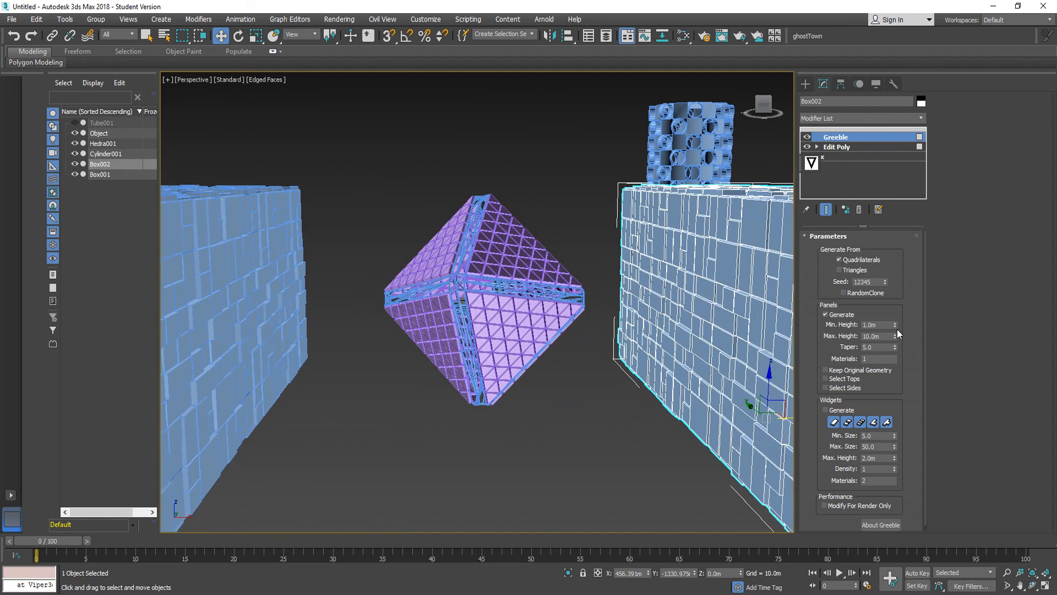
{"action": "left_click_drag", "start_coordinate": [894, 335], "coordinate": [867, 179]}
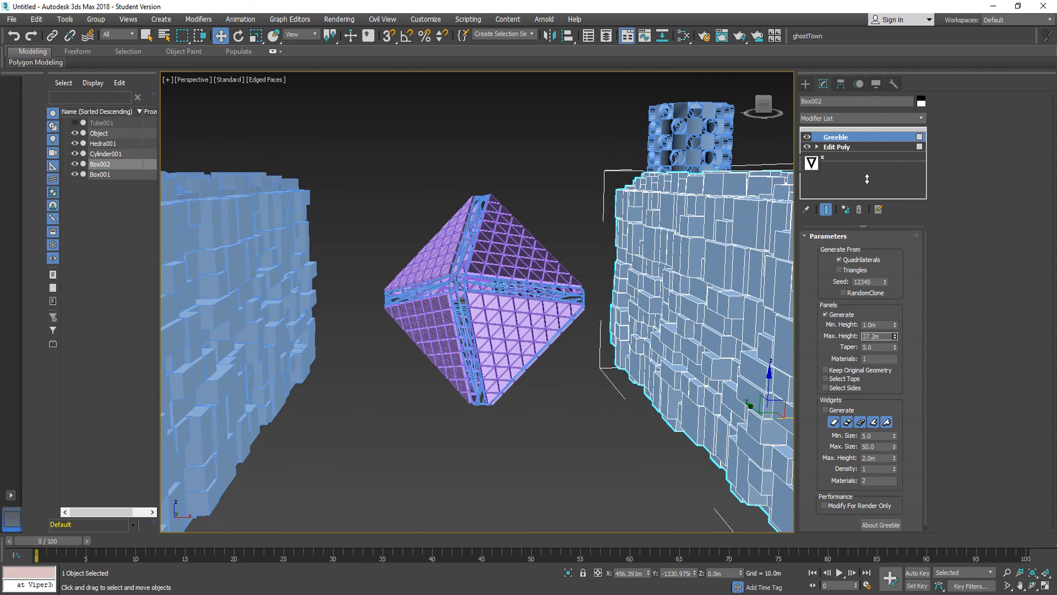
{"action": "middle_click_drag", "start_coordinate": [528, 269], "coordinate": [478, 316], "text": "alt"}
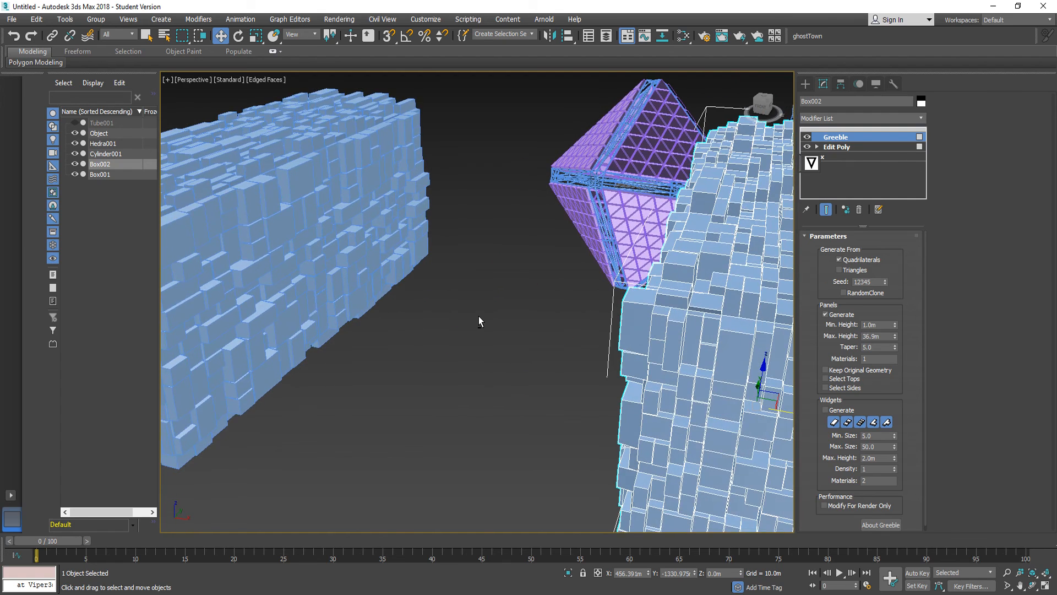
{"action": "scroll", "coordinate": [478, 316], "scroll_direction": "down", "scroll_amount": 4}
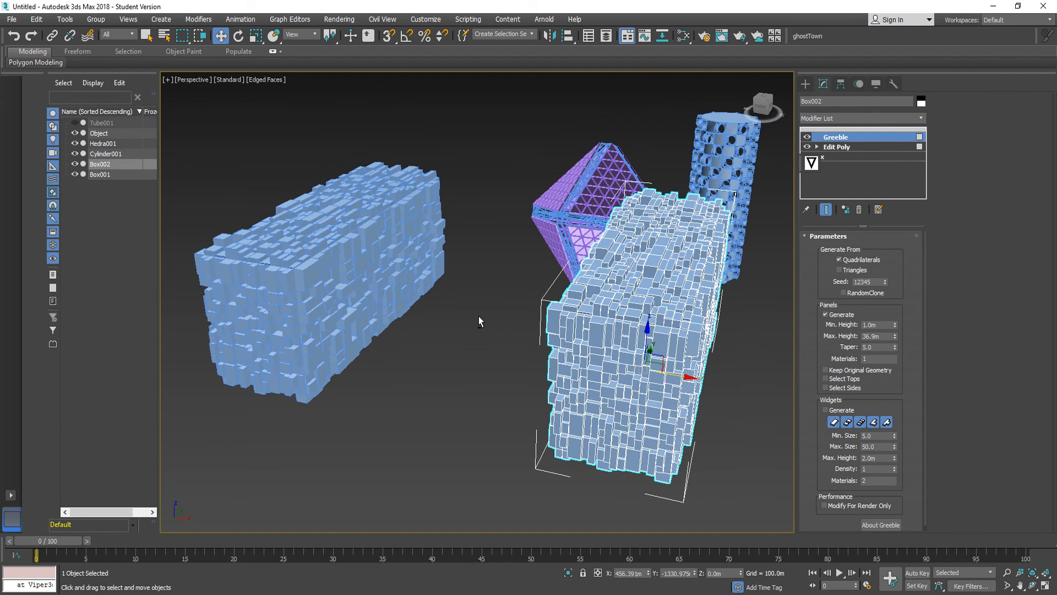
Open the box's Edit Poly selection and, viewed from above, try to deselect all polygons except those on the long sides.
{"action": "left_click", "coordinate": [833, 147]}
{"action": "middle_click_drag", "start_coordinate": [533, 297], "coordinate": [562, 385], "text": "alt"}
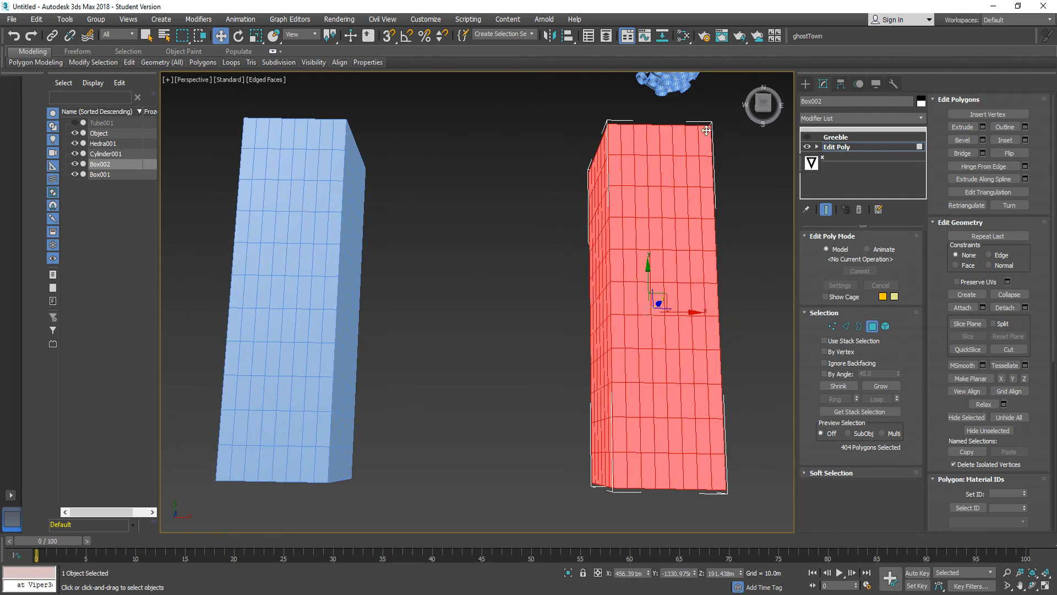
{"action": "left_click", "coordinate": [764, 103]}
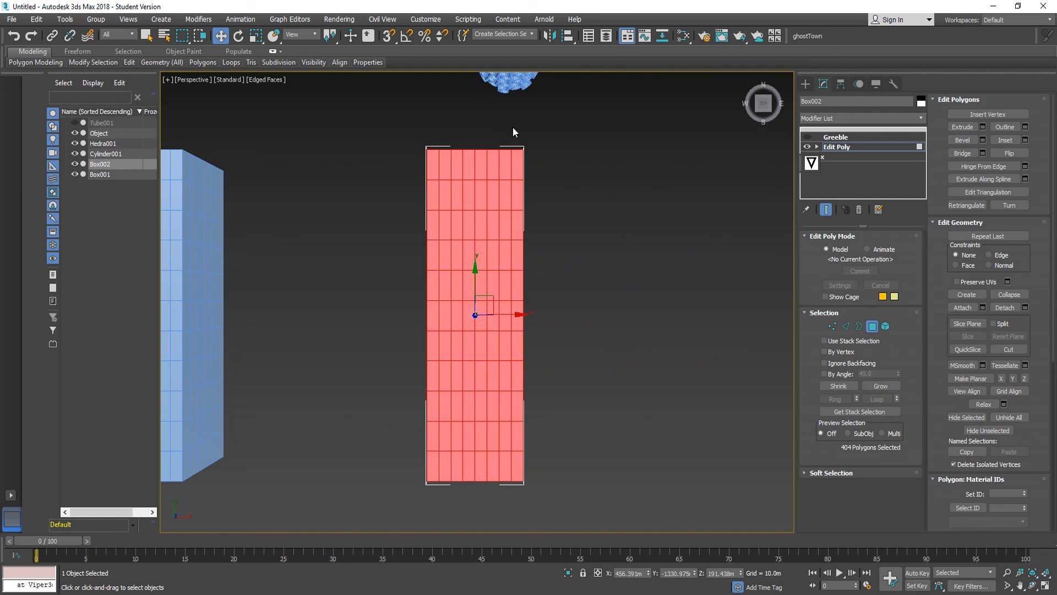
{"action": "left_click_drag", "start_coordinate": [436, 497], "coordinate": [432, 497], "text": "alt"}
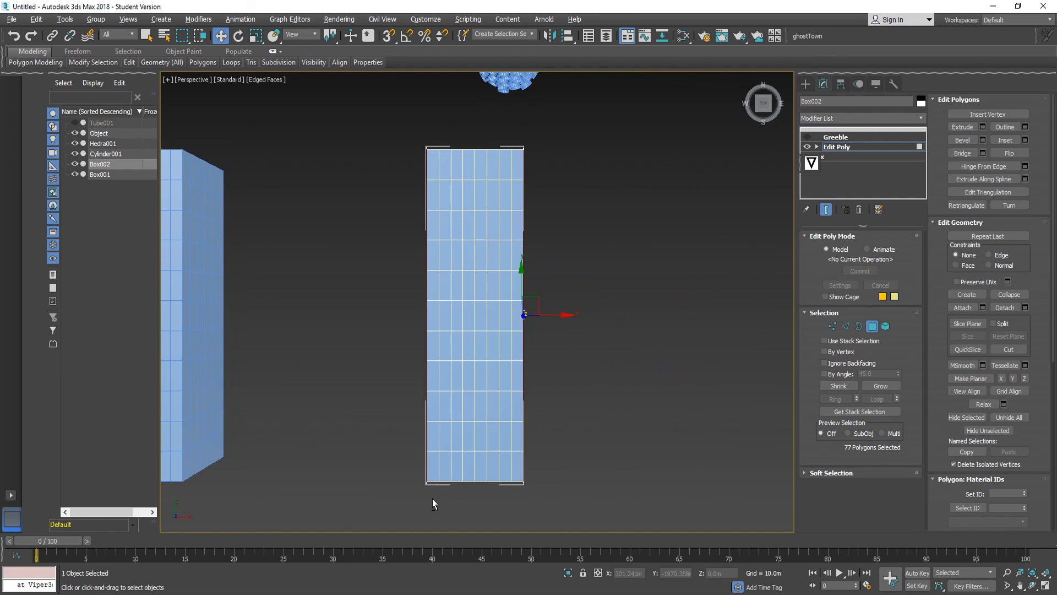
Add the missing long-side polygons to the selection and try deselecting the box's upper face again from above.
{"action": "middle_click_drag", "start_coordinate": [496, 432], "coordinate": [601, 449], "text": "alt"}
{"action": "left_click_drag", "start_coordinate": [358, 364], "coordinate": [358, 365], "text": "ctrl"}
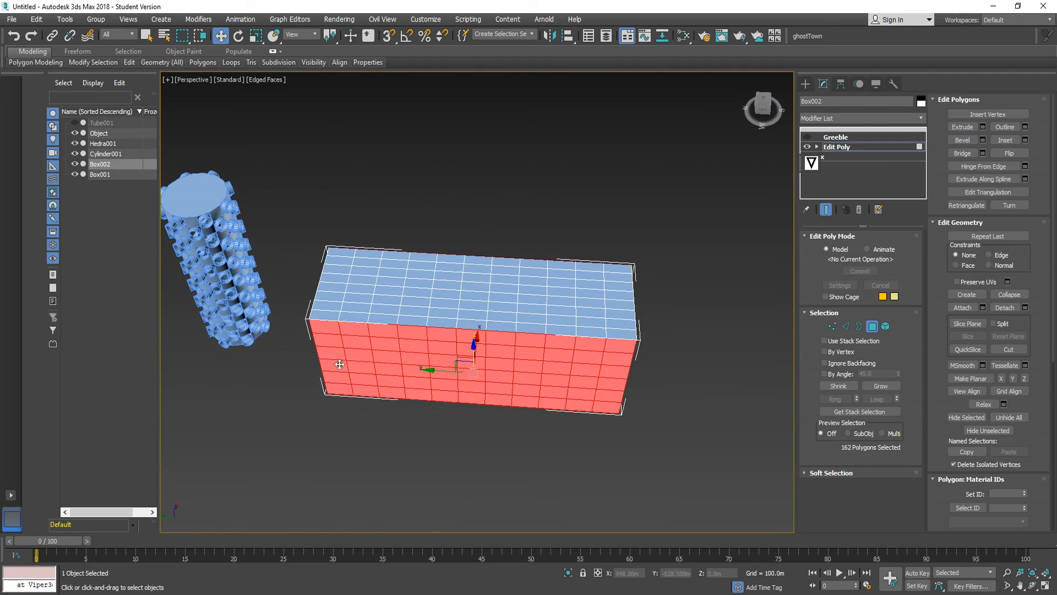
{"action": "middle_click_drag", "start_coordinate": [340, 364], "coordinate": [385, 266], "text": "alt"}
{"action": "left_click_drag", "start_coordinate": [438, 503], "coordinate": [432, 511], "text": "alt"}
{"action": "middle_click_drag", "start_coordinate": [462, 183], "coordinate": [483, 187], "text": "alt"}
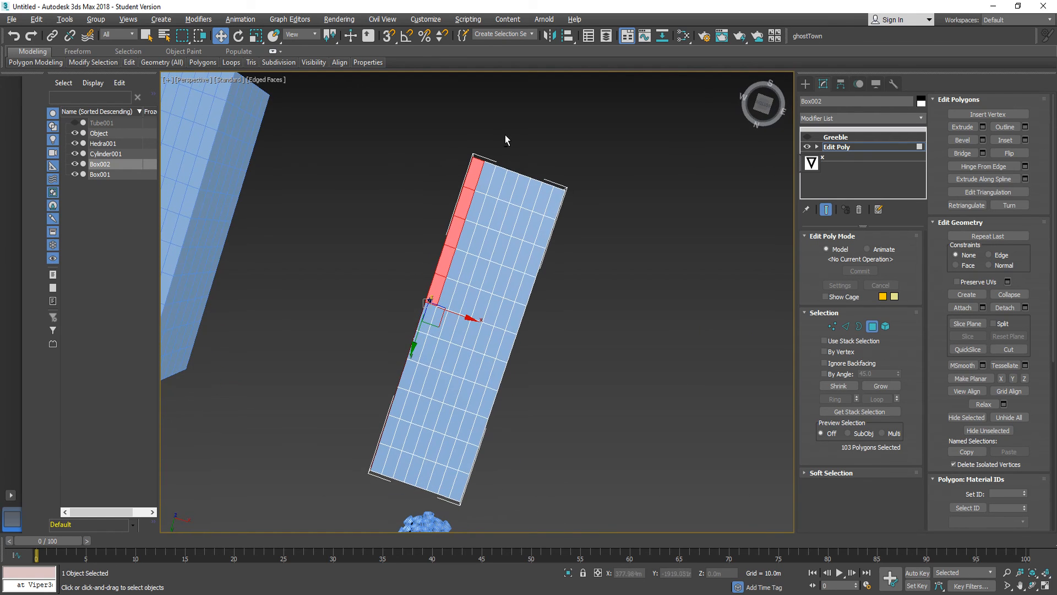
Deselect the remaining strip of polygons along the edge of the box's upper face one by one.
{"action": "left_click_drag", "start_coordinate": [505, 135], "coordinate": [477, 202], "text": "alt"}
{"action": "left_click", "coordinate": [468, 203], "text": "alt"}
{"action": "left_click", "coordinate": [458, 231], "text": "alt"}
{"action": "left_click", "coordinate": [449, 259], "text": "alt"}
{"action": "left_click", "coordinate": [441, 285], "text": "alt"}
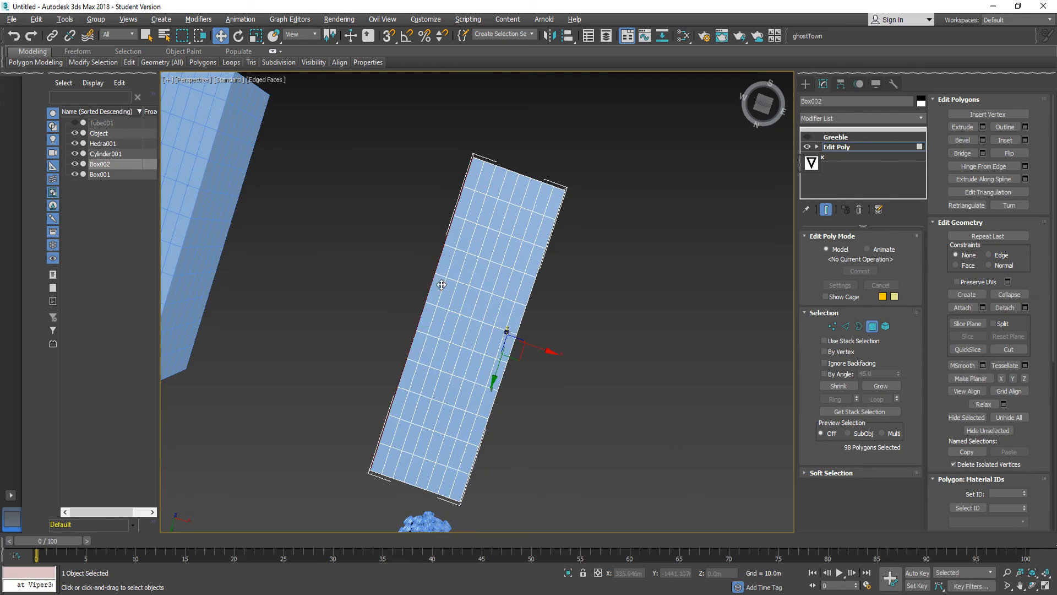
Add the missing corner polygon and individual lower-row polygons of the long side to the selection.
{"action": "middle_click_drag", "start_coordinate": [441, 284], "coordinate": [309, 313], "text": "alt"}
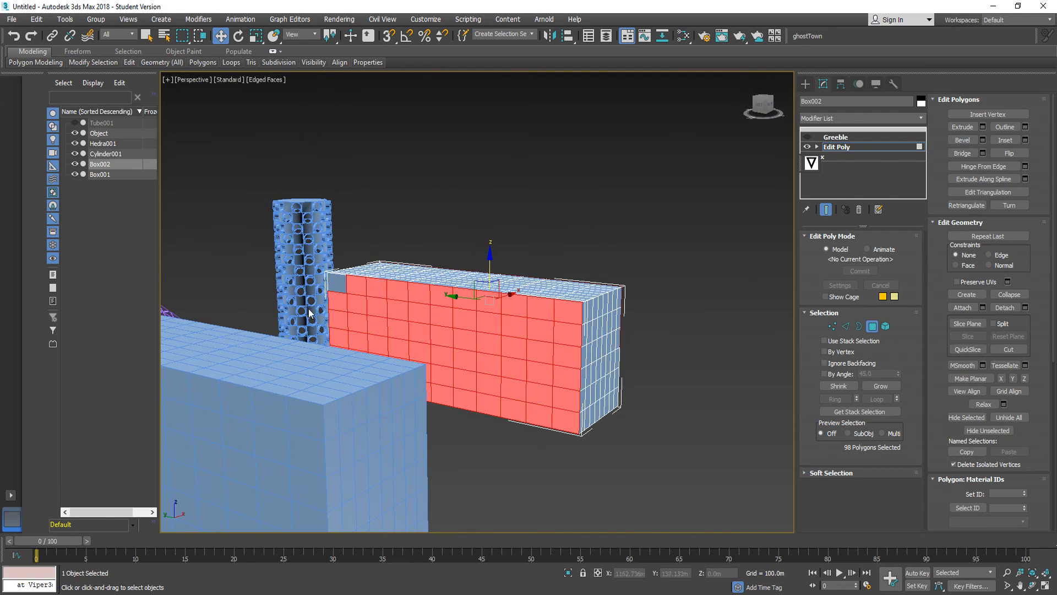
{"action": "left_click", "coordinate": [334, 286], "text": "ctrl"}
{"action": "middle_click_drag", "start_coordinate": [490, 340], "coordinate": [402, 408], "text": "alt"}
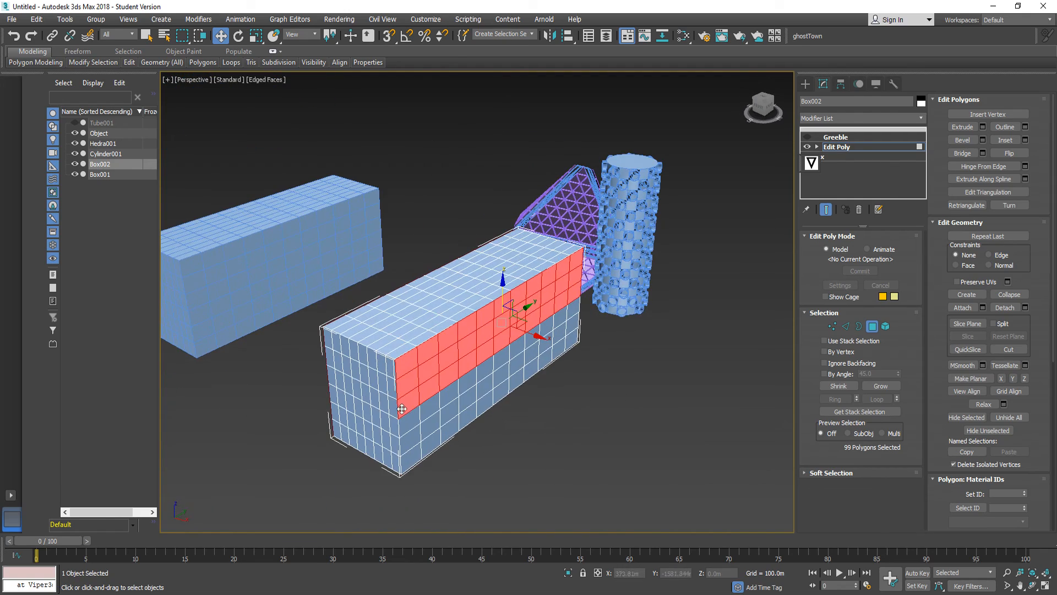
{"action": "left_click", "coordinate": [408, 420], "text": "ctrl"}
{"action": "left_click", "coordinate": [429, 408], "text": "ctrl"}
{"action": "left_click", "coordinate": [447, 401], "text": "ctrl"}
{"action": "left_click", "coordinate": [467, 392], "text": "ctrl"}
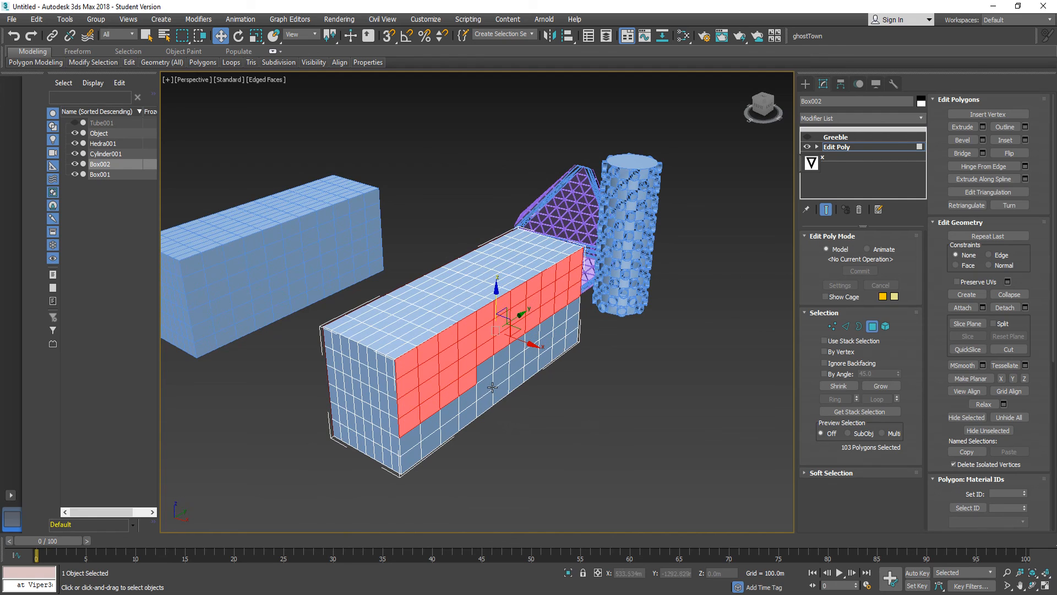
{"action": "left_click", "coordinate": [485, 375], "text": "ctrl"}
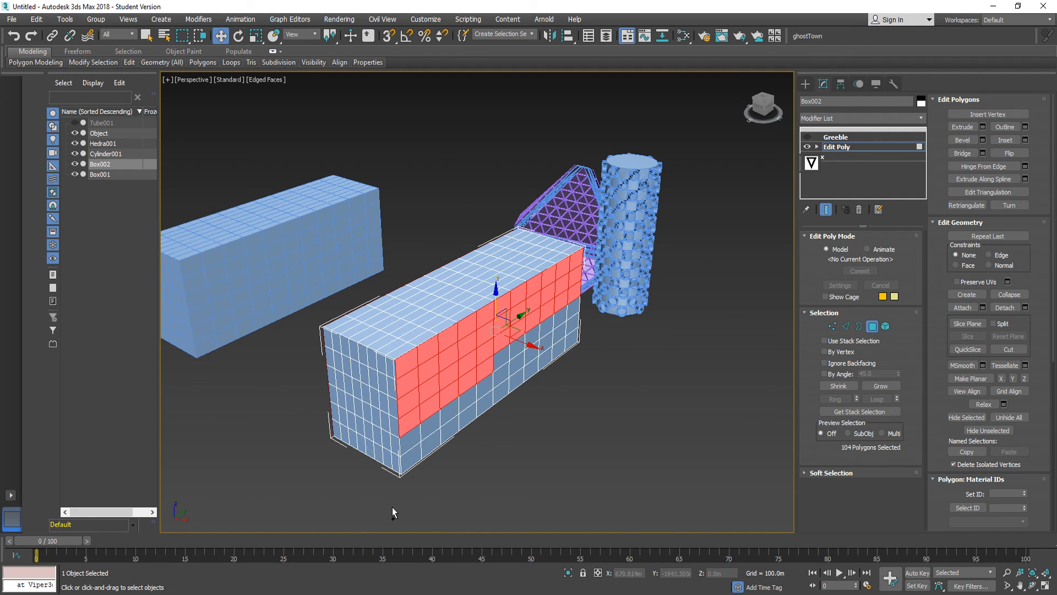
Try adding the rest of the long side with a region selection, then deselect the excess polygons from the aligned top view.
{"action": "left_click_drag", "start_coordinate": [596, 298], "coordinate": [597, 300], "text": "ctrl"}
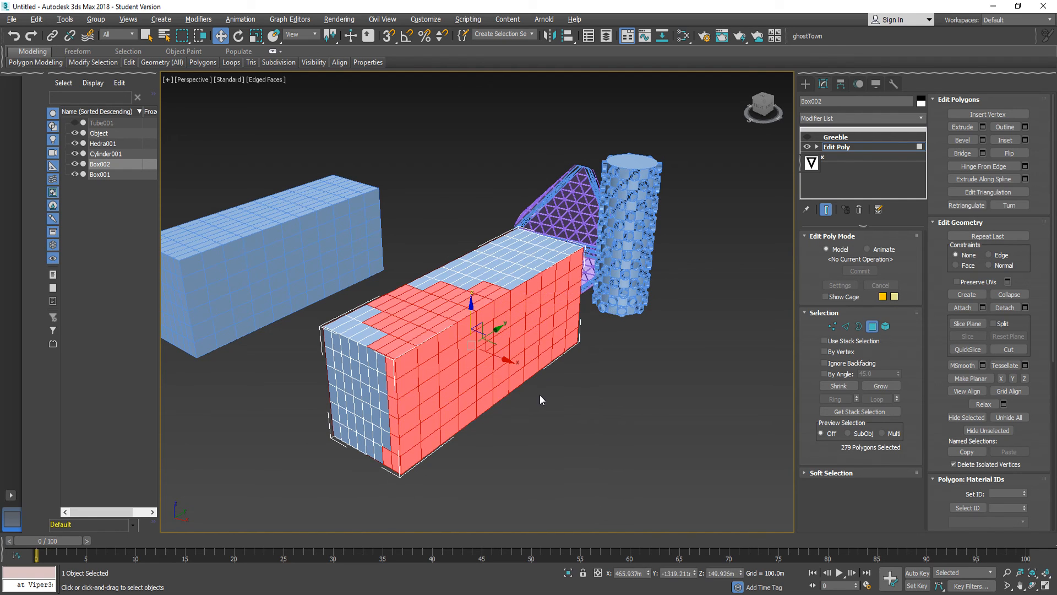
{"action": "middle_click_drag", "start_coordinate": [540, 394], "coordinate": [605, 434], "text": "alt"}
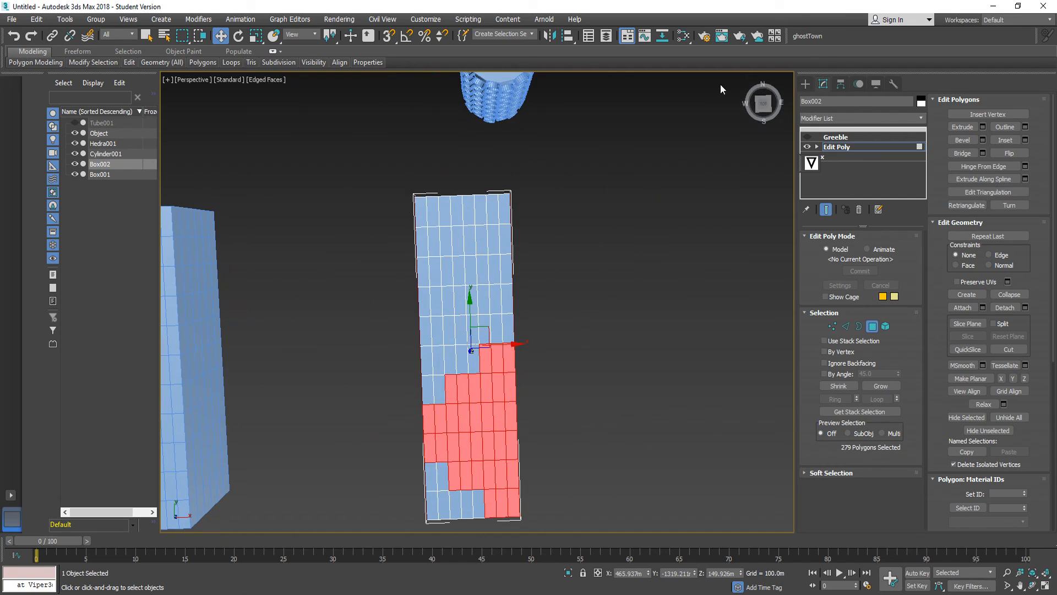
{"action": "left_click", "coordinate": [764, 102]}
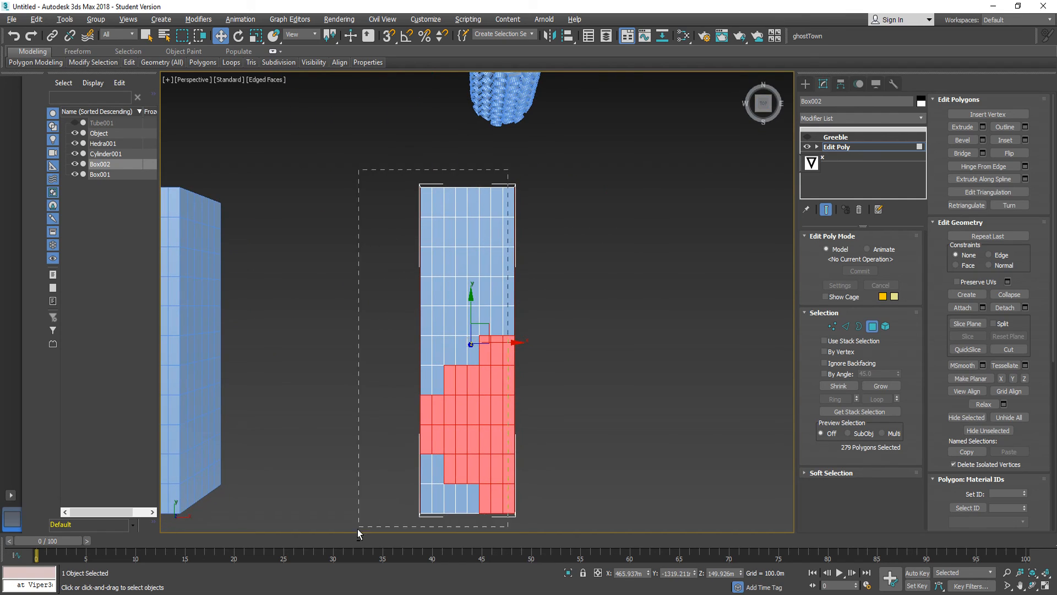
{"action": "left_click_drag", "start_coordinate": [358, 529], "coordinate": [358, 529], "text": "alt"}
{"action": "middle_click_drag", "start_coordinate": [522, 418], "coordinate": [526, 444], "text": "alt"}
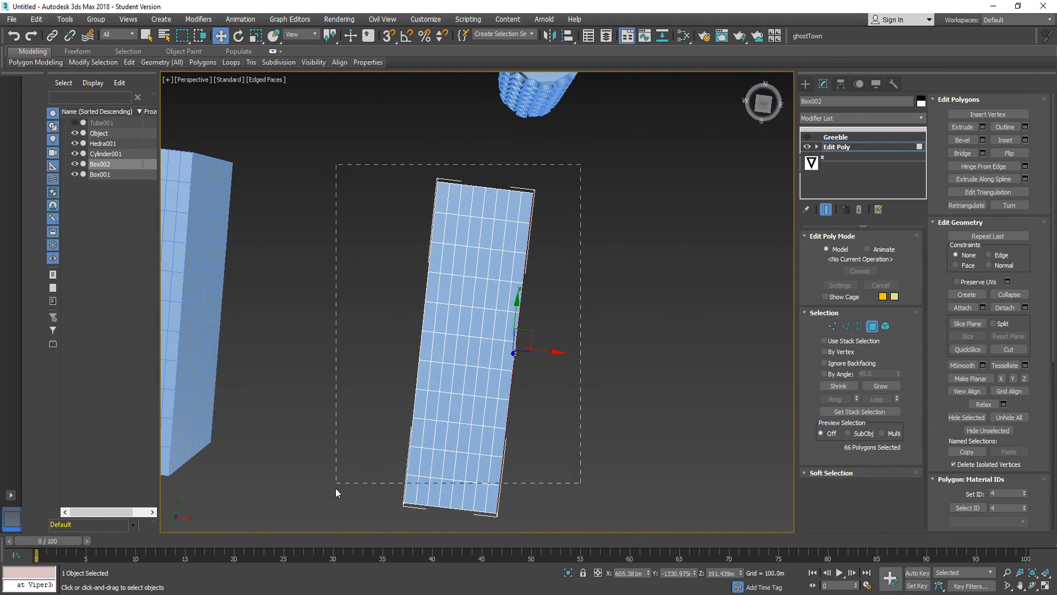
Reselect all of the box's polygons and retry deselecting the middle columns from the perspective top view.
{"action": "left_click_drag", "start_coordinate": [337, 492], "coordinate": [339, 524]}
{"action": "middle_click_drag", "start_coordinate": [388, 494], "coordinate": [471, 402], "text": "alt"}
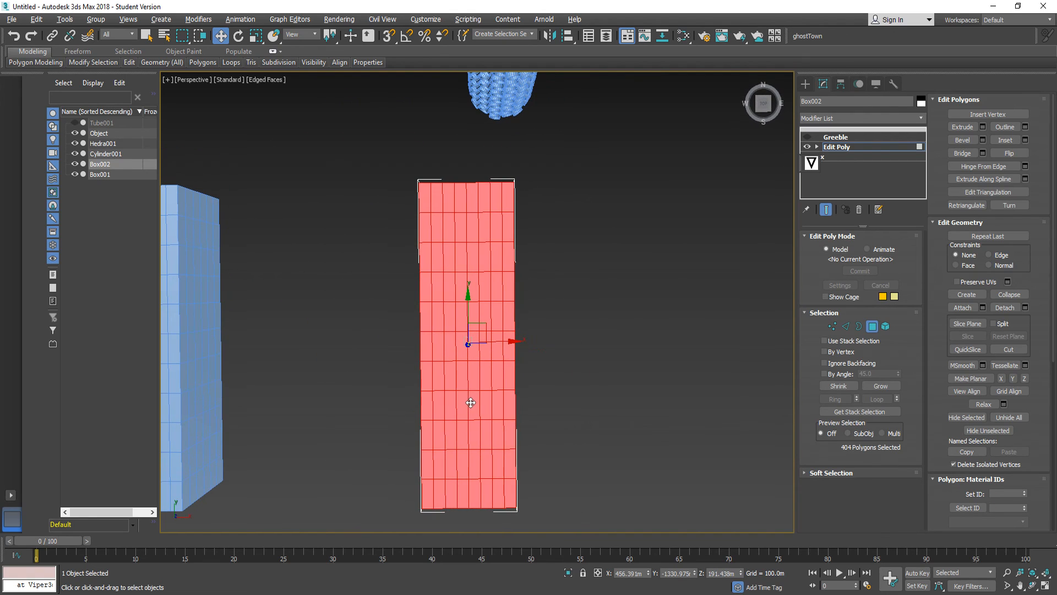
{"action": "left_click", "coordinate": [763, 104]}
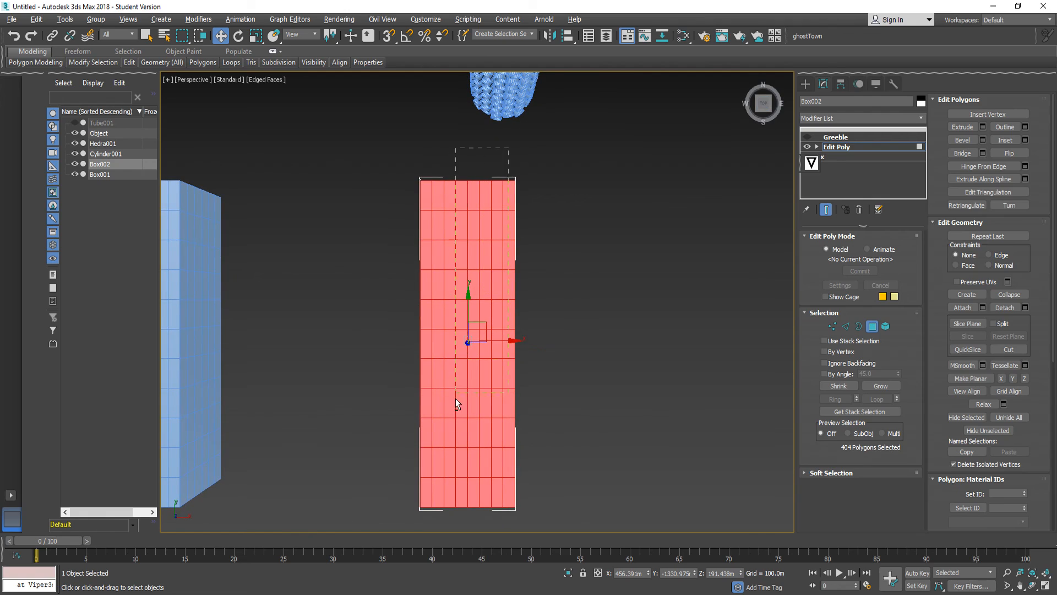
{"action": "left_click_drag", "start_coordinate": [428, 511], "coordinate": [427, 518], "text": "alt"}
{"action": "middle_click_drag", "start_coordinate": [532, 421], "coordinate": [526, 385], "text": "alt"}
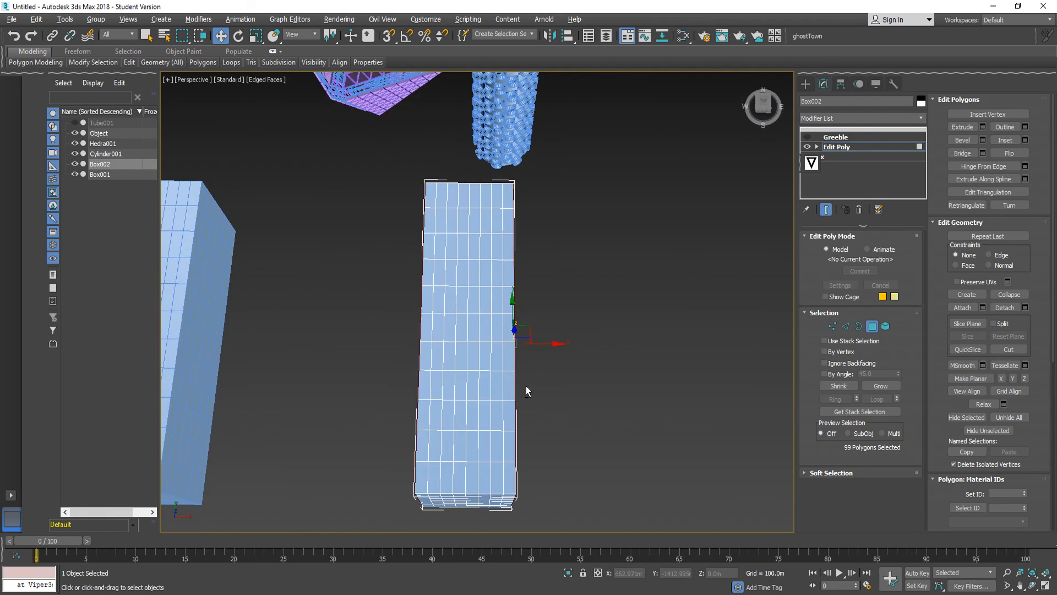
Select all of the box's polygons again and switch the viewport to an orthographic projection.
{"action": "key", "text": "ctrl+a"}
{"action": "left_click", "coordinate": [207, 83]}
{"action": "left_click", "coordinate": [237, 132]}
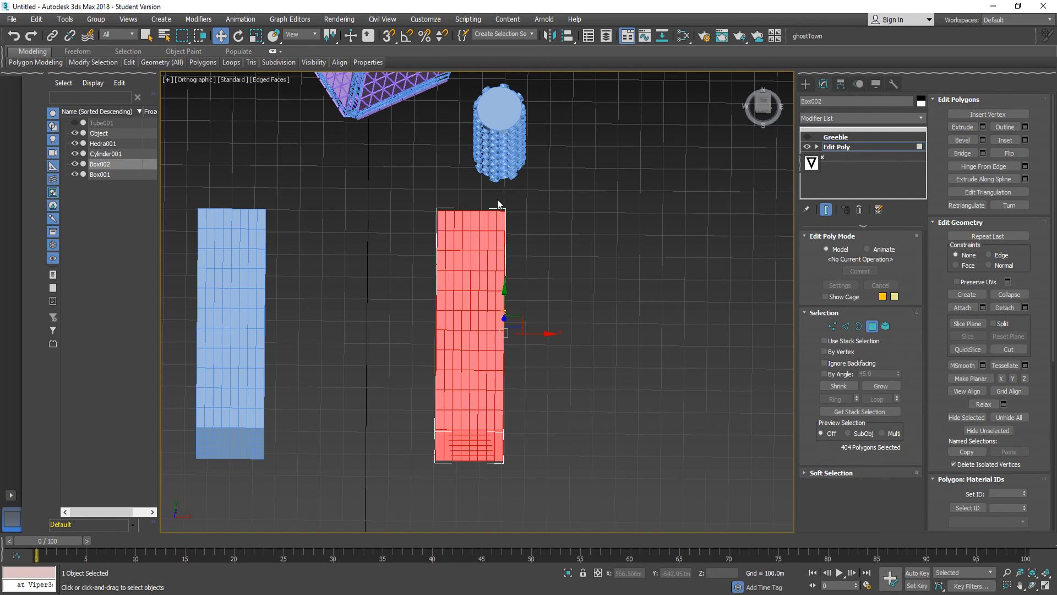
Deselect the box's upper, lower and end polygons in the orthographic view, keeping only the two long sides selected.
{"action": "left_click_drag", "start_coordinate": [381, 491], "coordinate": [381, 491], "text": "alt"}
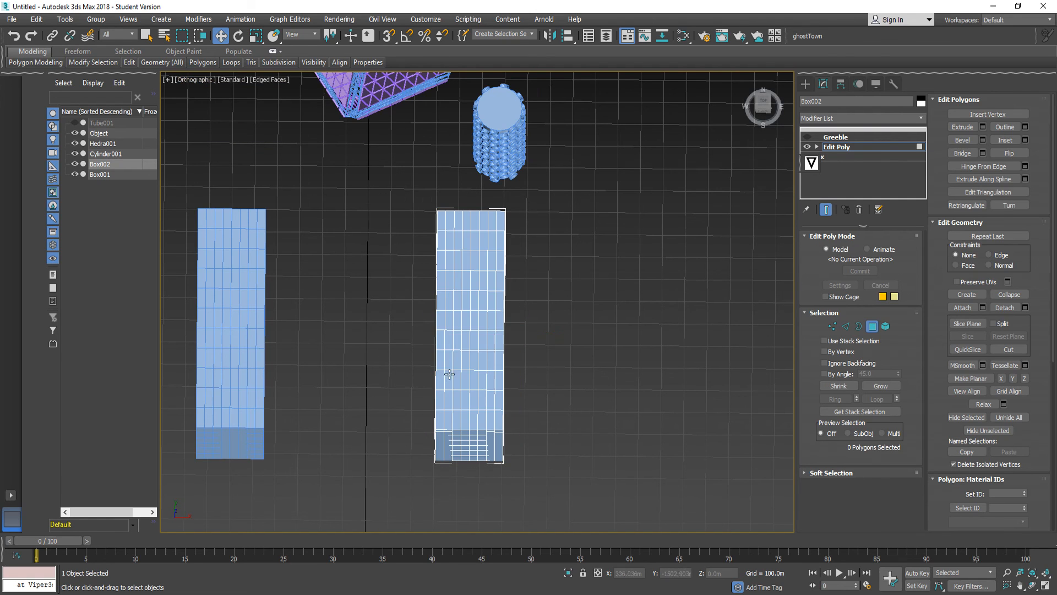
{"action": "left_click_drag", "start_coordinate": [361, 551], "coordinate": [361, 550]}
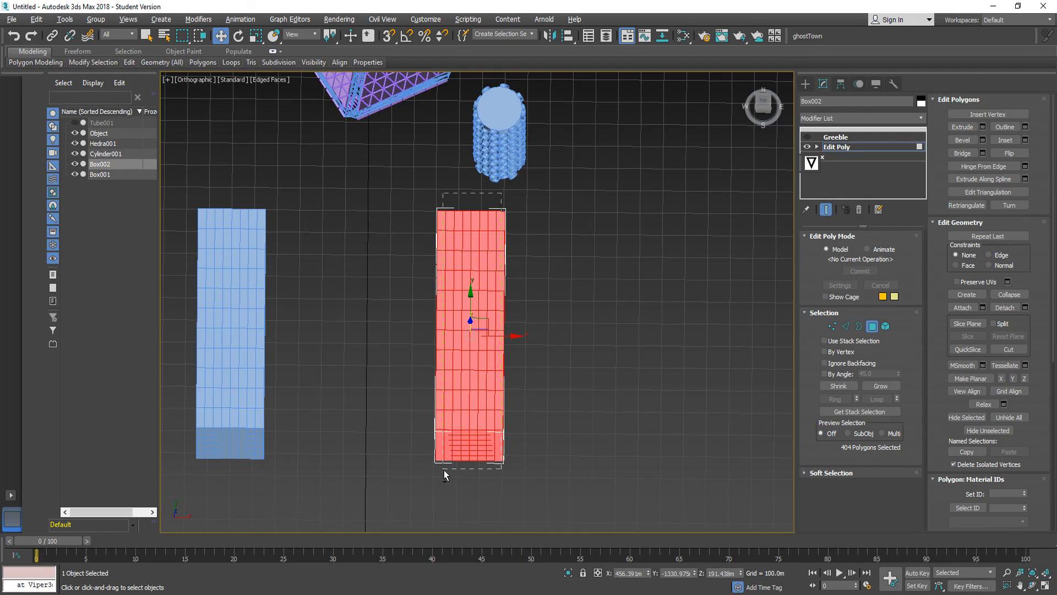
{"action": "left_click_drag", "start_coordinate": [443, 470], "coordinate": [450, 467], "text": "alt"}
{"action": "middle_click_drag", "start_coordinate": [450, 467], "coordinate": [469, 407], "text": "alt"}
{"action": "scroll", "coordinate": [469, 408], "scroll_direction": "up", "scroll_amount": 8}
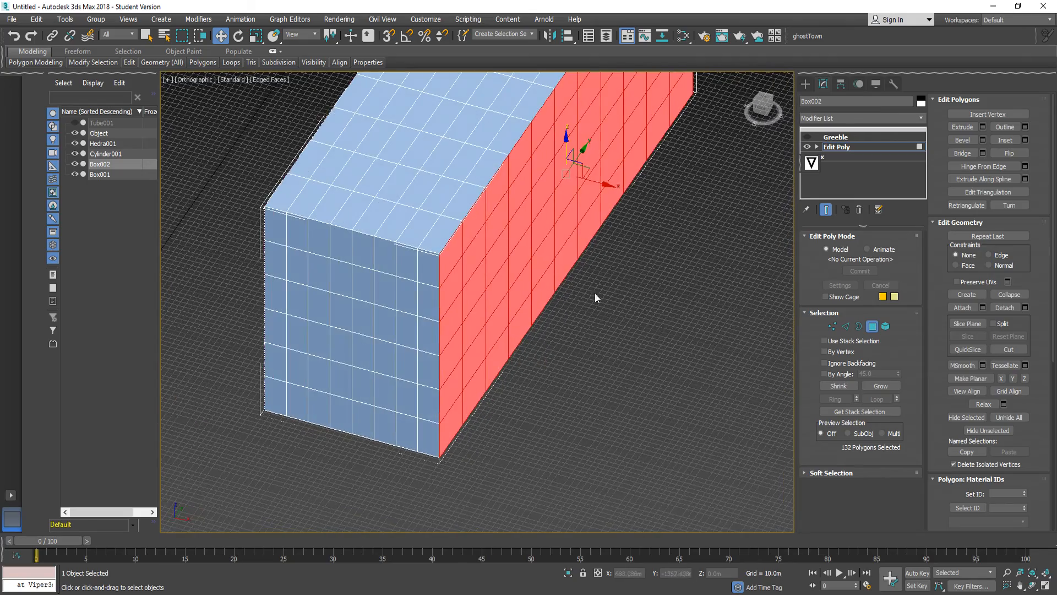
Turn the Greeble effect back on and examine the panelled sides, comparing them with the reference scene in Video 5.max.
{"action": "left_click", "coordinate": [808, 137]}
{"action": "middle_click_drag", "start_coordinate": [485, 309], "coordinate": [451, 285], "text": "alt"}
{"action": "scroll", "coordinate": [415, 301], "scroll_direction": "up", "scroll_amount": 3}
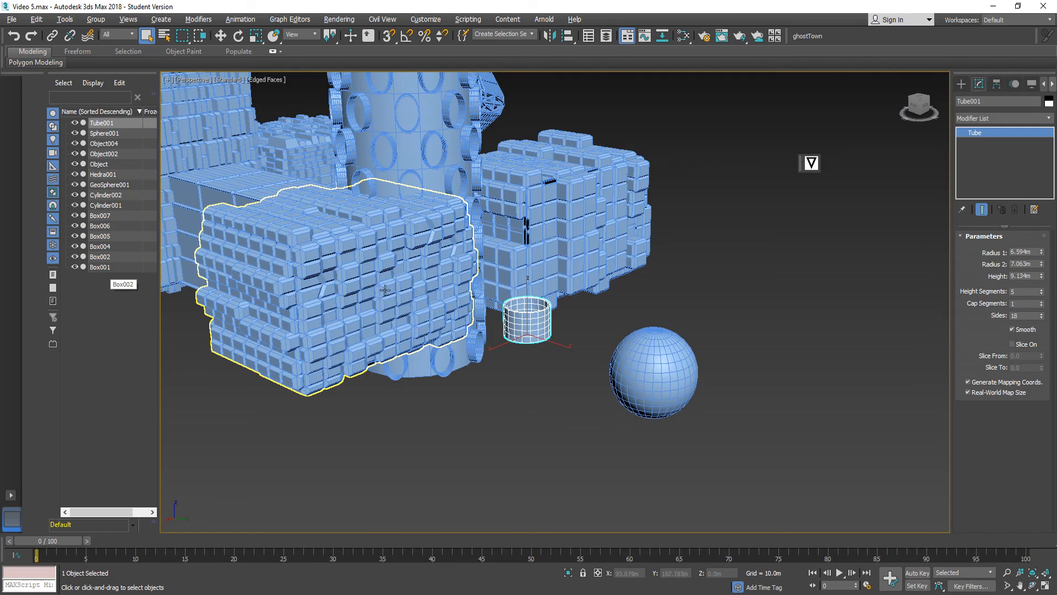
{"action": "key", "text": "alt+Tab"}
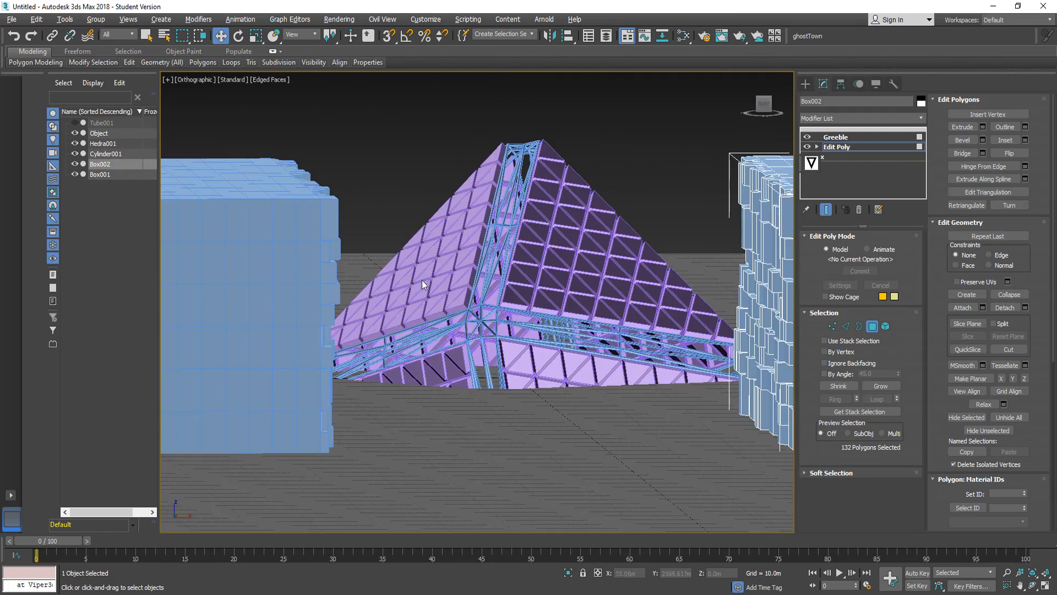
{"action": "middle_click_drag", "start_coordinate": [422, 280], "coordinate": [378, 266], "text": "alt"}
{"action": "left_click", "coordinate": [375, 260]}
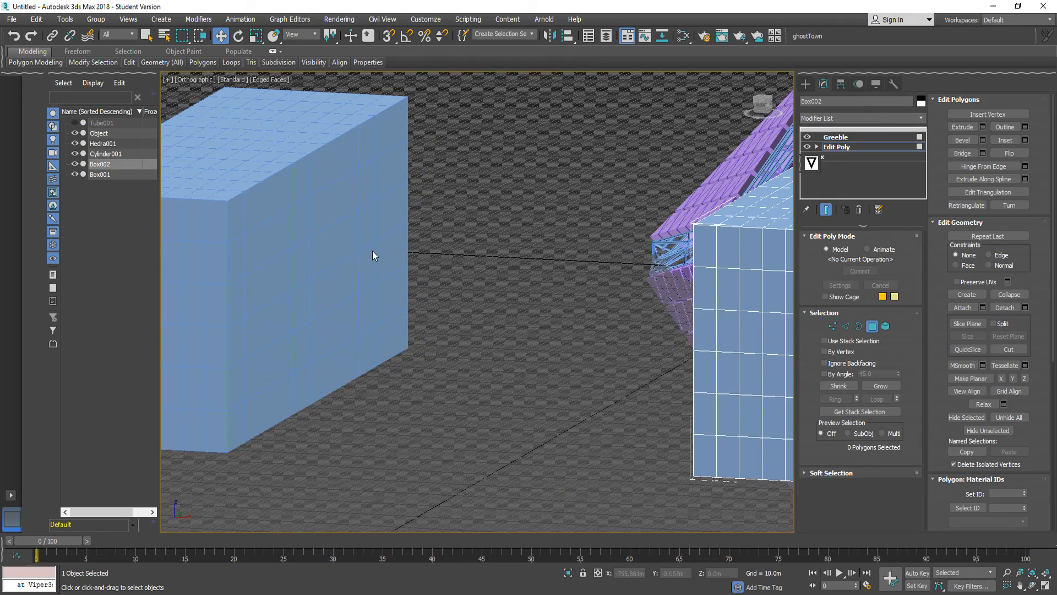
{"action": "left_click", "coordinate": [834, 138]}
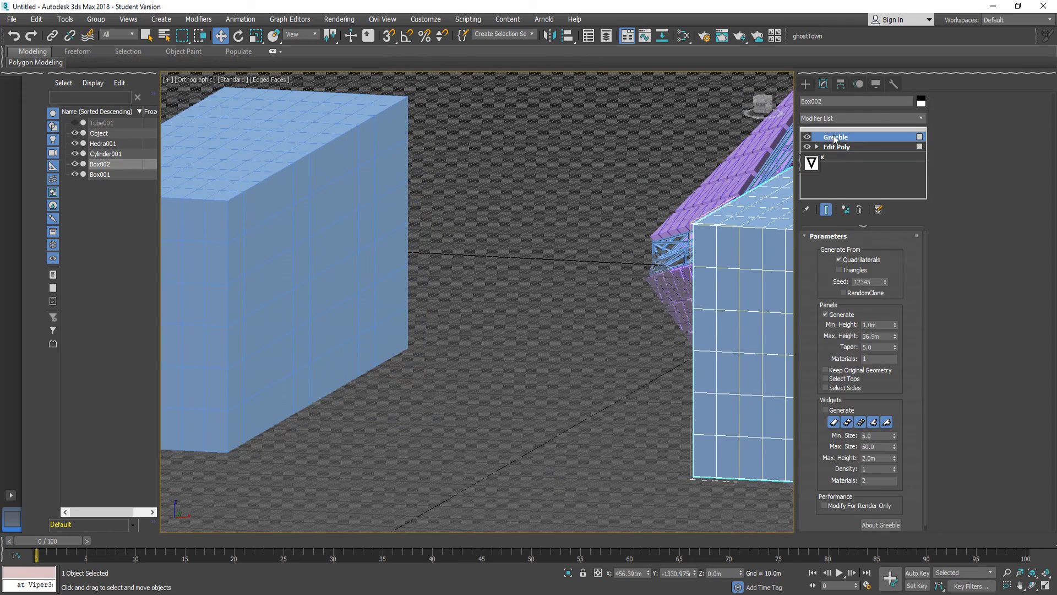
{"action": "scroll", "coordinate": [414, 331], "scroll_direction": "down", "scroll_amount": 3}
{"action": "scroll", "coordinate": [414, 330], "scroll_direction": "down", "scroll_amount": 1}
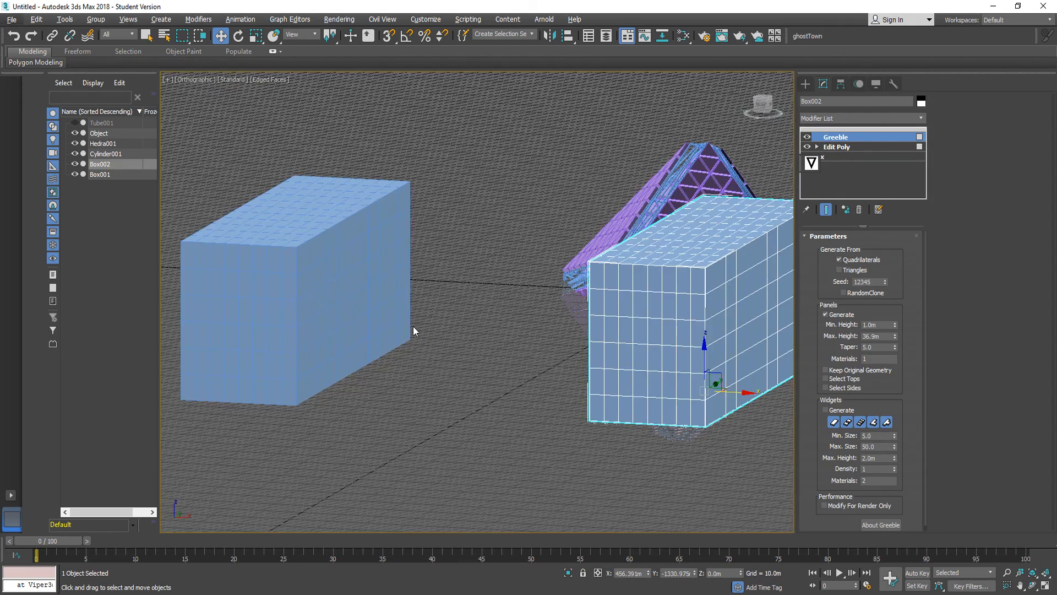
{"action": "middle_click_drag", "start_coordinate": [411, 349], "coordinate": [439, 392], "text": "alt"}
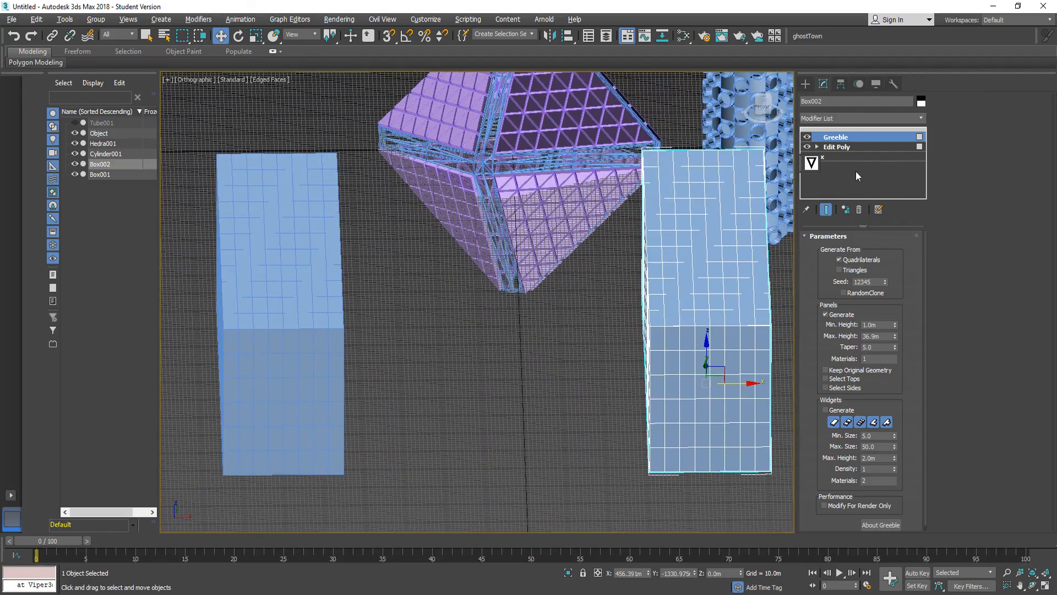
In Edit Poly, reselect all polygons, keep only the two long sides from the top view, and re-enable the Greeble effect.
{"action": "left_click", "coordinate": [853, 147]}
{"action": "middle_click_drag", "start_coordinate": [613, 263], "coordinate": [587, 317], "text": "alt"}
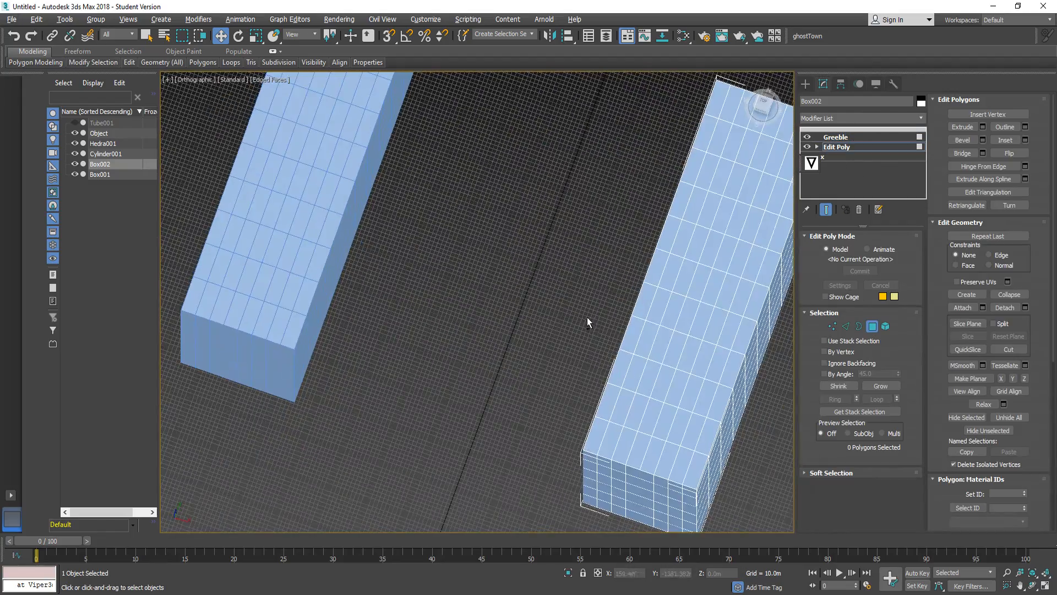
{"action": "left_click", "coordinate": [763, 105]}
{"action": "middle_click_drag", "start_coordinate": [533, 296], "coordinate": [540, 312]}
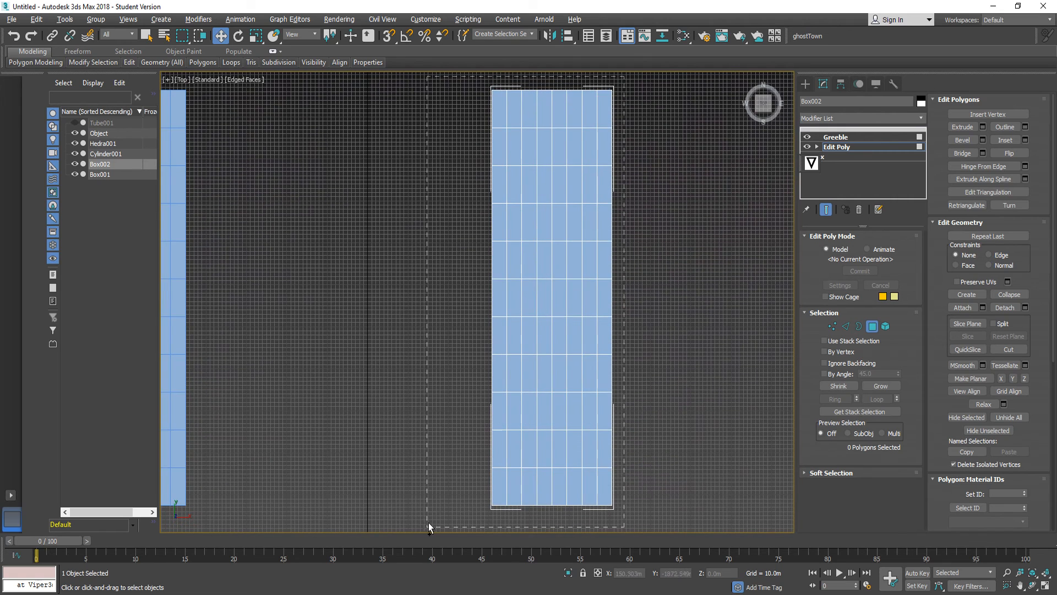
{"action": "key", "text": "ctrl+a"}
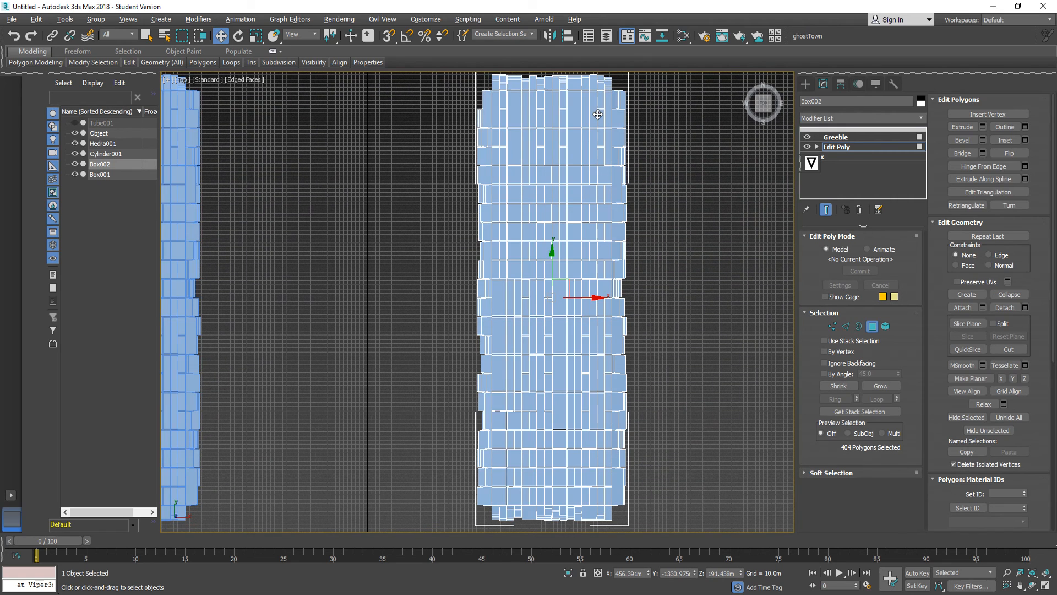
{"action": "left_click", "coordinate": [807, 137]}
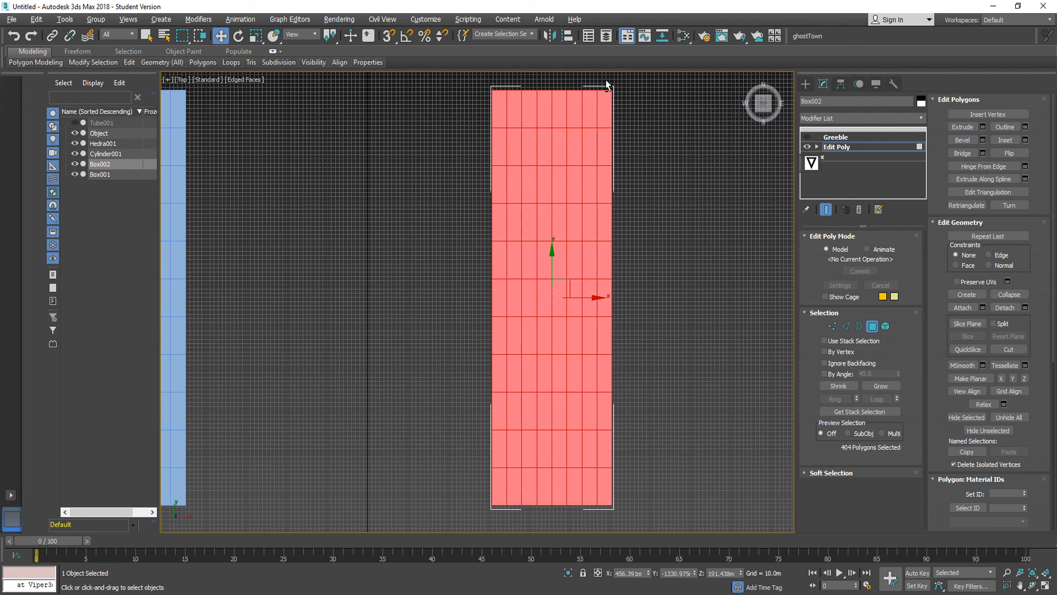
{"action": "left_click", "coordinate": [807, 136]}
Set the maximum height of the Greeble panels to 50.0 m and inspect the box's sides.
{"action": "left_click", "coordinate": [829, 137]}
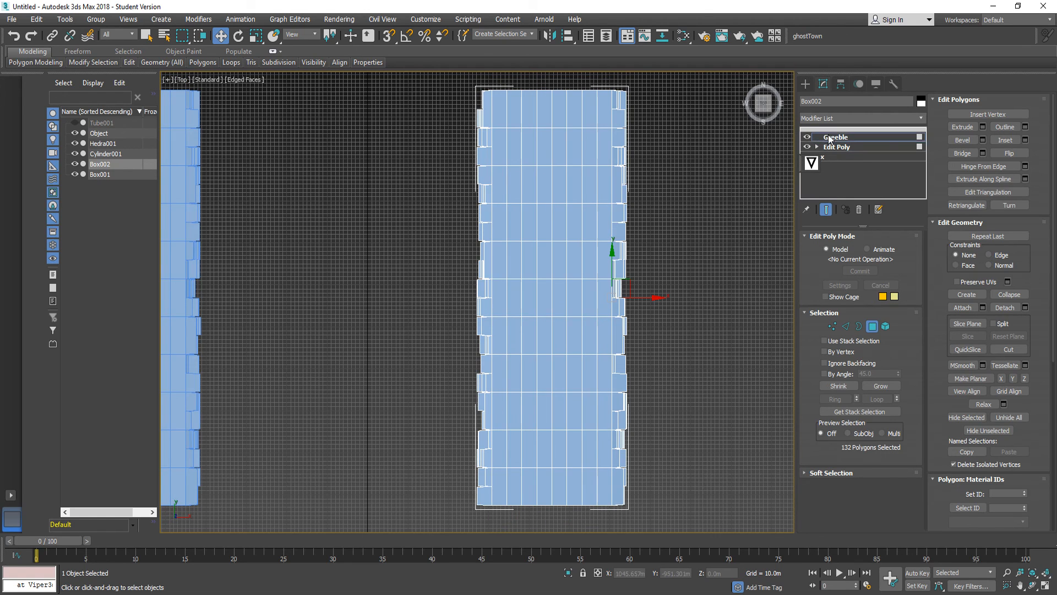
{"action": "middle_click_drag", "start_coordinate": [441, 361], "coordinate": [708, 309], "text": "alt"}
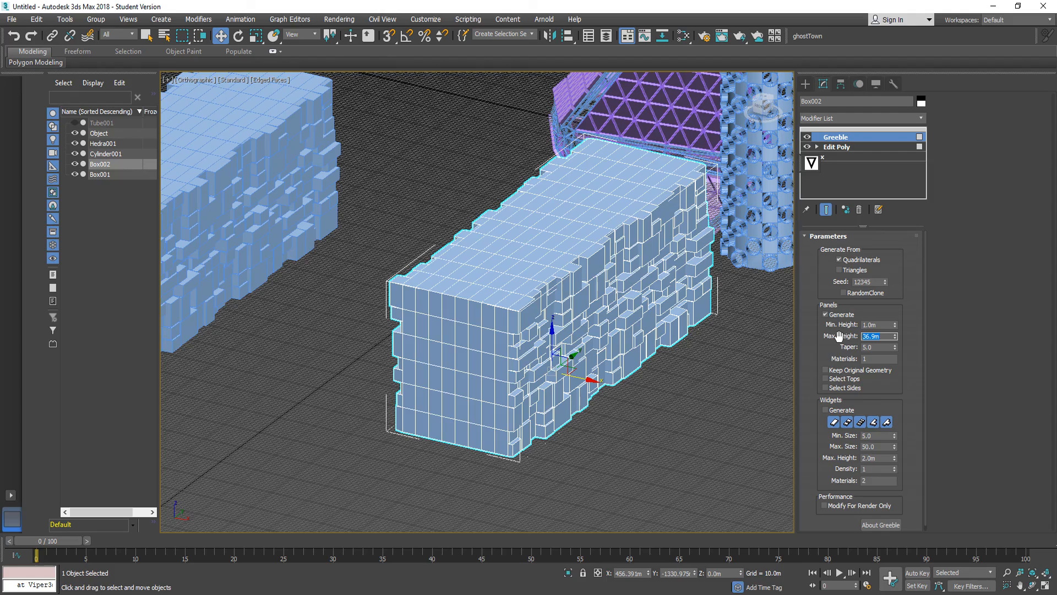
{"action": "type", "text": "50.0m"}
{"action": "key", "text": "Return"}
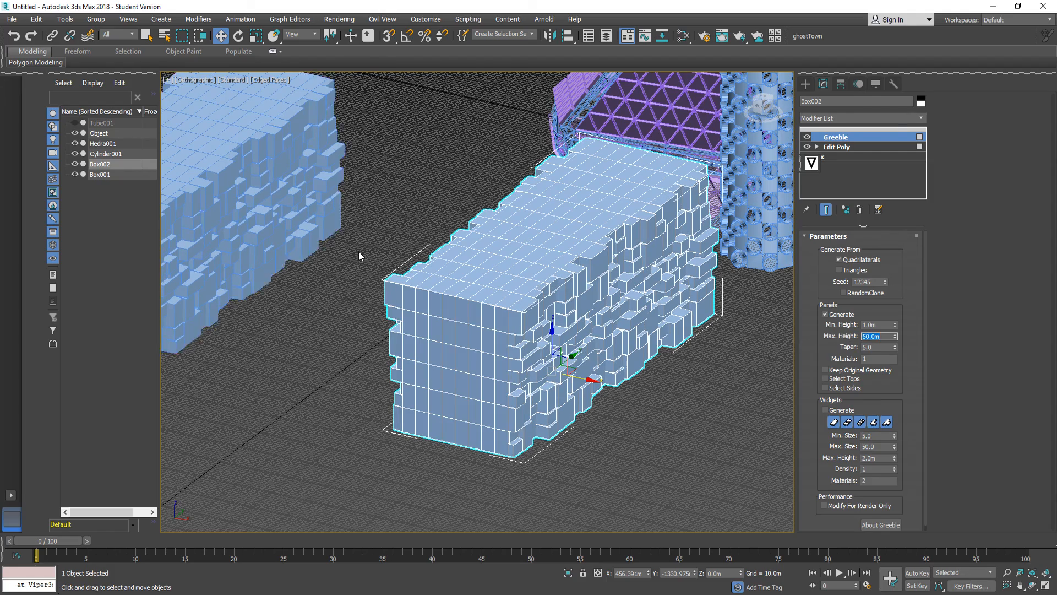
{"action": "middle_click_drag", "start_coordinate": [359, 251], "coordinate": [401, 212], "text": "alt"}
{"action": "scroll", "coordinate": [323, 245], "scroll_direction": "up", "scroll_amount": 6}
{"action": "middle_click_drag", "start_coordinate": [517, 260], "coordinate": [584, 302], "text": "alt"}
{"action": "scroll", "coordinate": [534, 233], "scroll_direction": "down", "scroll_amount": 4}
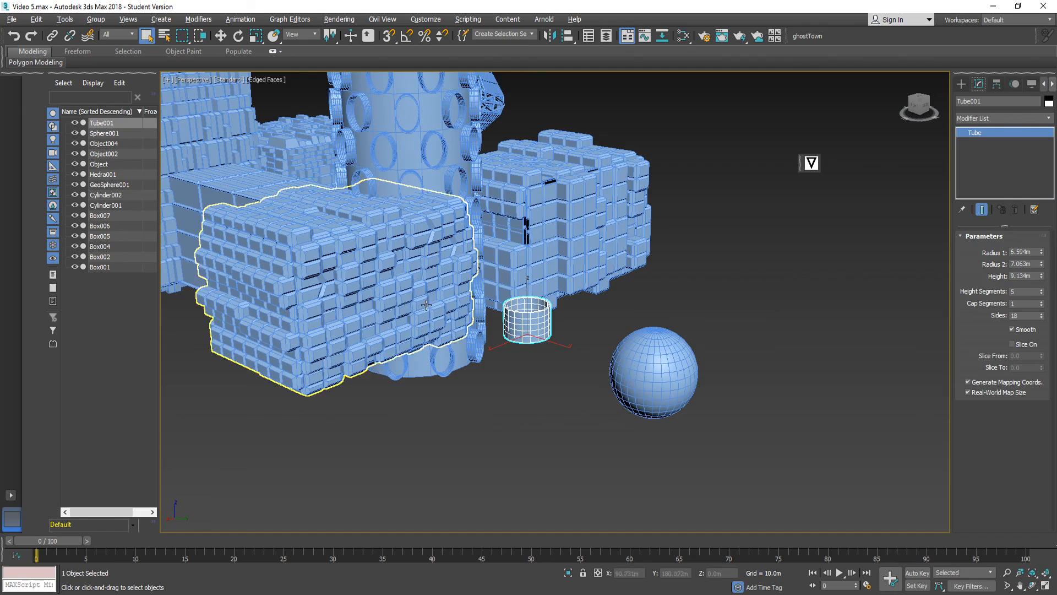
Compare the panelled boxes in the Video 5.max reference scene with the Greeble box in the untitled scene.
{"action": "key", "text": "alt+Tab"}
{"action": "key", "text": "alt+Tab"}
{"action": "middle_click_drag", "start_coordinate": [573, 269], "coordinate": [498, 314], "text": "alt"}
{"action": "left_click", "coordinate": [341, 214]}
{"action": "middle_click_drag", "start_coordinate": [420, 344], "coordinate": [522, 430]}
Clone the greebled box Box001 in place as an independent copy.
{"action": "left_click", "coordinate": [868, 119]}
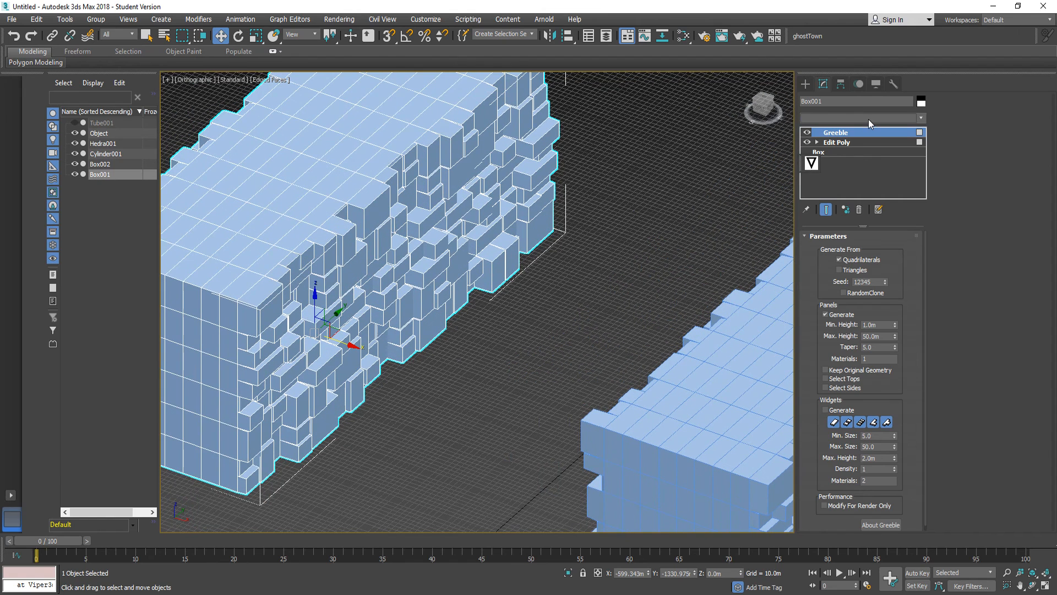
{"action": "left_click", "coordinate": [868, 119]}
{"action": "left_click", "coordinate": [837, 153]}
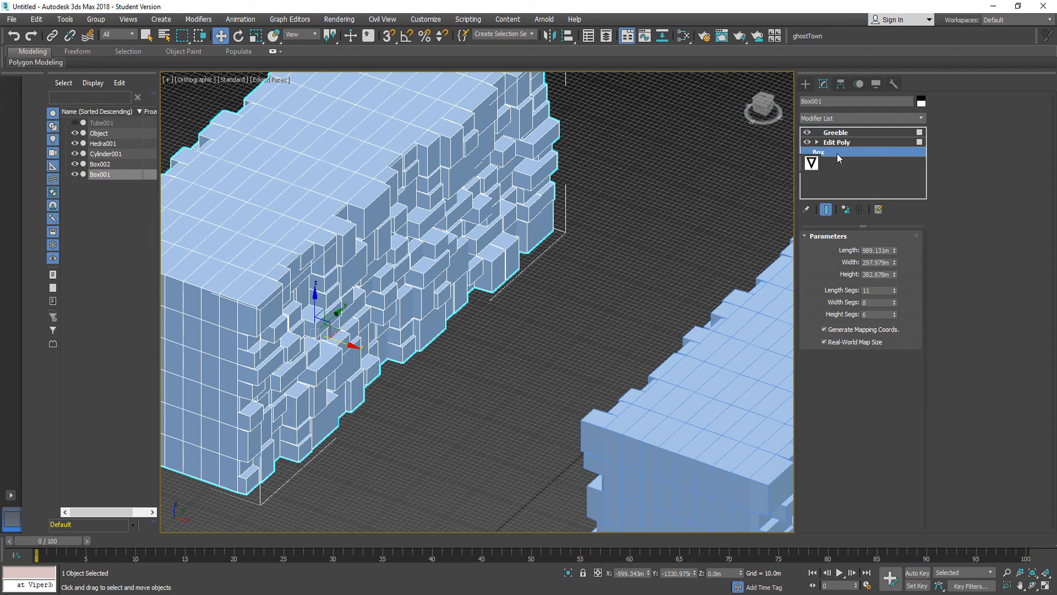
{"action": "right_click", "coordinate": [836, 153]}
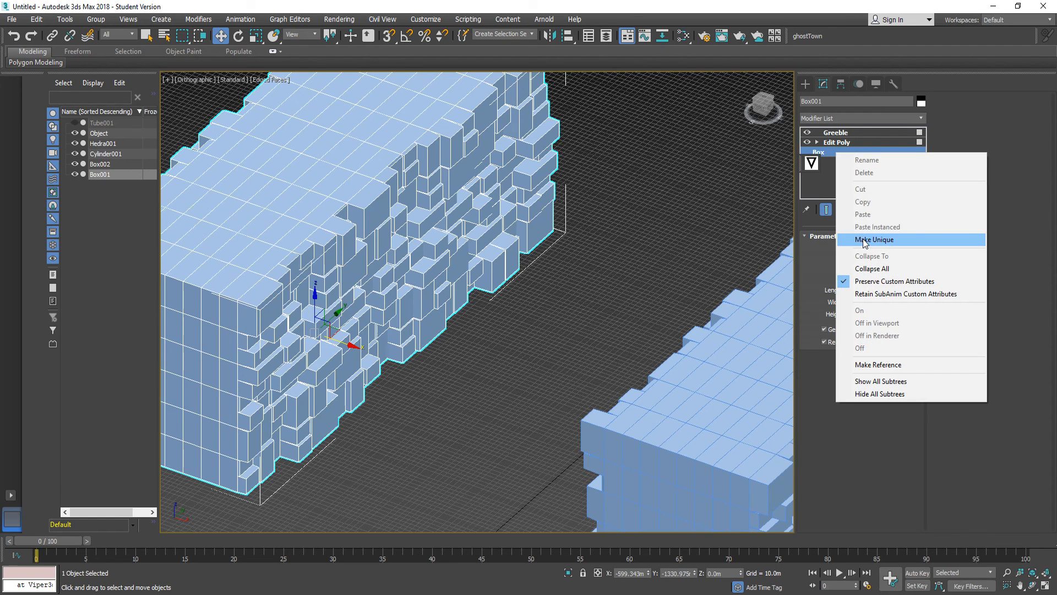
{"action": "right_click", "coordinate": [326, 124]}
{"action": "left_click", "coordinate": [348, 196]}
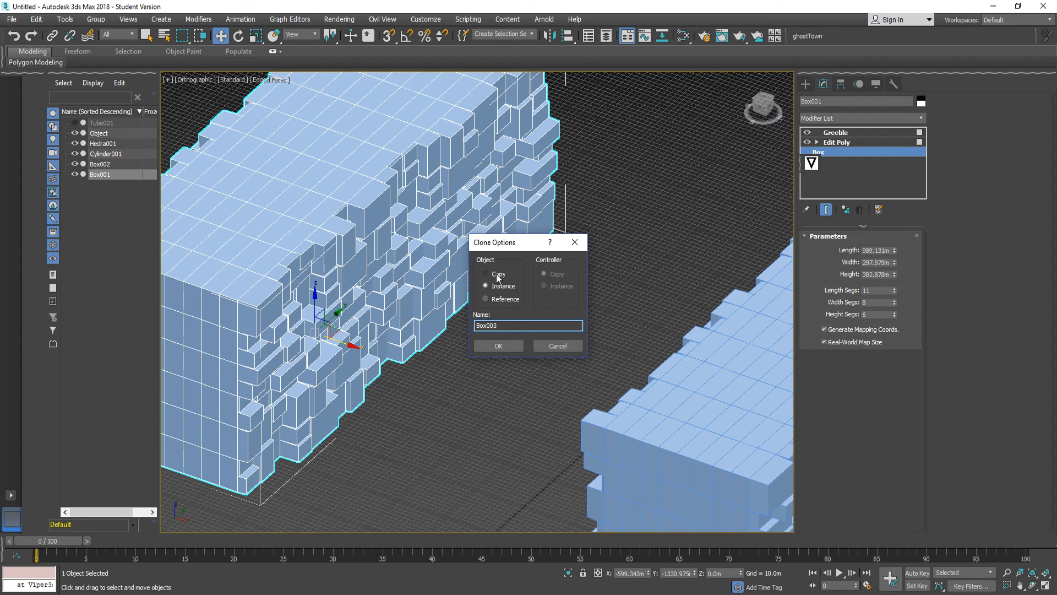
{"action": "left_click", "coordinate": [497, 274]}
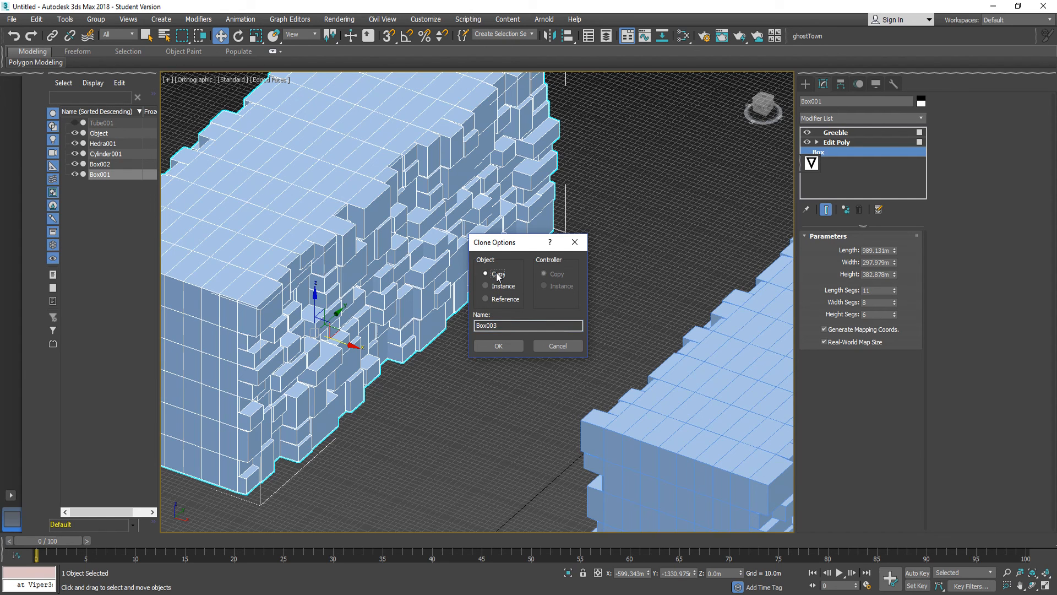
{"action": "left_click", "coordinate": [500, 344]}
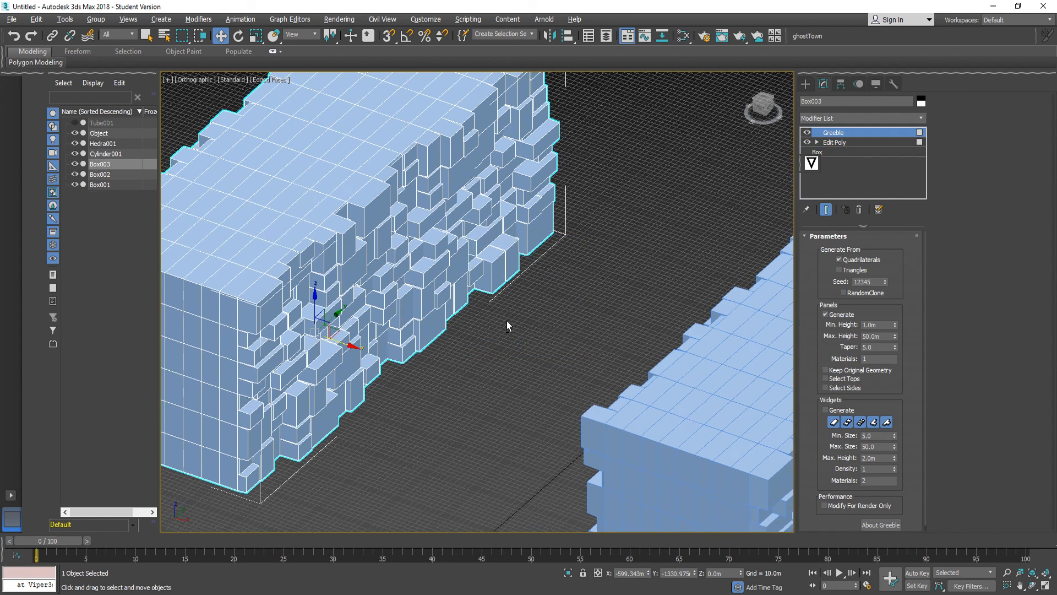
Remove the Greeble modifier from the copied box and hide Box001 and Box002.
{"action": "left_click", "coordinate": [858, 209]}
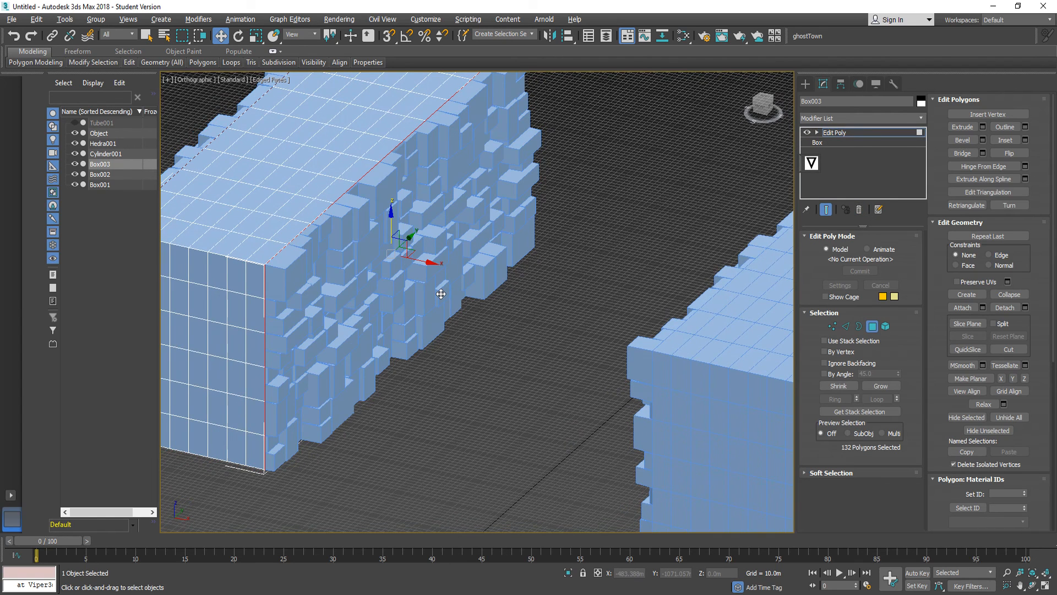
{"action": "left_click", "coordinate": [76, 174]}
{"action": "left_click", "coordinate": [75, 185]}
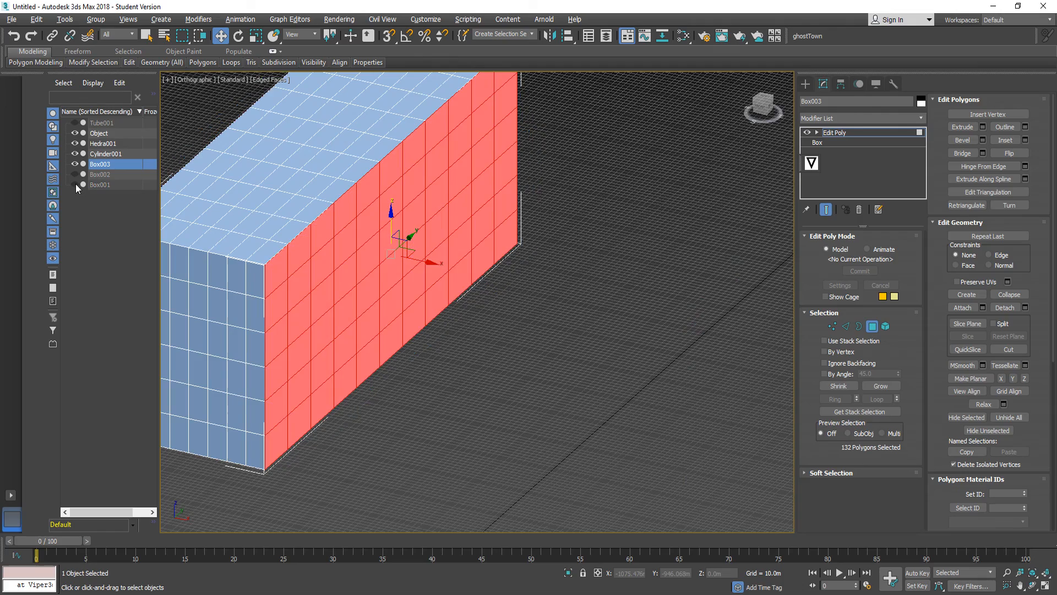
{"action": "left_click", "coordinate": [75, 176]}
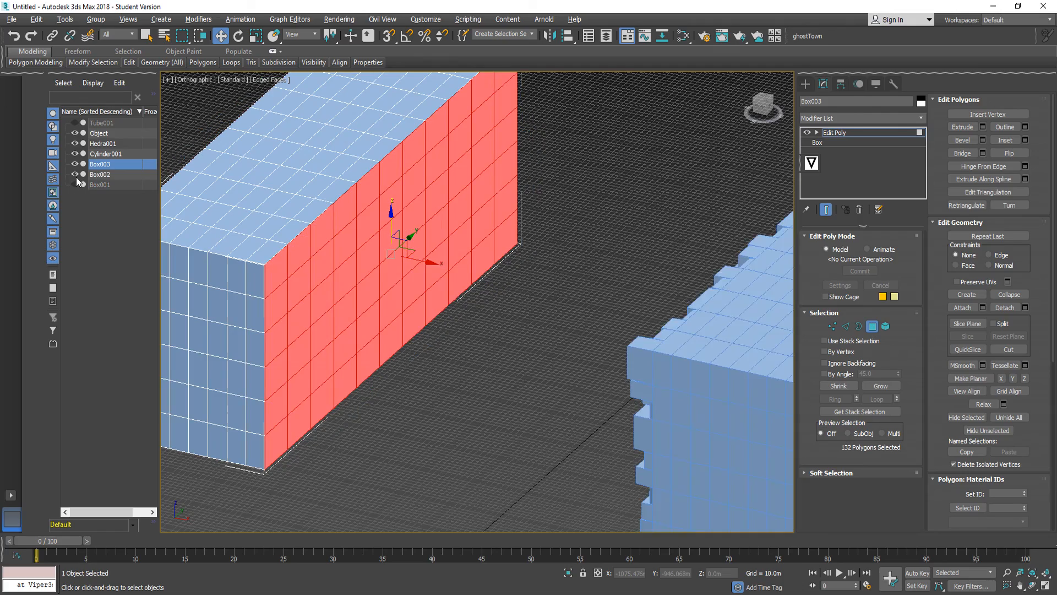
{"action": "left_click", "coordinate": [76, 176]}
Select all edges of the copied box in Edit Poly and add a Lattice modifier on top.
{"action": "middle_click_drag", "start_coordinate": [480, 294], "coordinate": [500, 312], "text": "alt"}
{"action": "key", "text": "ctrl+a"}
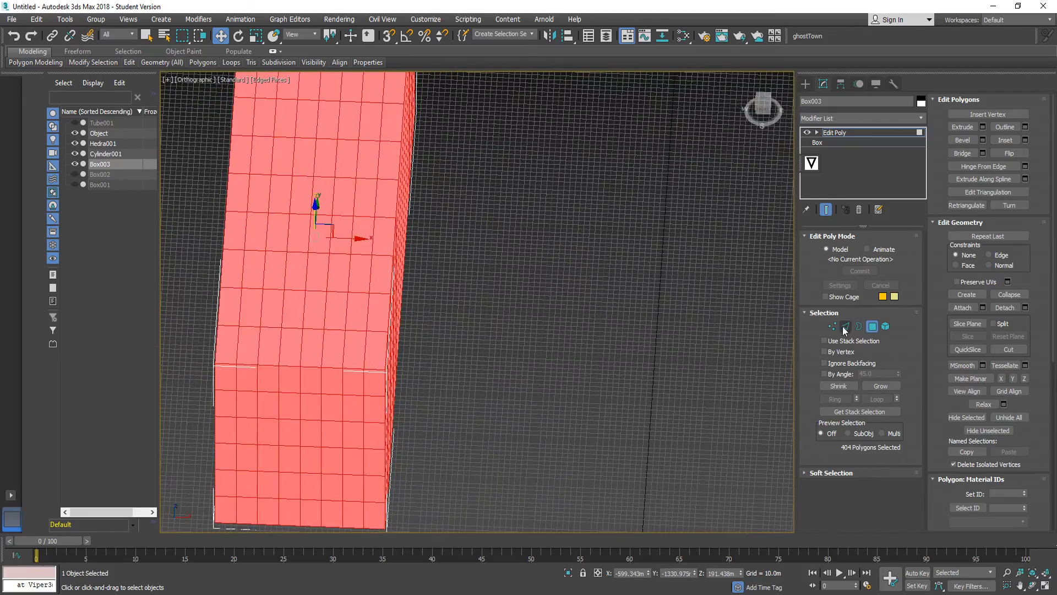
{"action": "left_click", "coordinate": [845, 326]}
{"action": "key", "text": "ctrl+a"}
{"action": "middle_click_drag", "start_coordinate": [518, 351], "coordinate": [473, 308], "text": "alt"}
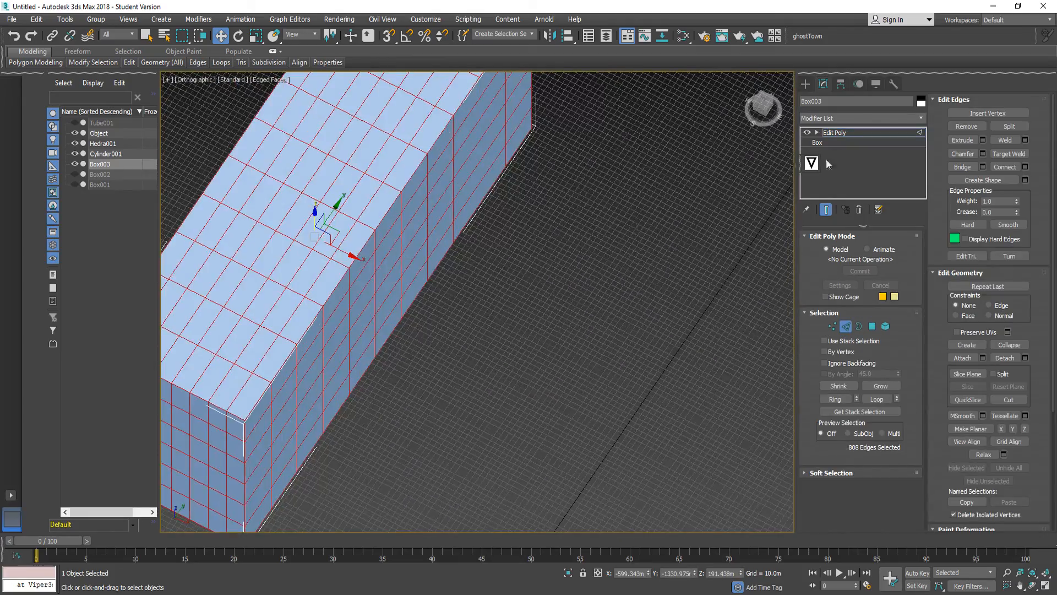
{"action": "left_click", "coordinate": [858, 119]}
{"action": "key", "text": "l"}
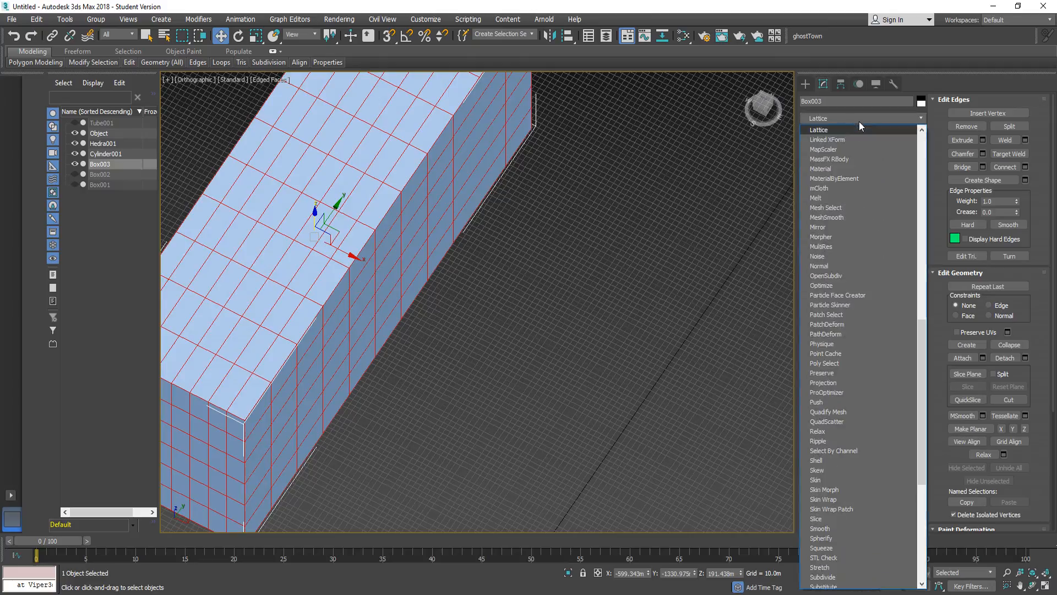
{"action": "key", "text": "Return"}
Examine the lattice's struts and joints up close and compare them with the buildings in Video 5.max.
{"action": "middle_click_drag", "start_coordinate": [499, 276], "coordinate": [510, 239], "text": "alt"}
{"action": "scroll", "coordinate": [493, 252], "scroll_direction": "up", "scroll_amount": 5}
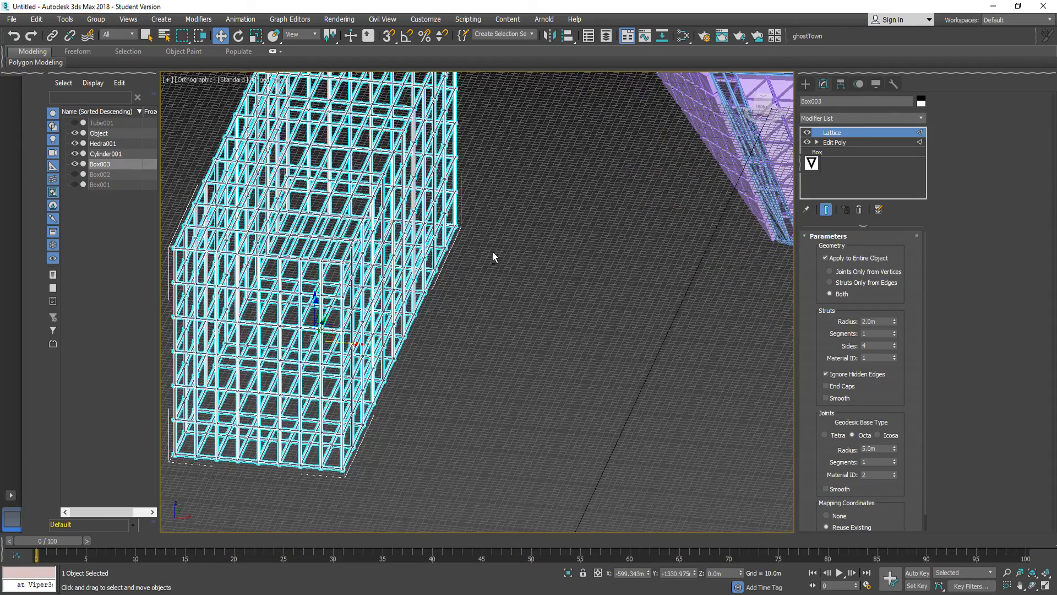
{"action": "scroll", "coordinate": [290, 217], "scroll_direction": "up", "scroll_amount": 4}
{"action": "scroll", "coordinate": [328, 241], "scroll_direction": "down", "scroll_amount": 6}
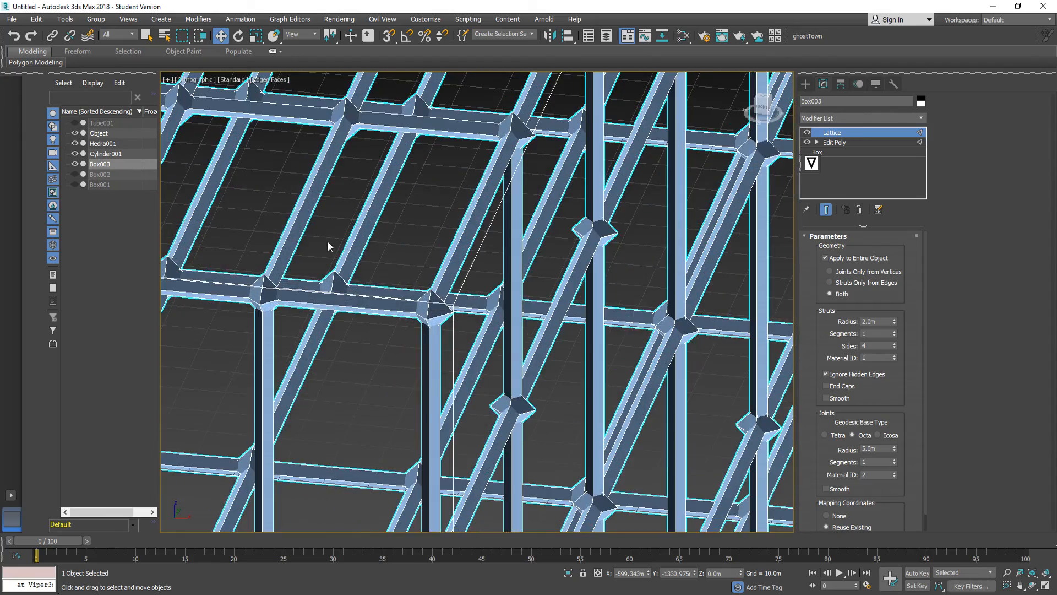
{"action": "scroll", "coordinate": [425, 303], "scroll_direction": "up", "scroll_amount": 8}
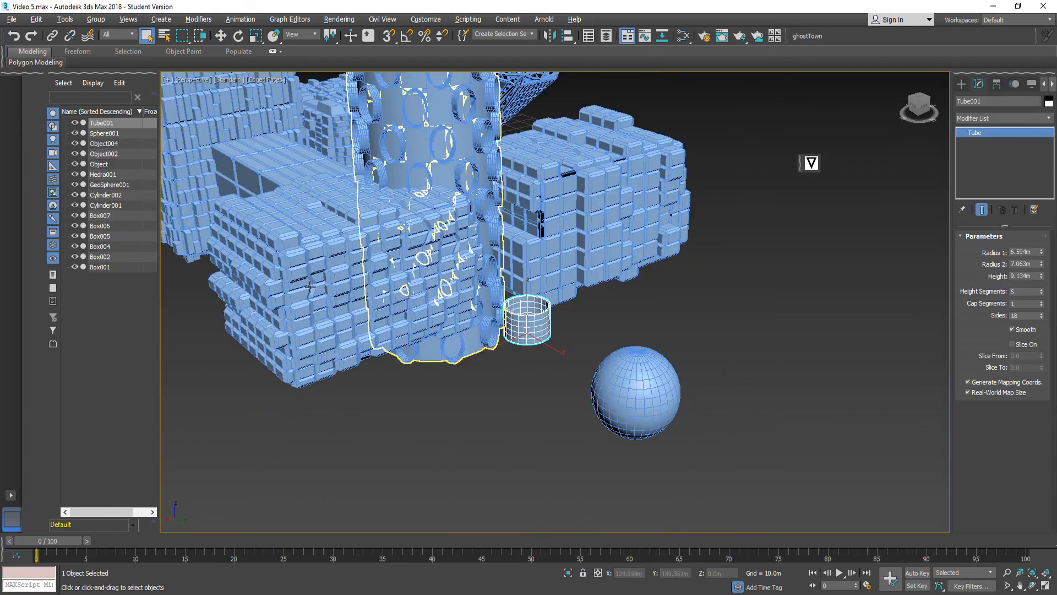
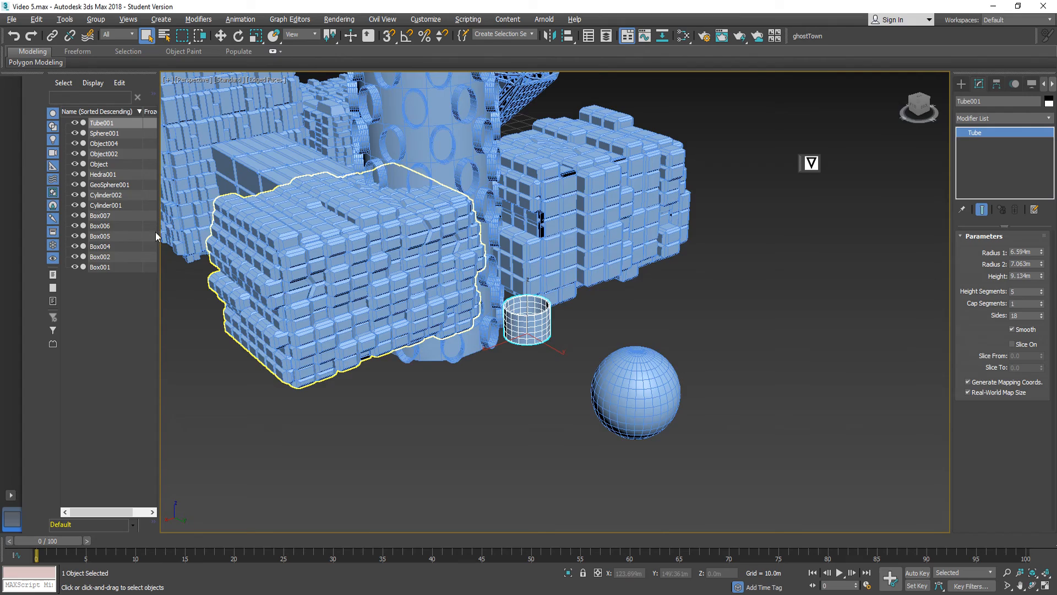
{"action": "key", "text": "alt+Tab"}
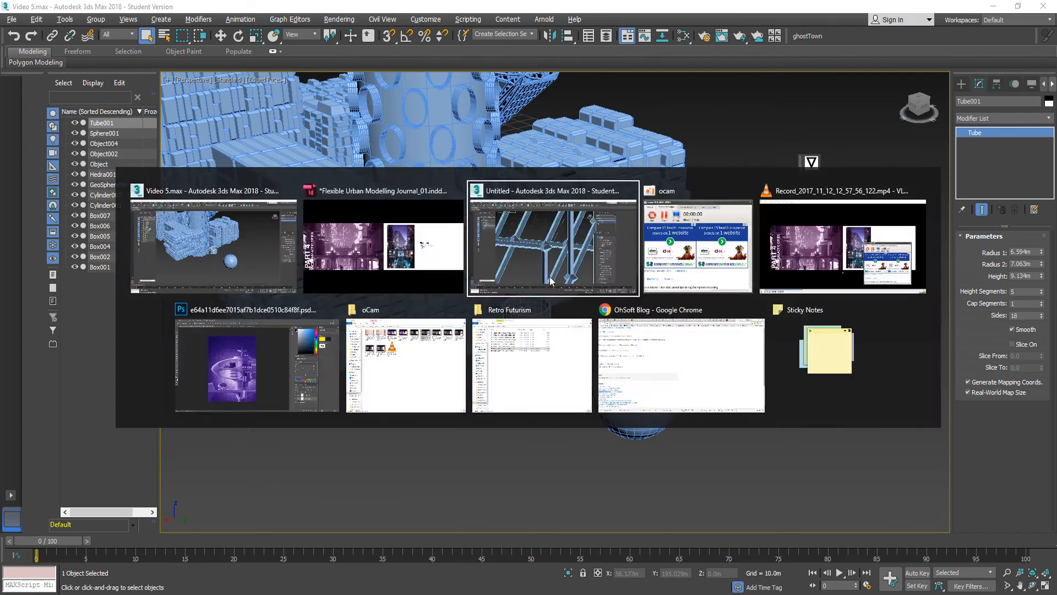
{"action": "scroll", "coordinate": [637, 314], "scroll_direction": "down", "scroll_amount": 5}
{"action": "scroll", "coordinate": [581, 333], "scroll_direction": "up", "scroll_amount": 5}
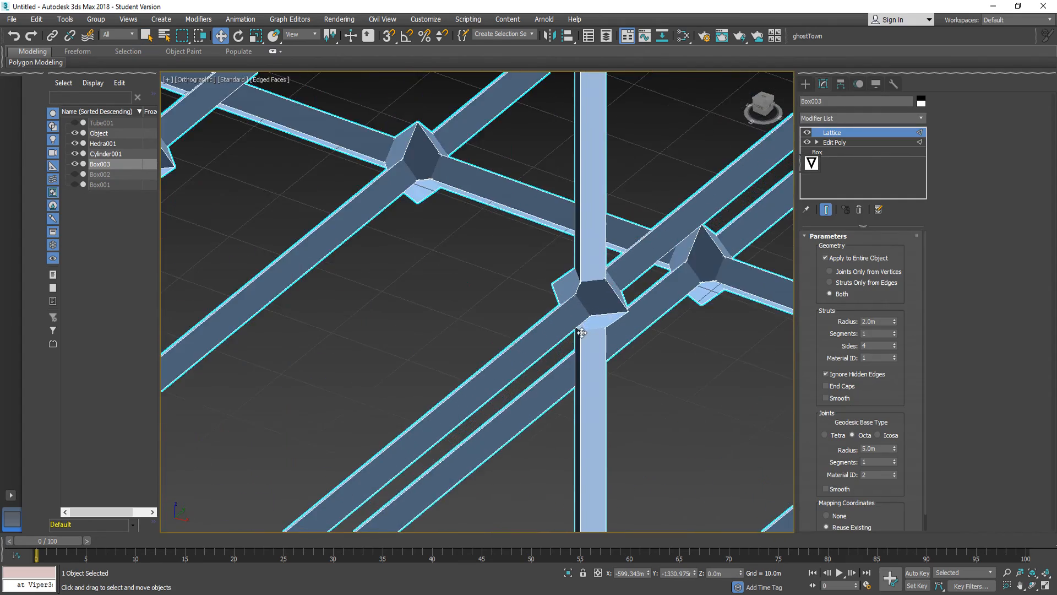
Try joints-only geometry and the Icosa joint type on the Lattice, returning to Both and Octa.
{"action": "left_click", "coordinate": [864, 273]}
{"action": "left_click", "coordinate": [842, 294]}
{"action": "scroll", "coordinate": [875, 395], "scroll_direction": "down", "scroll_amount": 2}
{"action": "left_click", "coordinate": [878, 419]}
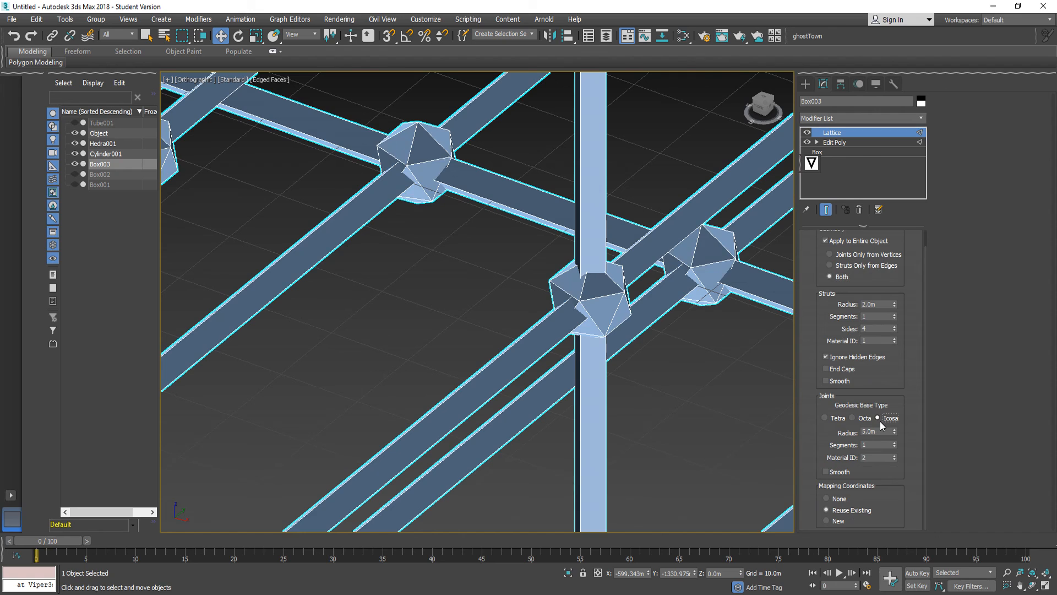
{"action": "left_click", "coordinate": [859, 420]}
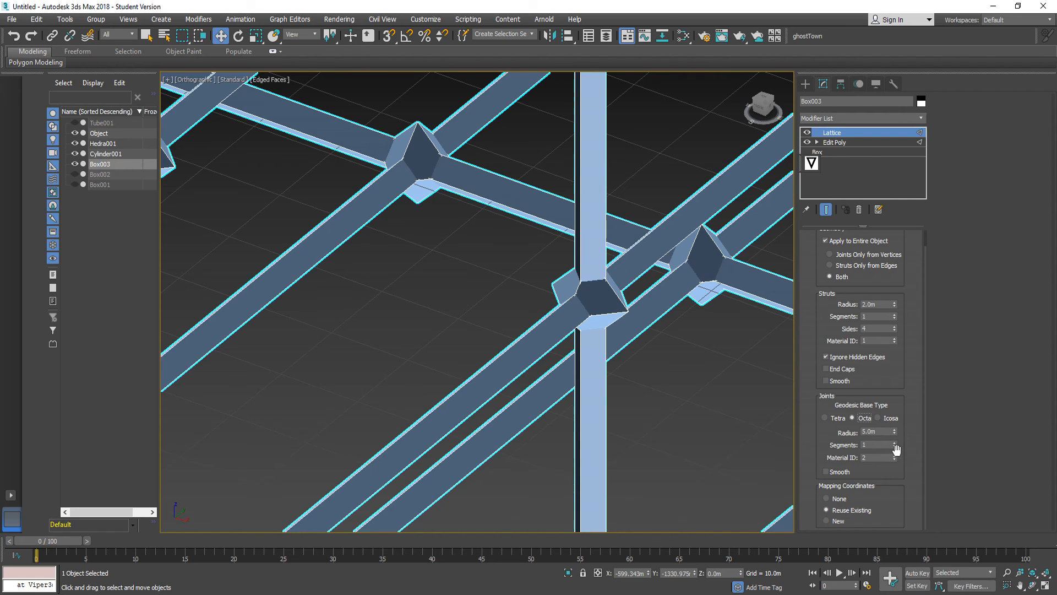
Try a larger joint radius on the Lattice and reset it to 5.0 m.
{"action": "left_click_drag", "start_coordinate": [894, 443], "coordinate": [896, 428]}
{"action": "double_click", "coordinate": [880, 431]}
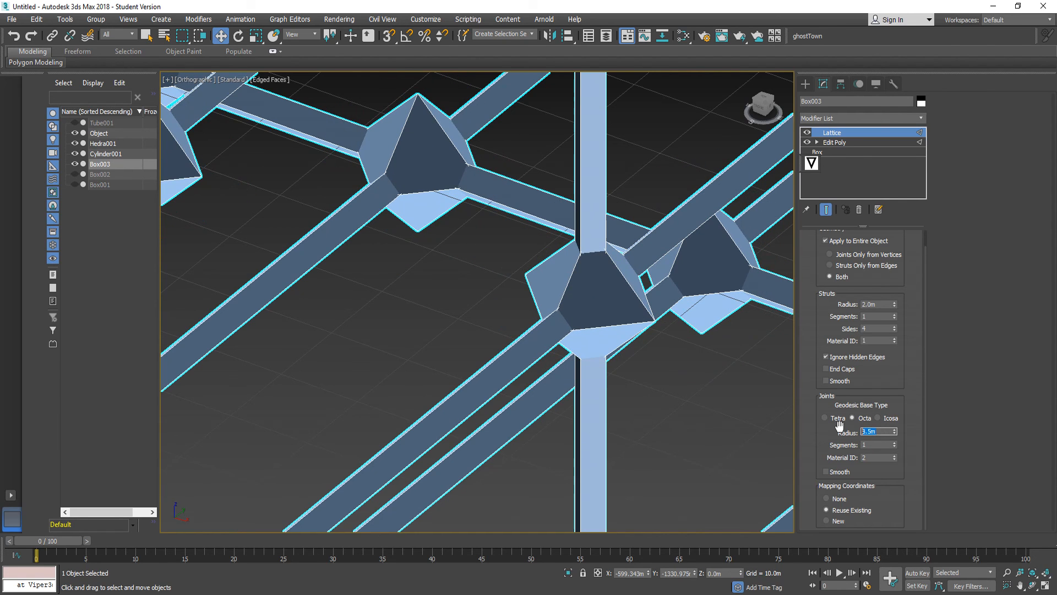
{"action": "type", "text": "5"}
{"action": "key", "text": "Return"}
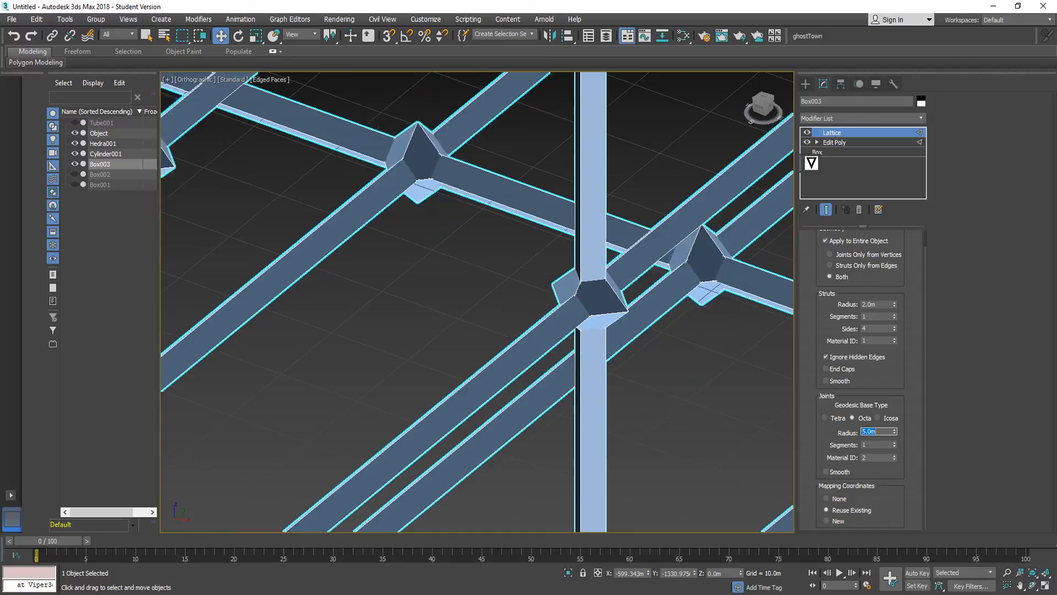
Unhide Box002 and Box001, clear the selection and inspect the lattice combined with the greebled box.
{"action": "scroll", "coordinate": [531, 289], "scroll_direction": "down", "scroll_amount": 5}
{"action": "scroll", "coordinate": [532, 289], "scroll_direction": "down", "scroll_amount": 2}
{"action": "middle_click_drag", "start_coordinate": [531, 289], "coordinate": [556, 365], "text": "alt"}
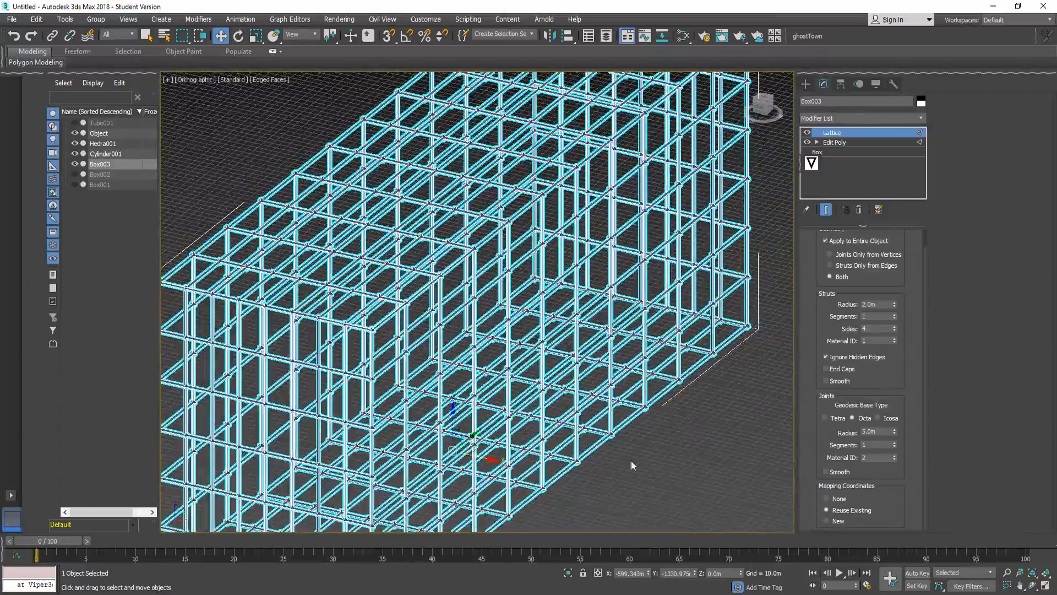
{"action": "left_click_drag", "start_coordinate": [74, 174], "coordinate": [74, 185]}
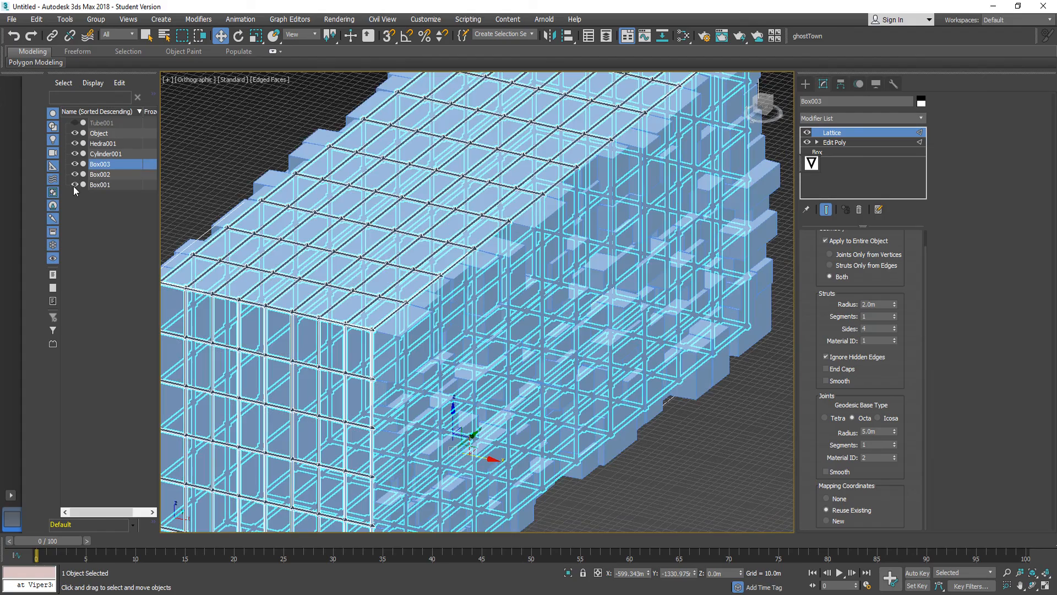
{"action": "left_click", "coordinate": [712, 457]}
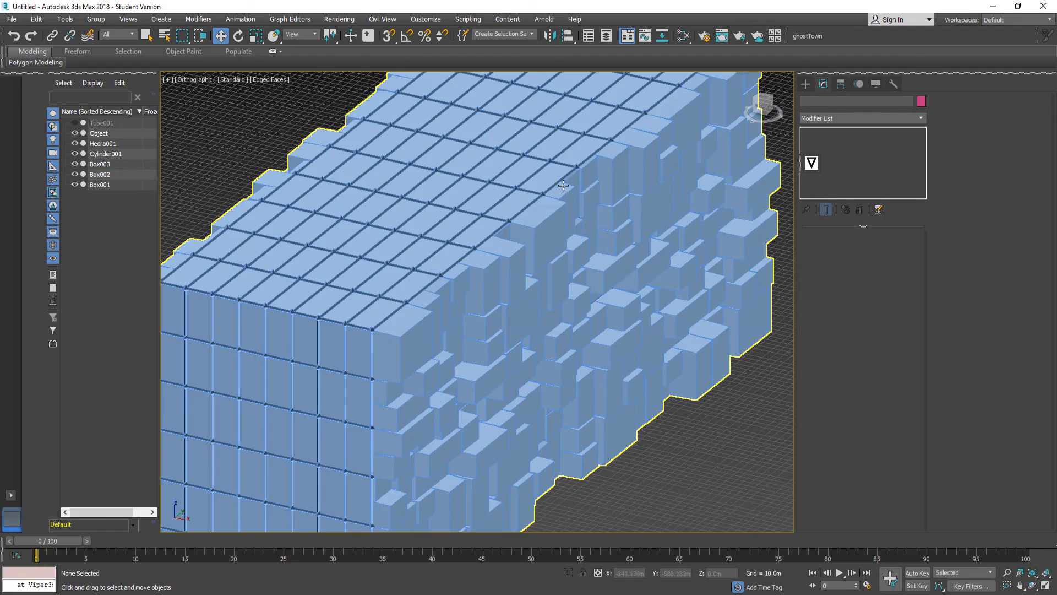
{"action": "middle_click_drag", "start_coordinate": [559, 250], "coordinate": [650, 339], "text": "alt"}
Clone the greebled box Box001 in place as a Reference.
{"action": "left_click", "coordinate": [582, 282]}
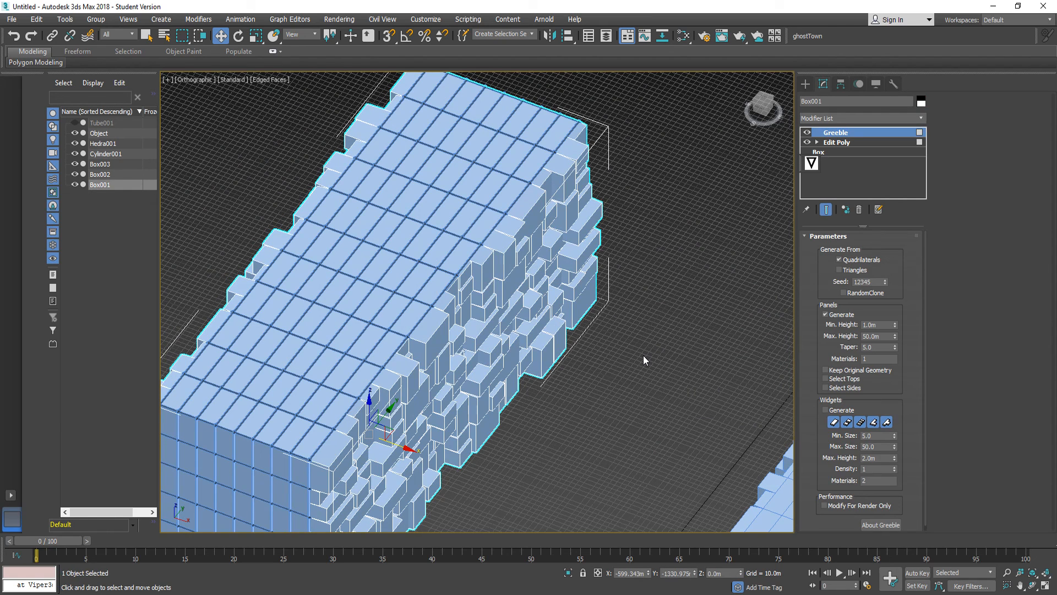
{"action": "right_click", "coordinate": [103, 187]}
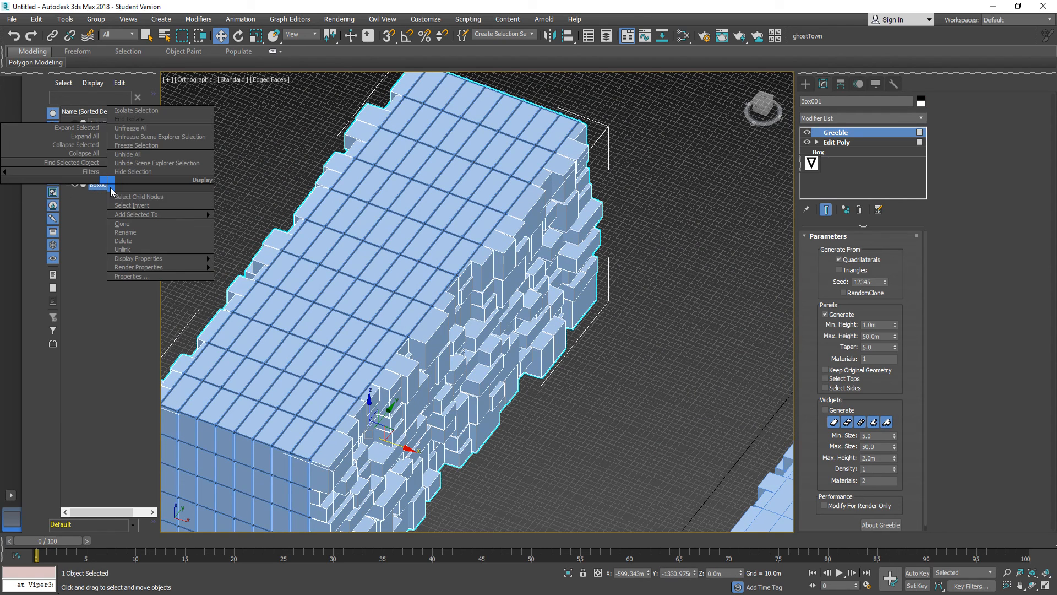
{"action": "left_click", "coordinate": [136, 227]}
{"action": "left_click", "coordinate": [491, 300]}
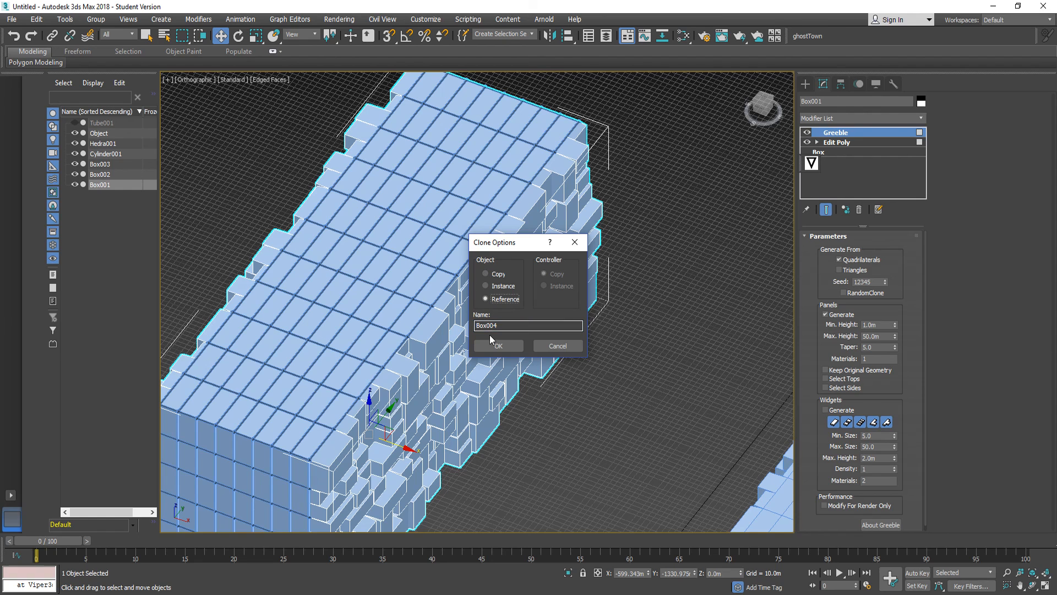
{"action": "left_click", "coordinate": [498, 345]}
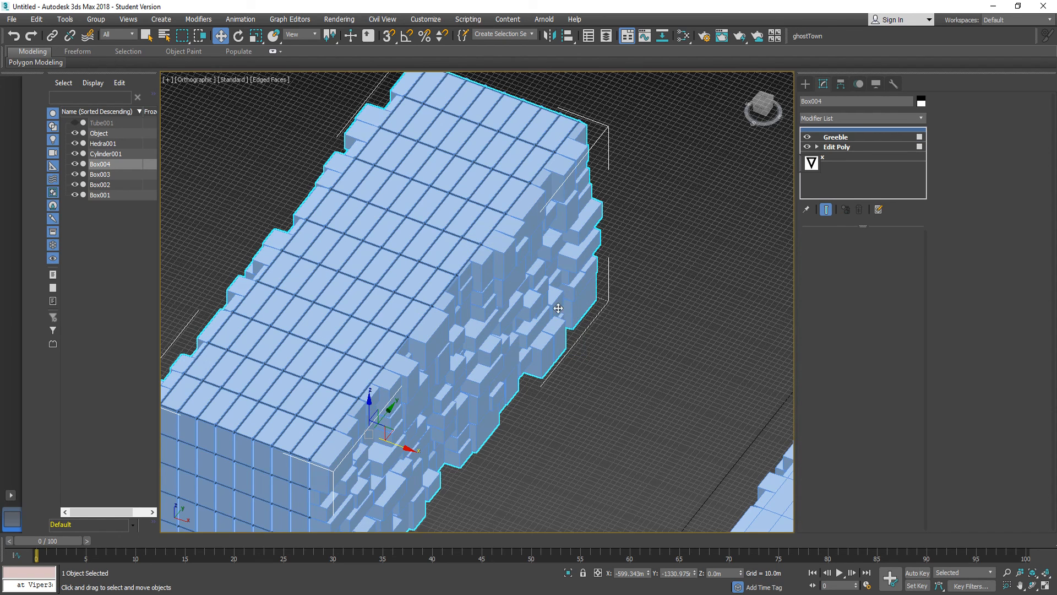
Add an Edit Poly modifier above Greeble on the reference clone Box004.
{"action": "left_click", "coordinate": [113, 164]}
{"action": "left_click", "coordinate": [854, 138]}
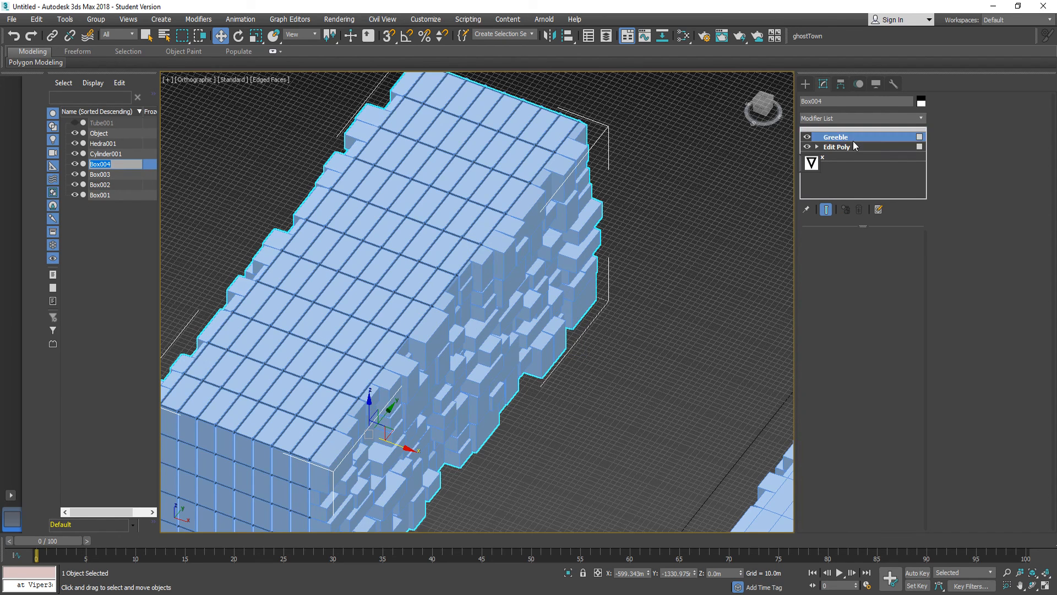
{"action": "left_click", "coordinate": [858, 118]}
{"action": "key", "text": "e"}
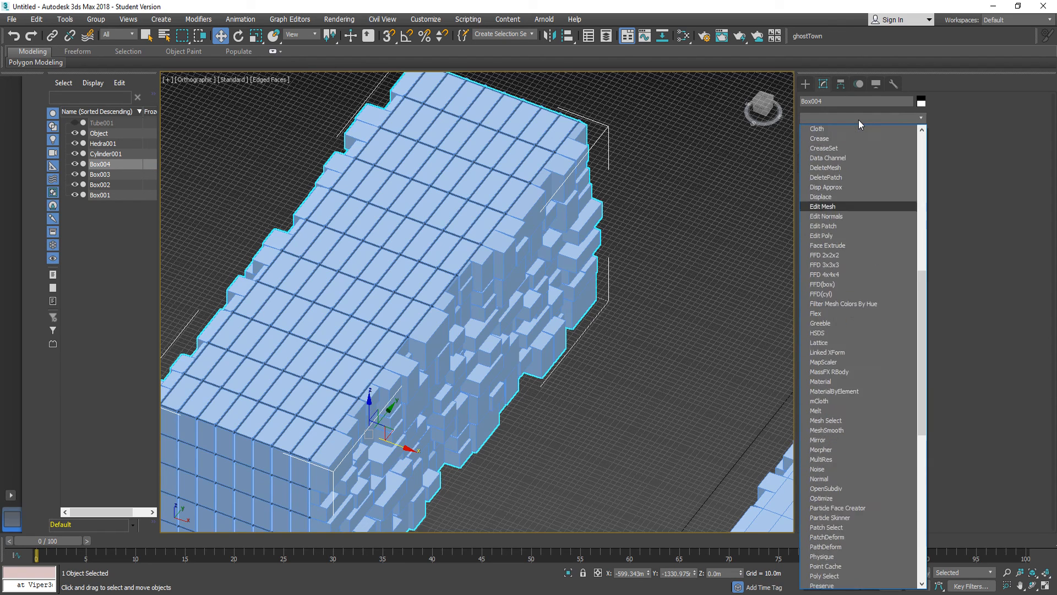
{"action": "key", "text": "Down"}
{"action": "key", "text": "Down"}
{"action": "key", "text": "Down"}
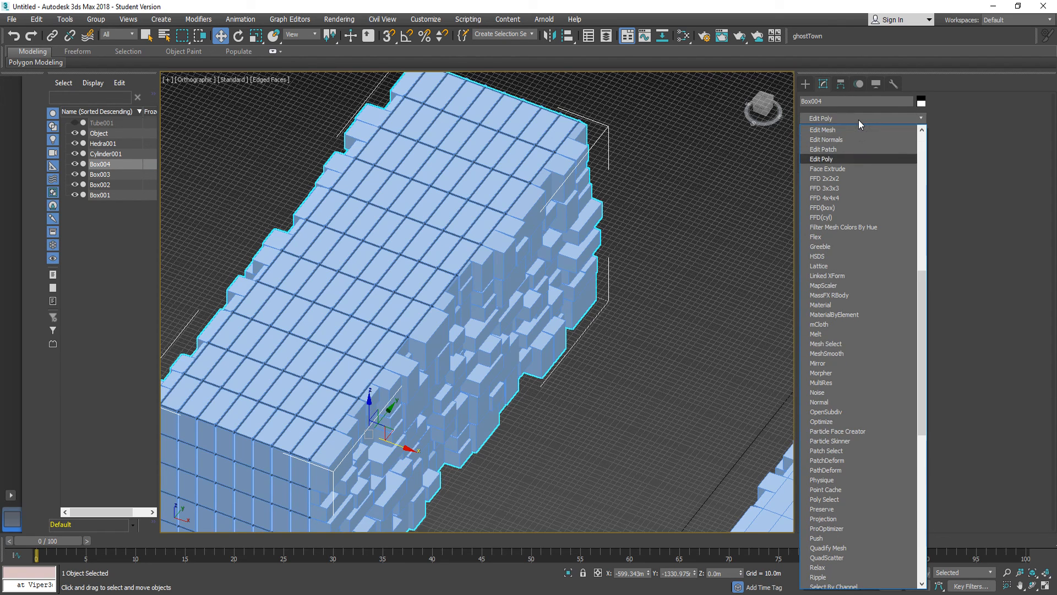
{"action": "key", "text": "Return"}
Select all edges of the greebled clone in the new Edit Poly and apply a Lattice modifier.
{"action": "left_click", "coordinate": [846, 326]}
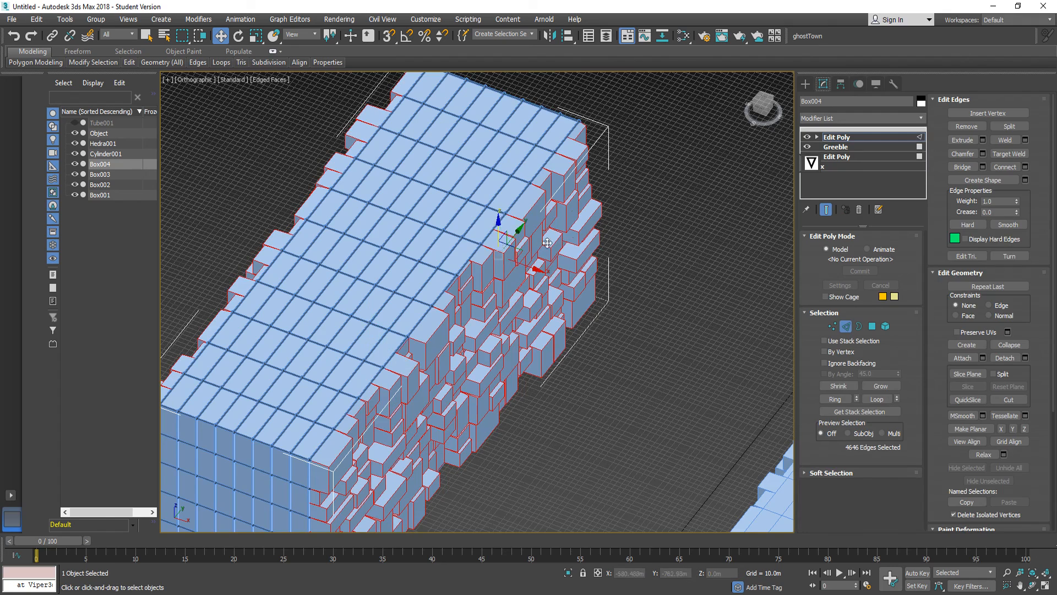
{"action": "left_click", "coordinate": [864, 118]}
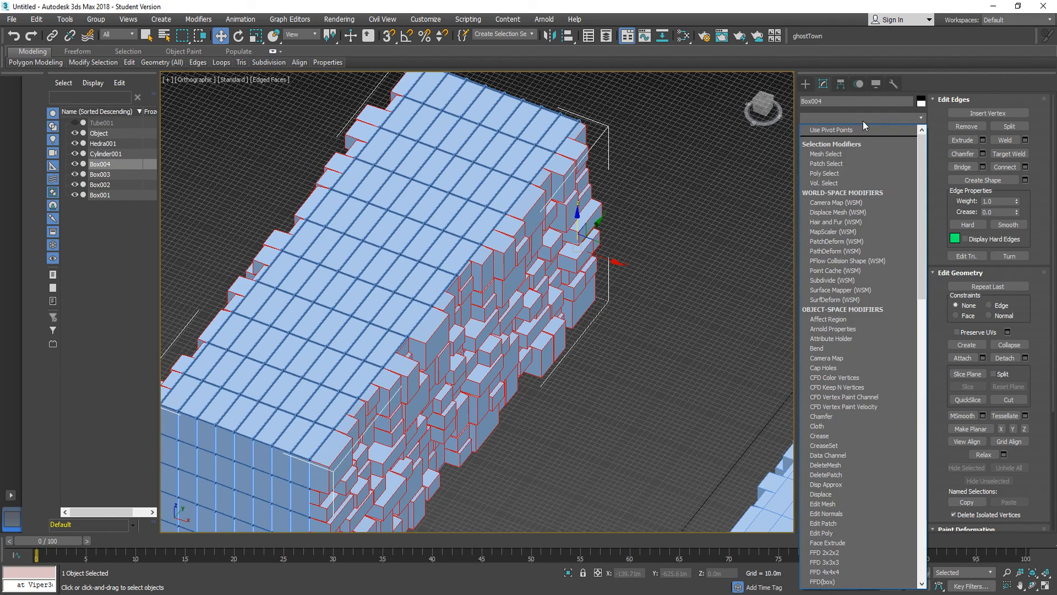
{"action": "key", "text": "l"}
{"action": "key", "text": "Return"}
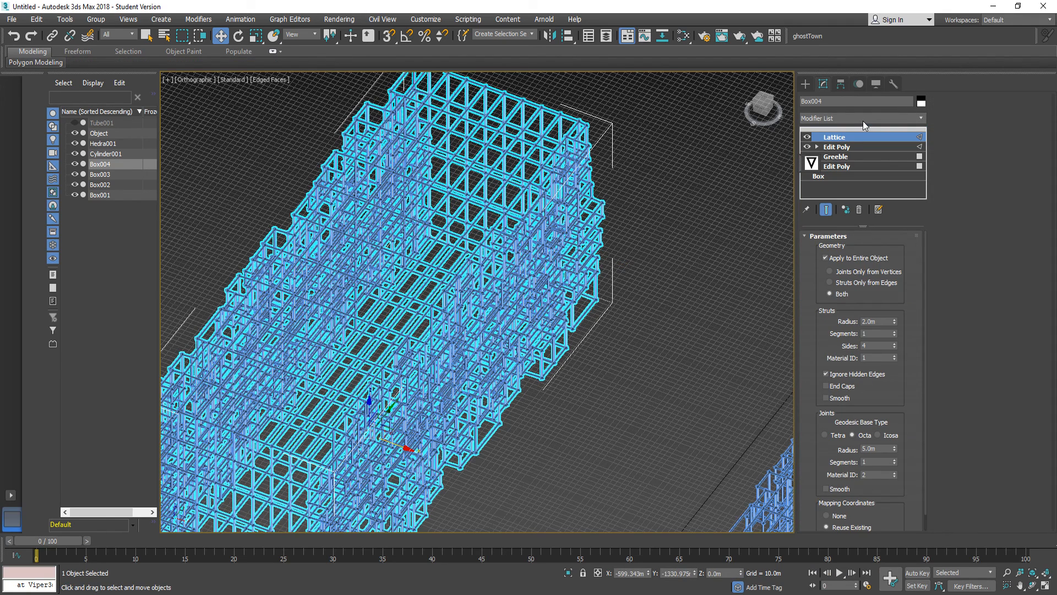
Undo the Lattice modifier on the reference clone Box004 and clear the selection.
{"action": "left_click", "coordinate": [632, 293]}
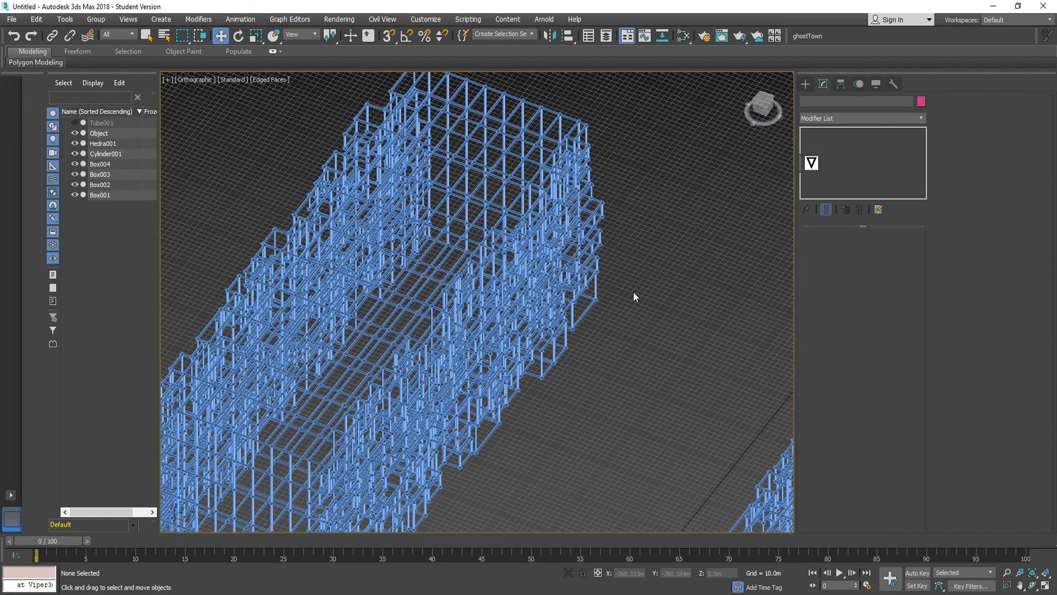
{"action": "left_click", "coordinate": [601, 242]}
{"action": "key", "text": "ctrl+z"}
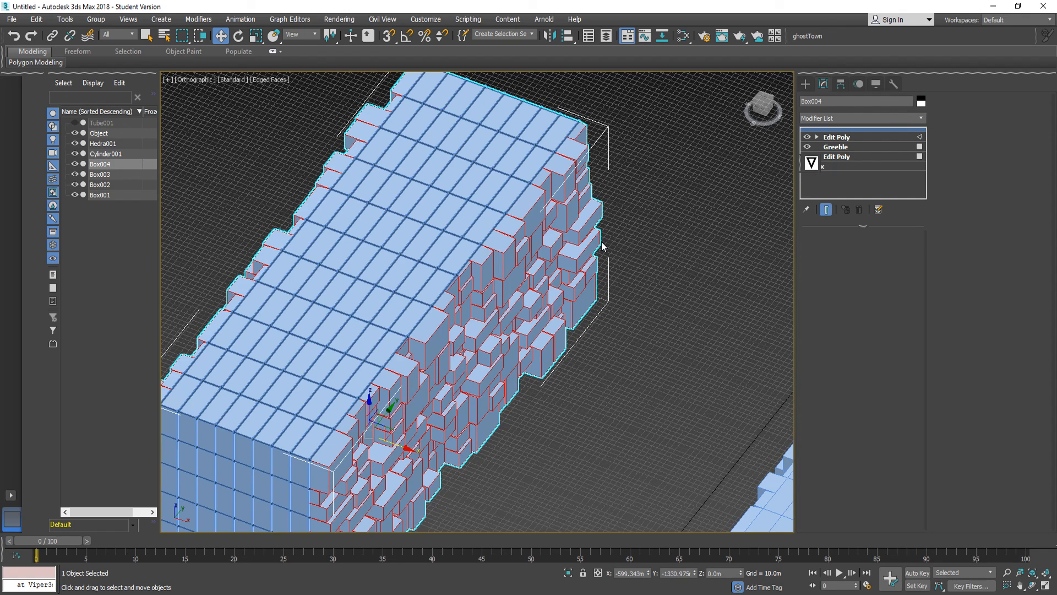
{"action": "left_click", "coordinate": [641, 229]}
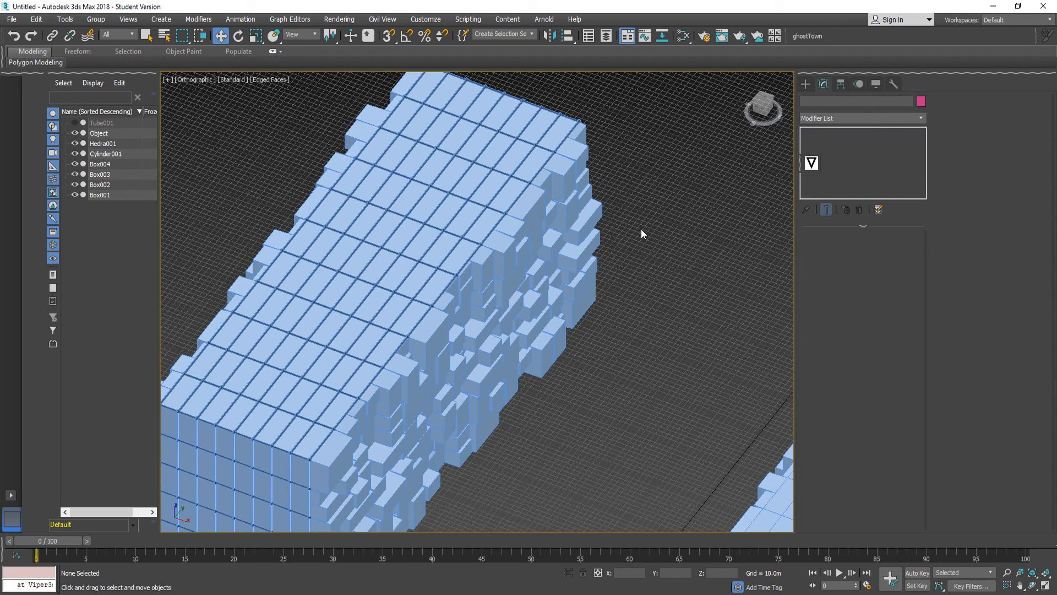
Reapply a Lattice modifier to Box004 and move it above the reference line in its modifier stack.
{"action": "left_click", "coordinate": [104, 164]}
{"action": "left_click", "coordinate": [845, 146]}
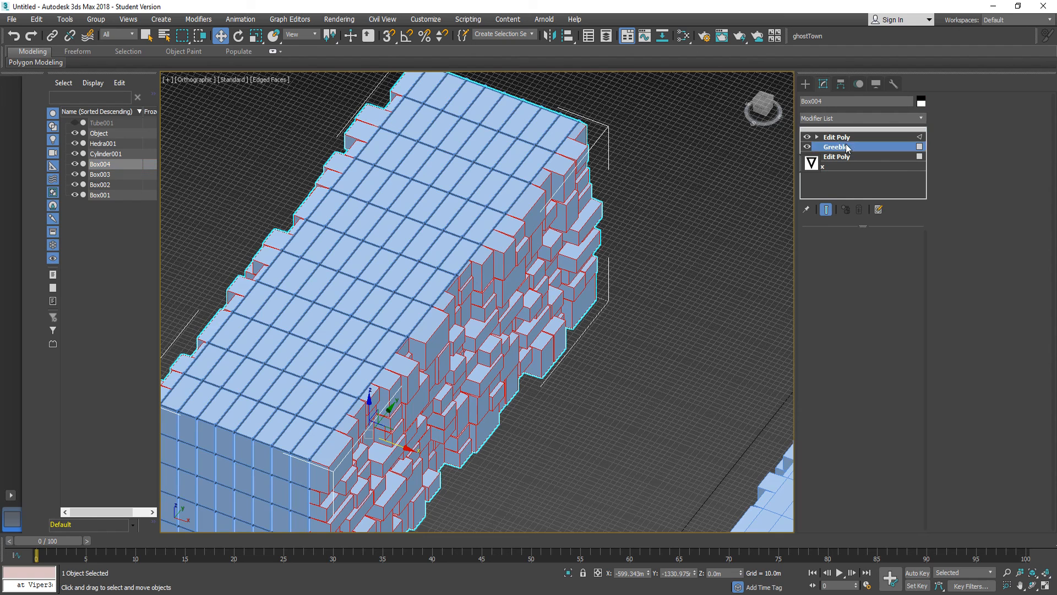
{"action": "left_click", "coordinate": [850, 137]}
{"action": "left_click", "coordinate": [856, 120]}
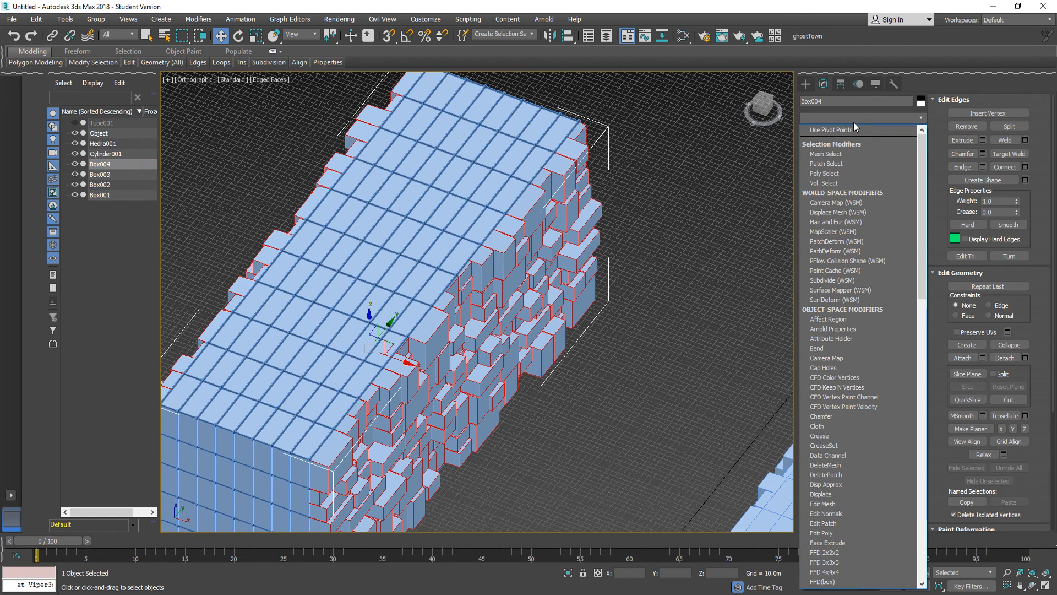
{"action": "scroll", "coordinate": [856, 349], "scroll_direction": "down", "scroll_amount": 10}
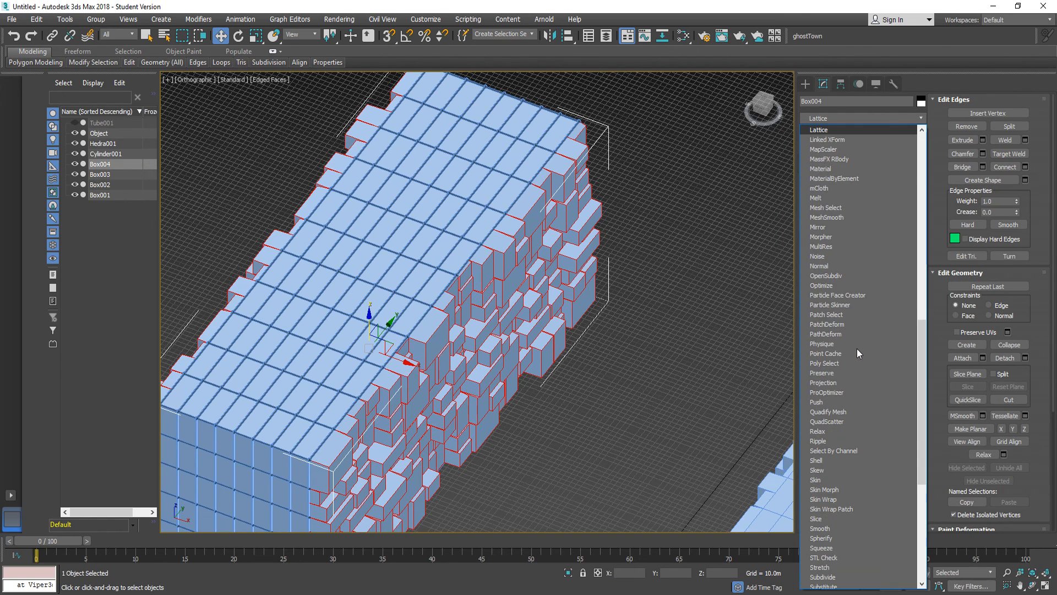
{"action": "left_click", "coordinate": [857, 348]}
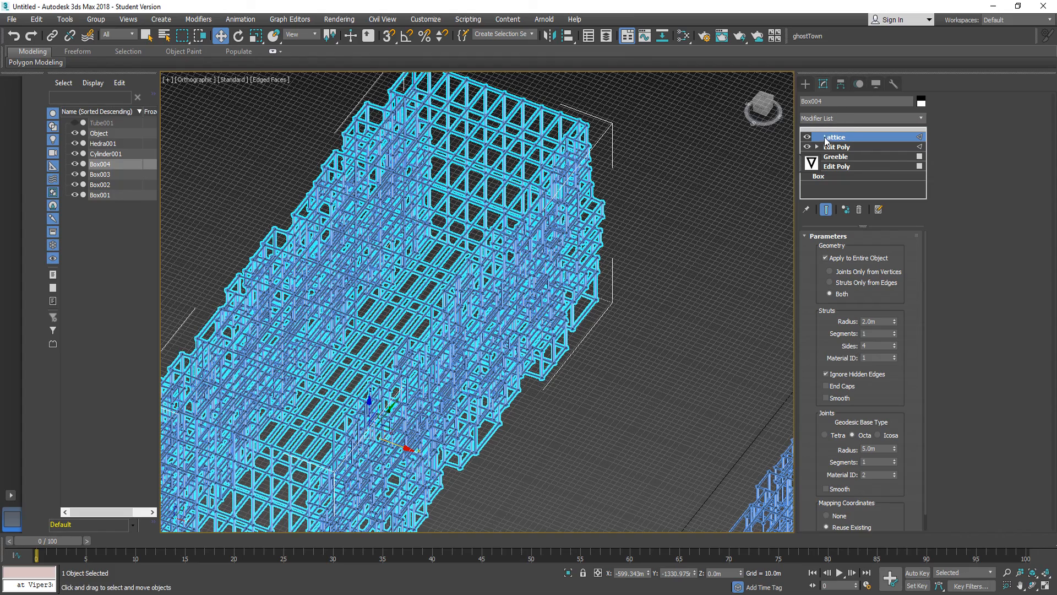
{"action": "left_click_drag", "start_coordinate": [835, 120], "coordinate": [830, 130]}
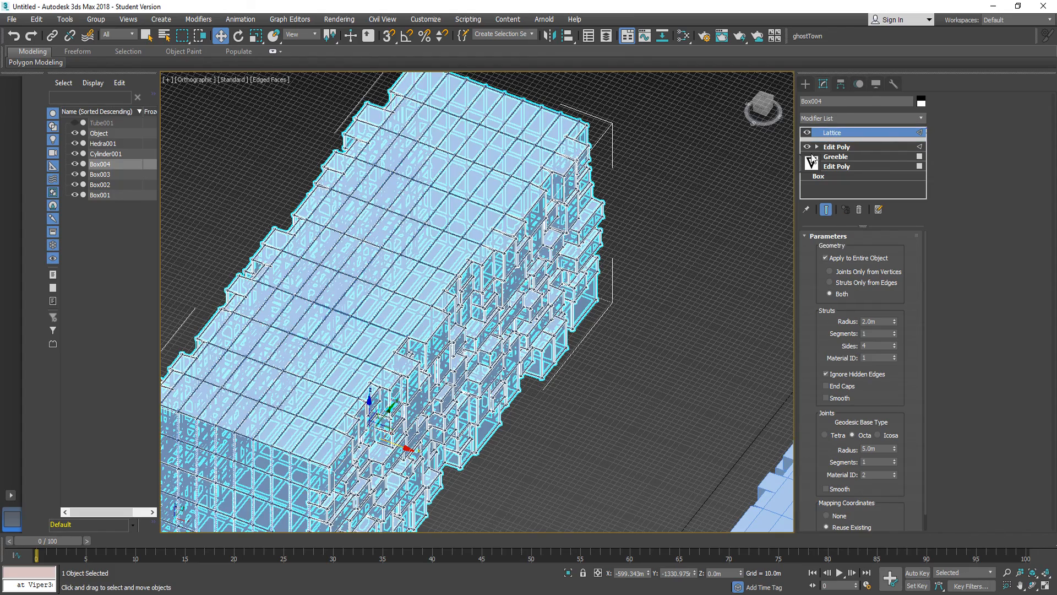
Clear the selection, check the reference slide, and examine how the lattice overlays the greebled panels from close up and around.
{"action": "left_click", "coordinate": [712, 272]}
{"action": "scroll", "coordinate": [605, 268], "scroll_direction": "up", "scroll_amount": 3}
{"action": "scroll", "coordinate": [643, 233], "scroll_direction": "up", "scroll_amount": 3}
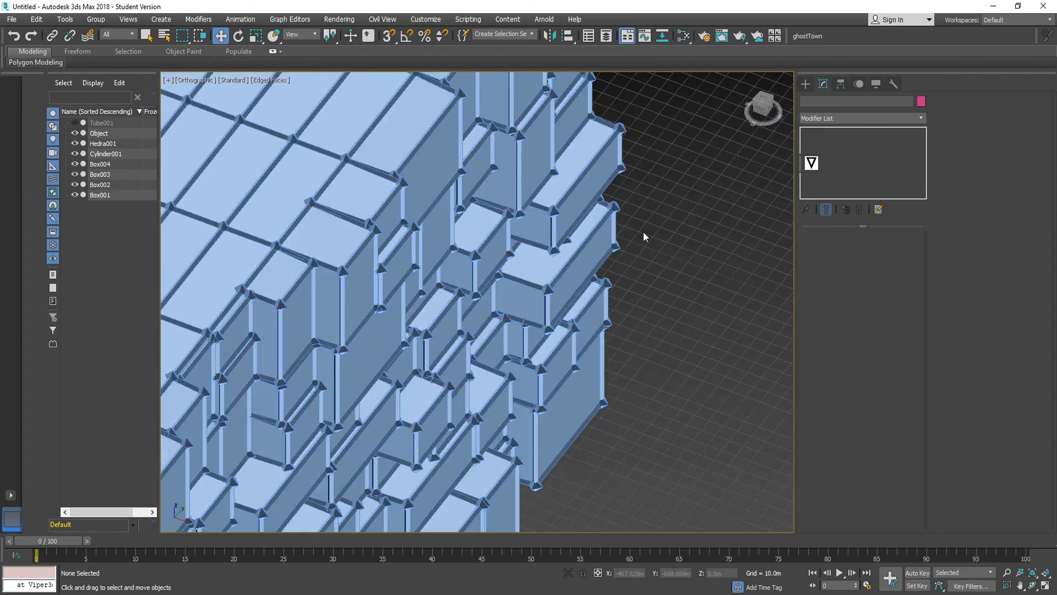
{"action": "scroll", "coordinate": [560, 280], "scroll_direction": "up", "scroll_amount": 4}
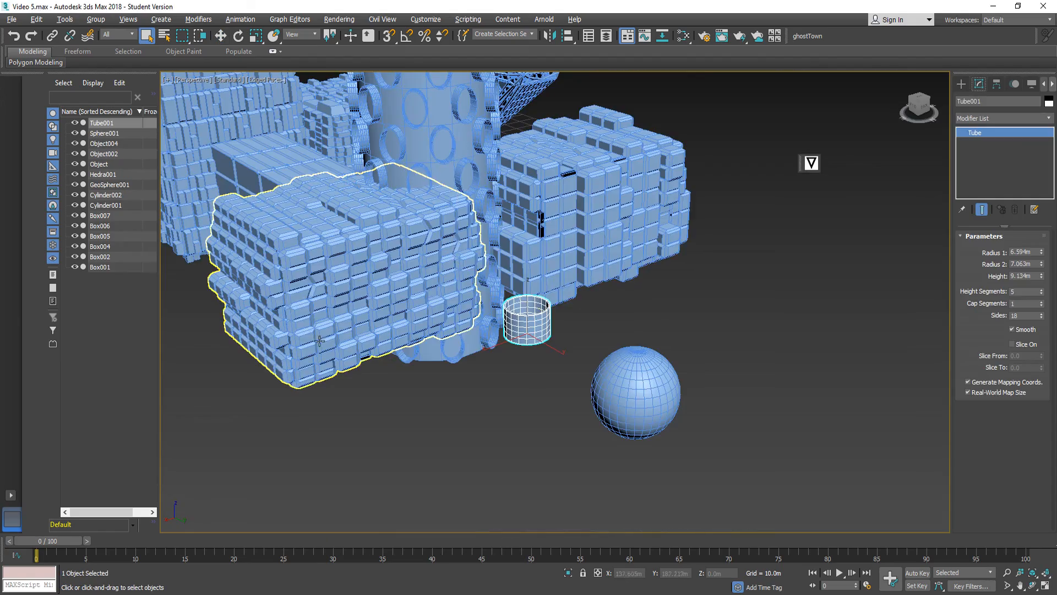
{"action": "key", "text": "alt+Tab"}
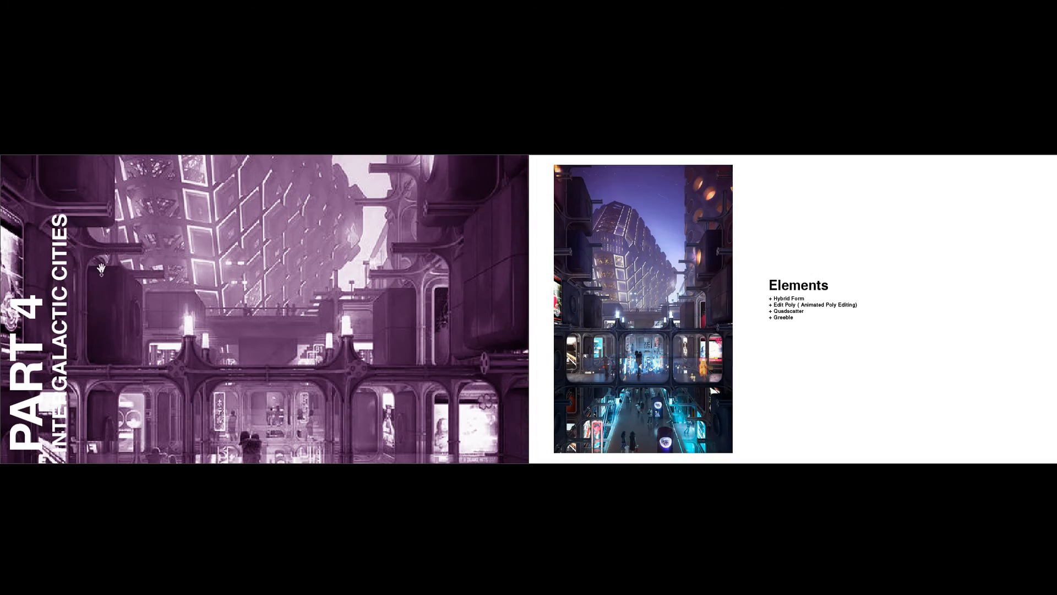
{"action": "key", "text": "alt+Tab"}
{"action": "scroll", "coordinate": [574, 312], "scroll_direction": "up", "scroll_amount": 5}
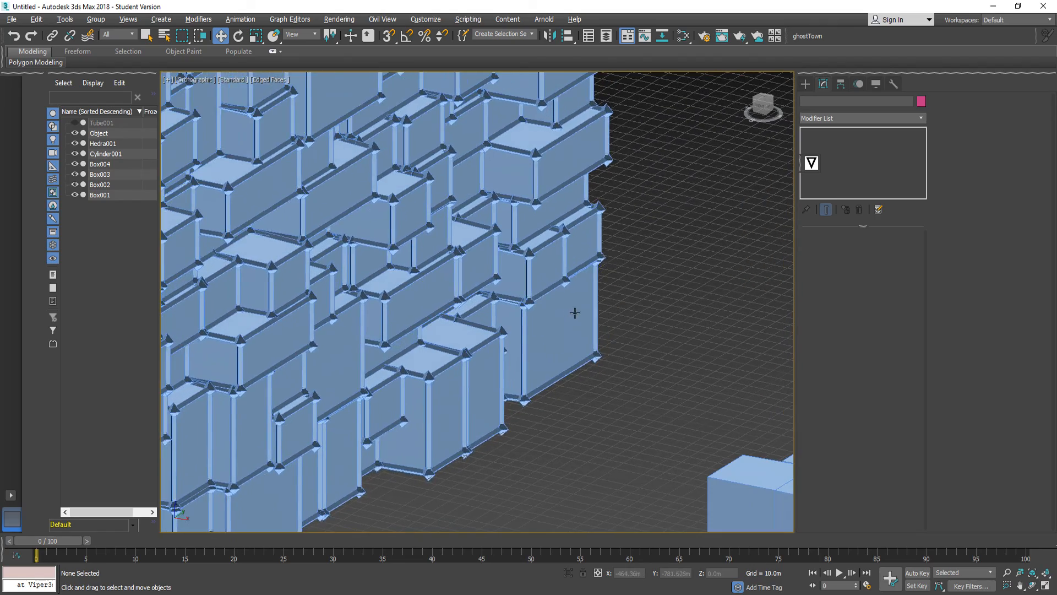
{"action": "scroll", "coordinate": [575, 313], "scroll_direction": "down", "scroll_amount": 8}
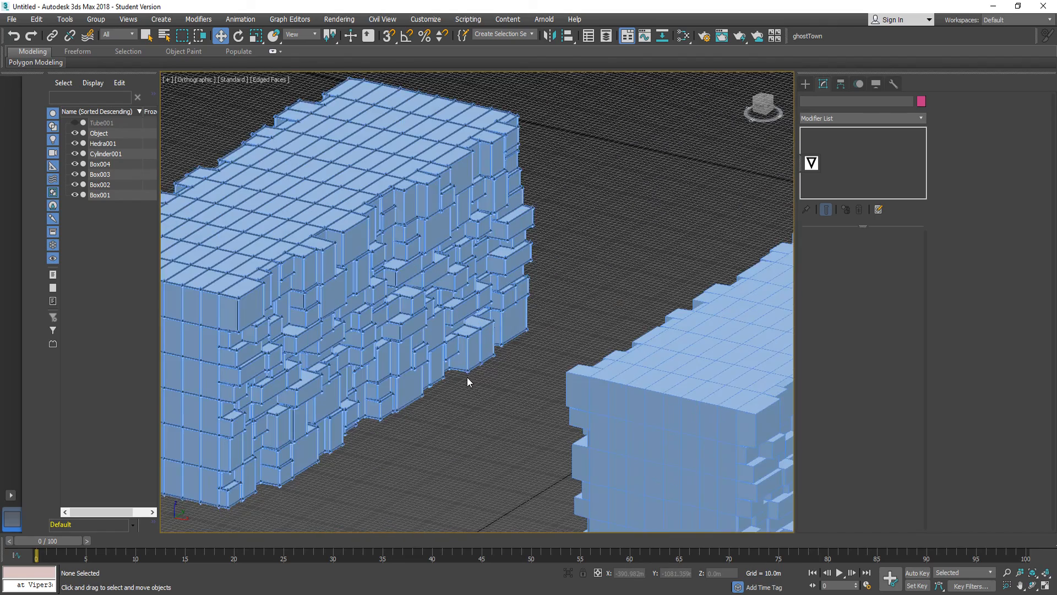
{"action": "middle_click_drag", "start_coordinate": [488, 241], "coordinate": [282, 253], "text": "alt"}
{"action": "scroll", "coordinate": [338, 207], "scroll_direction": "down", "scroll_amount": 3}
{"action": "middle_click_drag", "start_coordinate": [418, 322], "coordinate": [444, 333], "text": "alt"}
{"action": "left_click", "coordinate": [674, 205]}
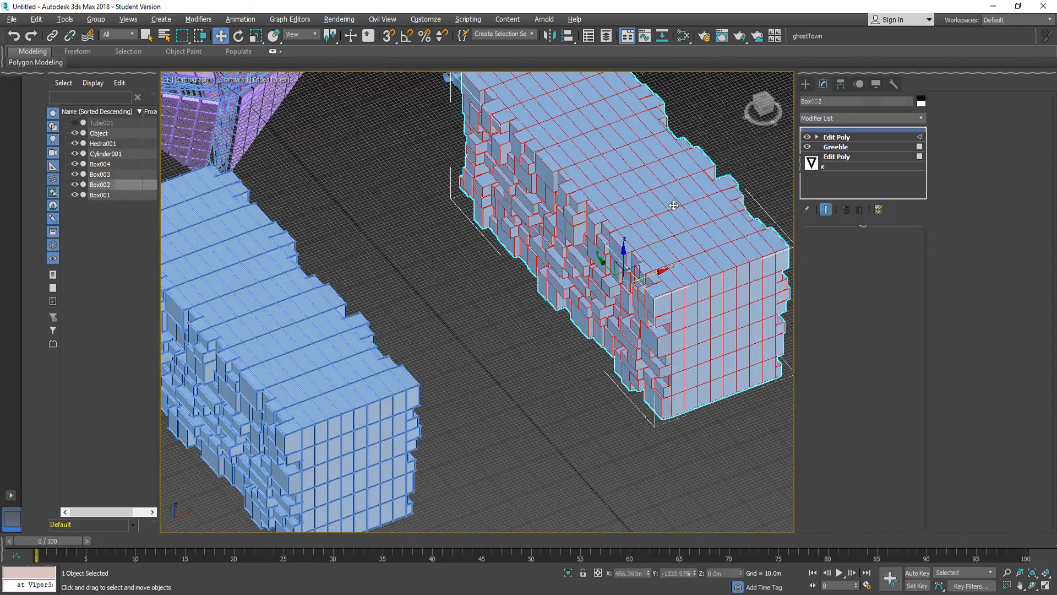
{"action": "left_click", "coordinate": [840, 118]}
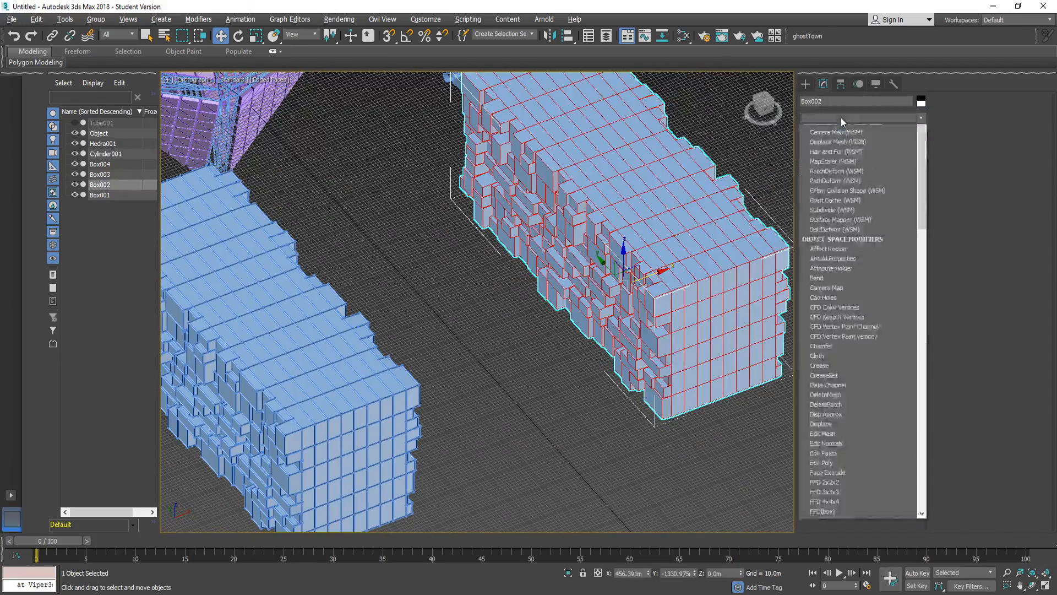
{"action": "left_click", "coordinate": [840, 117]}
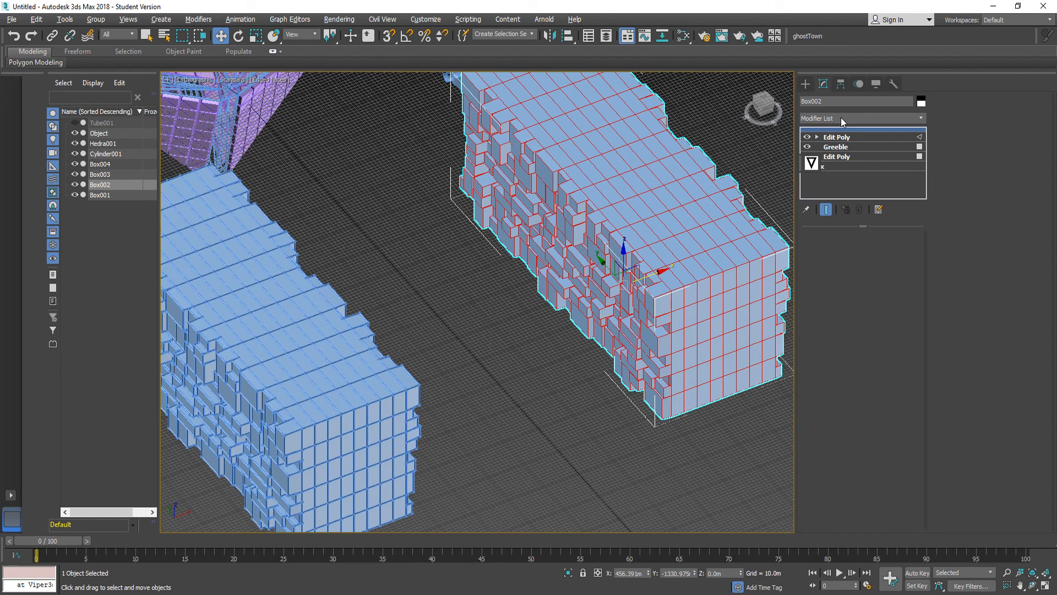
{"action": "left_click", "coordinate": [732, 136]}
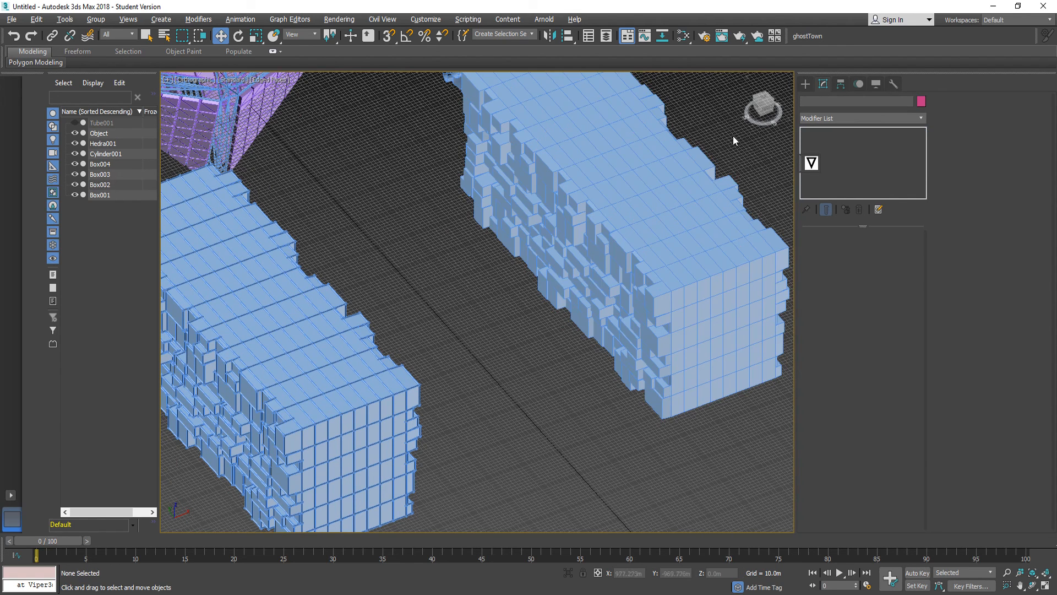
Clone the second greebled box, Box002, in place as a Reference.
{"action": "left_click", "coordinate": [663, 181]}
{"action": "right_click", "coordinate": [663, 181]}
{"action": "left_click", "coordinate": [695, 255]}
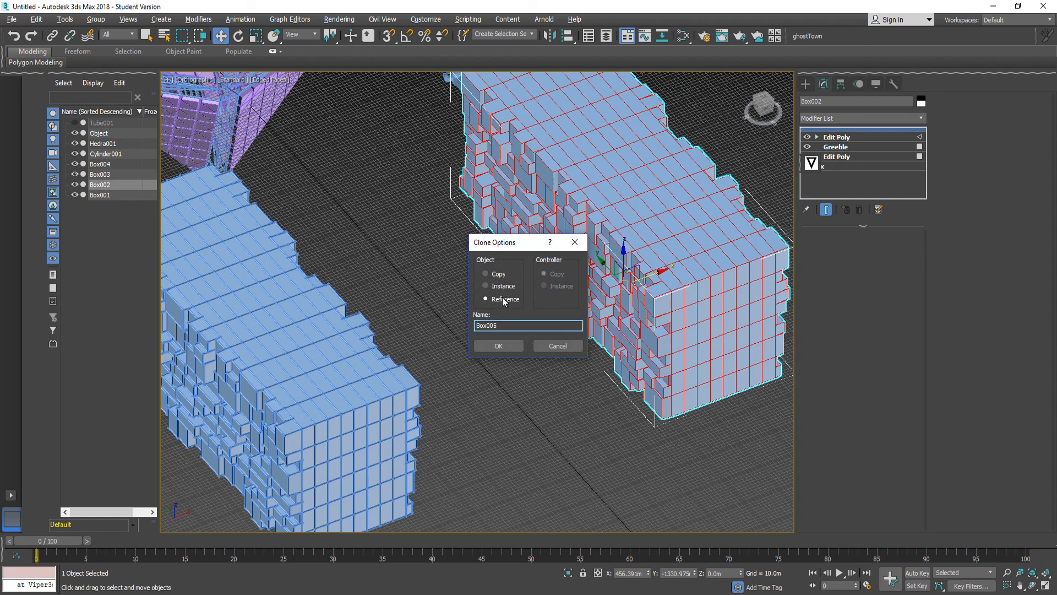
{"action": "left_click", "coordinate": [491, 341]}
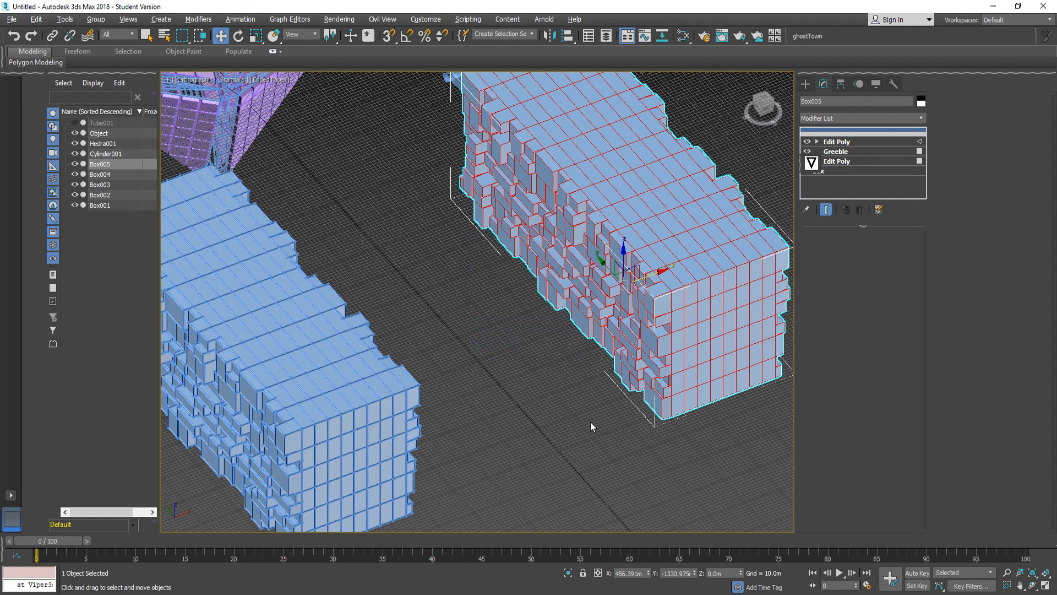
Apply a Lattice modifier to the reference clone Box005 and clear the selection.
{"action": "left_click", "coordinate": [591, 422]}
{"action": "left_click", "coordinate": [120, 167]}
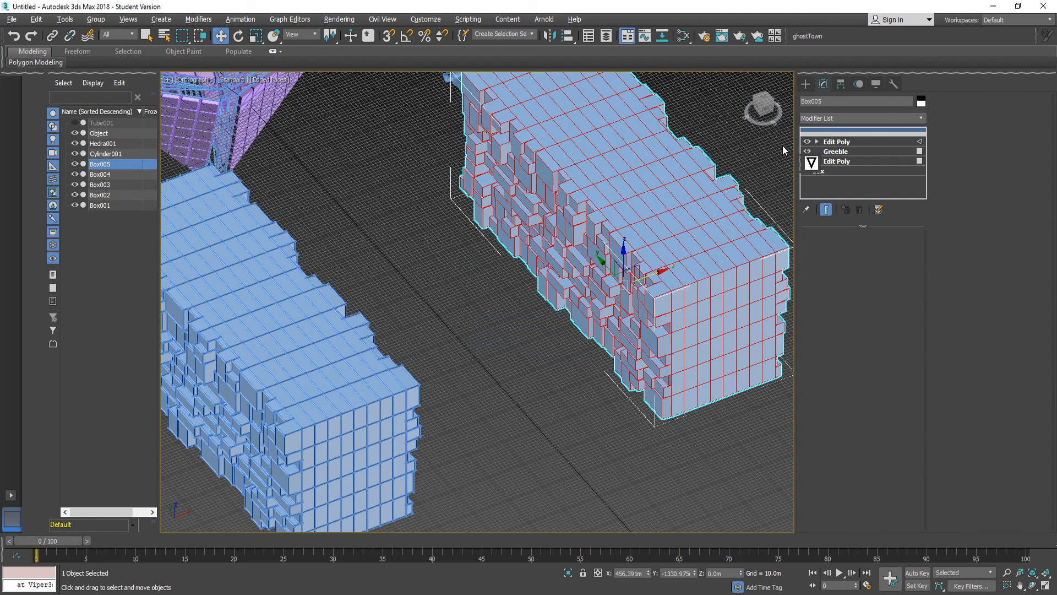
{"action": "left_click", "coordinate": [856, 118]}
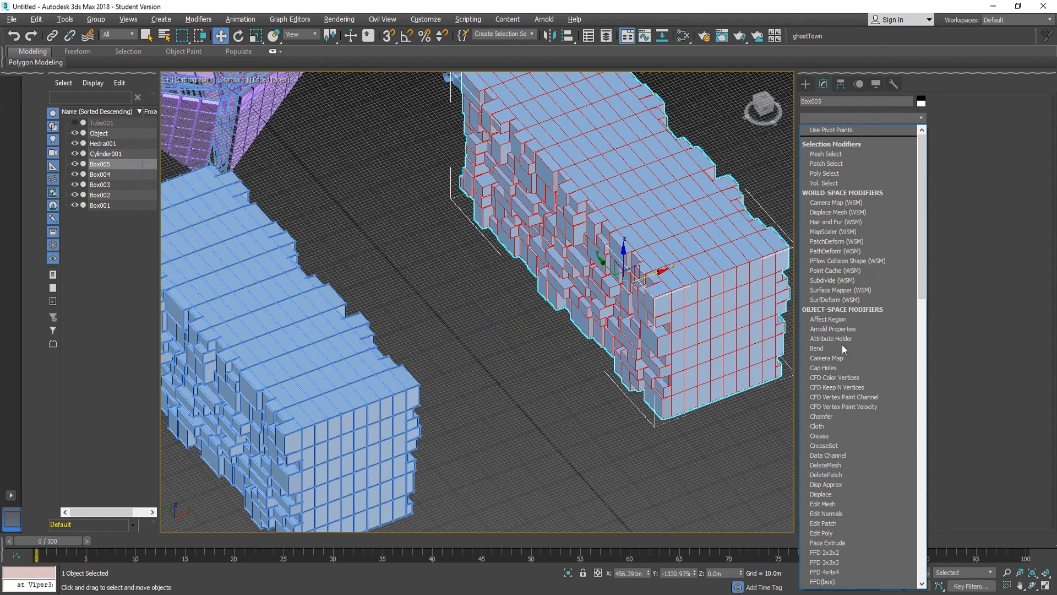
{"action": "scroll", "coordinate": [847, 509], "scroll_direction": "down", "scroll_amount": 8}
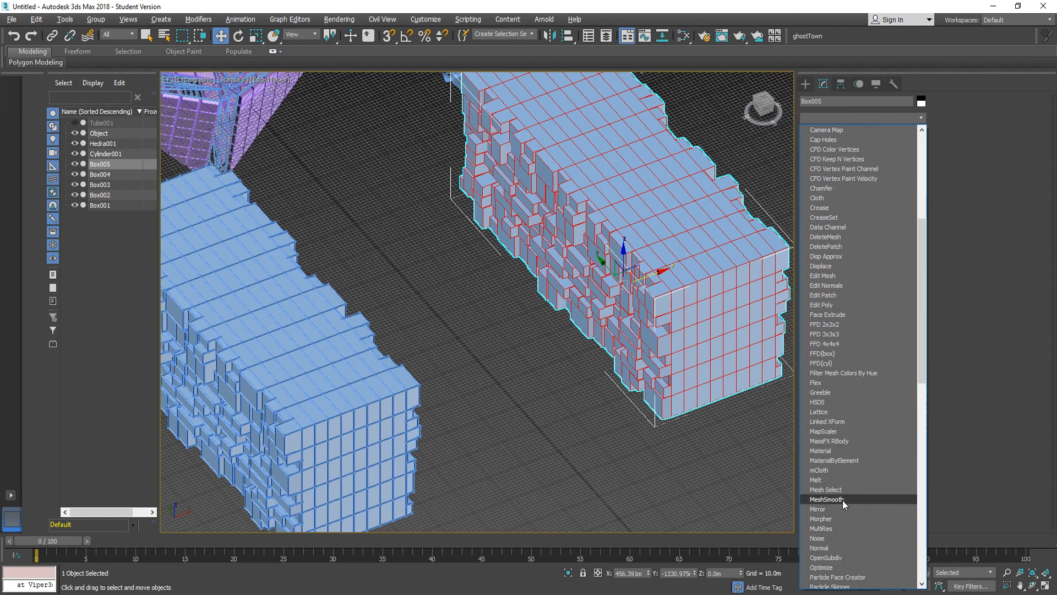
{"action": "left_click", "coordinate": [840, 414]}
{"action": "left_click", "coordinate": [736, 425]}
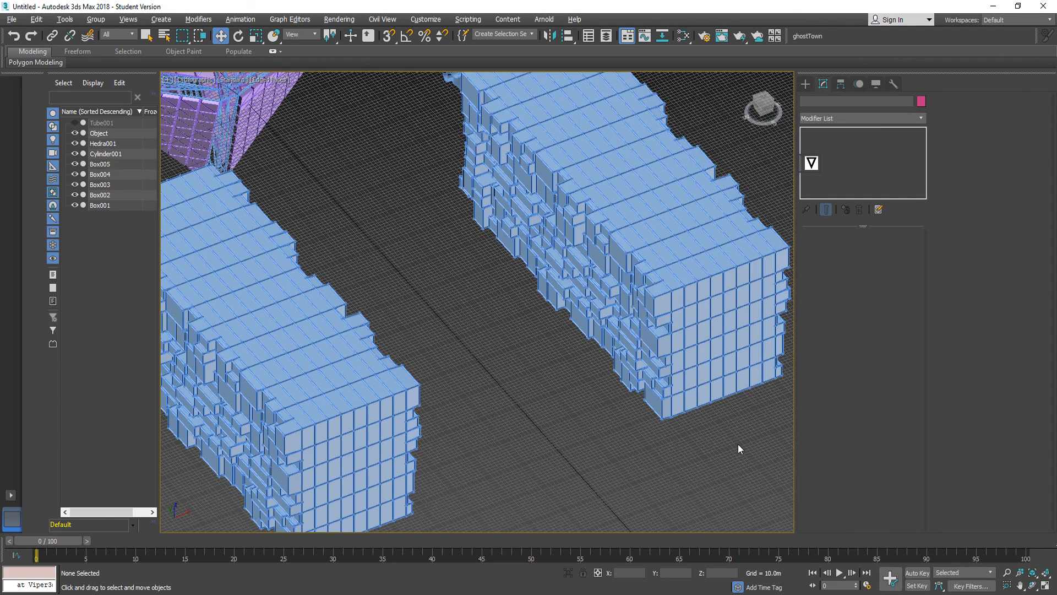
Examine the two lattice-covered boxes and their layout relative to the octahedron and cylinder from several angles.
{"action": "middle_click_drag", "start_coordinate": [637, 195], "coordinate": [542, 253], "text": "alt"}
{"action": "scroll", "coordinate": [649, 170], "scroll_direction": "up", "scroll_amount": 5}
{"action": "scroll", "coordinate": [642, 199], "scroll_direction": "down", "scroll_amount": 8}
{"action": "scroll", "coordinate": [495, 259], "scroll_direction": "up", "scroll_amount": 3}
{"action": "scroll", "coordinate": [512, 259], "scroll_direction": "up", "scroll_amount": 5}
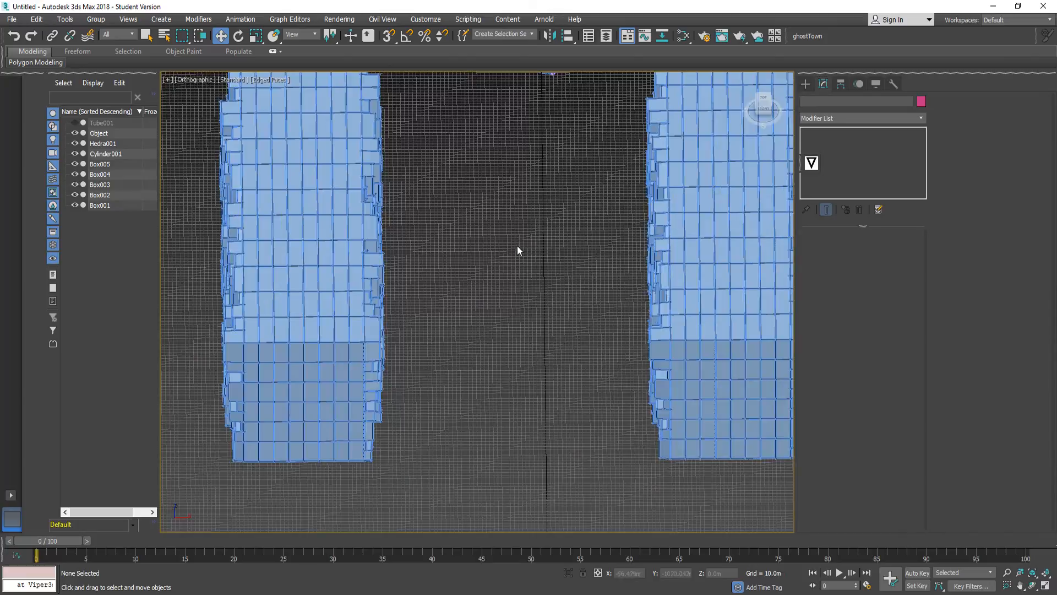
{"action": "middle_click_drag", "start_coordinate": [556, 232], "coordinate": [496, 377], "text": "alt"}
{"action": "scroll", "coordinate": [544, 336], "scroll_direction": "down", "scroll_amount": 5}
{"action": "scroll", "coordinate": [570, 337], "scroll_direction": "up", "scroll_amount": 2}
{"action": "scroll", "coordinate": [577, 298], "scroll_direction": "up", "scroll_amount": 5}
{"action": "scroll", "coordinate": [577, 298], "scroll_direction": "down", "scroll_amount": 5}
{"action": "scroll", "coordinate": [471, 316], "scroll_direction": "up", "scroll_amount": 3}
{"action": "scroll", "coordinate": [496, 378], "scroll_direction": "down", "scroll_amount": 5}
{"action": "middle_click_drag", "start_coordinate": [495, 413], "coordinate": [488, 491], "text": "alt"}
{"action": "middle_click_drag", "start_coordinate": [538, 446], "coordinate": [560, 323]}
{"action": "scroll", "coordinate": [560, 322], "scroll_direction": "up", "scroll_amount": 2}
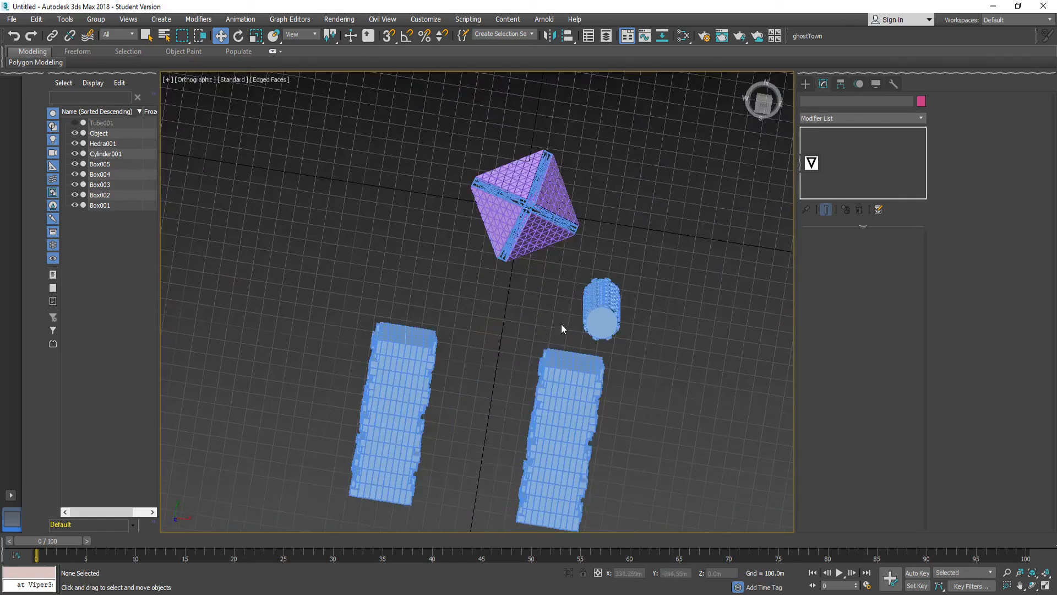
{"action": "scroll", "coordinate": [545, 408], "scroll_direction": "up", "scroll_amount": 4}
{"action": "middle_click_drag", "start_coordinate": [545, 408], "coordinate": [571, 319], "text": "alt"}
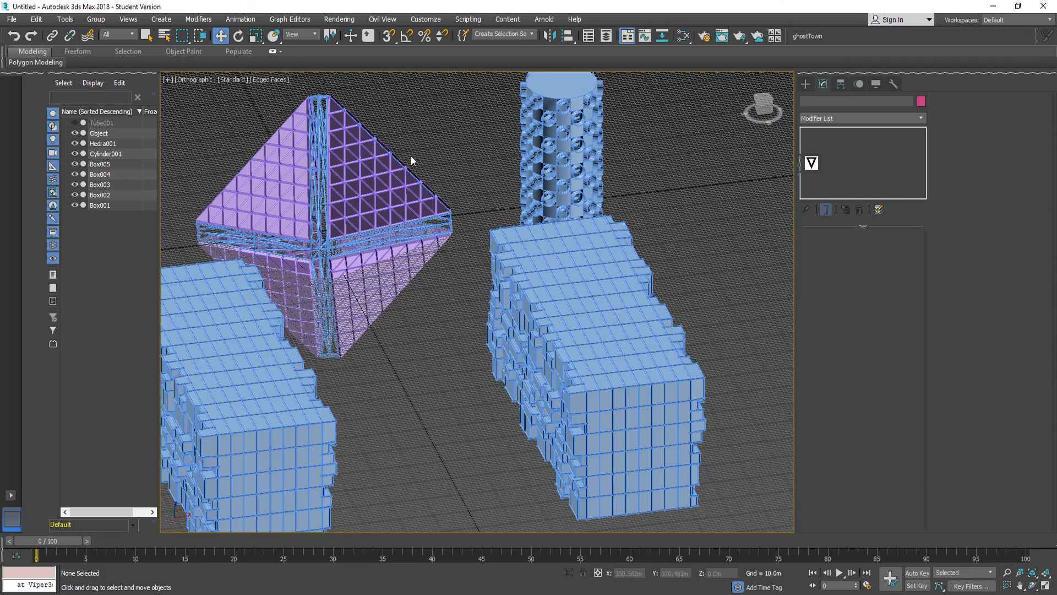
Select the octahedron, its frame and the cylinder, raise them together along Z above the ground grid, and deselect them.
{"action": "left_click_drag", "start_coordinate": [412, 156], "coordinate": [289, 289]}
{"action": "left_click_drag", "start_coordinate": [657, 109], "coordinate": [287, 209]}
{"action": "middle_click_drag", "start_coordinate": [619, 197], "coordinate": [626, 257], "text": "alt"}
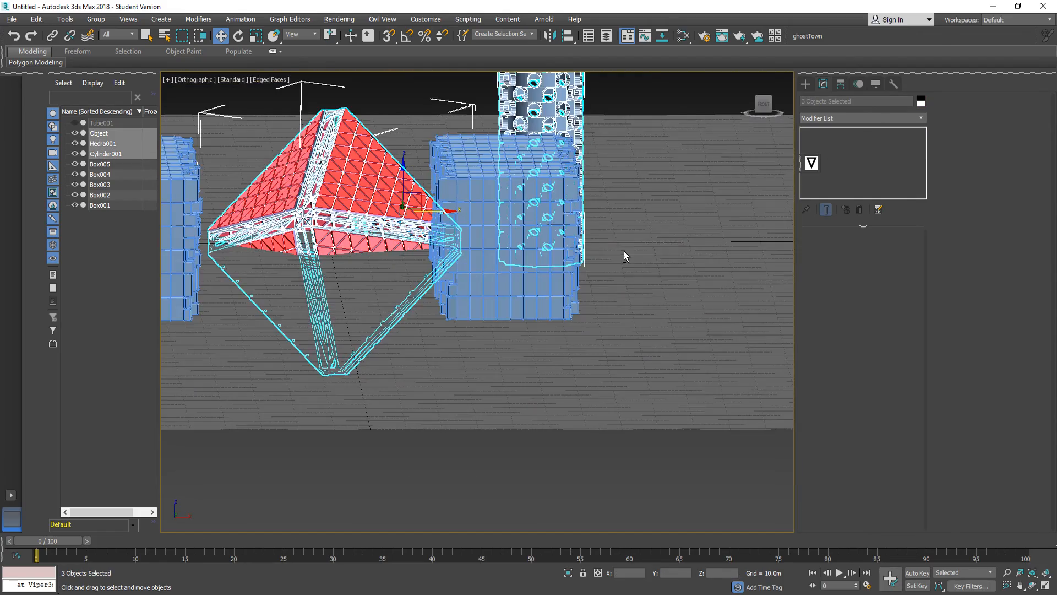
{"action": "scroll", "coordinate": [291, 83], "scroll_direction": "down", "scroll_amount": 6}
{"action": "middle_click_drag", "start_coordinate": [325, 104], "coordinate": [384, 338]}
{"action": "scroll", "coordinate": [384, 339], "scroll_direction": "up", "scroll_amount": 6}
{"action": "middle_click_drag", "start_coordinate": [351, 395], "coordinate": [452, 414], "text": "alt"}
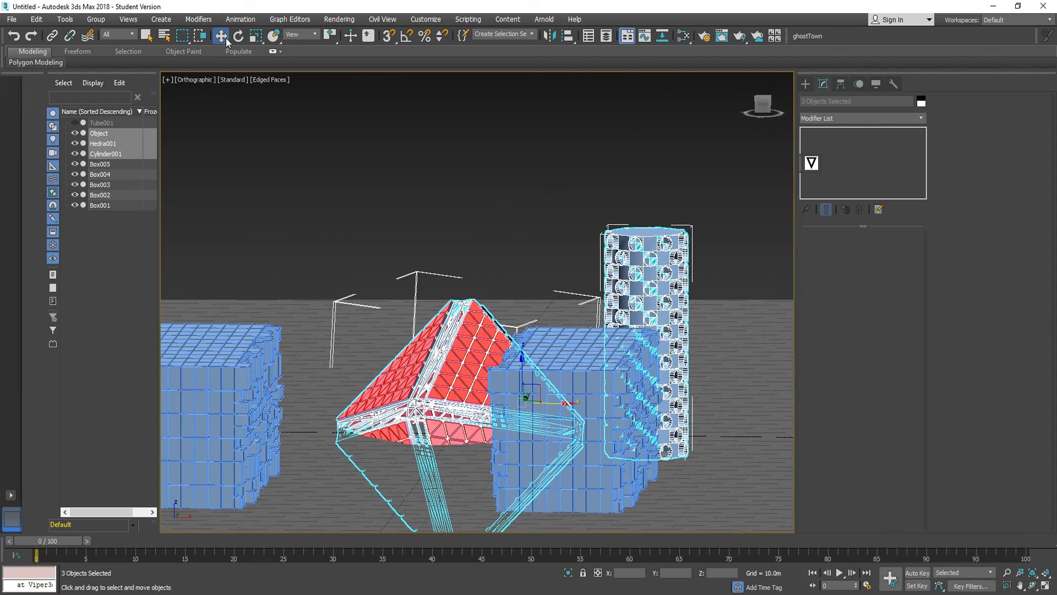
{"action": "left_click_drag", "start_coordinate": [523, 361], "coordinate": [567, 258]}
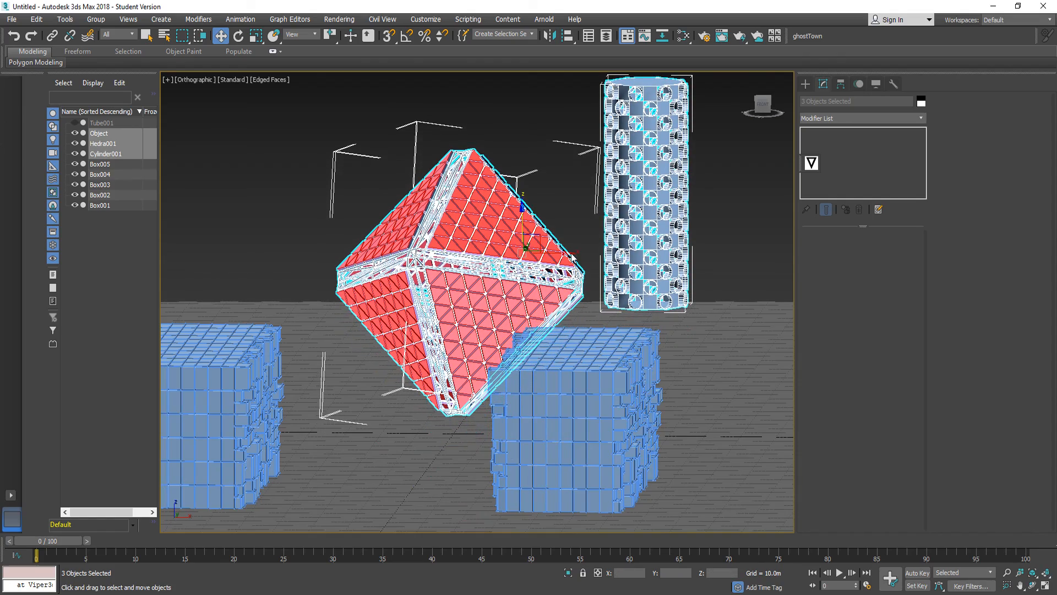
{"action": "left_click", "coordinate": [582, 249]}
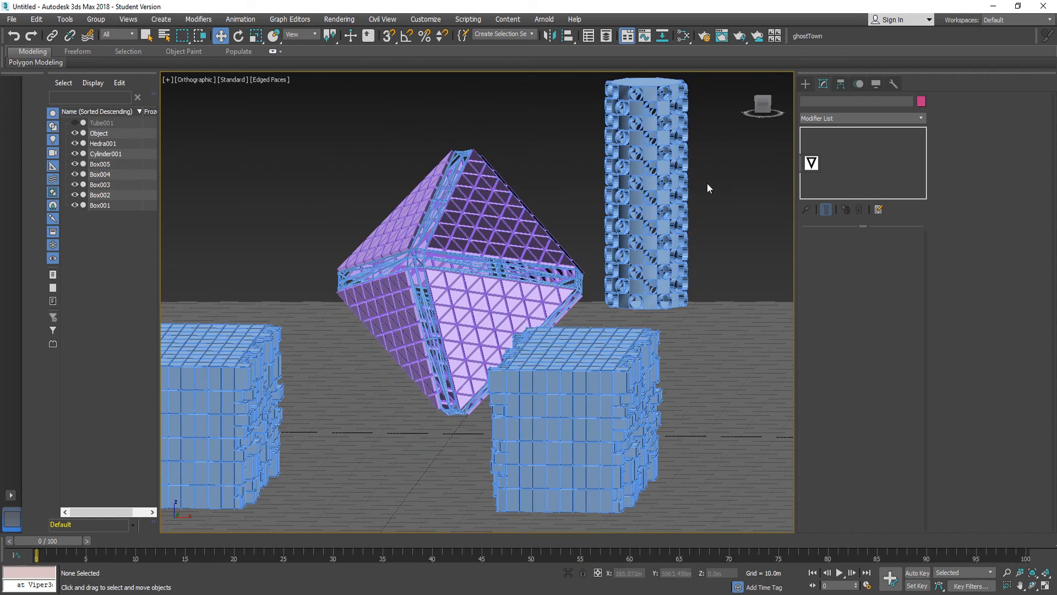
Align the scattered-tube cylinder Cylinder001 to Box002 in Y position, center to center.
{"action": "left_click", "coordinate": [655, 236]}
{"action": "middle_click_drag", "start_coordinate": [655, 237], "coordinate": [647, 264], "text": "alt"}
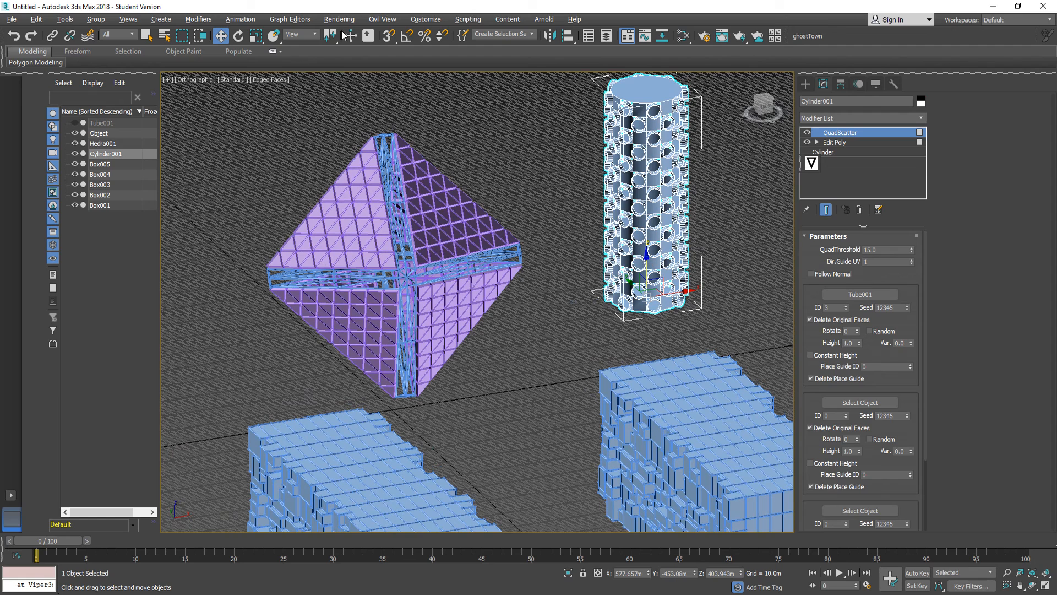
{"action": "left_click", "coordinate": [568, 36]}
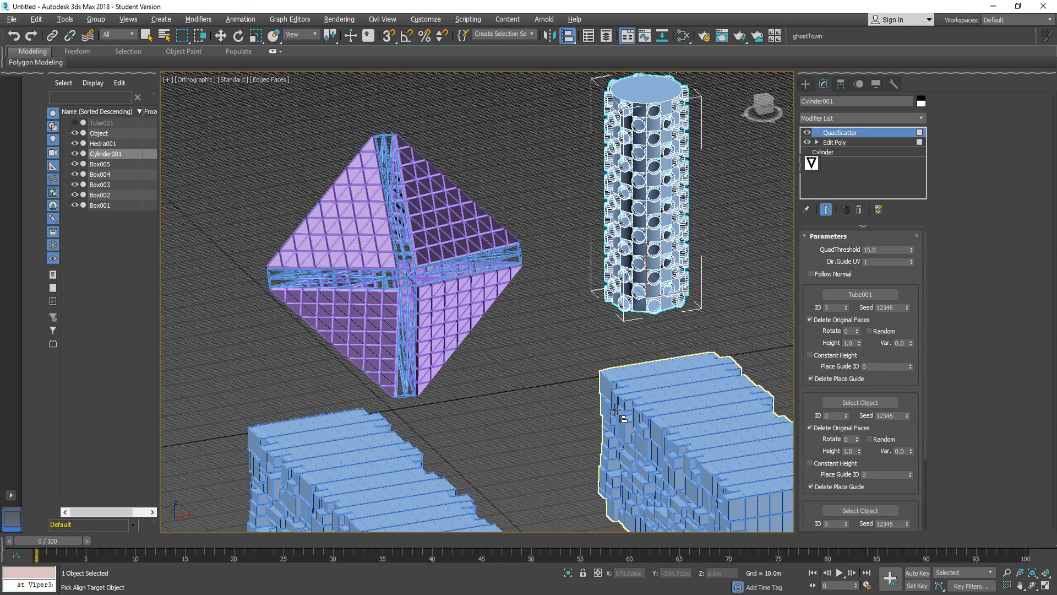
{"action": "left_click", "coordinate": [615, 413]}
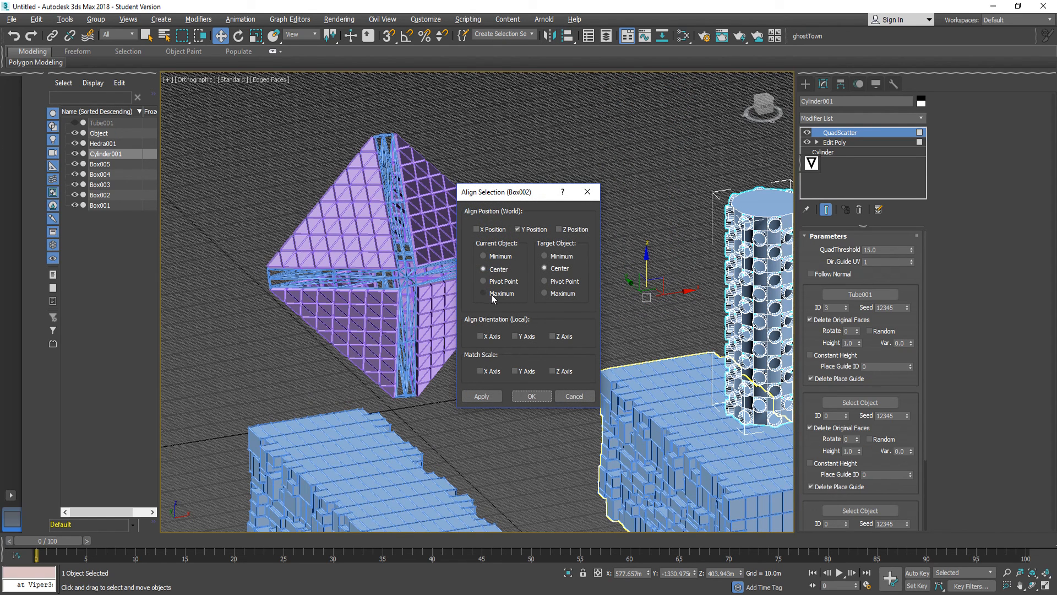
{"action": "left_click", "coordinate": [522, 395]}
Align the cylinder to Box005 in Y position, minimum to minimum.
{"action": "middle_click_drag", "start_coordinate": [599, 413], "coordinate": [633, 413], "text": "alt"}
{"action": "middle_click_drag", "start_coordinate": [669, 383], "coordinate": [395, 255]}
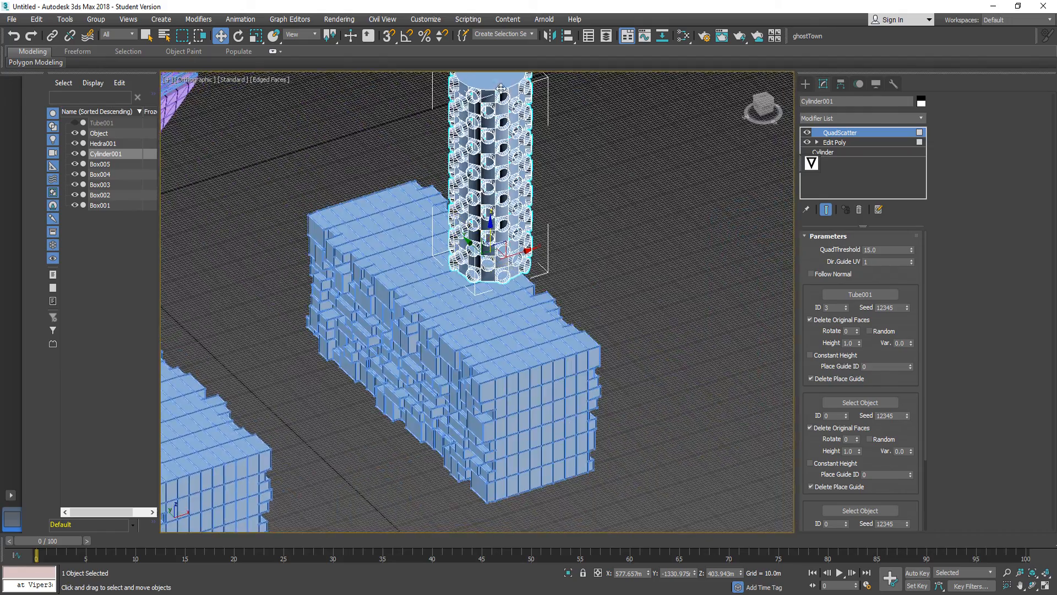
{"action": "left_click", "coordinate": [565, 35]}
{"action": "left_click", "coordinate": [471, 377]}
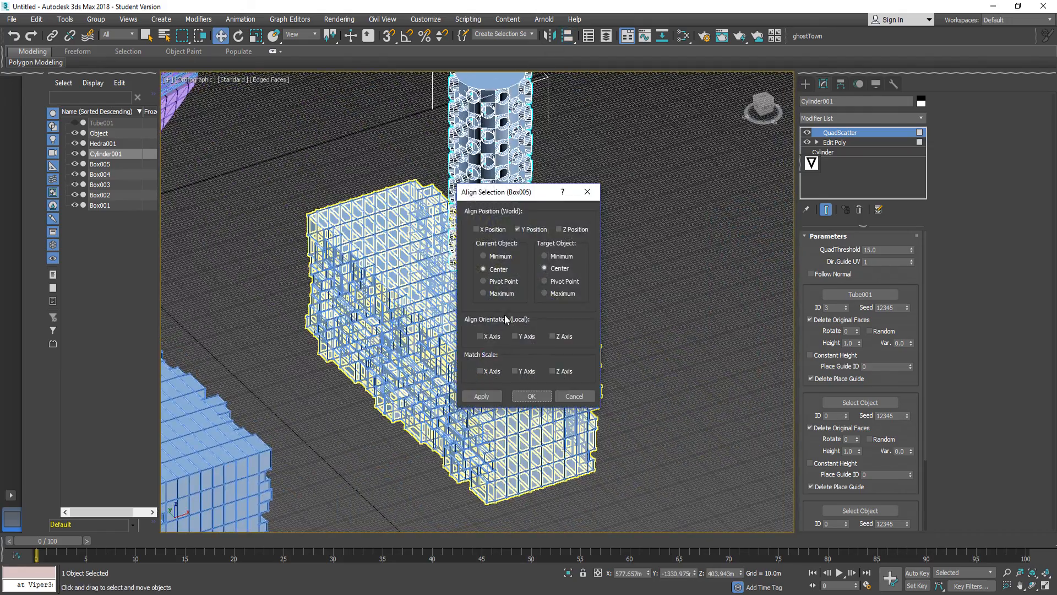
{"action": "left_click", "coordinate": [502, 258]}
{"action": "left_click", "coordinate": [559, 257]}
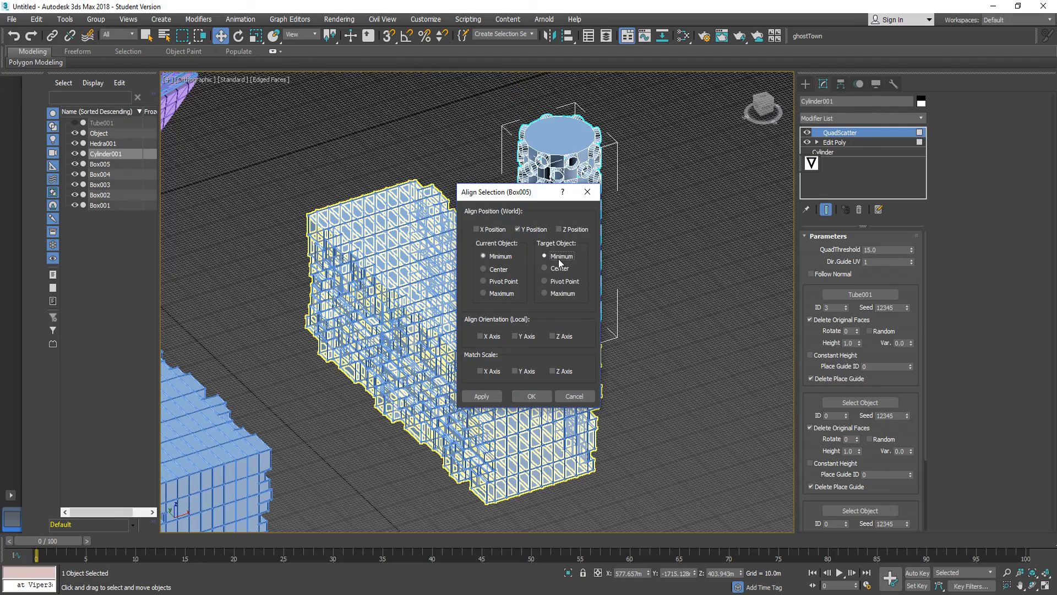
{"action": "left_click", "coordinate": [530, 398]}
Align the cylinder to Box002 in Y and Z position, minimum to minimum.
{"action": "middle_click_drag", "start_coordinate": [521, 441], "coordinate": [501, 432], "text": "alt"}
{"action": "left_click", "coordinate": [566, 37]}
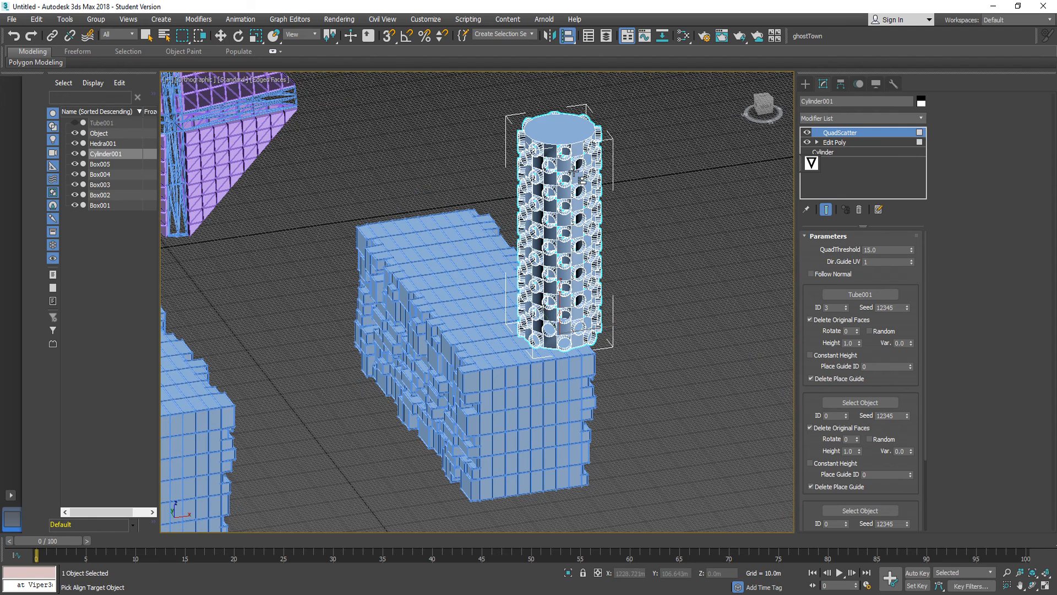
{"action": "left_click", "coordinate": [479, 283]}
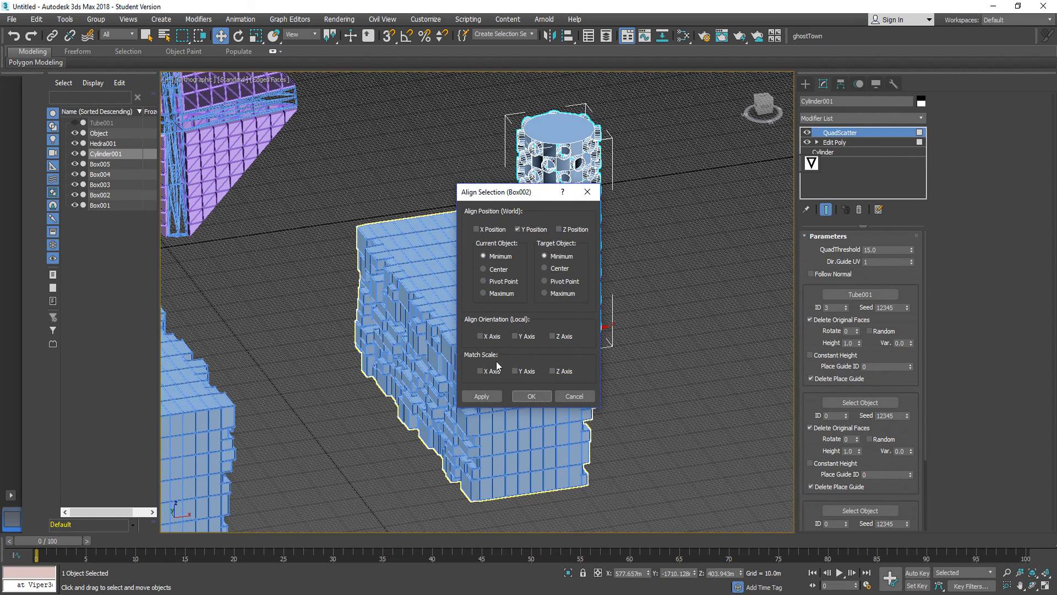
{"action": "left_click", "coordinate": [567, 232]}
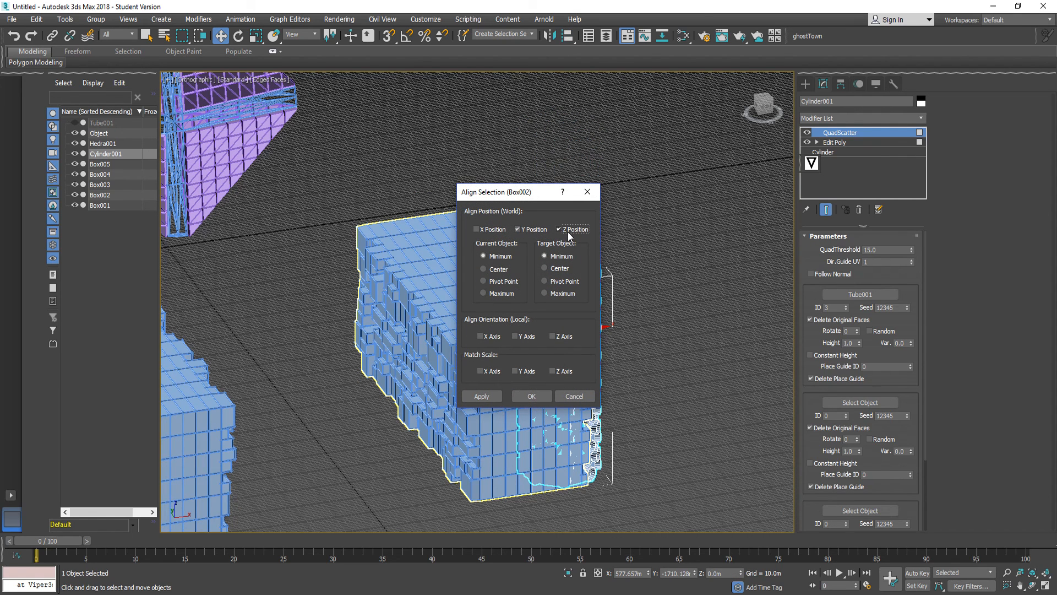
{"action": "left_click", "coordinate": [531, 396]}
Move the cylinder along Y beside Box002 to about Y -612 m.
{"action": "middle_click_drag", "start_coordinate": [561, 449], "coordinate": [492, 486], "text": "alt"}
{"action": "scroll", "coordinate": [587, 428], "scroll_direction": "down", "scroll_amount": 5}
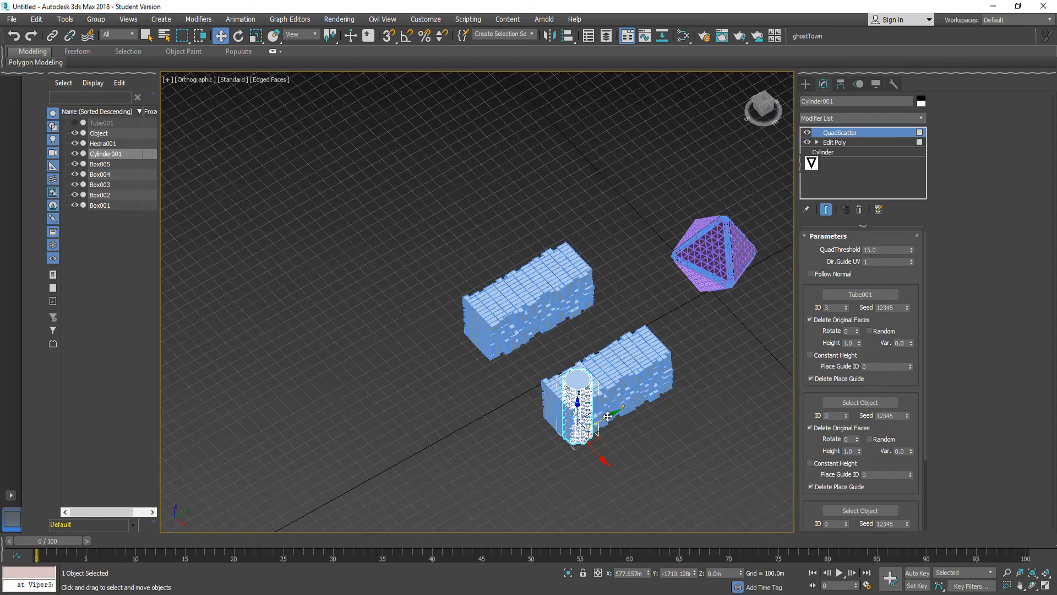
{"action": "left_click_drag", "start_coordinate": [608, 416], "coordinate": [722, 364]}
{"action": "middle_click_drag", "start_coordinate": [661, 367], "coordinate": [727, 324], "text": "alt"}
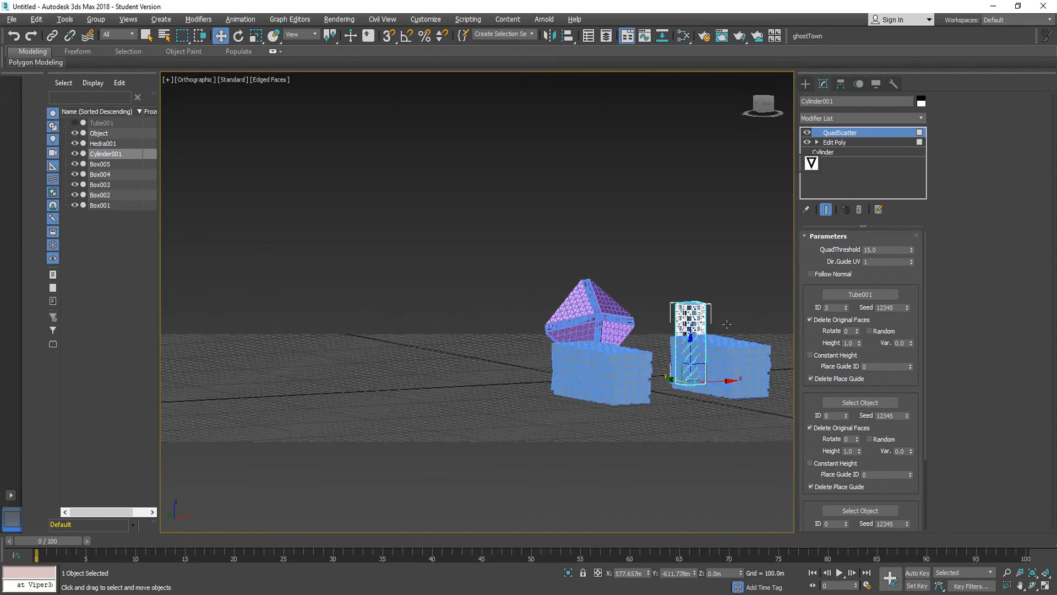
Scale the cylinder up uniformly to about 142 percent.
{"action": "scroll", "coordinate": [710, 330], "scroll_direction": "up", "scroll_amount": 5}
{"action": "left_click", "coordinate": [256, 36]}
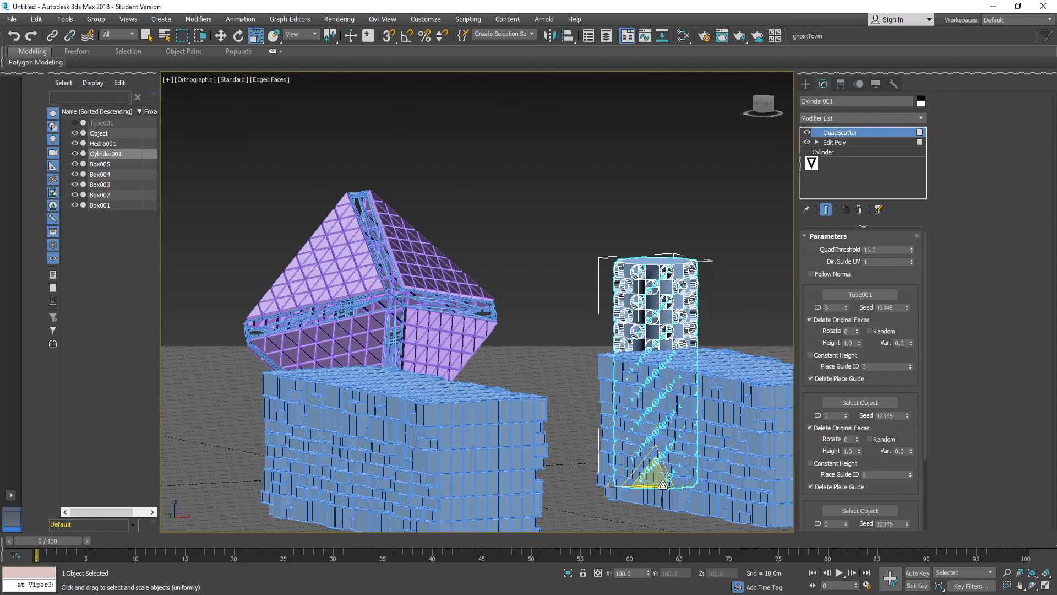
{"action": "left_click_drag", "start_coordinate": [661, 479], "coordinate": [641, 455]}
{"action": "middle_click_drag", "start_coordinate": [729, 405], "coordinate": [711, 427], "text": "alt"}
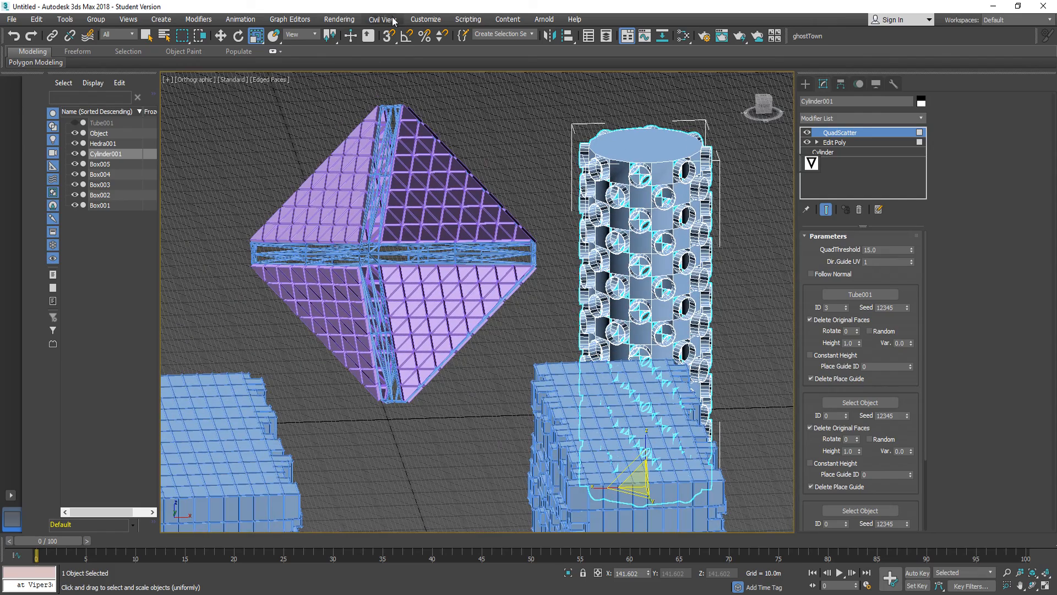
Select the octahedron and its frame together with the cylinder and shift all three along negative X.
{"action": "left_click", "coordinate": [221, 36]}
{"action": "left_click", "coordinate": [517, 271], "text": "ctrl"}
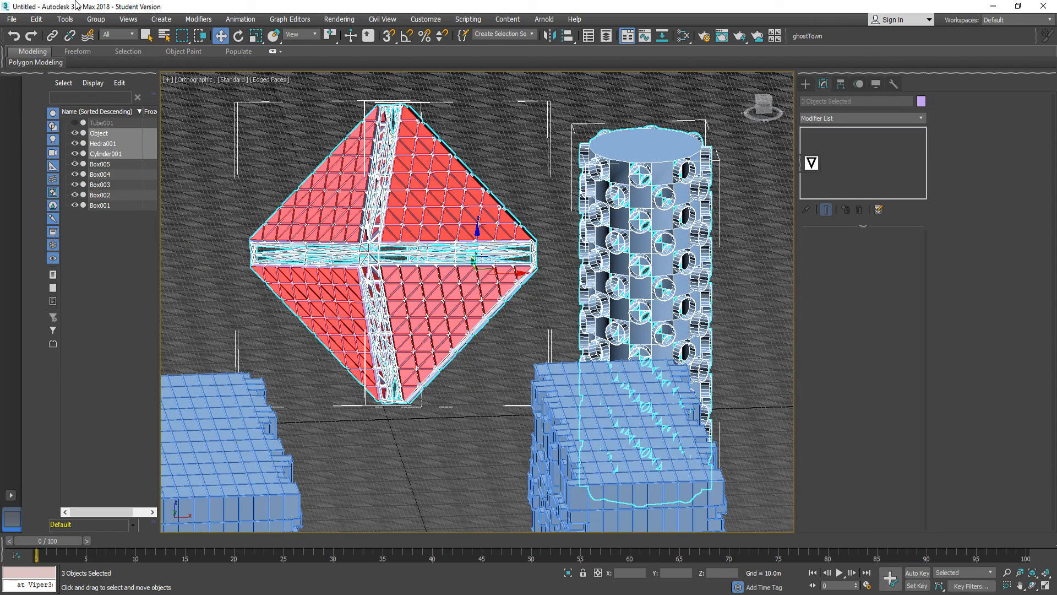
{"action": "scroll", "coordinate": [485, 306], "scroll_direction": "down", "scroll_amount": 2}
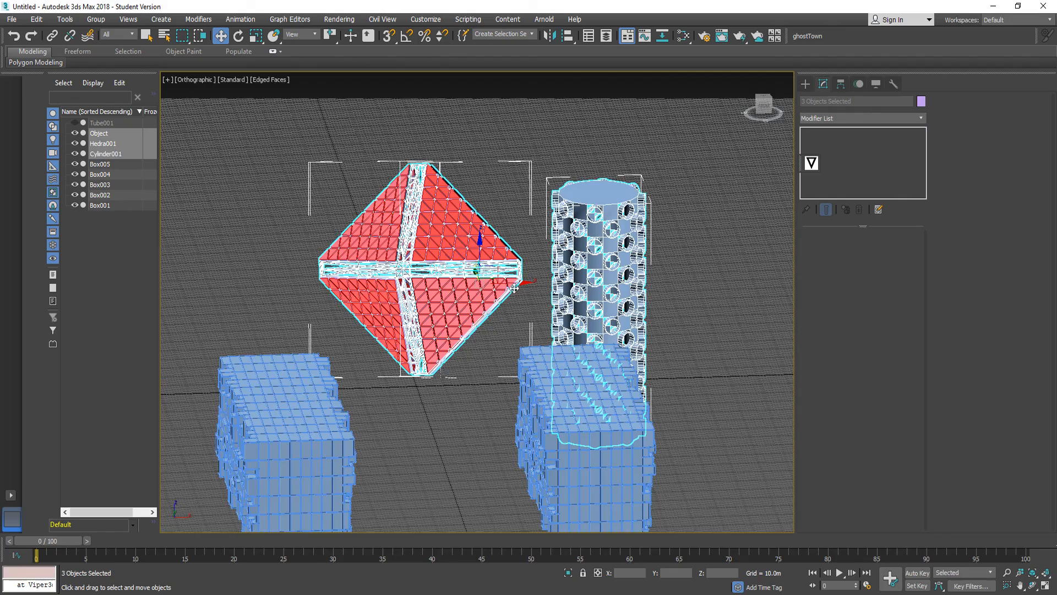
{"action": "left_click_drag", "start_coordinate": [520, 284], "coordinate": [443, 298]}
Examine the arrangement of the octahedron, cylinder and lattice-covered boxes from several angles and distances.
{"action": "middle_click_drag", "start_coordinate": [465, 443], "coordinate": [456, 425], "text": "alt"}
{"action": "middle_click_drag", "start_coordinate": [322, 242], "coordinate": [423, 249]}
{"action": "scroll", "coordinate": [424, 249], "scroll_direction": "up", "scroll_amount": 4}
{"action": "mouse_move", "coordinate": [482, 401]}
{"action": "middle_mouse_down", "text": "alt"}
{"action": "mouse_move", "coordinate": [469, 420]}
{"action": "mouse_move", "coordinate": [482, 399]}
{"action": "mouse_move", "coordinate": [477, 411]}
{"action": "middle_mouse_up", "text": "alt"}
{"action": "scroll", "coordinate": [477, 410], "scroll_direction": "down", "scroll_amount": 6}
{"action": "left_click", "coordinate": [651, 347]}
{"action": "key", "text": "ctrl+a"}
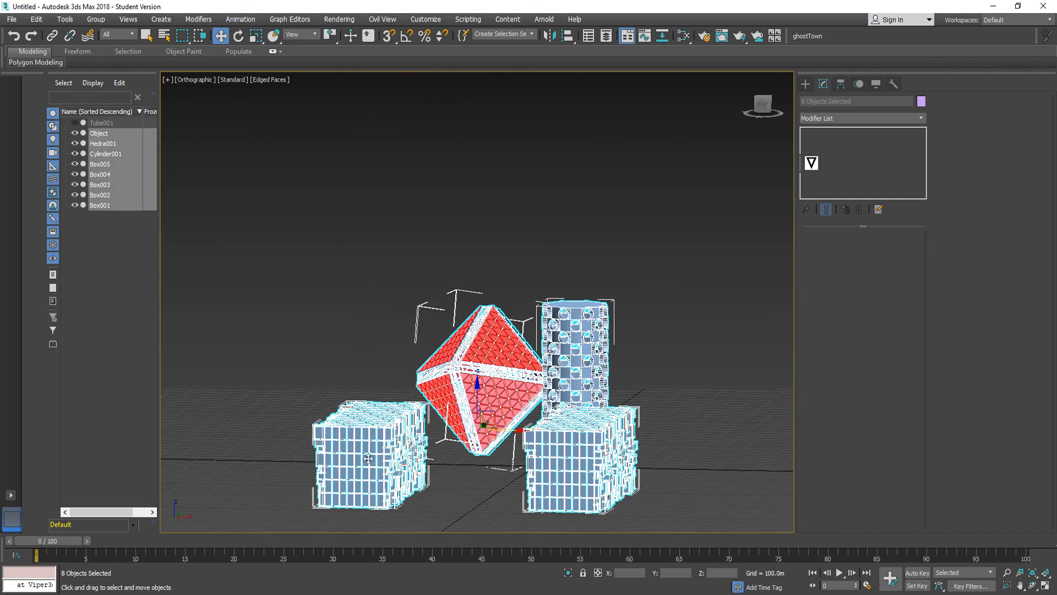
{"action": "left_click", "coordinate": [1033, 573]}
{"action": "scroll", "coordinate": [510, 374], "scroll_direction": "up", "scroll_amount": 4}
{"action": "middle_click_drag", "start_coordinate": [509, 373], "coordinate": [527, 181], "text": "alt"}
{"action": "left_click", "coordinate": [527, 380]}
{"action": "scroll", "coordinate": [527, 376], "scroll_direction": "down", "scroll_amount": 3}
{"action": "scroll", "coordinate": [526, 182], "scroll_direction": "down", "scroll_amount": 3}
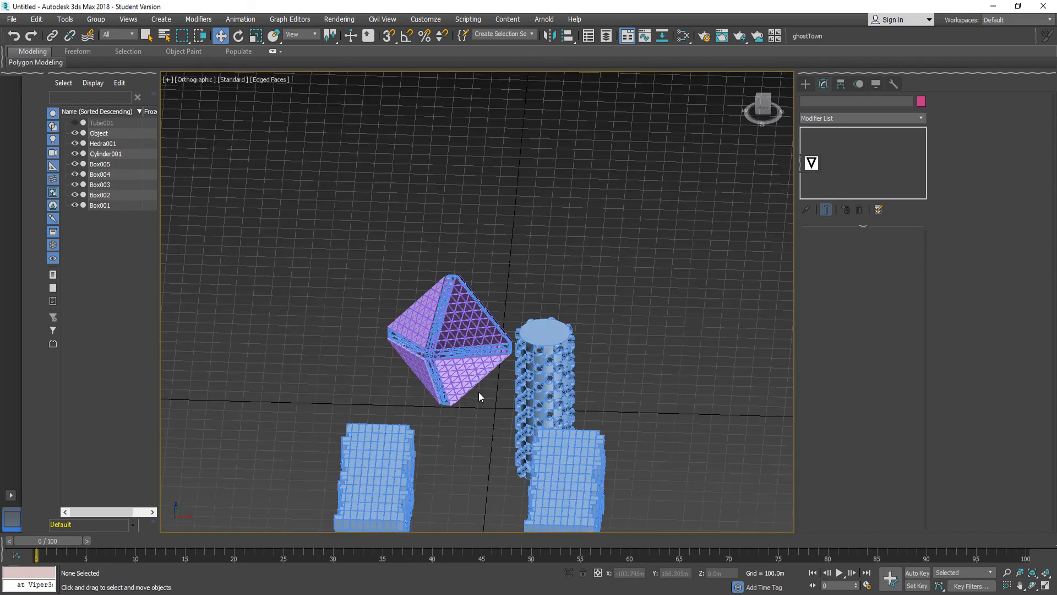
{"action": "middle_click_drag", "start_coordinate": [478, 391], "coordinate": [501, 224]}
{"action": "scroll", "coordinate": [481, 404], "scroll_direction": "up", "scroll_amount": 3}
{"action": "scroll", "coordinate": [481, 404], "scroll_direction": "up", "scroll_amount": 4}
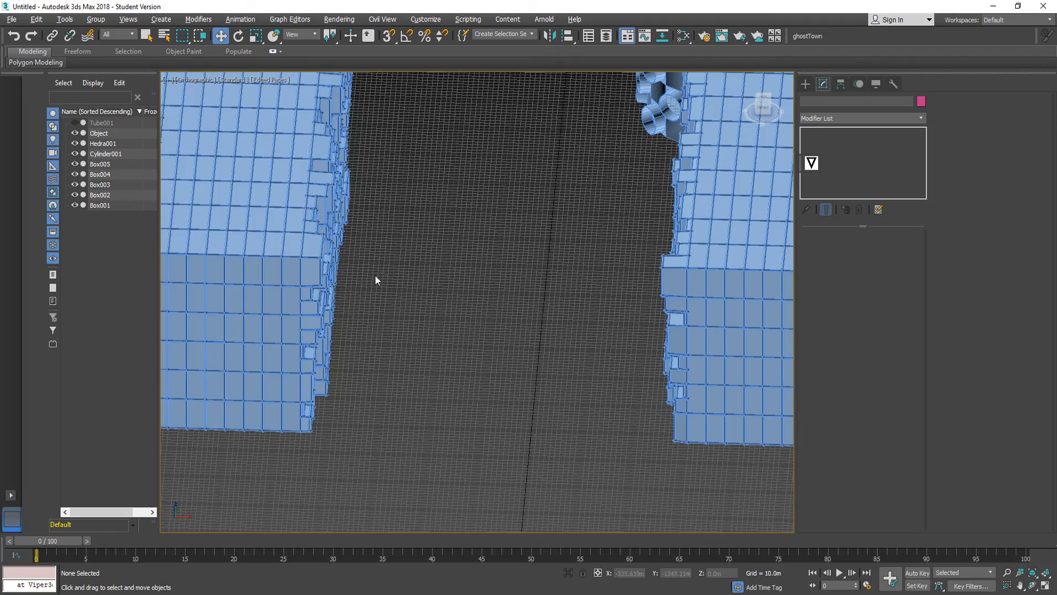
Inspect Box001 and the lattice clone Box005, comparing the greebled walls and lattice struts up close.
{"action": "left_click", "coordinate": [312, 257]}
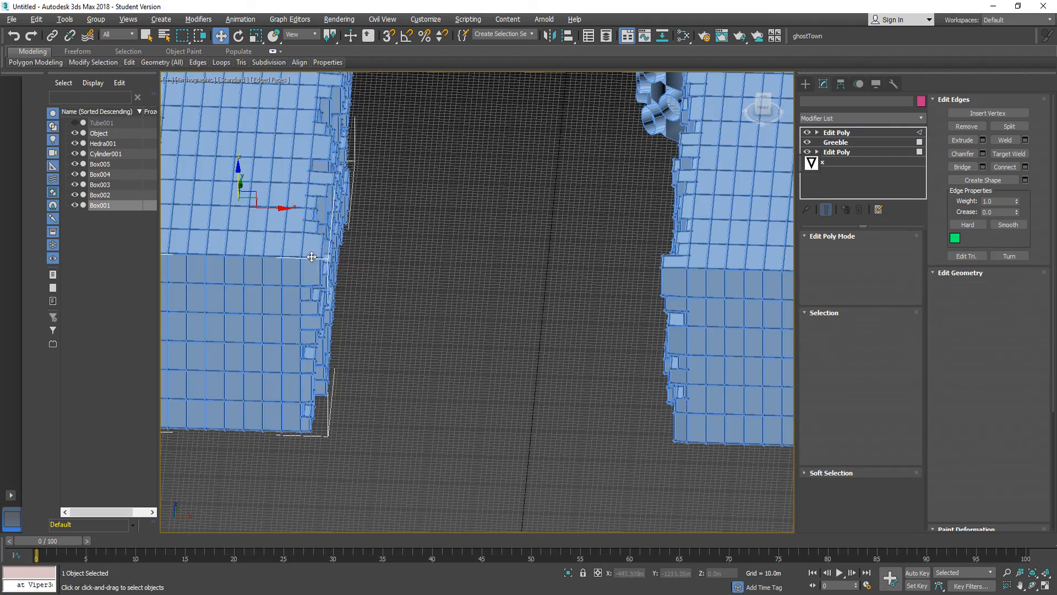
{"action": "middle_click_drag", "start_coordinate": [456, 375], "coordinate": [410, 338], "text": "alt"}
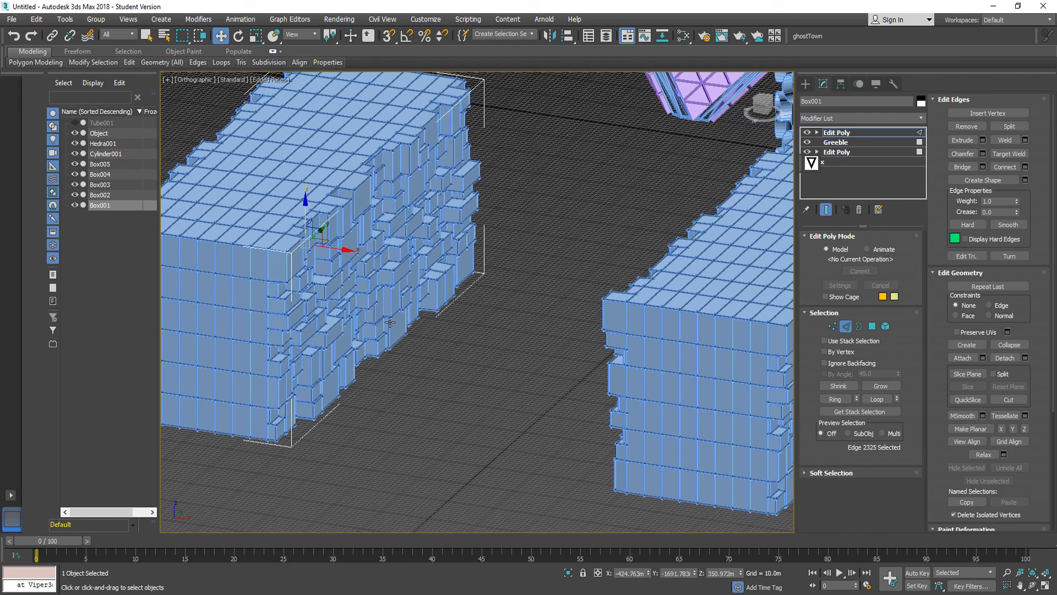
{"action": "left_click", "coordinate": [389, 322]}
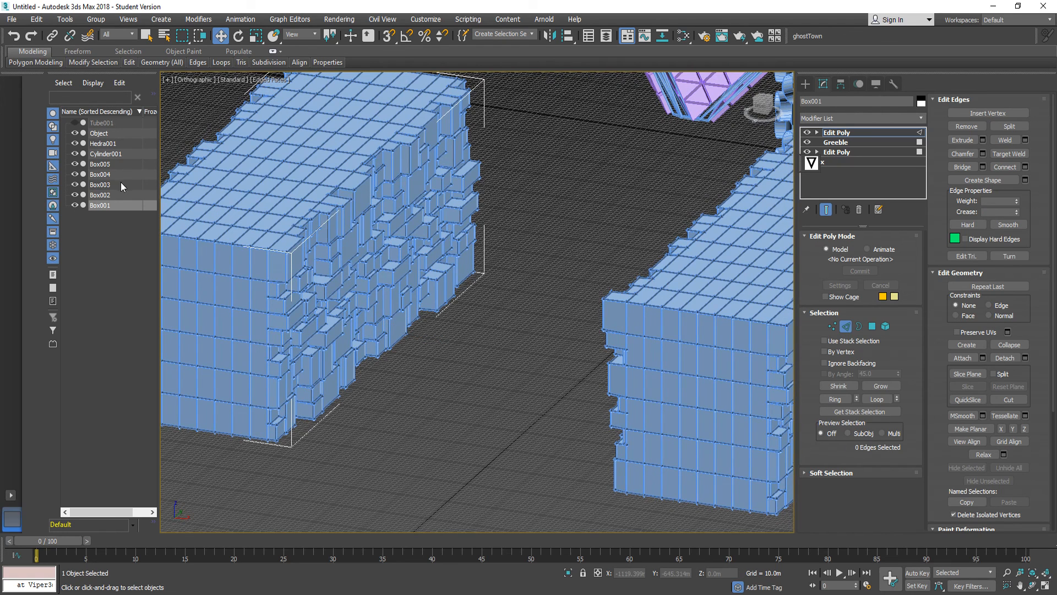
{"action": "left_click", "coordinate": [121, 165]}
{"action": "scroll", "coordinate": [567, 301], "scroll_direction": "up", "scroll_amount": 3}
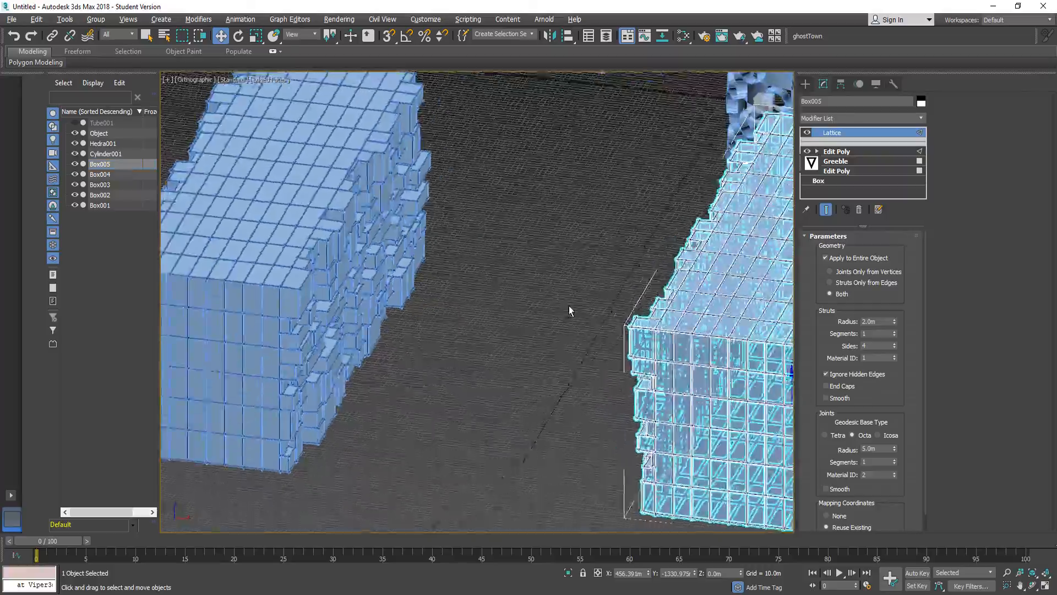
{"action": "middle_click_drag", "start_coordinate": [569, 306], "coordinate": [602, 301], "text": "alt"}
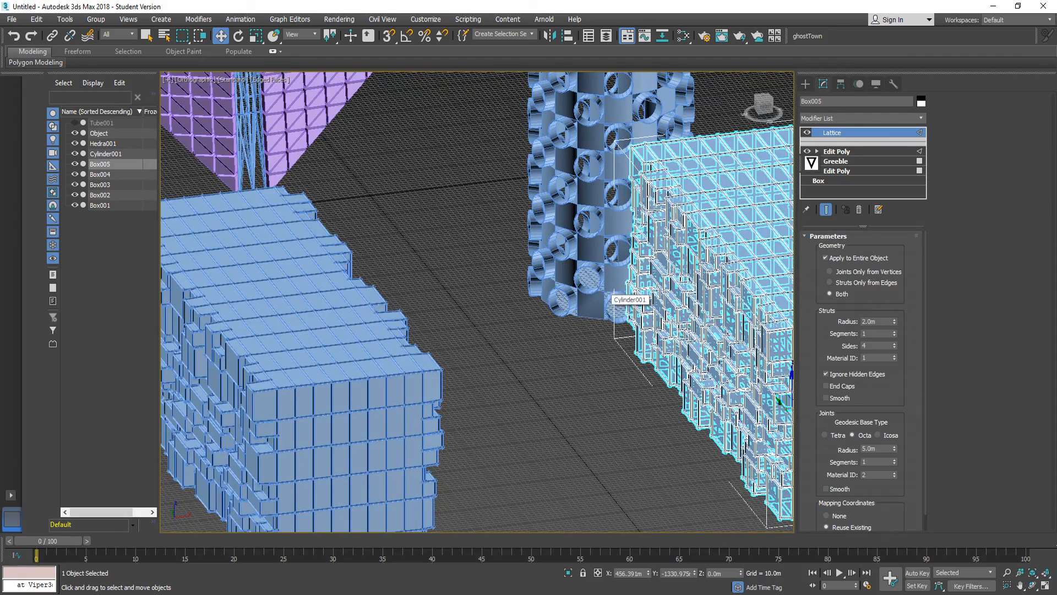
{"action": "middle_click_drag", "start_coordinate": [554, 483], "coordinate": [413, 246], "text": "alt"}
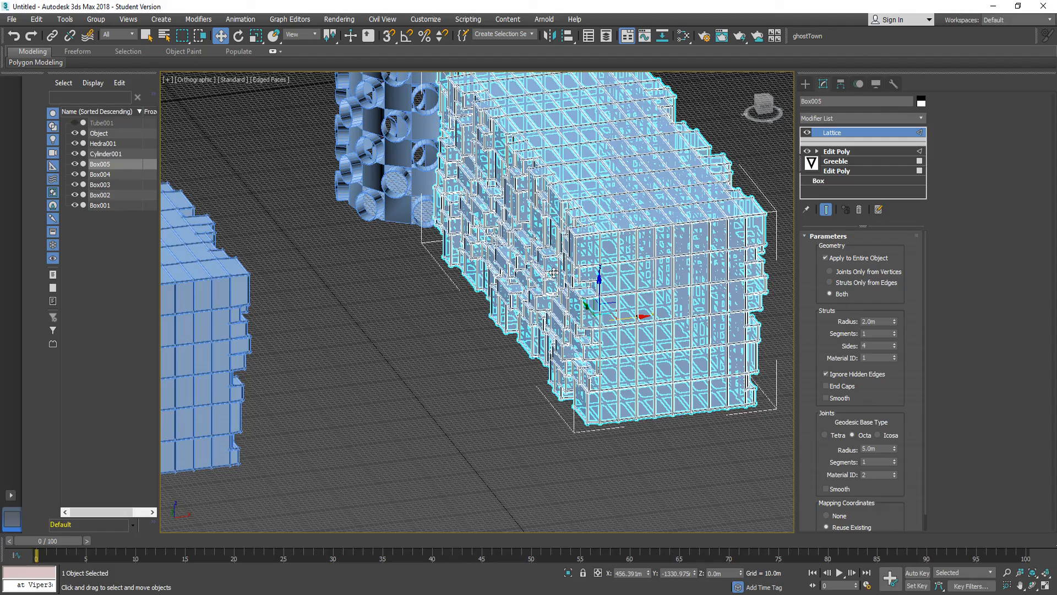
{"action": "middle_click_drag", "start_coordinate": [493, 326], "coordinate": [426, 330], "text": "alt"}
{"action": "middle_click_drag", "start_coordinate": [430, 276], "coordinate": [559, 351]}
{"action": "middle_click_drag", "start_coordinate": [559, 351], "coordinate": [451, 344], "text": "alt"}
{"action": "middle_click_drag", "start_coordinate": [387, 227], "coordinate": [405, 350]}
{"action": "scroll", "coordinate": [401, 365], "scroll_direction": "up", "scroll_amount": 4}
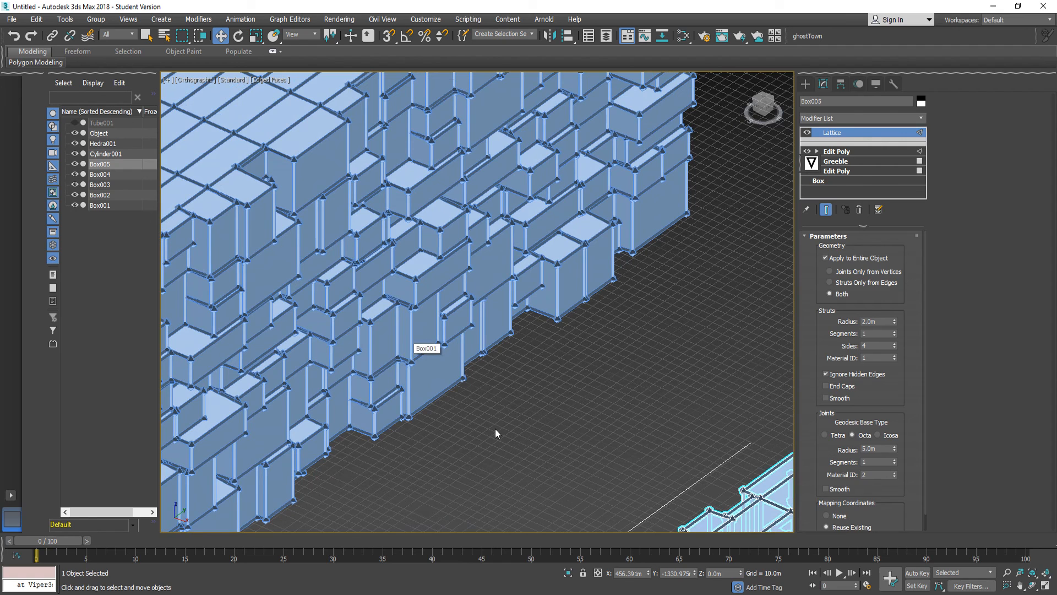
Select the lattice clone Box004 and hide all unselected objects.
{"action": "left_click", "coordinate": [448, 381]}
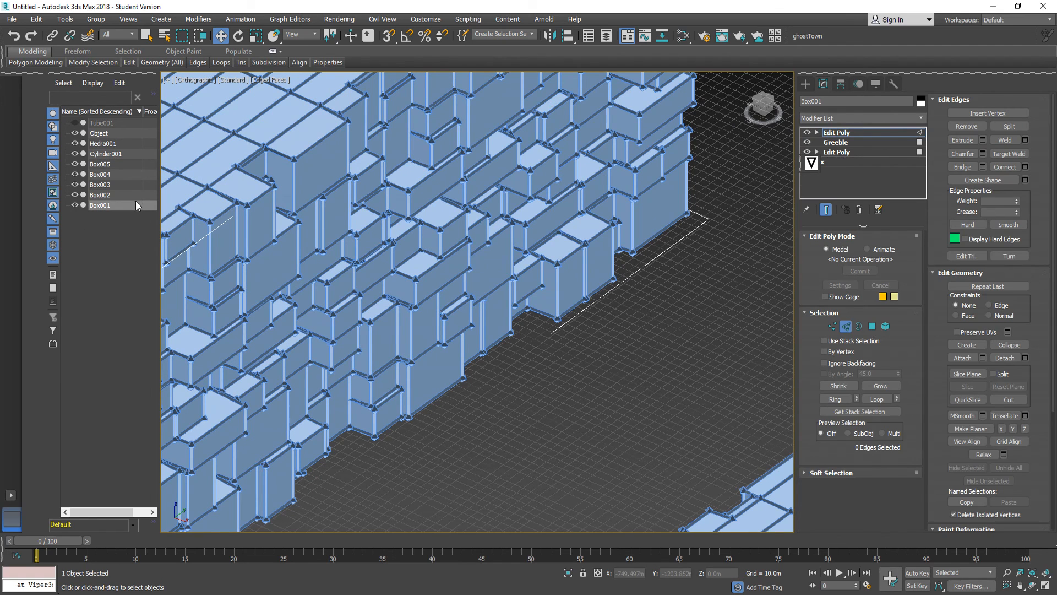
{"action": "left_click", "coordinate": [110, 174]}
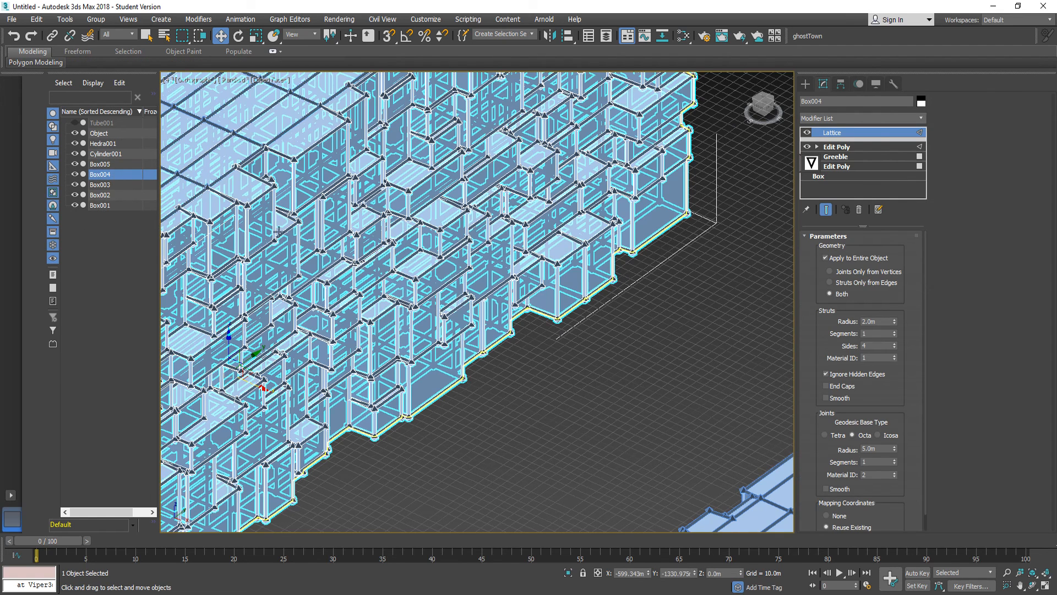
{"action": "right_click", "coordinate": [389, 242]}
{"action": "left_click", "coordinate": [433, 206]}
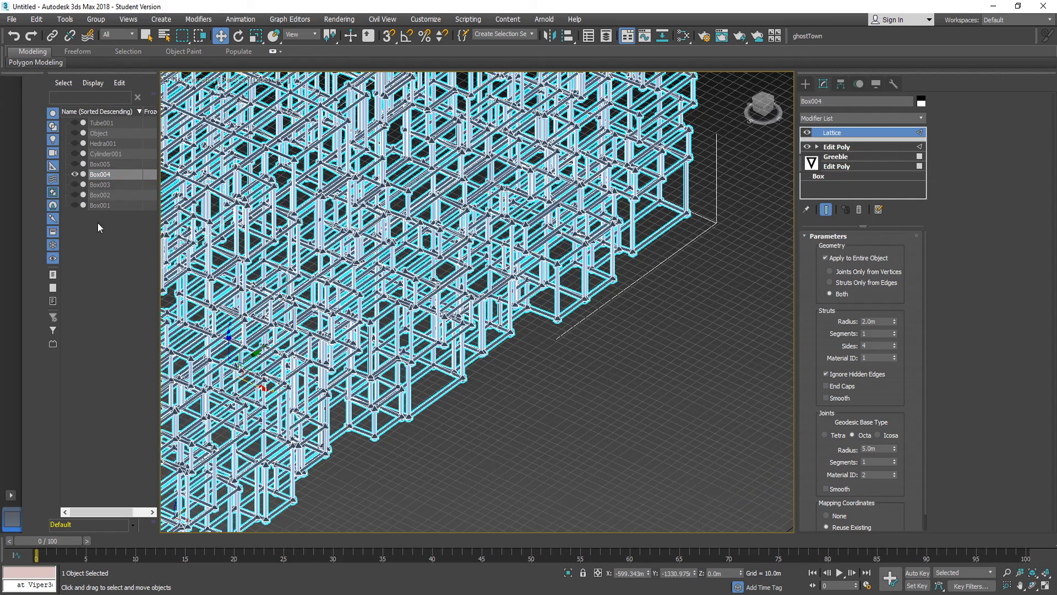
Hide Box004 and make Box002 the only visible object in the scene.
{"action": "left_click", "coordinate": [72, 177]}
{"action": "left_click", "coordinate": [73, 178]}
{"action": "left_click", "coordinate": [73, 178]}
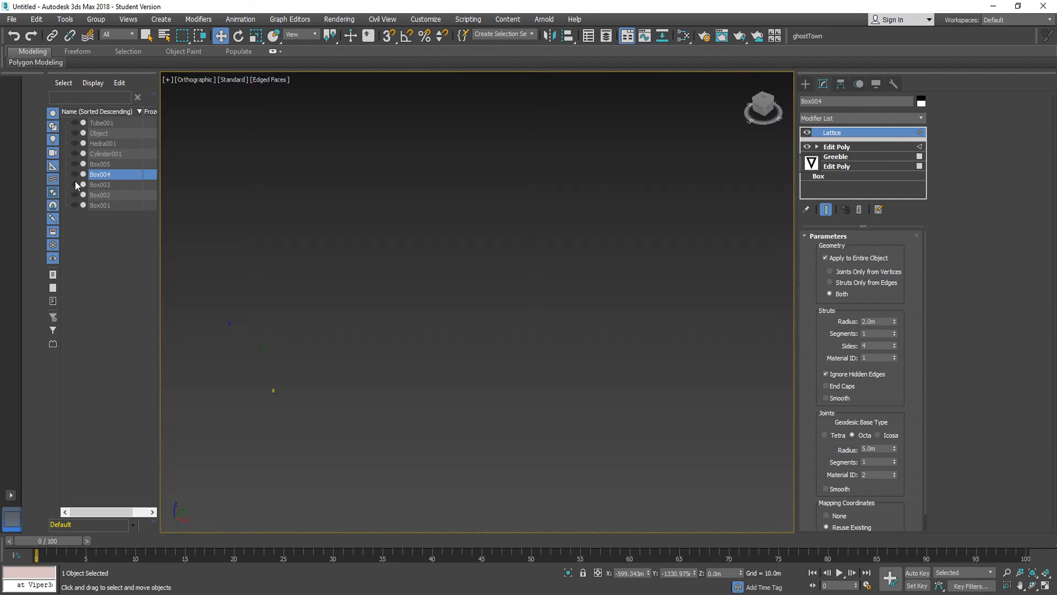
{"action": "left_click", "coordinate": [75, 182]}
{"action": "left_click", "coordinate": [74, 184]}
{"action": "left_click", "coordinate": [75, 195]}
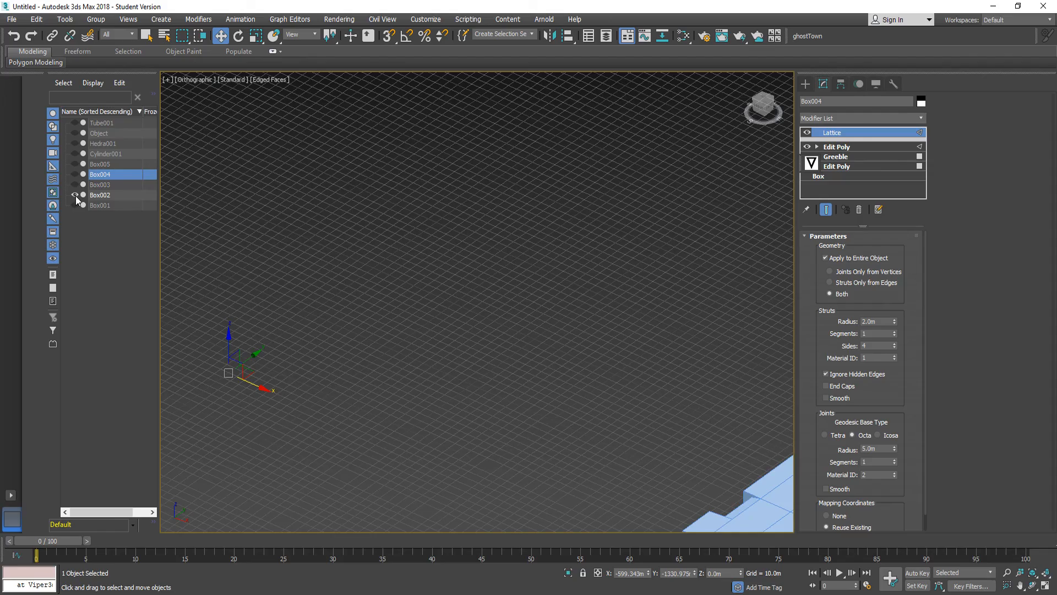
Select the greebled Box002 and clone it in place as a Reference.
{"action": "scroll", "coordinate": [573, 273], "scroll_direction": "down", "scroll_amount": 5}
{"action": "middle_click_drag", "start_coordinate": [573, 270], "coordinate": [669, 275], "text": "alt"}
{"action": "middle_click_drag", "start_coordinate": [669, 276], "coordinate": [648, 405]}
{"action": "scroll", "coordinate": [580, 229], "scroll_direction": "up", "scroll_amount": 5}
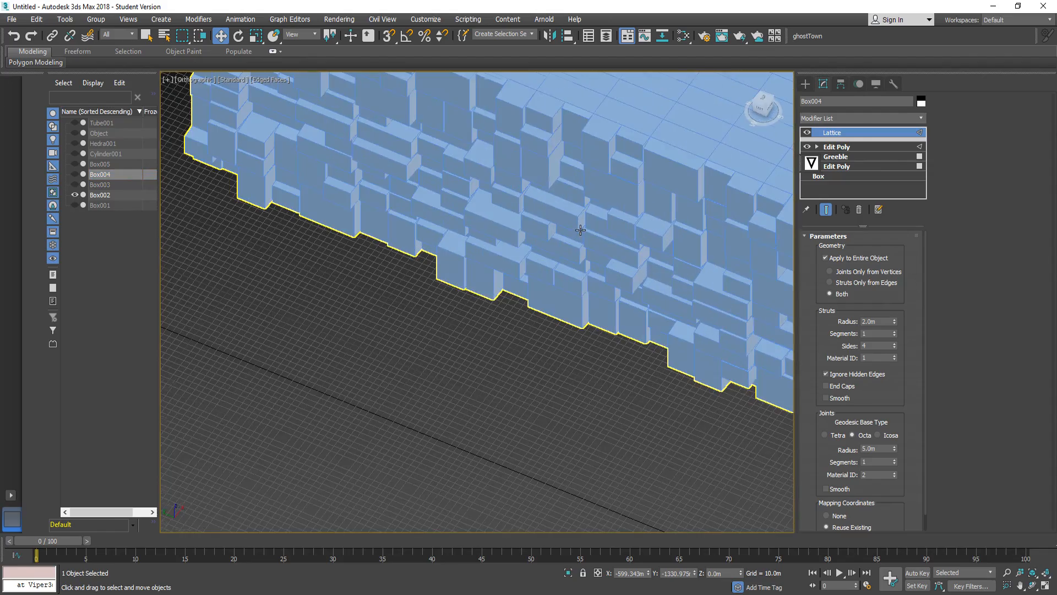
{"action": "left_click", "coordinate": [575, 252]}
{"action": "middle_click_drag", "start_coordinate": [573, 388], "coordinate": [545, 357], "text": "alt"}
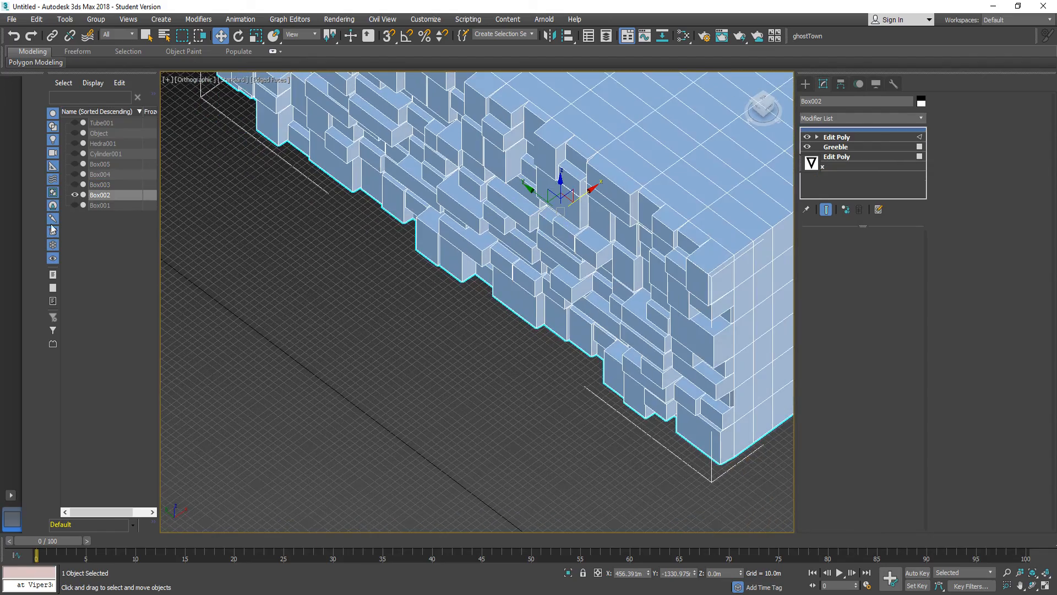
{"action": "right_click", "coordinate": [542, 192]}
{"action": "left_click", "coordinate": [566, 255]}
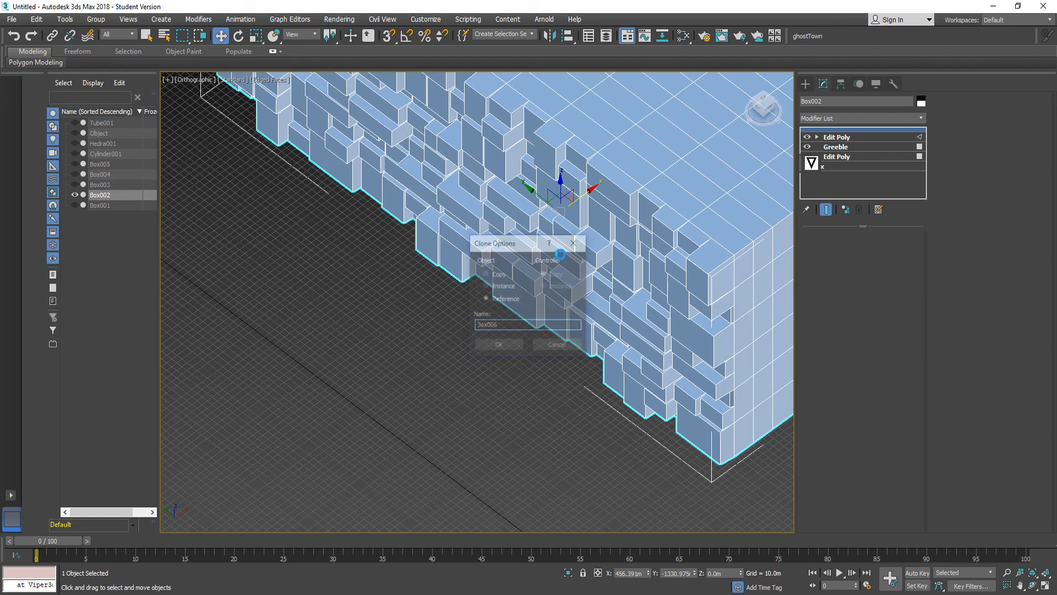
{"action": "left_click", "coordinate": [497, 345]}
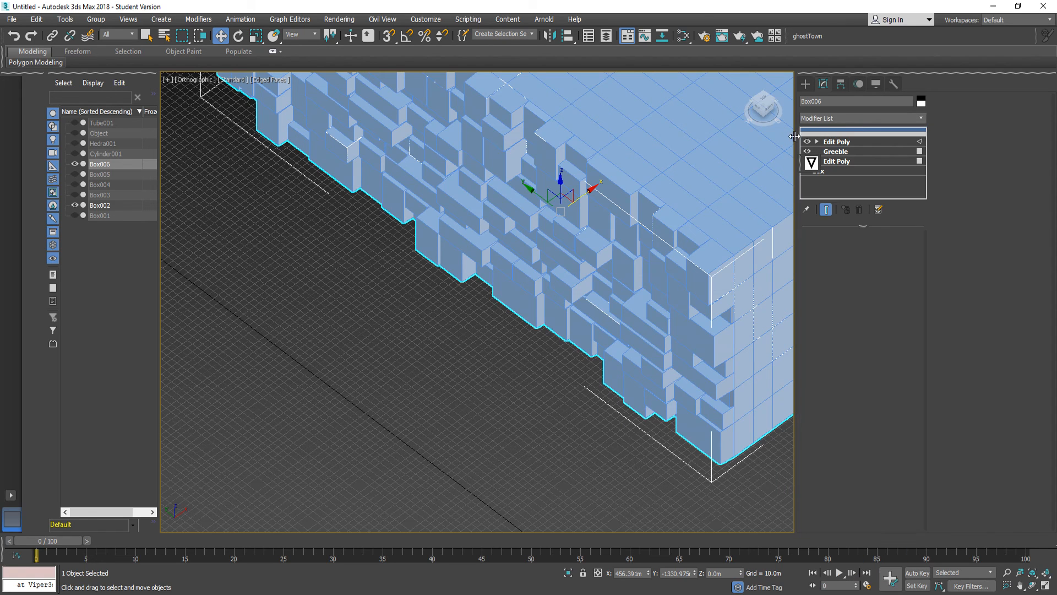
Add an Edit Poly modifier on top of the reference clone Box006.
{"action": "left_click", "coordinate": [837, 119]}
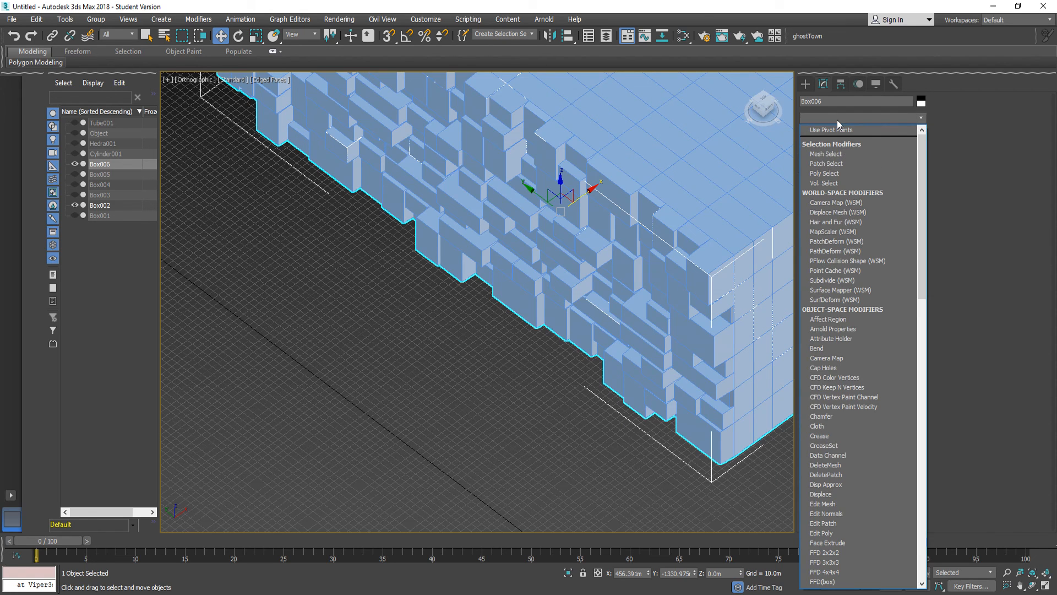
{"action": "scroll", "coordinate": [844, 308], "scroll_direction": "down", "scroll_amount": 5}
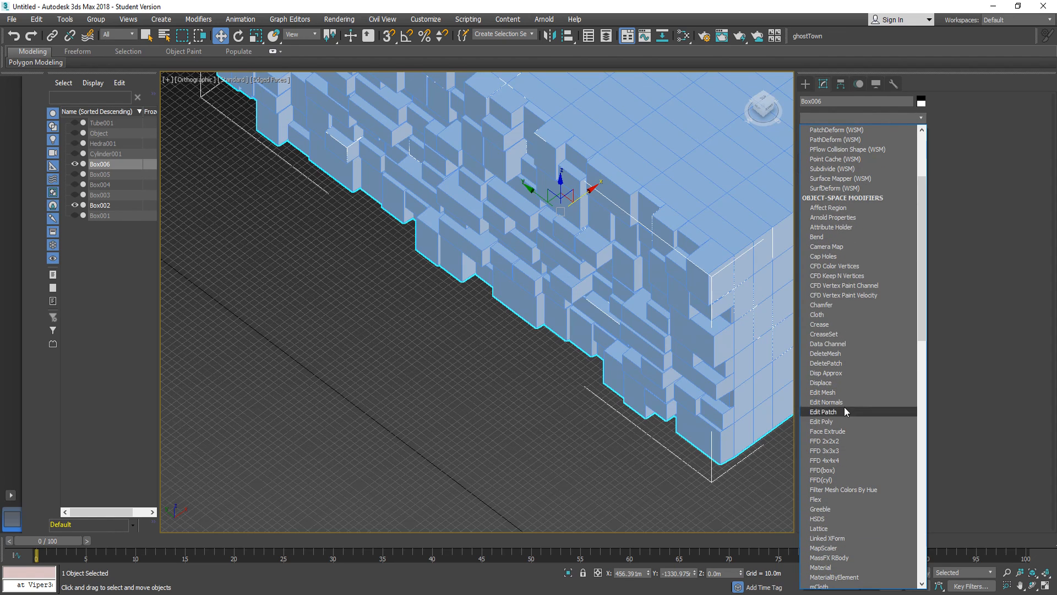
{"action": "left_click", "coordinate": [842, 411]}
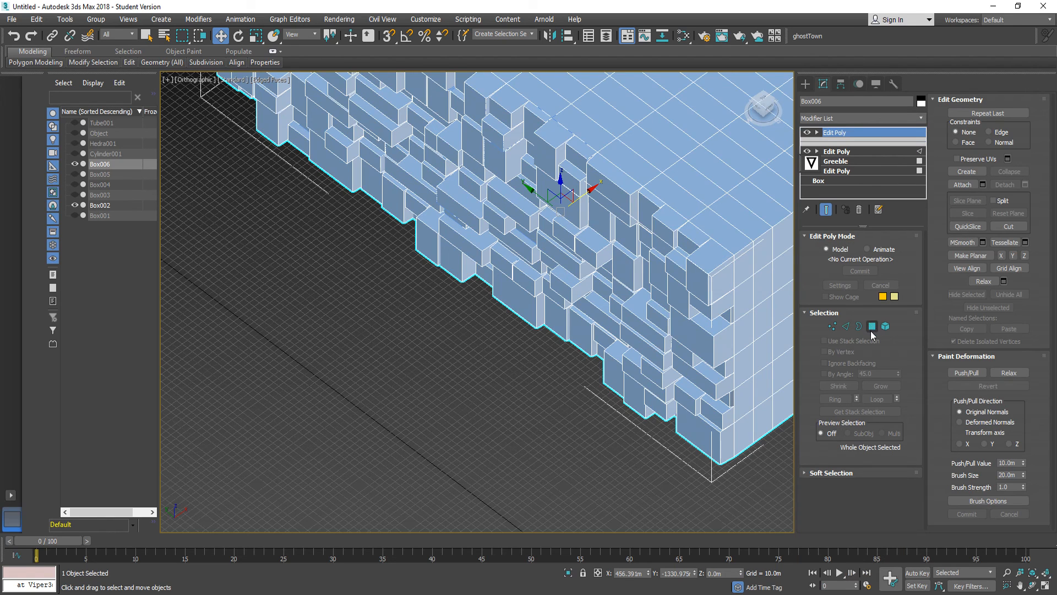
Select nine scattered polygons on the greebled side wall of Box006 at polygon level.
{"action": "left_click", "coordinate": [872, 328]}
{"action": "left_click", "coordinate": [512, 292]}
{"action": "middle_click_drag", "start_coordinate": [501, 290], "coordinate": [251, 187], "text": "alt"}
{"action": "left_click", "coordinate": [312, 202], "text": "ctrl"}
{"action": "left_click", "coordinate": [309, 105], "text": "ctrl"}
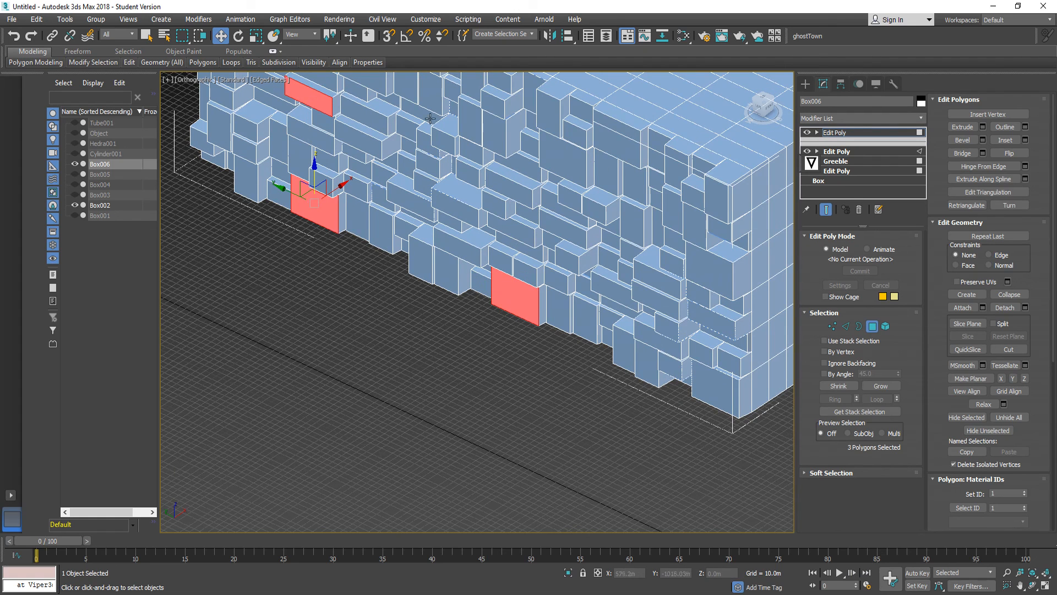
{"action": "left_click", "coordinate": [582, 166], "text": "ctrl"}
{"action": "left_click", "coordinate": [668, 223], "text": "ctrl"}
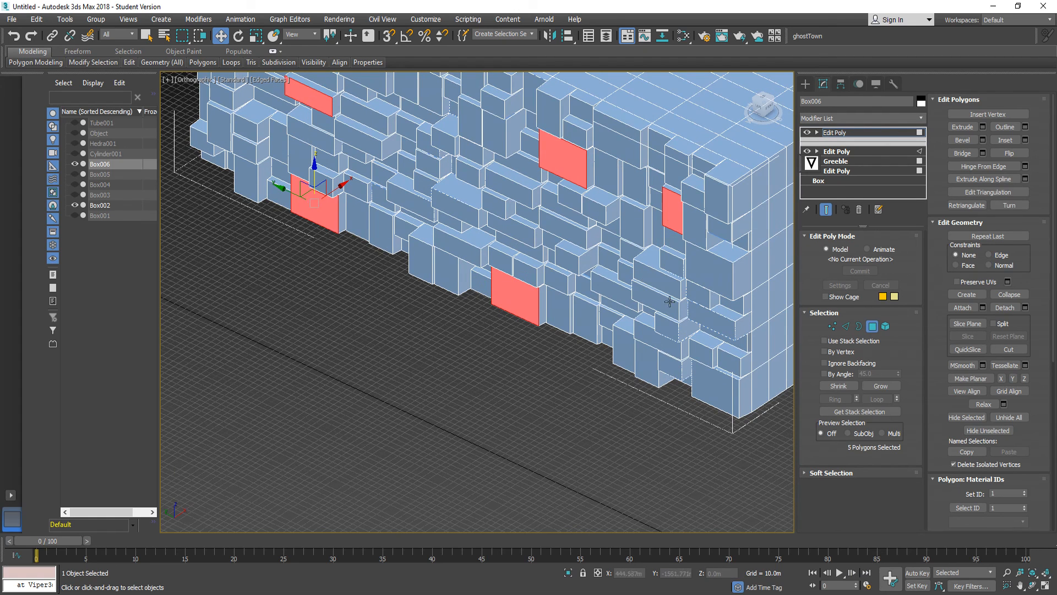
{"action": "left_click", "coordinate": [669, 284], "text": "ctrl"}
{"action": "left_click", "coordinate": [239, 177], "text": "ctrl"}
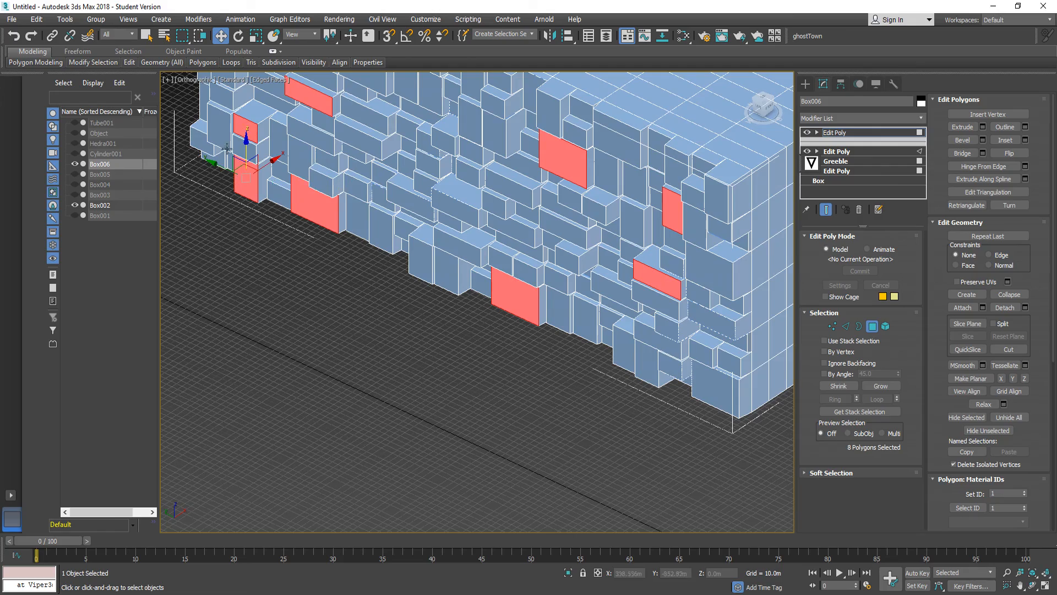
{"action": "left_click", "coordinate": [215, 121], "text": "ctrl"}
Move the selected wall polygons of Box006 outward along X to stretch their blocks into long beams.
{"action": "scroll", "coordinate": [526, 322], "scroll_direction": "down", "scroll_amount": 4}
{"action": "middle_click_drag", "start_coordinate": [616, 300], "coordinate": [562, 305], "text": "alt"}
{"action": "scroll", "coordinate": [563, 304], "scroll_direction": "down", "scroll_amount": 2}
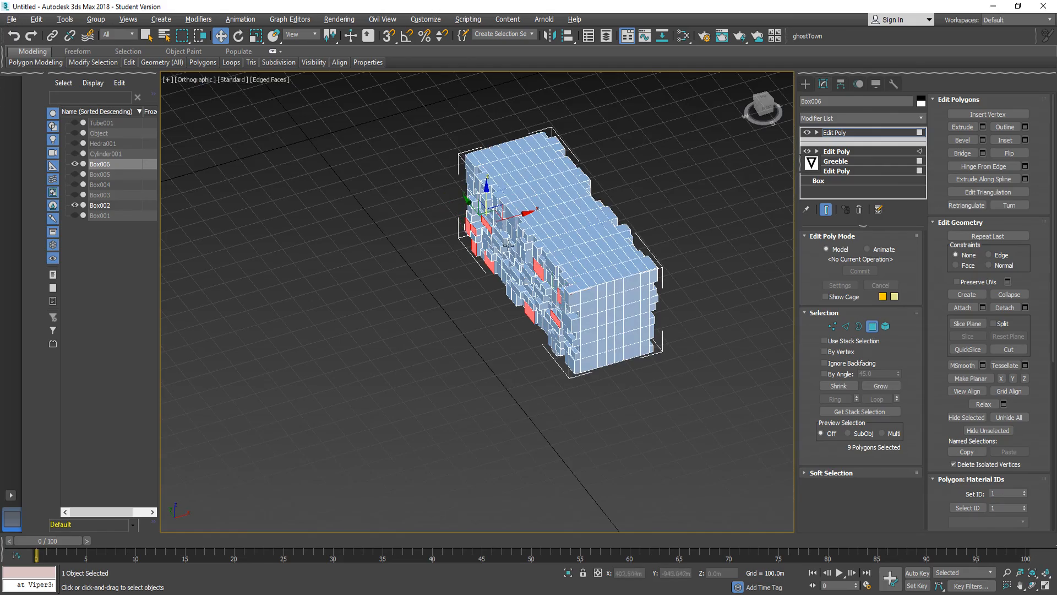
{"action": "left_click_drag", "start_coordinate": [526, 216], "coordinate": [473, 318]}
{"action": "middle_click_drag", "start_coordinate": [472, 317], "coordinate": [431, 306], "text": "alt"}
Unhide Box001 while keeping Box005 hidden.
{"action": "left_click", "coordinate": [73, 175]}
{"action": "left_click", "coordinate": [73, 175]}
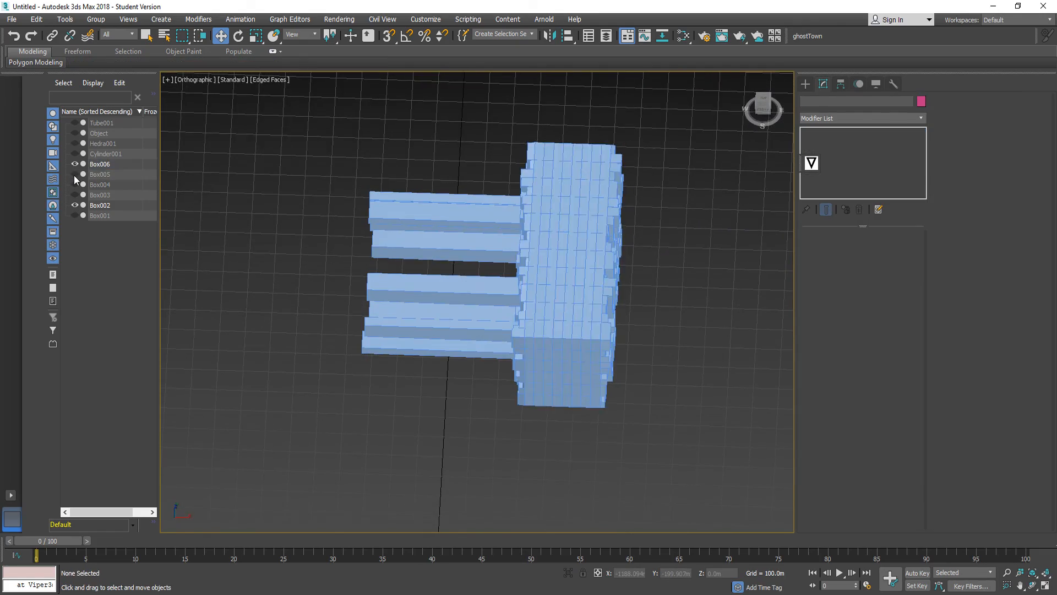
{"action": "left_click", "coordinate": [74, 214]}
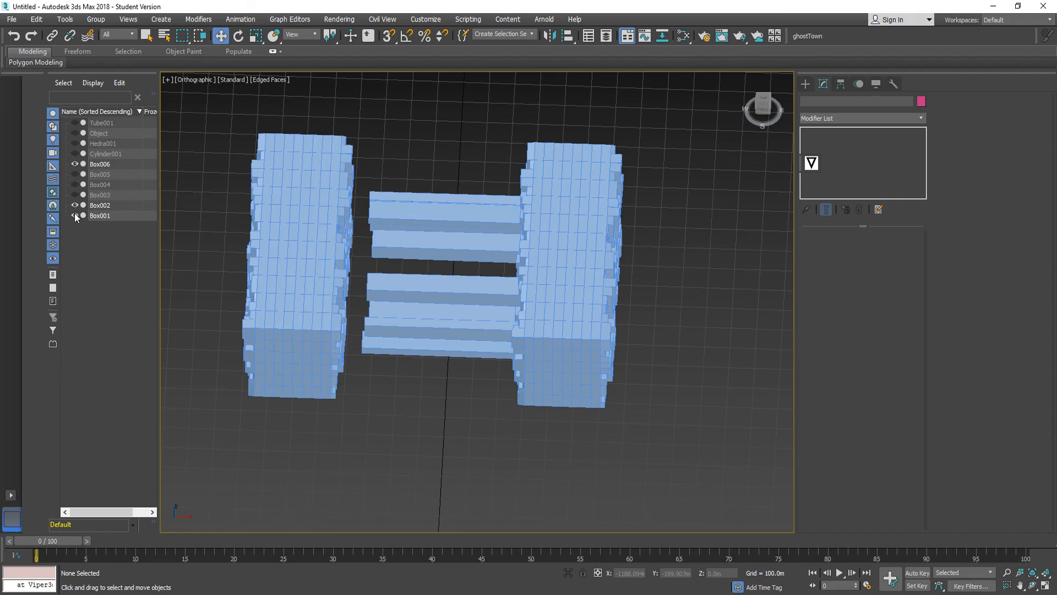
Select only the end faces of the Box006 beams and move them along X until they reach into Box001.
{"action": "left_click", "coordinate": [431, 213]}
{"action": "scroll", "coordinate": [432, 213], "scroll_direction": "up", "scroll_amount": 2}
{"action": "mouse_move", "coordinate": [425, 208]}
{"action": "middle_mouse_down", "text": "alt"}
{"action": "mouse_move", "coordinate": [443, 196]}
{"action": "mouse_move", "coordinate": [439, 207]}
{"action": "middle_mouse_up", "text": "alt"}
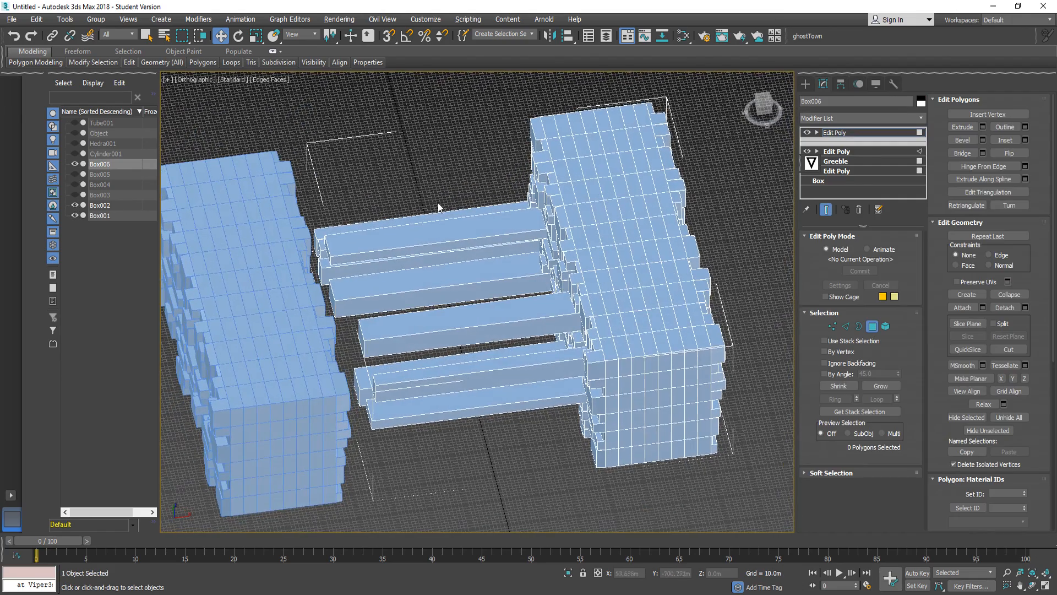
{"action": "left_click", "coordinate": [834, 132]}
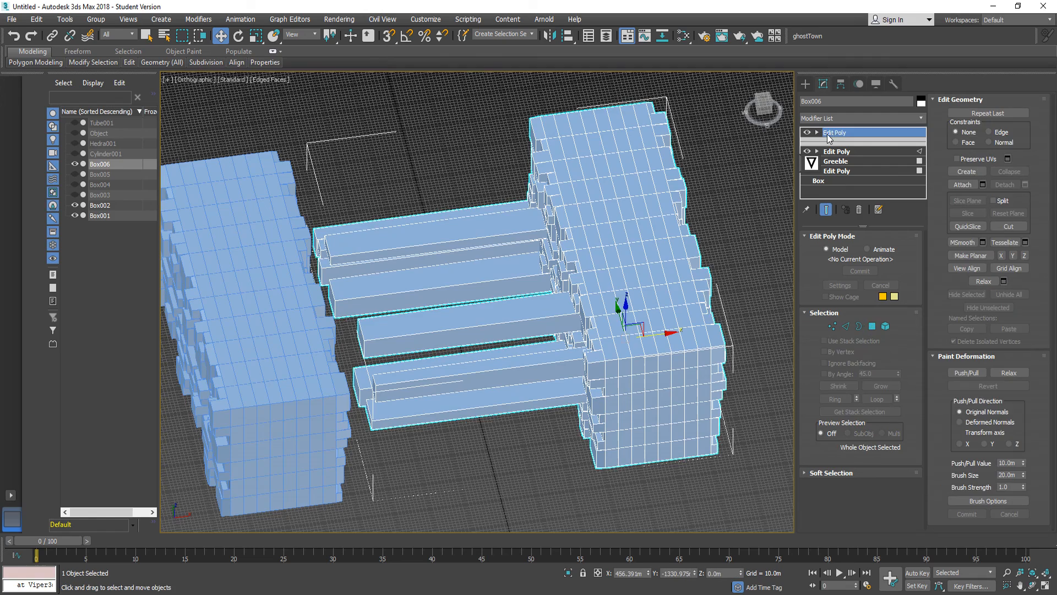
{"action": "left_click", "coordinate": [872, 327]}
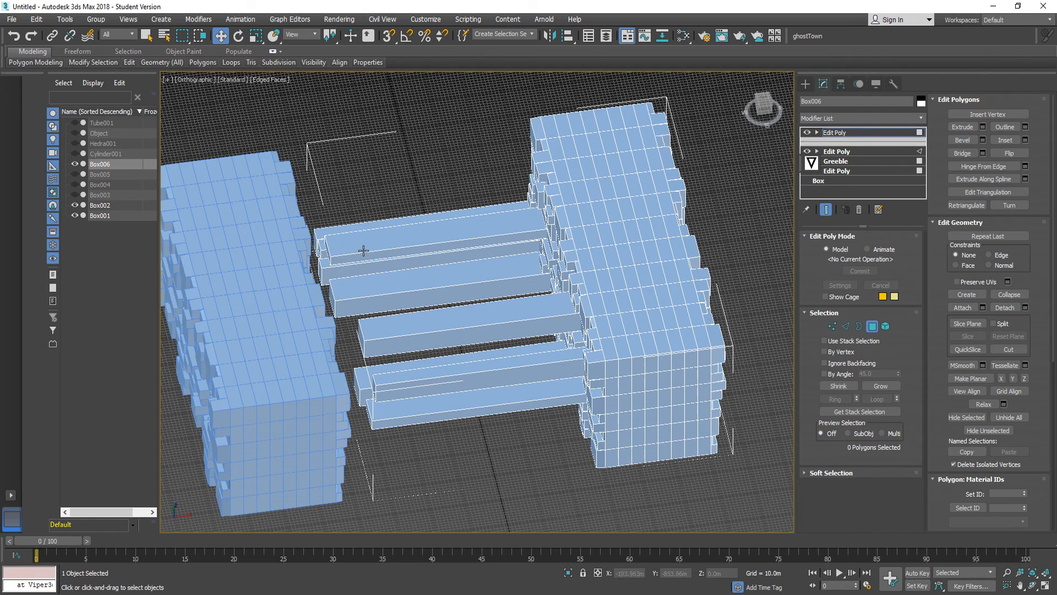
{"action": "middle_click_drag", "start_coordinate": [363, 250], "coordinate": [355, 252], "text": "alt"}
{"action": "left_click_drag", "start_coordinate": [325, 191], "coordinate": [378, 458]}
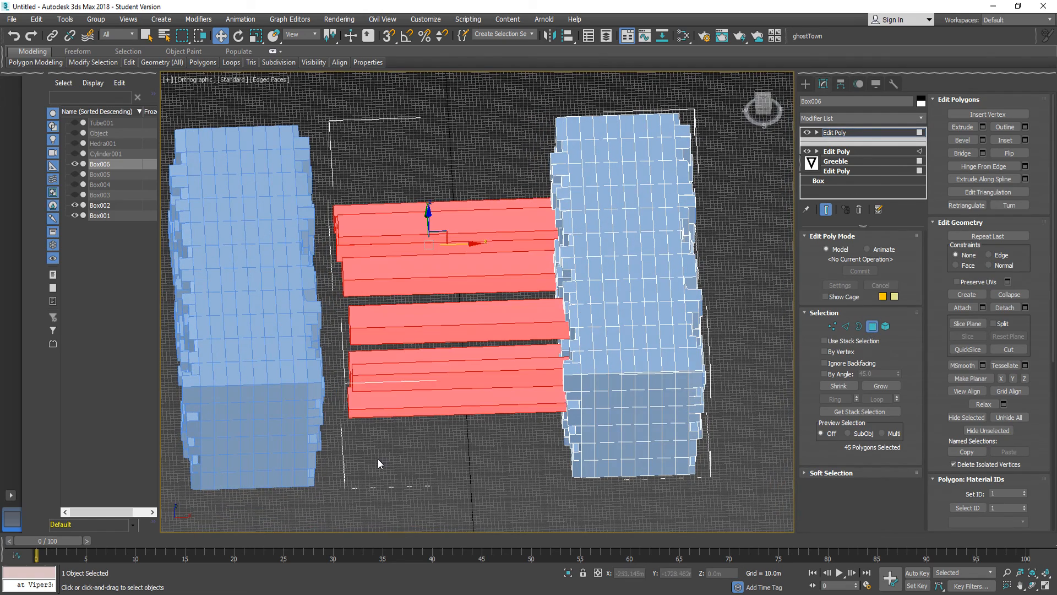
{"action": "left_click_drag", "start_coordinate": [440, 433], "coordinate": [434, 466], "text": "alt"}
{"action": "middle_click_drag", "start_coordinate": [403, 370], "coordinate": [400, 315], "text": "alt"}
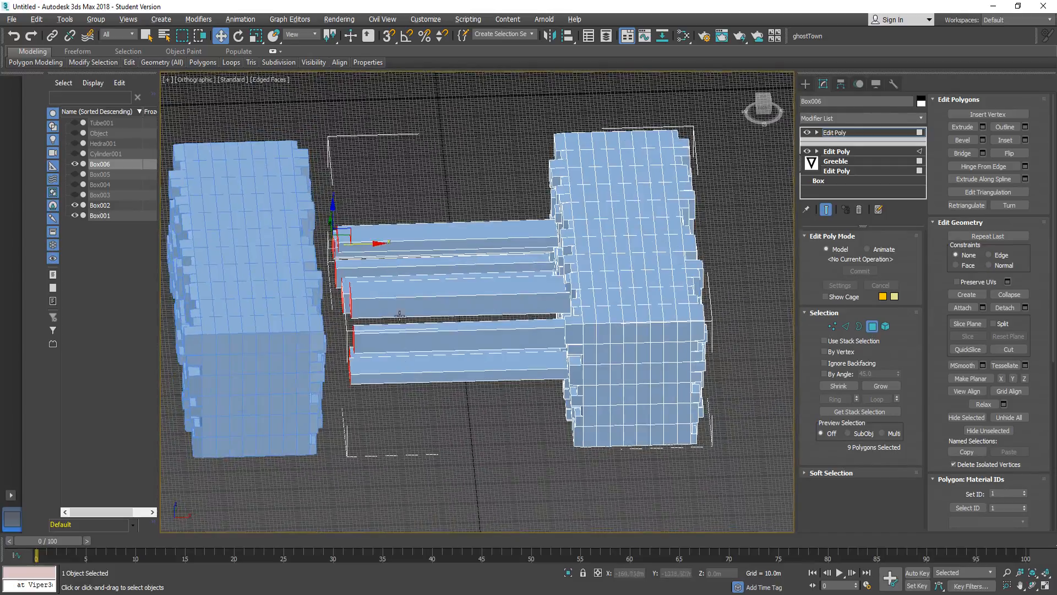
{"action": "middle_click_drag", "start_coordinate": [373, 246], "coordinate": [411, 383], "text": "alt"}
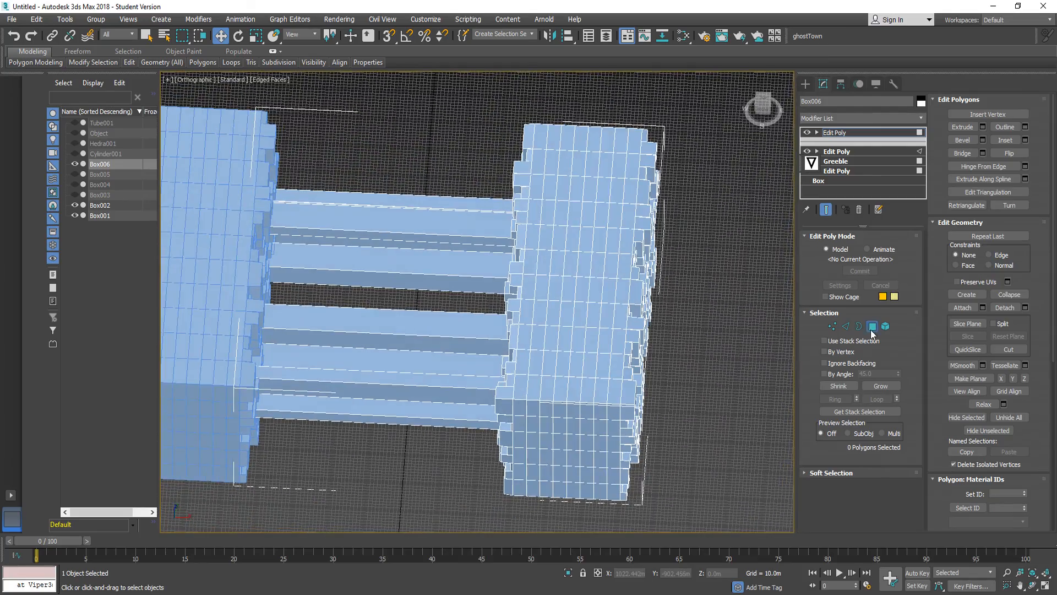
Select the lengthwise edges of the Box006 beams and connect them with cross edges at mid-span.
{"action": "left_click", "coordinate": [846, 327]}
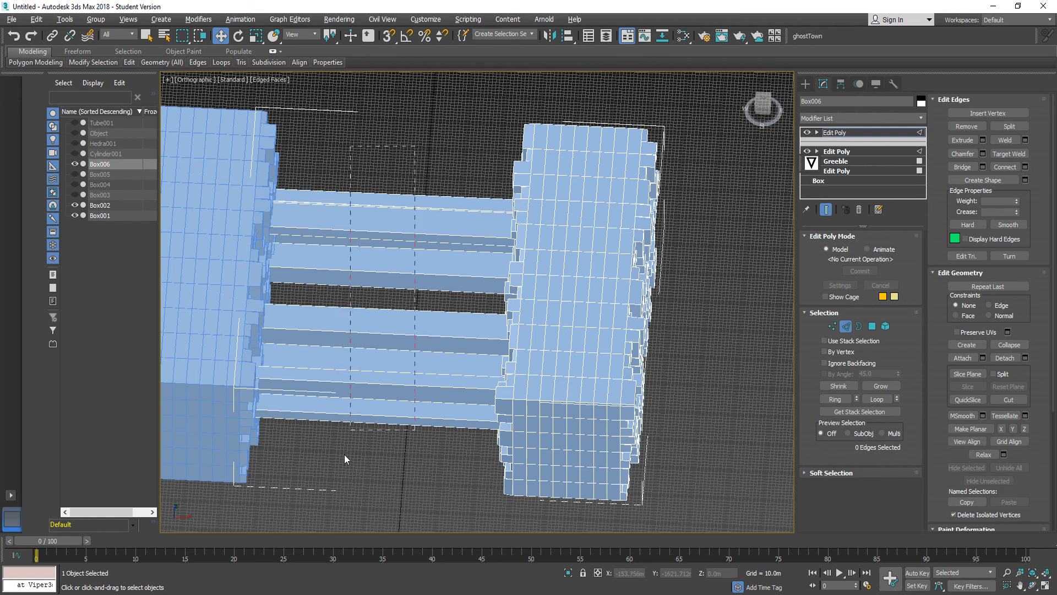
{"action": "left_click_drag", "start_coordinate": [345, 454], "coordinate": [352, 499]}
{"action": "middle_click_drag", "start_coordinate": [401, 395], "coordinate": [417, 354], "text": "alt"}
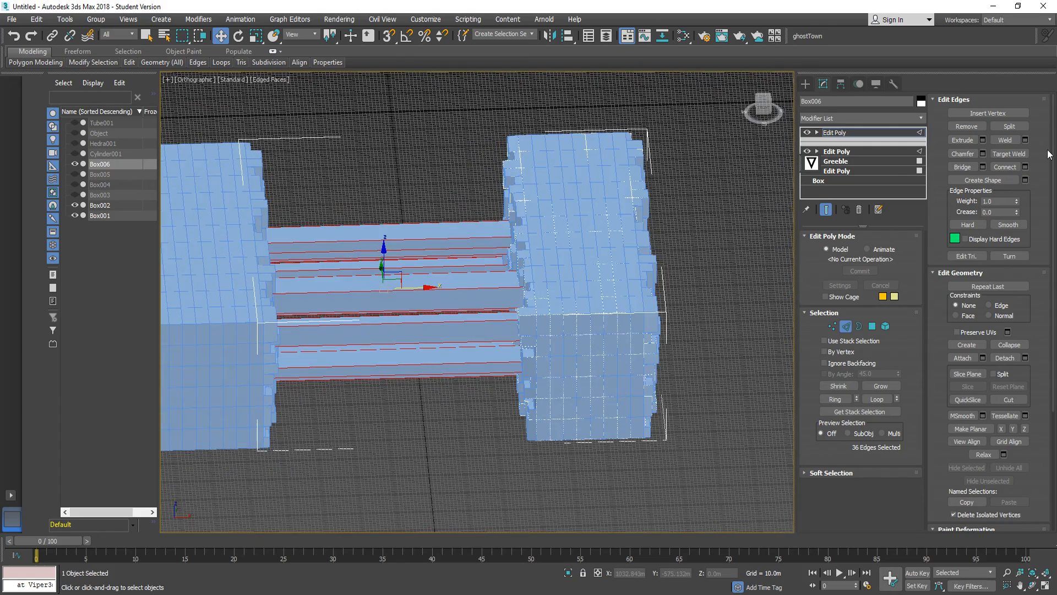
{"action": "left_click", "coordinate": [1012, 167]}
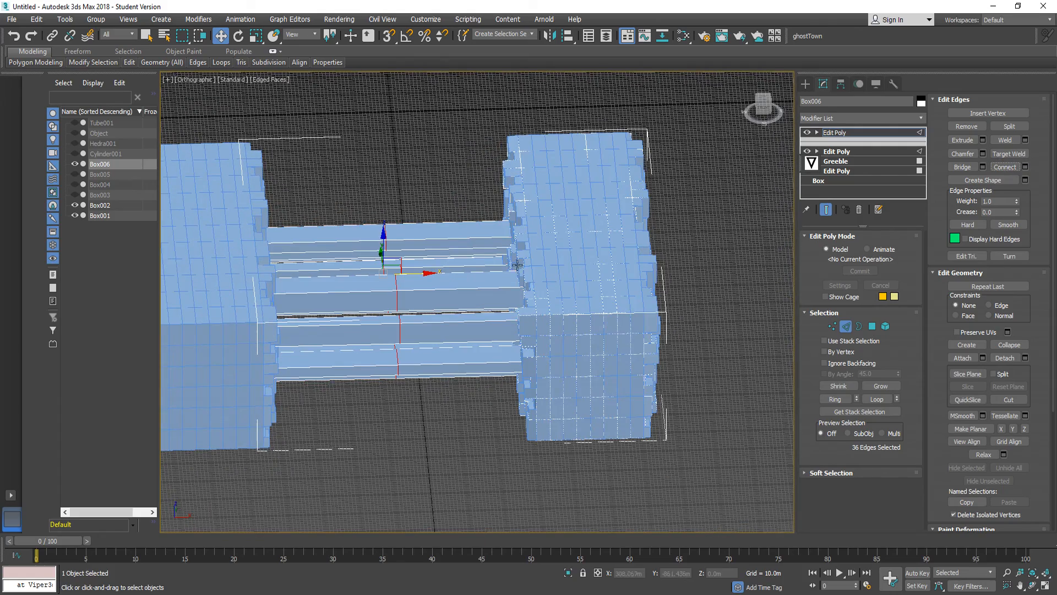
Connect the lengthwise edges in each half of the beams with a further cross edge loop.
{"action": "middle_click_drag", "start_coordinate": [517, 265], "coordinate": [437, 286], "text": "alt"}
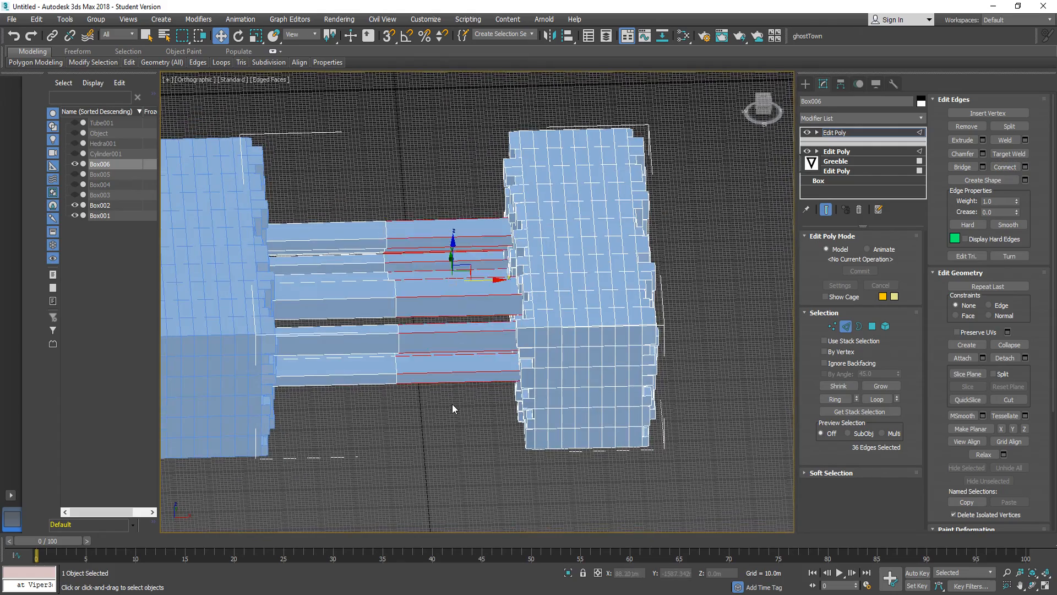
{"action": "left_click", "coordinate": [996, 169]}
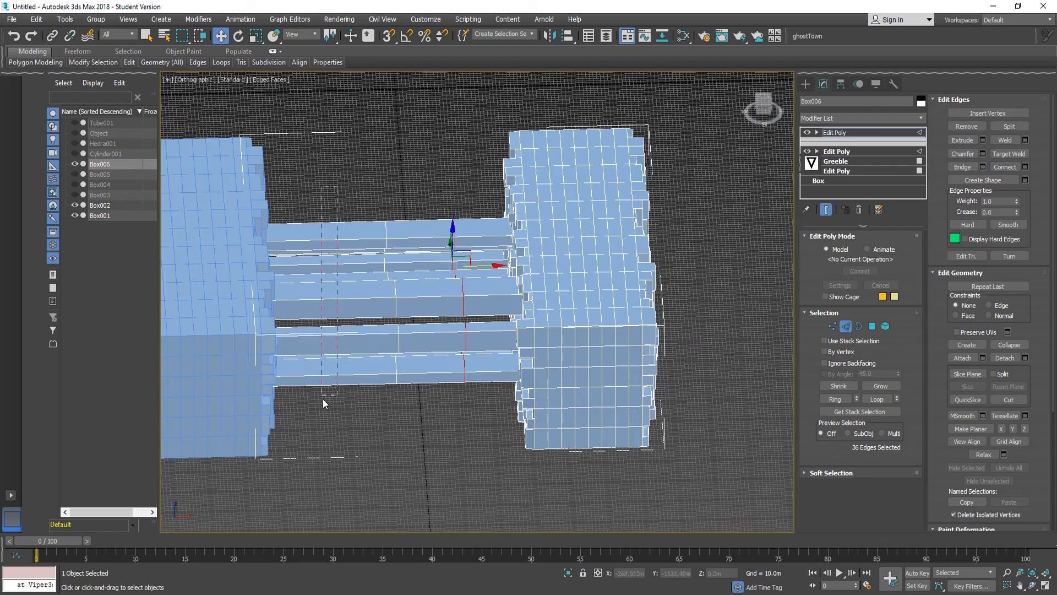
{"action": "left_click_drag", "start_coordinate": [323, 399], "coordinate": [322, 401]}
{"action": "left_click", "coordinate": [1002, 171]}
{"action": "left_click", "coordinate": [470, 465]}
Select all the beam edges and add a Lattice modifier to Box006.
{"action": "middle_click_drag", "start_coordinate": [458, 444], "coordinate": [387, 319], "text": "alt"}
{"action": "scroll", "coordinate": [387, 319], "scroll_direction": "up", "scroll_amount": 3}
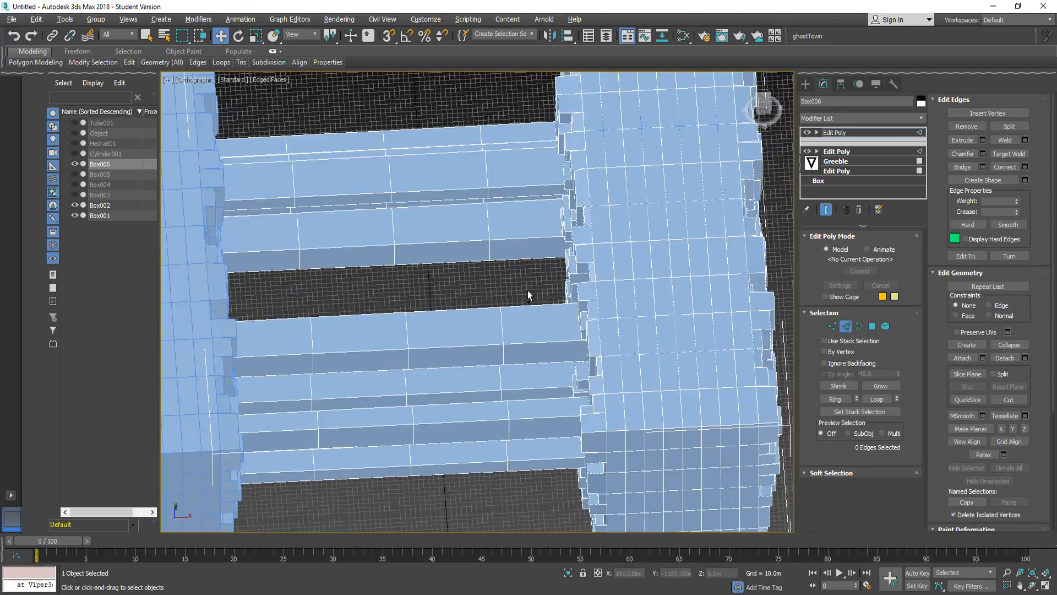
{"action": "mouse_move", "coordinate": [527, 290]}
{"action": "middle_mouse_down", "text": "alt"}
{"action": "mouse_move", "coordinate": [534, 276]}
{"action": "mouse_move", "coordinate": [522, 275]}
{"action": "middle_mouse_up", "text": "alt"}
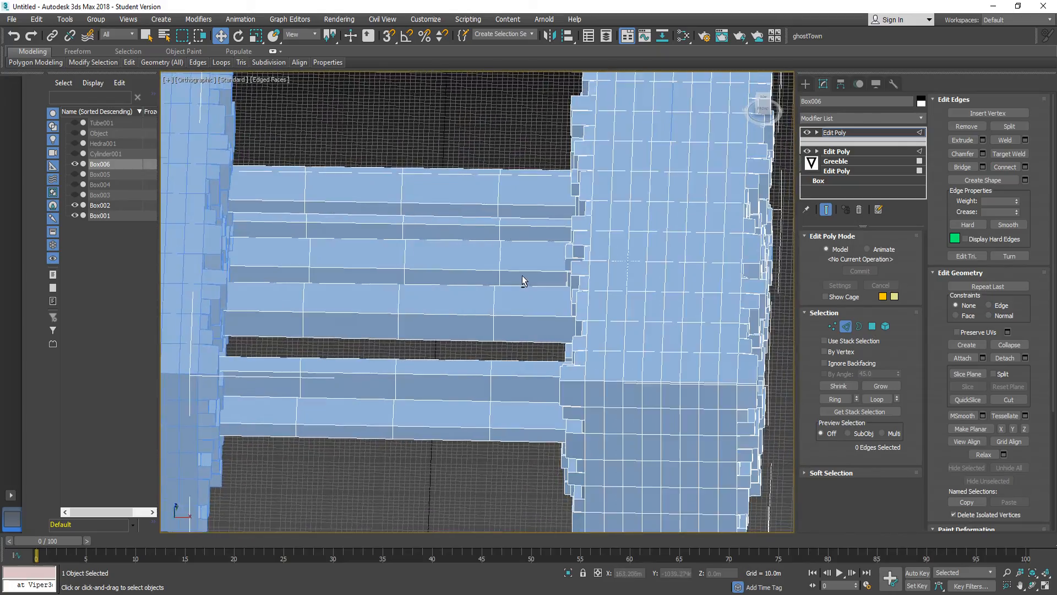
{"action": "left_click_drag", "start_coordinate": [525, 114], "coordinate": [422, 295]}
{"action": "left_click_drag", "start_coordinate": [287, 474], "coordinate": [288, 474]}
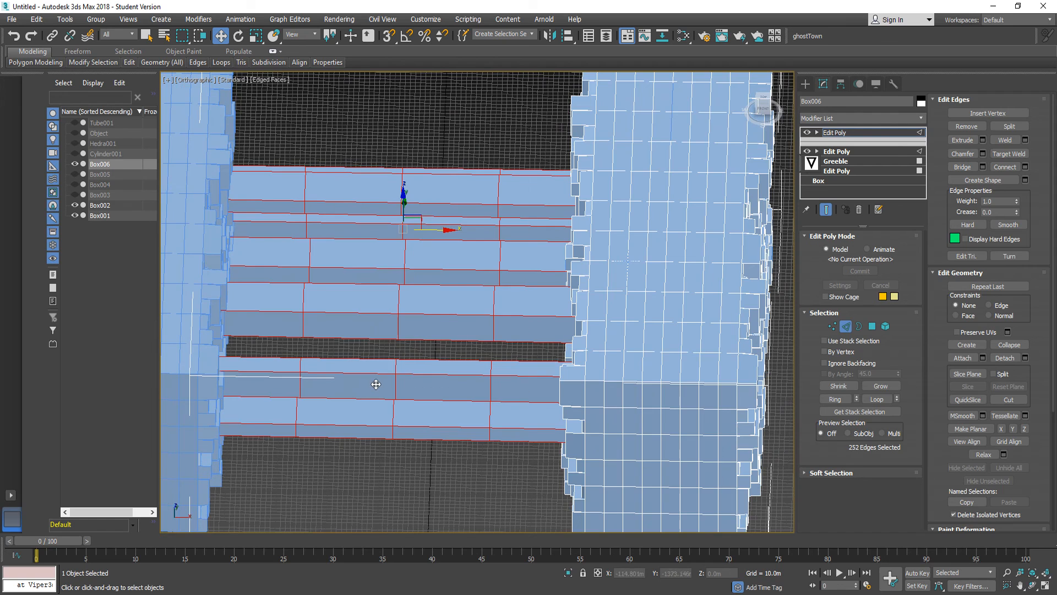
{"action": "left_click", "coordinate": [840, 119]}
{"action": "key", "text": "l"}
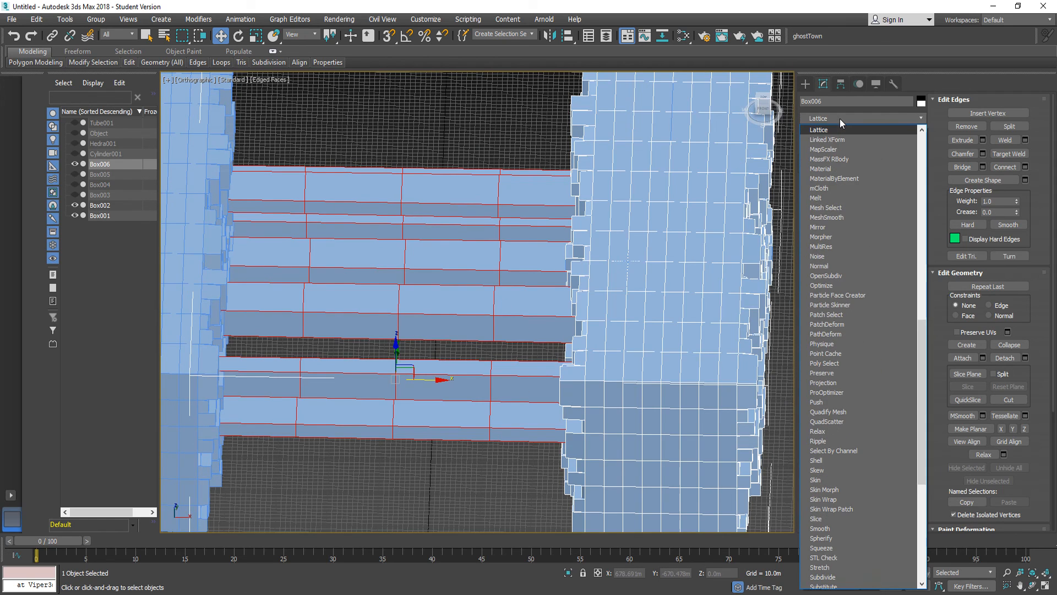
{"action": "key", "text": "Return"}
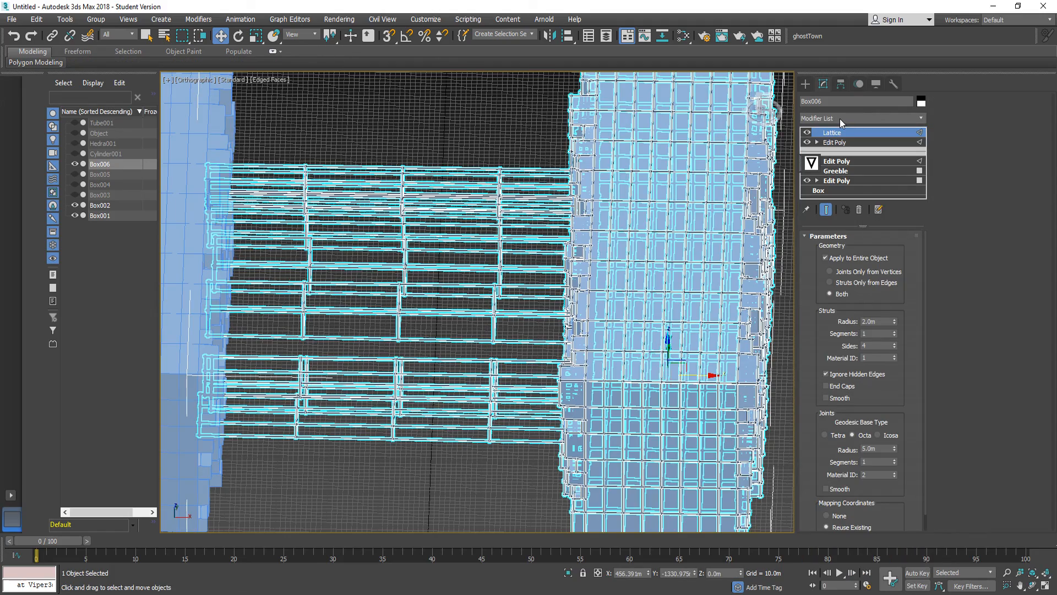
Deselect Box006 and switch the viewport from orthographic to Perspective to inspect the lattice bridges.
{"action": "middle_click_drag", "start_coordinate": [457, 253], "coordinate": [458, 217], "text": "alt"}
{"action": "left_click", "coordinate": [457, 212]}
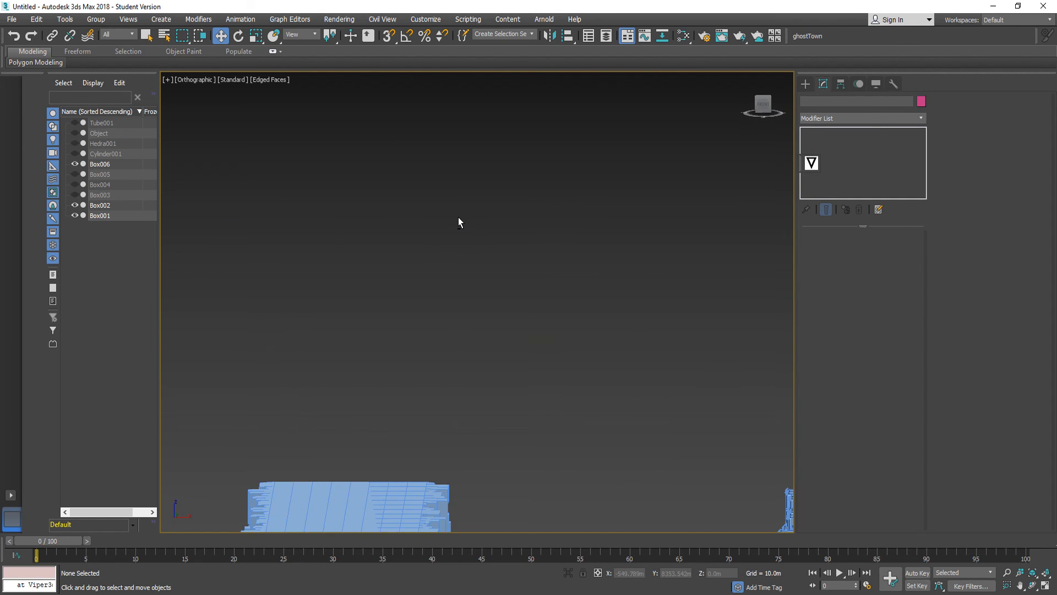
{"action": "scroll", "coordinate": [458, 217], "scroll_direction": "down", "scroll_amount": 2}
{"action": "scroll", "coordinate": [542, 418], "scroll_direction": "up", "scroll_amount": 2}
{"action": "middle_click_drag", "start_coordinate": [549, 414], "coordinate": [475, 145]}
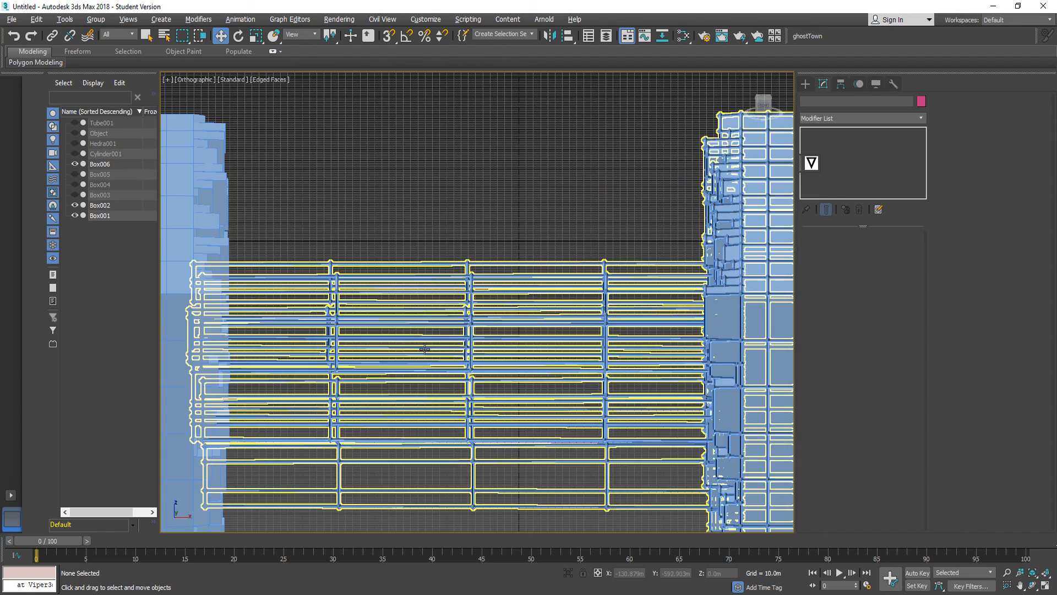
{"action": "middle_click_drag", "start_coordinate": [518, 287], "coordinate": [481, 262], "text": "alt"}
{"action": "left_click", "coordinate": [198, 80]}
{"action": "left_click", "coordinate": [259, 118]}
{"action": "scroll", "coordinate": [546, 446], "scroll_direction": "down", "scroll_amount": 4}
{"action": "scroll", "coordinate": [522, 355], "scroll_direction": "up", "scroll_amount": 6}
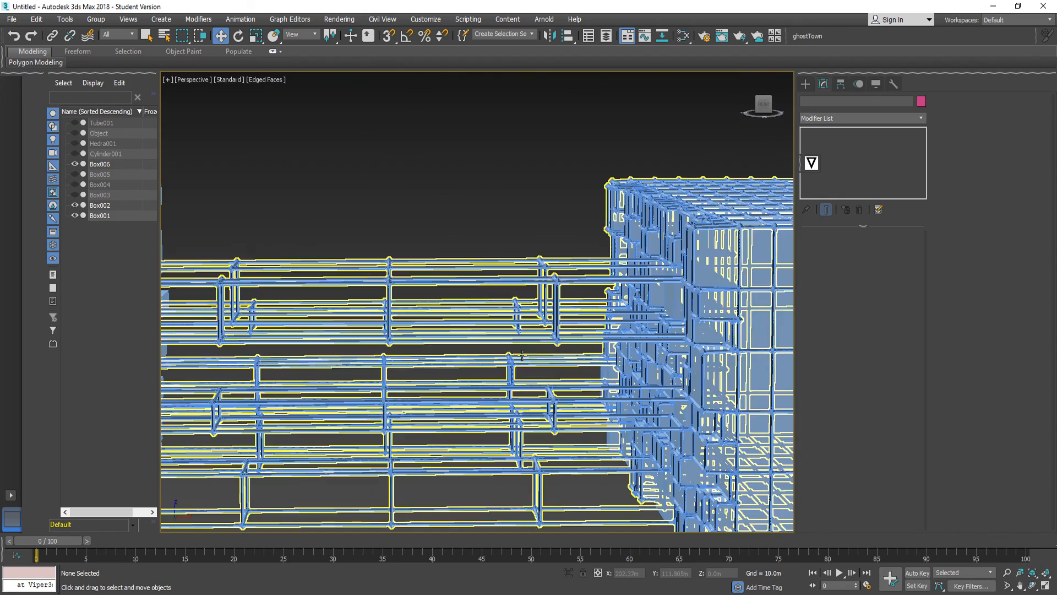
{"action": "scroll", "coordinate": [464, 306], "scroll_direction": "down", "scroll_amount": 6}
{"action": "middle_click_drag", "start_coordinate": [464, 305], "coordinate": [529, 313], "text": "alt"}
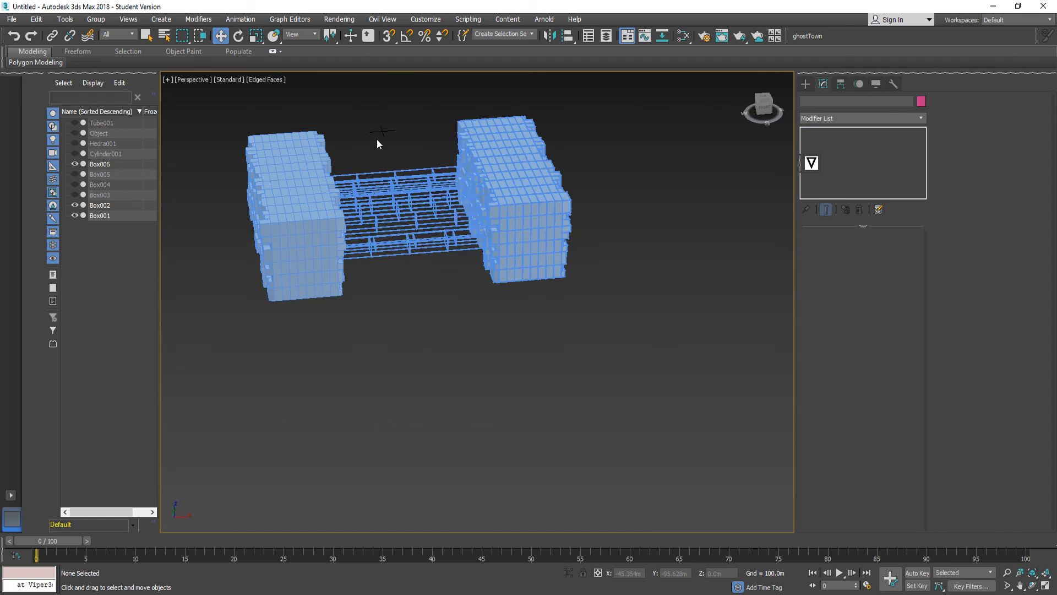
Unhide all objects in the scene.
{"action": "right_click", "coordinate": [376, 138]}
{"action": "left_click", "coordinate": [414, 97]}
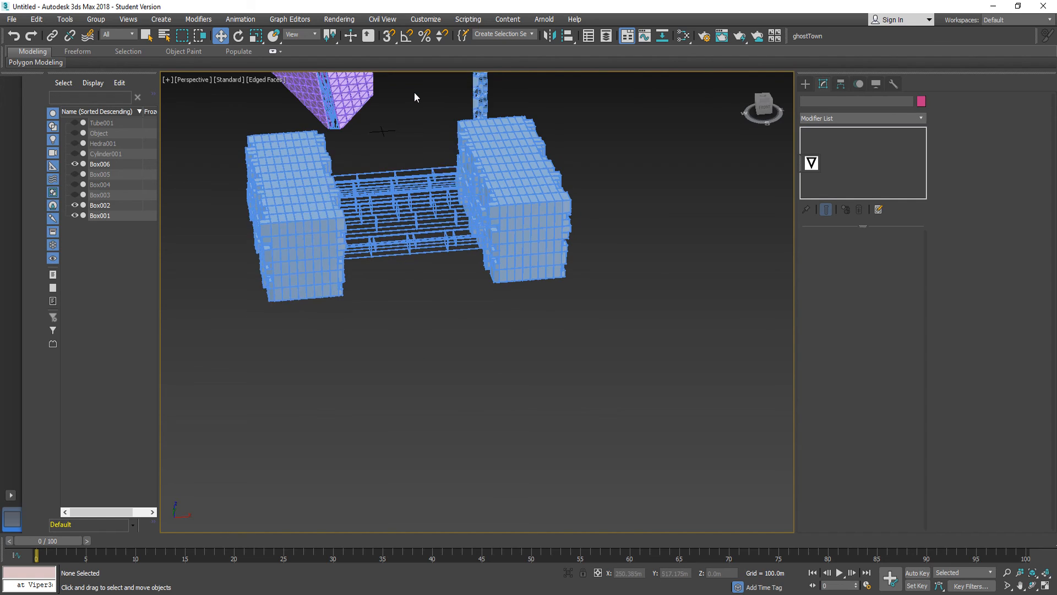
{"action": "middle_click_drag", "start_coordinate": [417, 220], "coordinate": [694, 428]}
{"action": "scroll", "coordinate": [496, 306], "scroll_direction": "down", "scroll_amount": 3}
{"action": "middle_click_drag", "start_coordinate": [489, 300], "coordinate": [474, 303]}
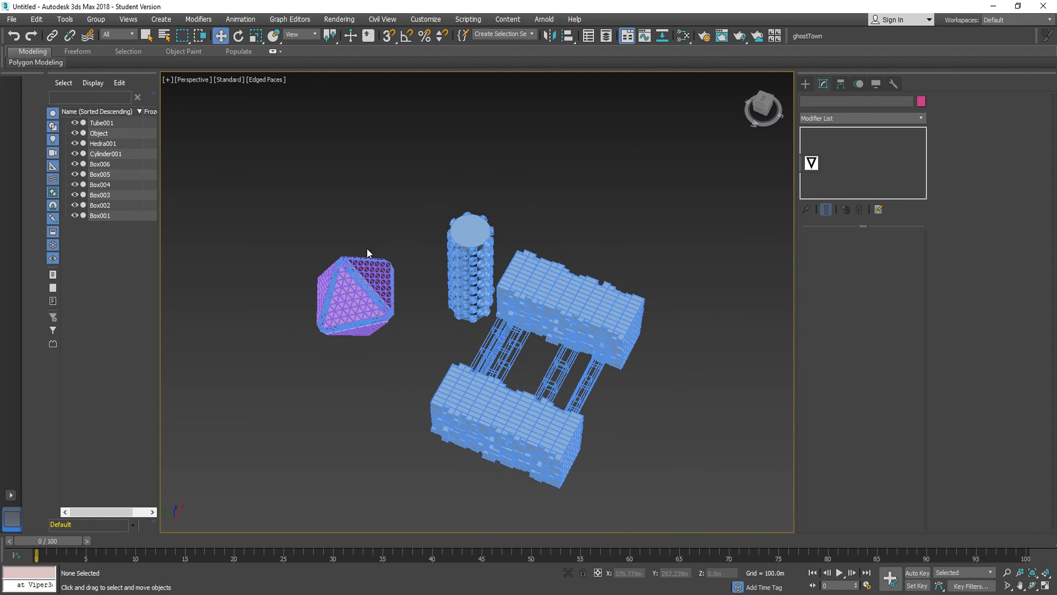
Select both octahedron objects, Object and Hedra001, and scale them up uniformly.
{"action": "left_click_drag", "start_coordinate": [366, 249], "coordinate": [261, 306]}
{"action": "key", "text": "r"}
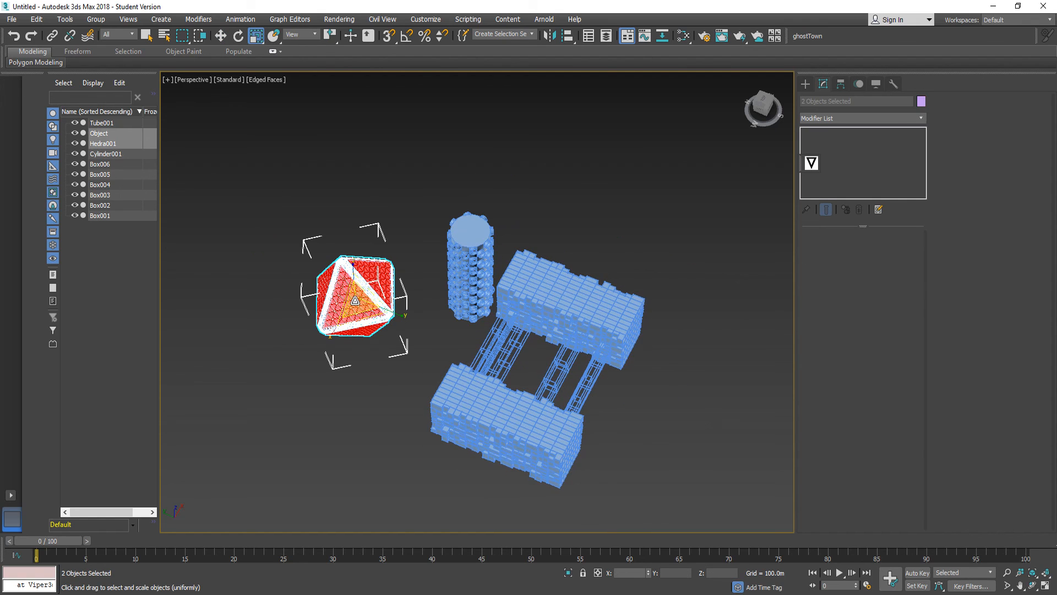
{"action": "left_click_drag", "start_coordinate": [361, 281], "coordinate": [441, 342]}
{"action": "left_click", "coordinate": [636, 416]}
{"action": "middle_click_drag", "start_coordinate": [636, 415], "coordinate": [521, 349], "text": "alt"}
Turn on 3D snapping and place a Target camera in front of the gap between the two buildings, aimed toward the octahedron.
{"action": "left_click", "coordinate": [805, 83]}
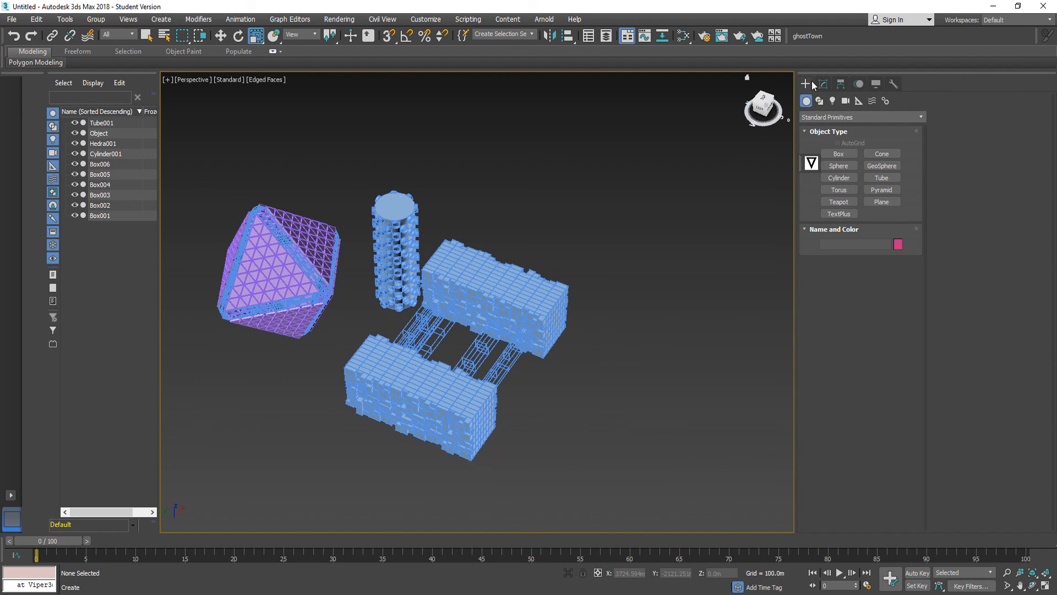
{"action": "left_click", "coordinate": [846, 101]}
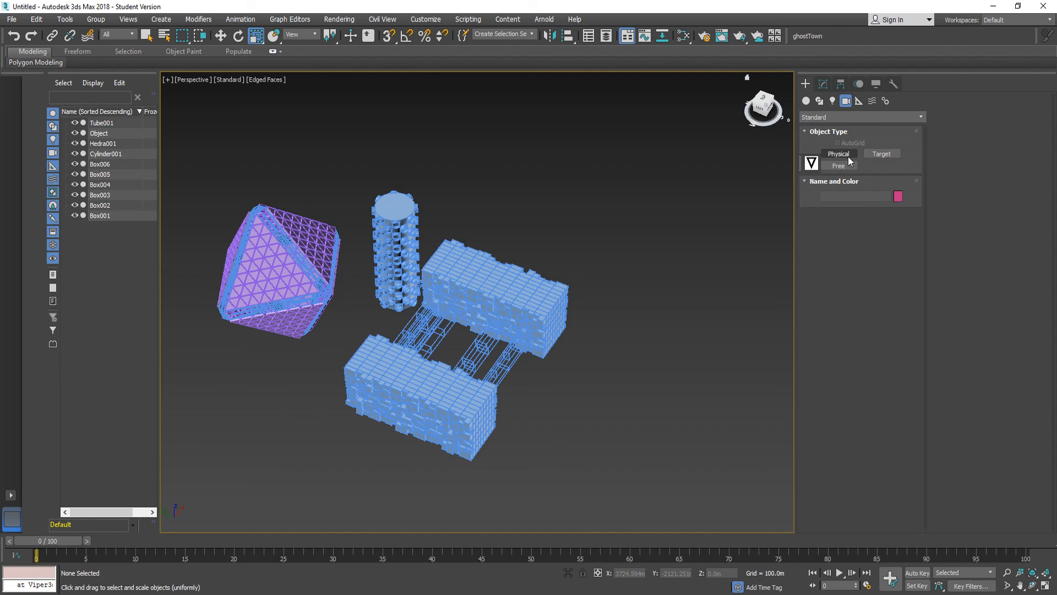
{"action": "left_click", "coordinate": [881, 154]}
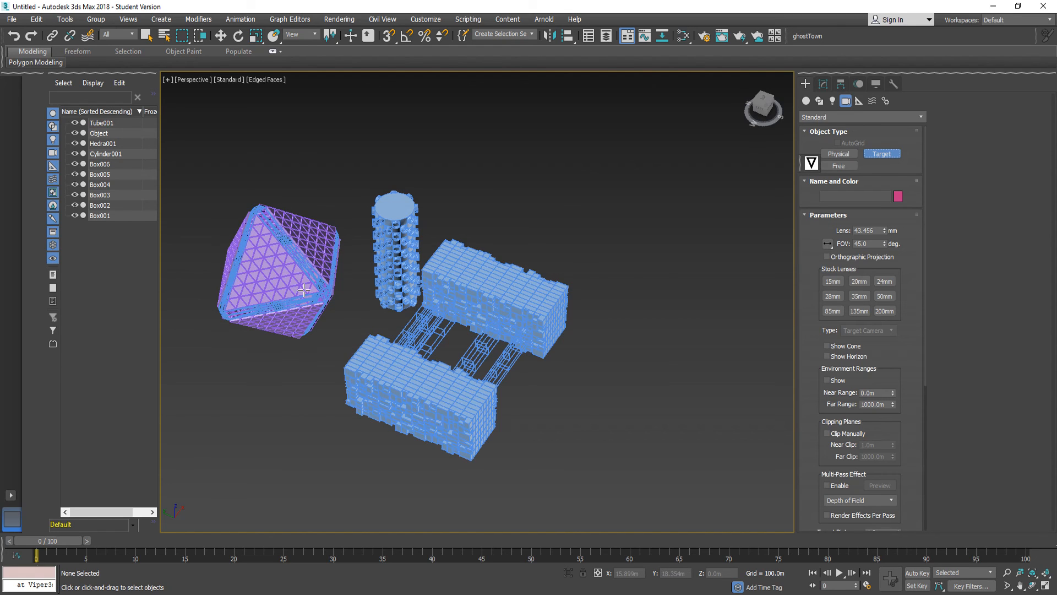
{"action": "left_click", "coordinate": [389, 37]}
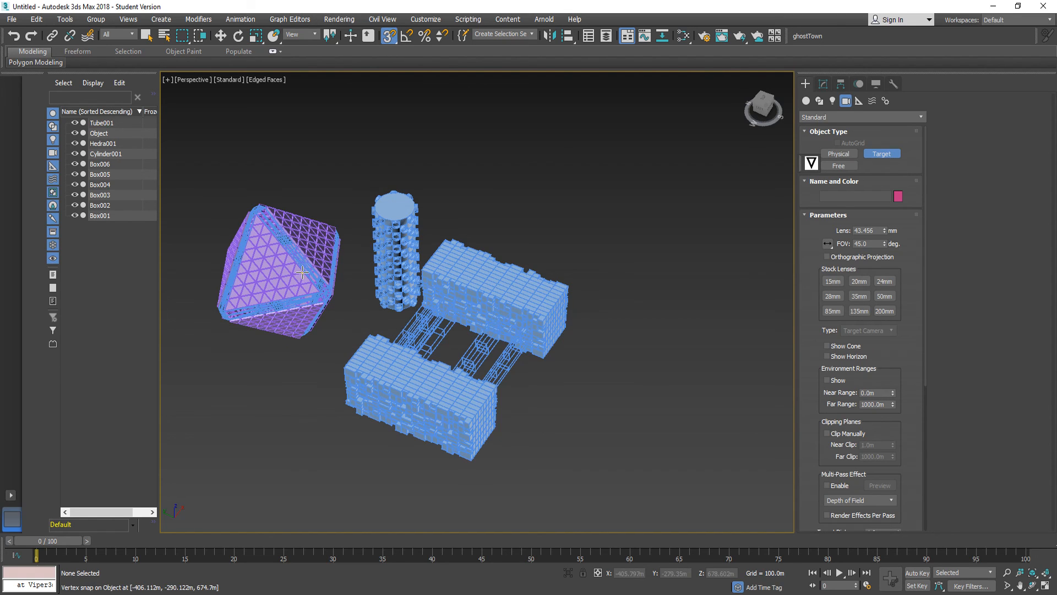
{"action": "left_click_drag", "start_coordinate": [304, 271], "coordinate": [525, 355]}
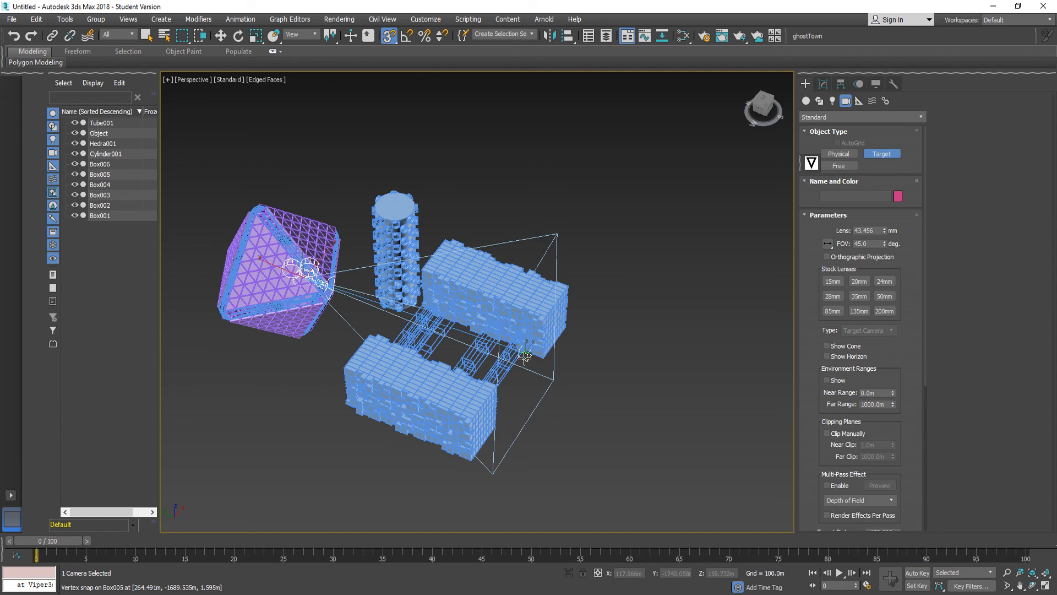
{"action": "right_click", "coordinate": [525, 357]}
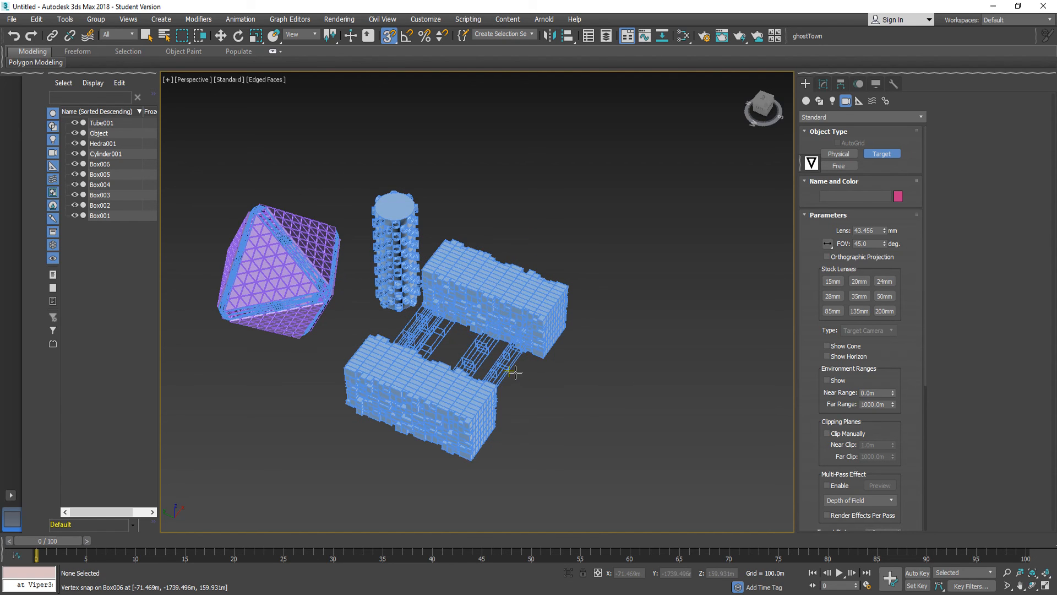
{"action": "left_click_drag", "start_coordinate": [563, 396], "coordinate": [312, 285]}
Raise Camera001 vertically to a height of about 123 m.
{"action": "scroll", "coordinate": [538, 377], "scroll_direction": "up", "scroll_amount": 5}
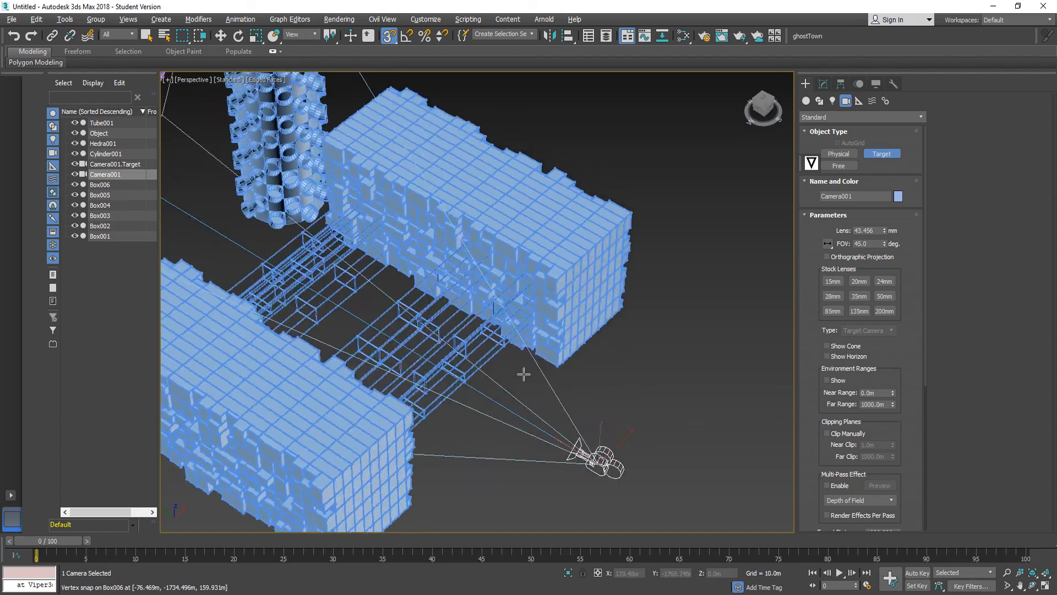
{"action": "mouse_move", "coordinate": [524, 373]}
{"action": "middle_mouse_down", "text": "alt"}
{"action": "mouse_move", "coordinate": [467, 312]}
{"action": "mouse_move", "coordinate": [461, 327]}
{"action": "mouse_move", "coordinate": [524, 370]}
{"action": "middle_mouse_up", "text": "alt"}
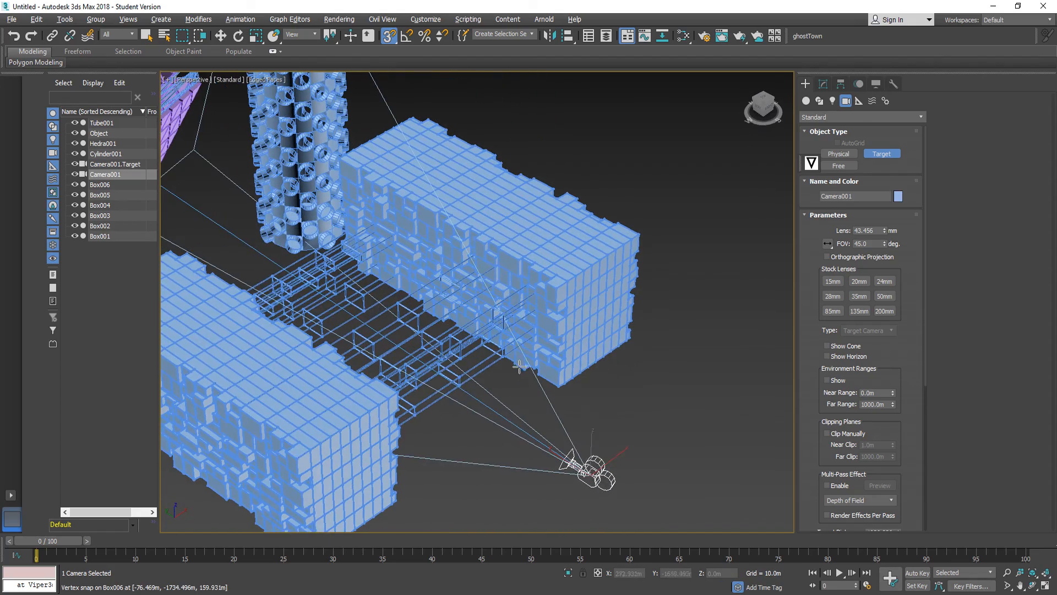
{"action": "left_click", "coordinate": [220, 36]}
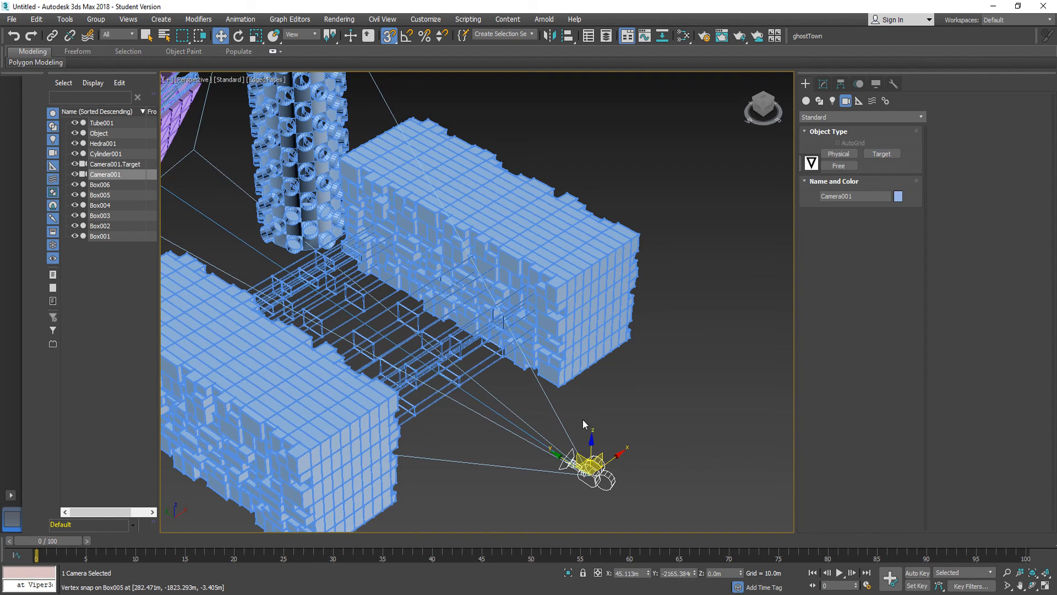
{"action": "left_click_drag", "start_coordinate": [592, 440], "coordinate": [595, 385]}
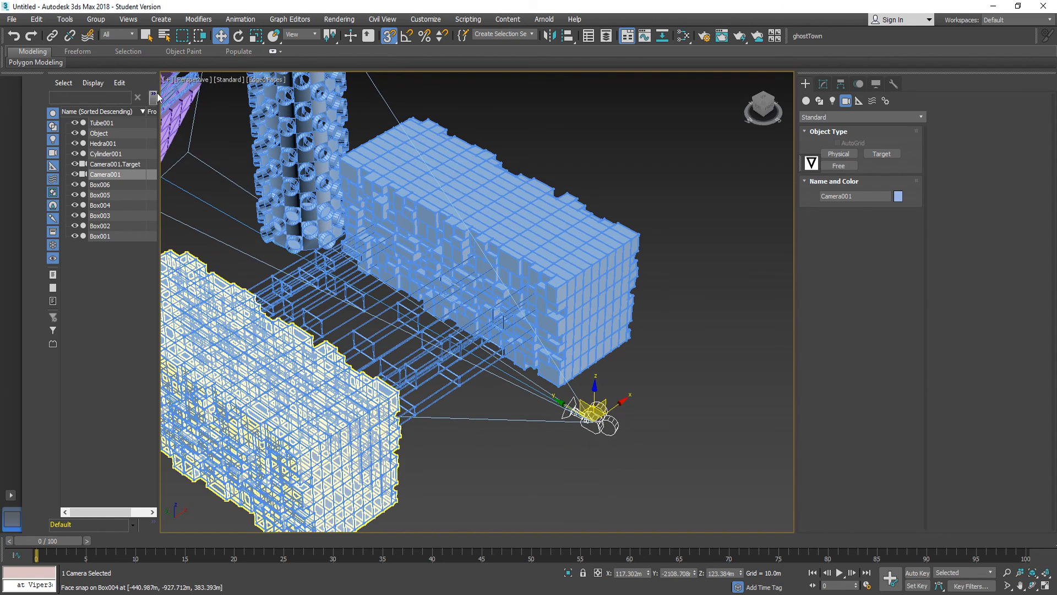
{"action": "right_click", "coordinate": [191, 118]}
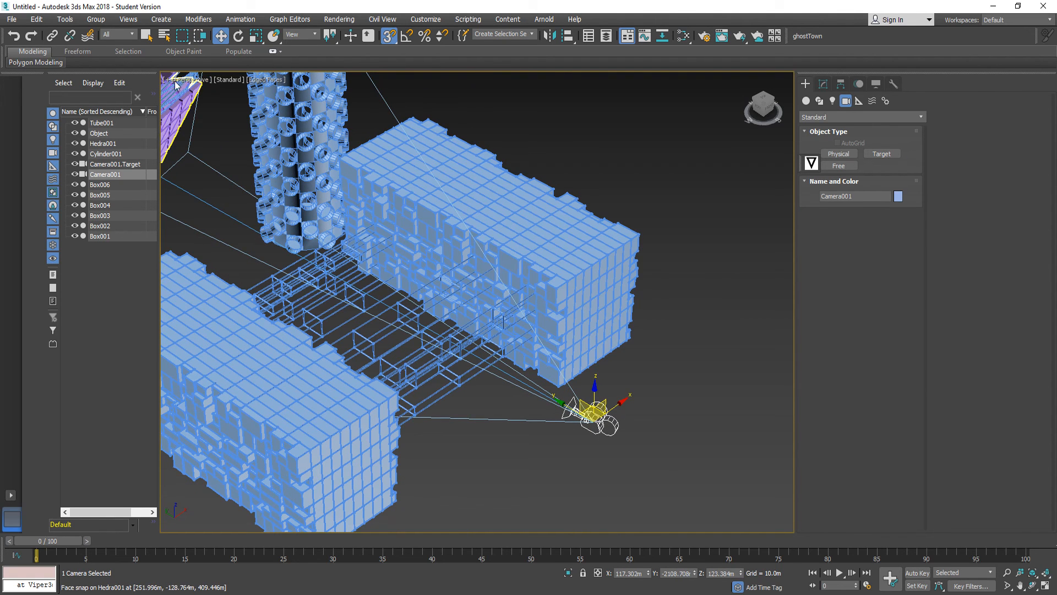
Restore the four-viewport layout, then switch the Front viewport to the Camera001 view and widen it.
{"action": "left_click", "coordinate": [166, 79]}
{"action": "left_click", "coordinate": [189, 93]}
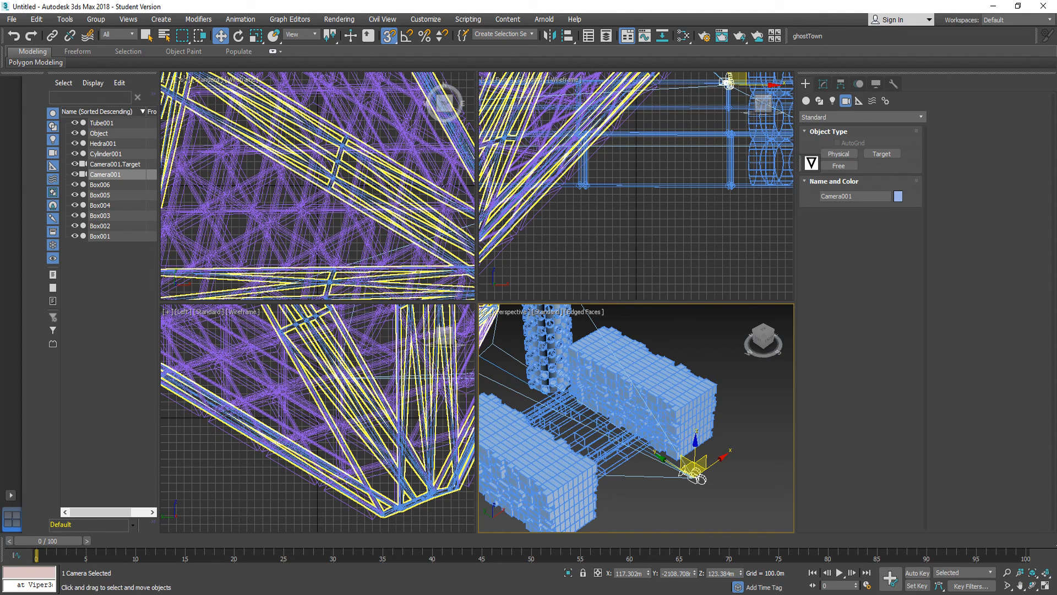
{"action": "left_click", "coordinate": [563, 193]}
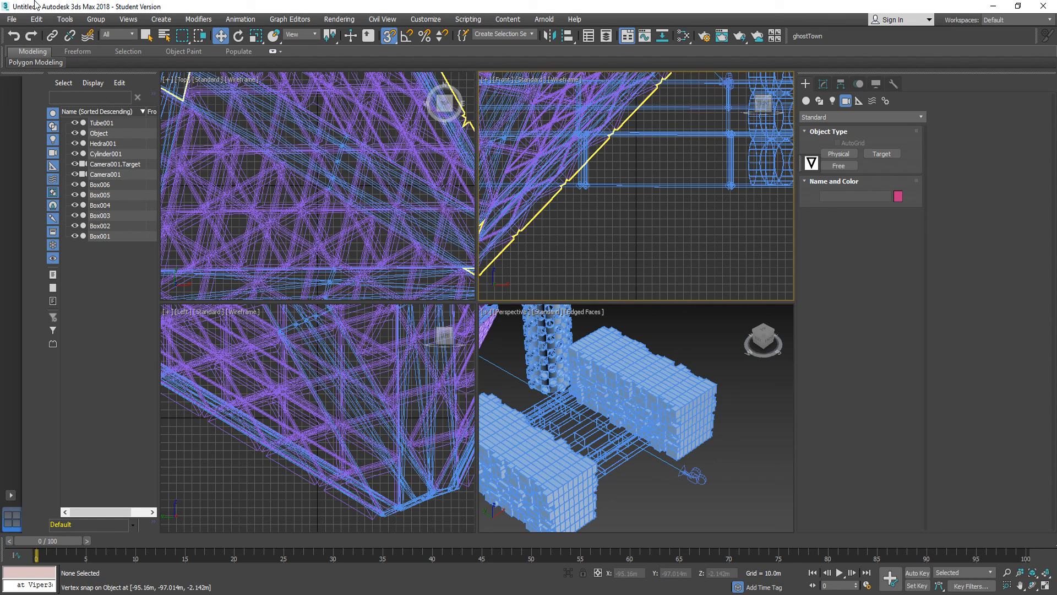
{"action": "left_click", "coordinate": [503, 80]}
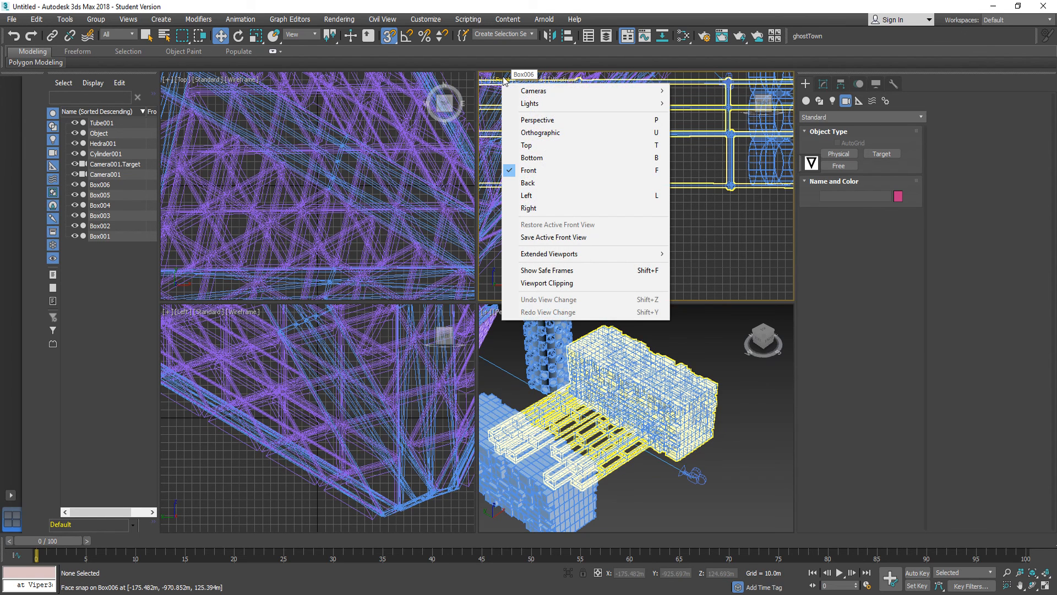
{"action": "mouse_move", "coordinate": [556, 91]}
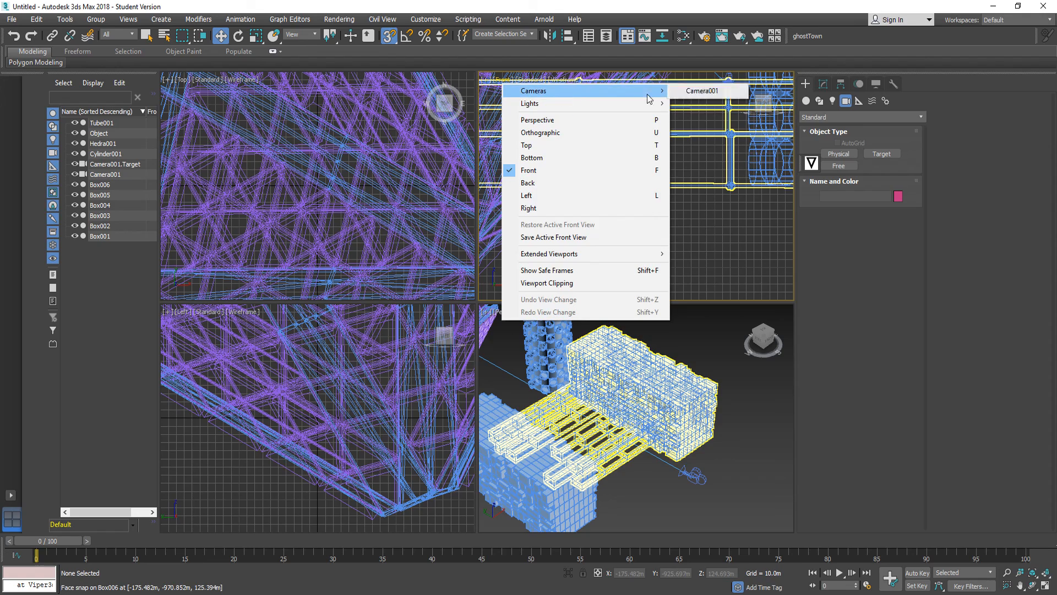
{"action": "left_click", "coordinate": [725, 90]}
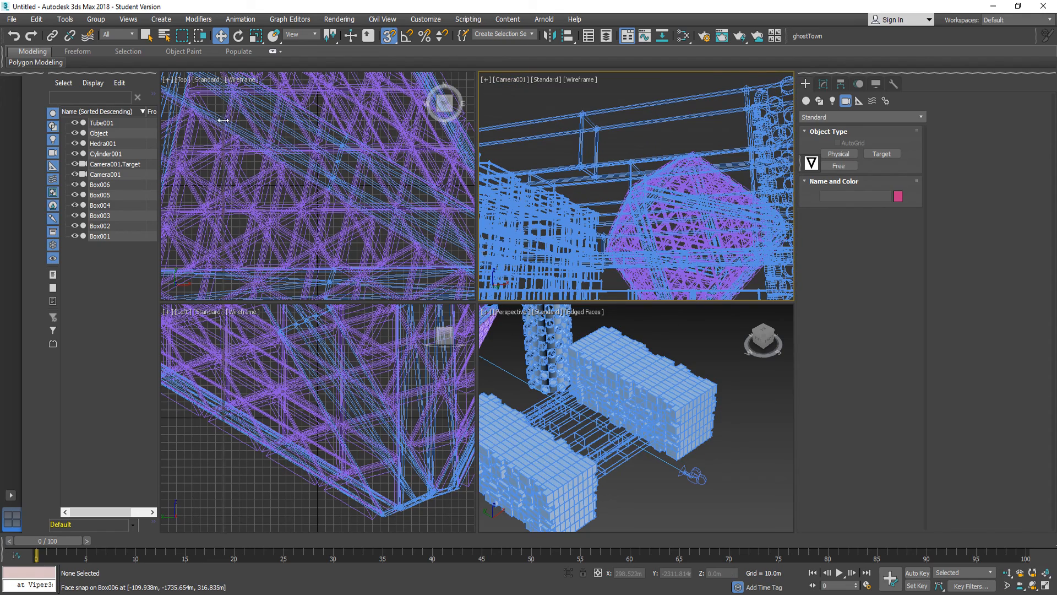
{"action": "left_click_drag", "start_coordinate": [477, 105], "coordinate": [196, 105]}
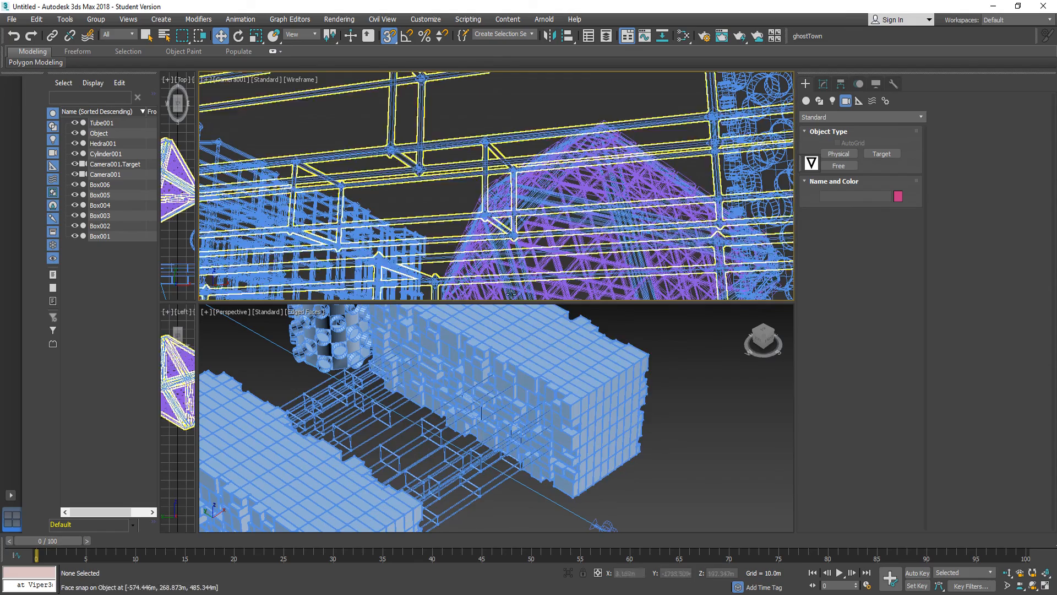
Turn off snapping and reposition Camera001 in front of the gap between the buildings, at about X -135 m, Y -2199 m, Z 217 m.
{"action": "scroll", "coordinate": [670, 441], "scroll_direction": "down", "scroll_amount": 3}
{"action": "left_click_drag", "start_coordinate": [629, 492], "coordinate": [668, 436]}
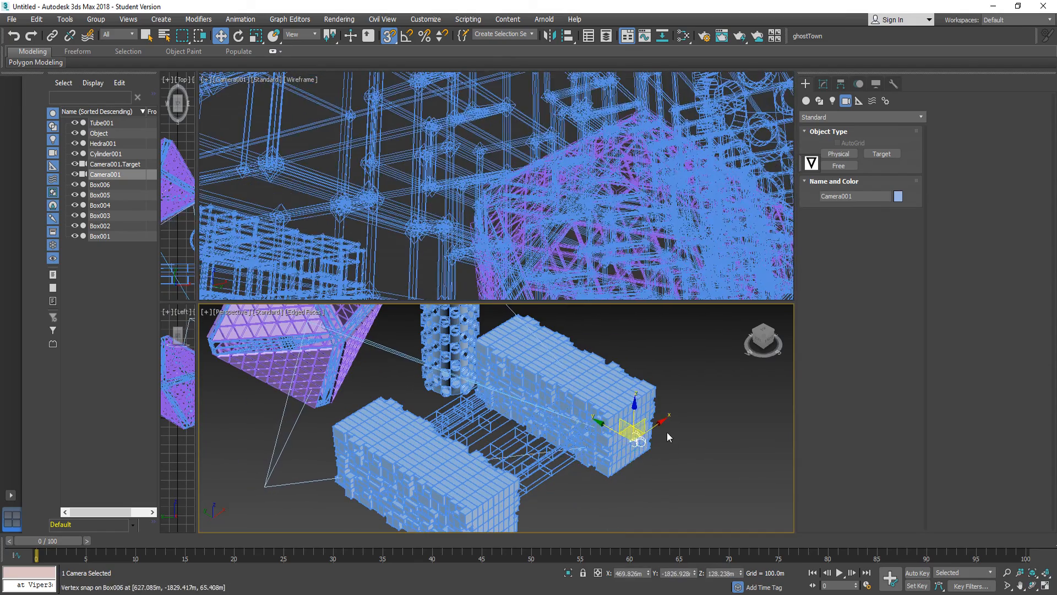
{"action": "left_click", "coordinate": [389, 36]}
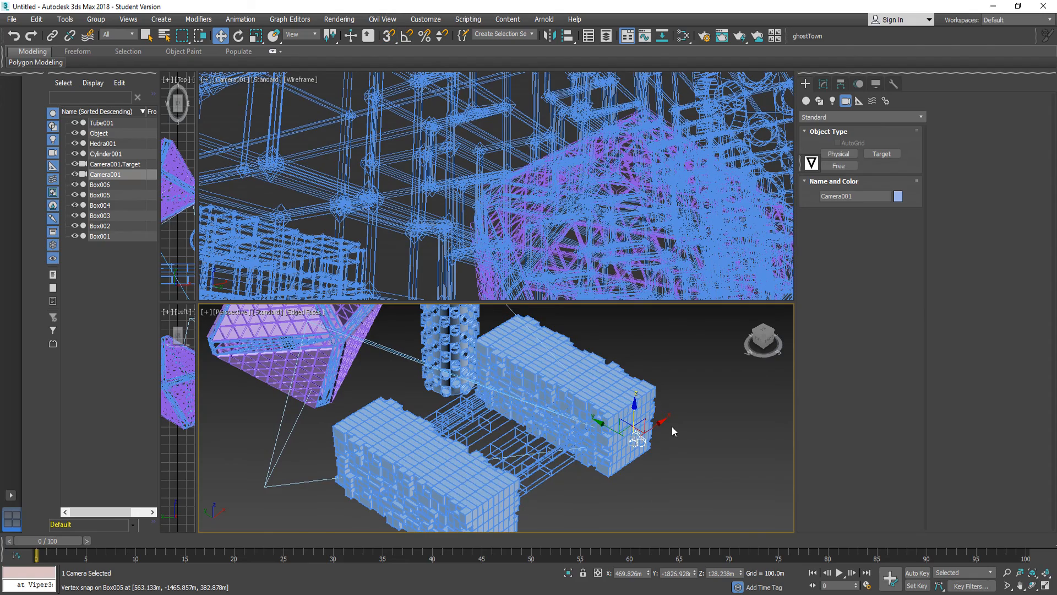
{"action": "left_click_drag", "start_coordinate": [662, 423], "coordinate": [612, 480]}
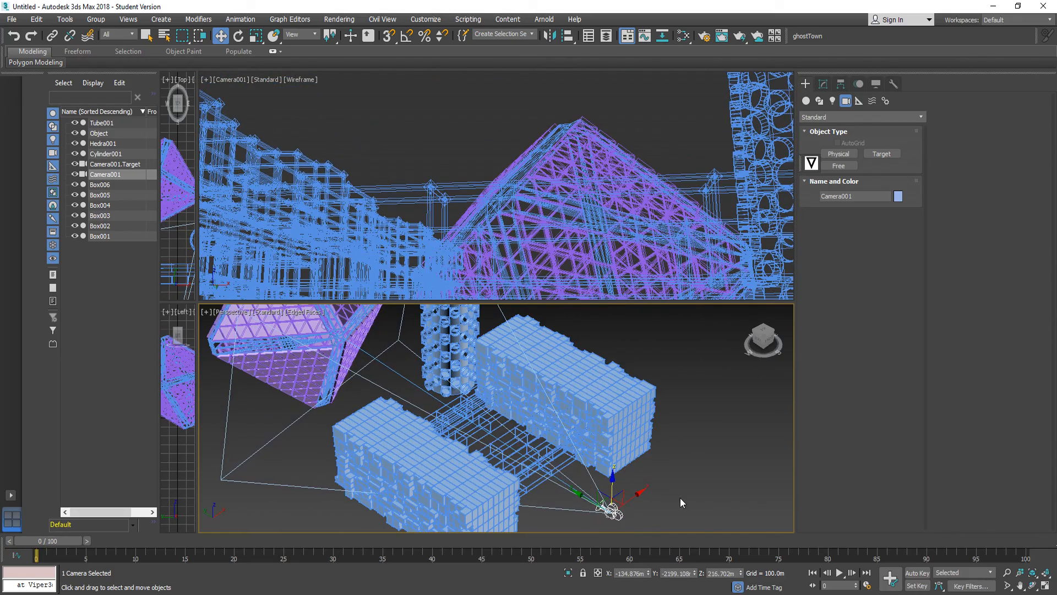
{"action": "scroll", "coordinate": [546, 478], "scroll_direction": "down", "scroll_amount": 2}
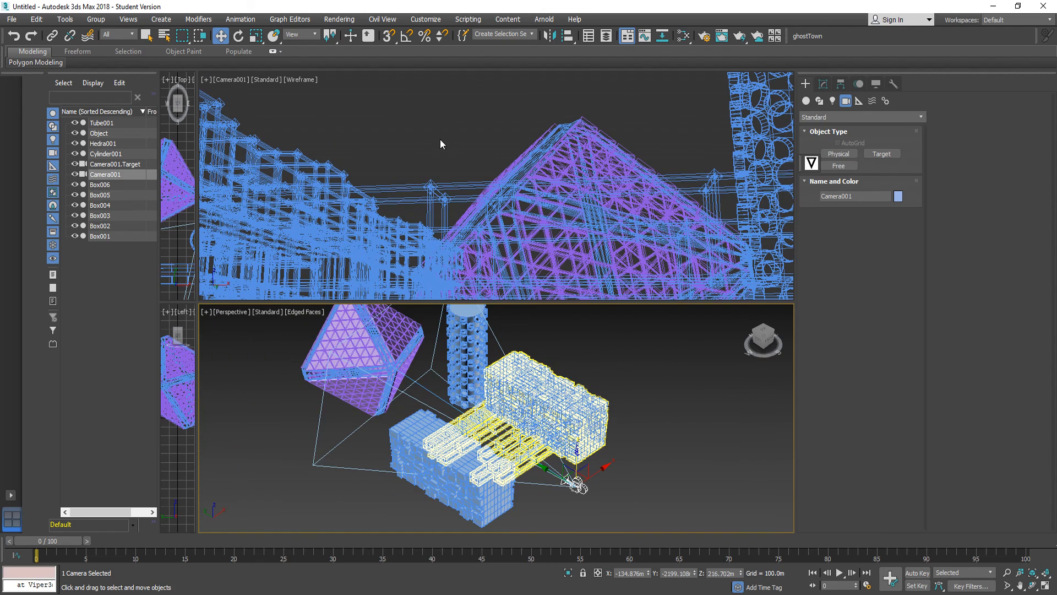
Shift Camera001.Target about 358 m along X toward the cylinder, and move Camera001 back and down to about Y -2724 m, Z 110 m.
{"action": "left_click", "coordinate": [119, 165]}
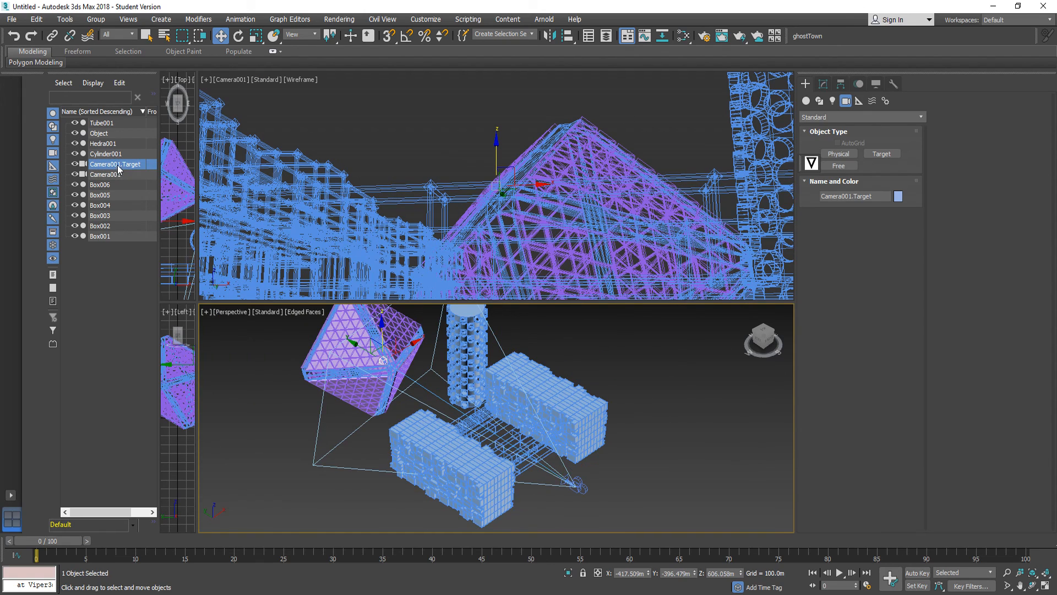
{"action": "left_click_drag", "start_coordinate": [414, 346], "coordinate": [448, 338]}
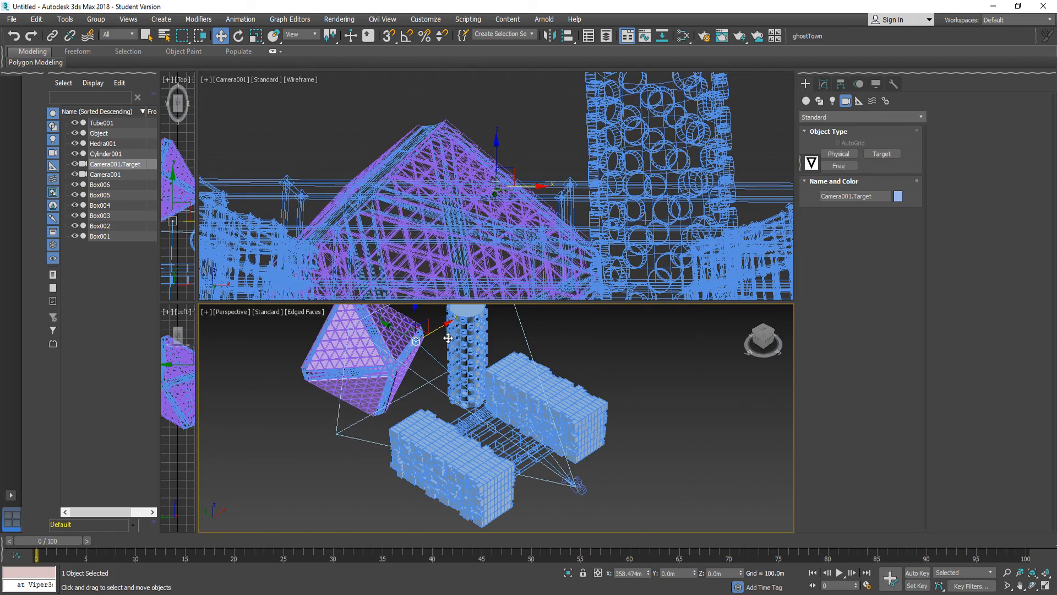
{"action": "left_click", "coordinate": [575, 484]}
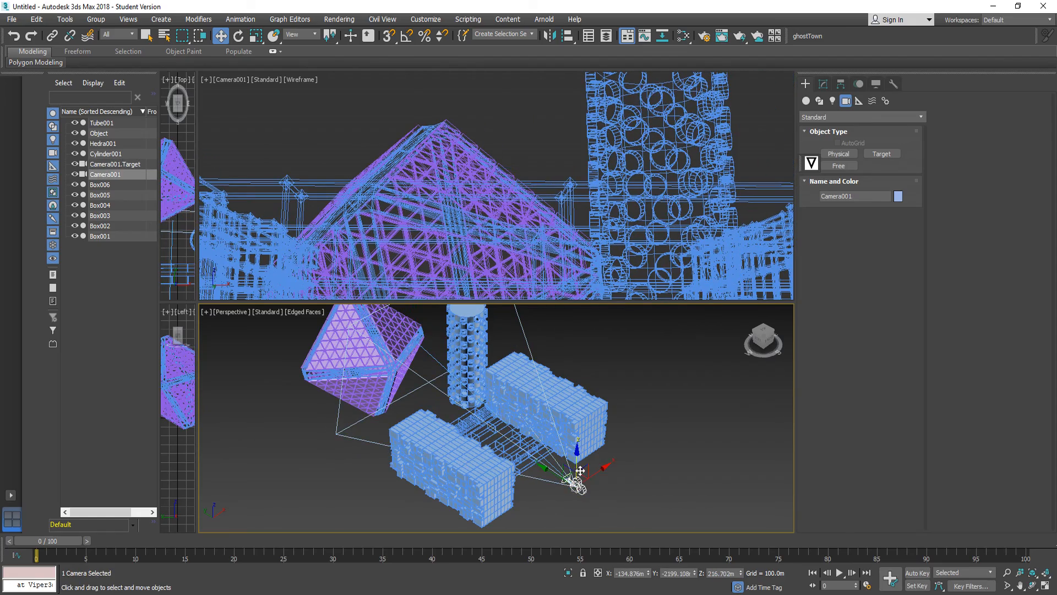
{"action": "left_click_drag", "start_coordinate": [578, 465], "coordinate": [589, 518]}
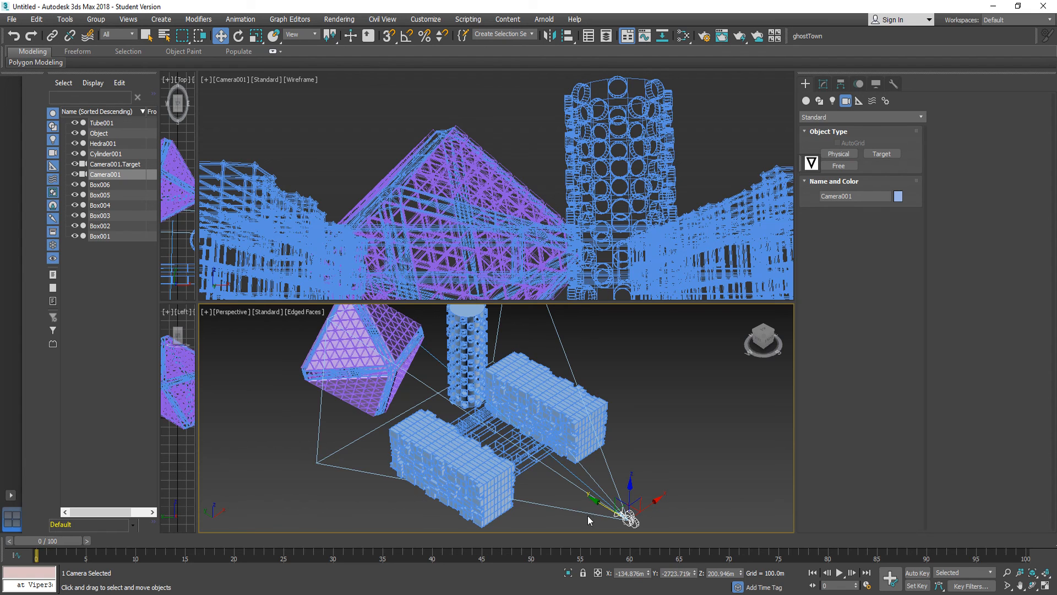
{"action": "left_click_drag", "start_coordinate": [627, 487], "coordinate": [629, 493]}
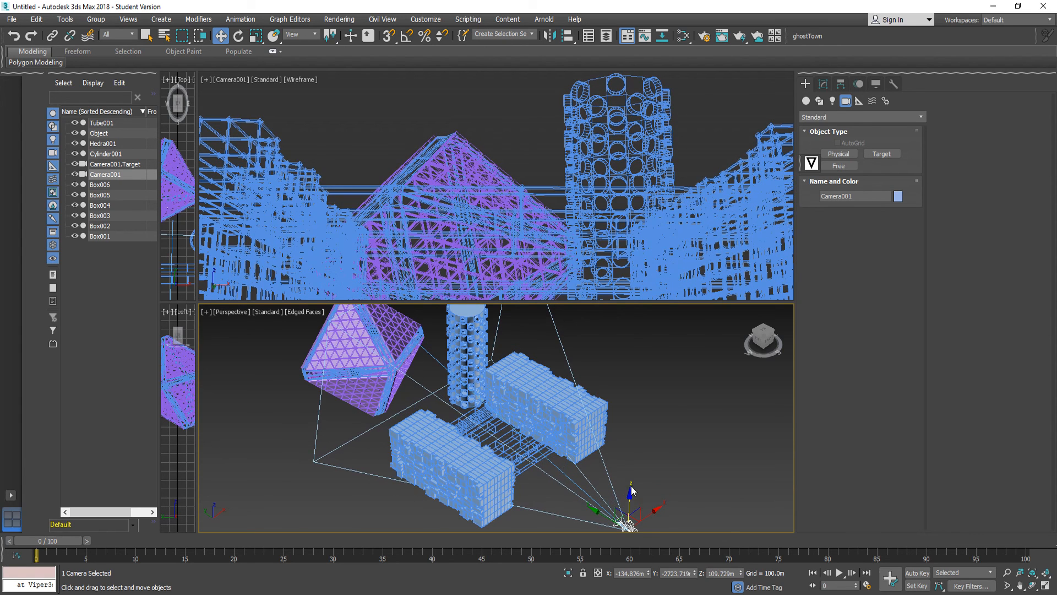
{"action": "left_click", "coordinate": [668, 421]}
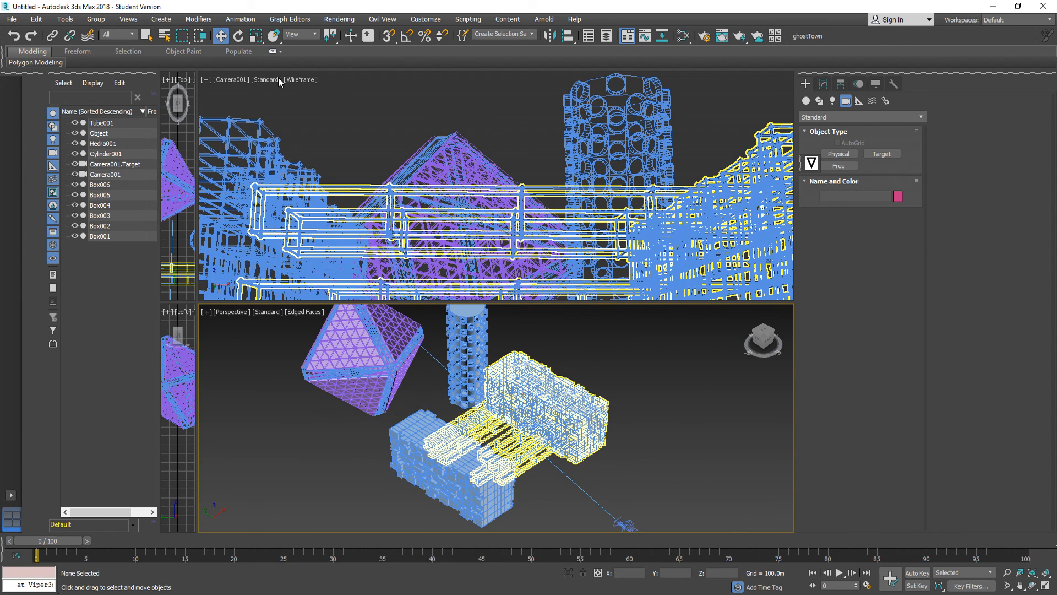
Set the Camera001 viewport to Default Shading and maximize it.
{"action": "left_click", "coordinate": [297, 79]}
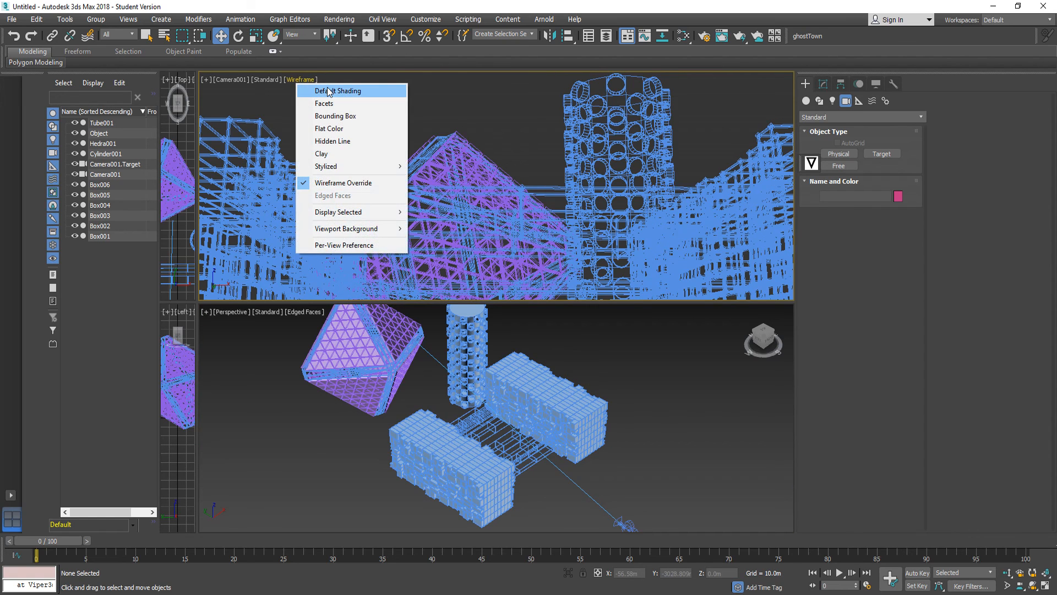
{"action": "left_click", "coordinate": [328, 91]}
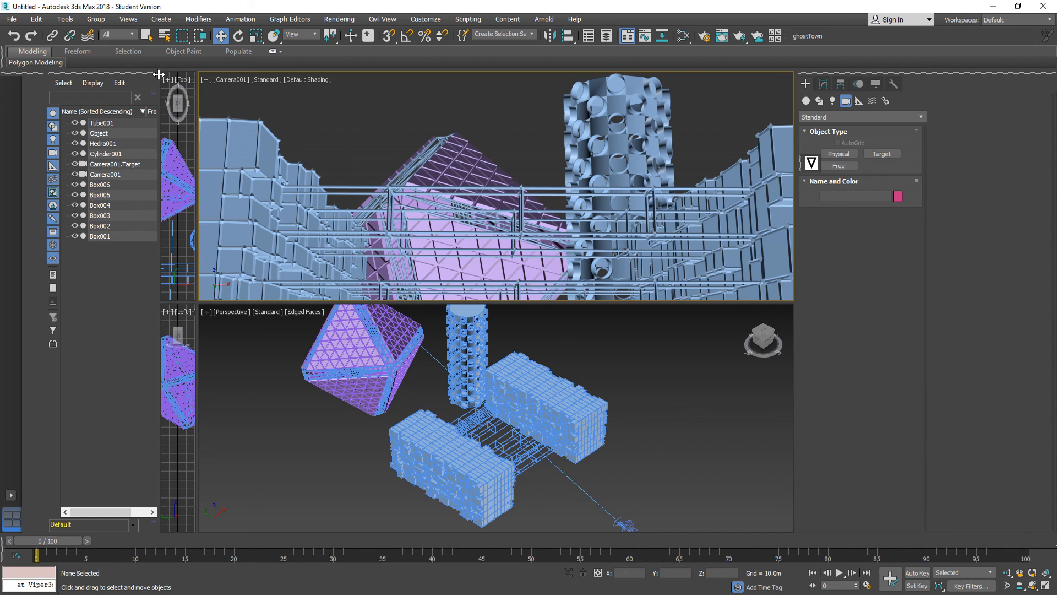
{"action": "left_click", "coordinate": [220, 80]}
{"action": "left_click", "coordinate": [206, 80]}
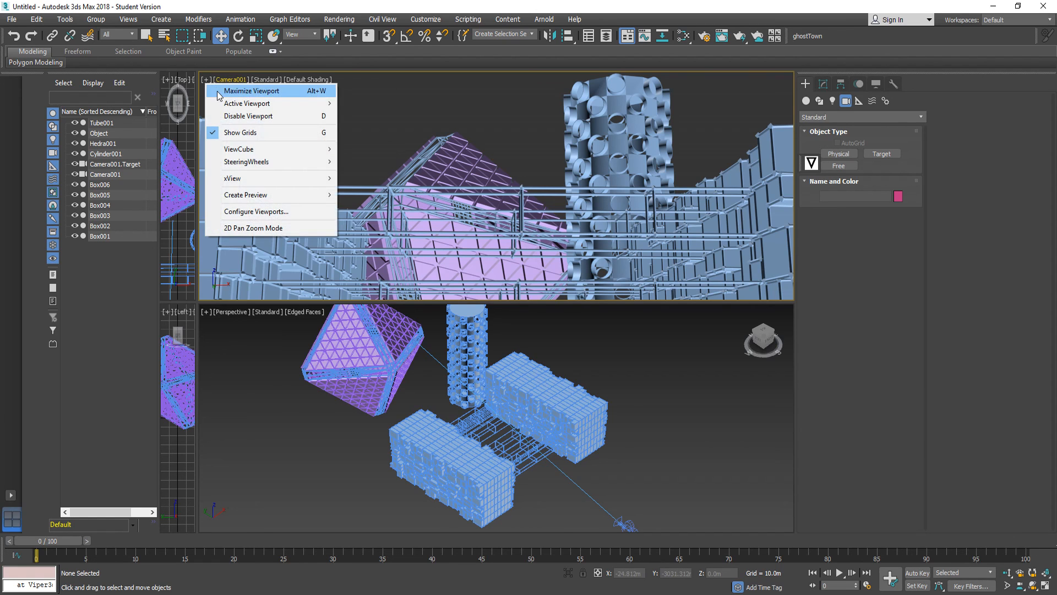
{"action": "left_click", "coordinate": [217, 91]}
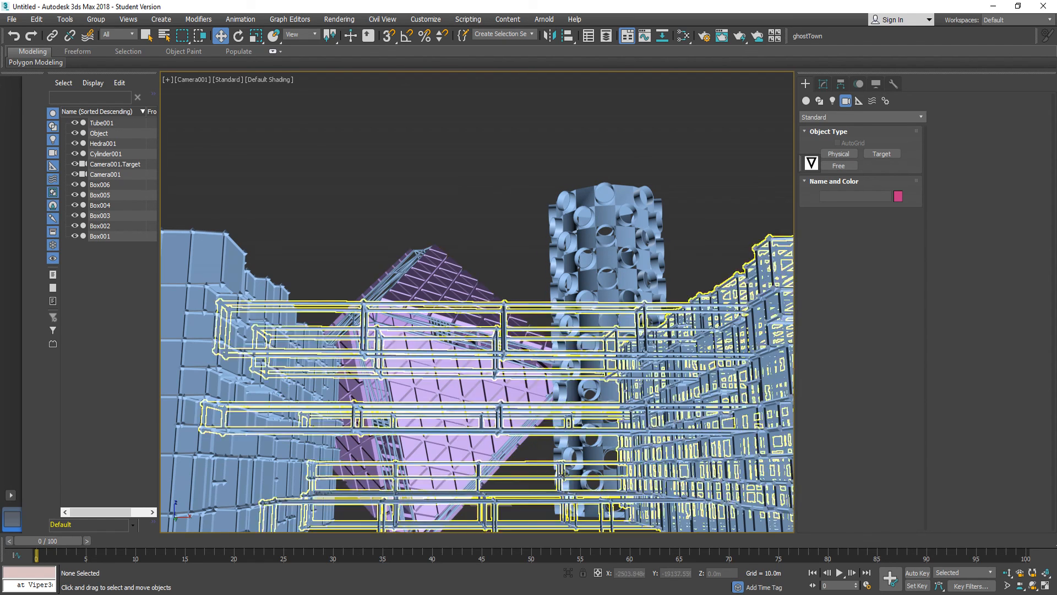
{"action": "left_click", "coordinate": [754, 594]}
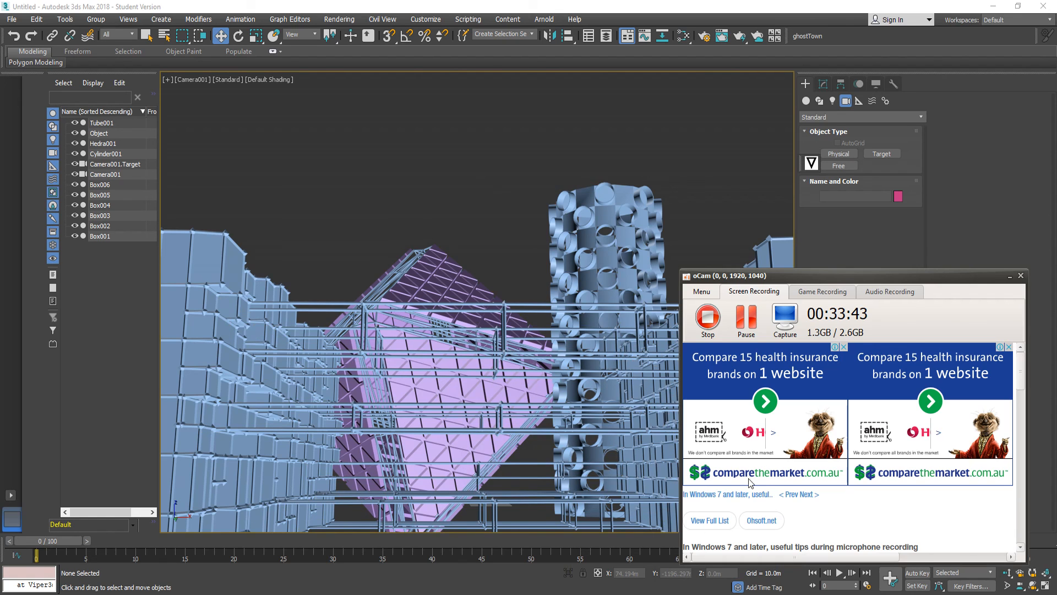